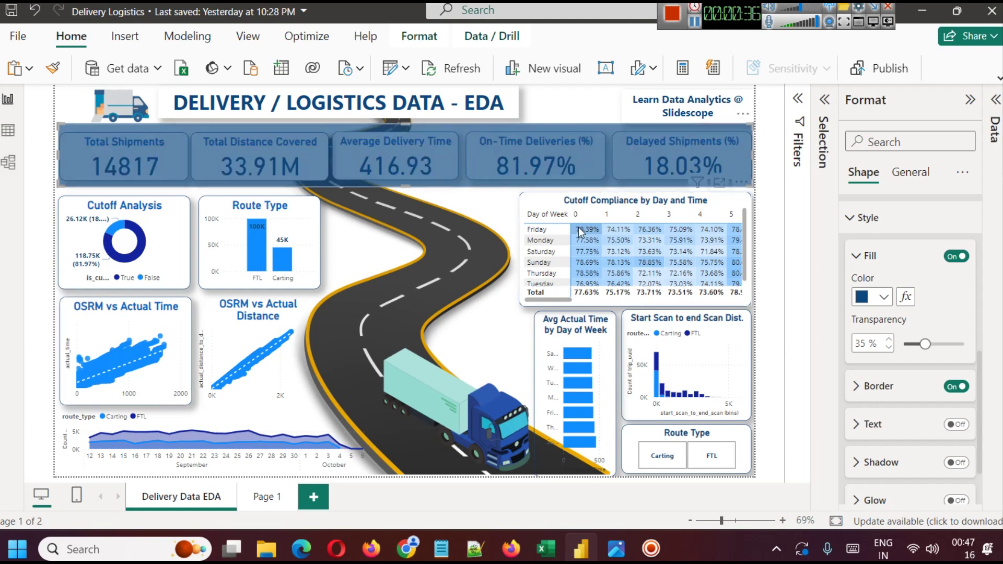
Look through the hour columns of the Cutoff Compliance by Day and Time matrix.
left_click_drag(557, 300, 624, 300)
key("Escape")
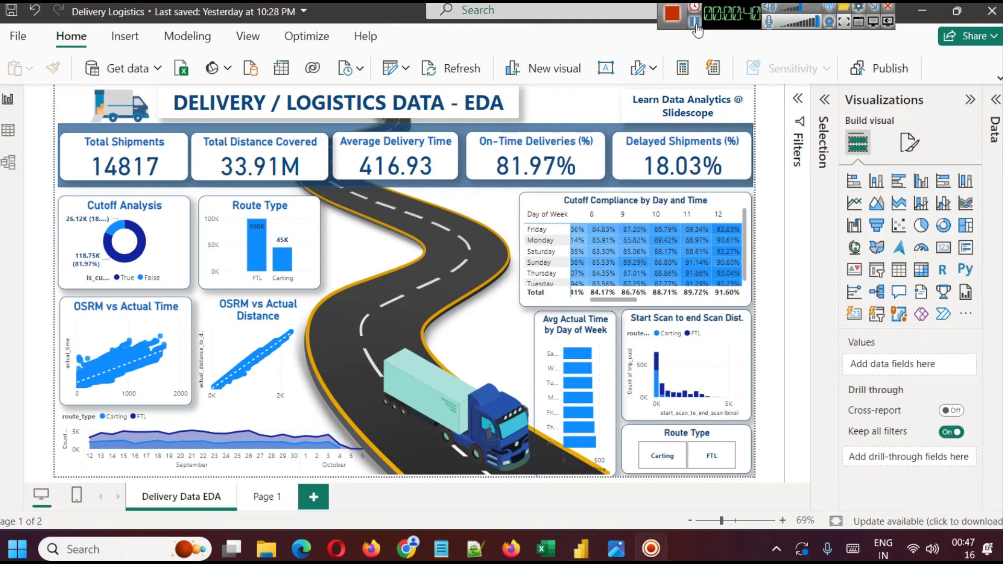
left_click(656, 301)
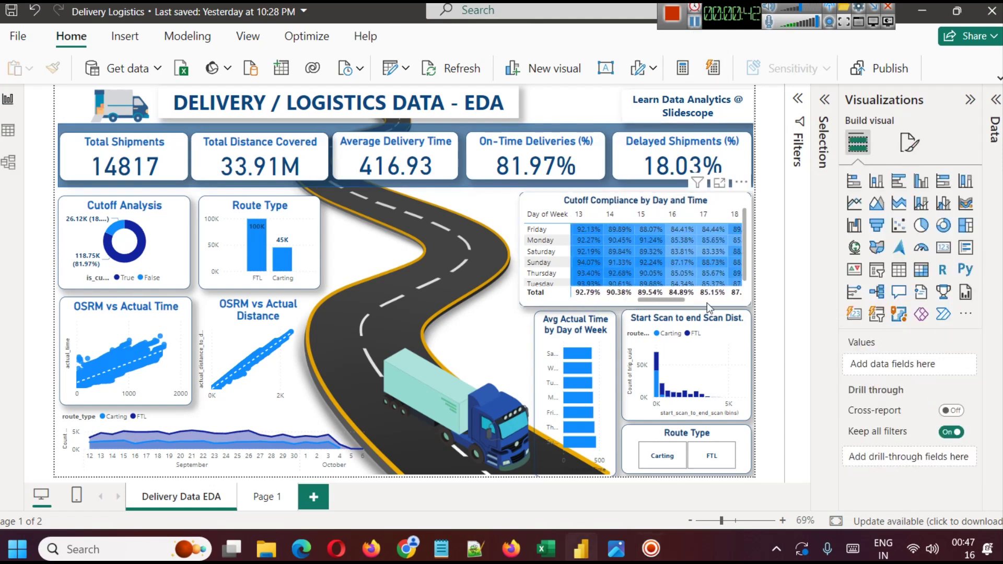
left_click(654, 307)
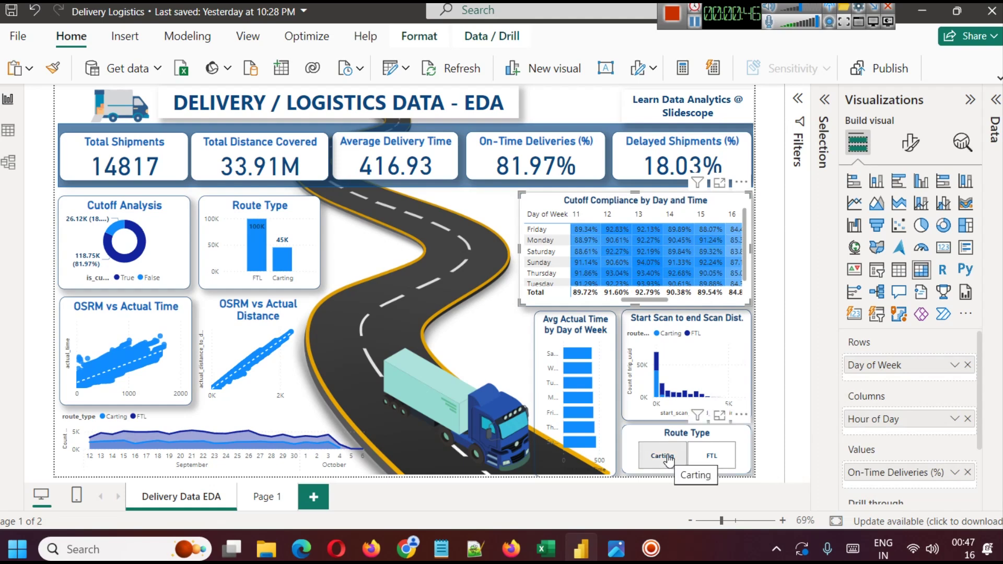
Filter the dashboard by route type FTL and by Carting to compare the visuals for each.
left_click(714, 463)
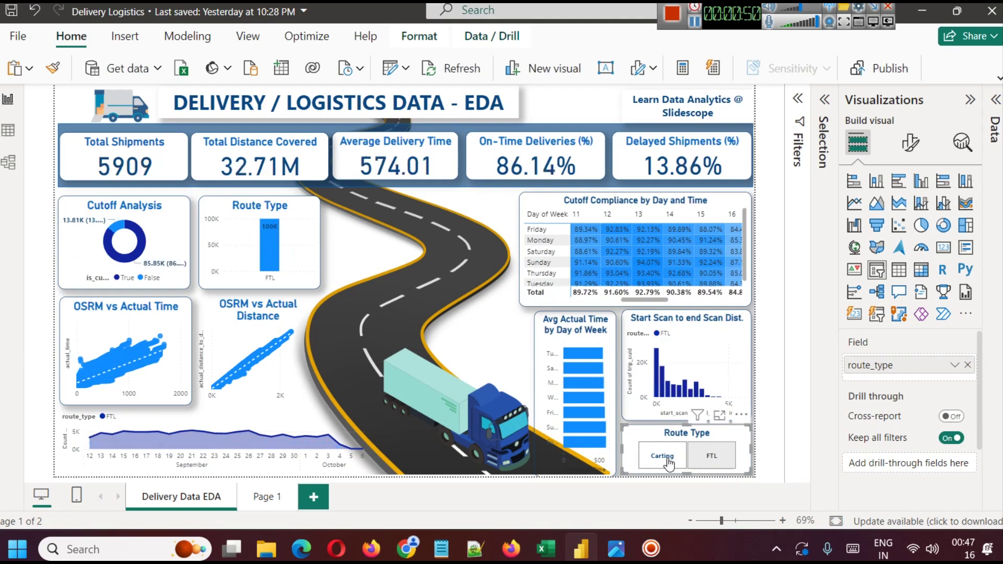
left_click(667, 460)
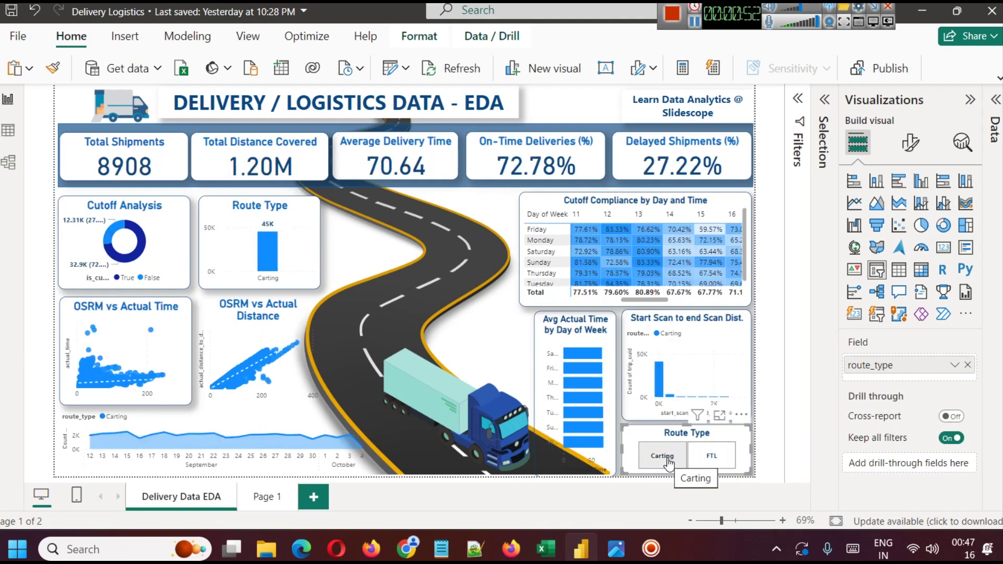
left_click(669, 461)
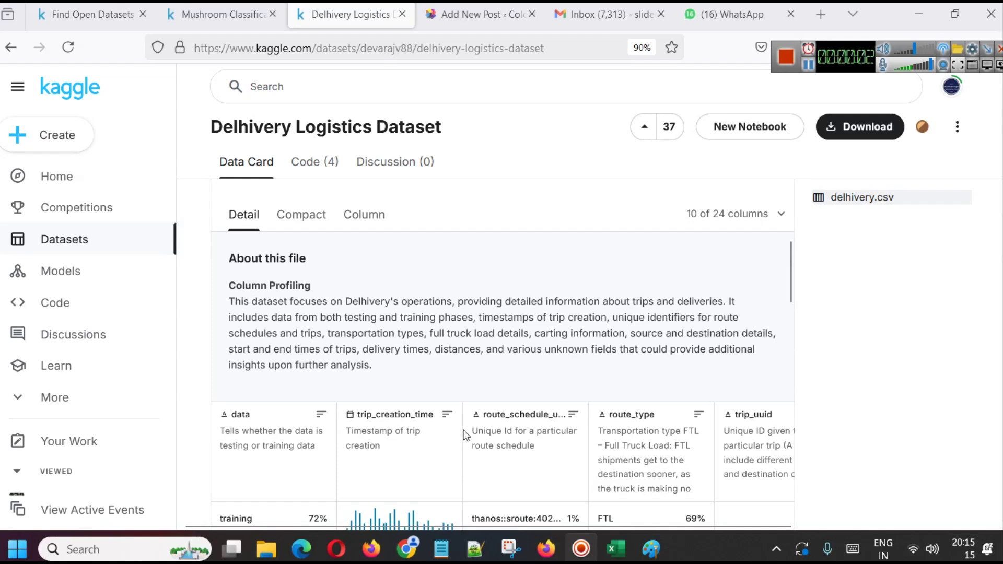
Review the delhivery.csv description on Kaggle and switch to delhivery.xlsx in Excel to examine the distinct values of the data column.
scroll(450, 397, "up", 2)
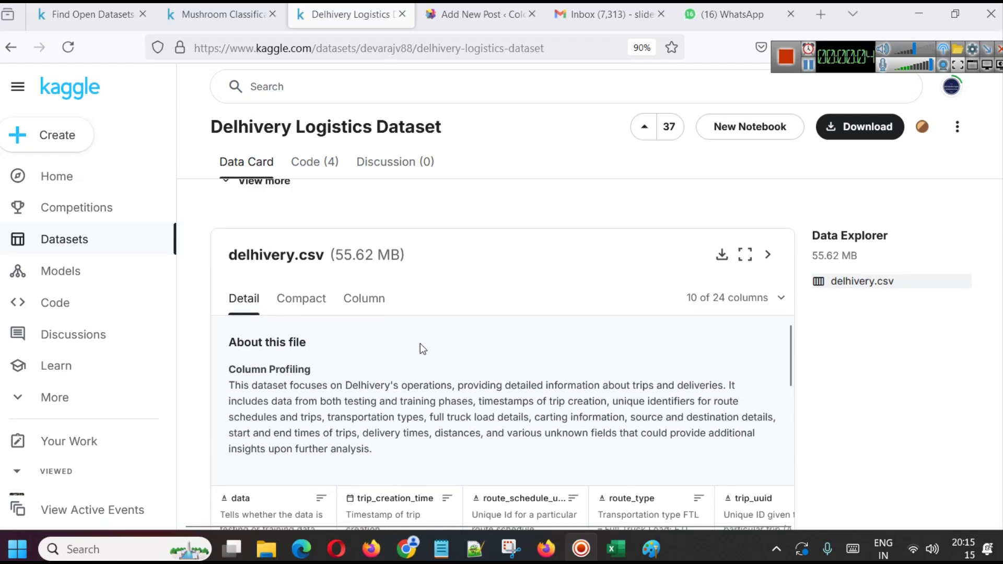
scroll(389, 302, "down", 2)
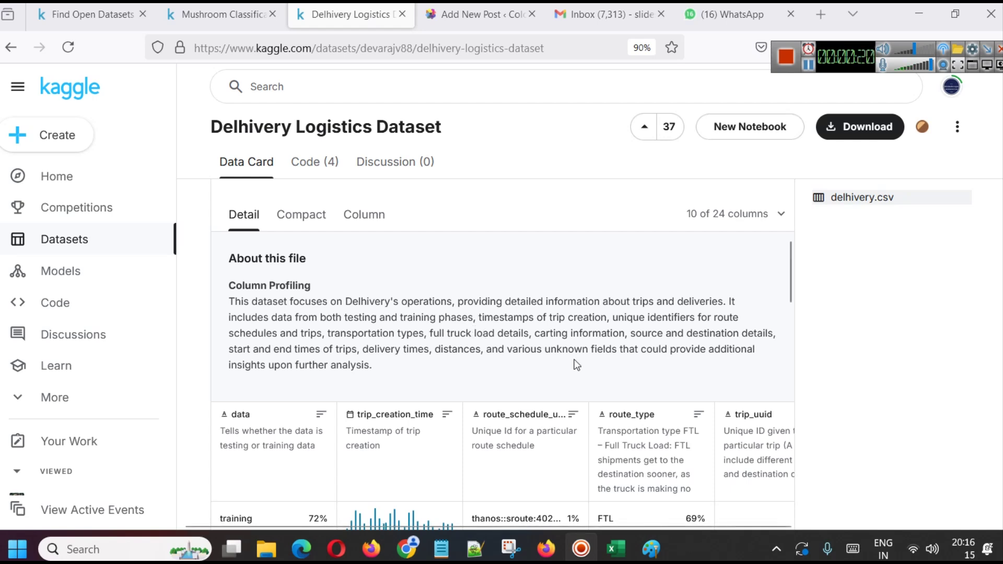
left_click(625, 549)
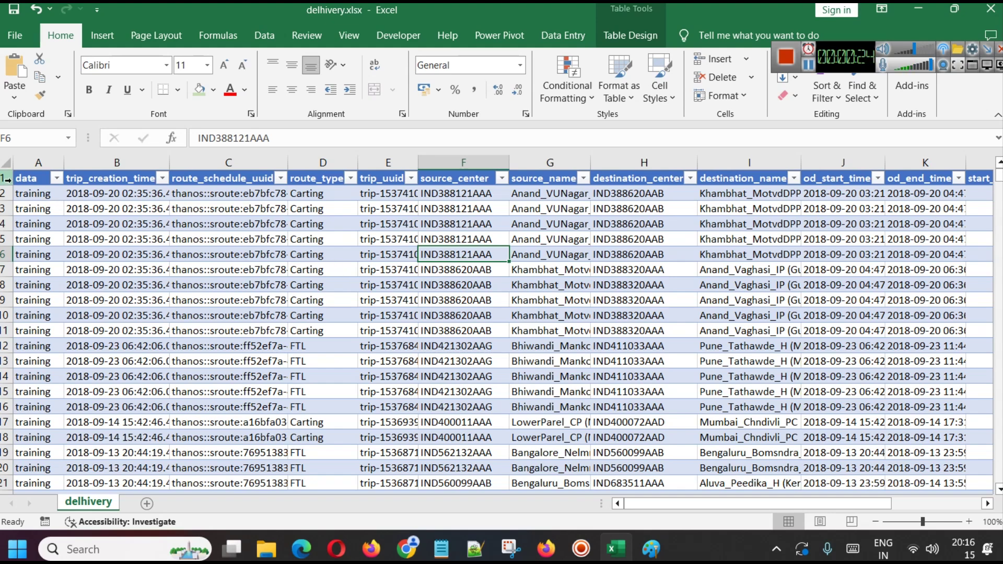
left_click(31, 164)
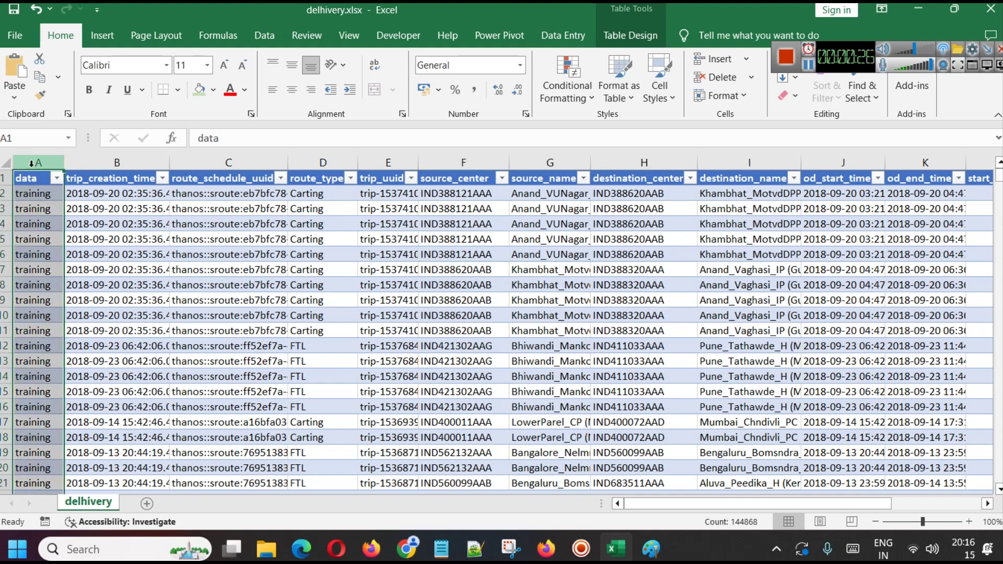
left_click(56, 178)
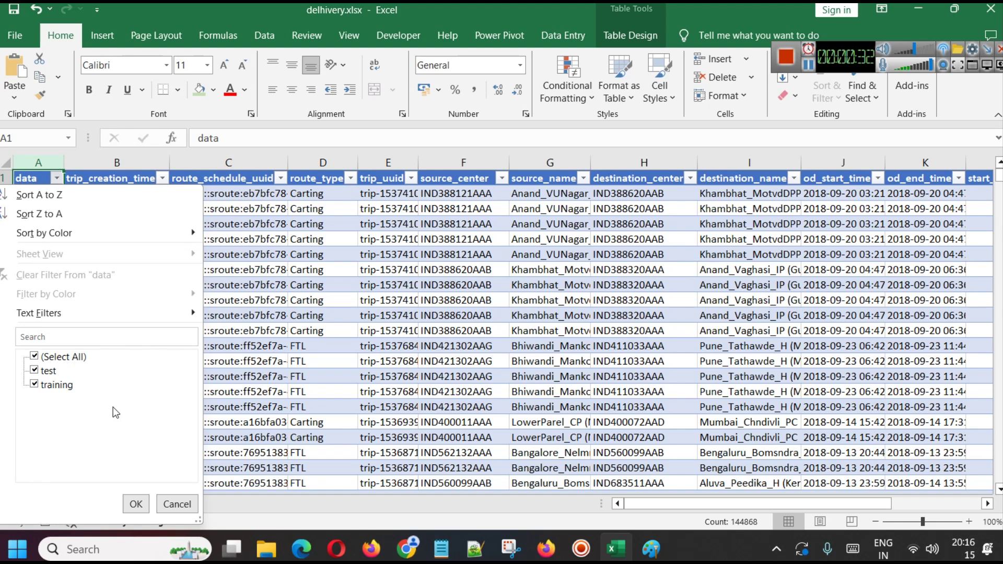
left_click(174, 503)
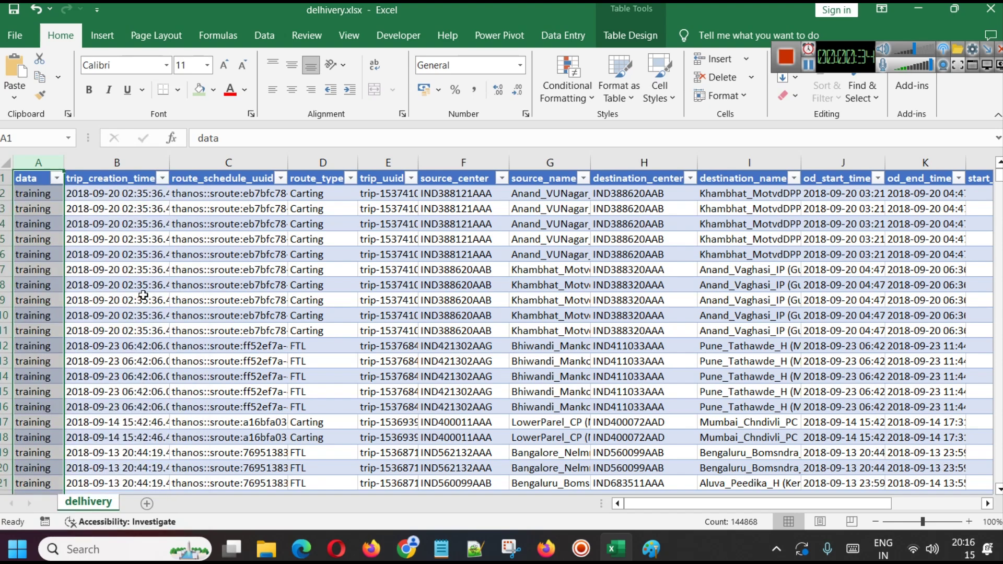
Examine the trip_creation_time and route_schedule_uuid columns and the distinct values of the route_type column.
left_click(120, 164)
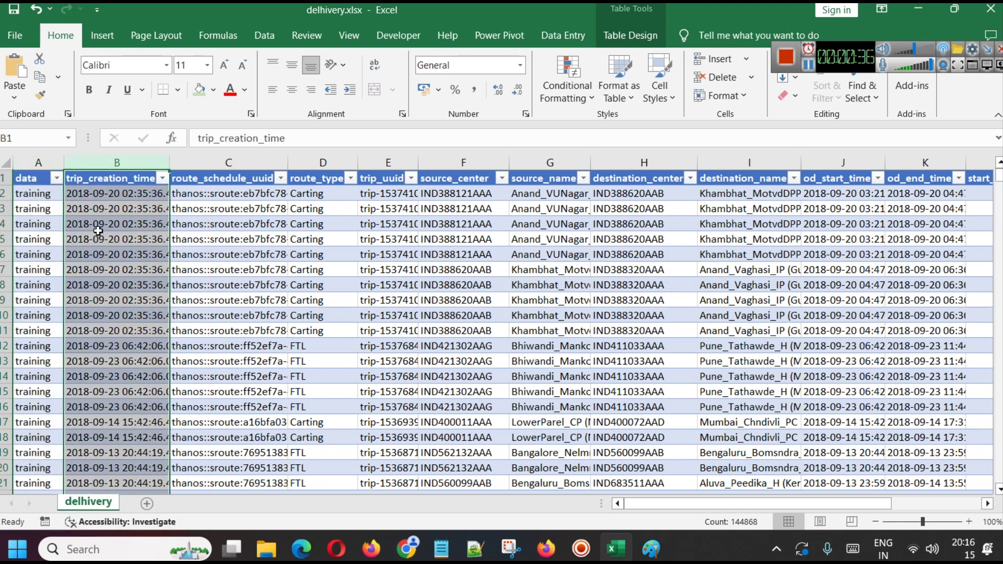
left_click(230, 175)
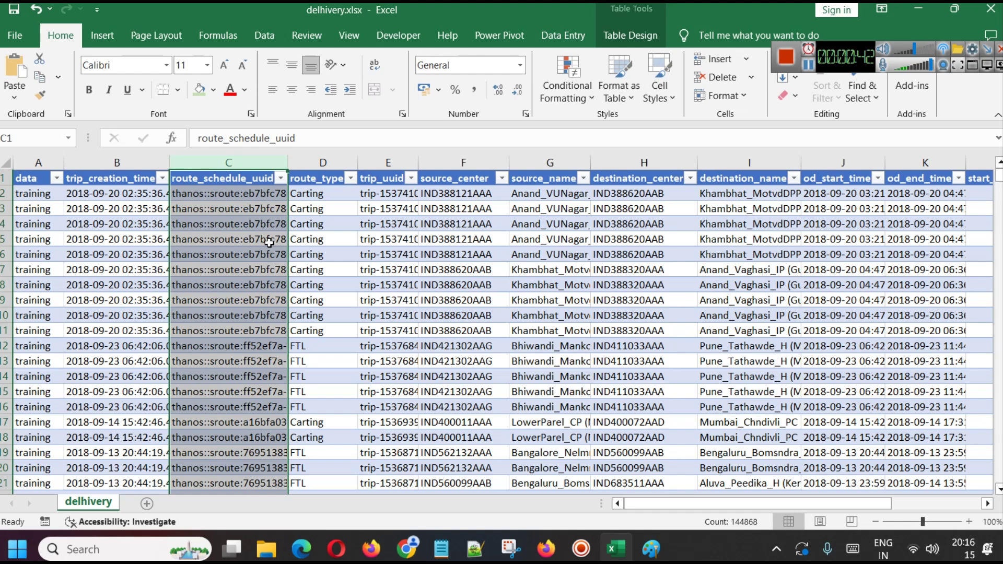
left_click(321, 175)
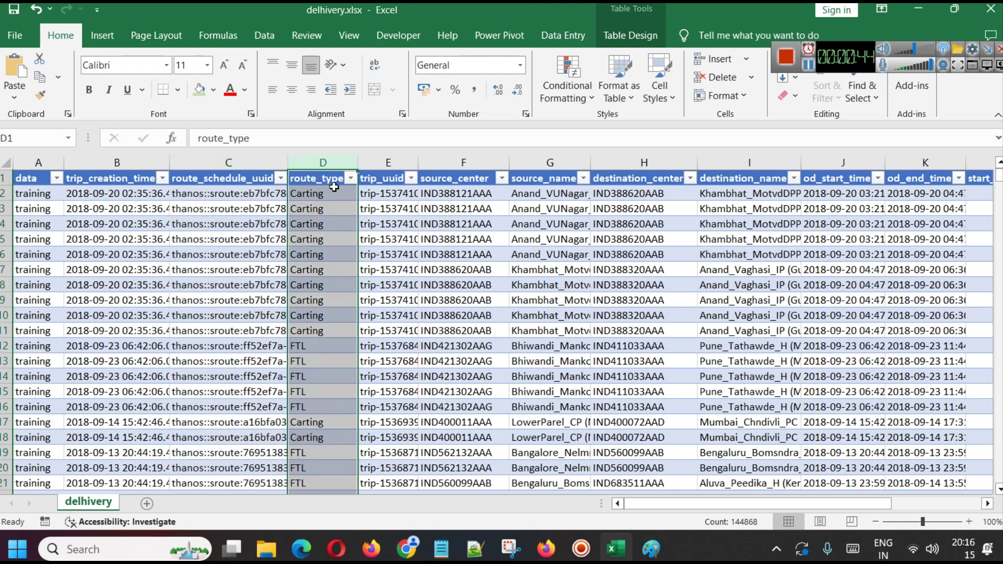
left_click(350, 179)
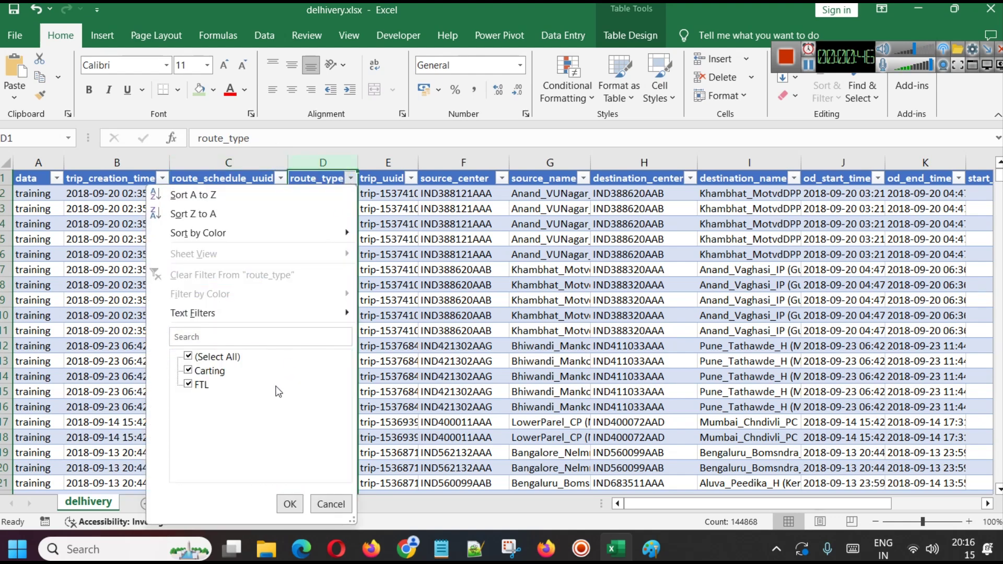
left_click(330, 504)
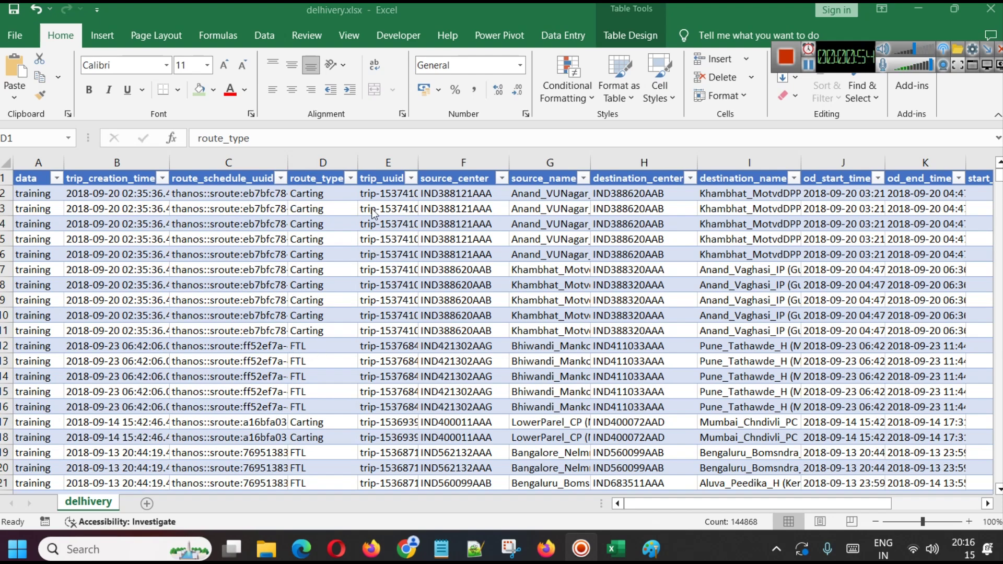
Examine the trip_uuid, source_center, source_name, destination_center and destination_name columns one after another.
left_click(374, 175)
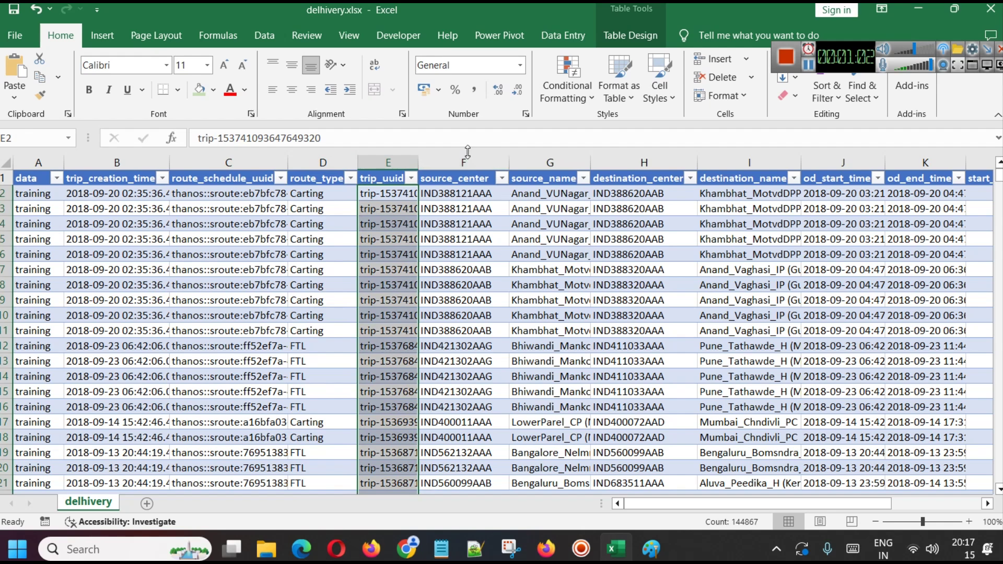
left_click(453, 161)
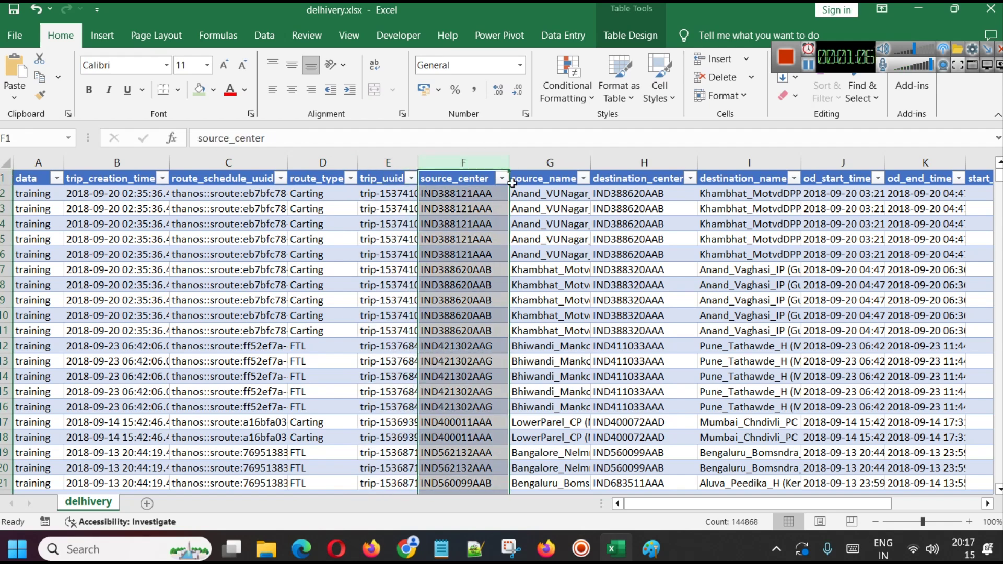
left_click(541, 162)
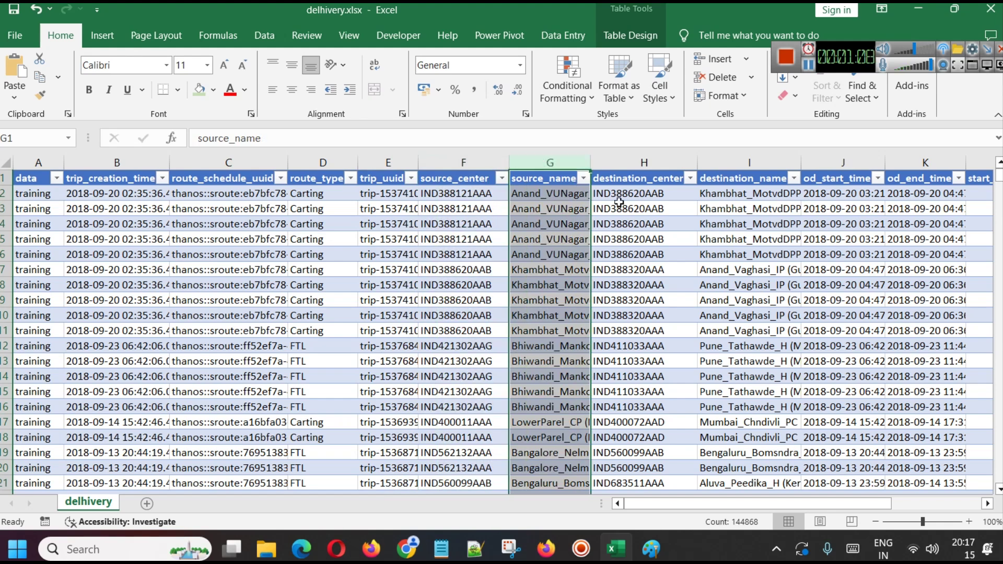
left_click(634, 171)
left_click(732, 165)
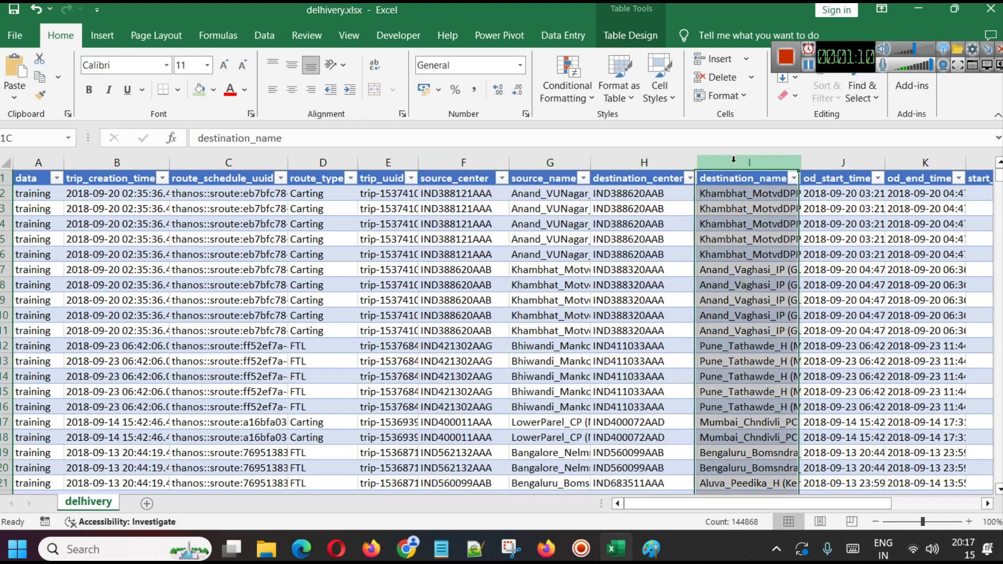
Examine the od_start_time, od_end_time and start_scan_to_end_scan columns of the delhivery sheet.
left_click(855, 159)
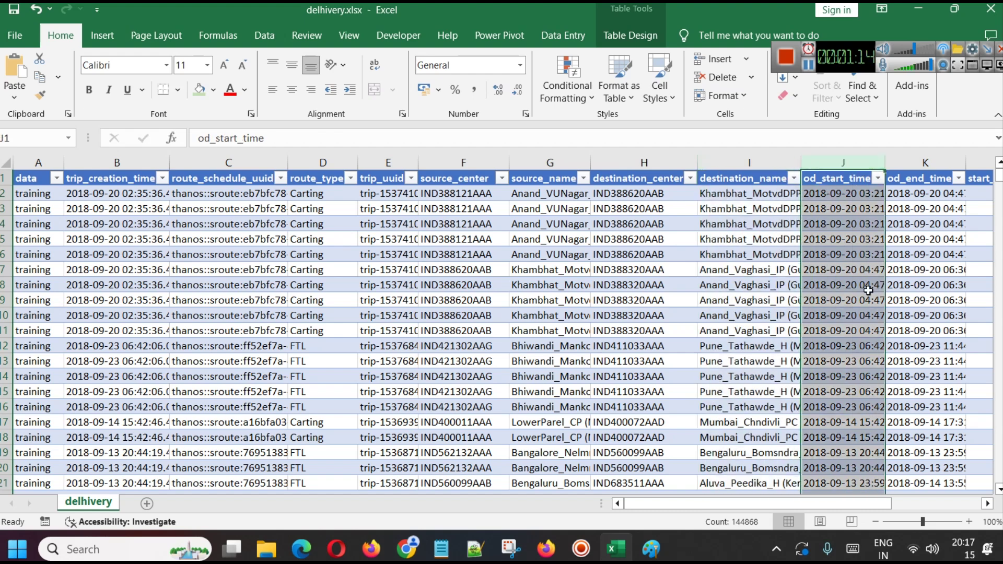
left_click(920, 160)
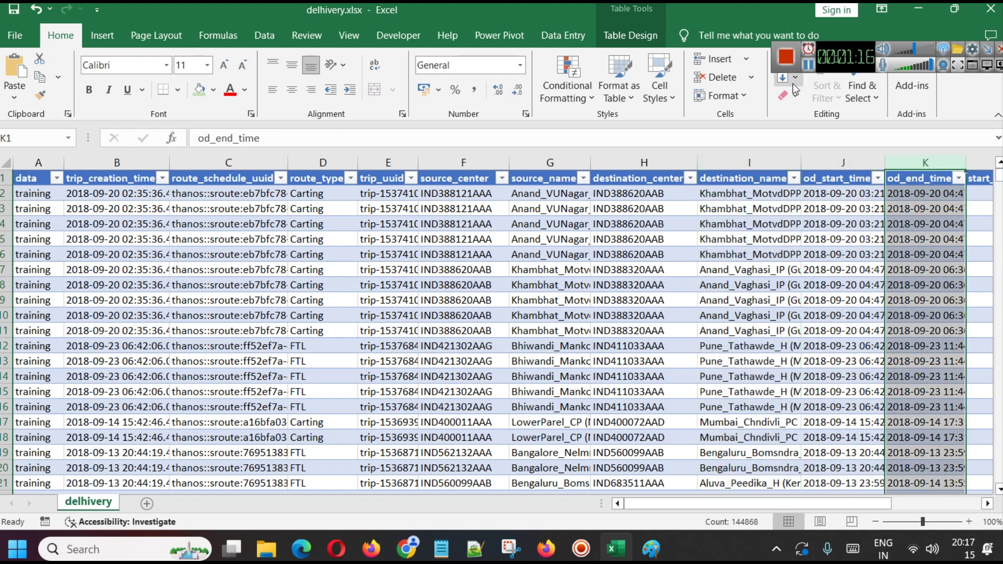
left_click(811, 66)
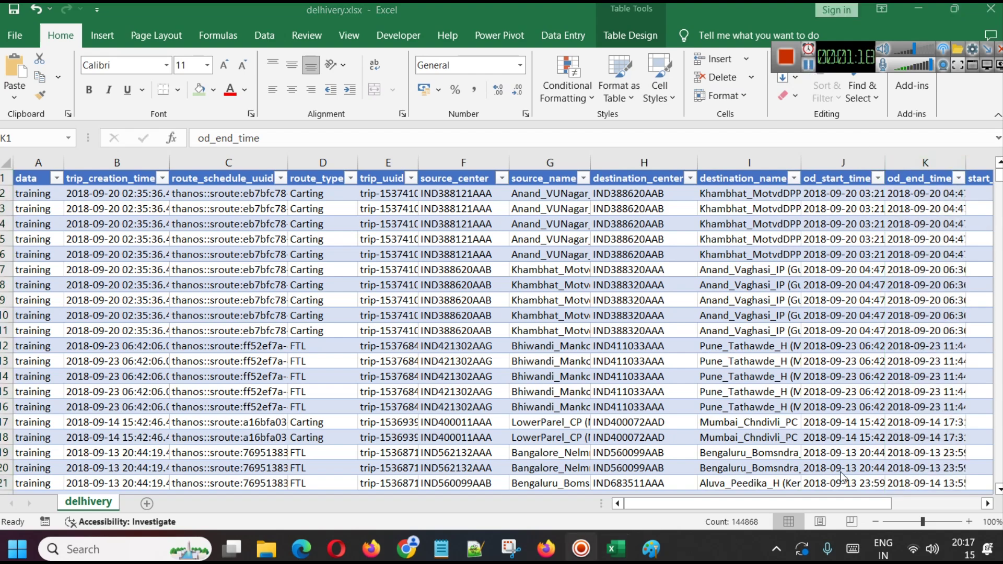
left_click(911, 501)
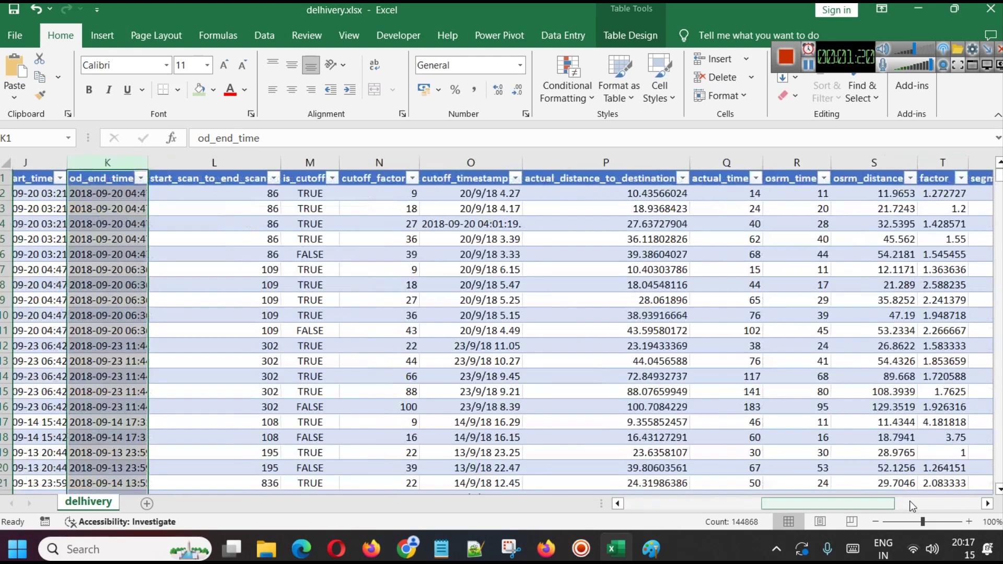
left_click_drag(895, 512, 807, 507)
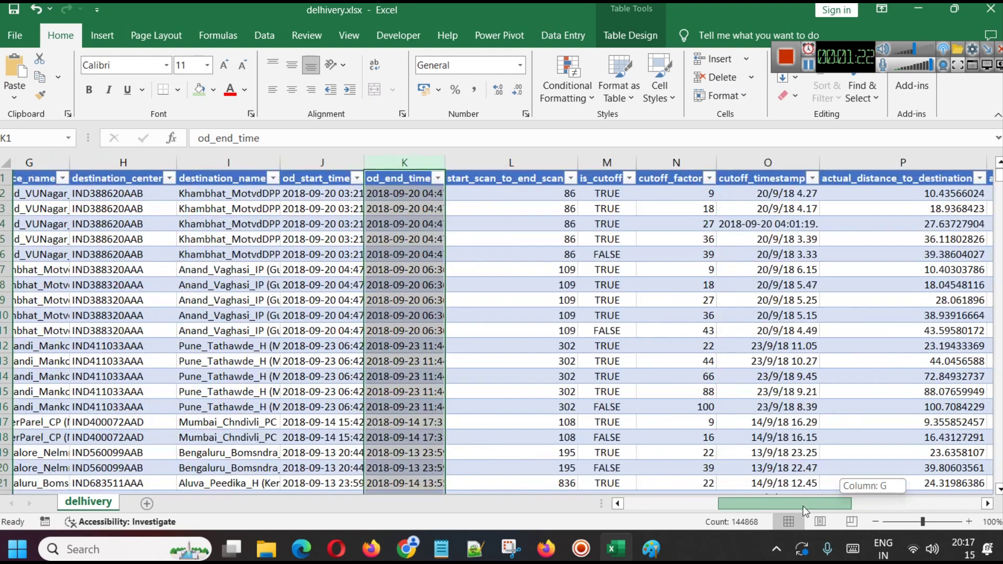
left_click(540, 162)
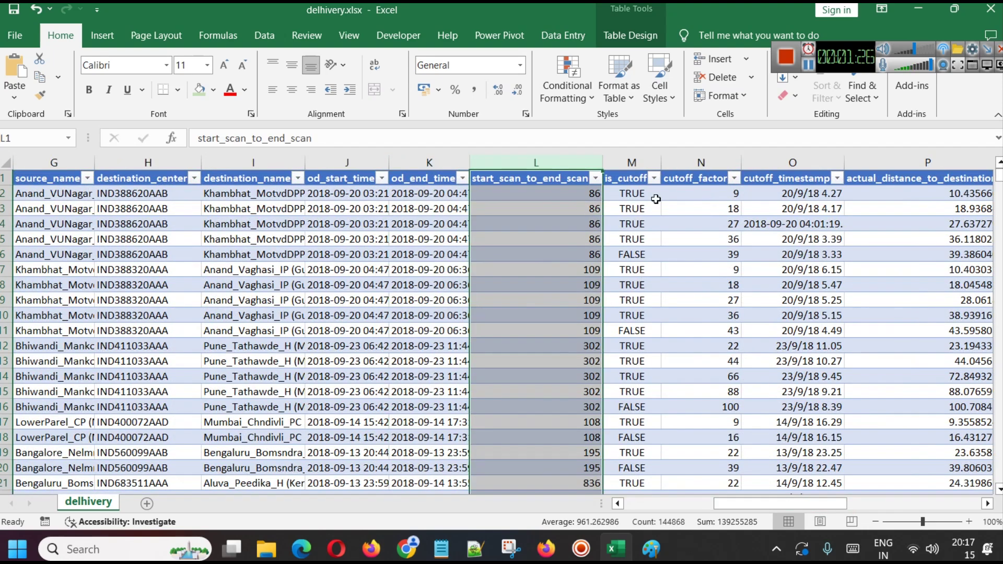
left_click(809, 68)
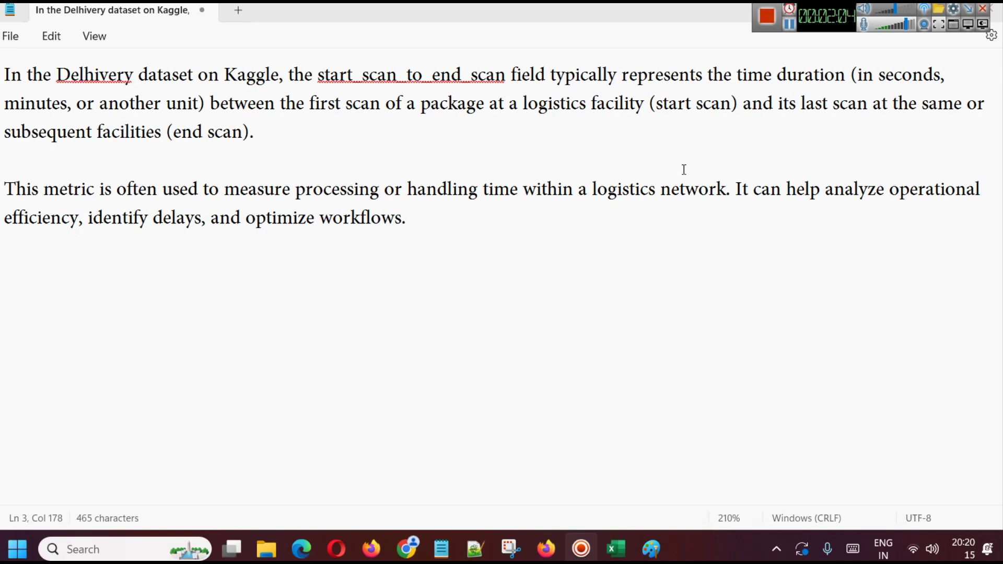
Add the is_cutoff field definition and a brief explanation of the remaining fields, starting with cutoff_factor, to the notes in Notepad.
type("The is_cutoff field in the Delhivery dataset indicates whether a package was processed before or after the cutoff time for dispatch or delivery.  1 typically means the package was processed before the cutoff time. 0 means it was processed after the cutoff time. This information is crucial for tracking whether a package was handled within the expected timelines.")
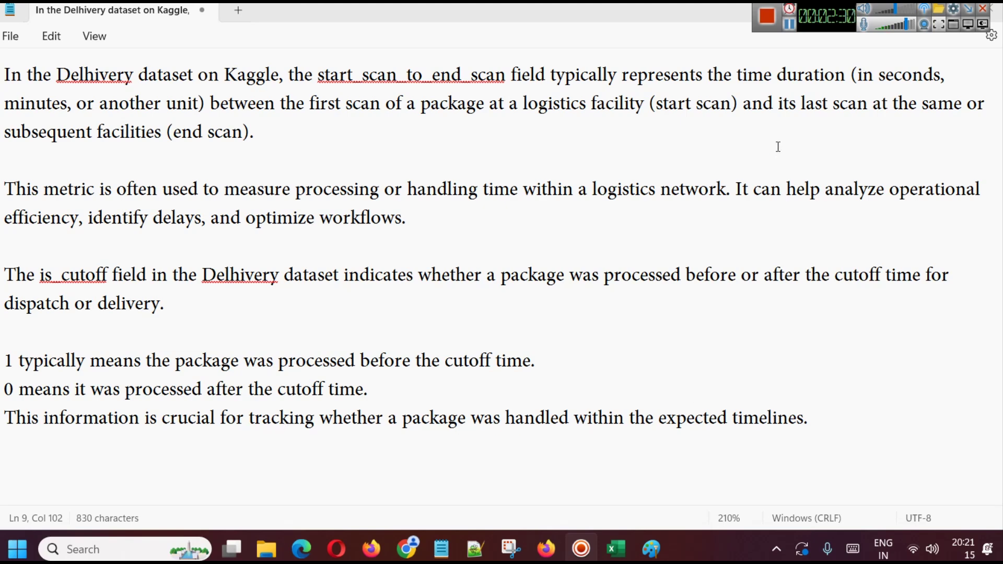
key("ctrl+v")
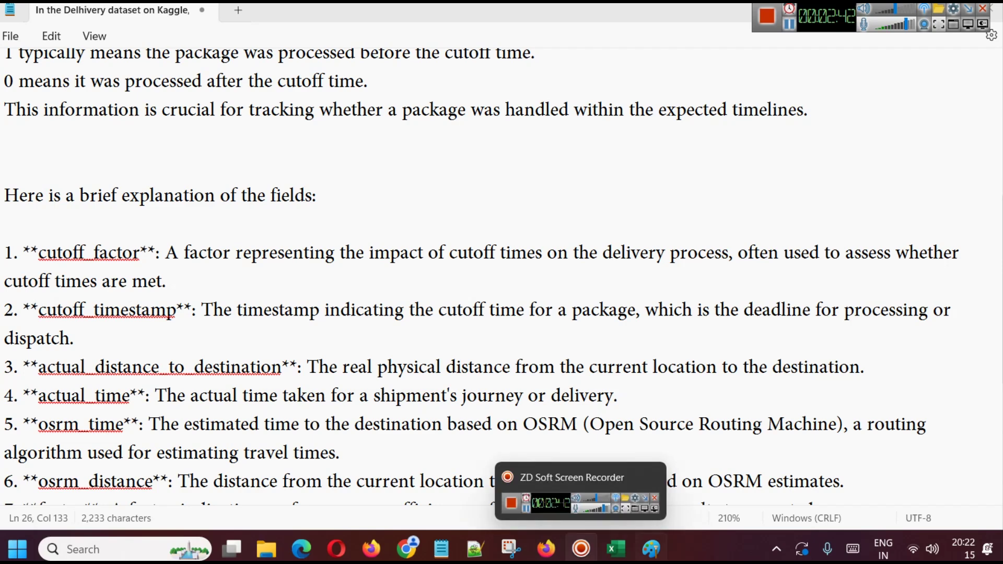
Examine the factor and segment_actual_time columns in Excel and read the matching field explanations in the Notepad notes.
left_click(615, 549)
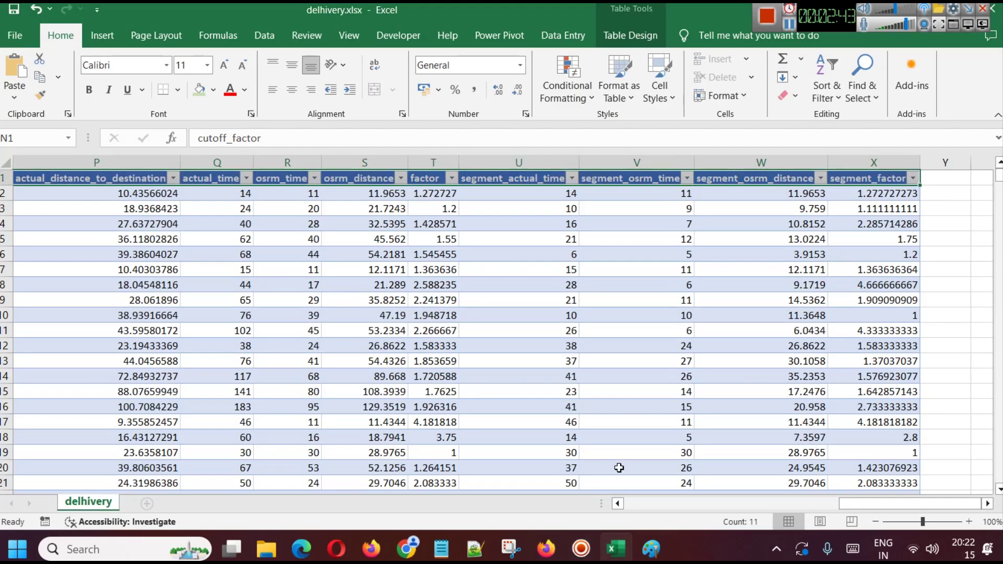
left_click(442, 239)
left_click(433, 163)
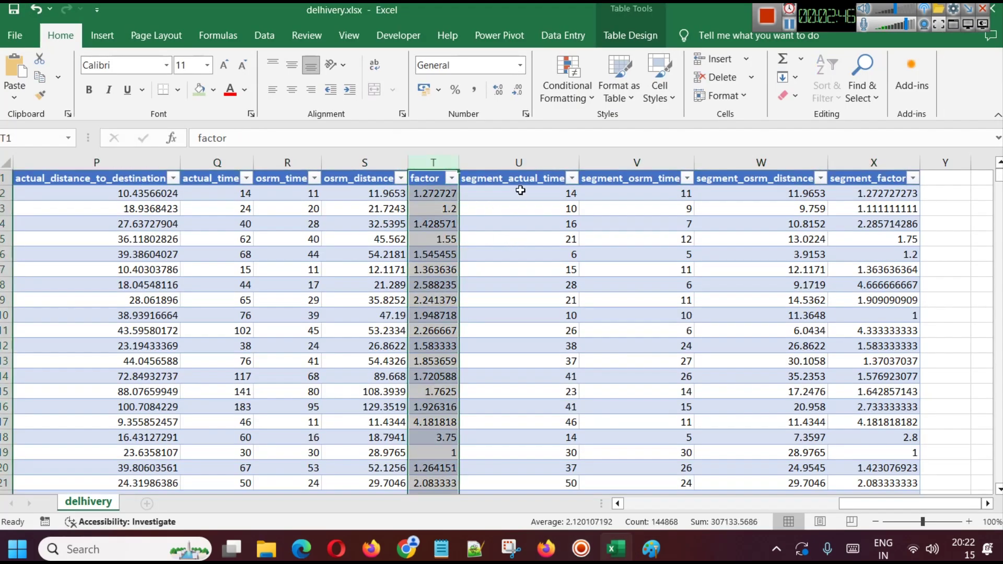
left_click(521, 163)
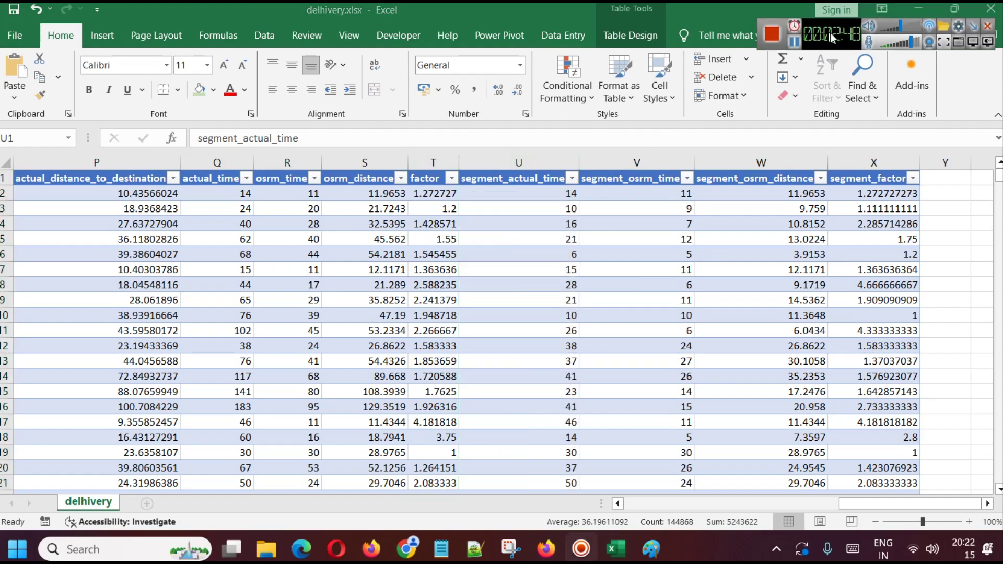
key("alt+Tab")
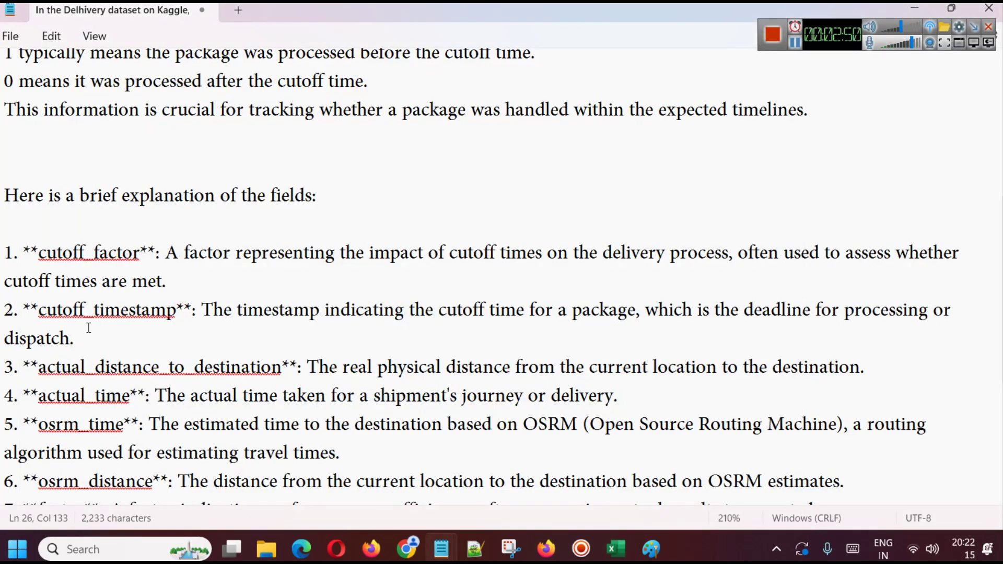
scroll(94, 329, "down", 3)
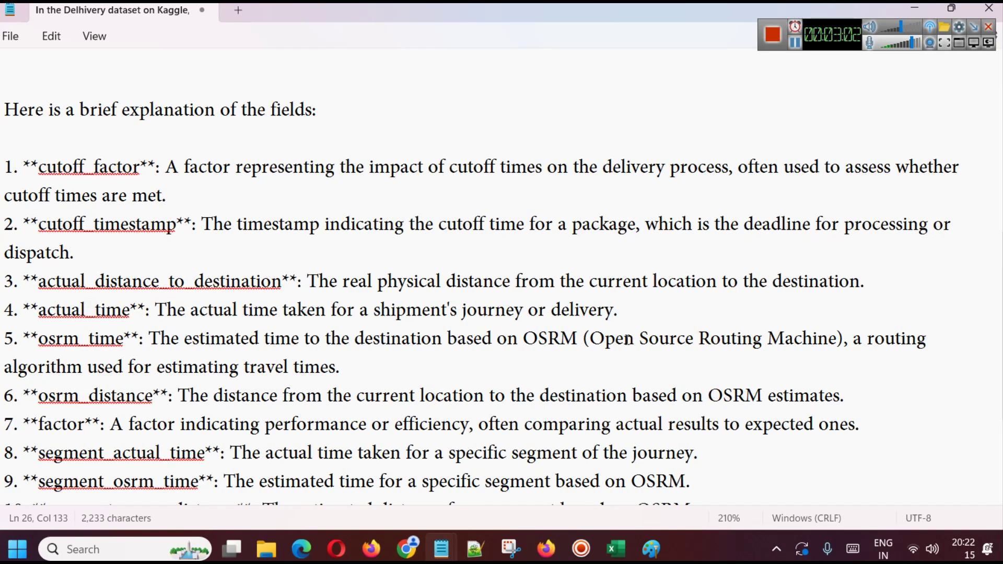
Examine the actual_time and osrm_time columns in Excel and read the OSRM field explanations in the Notepad notes.
left_click(622, 536)
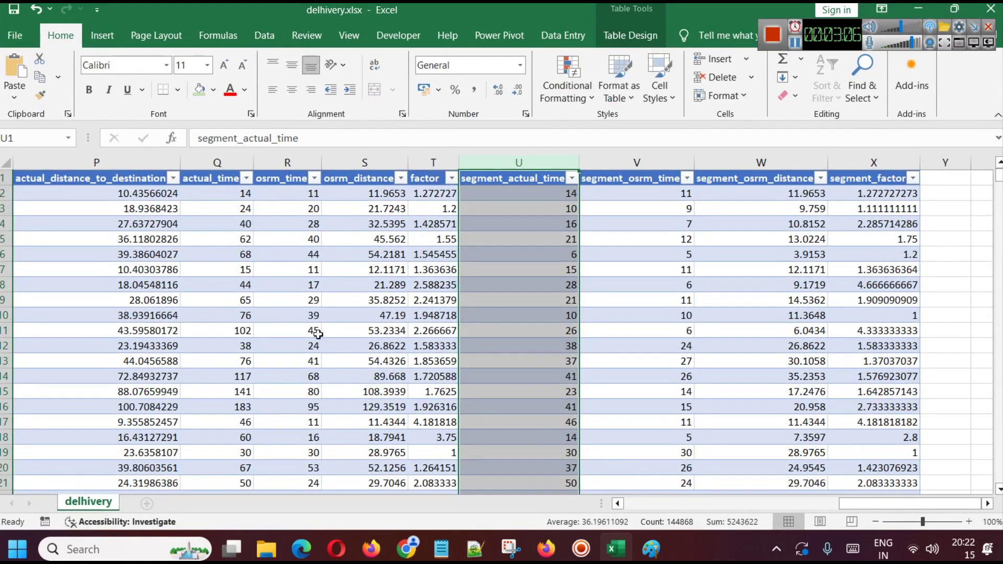
key("ctrl+a")
left_click(838, 494)
left_click_drag(841, 504, 800, 503)
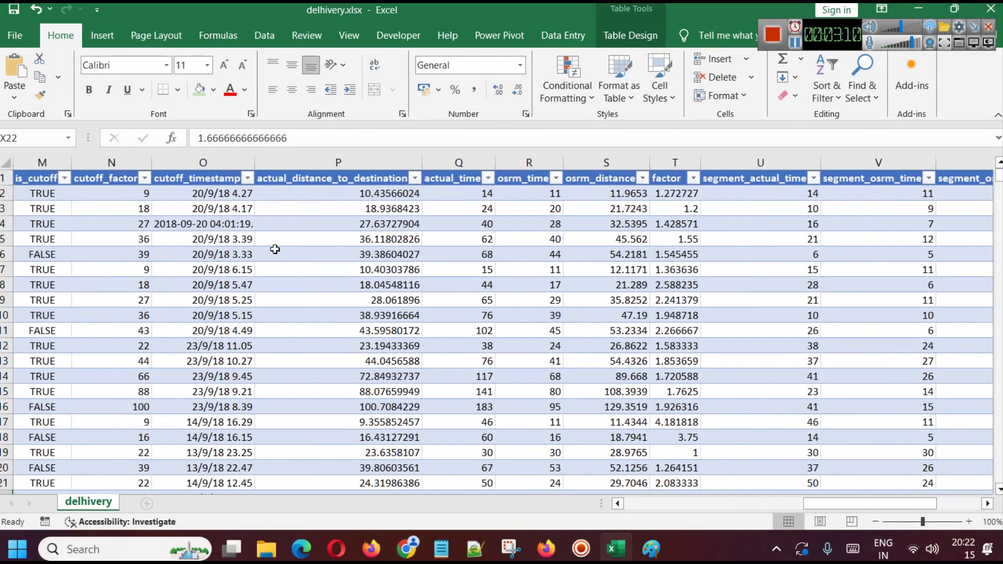
left_click(469, 163)
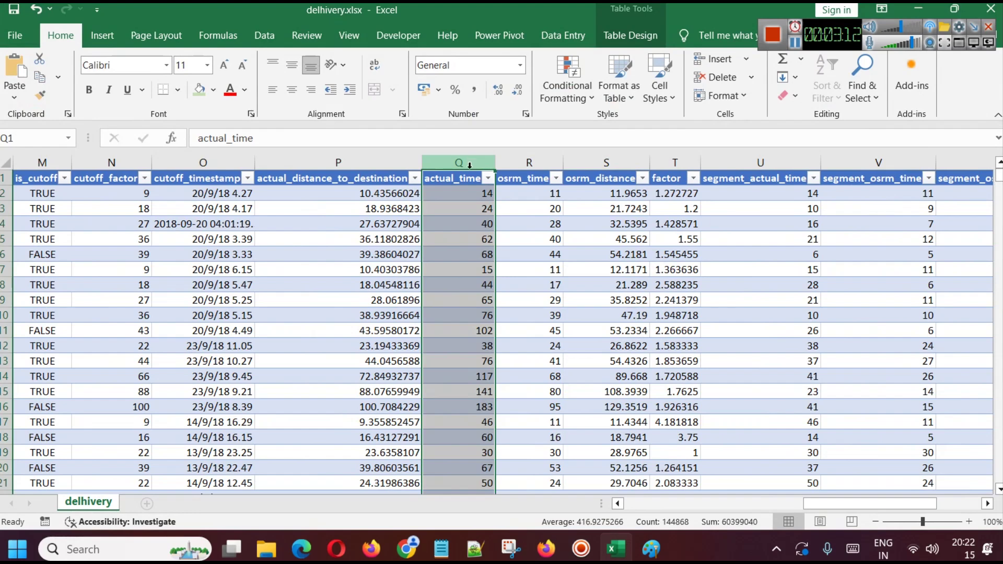
left_click(508, 163)
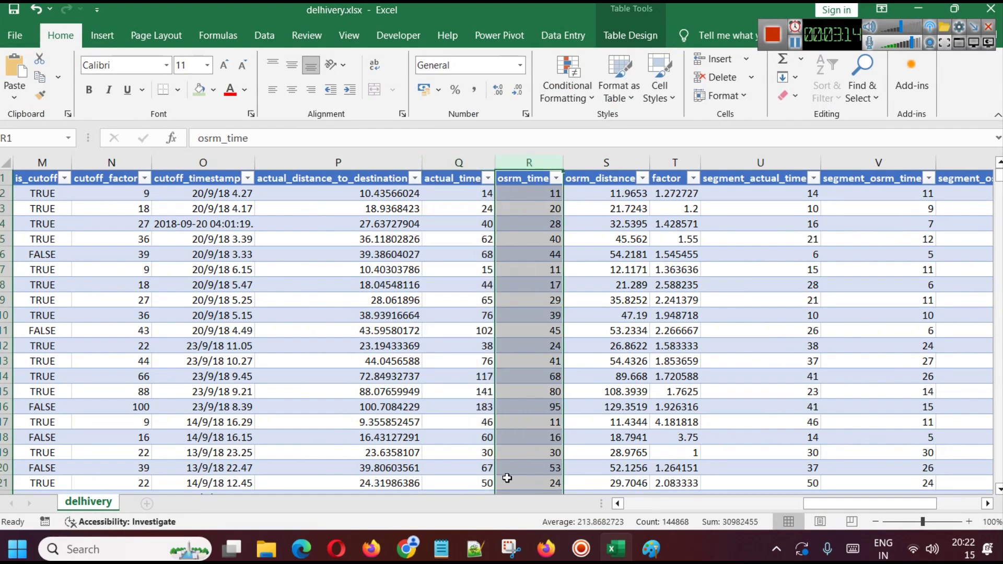
mouse_move(462, 545)
left_click(700, 501)
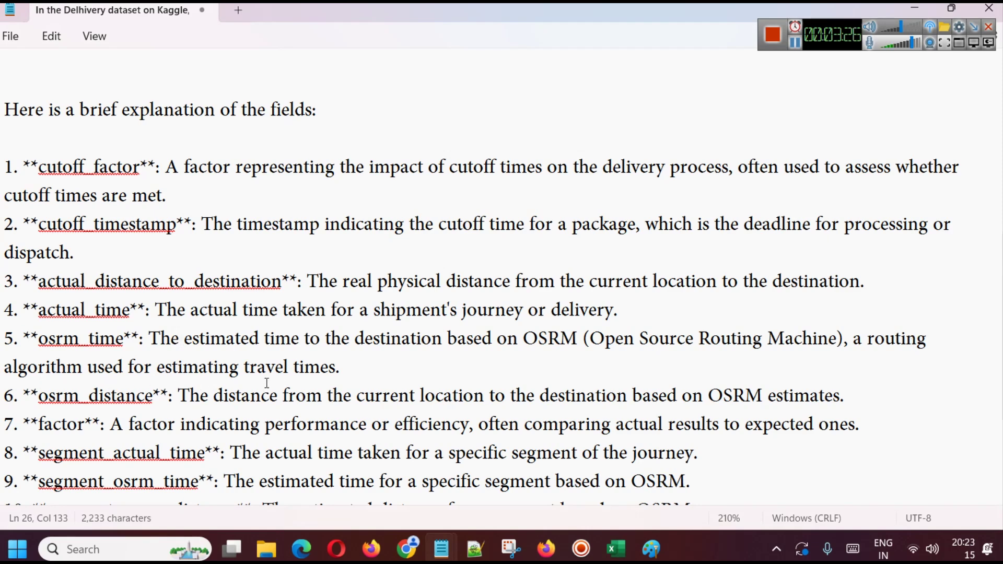
scroll(392, 392, "down", 1)
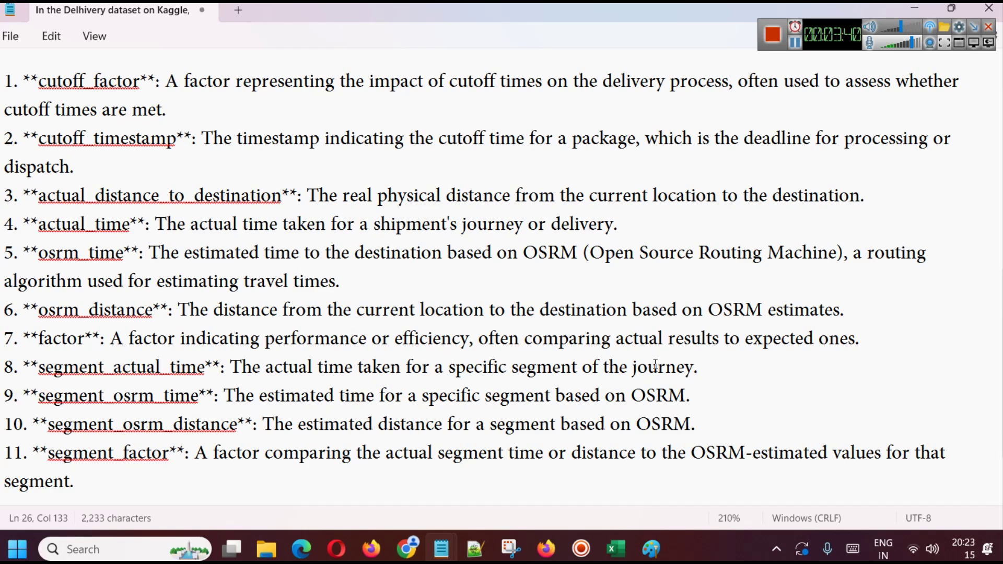
Examine the factor and segment_actual_time columns in Excel and read the segment field explanations through the end of the Notepad notes.
left_click(622, 534)
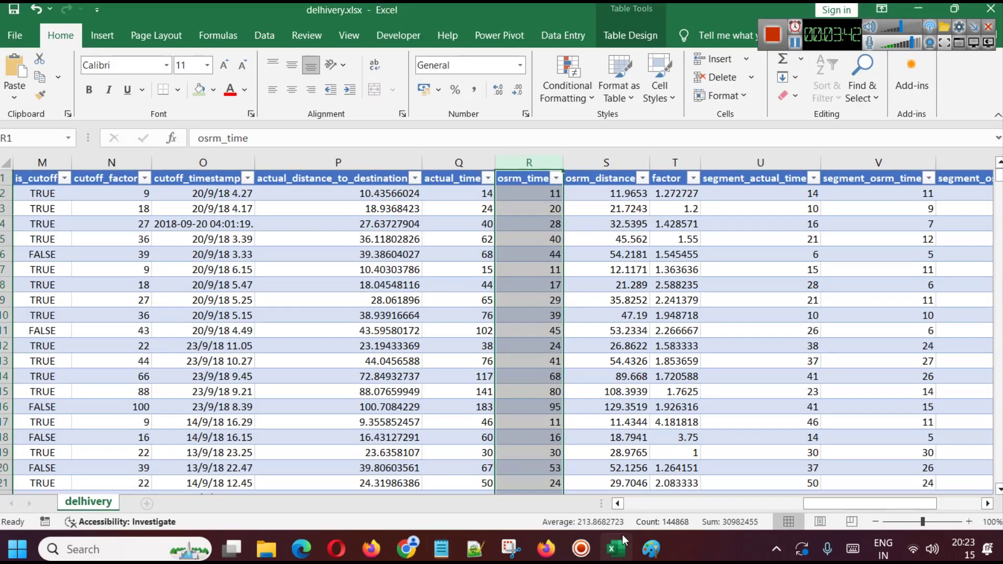
left_click(682, 173)
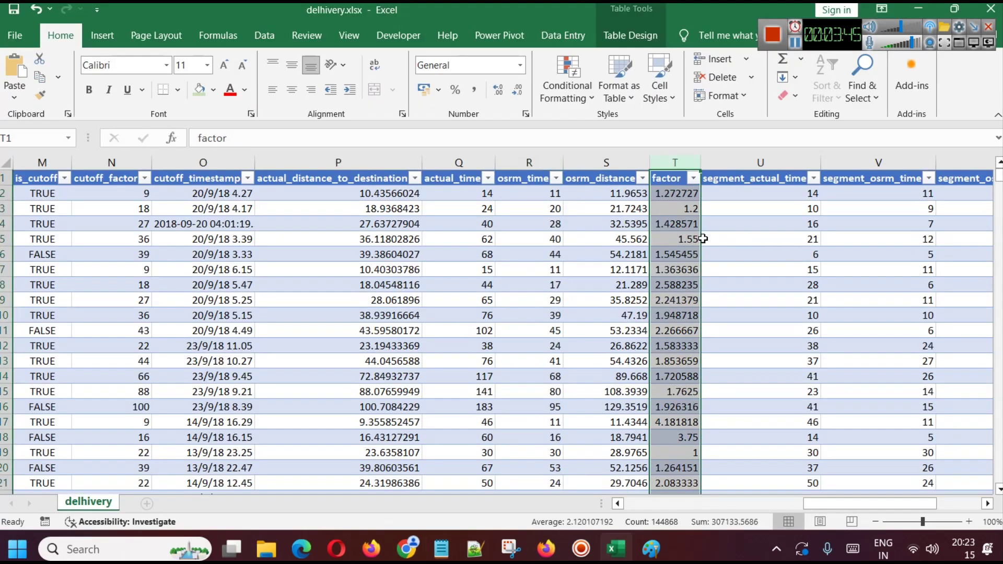
left_click(771, 160)
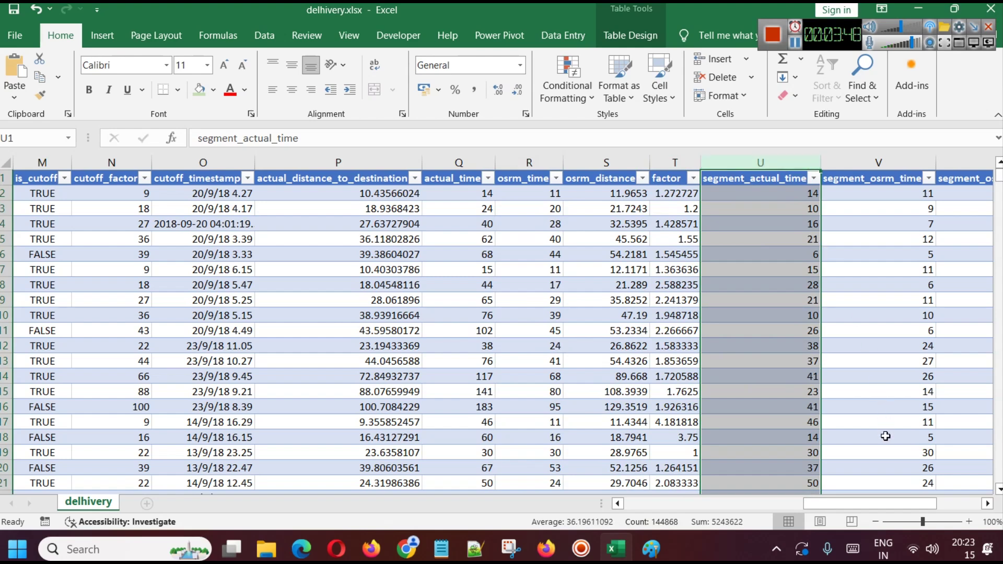
left_click_drag(908, 502, 914, 500)
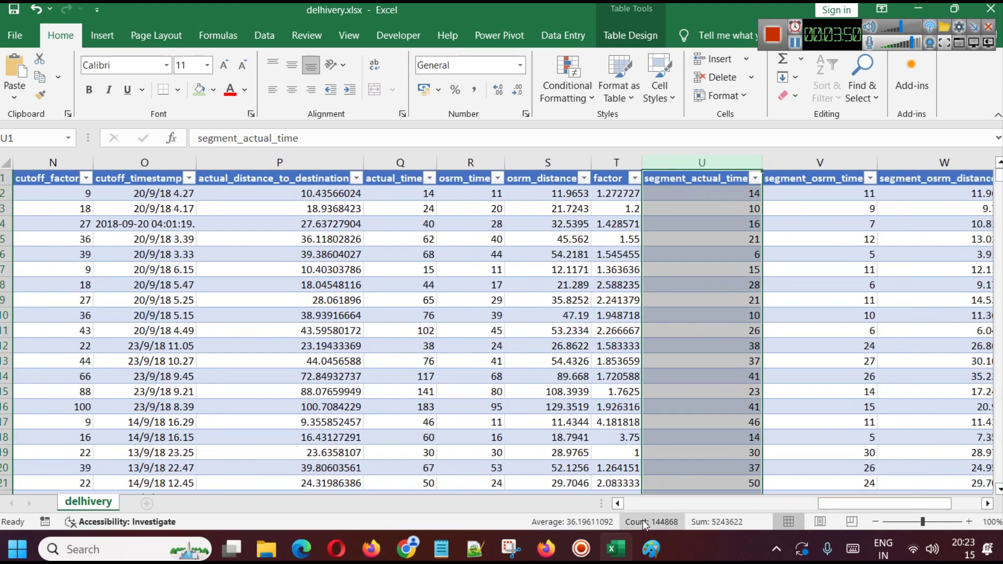
mouse_move(441, 543)
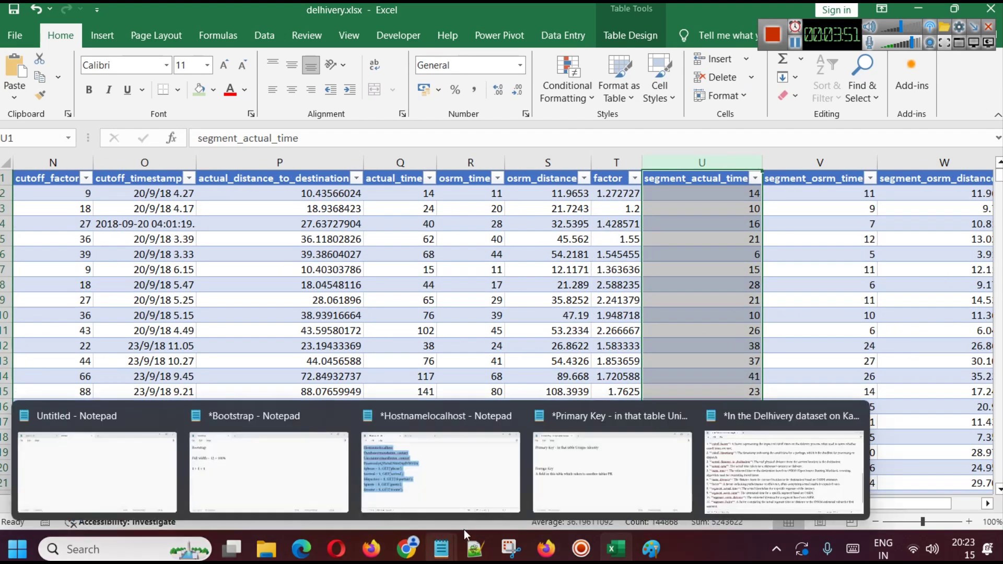
left_click(800, 462)
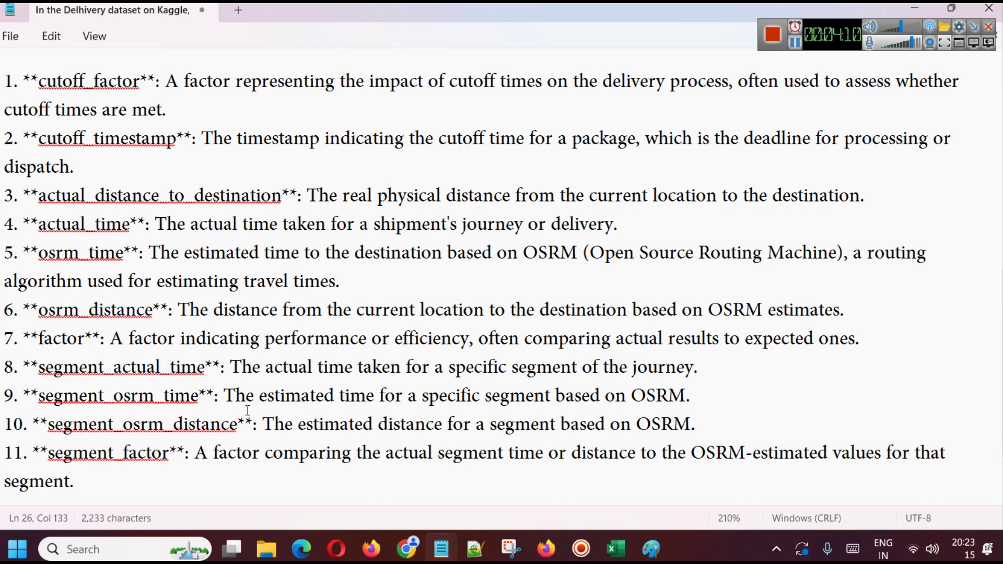
scroll(246, 413, "down", 1)
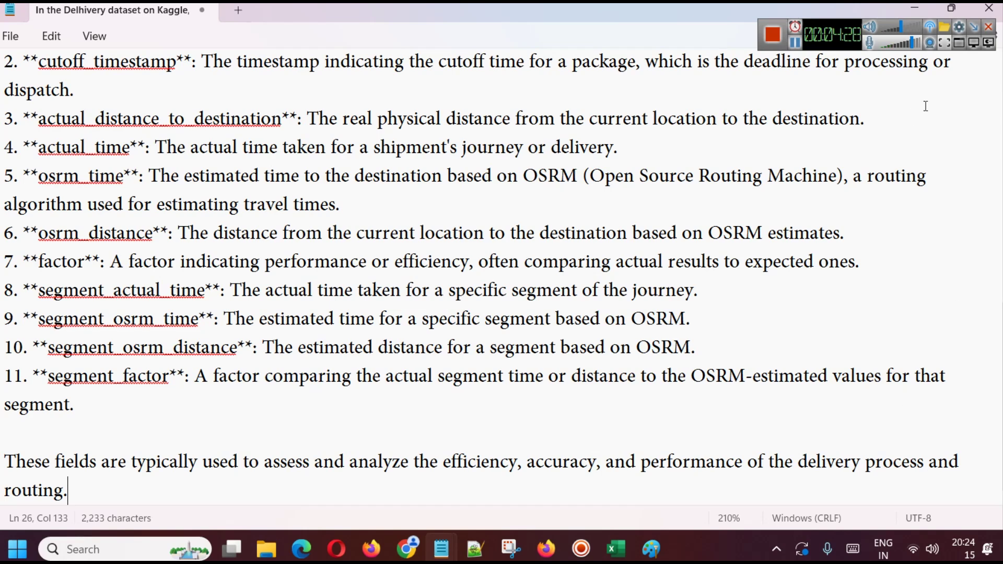
left_click(917, 43)
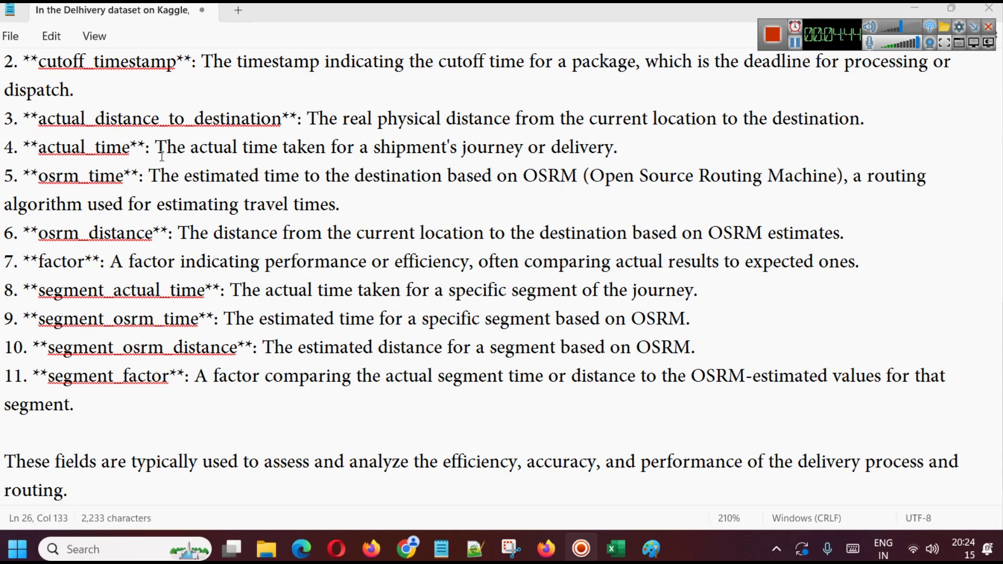
scroll(365, 321, "up", 4)
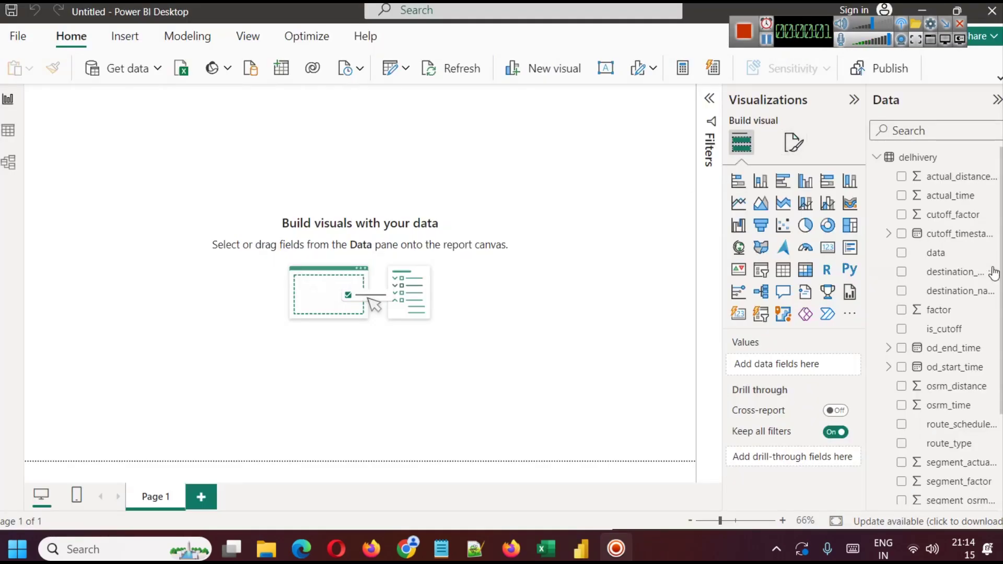
View the folder holding delhivery.xlsx in Power BI's Excel import without importing it, and check the KPI name noted in Notepad.
left_click(181, 68)
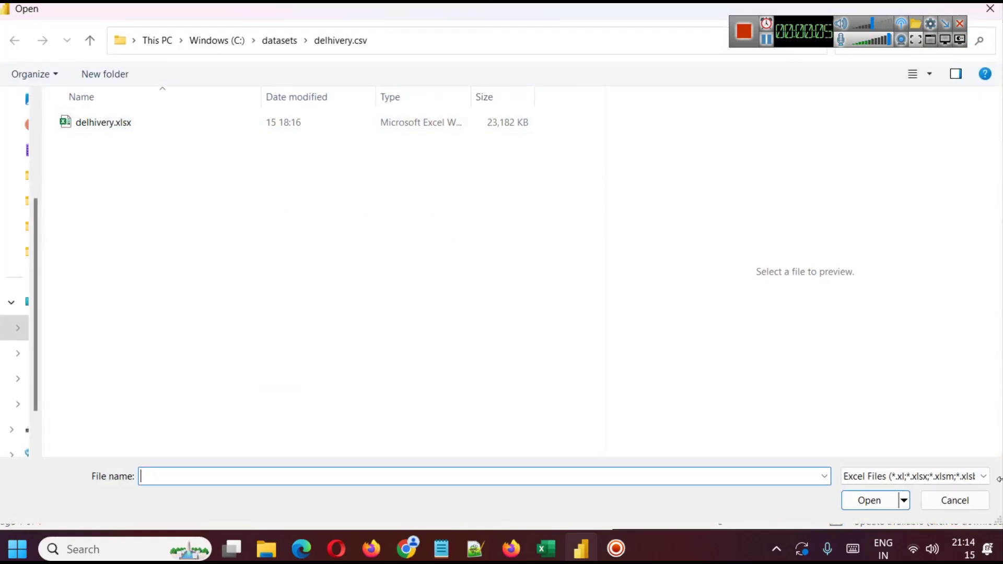
left_click(961, 502)
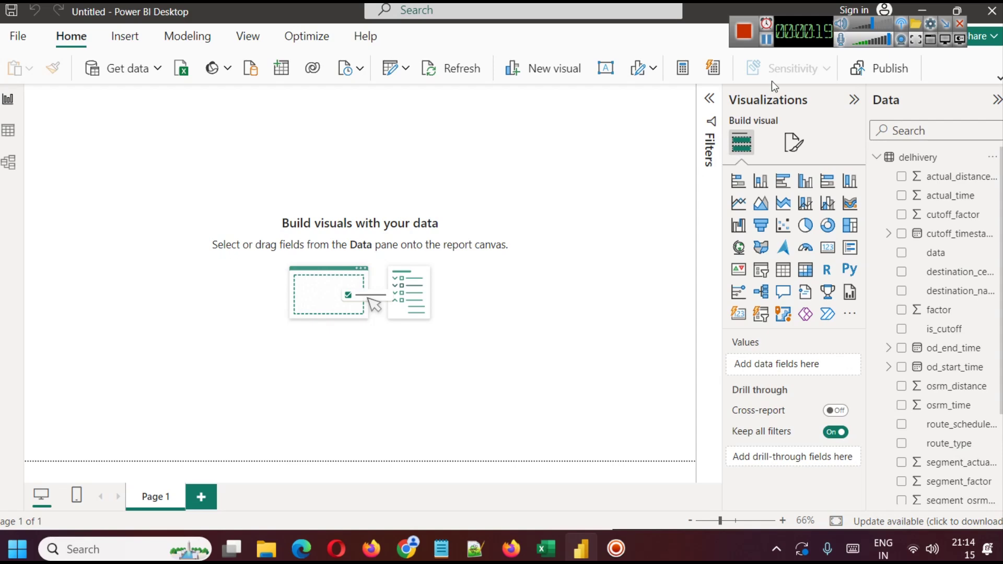
key("alt+Tab")
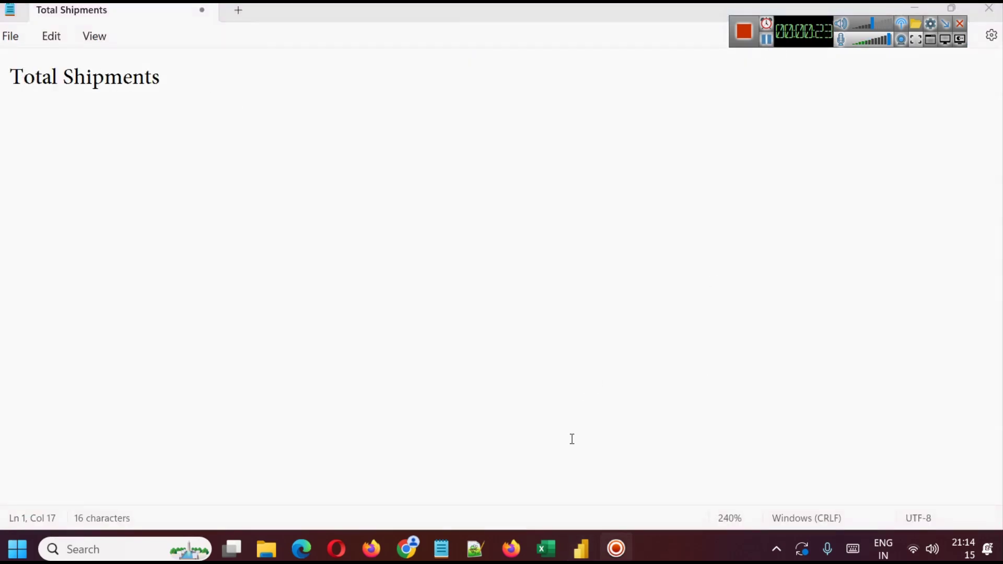
left_click(582, 549)
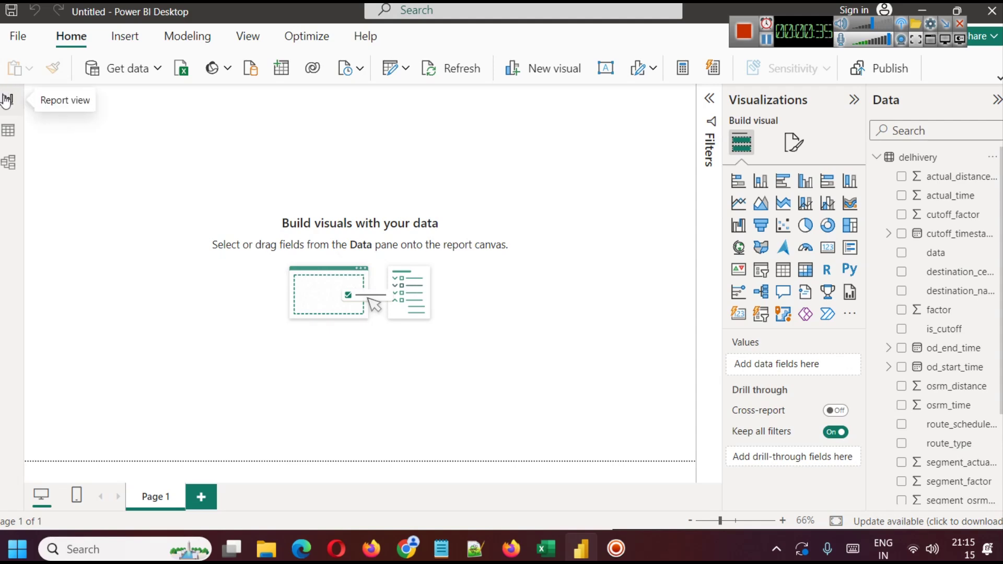
Look at the delhivery table's rows and its card in the data model, and return to the report page.
left_click(8, 128)
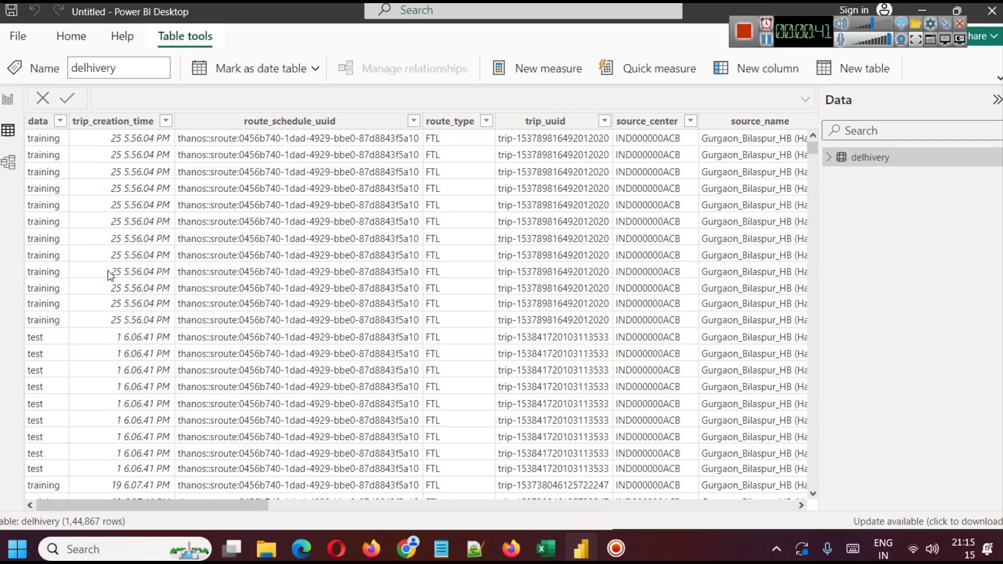
left_click(8, 162)
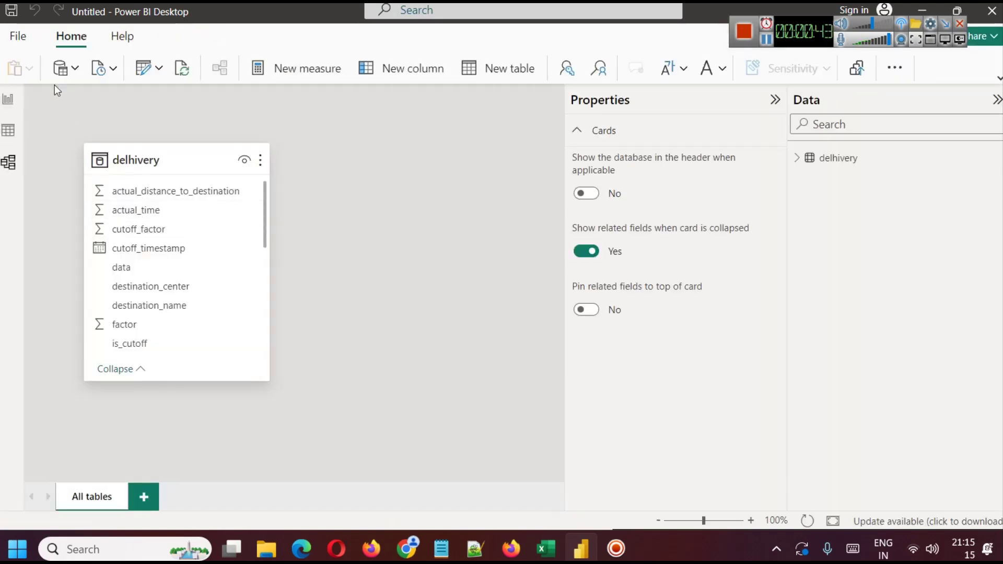
left_click(9, 100)
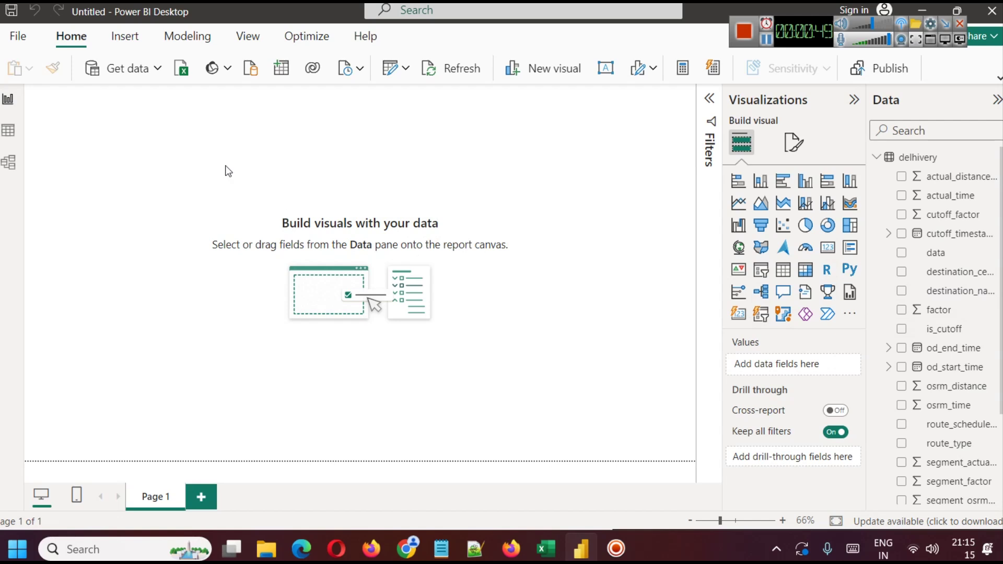
Place a small card visual near the upper-left corner of Page 1 for the Total Shipments KPI noted in Notepad.
left_click(828, 248)
left_click_drag(90, 92, 136, 136)
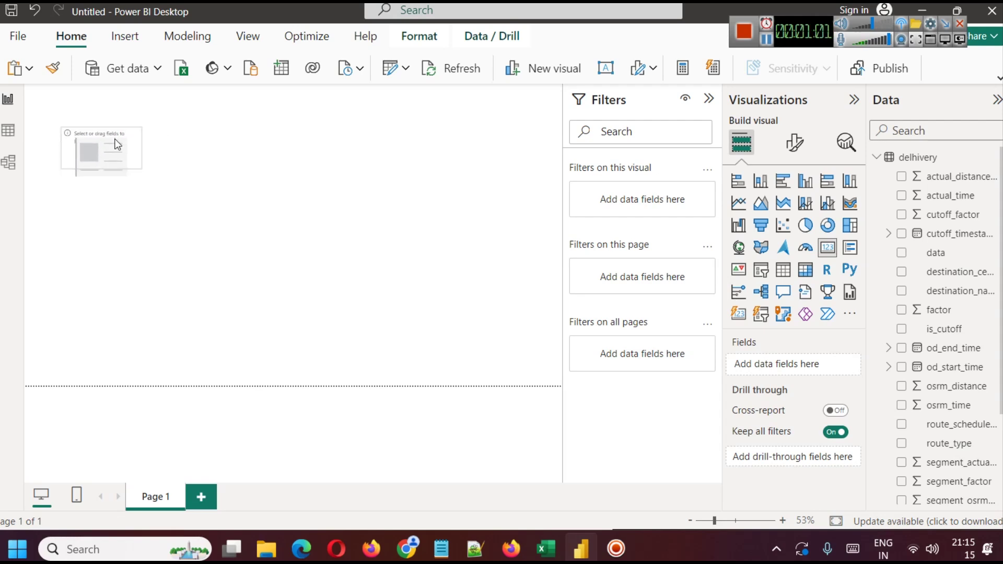
left_click(198, 155)
left_click(106, 151)
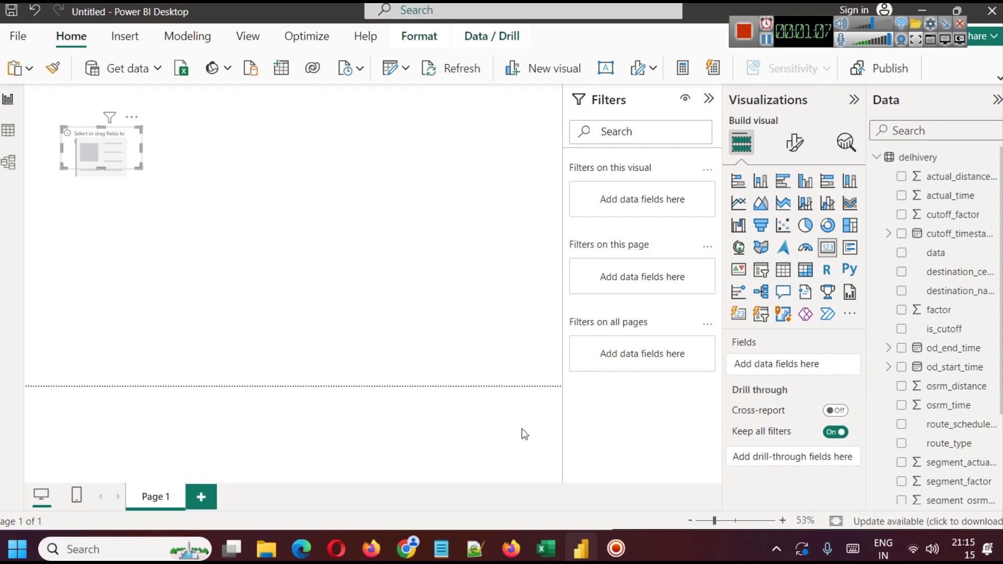
mouse_move(441, 549)
left_click(783, 470)
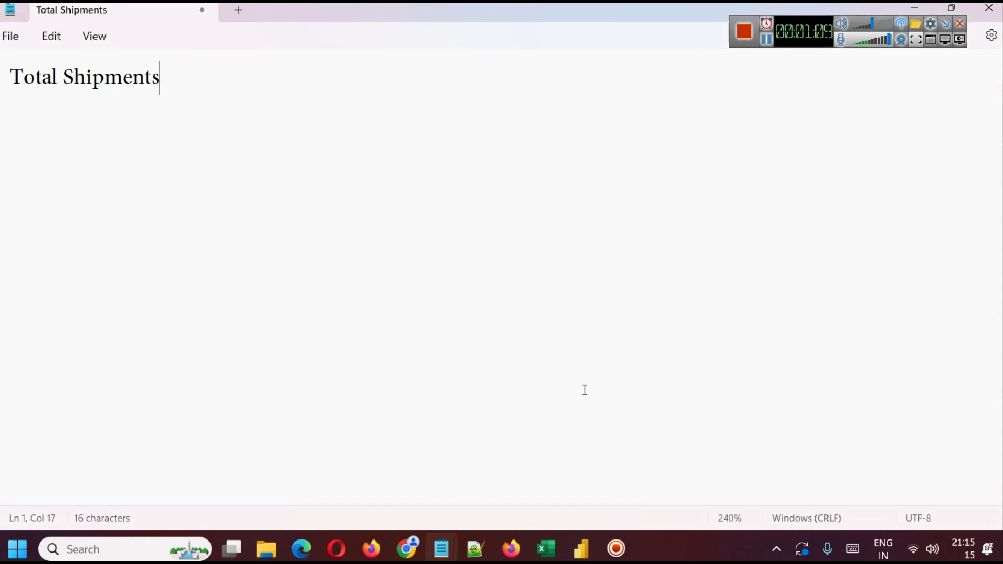
left_click(766, 39)
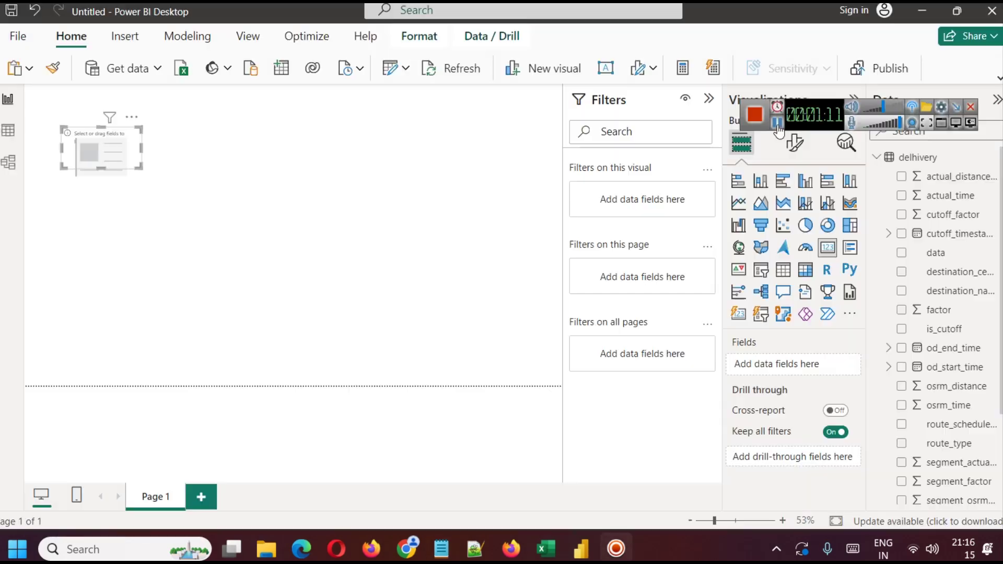
Add trip_uuid to the card summarized as Count (Distinct), and enlarge the card slightly.
scroll(969, 397, "down", 3)
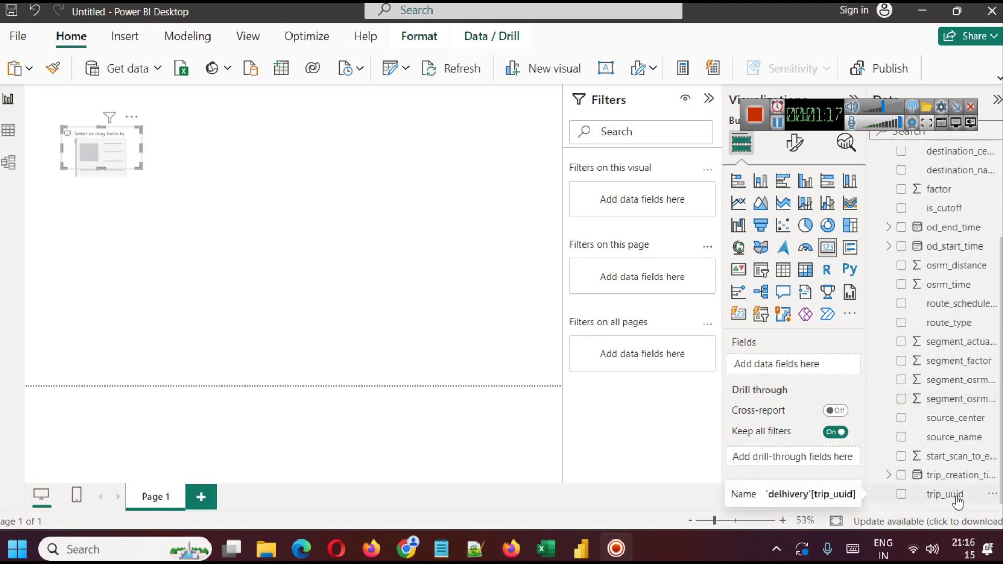
left_click_drag(957, 501, 793, 377)
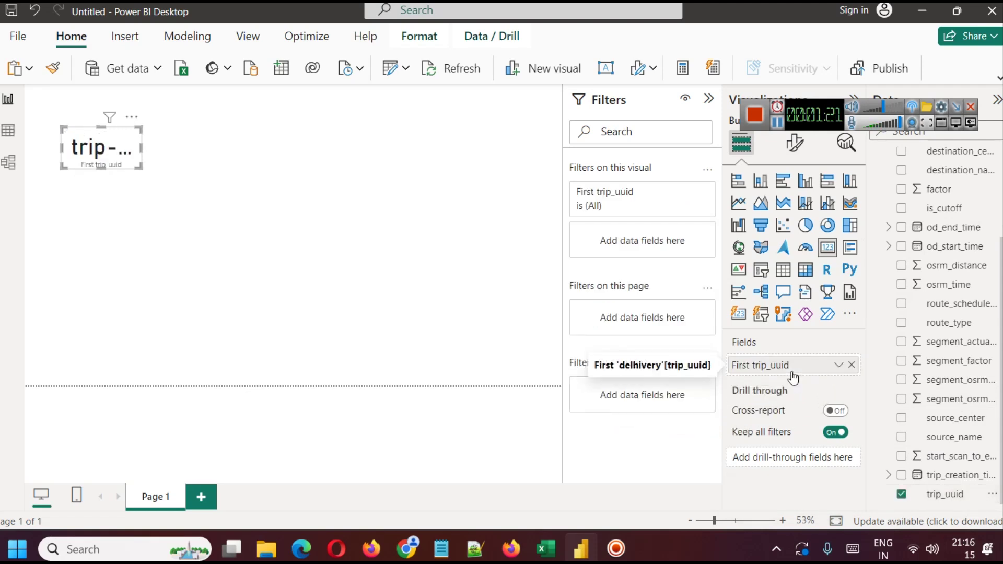
left_click(838, 365)
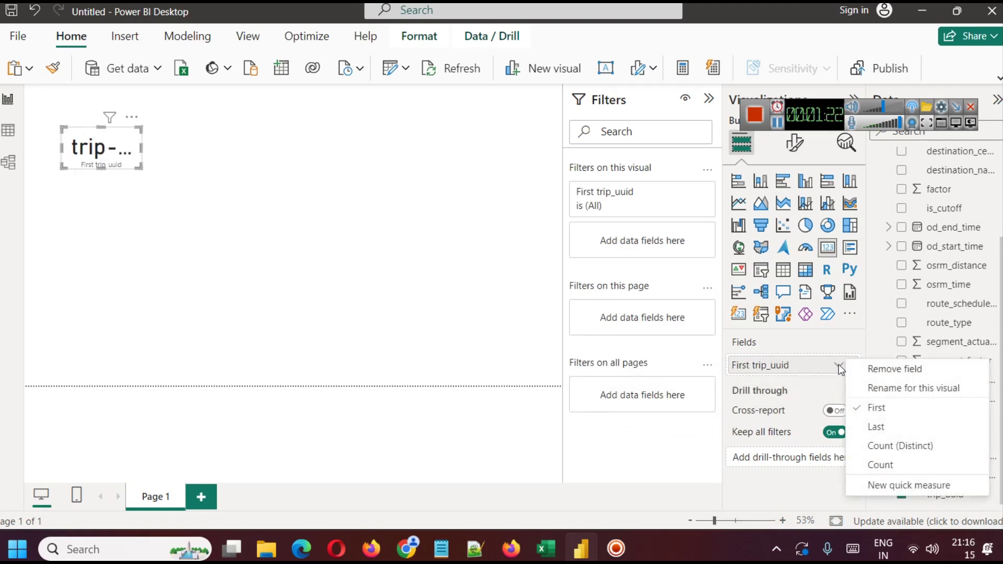
left_click(921, 445)
left_click_drag(138, 167, 174, 196)
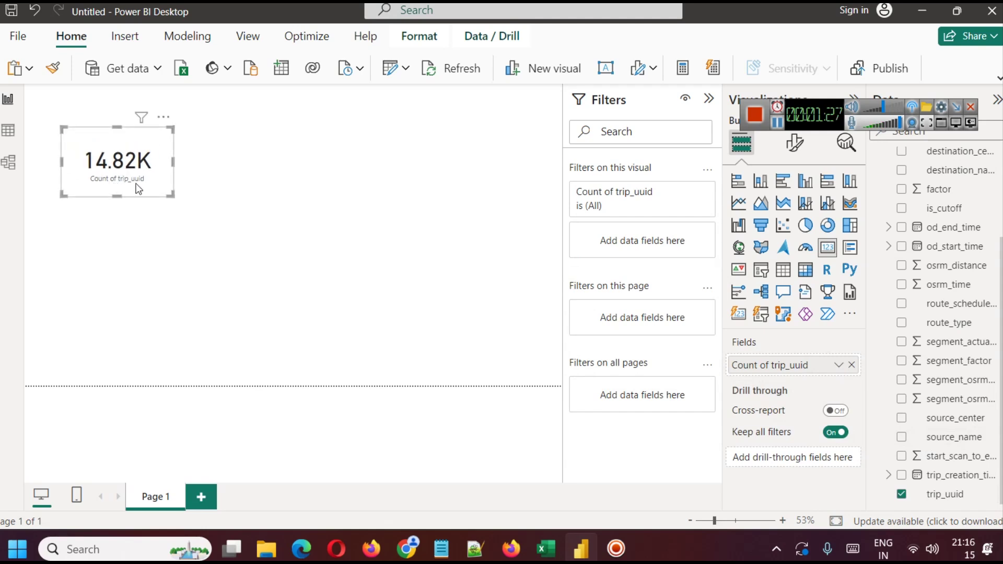
left_click(777, 125)
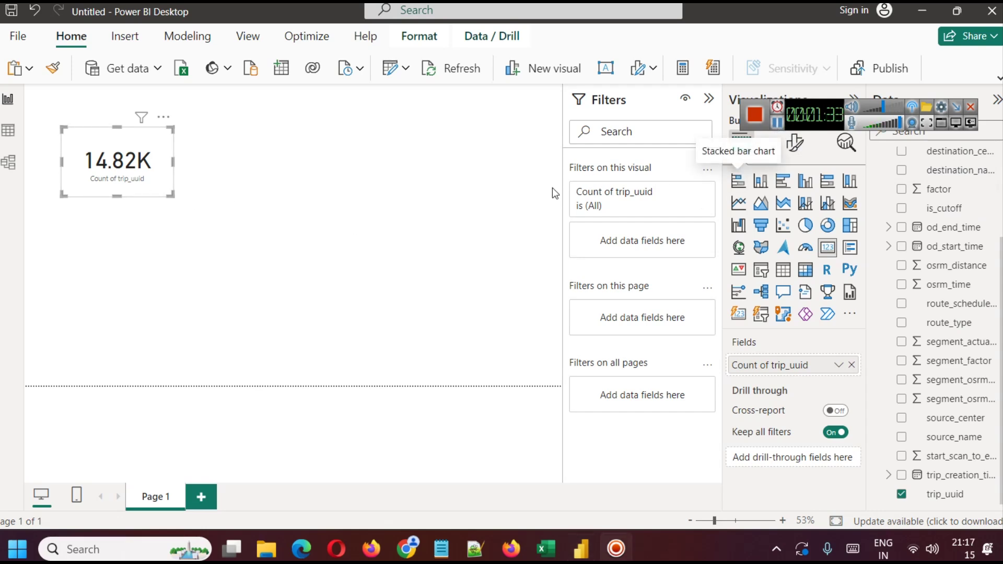
Create the measure Total Shipments = COUNTROWS(delhivery) in the delhivery table.
left_click(196, 39)
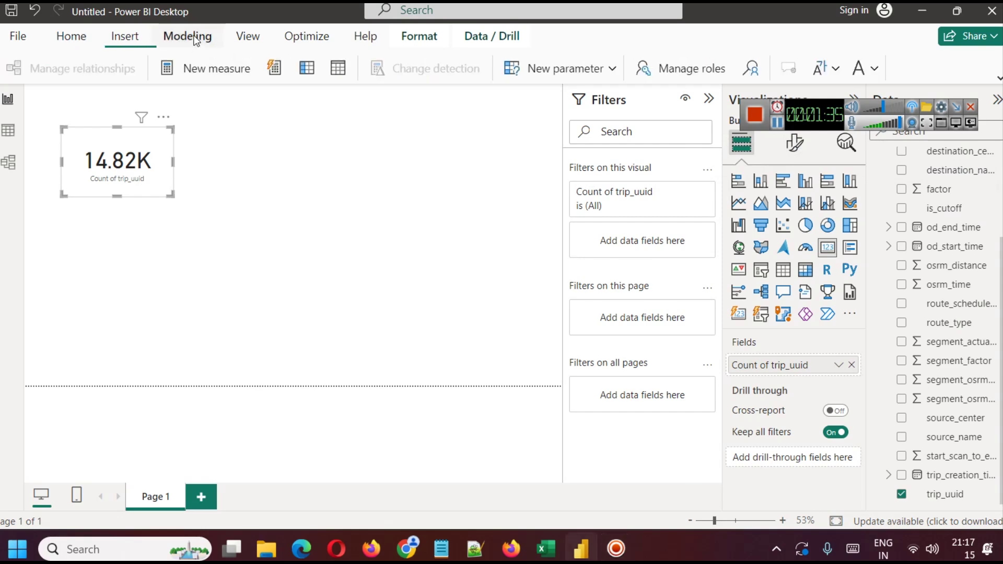
left_click(998, 78)
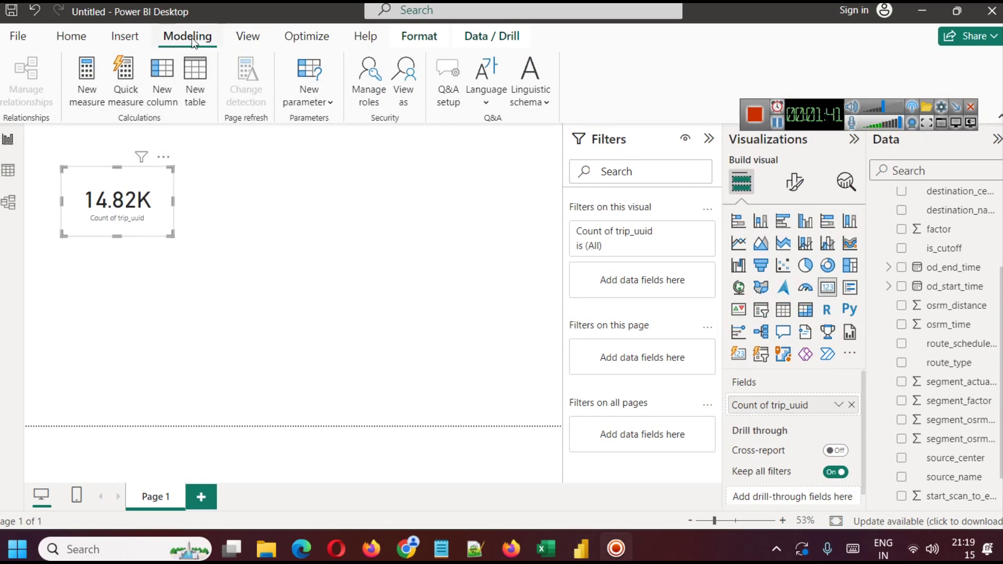
left_click(98, 100)
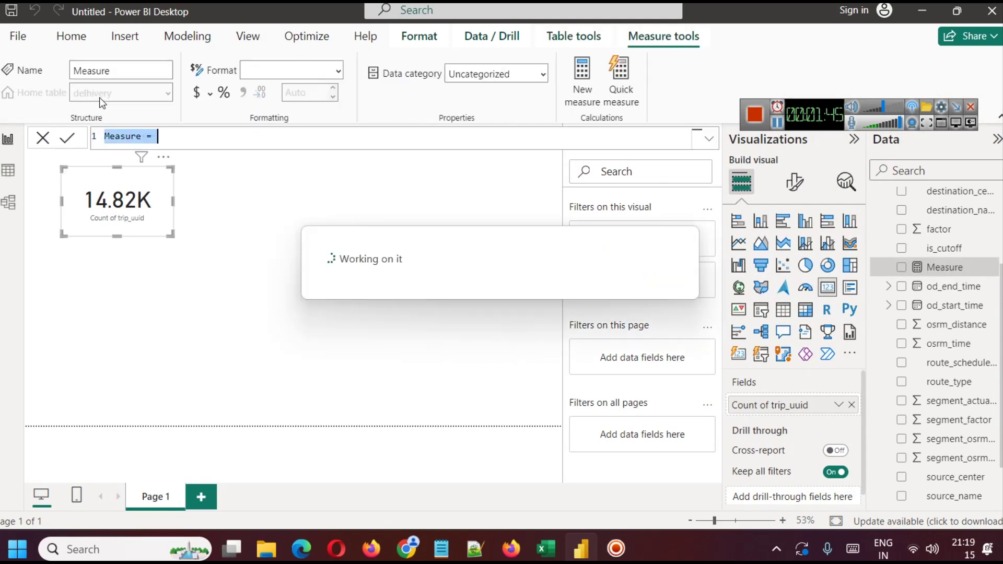
type("Total Shipments = COUNTROWS(delhivery)")
key("BackSpace")
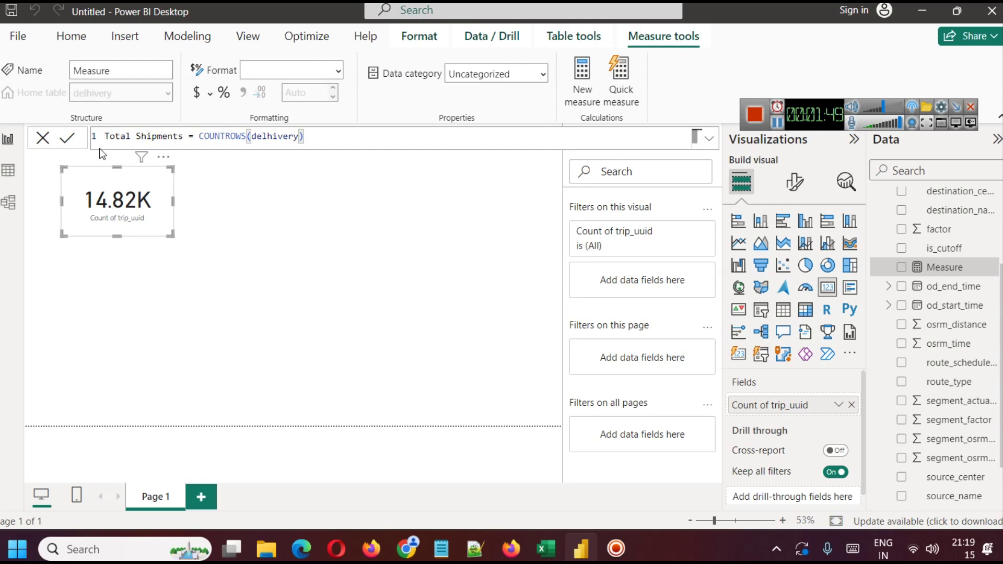
double_click(110, 137)
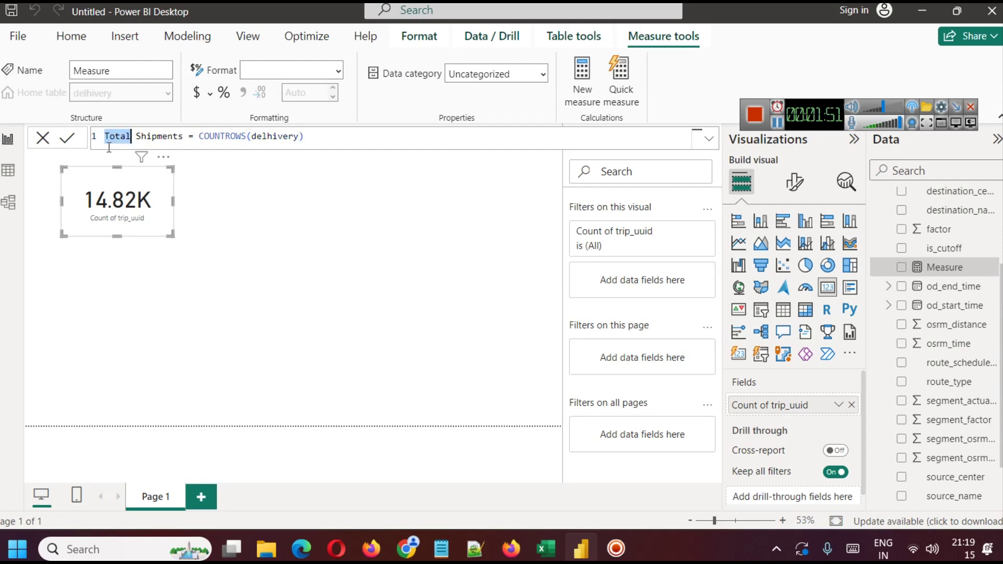
double_click(162, 136)
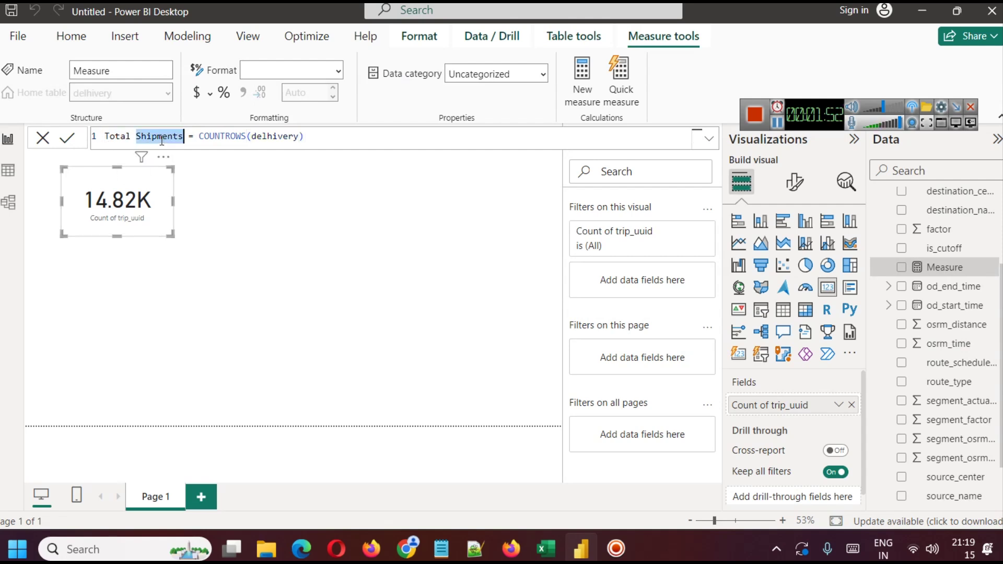
double_click(235, 135)
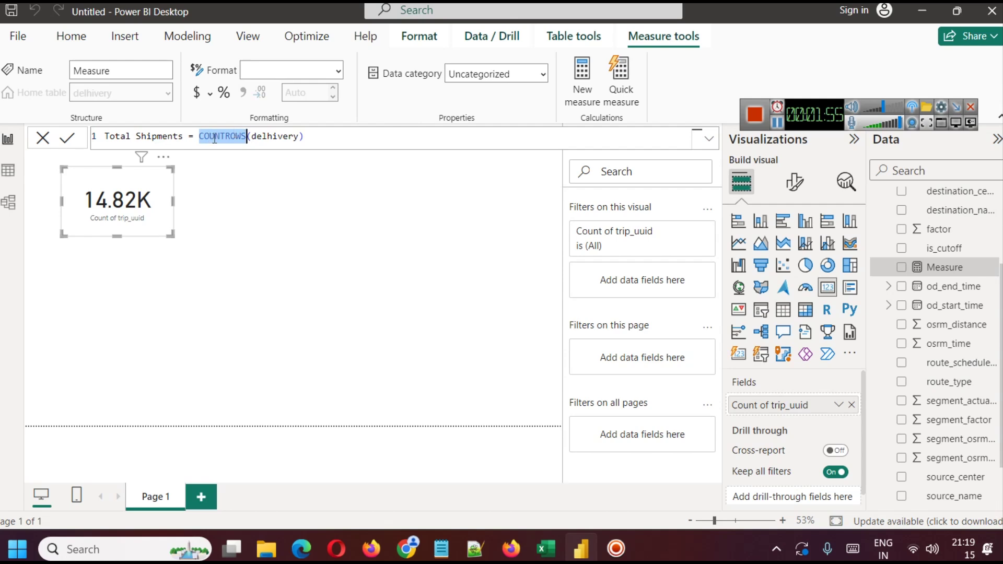
double_click(270, 137)
scroll(971, 267, "up", 3)
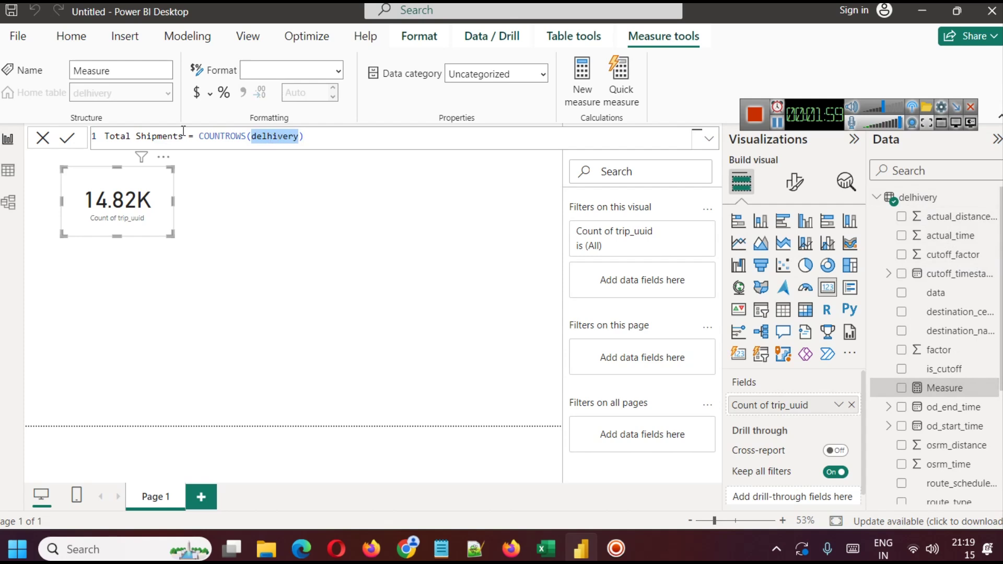
left_click(66, 139)
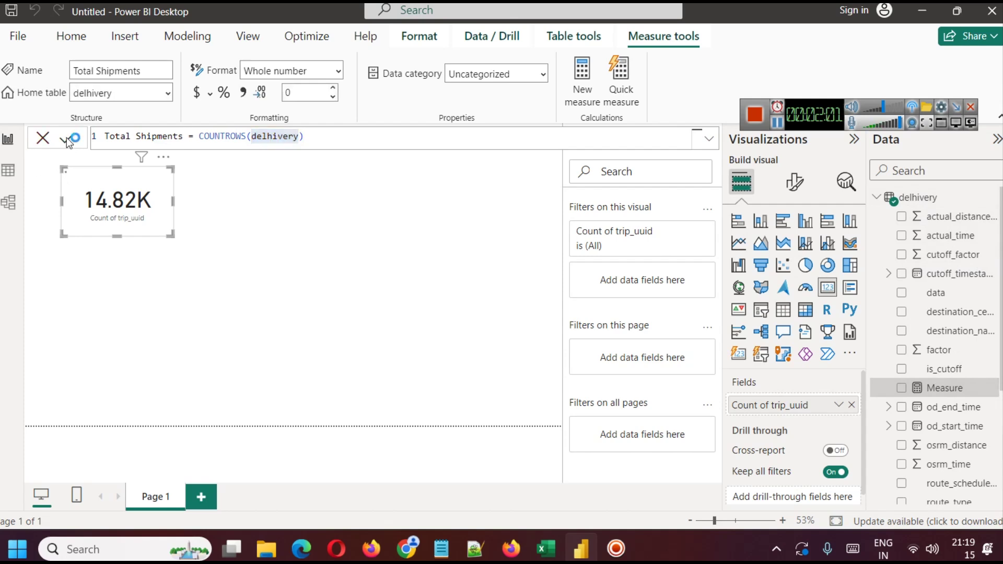
Find the Total Shipments measure in the delhivery table and review the table name used in its formula.
left_click(219, 208)
scroll(940, 345, "down", 3)
scroll(940, 344, "down", 1)
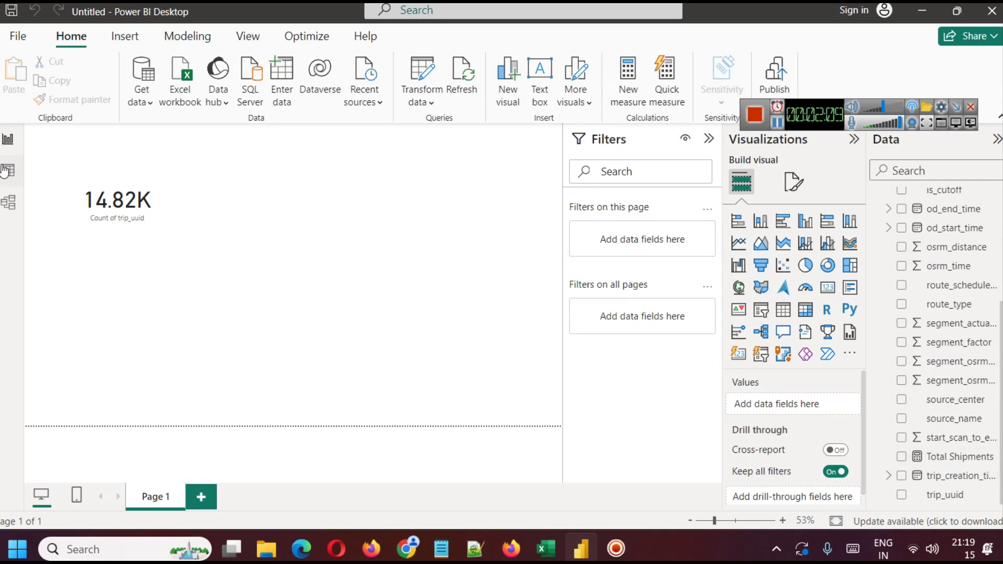
left_click(942, 460)
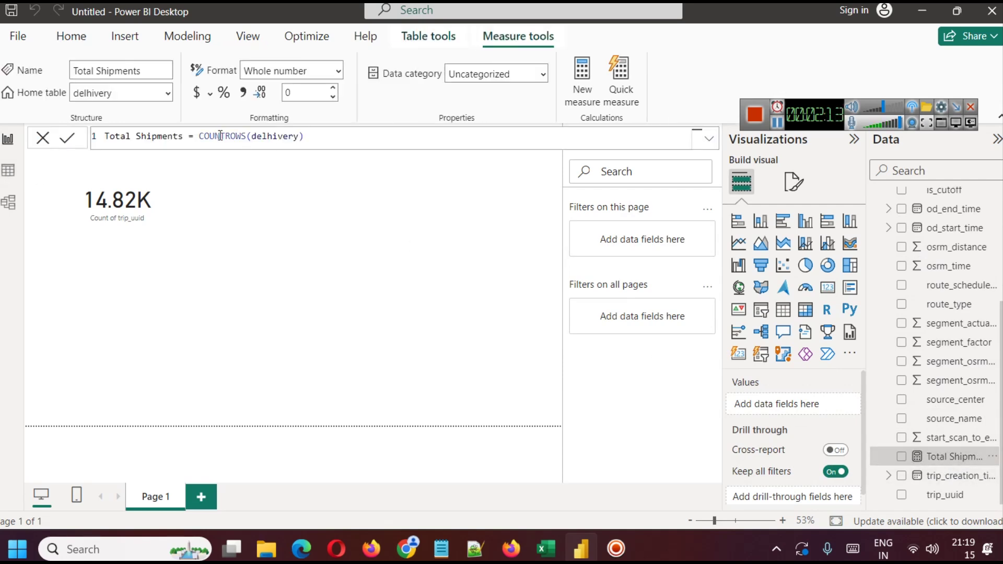
double_click(265, 137)
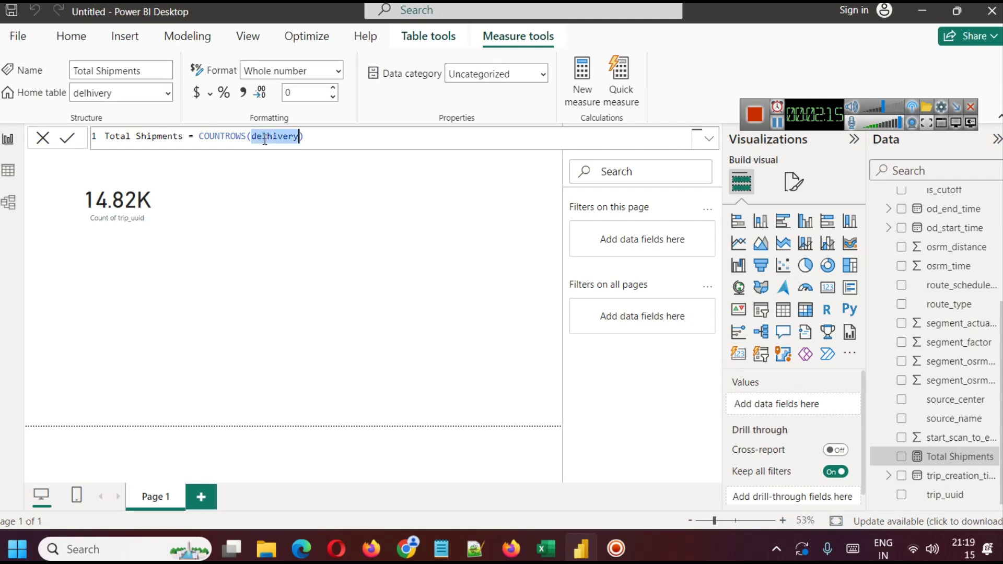
scroll(934, 272, "up", 5)
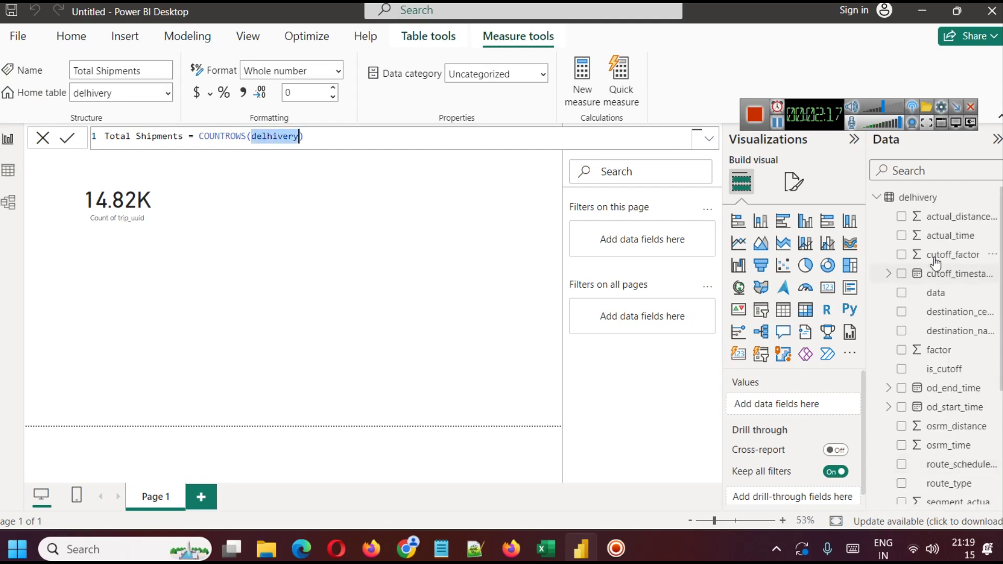
left_click(252, 227)
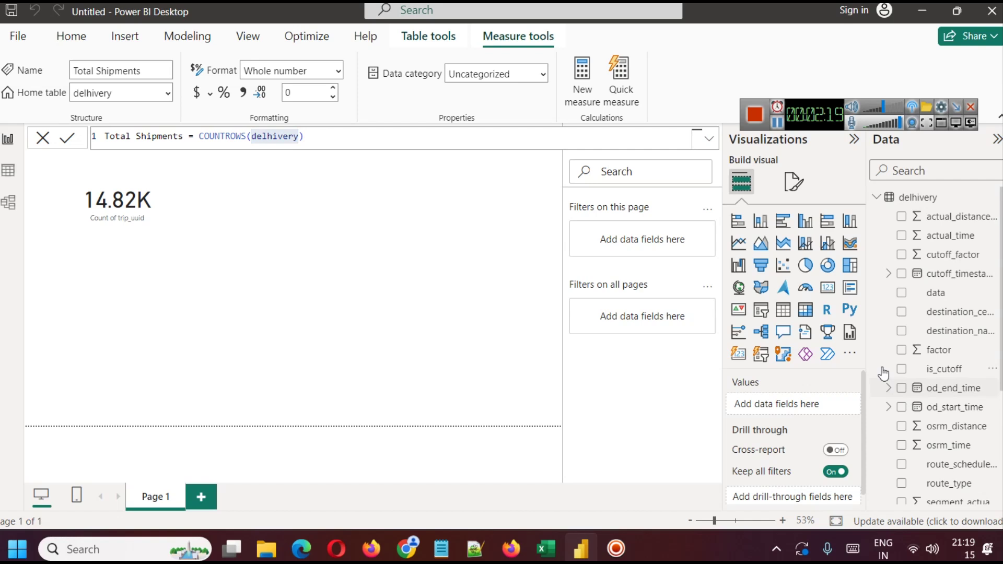
Place a second card visual beside the trip_uuid card and add the Total Shipments measure to it.
left_click(828, 287)
left_click_drag(146, 292, 301, 191)
scroll(956, 345, "down", 3)
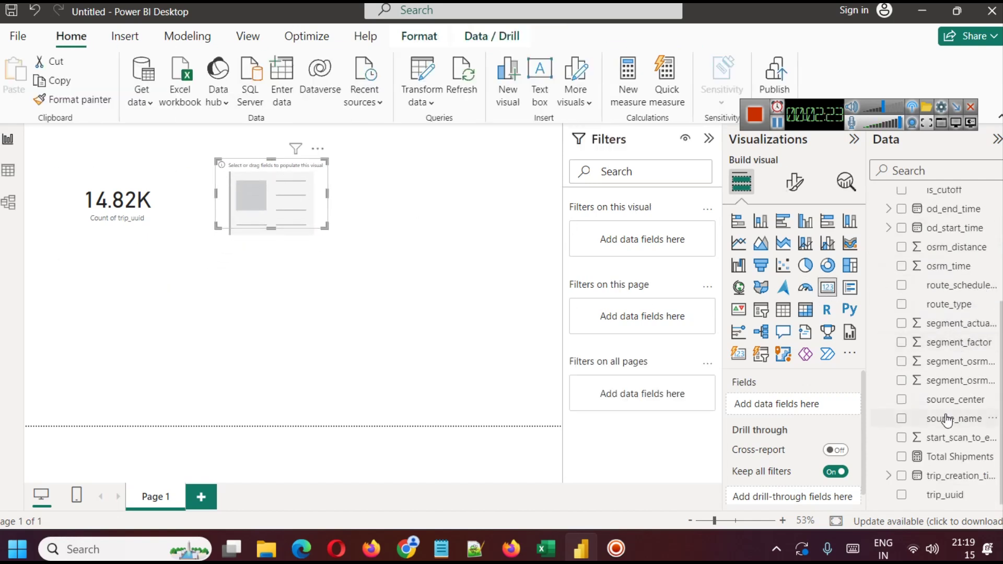
left_click_drag(945, 457, 313, 222)
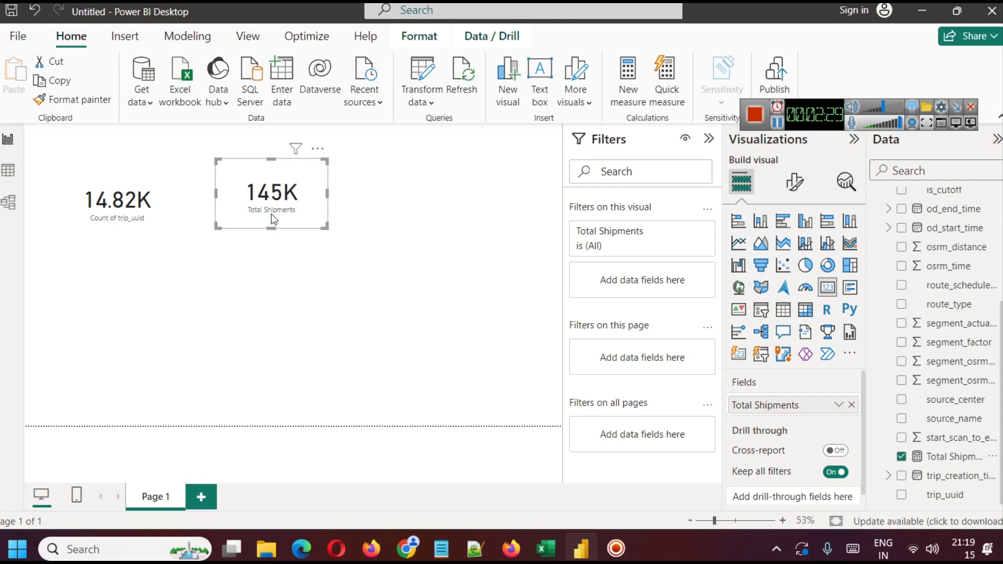
Set the callout value's display units to None on the Total Shipments card.
left_click(798, 188)
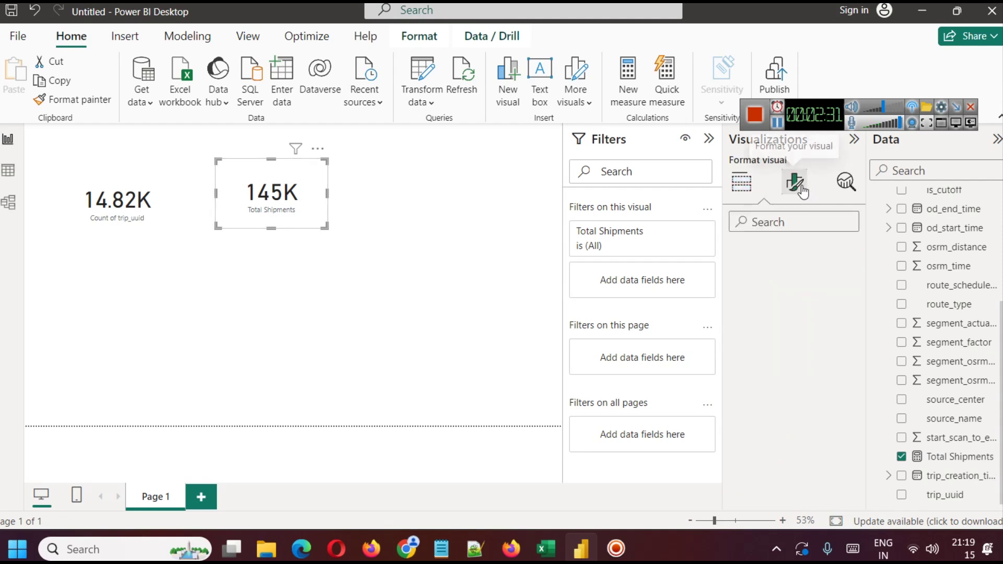
left_click(763, 291)
scroll(798, 337, "down", 3)
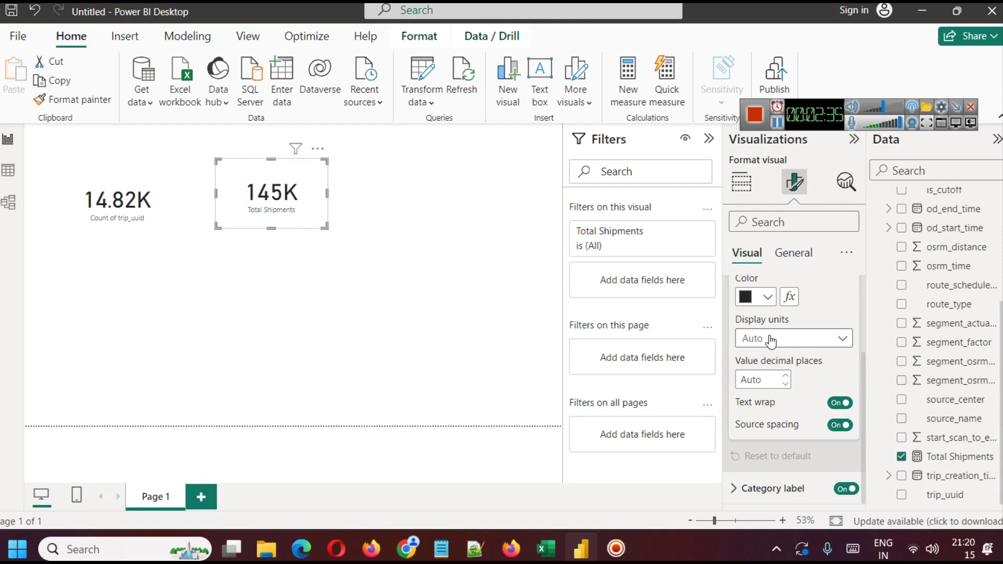
left_click(770, 340)
left_click(772, 376)
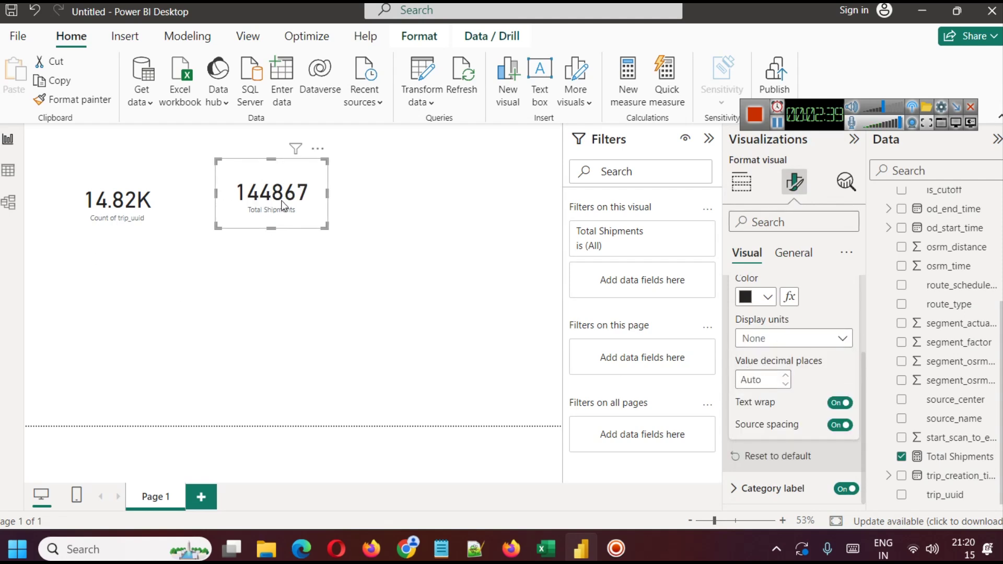
Set the display units of the trip_uuid card to None and compare it with the Total Shipments card.
left_click(130, 205)
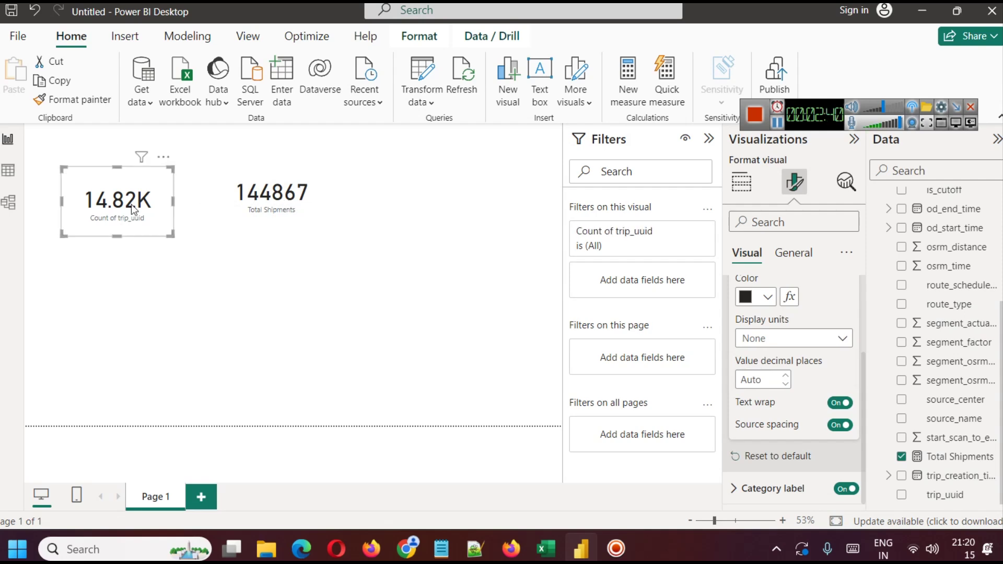
left_click(779, 343)
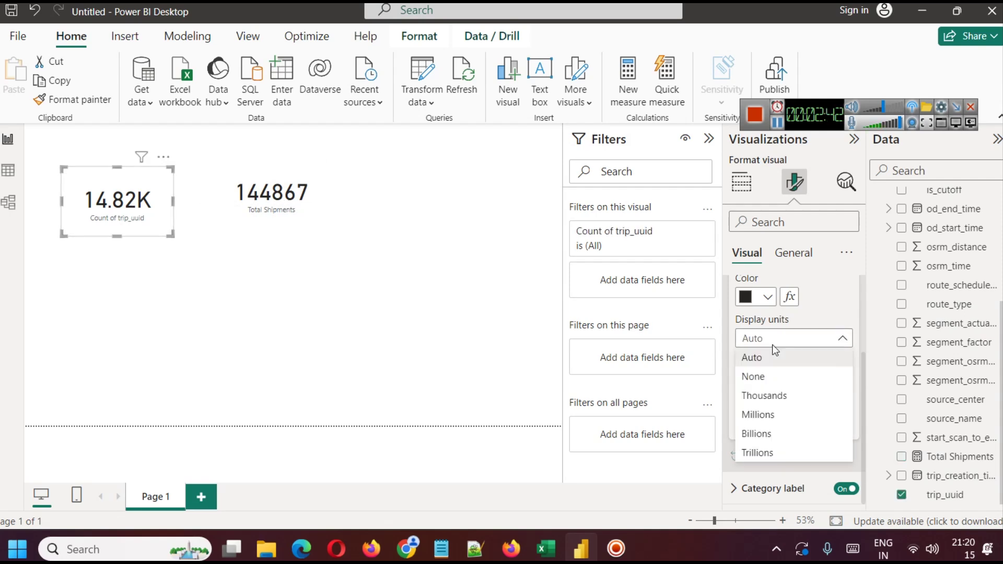
left_click(754, 376)
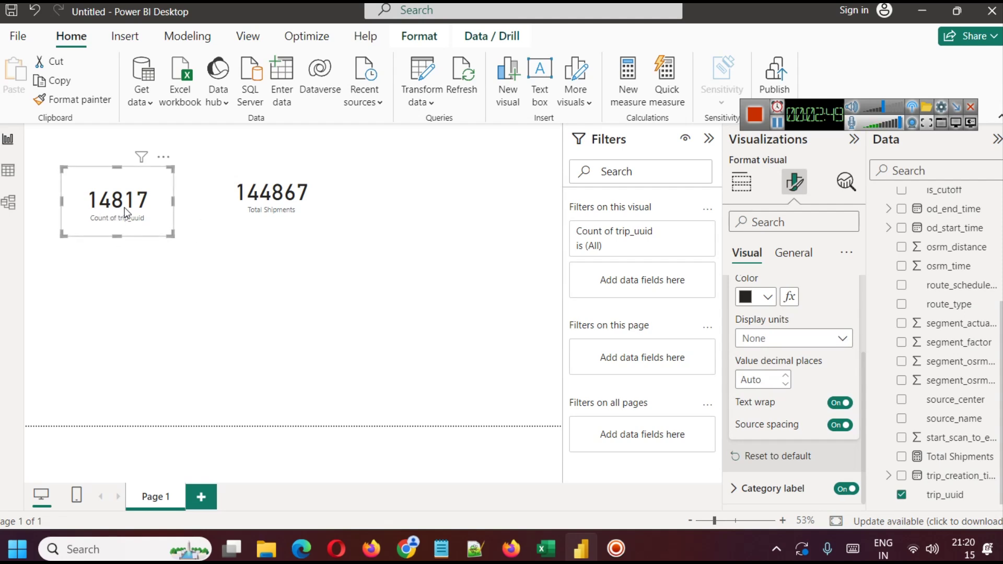
left_click(272, 201)
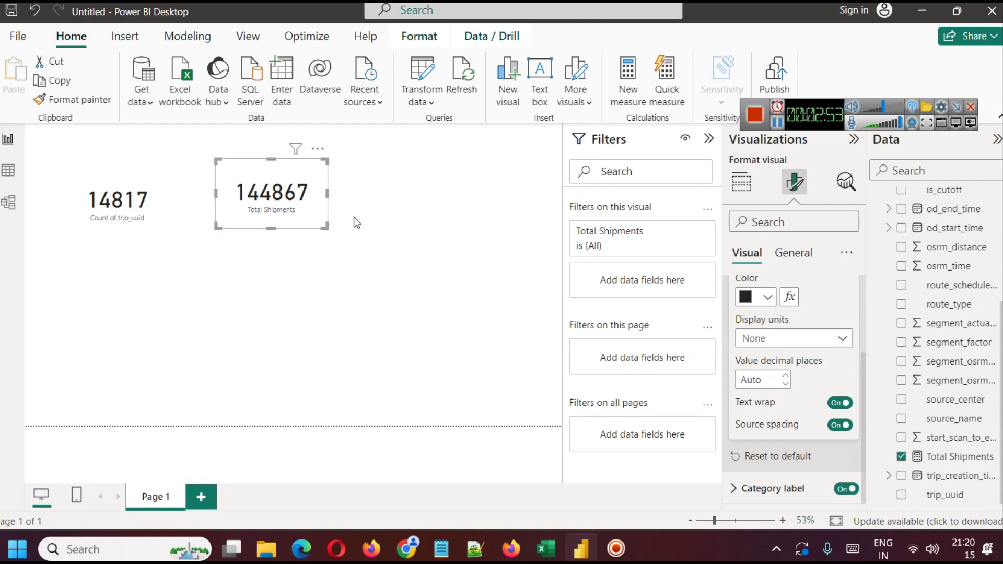
left_click(778, 125)
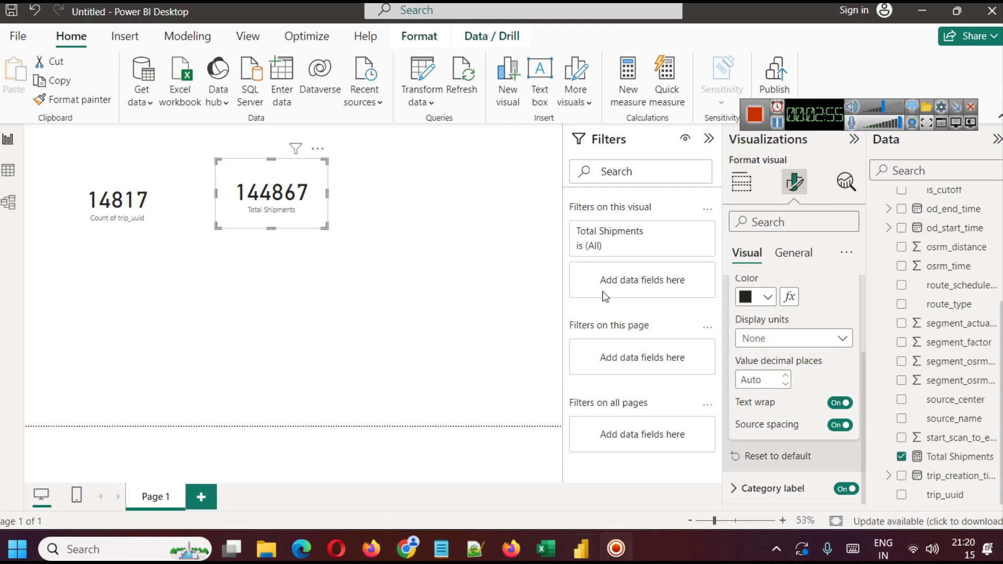
Change the summarization of trip_uuid on the first card to Count.
left_click(131, 214)
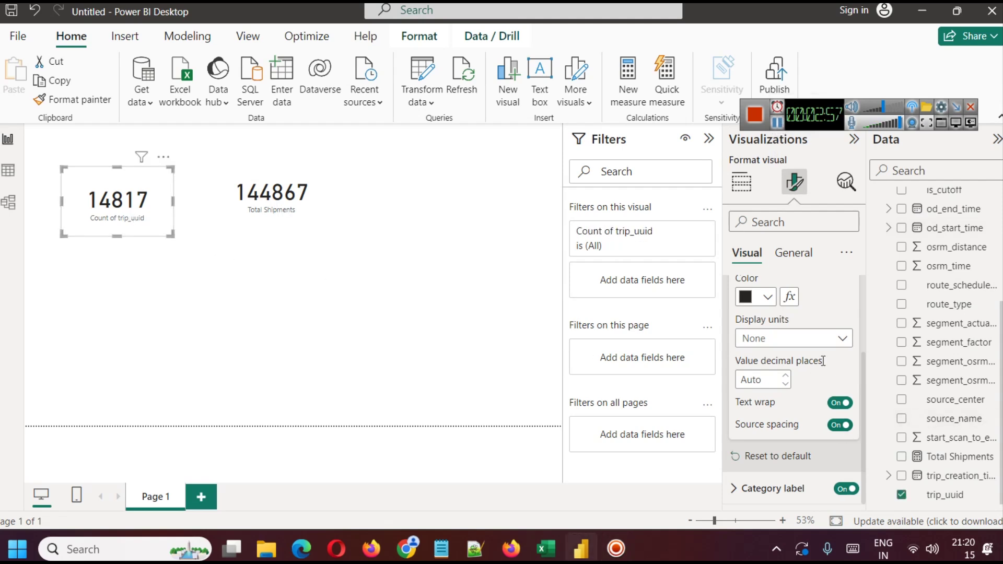
scroll(822, 360, "up", 3)
left_click(741, 181)
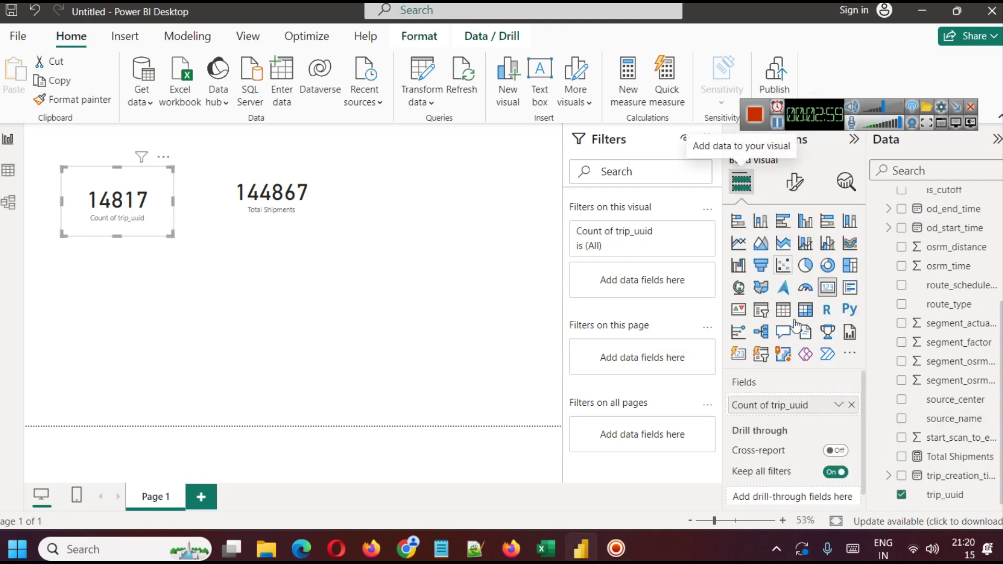
left_click(838, 405)
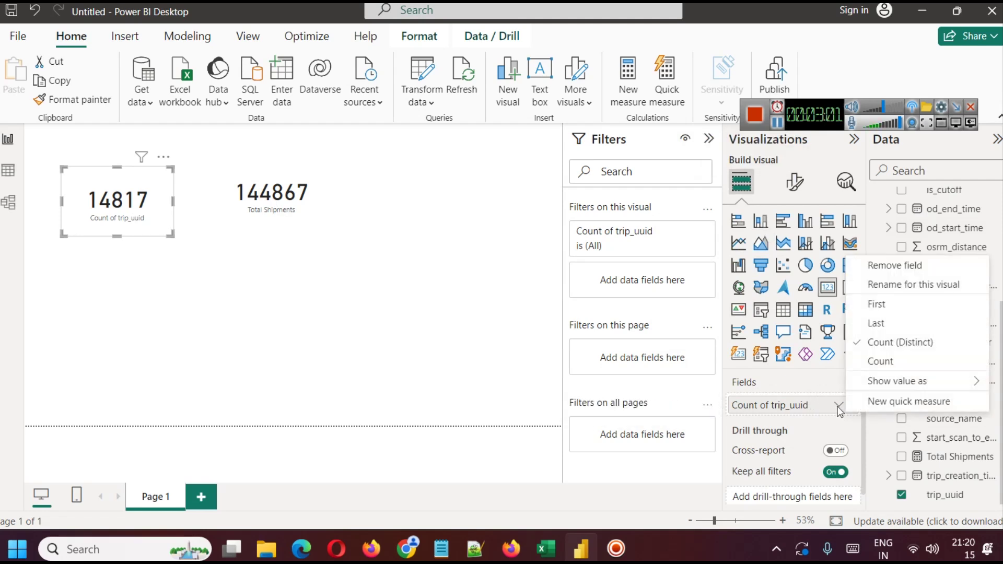
left_click(891, 361)
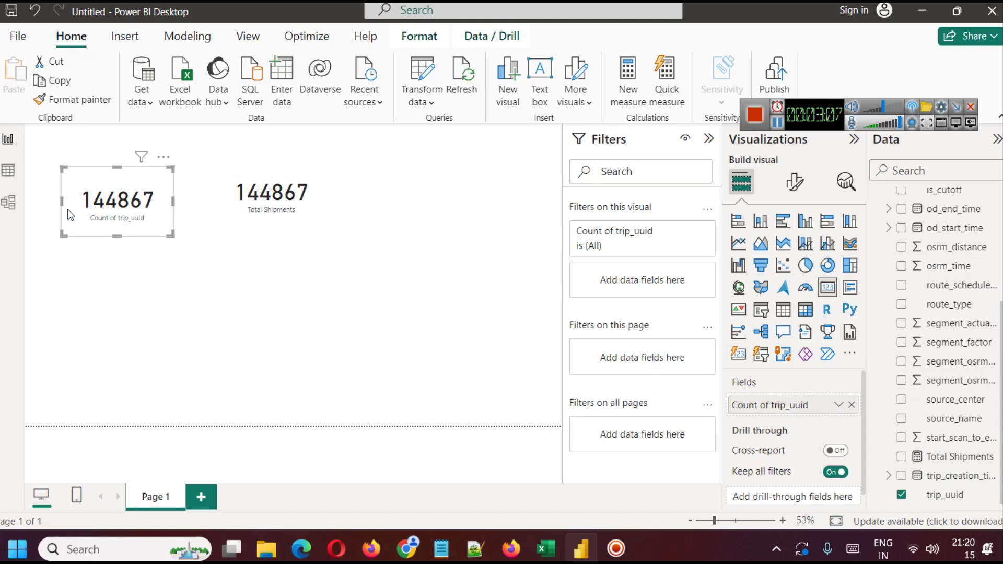
Align the Total Shipments card level with the trip_uuid card, and summarize trip_uuid by Count (Distinct).
left_click(272, 209)
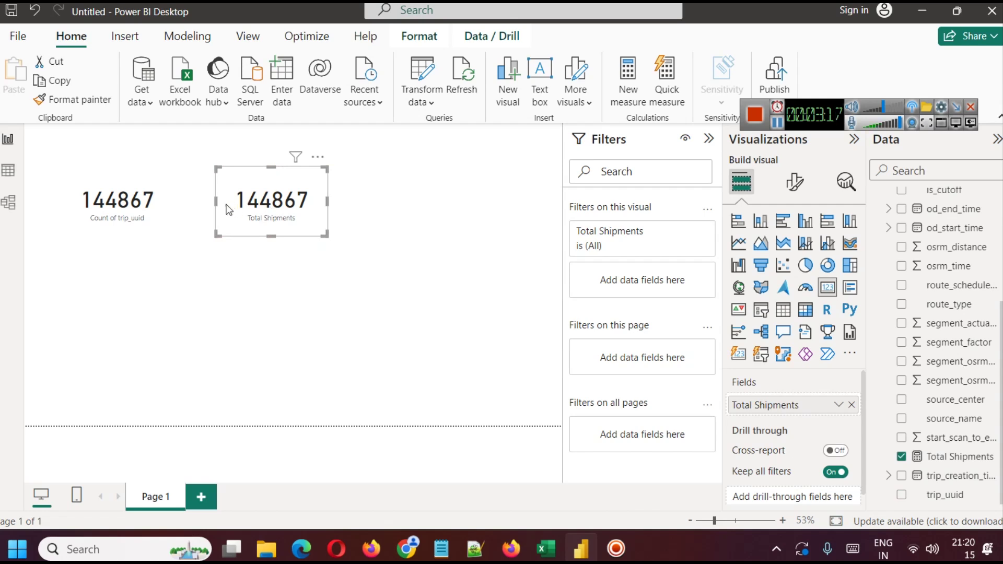
left_click(142, 208)
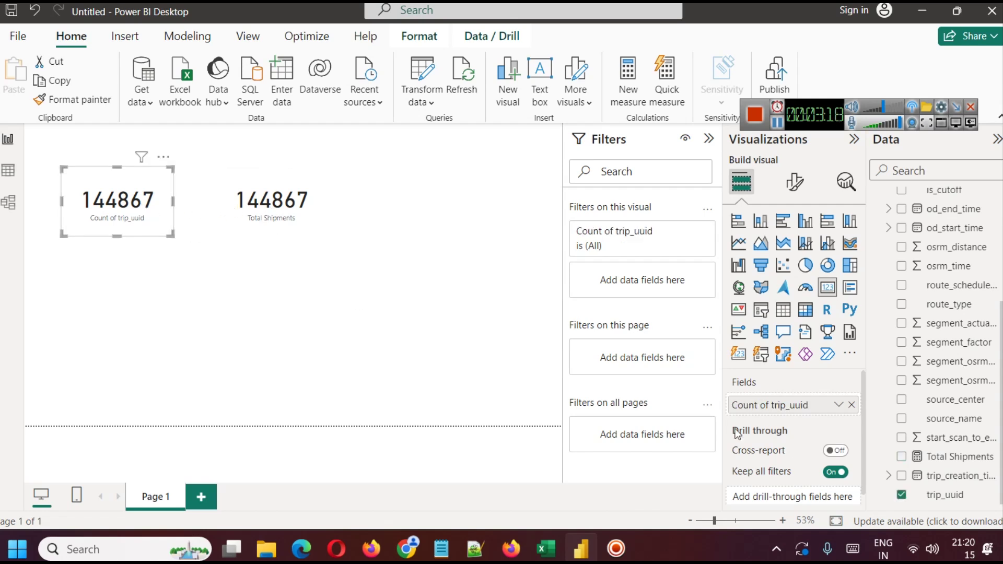
left_click(838, 405)
left_click(899, 341)
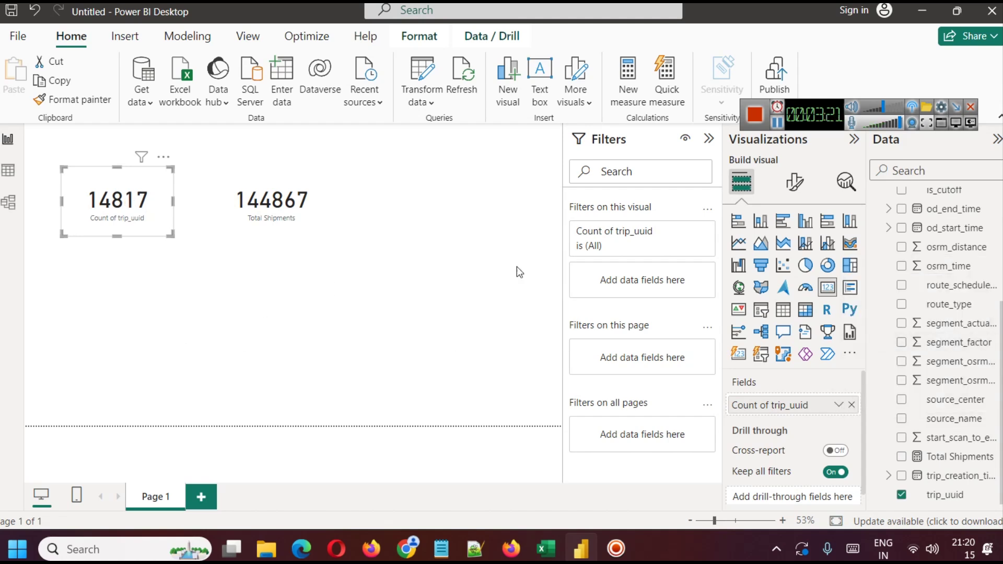
left_click(777, 122)
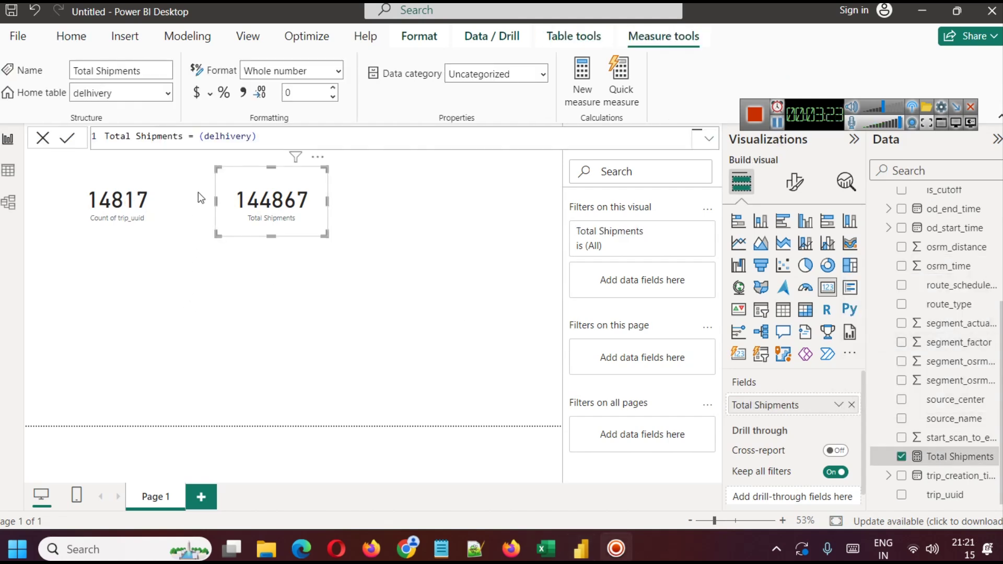
Clear the expression after the equals sign in the Total Shipments measure.
left_click(263, 135)
key("BackSpace")
key("BackSpace")
key("BackSpace")
key("BackSpace")
key("BackSpace")
key("BackSpace")
key("BackSpace")
key("BackSpace")
key("BackSpace")
key("BackSpace")
key("BackSpace")
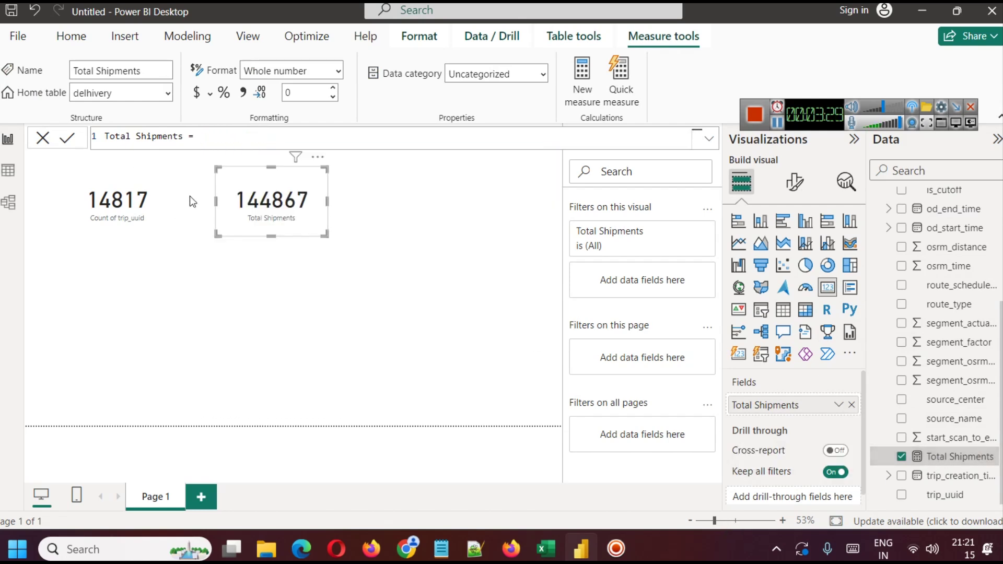
Define the Total Shipments measure as DISTINCTCOUNT(delhivery[trip_uuid]) and commit the formula.
type("DIS")
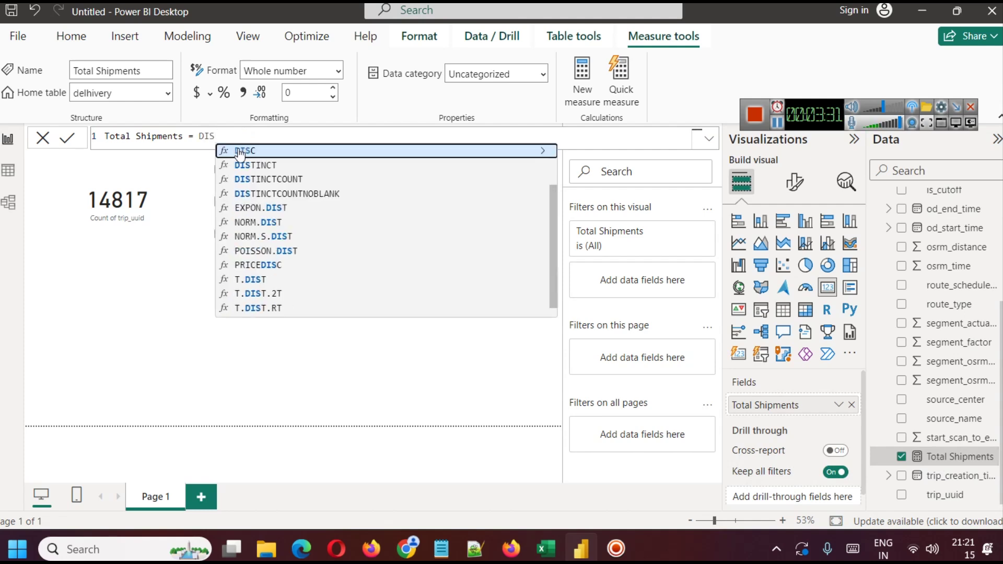
type("T")
key("Down")
key("Tab")
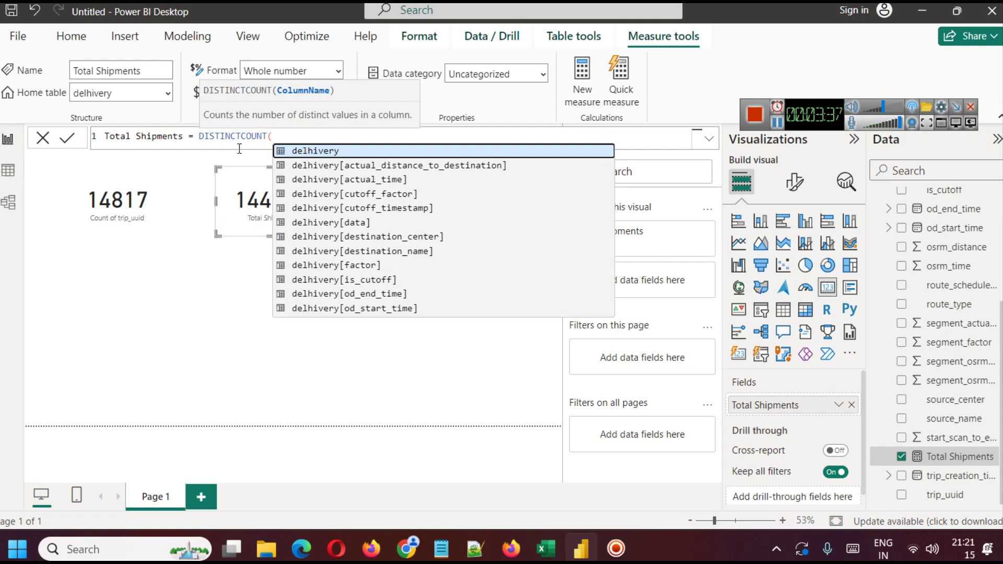
type("del")
key("Down")
type("hivery[")
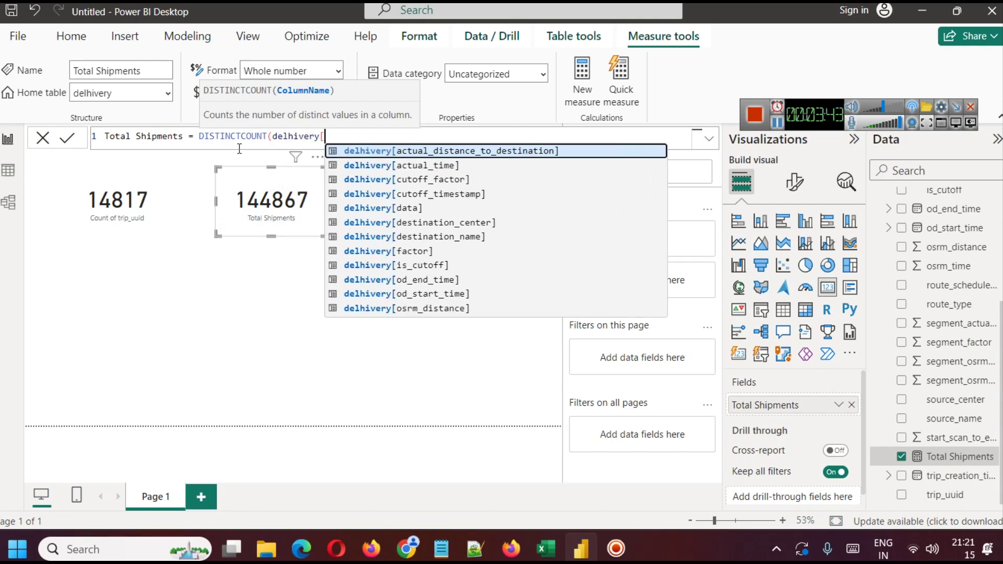
type("tr")
key("Down")
key("Tab")
type(")")
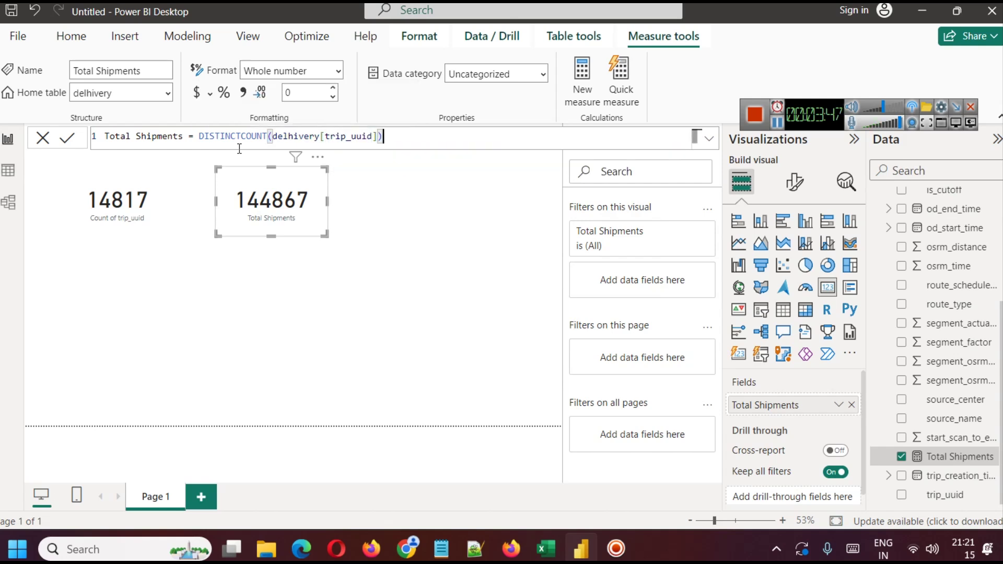
left_click(66, 139)
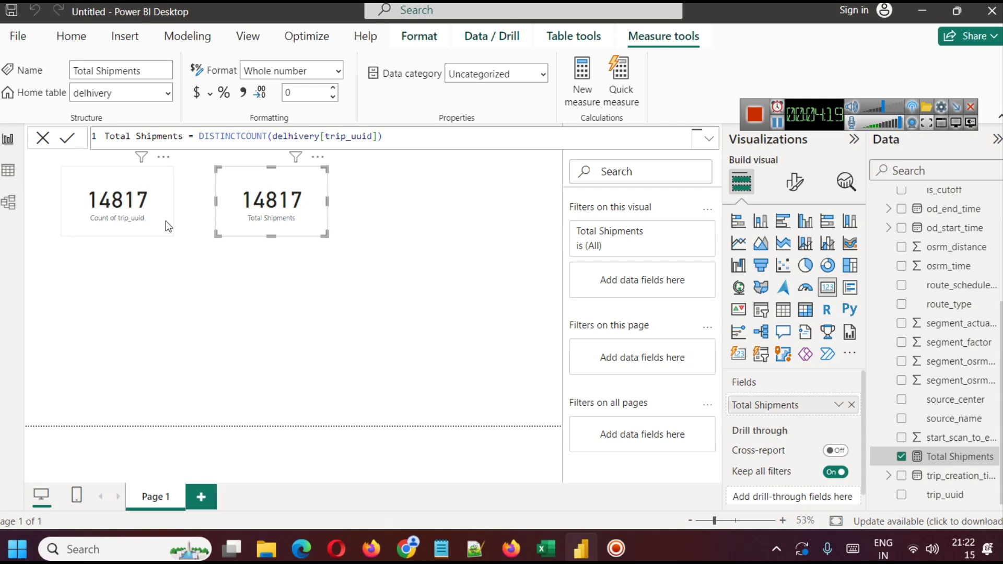
Delete the Count of trip_uuid card and place the Total Shipments card in its spot with a reduced height.
left_click(309, 359)
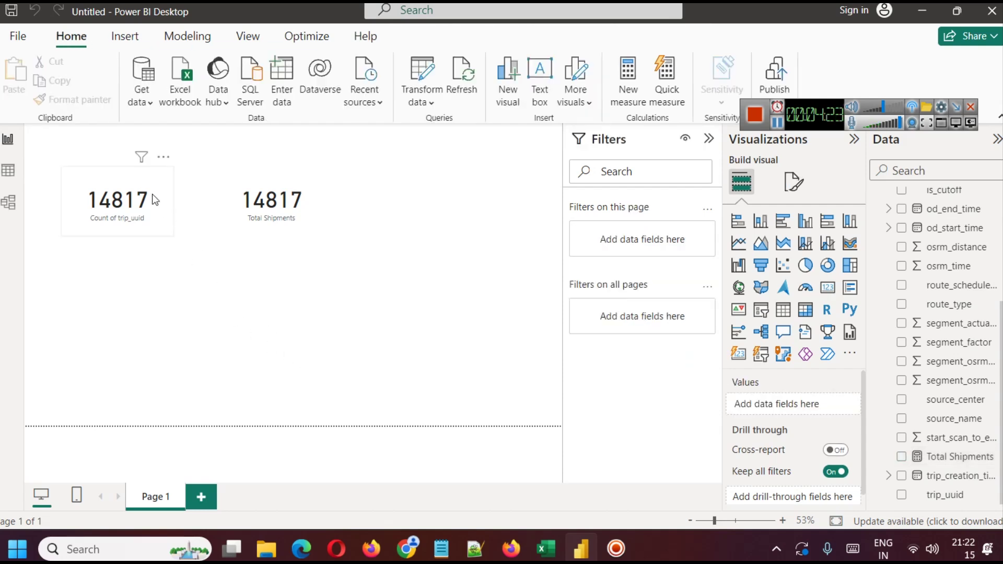
left_click(134, 196)
key("Delete")
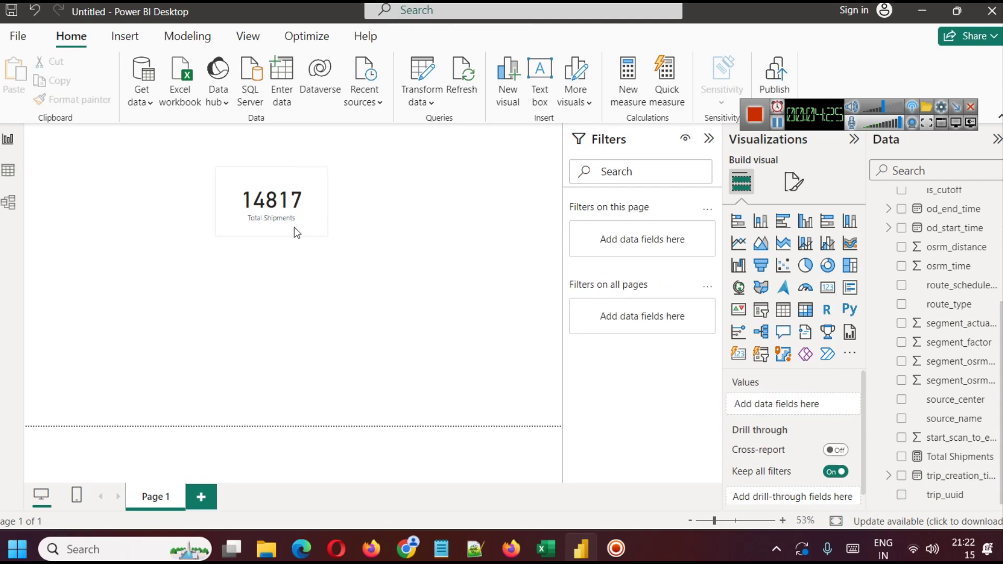
left_click_drag(293, 210, 116, 204)
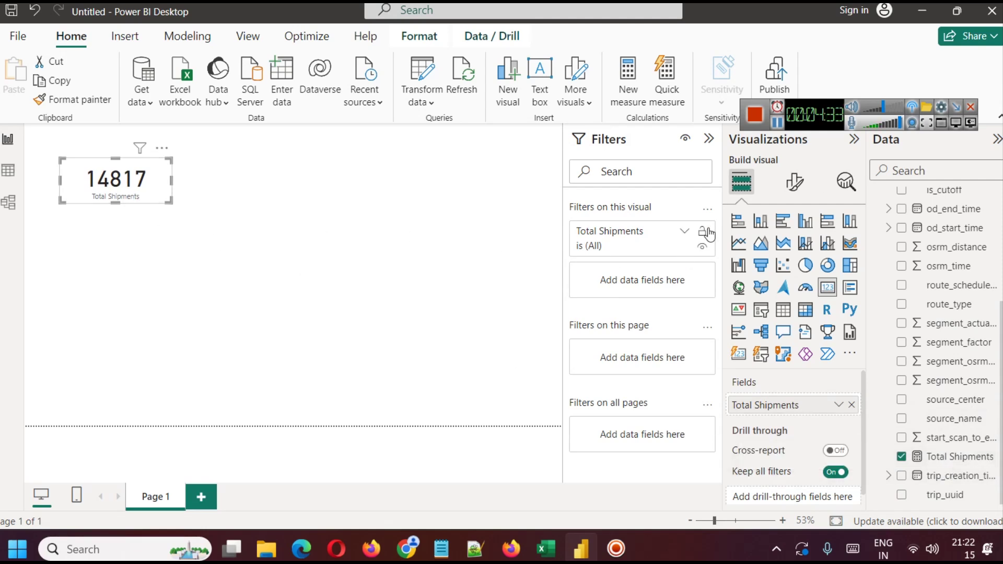
Set the callout value's display units to Auto on the Total Shipments card.
left_click(805, 179)
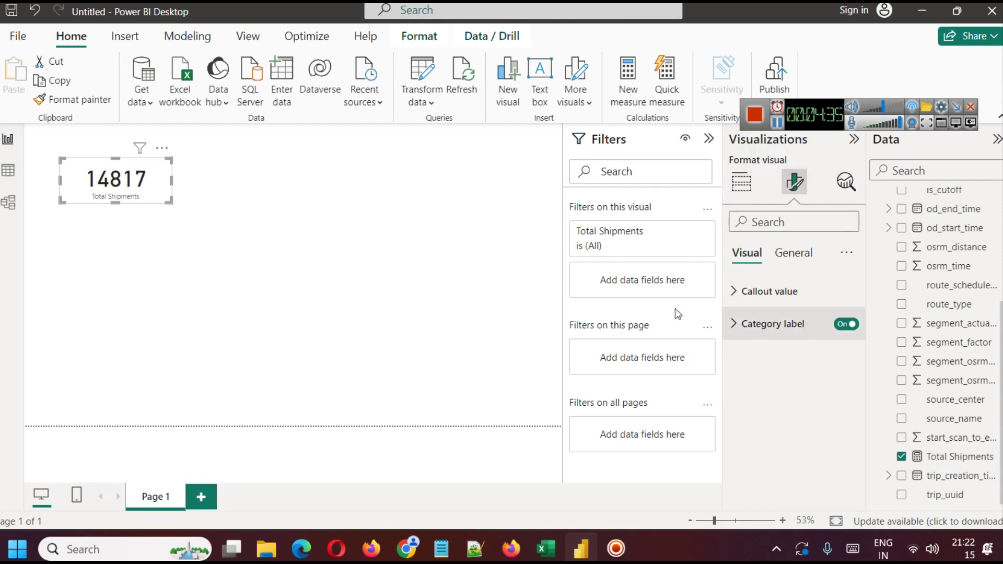
left_click(778, 323)
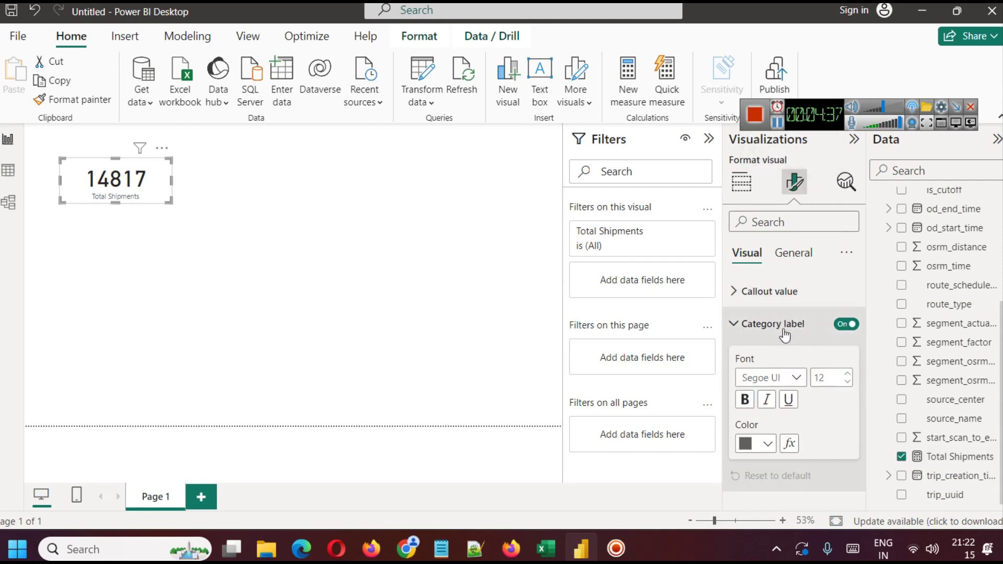
left_click(783, 328)
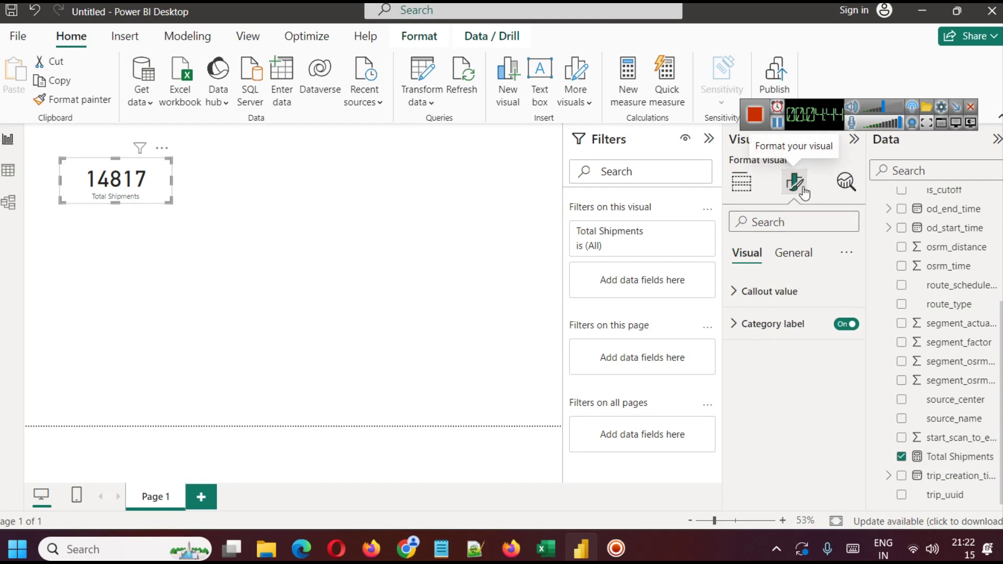
left_click(792, 259)
left_click(758, 254)
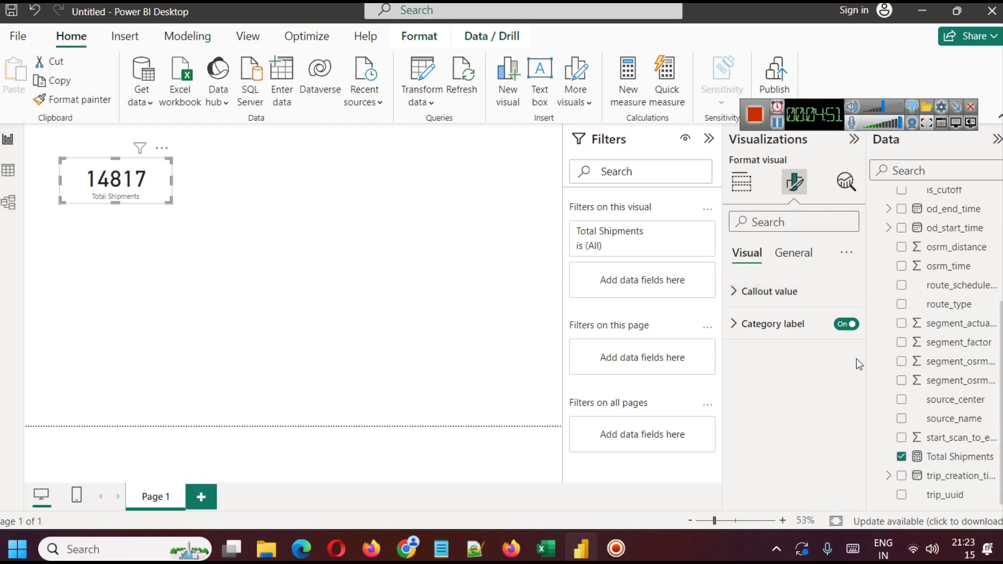
left_click(769, 291)
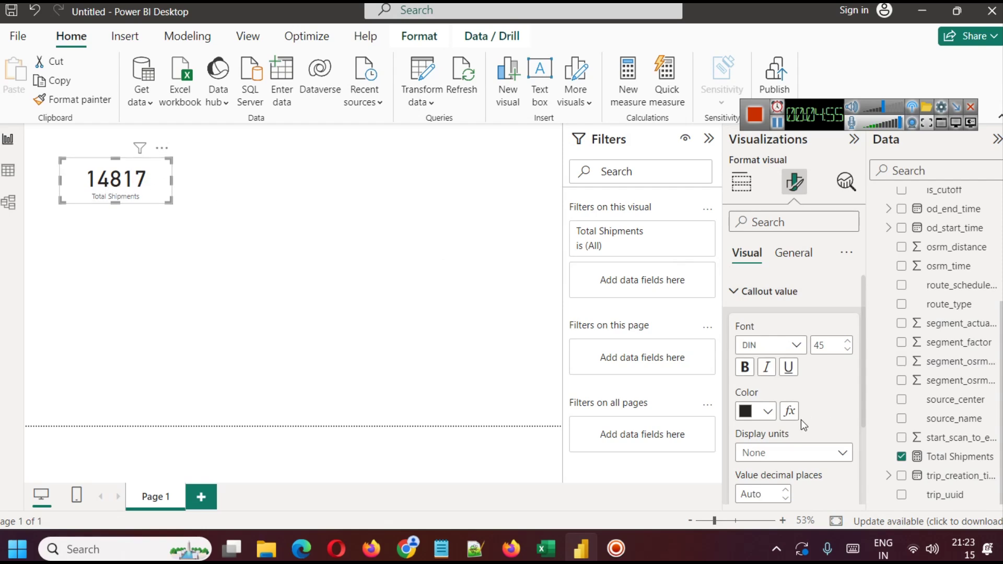
scroll(801, 419, "down", 2)
left_click(783, 373)
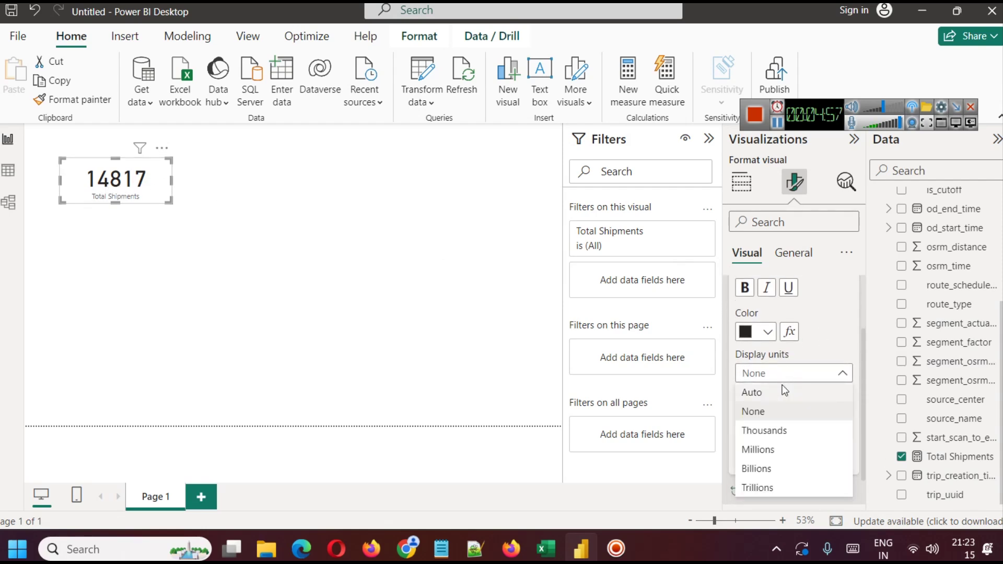
left_click(783, 392)
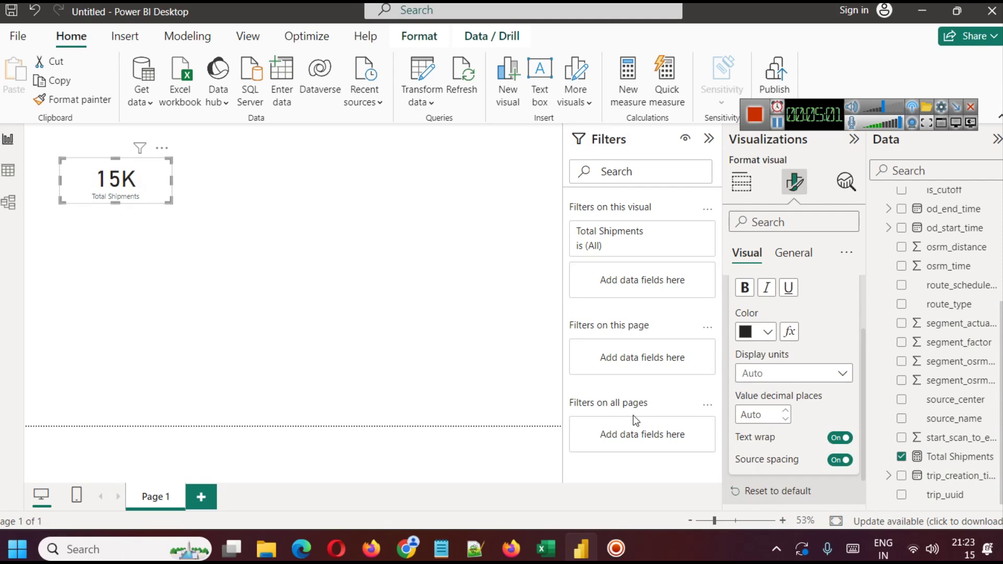
Color the Total Shipments callout value in the darkest shade of the theme's light blue.
left_click(756, 332)
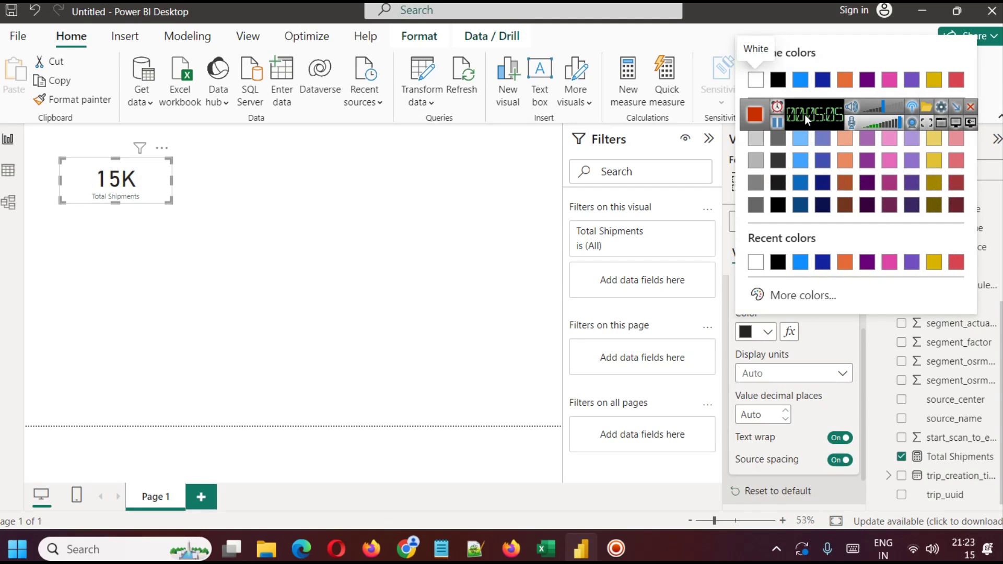
left_click_drag(805, 115, 563, 46)
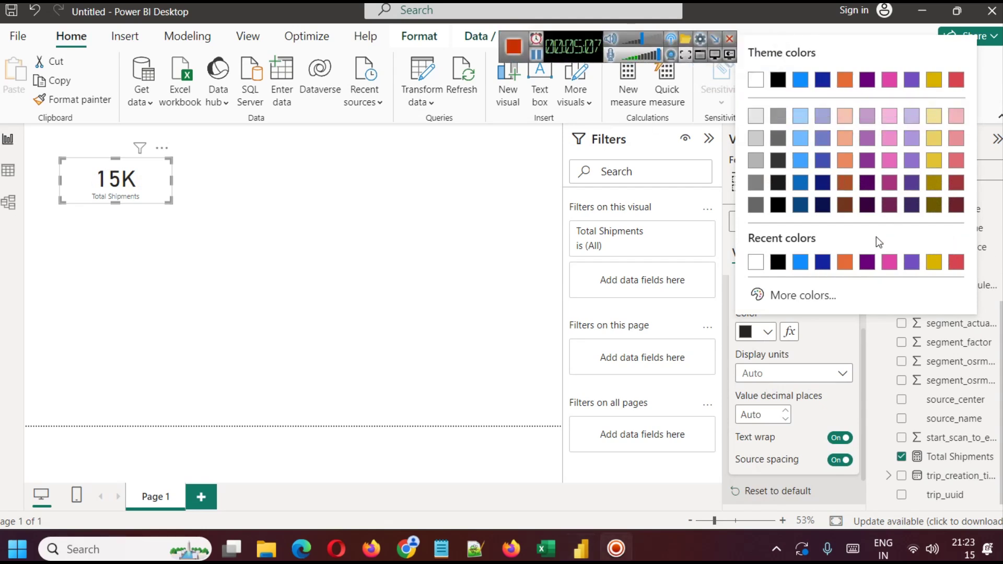
left_click(823, 205)
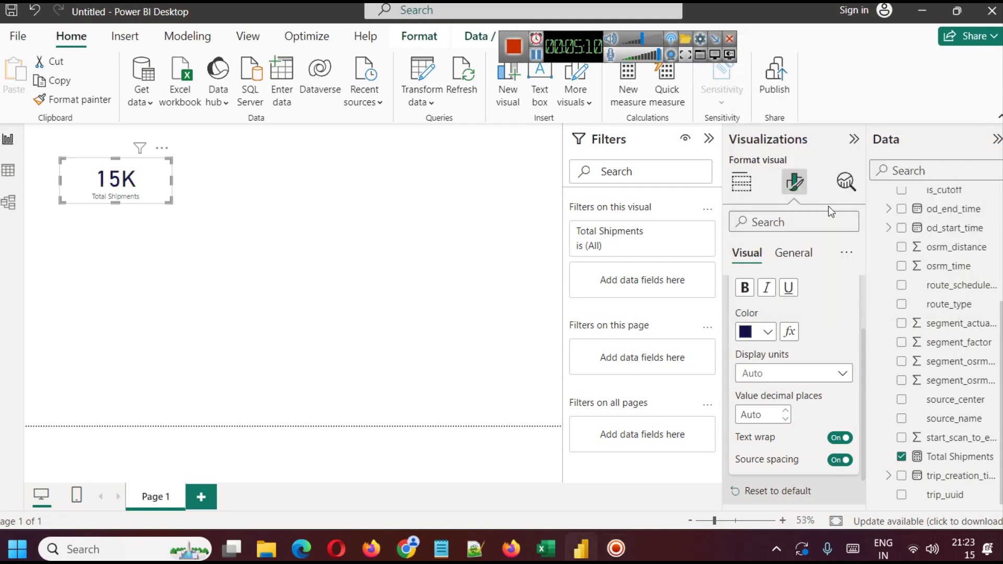
left_click(754, 332)
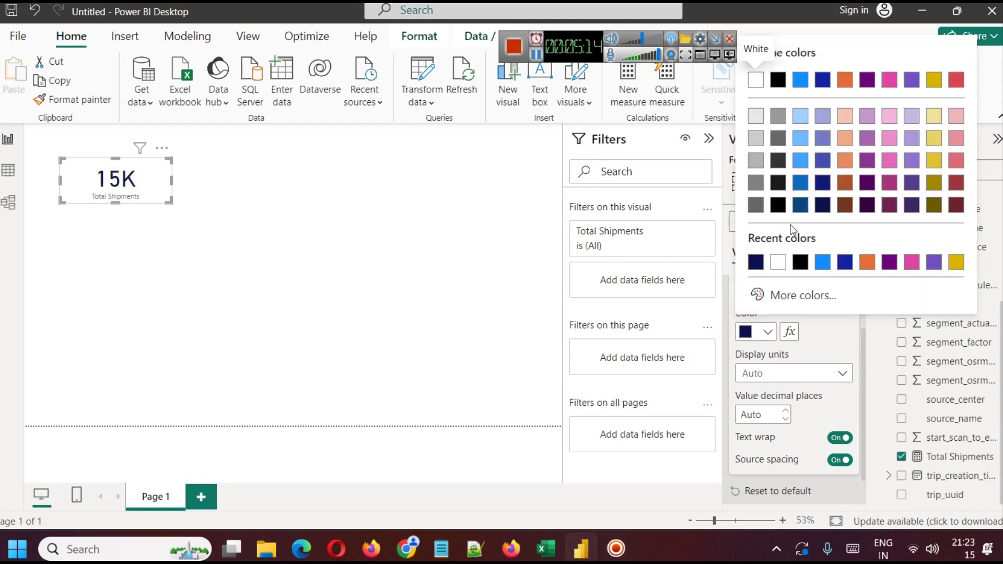
left_click(799, 206)
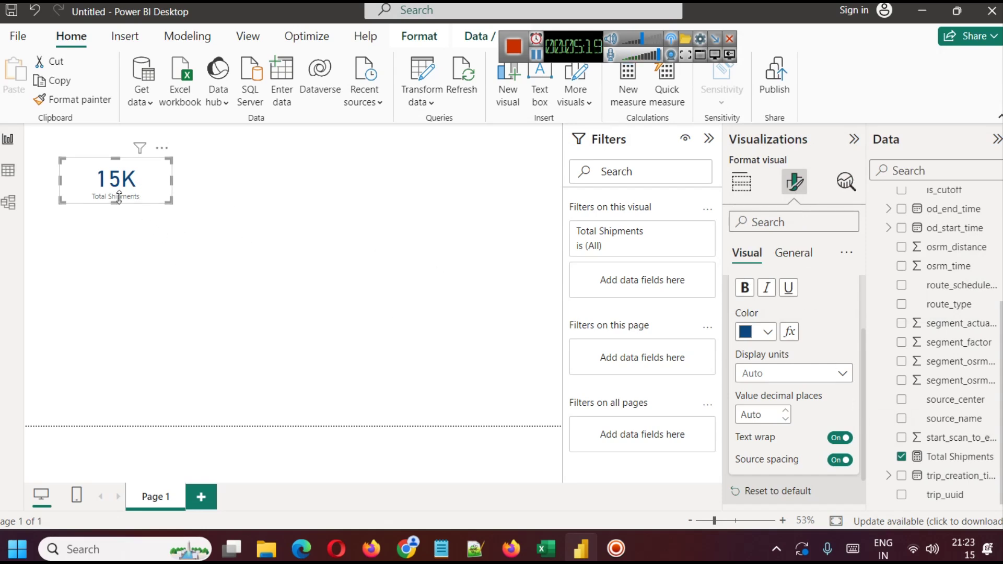
Make the card's category label bold and color it in the second-darkest shade of the theme's light blue.
scroll(771, 391, "down", 1)
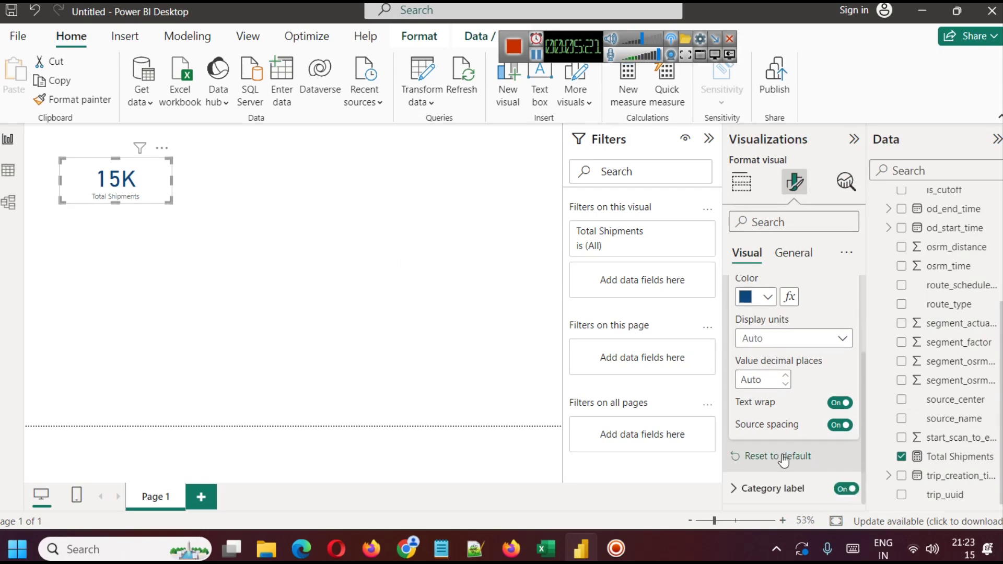
left_click(788, 486)
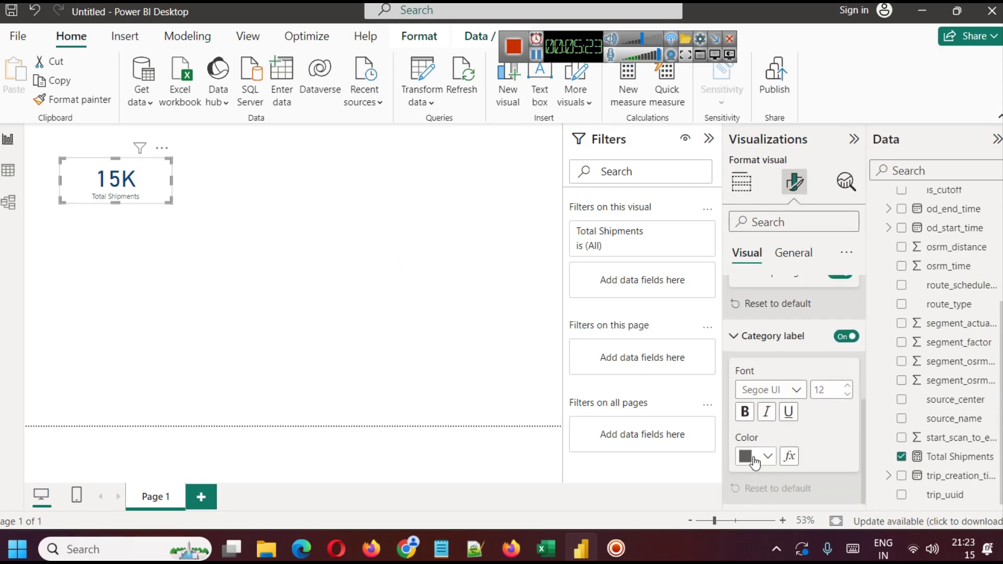
left_click(744, 411)
left_click(766, 454)
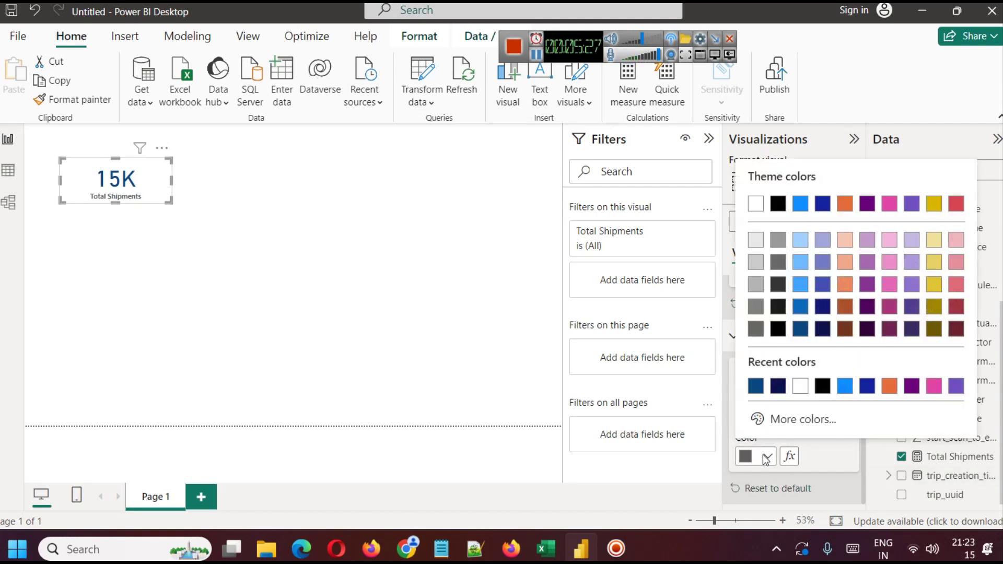
left_click(800, 308)
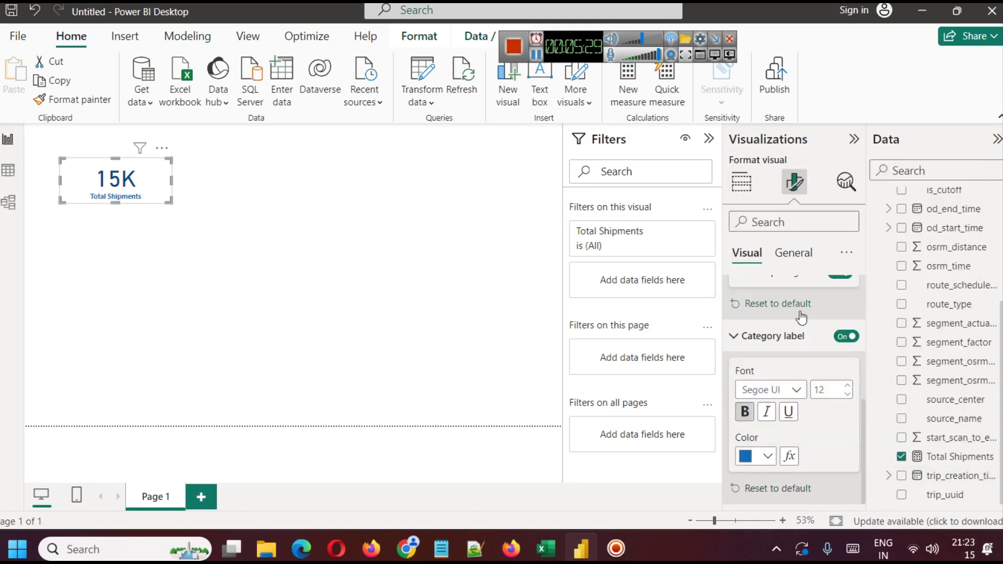
Increase the font size of the category label on the Total Shipments card.
scroll(860, 450, "up", 3)
scroll(860, 449, "down", 3)
left_click(847, 386)
left_click(848, 386)
left_click(847, 388)
left_click(847, 388)
Set the callout value's font size to 39 on the Total Shipments card.
scroll(763, 373, "up", 5)
left_click(847, 352)
left_click(847, 350)
left_click(848, 350)
left_click(847, 350)
left_click(847, 350)
left_click(847, 350)
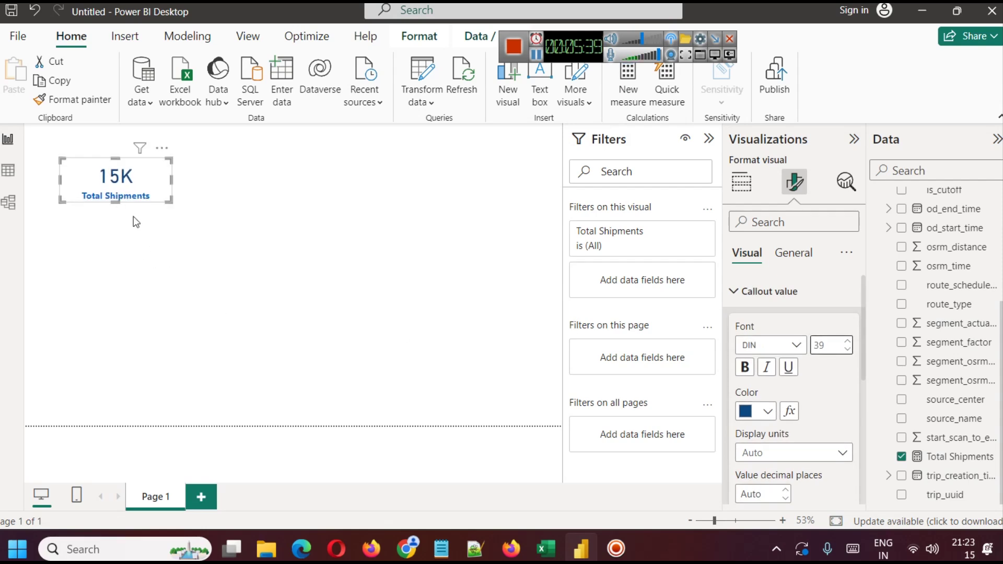
left_click(157, 233)
Turn on the title of the Total Shipments card and set its text to "Total Shipments".
left_click(147, 187)
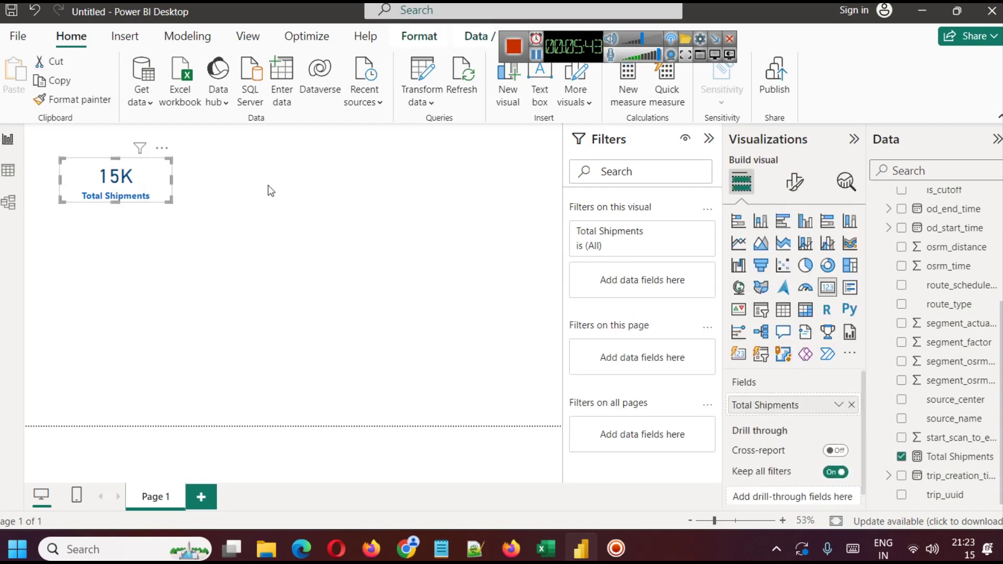
left_click(795, 182)
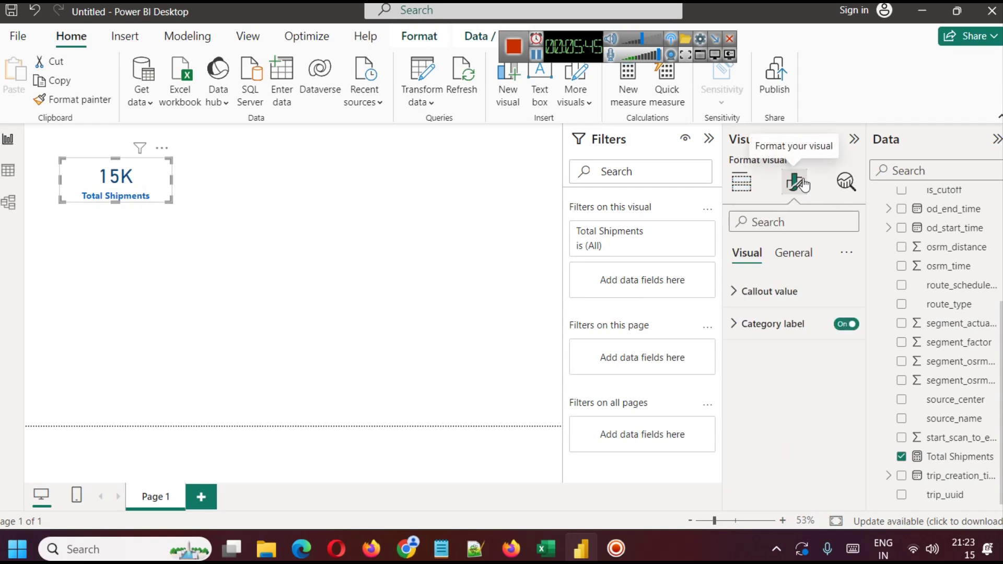
left_click(805, 255)
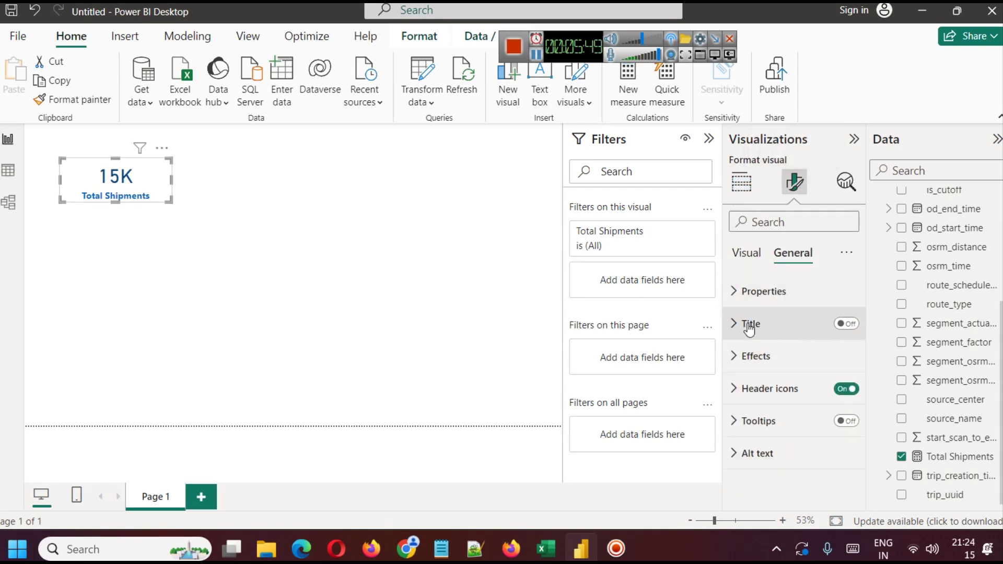
left_click(847, 325)
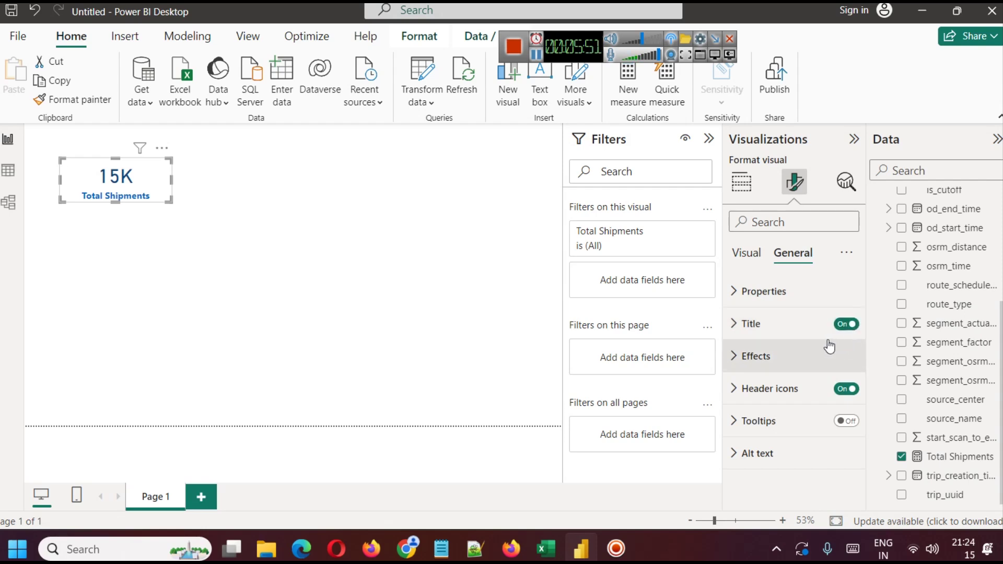
left_click(772, 324)
left_click(774, 402)
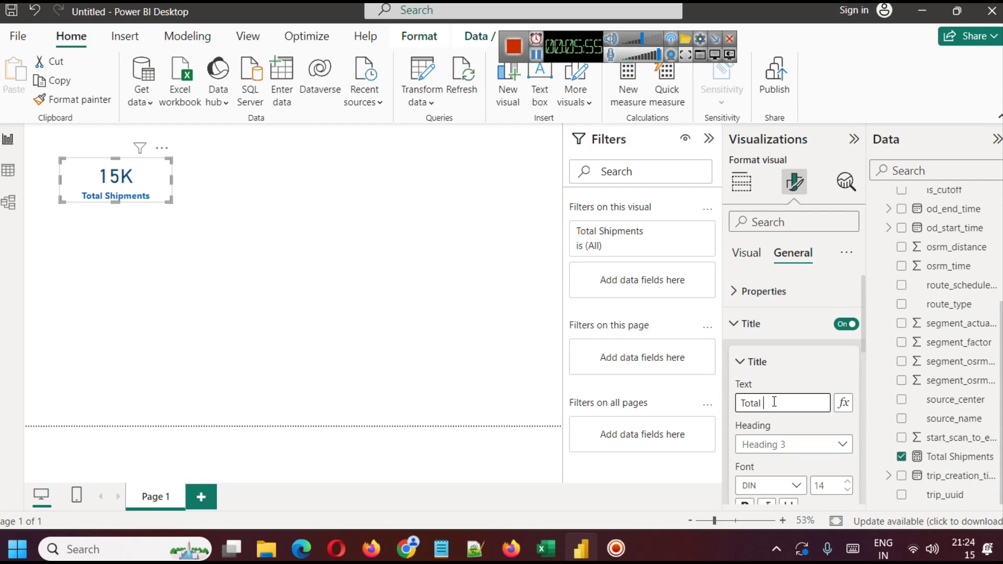
type("Total Shipments")
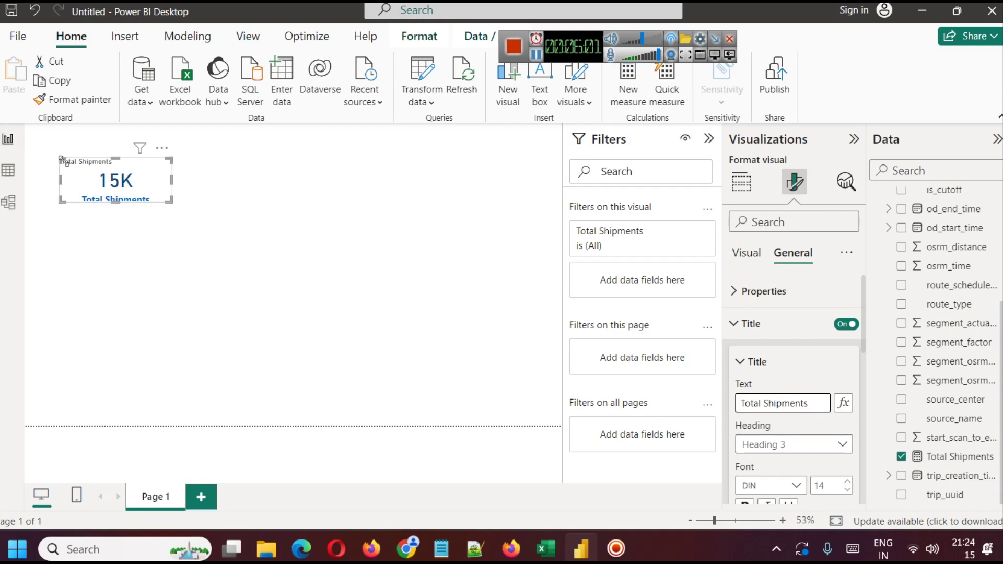
Center the Total Shipments card's title, make it bold and set its font size to 17.
scroll(754, 369, "down", 3)
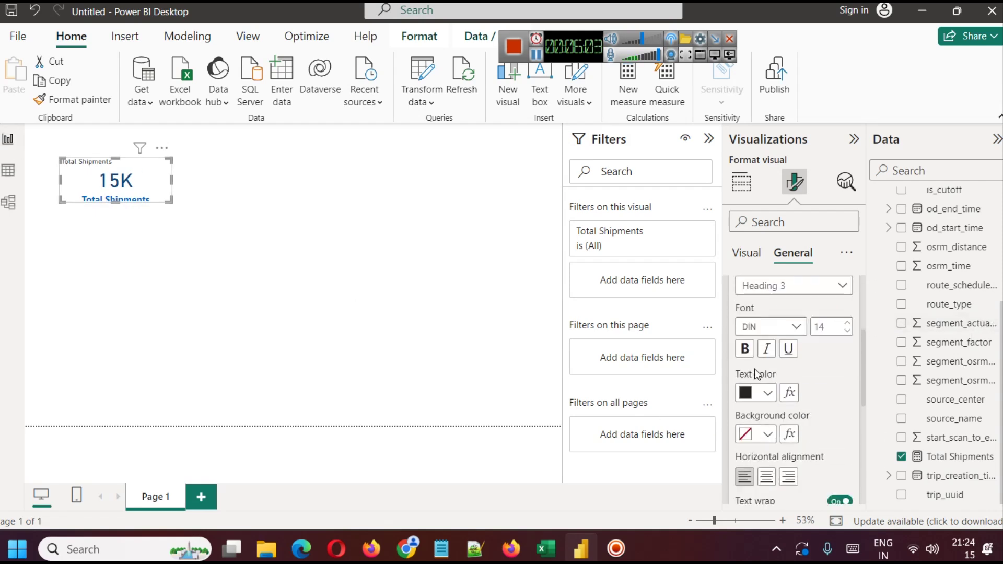
left_click(767, 483)
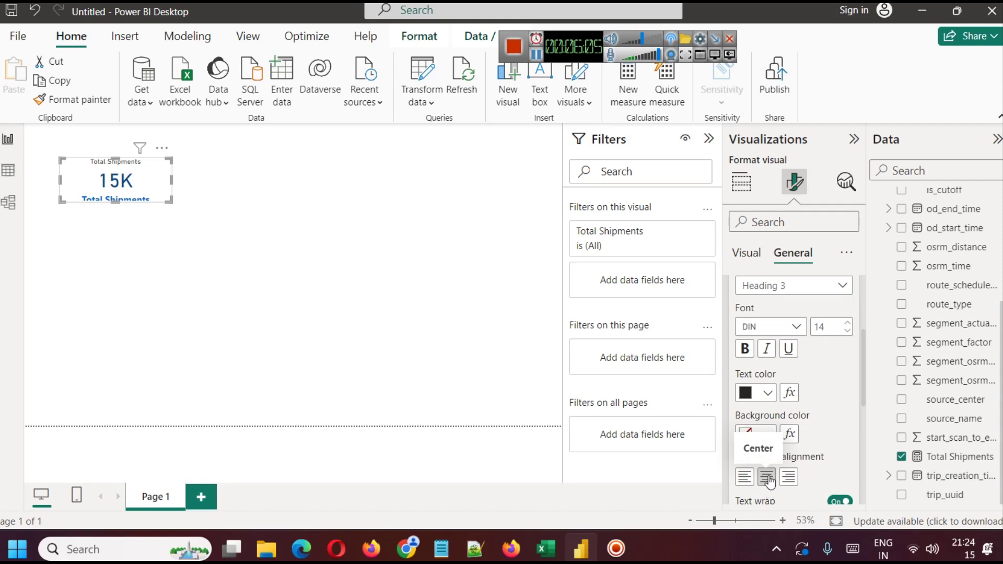
left_click(745, 349)
left_click(848, 323)
left_click(847, 323)
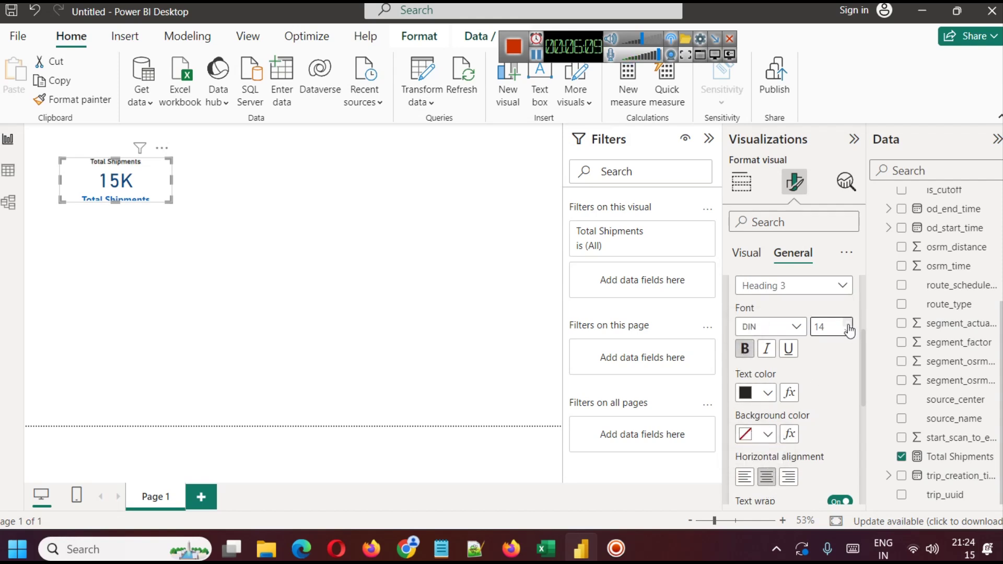
left_click(848, 323)
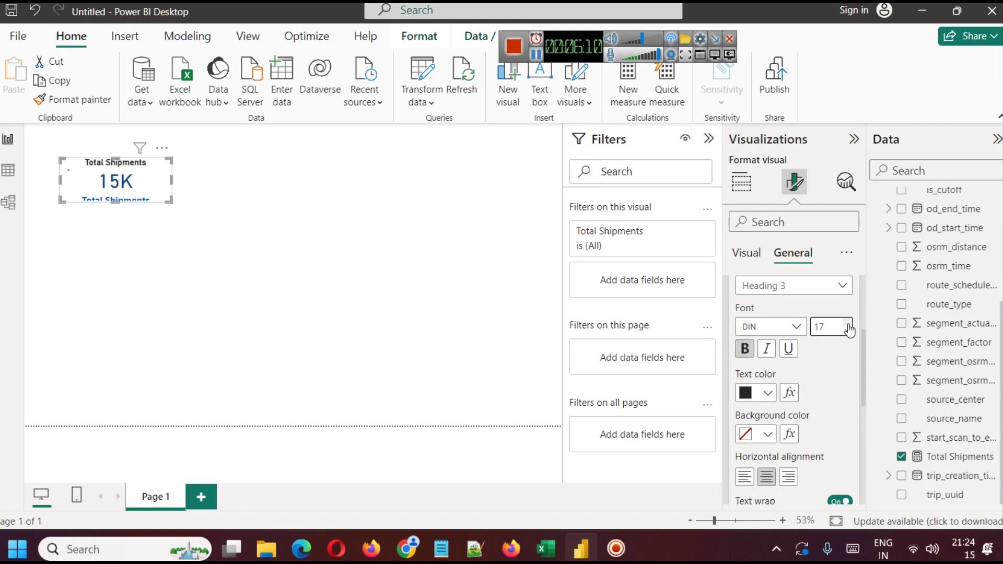
Make the Total Shipments card slightly taller and turn off its category label.
left_click(115, 204)
left_click_drag(114, 202, 114, 209)
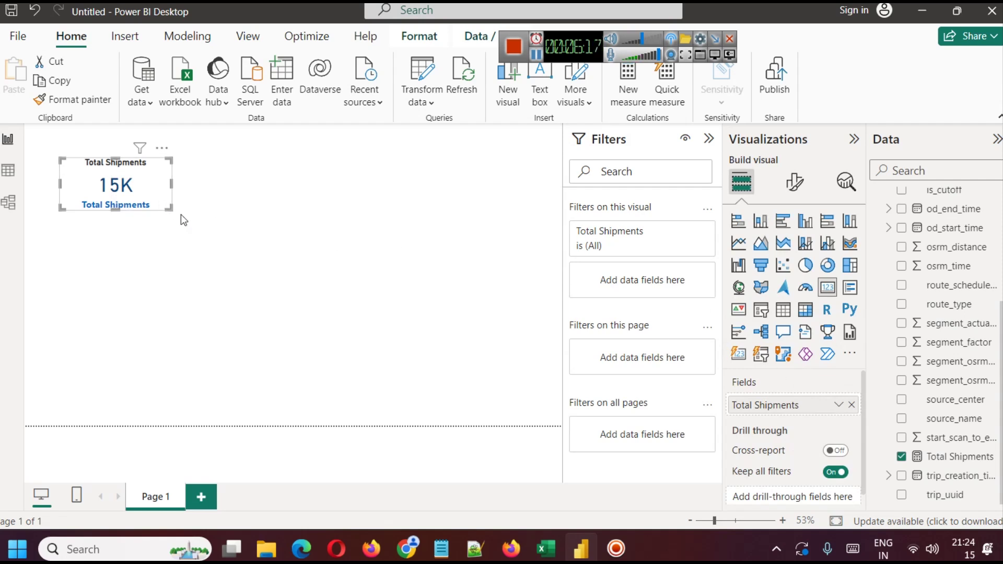
left_click(794, 182)
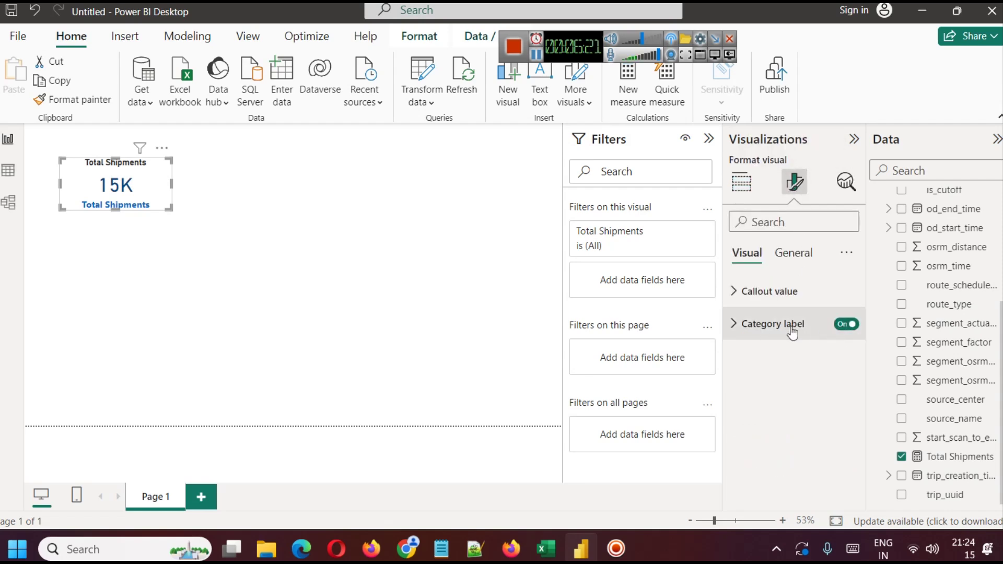
left_click(847, 327)
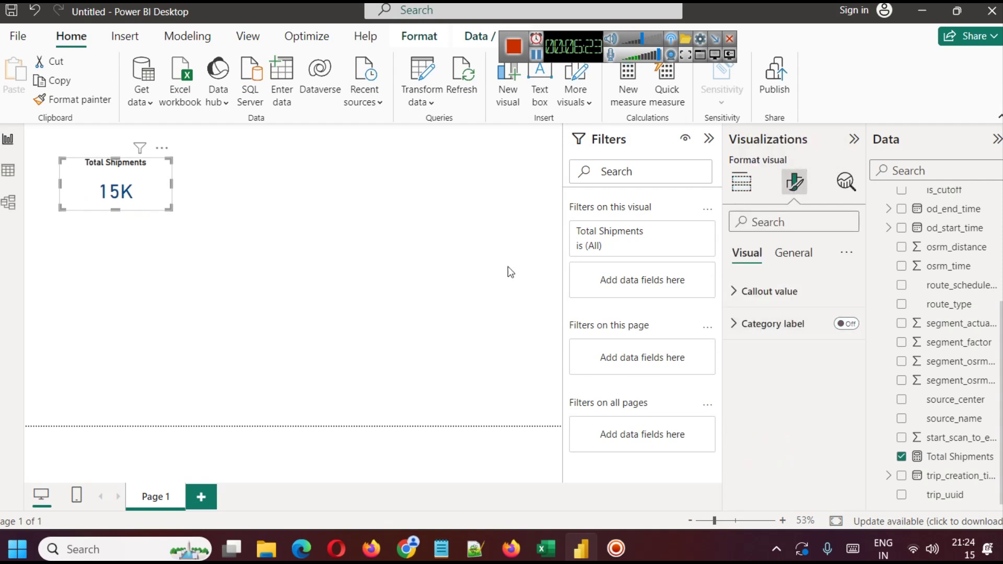
Shrink the Total Shipments card in height and width so it fits closely around its title and value.
left_click_drag(115, 210, 116, 188)
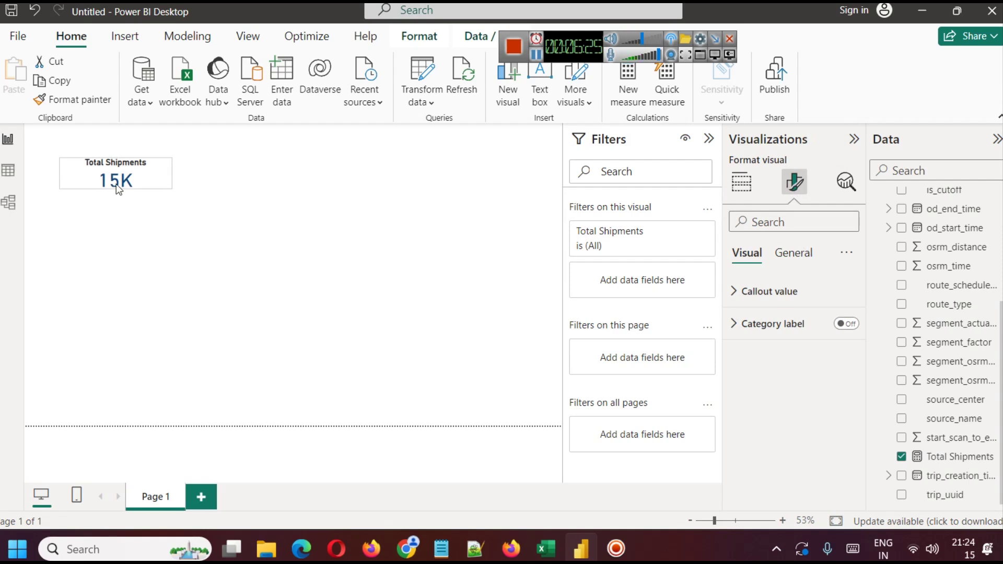
left_click(165, 248)
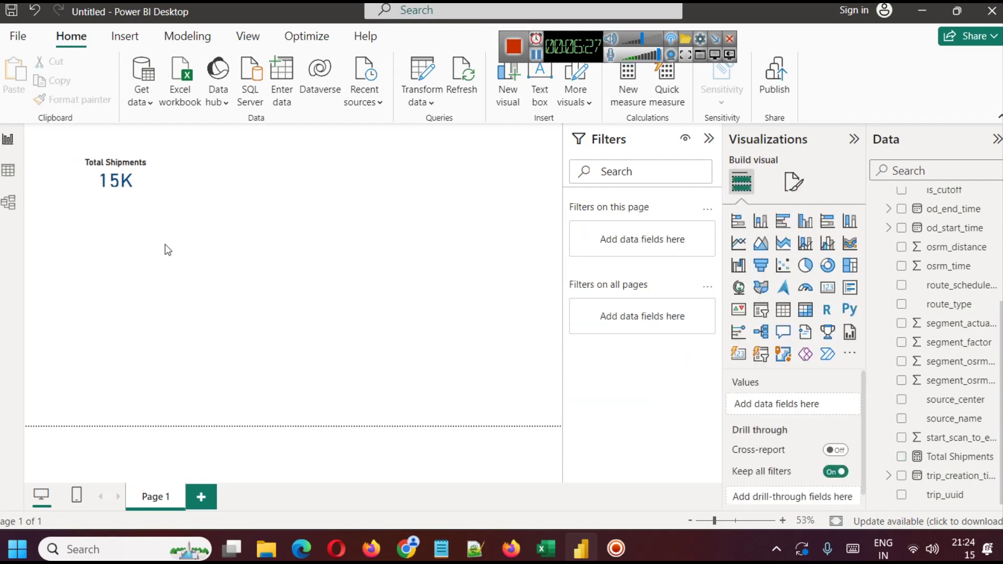
left_click(137, 176)
left_click(238, 244)
left_click(153, 172)
left_click_drag(60, 177, 94, 178)
left_click(131, 214)
left_click(130, 191)
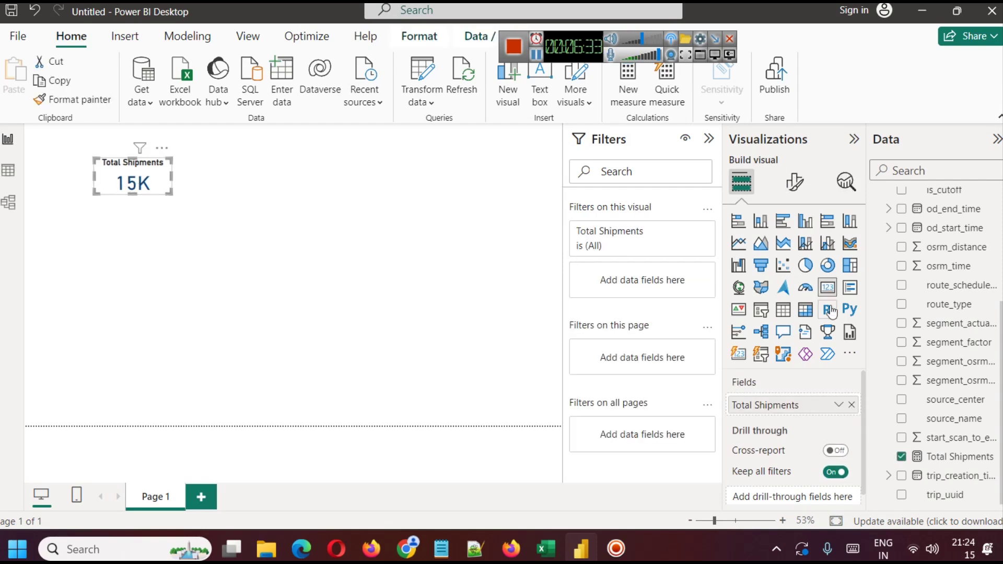
Color the card's title text in the second-darkest shade of the theme's light blue.
left_click(793, 183)
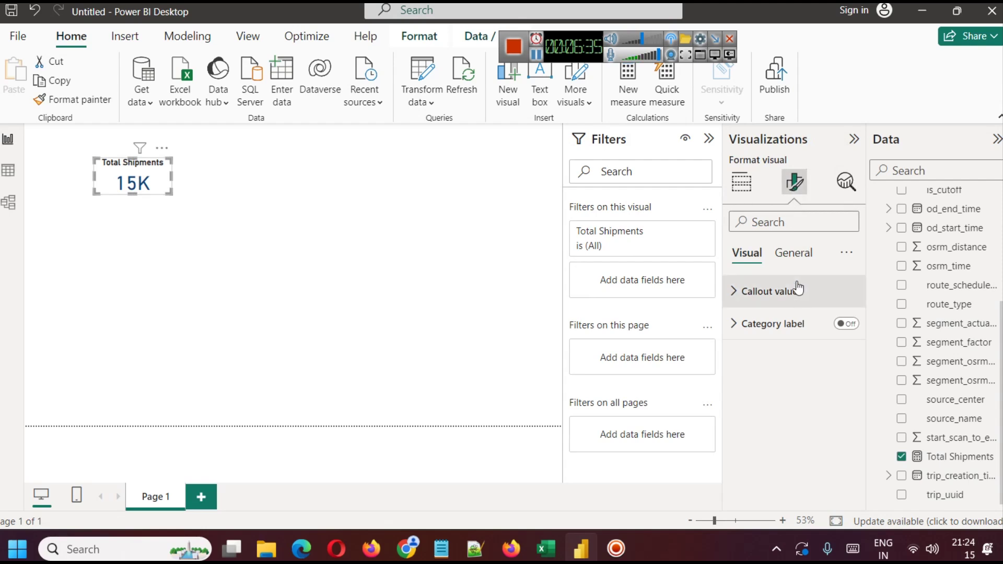
left_click(793, 253)
left_click(788, 320)
scroll(798, 351, "down", 2)
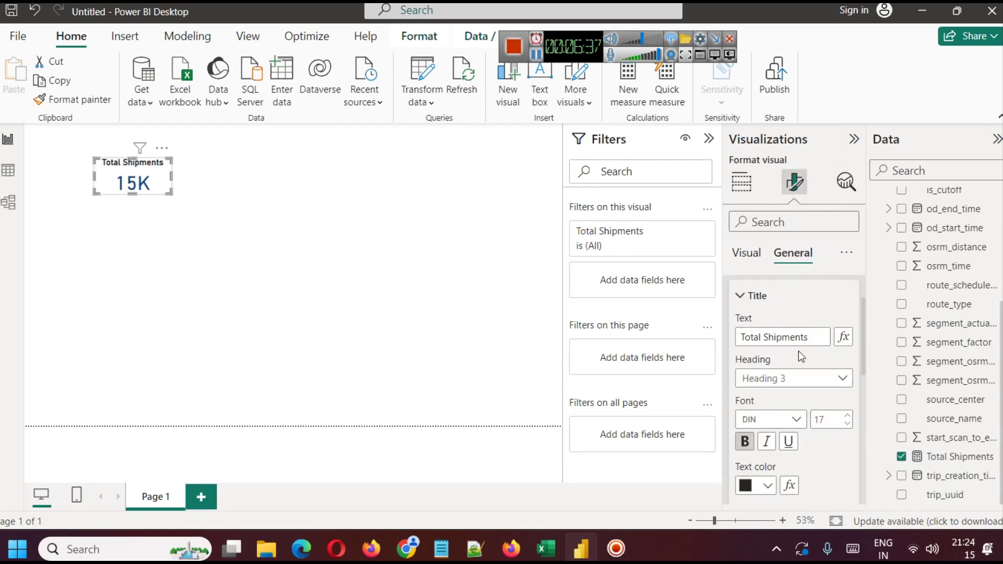
scroll(798, 355, "down", 2)
left_click(756, 393)
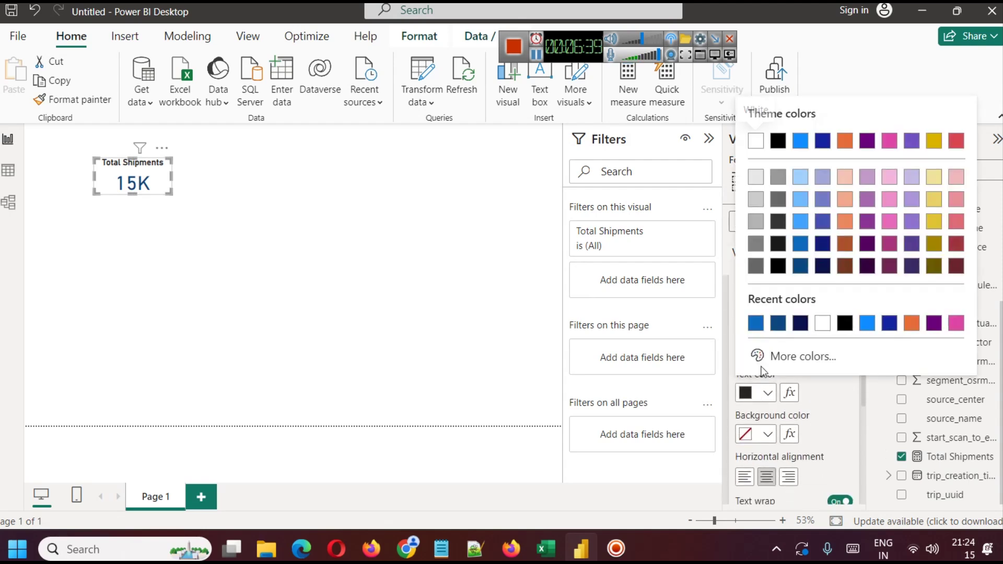
left_click(798, 250)
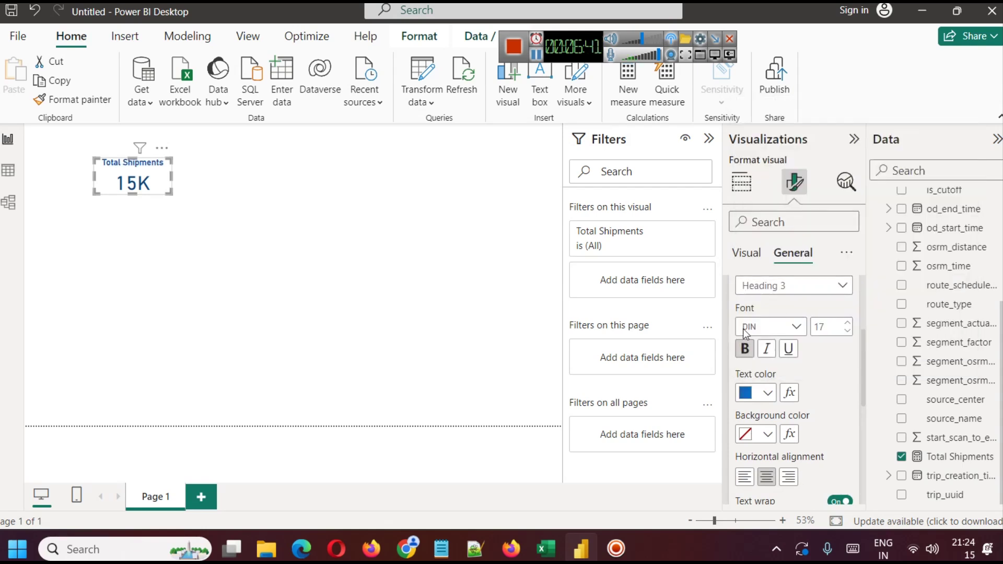
left_click(341, 275)
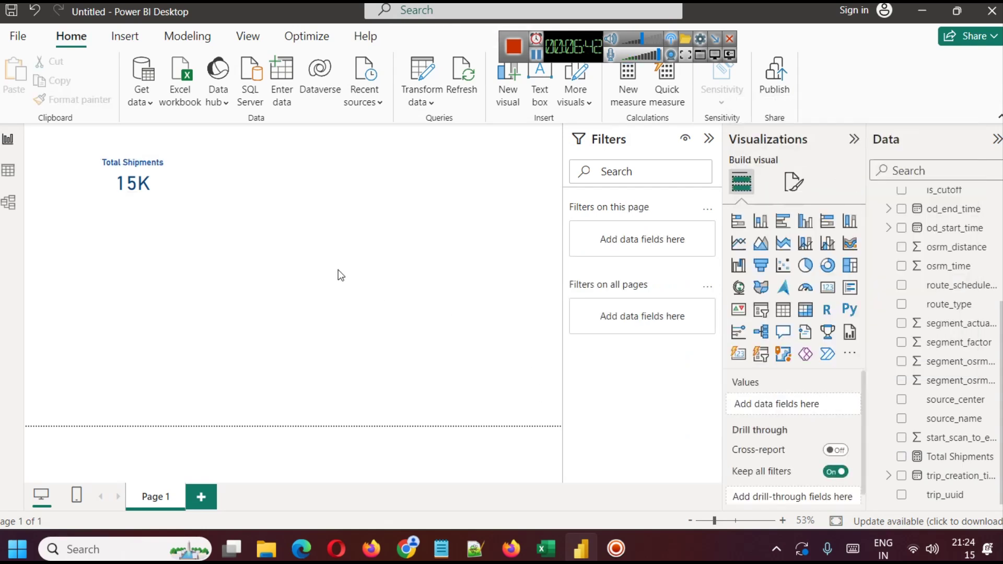
Turn on the visual border and the shadow effect for the Total Shipments card.
left_click(148, 181)
left_click(794, 182)
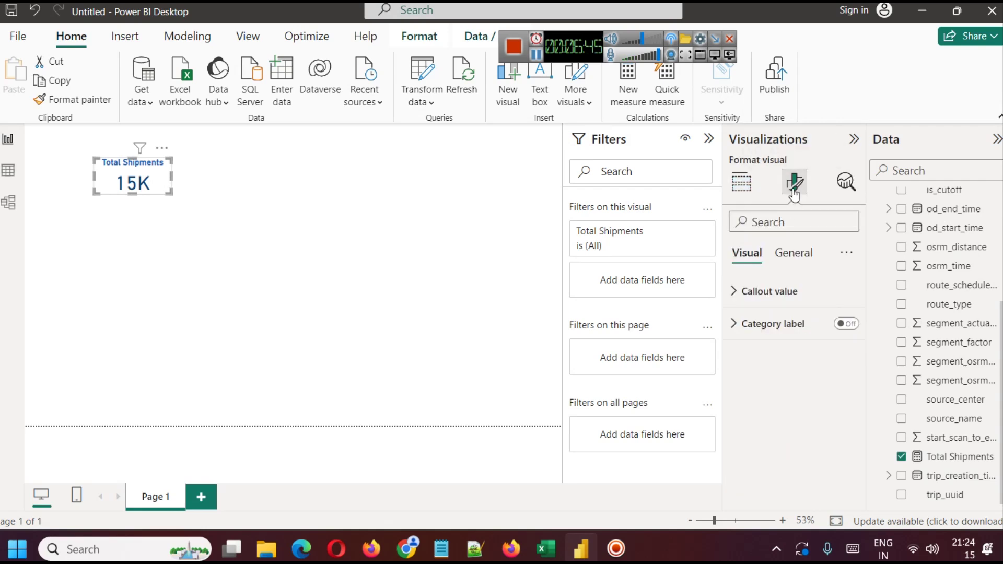
left_click(793, 253)
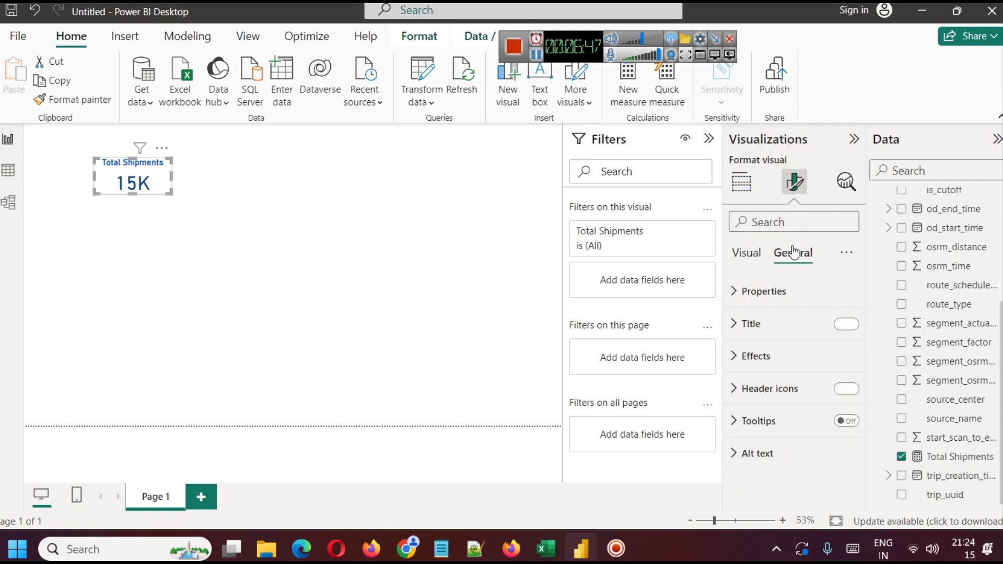
left_click(794, 357)
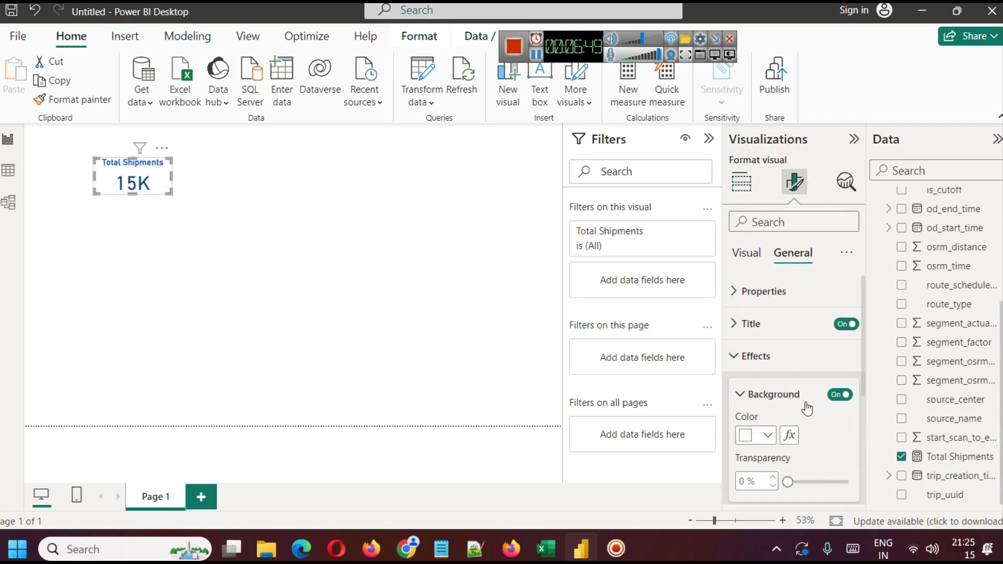
scroll(833, 411, "down", 3)
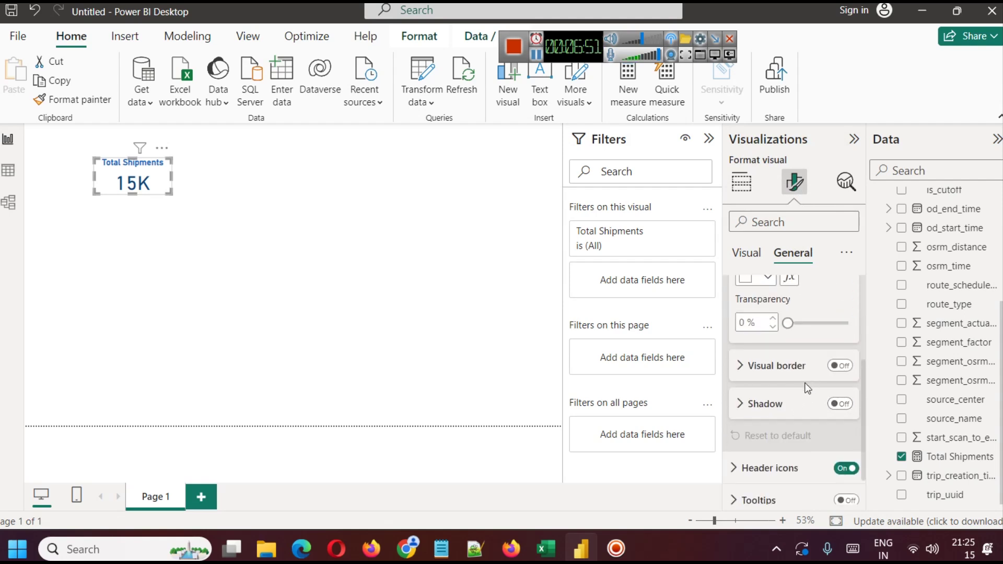
left_click(840, 365)
left_click(838, 404)
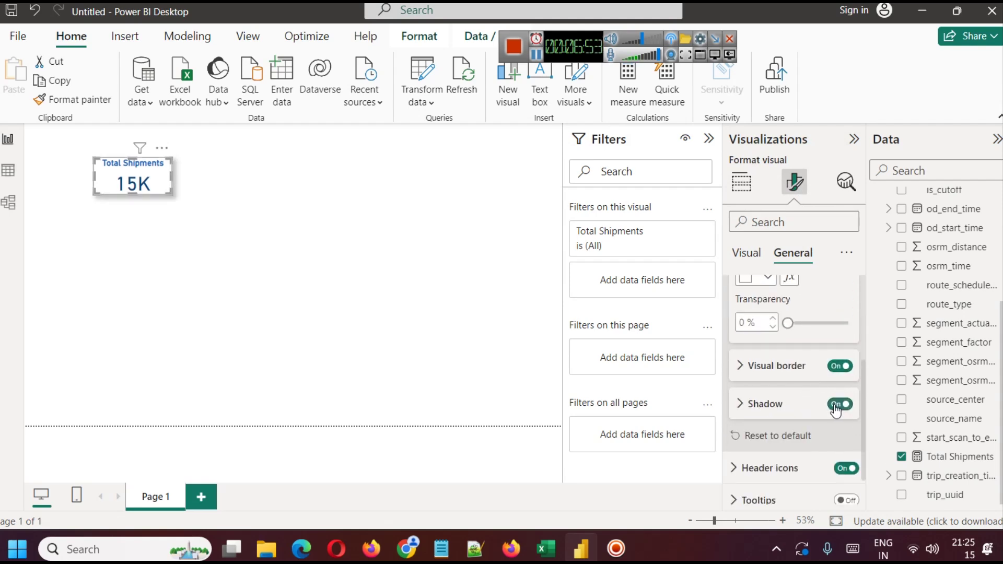
Color the card's border in the darkest shade of the theme's light blue and set its rounded corners to 12 px.
left_click(742, 371)
left_click(756, 409)
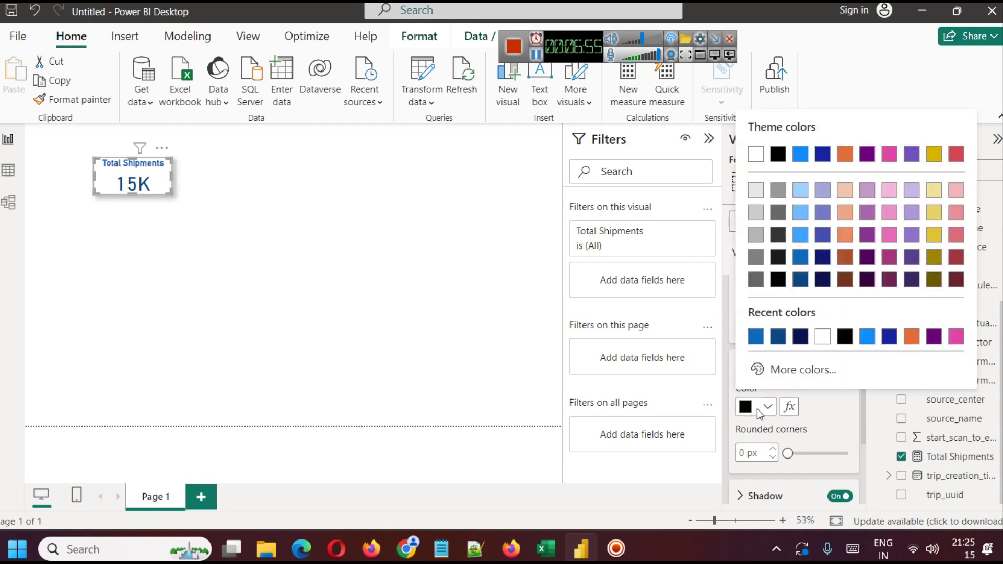
left_click(800, 281)
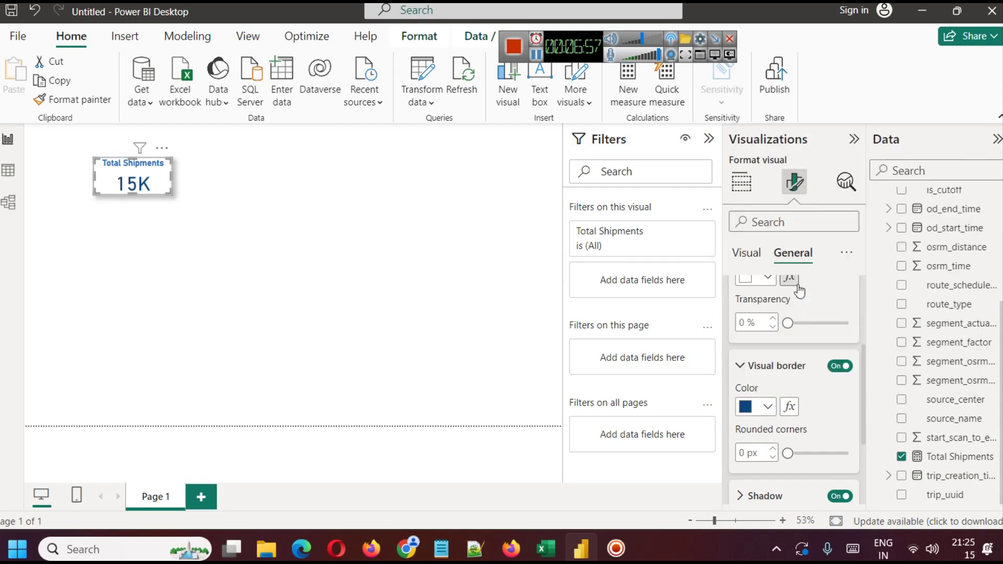
left_click(750, 453)
type("12")
left_click(255, 348)
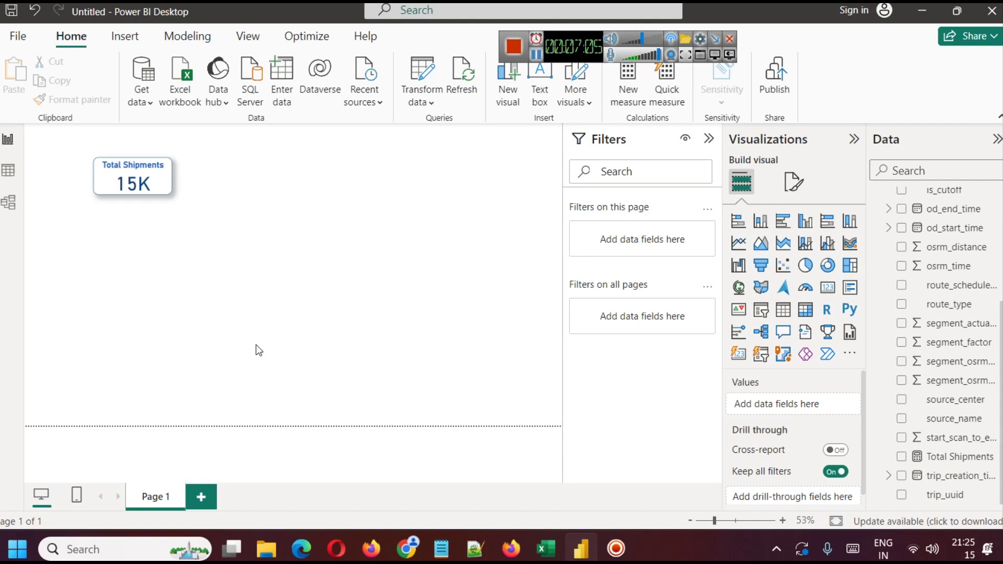
Duplicate the Total Shipments card and place the copy directly to its right, aligned with the original.
left_click(160, 180)
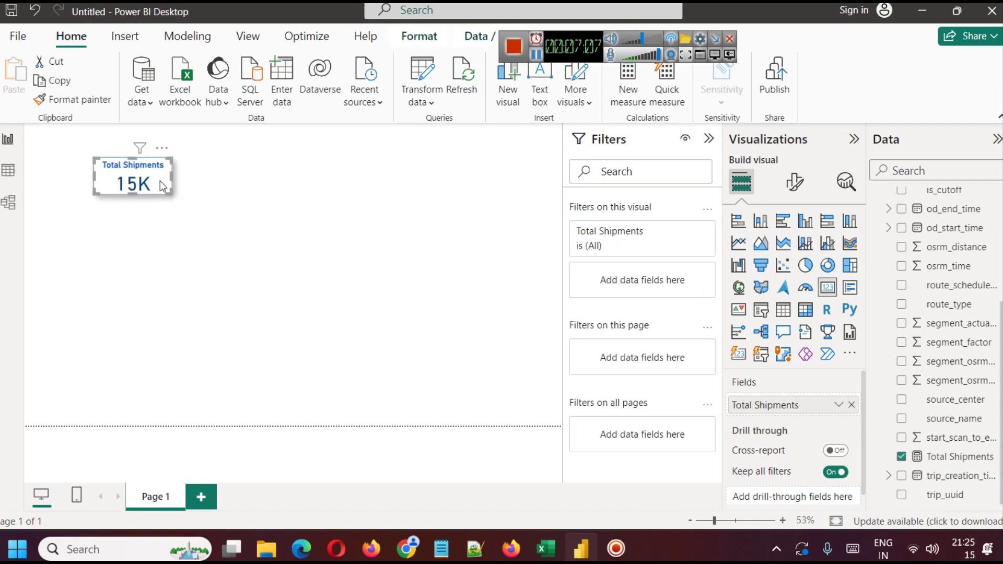
key("ctrl+c")
key("ctrl+v")
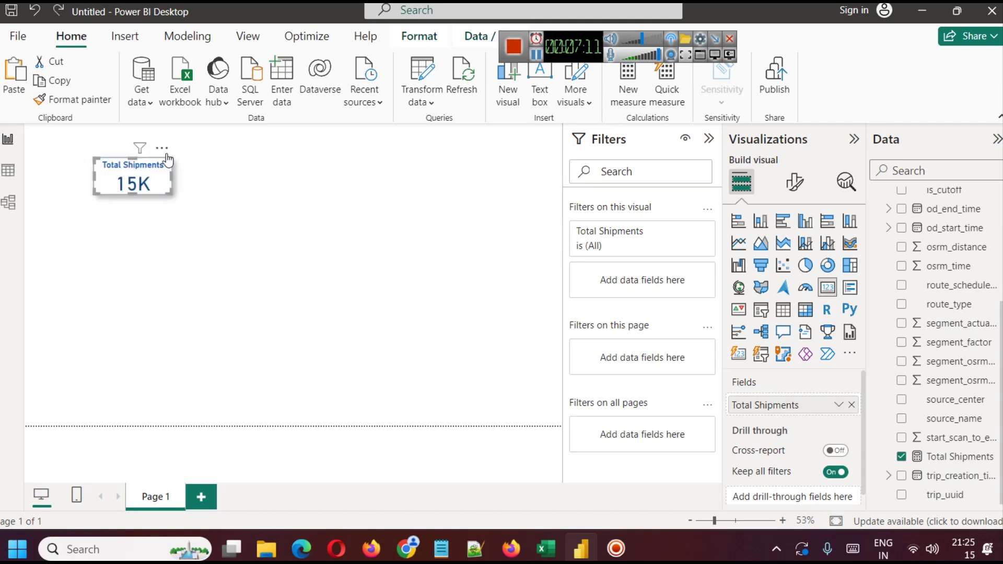
left_click(166, 152)
left_click(224, 183)
key("ctrl+v")
left_click_drag(143, 165, 233, 171)
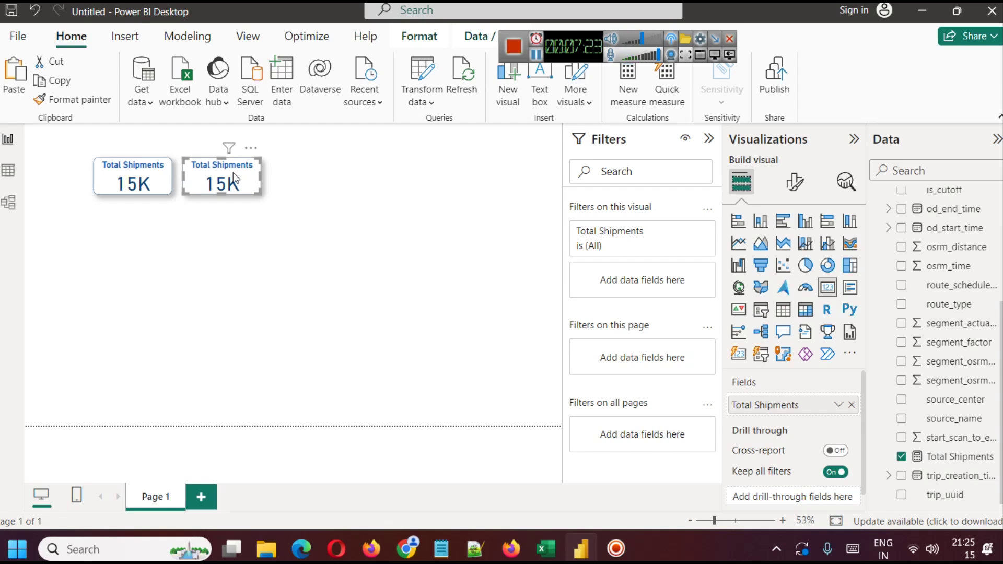
Paste a third copy of the card and align it in the row to the right of the second card.
key("ctrl+v")
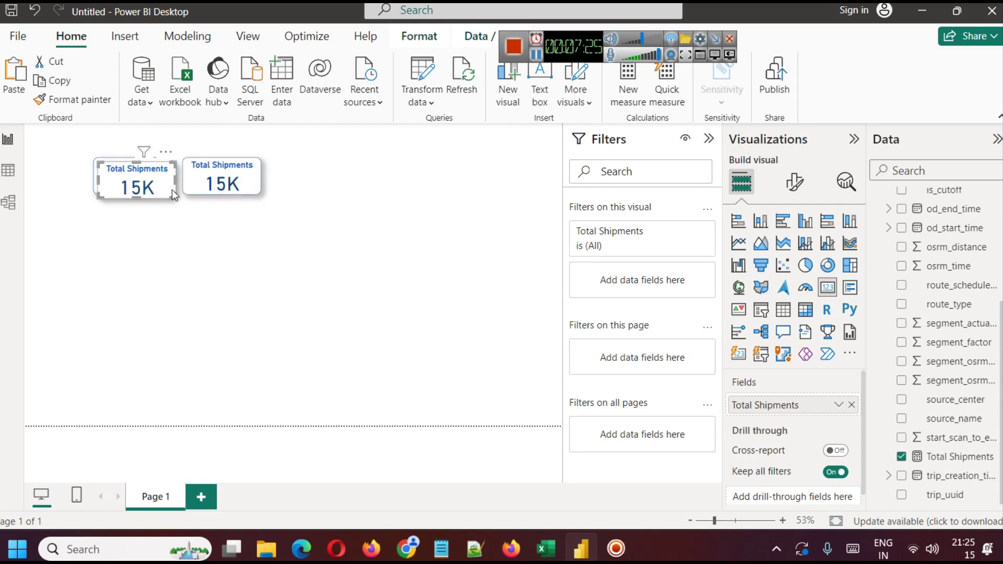
left_click_drag(130, 173, 304, 178)
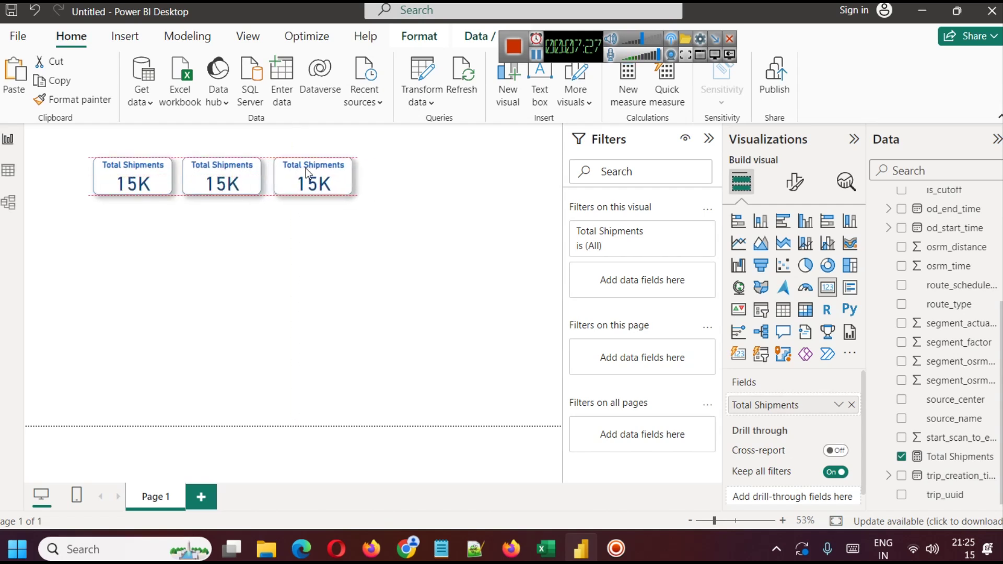
left_click(298, 237)
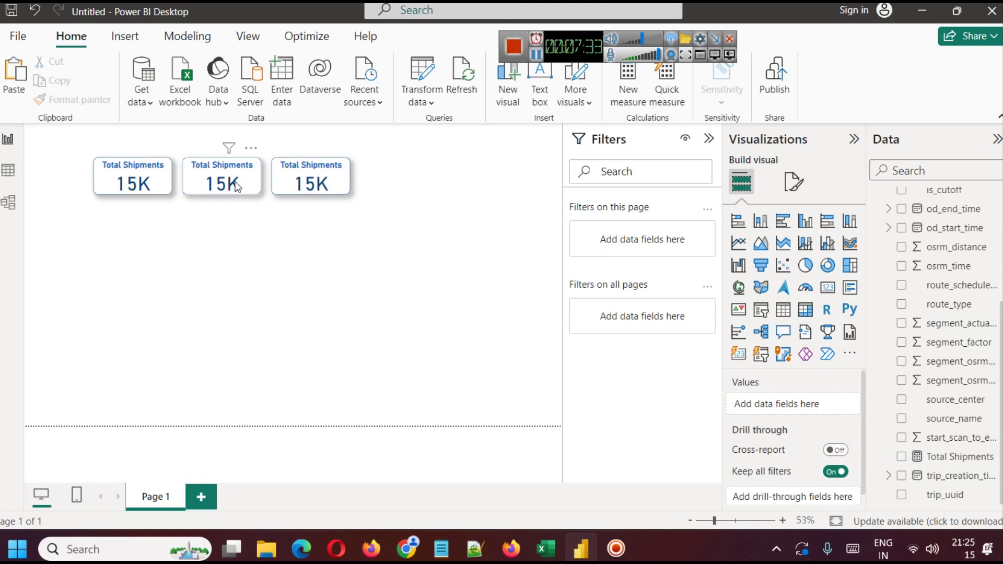
left_click(309, 180)
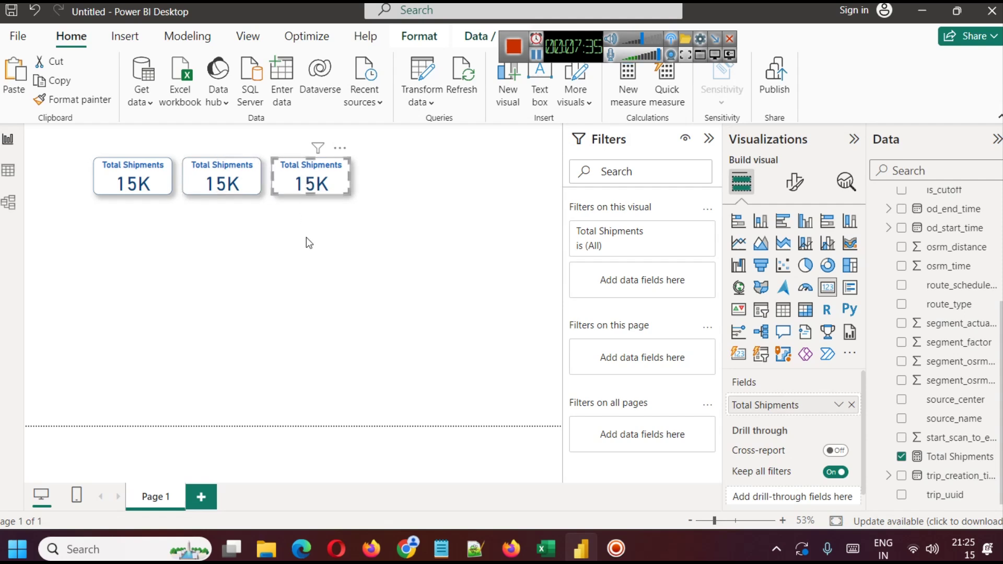
Highlight the Average Delivery Time line in Notepad, and select the actual_time column in Excel's delhivery.xlsx to check its average.
left_click(536, 55)
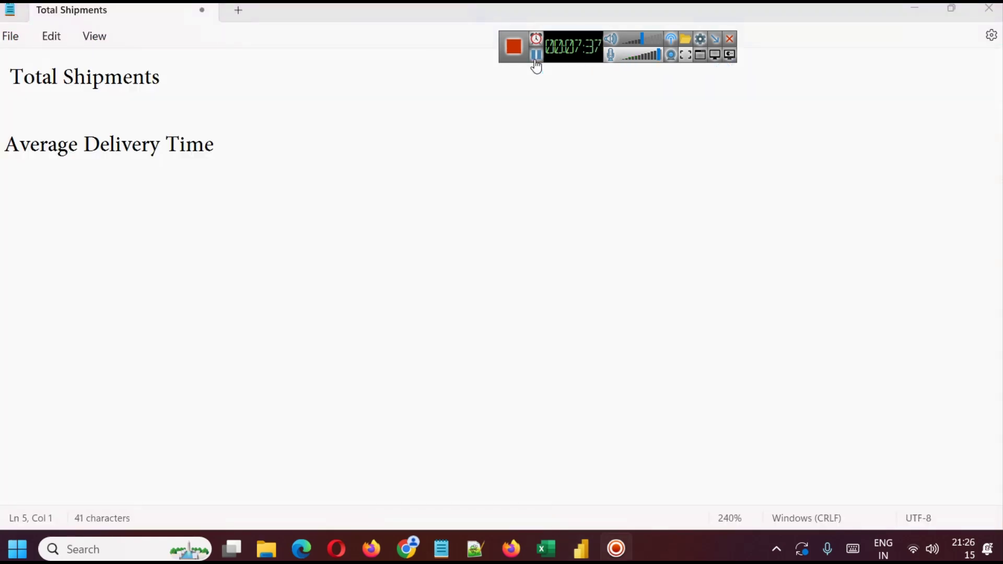
left_click_drag(12, 144, 265, 155)
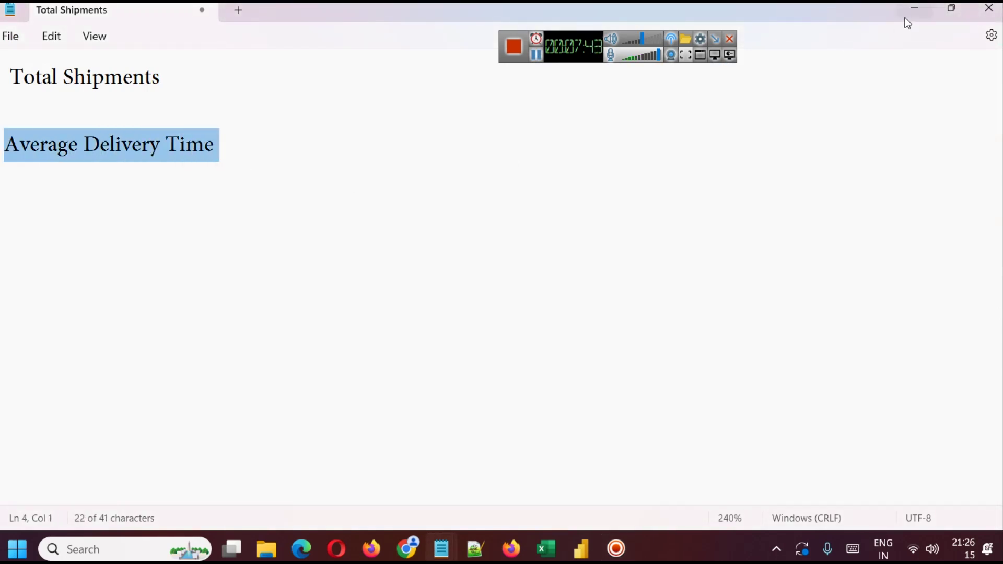
key("alt+Tab")
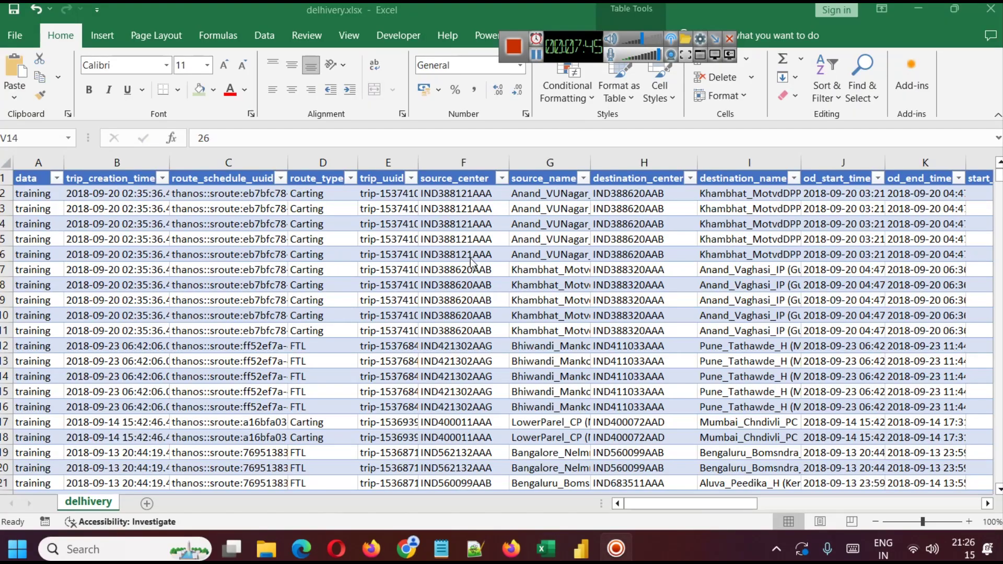
left_click(867, 504)
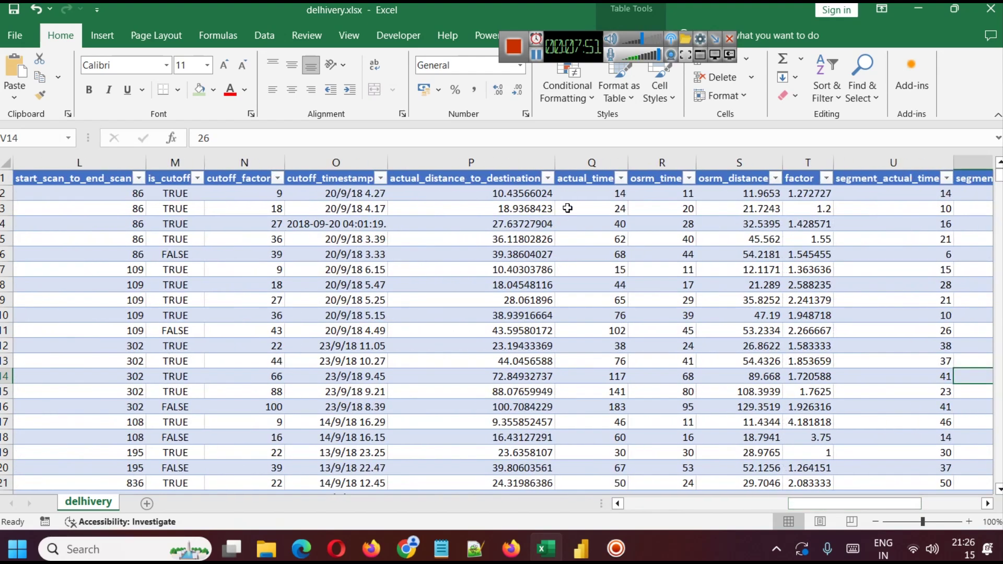
left_click(584, 163)
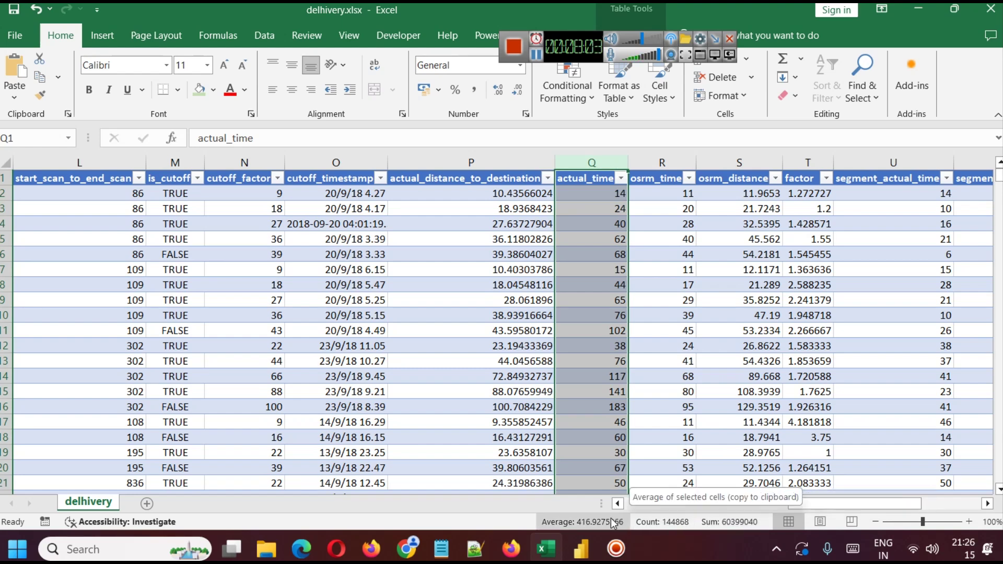
Return to Power BI and replace the Total Shipments field in the middle card with actual_time from the delhivery table.
mouse_move(441, 549)
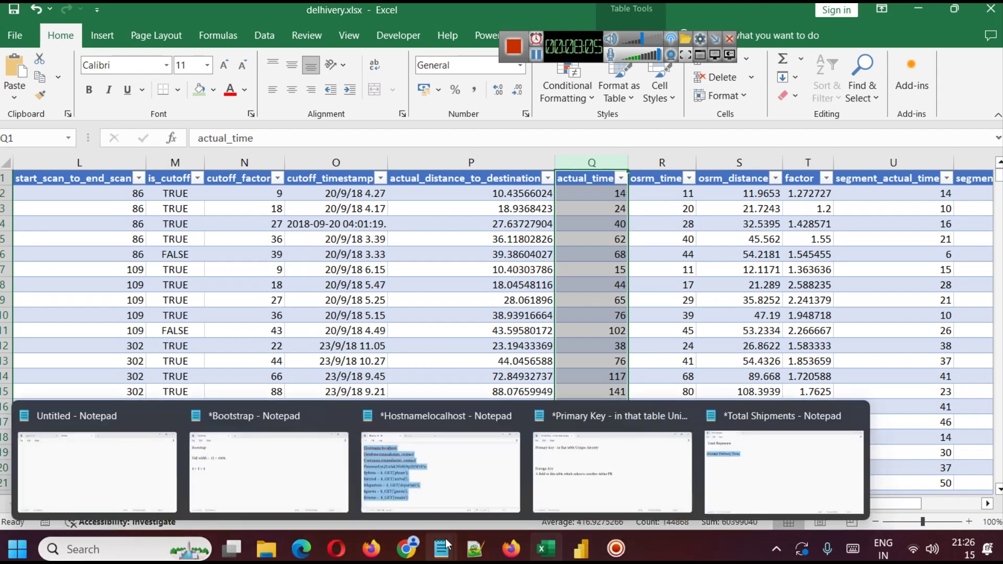
left_click(780, 454)
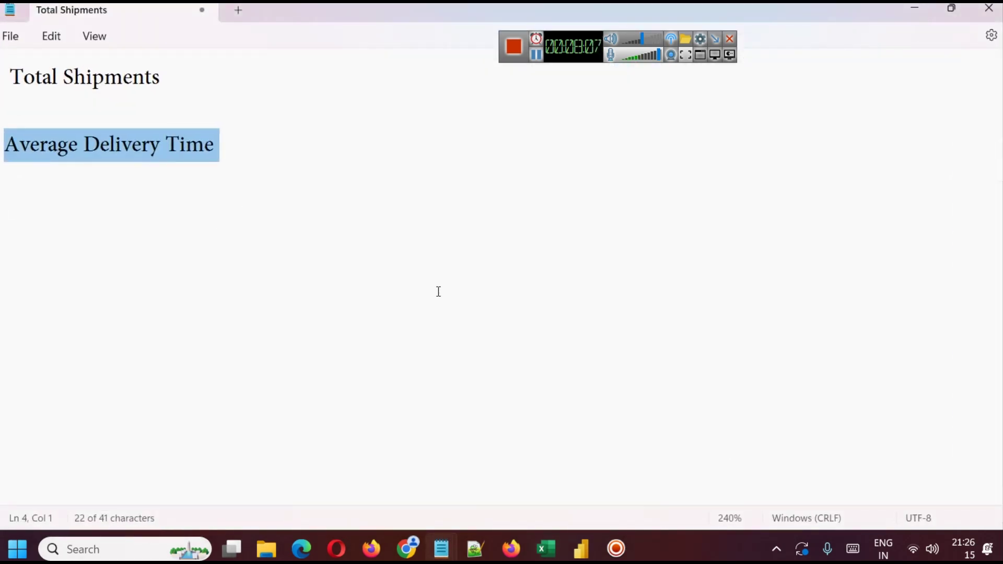
mouse_move(582, 546)
left_click(587, 478)
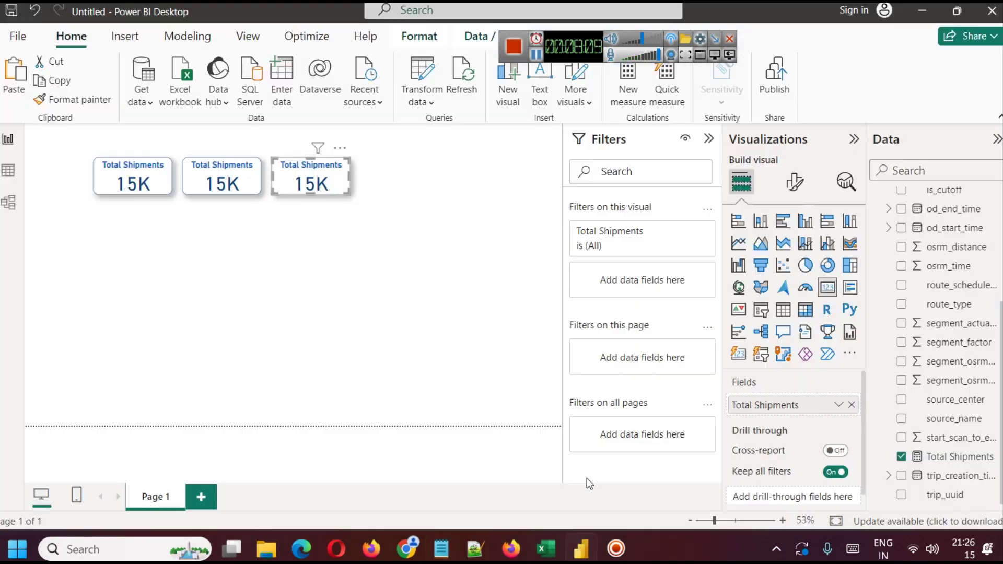
left_click(231, 162)
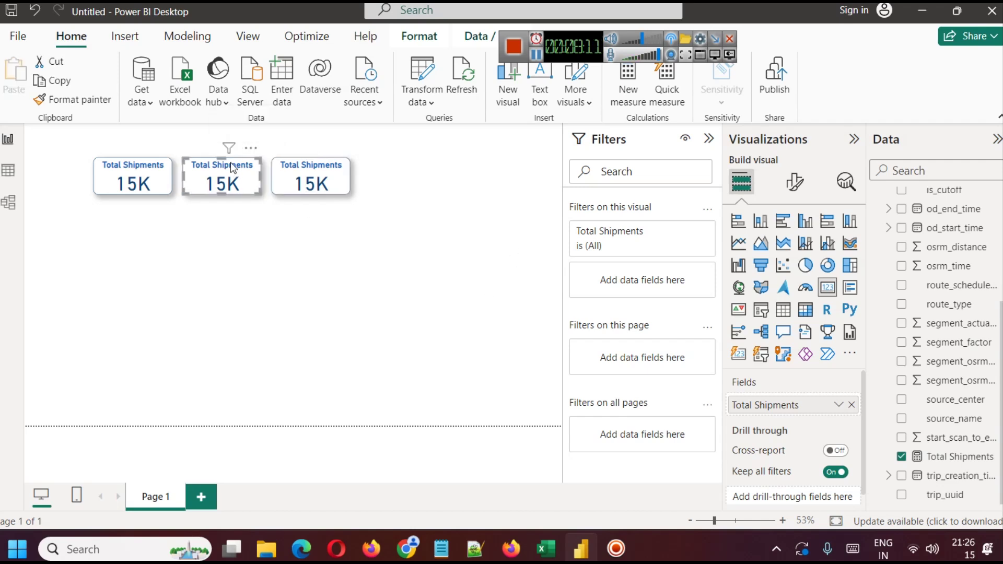
left_click(181, 41)
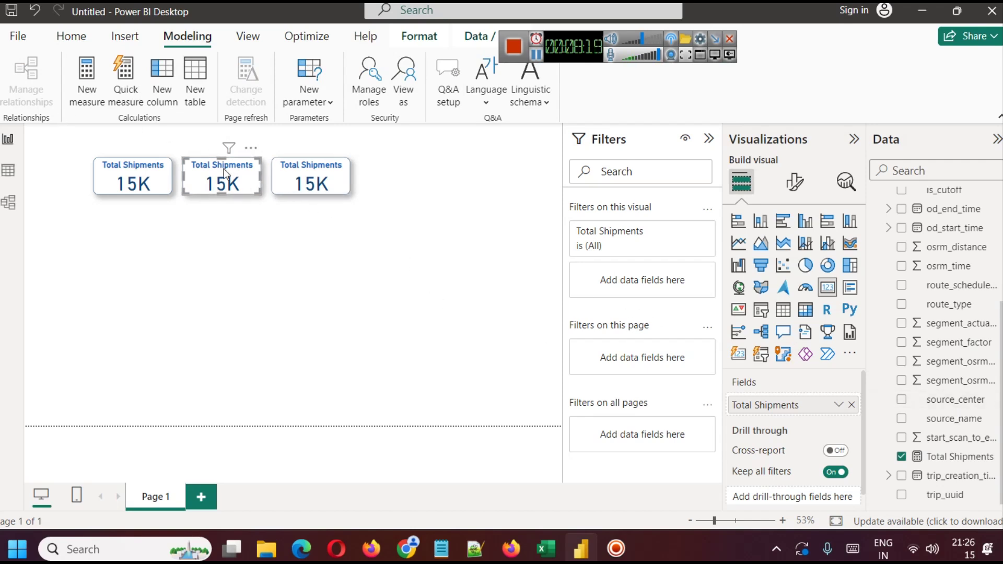
scroll(953, 432, "up", 3)
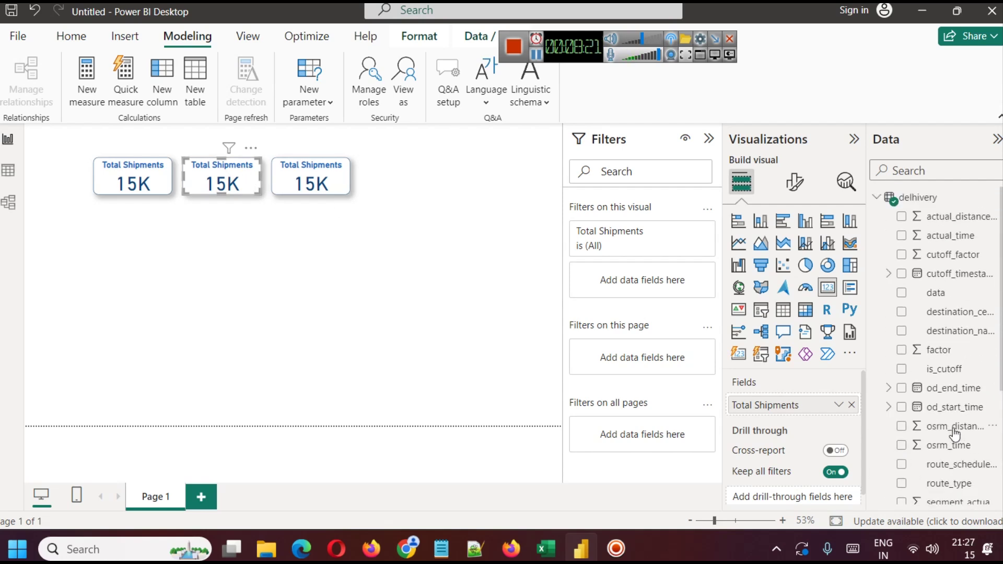
left_click(917, 175)
type("act")
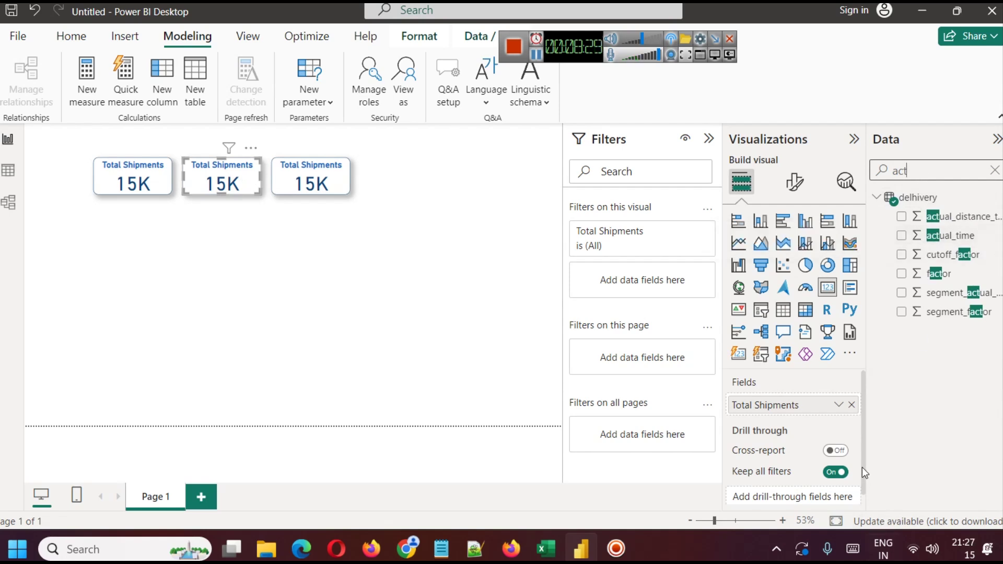
left_click(851, 405)
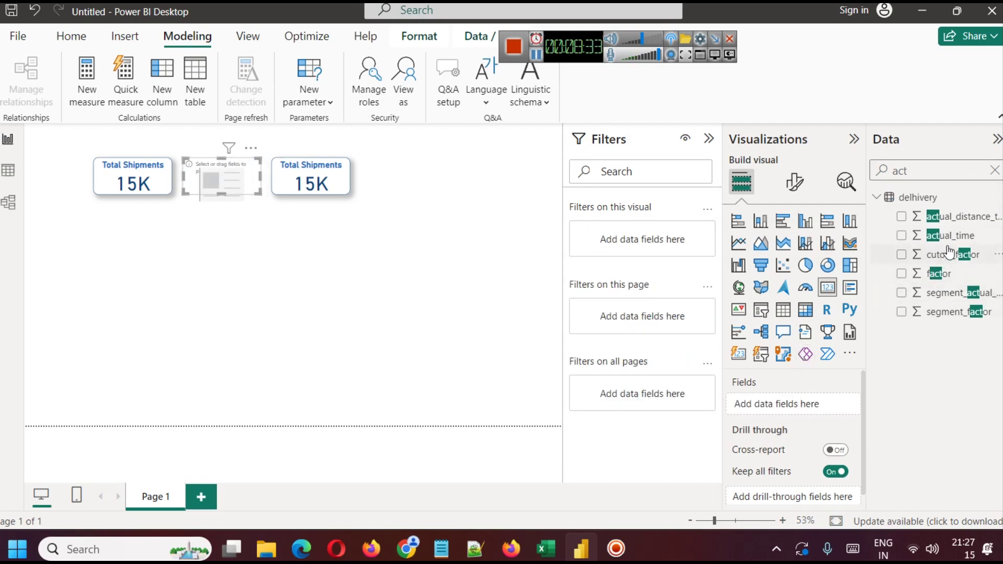
left_click_drag(947, 242, 802, 410)
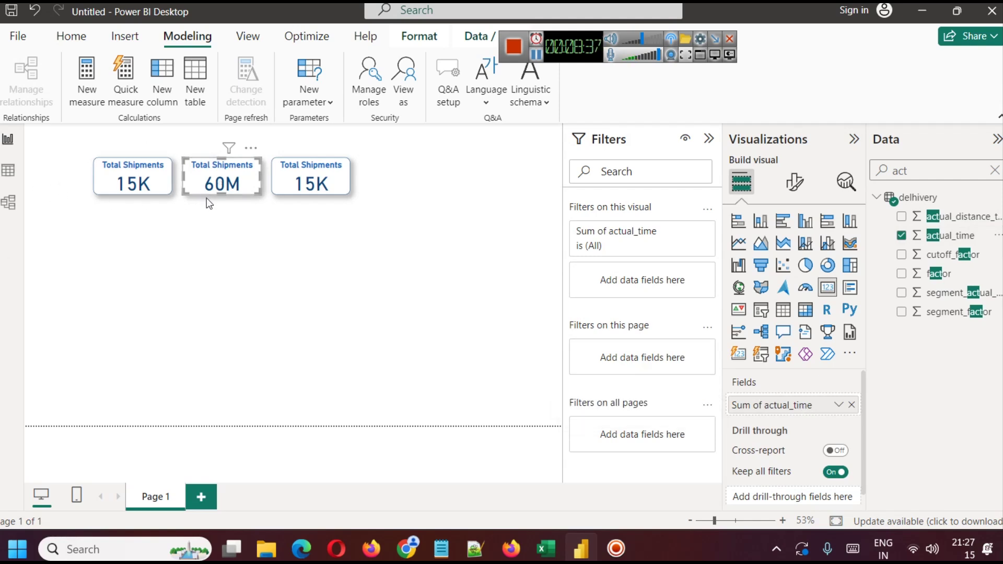
Change the middle card's actual_time aggregation to Average and compare it with the column average in Excel's delhivery.xlsx.
left_click(839, 405)
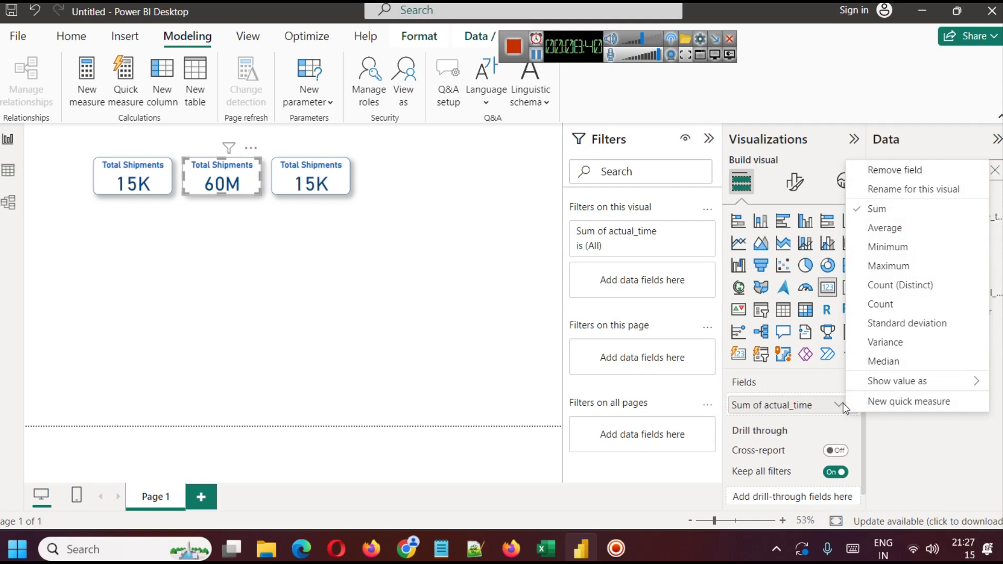
left_click(894, 228)
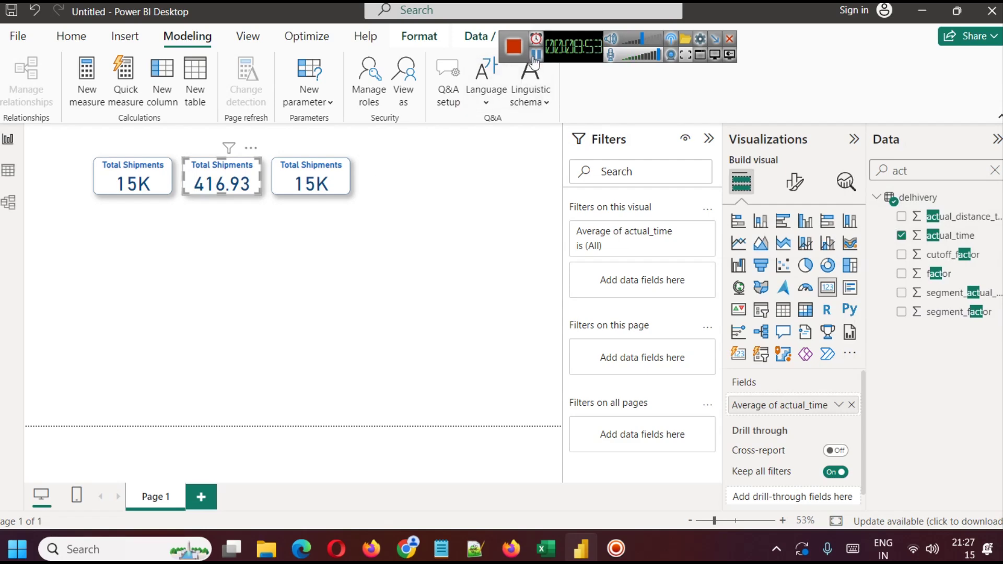
key("alt+Tab")
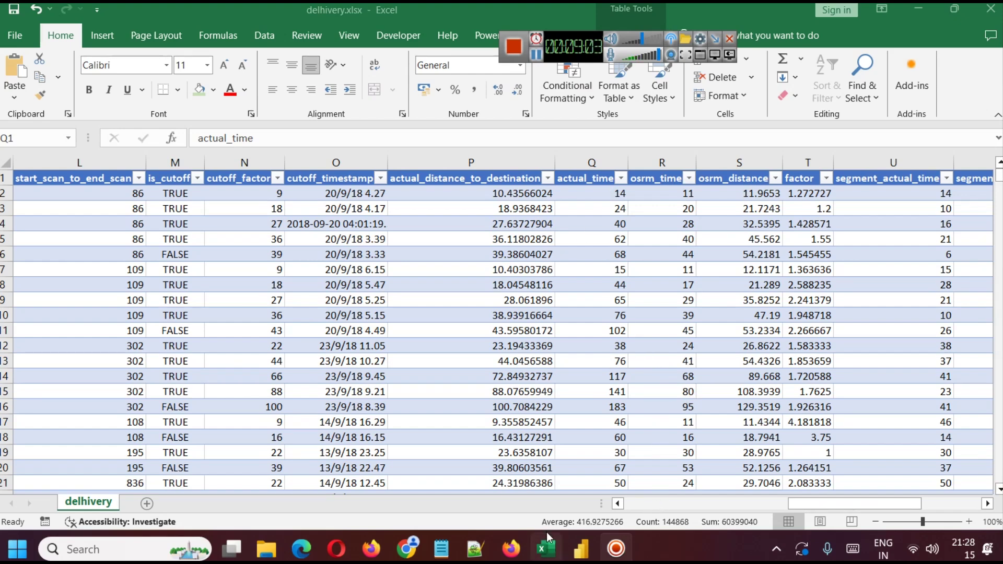
mouse_move(549, 543)
left_click(578, 547)
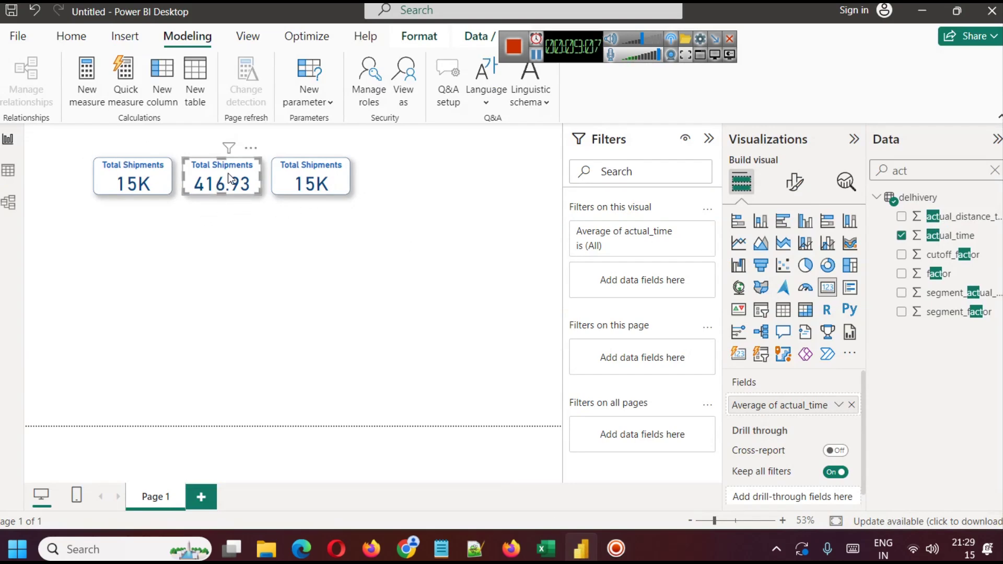
Open the middle card's general title settings and start editing its title text.
left_click(786, 183)
left_click(786, 253)
left_click(773, 325)
left_click(762, 411)
double_click(755, 403)
type("Avg")
type(". Trip t")
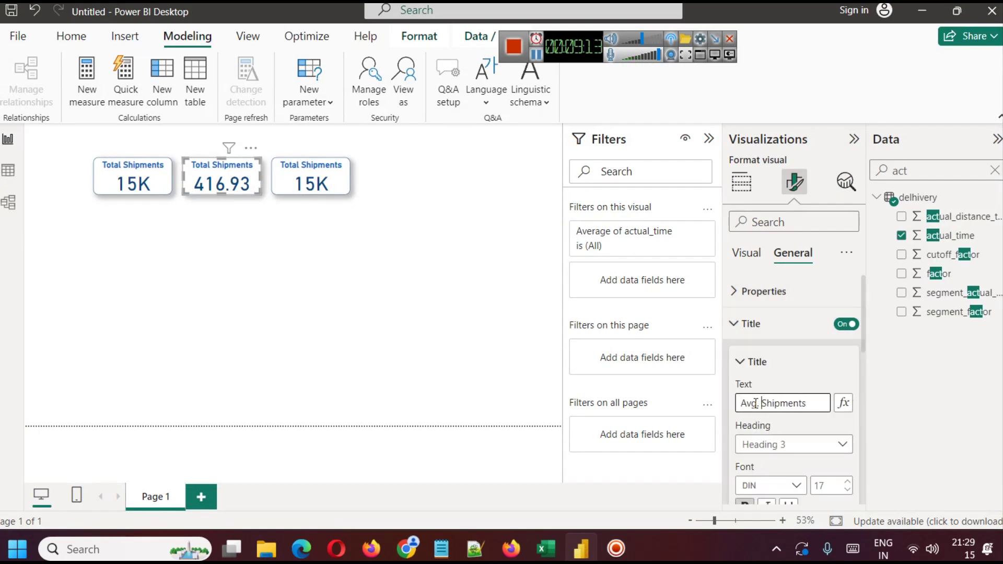
type("ime")
key("BackSpace")
key("BackSpace")
key("BackSpace")
key("BackSpace")
key("BackSpace")
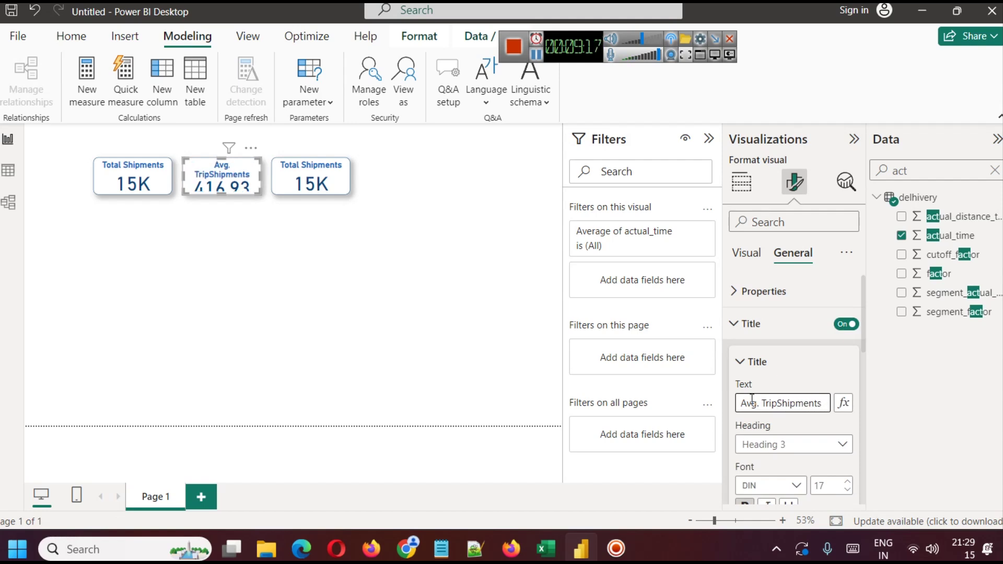
Retitle the middle card "Average Delivery Time", matching the line in Notepad.
mouse_move(441, 548)
left_click(734, 471)
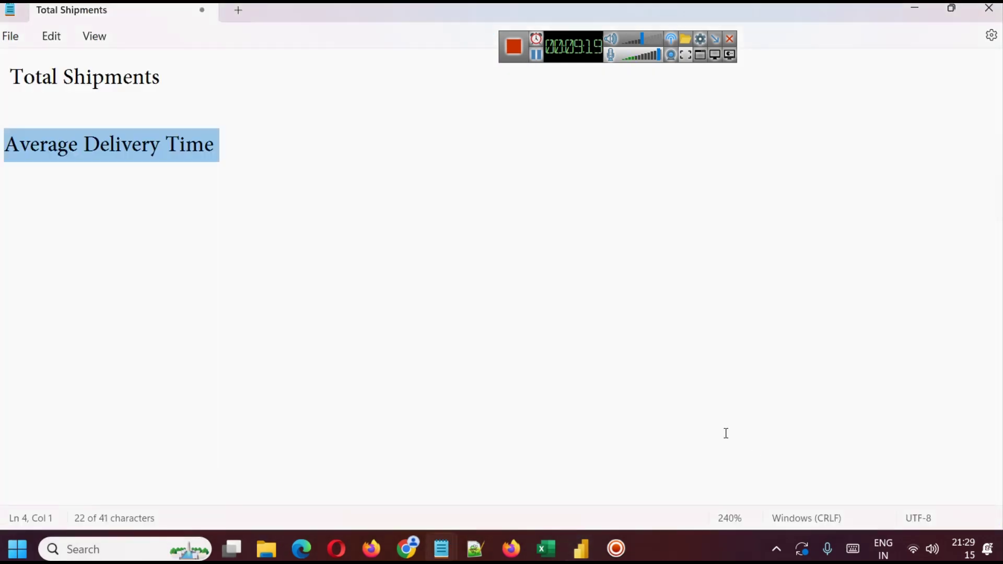
left_click(899, 9)
triple_click(777, 404)
type("Average Delivery Time")
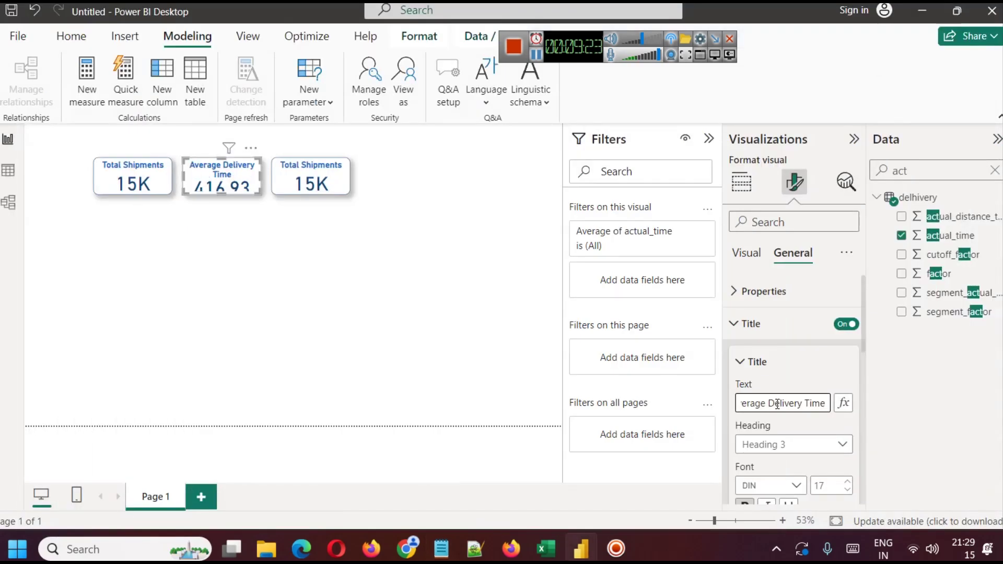
Move the third card further right and widen the Average Delivery Time card so its title fits on one line.
left_click(379, 345)
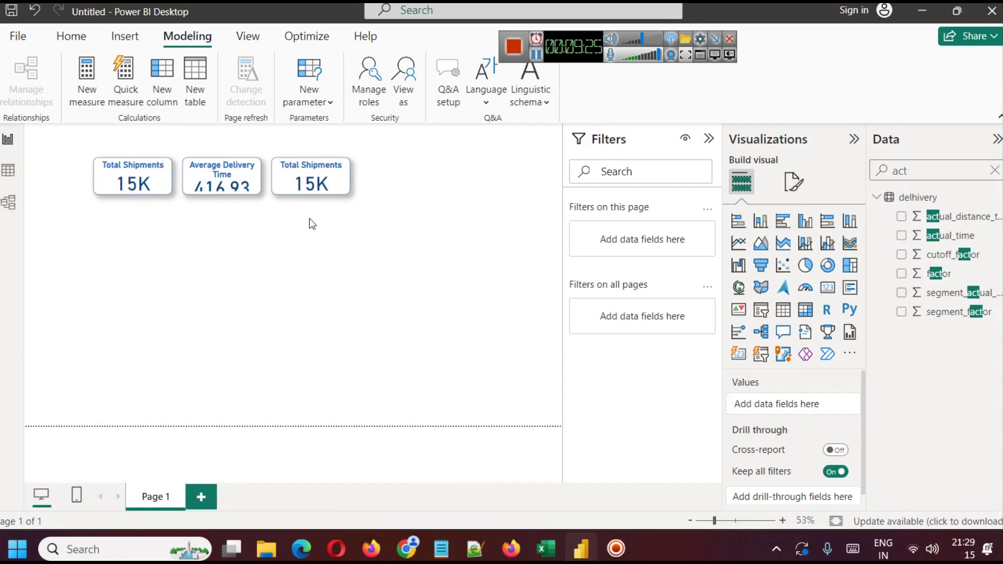
left_click(235, 186)
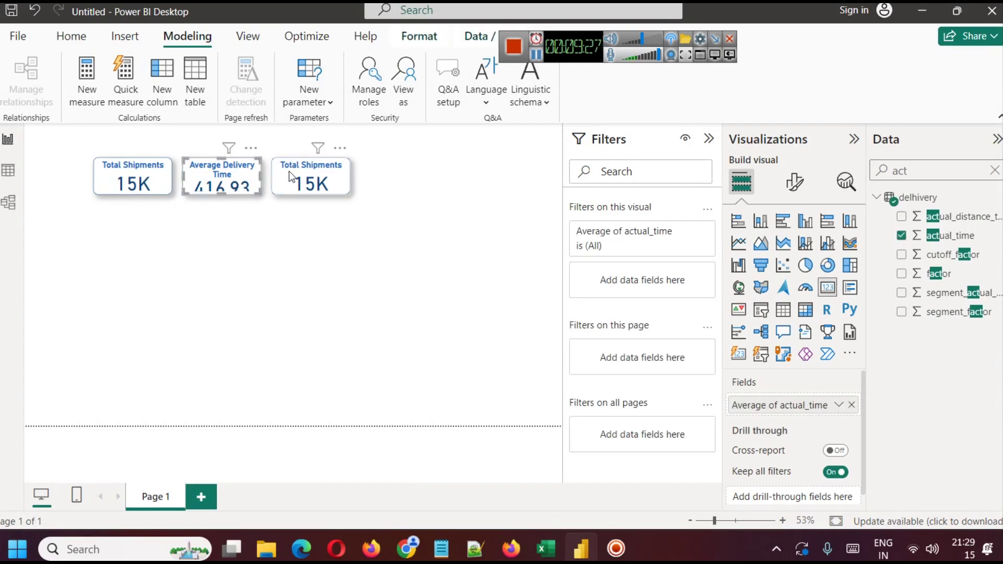
left_click_drag(289, 171, 321, 171)
left_click(257, 170)
left_click_drag(259, 176, 281, 174)
left_click(256, 240)
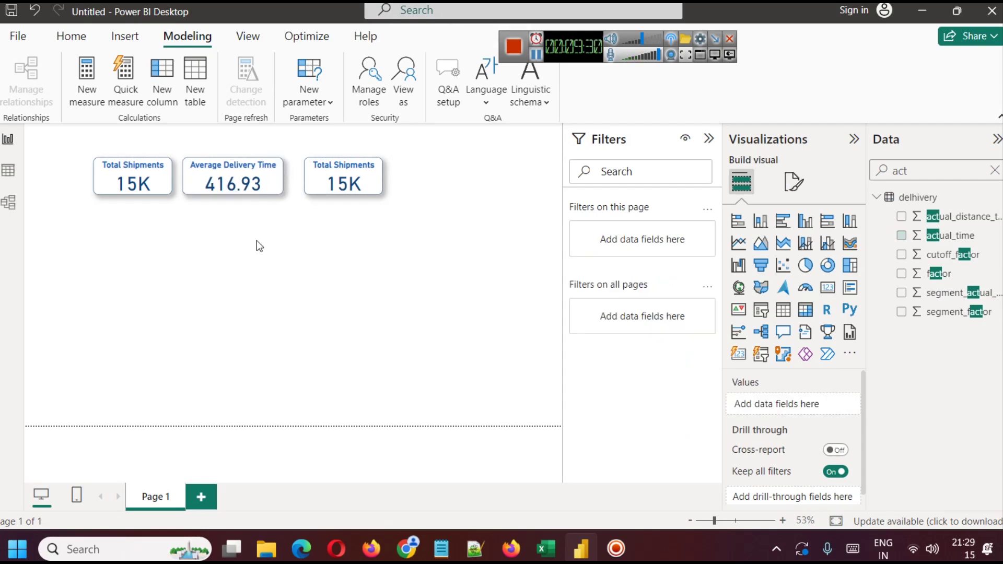
Widen the first Total Shipments card toward the left and slightly narrow the Average Delivery Time card.
left_click(94, 176)
left_click_drag(94, 178, 82, 177)
left_click(116, 217)
left_click(236, 189)
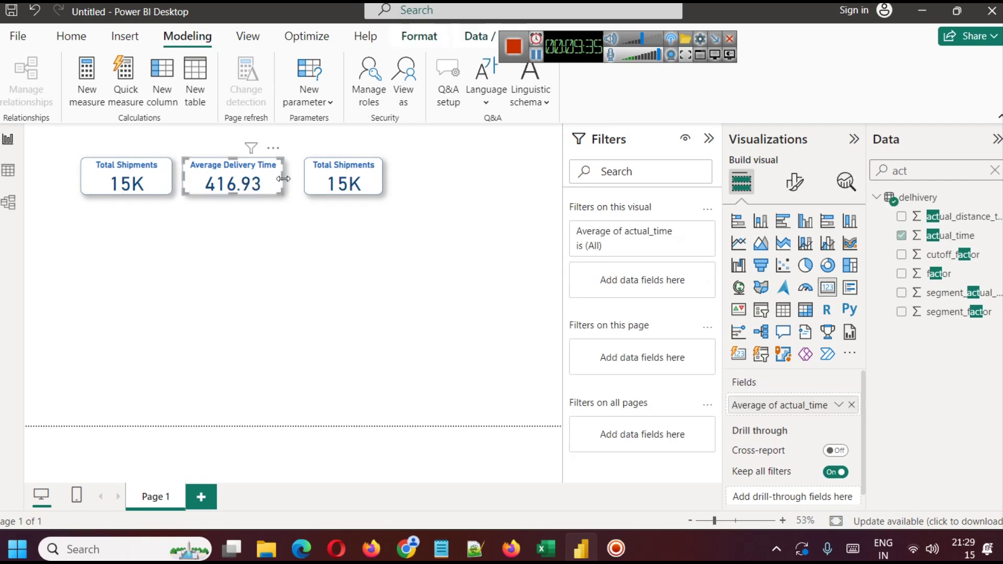
mouse_move(287, 183)
left_mouse_down()
mouse_move(274, 171)
mouse_move(280, 178)
left_mouse_up()
left_click(275, 217)
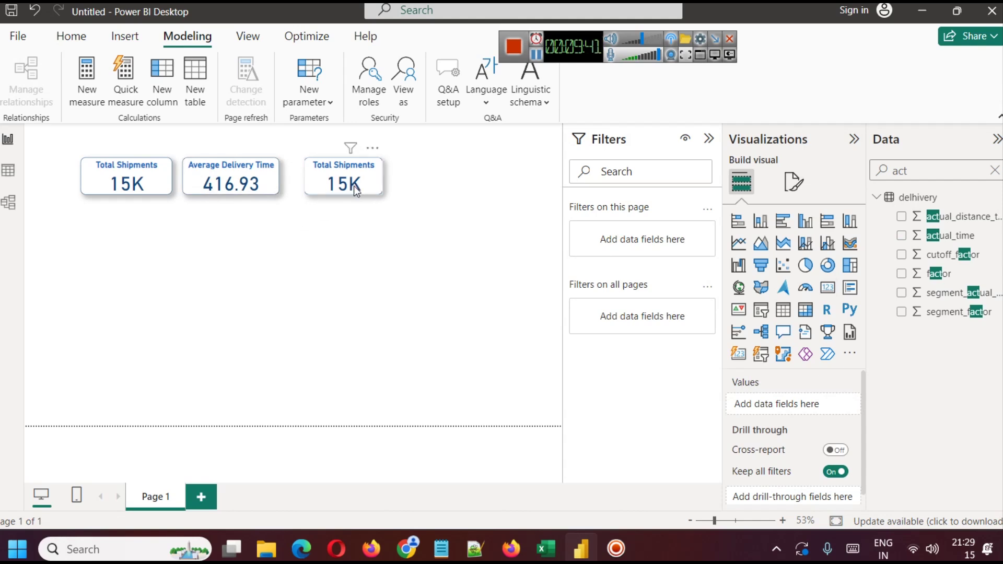
Examine the On-Time Deliveries (%) notes in Notepad, including the is_cutoff field's on-time and delayed values and the DAX formula.
key("alt+Tab")
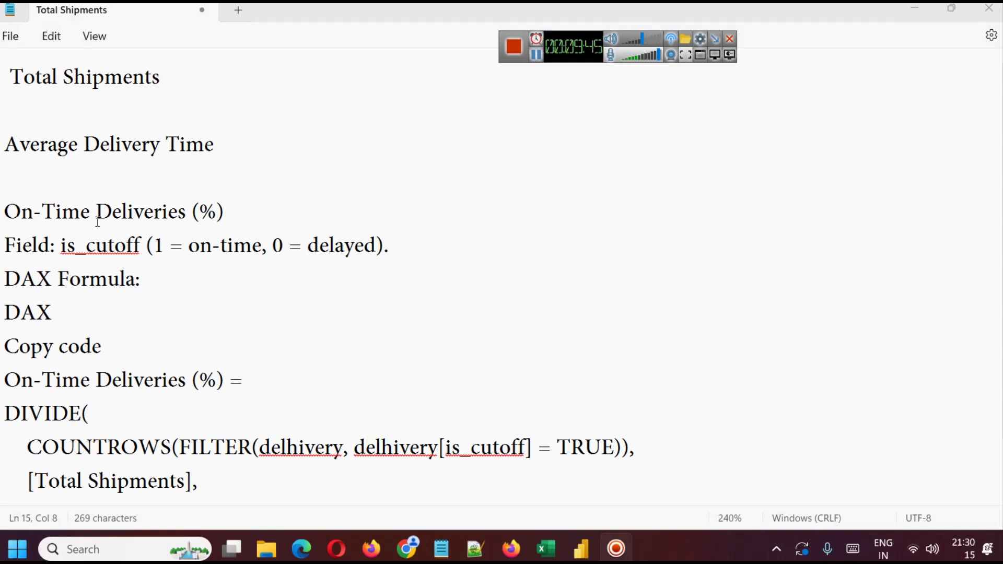
left_click_drag(223, 207, 16, 212)
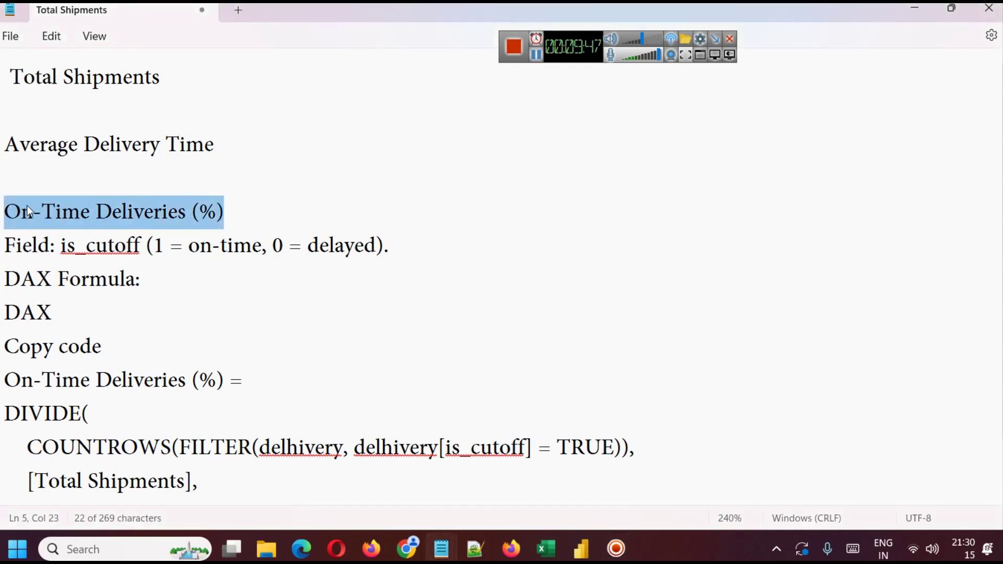
left_click(133, 246)
double_click(104, 247)
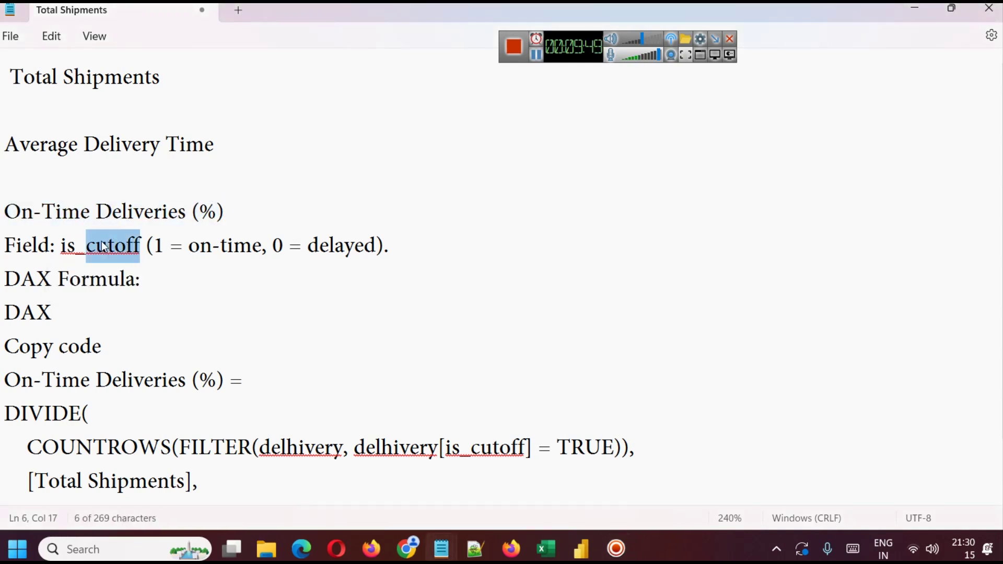
left_click(177, 257)
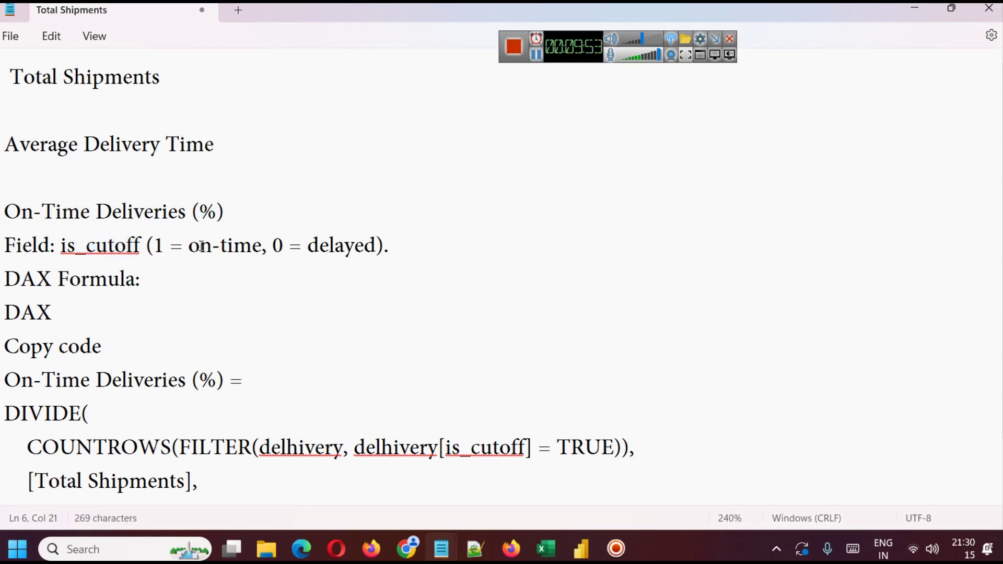
left_click_drag(267, 245, 203, 248)
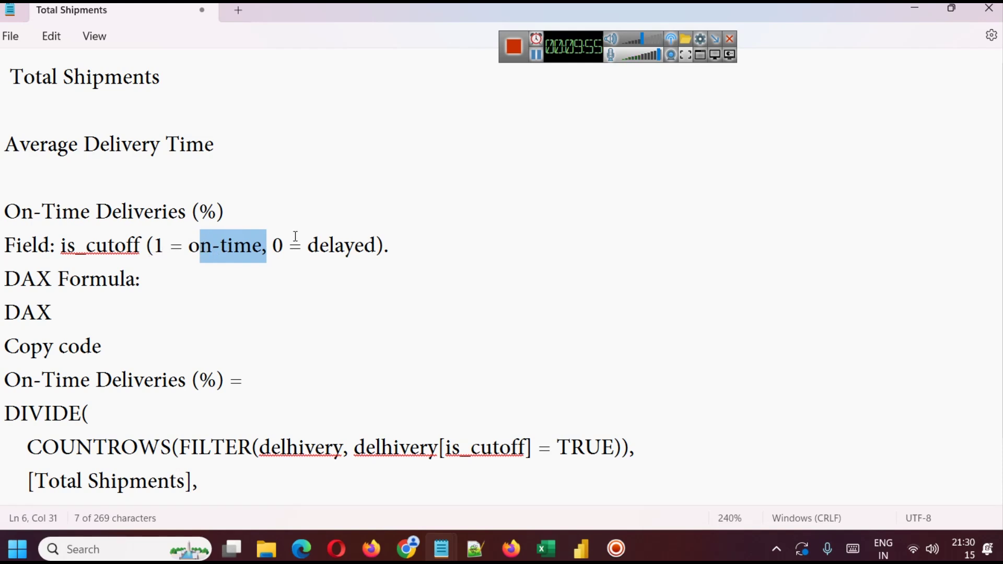
left_click(345, 244)
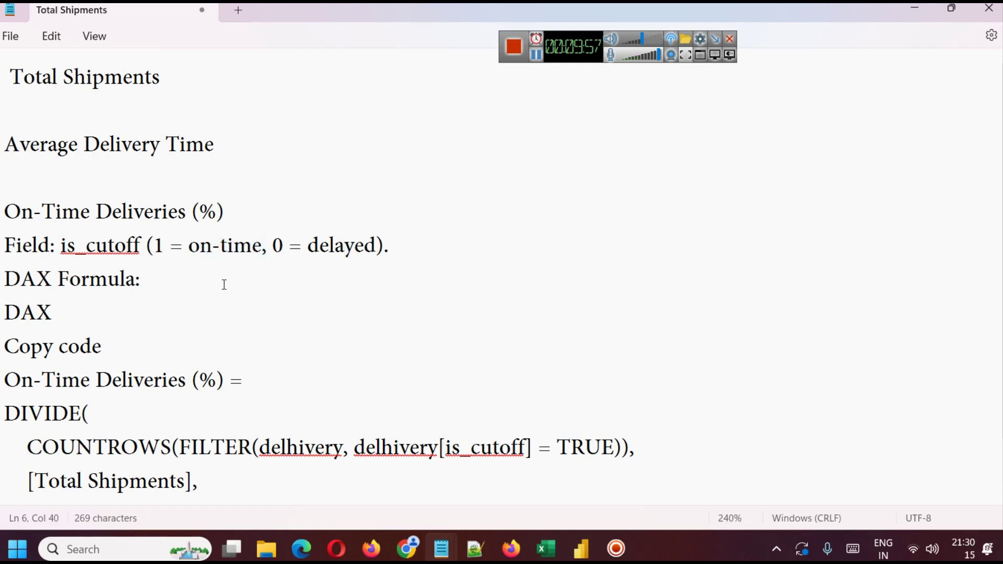
scroll(181, 254, "down", 1)
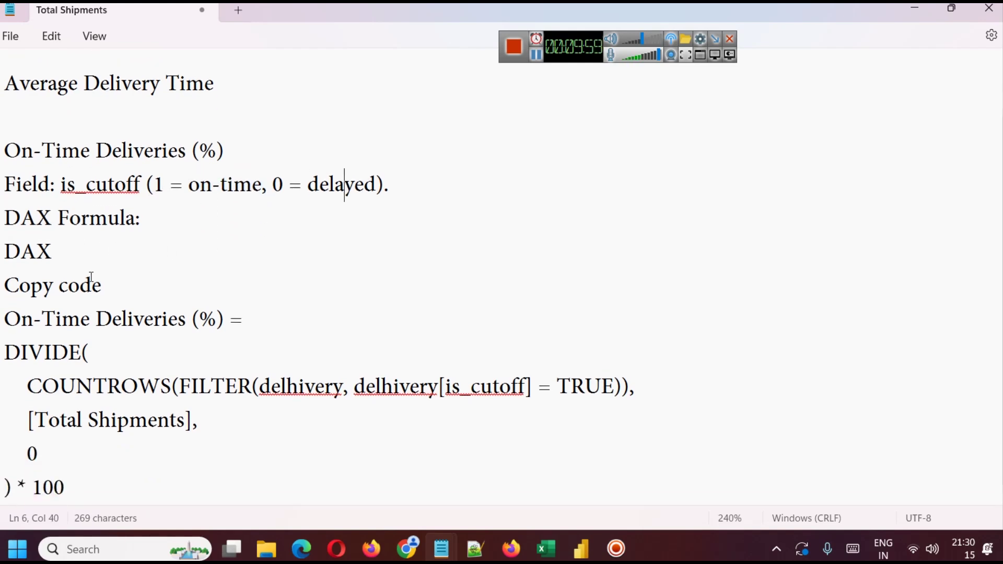
Copy the On-Time Deliveries (%) DAX formula from Notepad and paste it into a new measure in Power BI.
left_click_drag(11, 307, 118, 520)
key("ctrl+c")
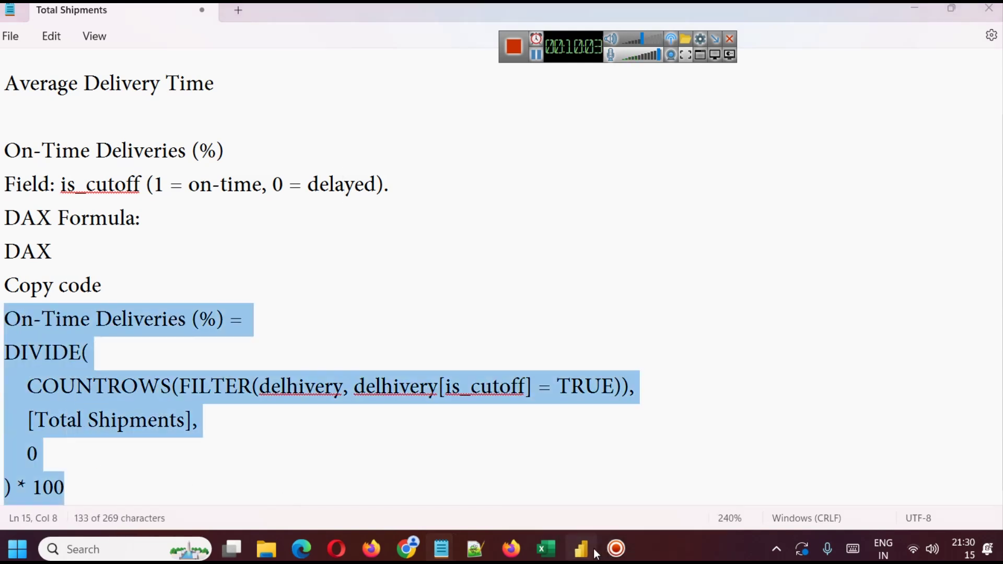
left_click(582, 549)
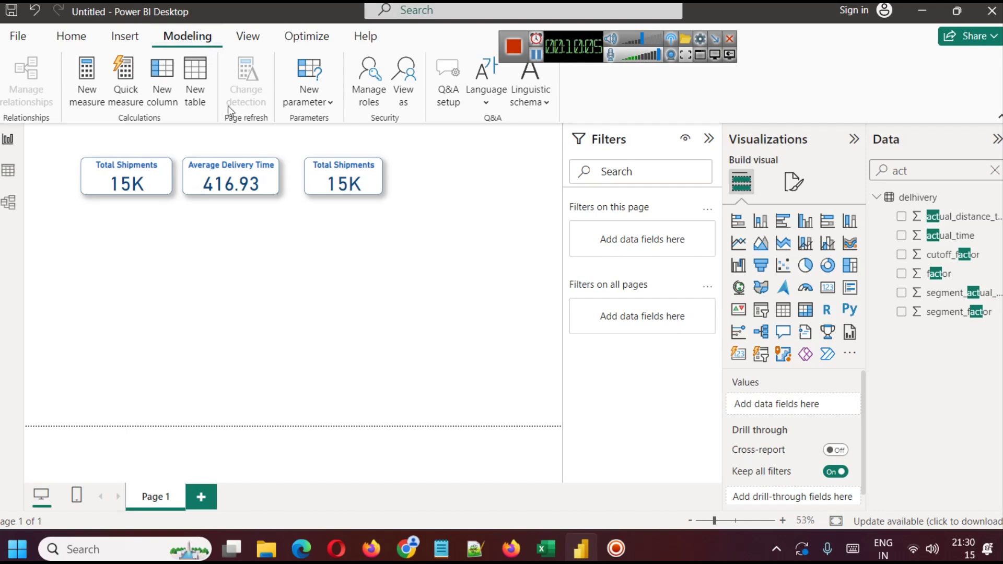
left_click(93, 90)
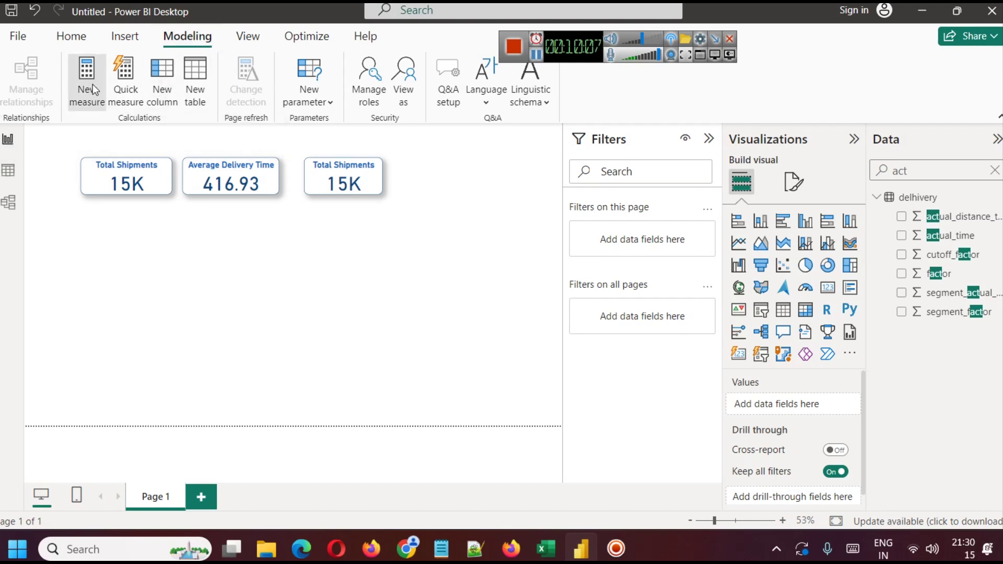
key("ctrl+v")
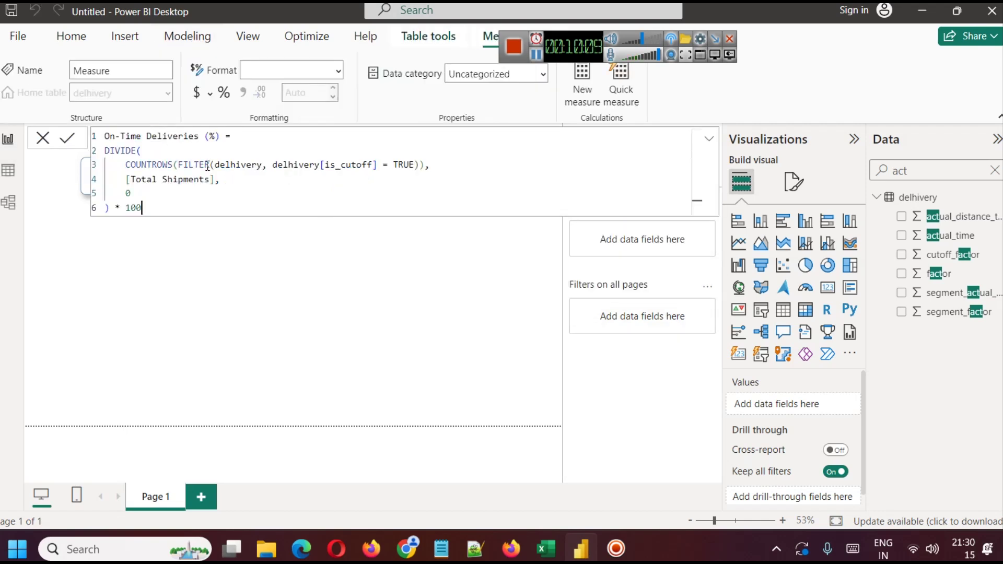
Examine the On-Time Deliveries (%) formula: its name, the DIVIDE function, the COUNTROWS(FILTER()) numerator and the [Total Shipments] denominator.
left_click_drag(222, 136, 103, 137)
left_click(233, 136)
left_click(122, 151)
double_click(123, 150)
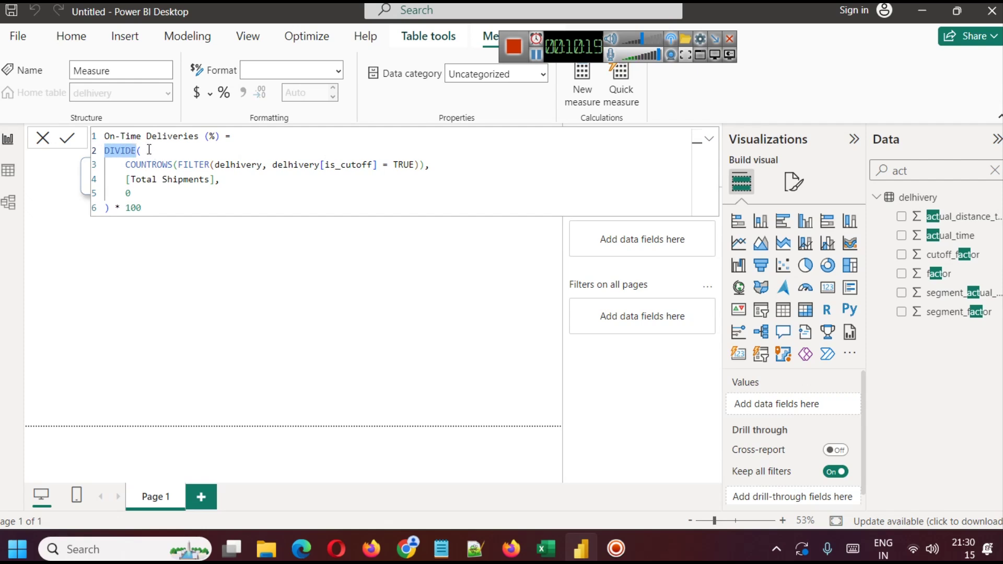
left_click_drag(125, 170, 424, 160)
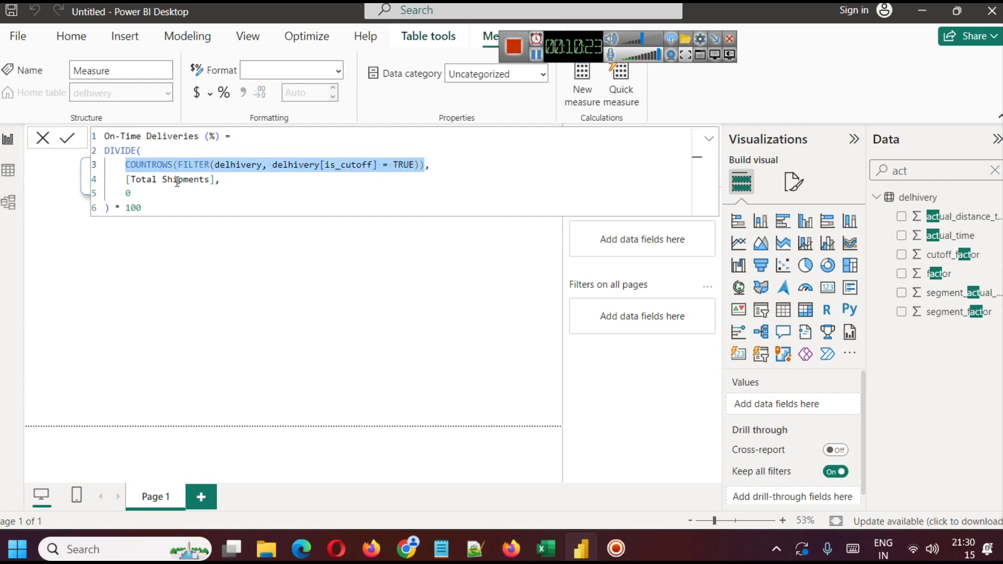
left_click_drag(125, 179, 221, 176)
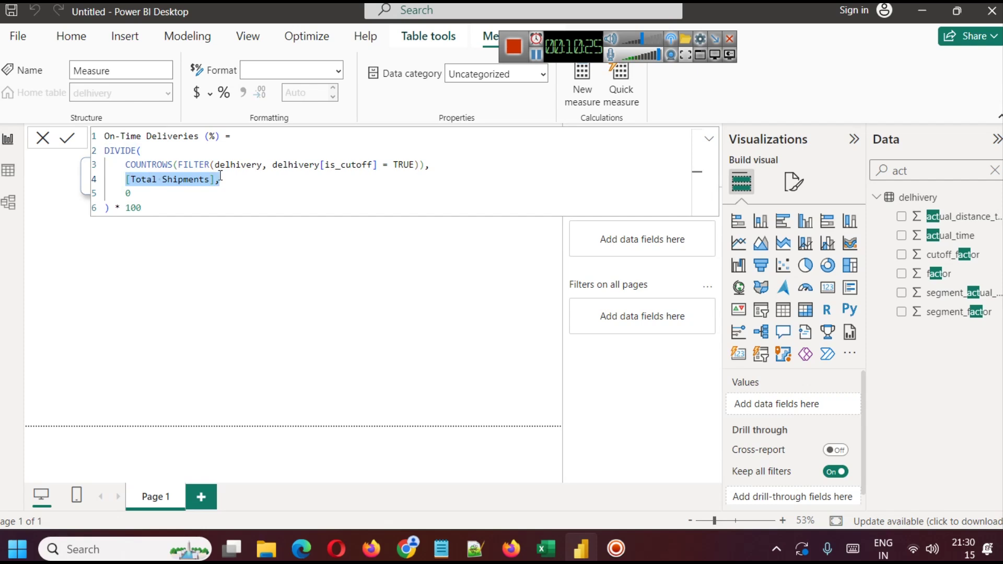
Commit the On-Time Deliveries (%) measure and clear the field search to list all fields of the delhivery table.
left_click(998, 170)
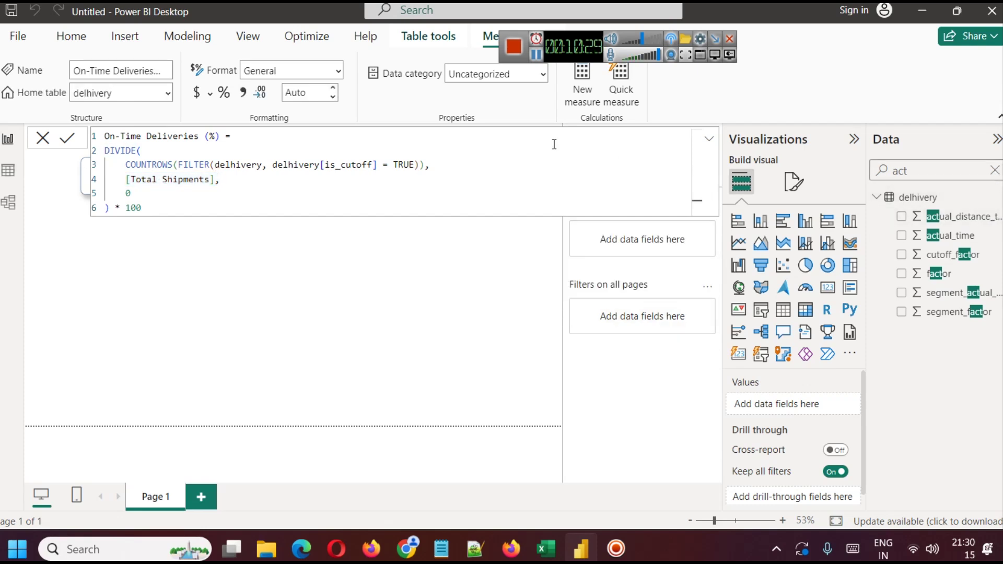
left_click(994, 171)
scroll(950, 424, "down", 3)
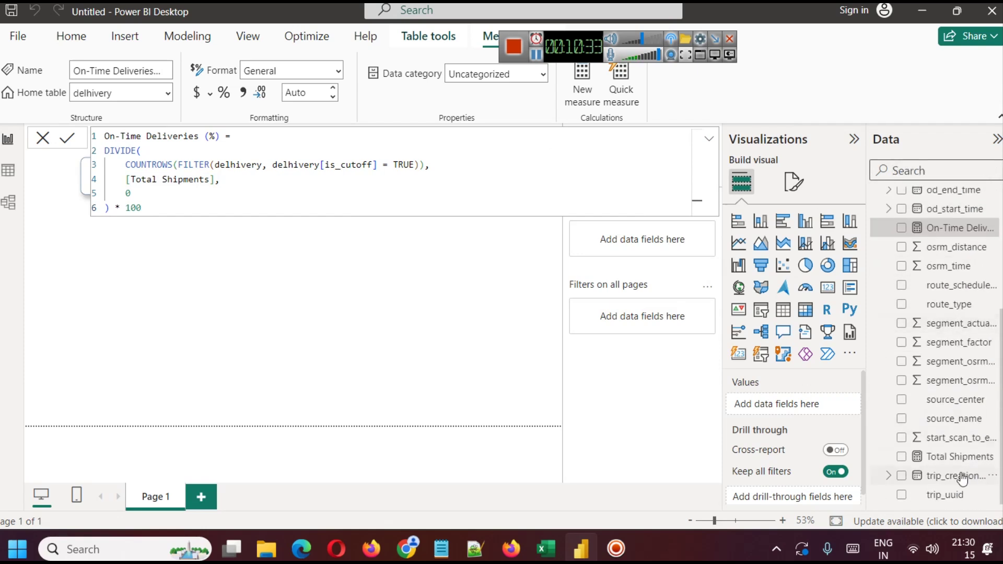
Examine the numerator's FILTER expression, covering the delhivery table, the is_cutoff column and the TRUE condition.
left_click(276, 180)
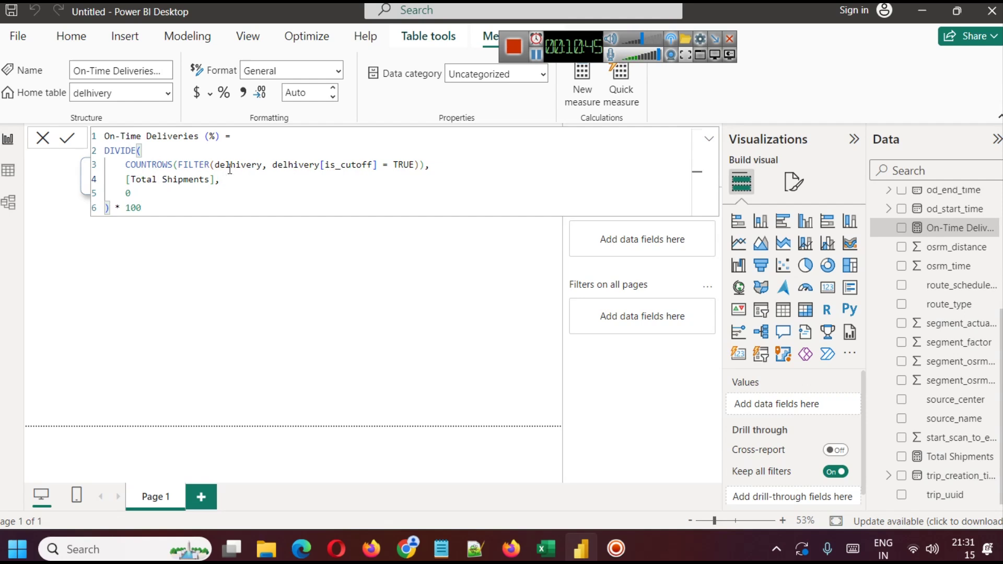
double_click(207, 165)
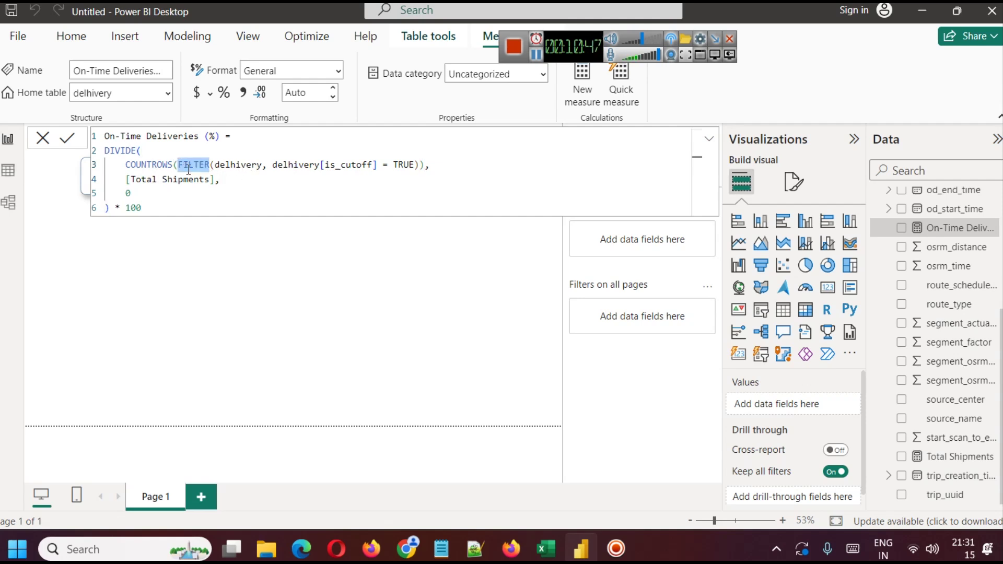
left_click(235, 165)
double_click(236, 166)
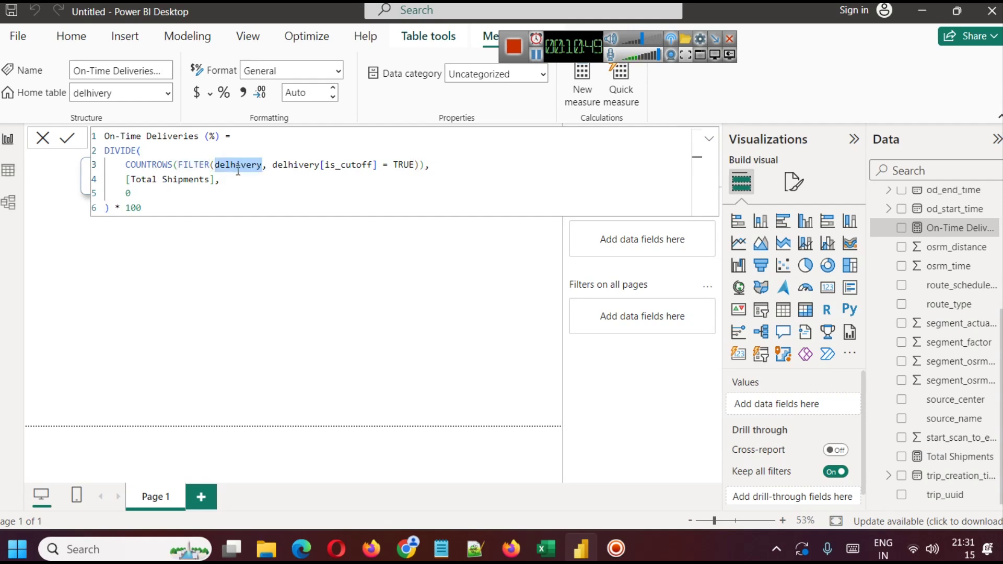
double_click(294, 165)
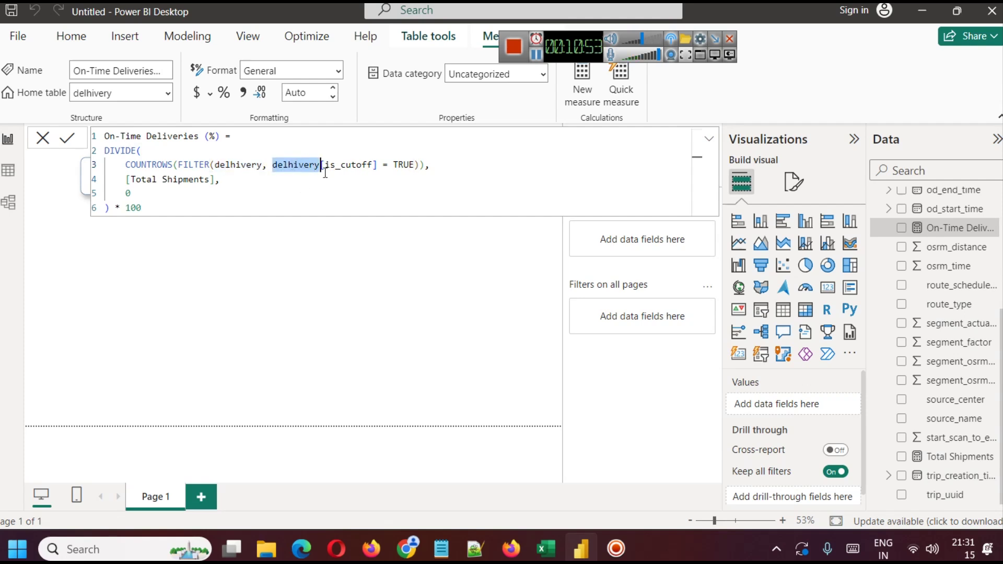
double_click(366, 165)
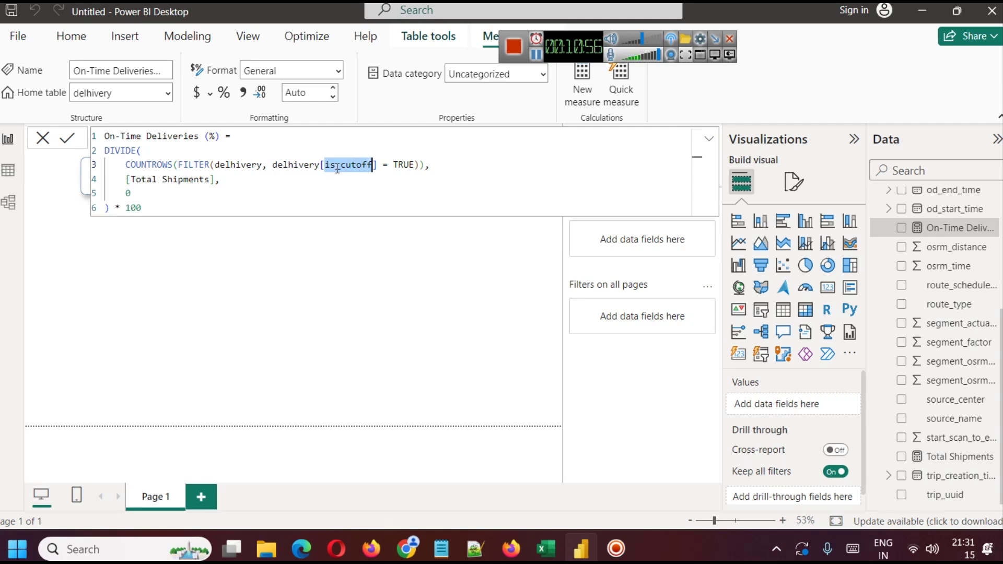
double_click(402, 164)
double_click(320, 165)
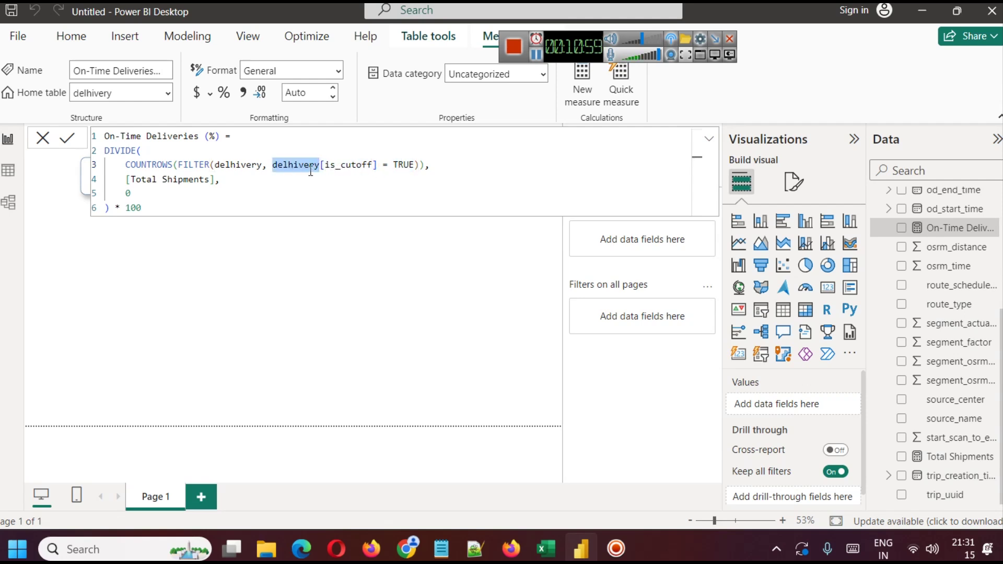
double_click(339, 165)
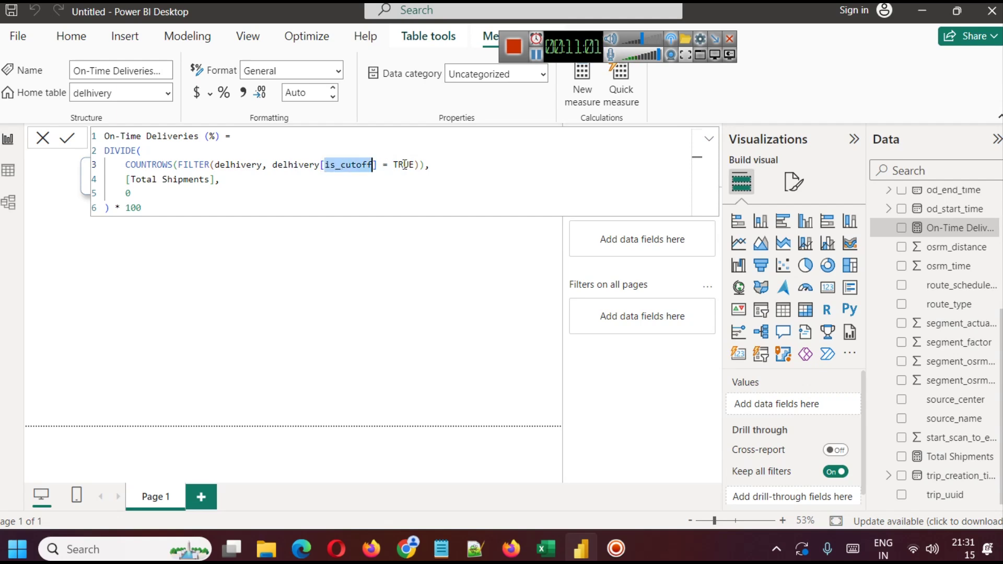
Inspect the values and data type of the is_cutoff column in the delhivery data table.
left_click(8, 169)
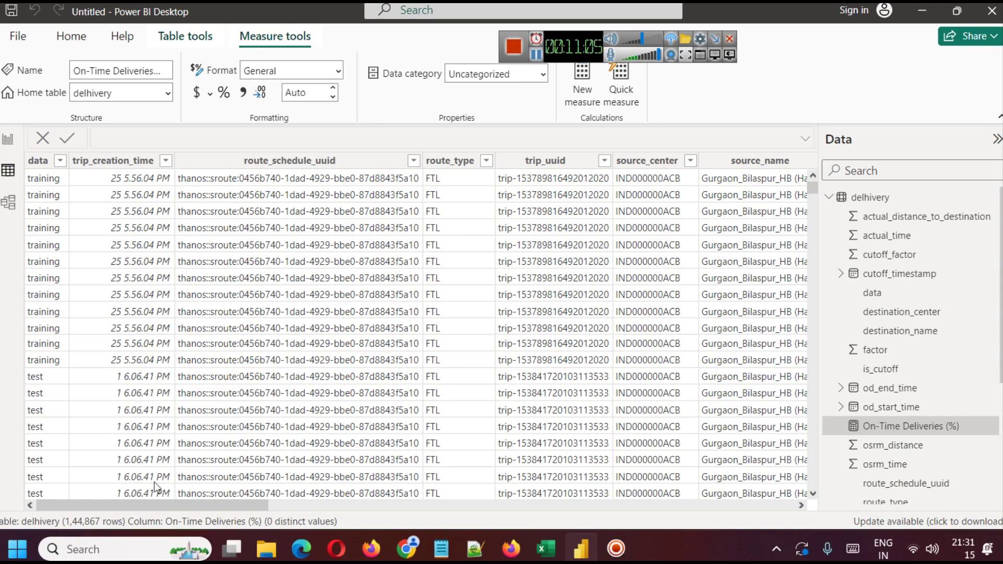
left_click_drag(185, 505, 485, 513)
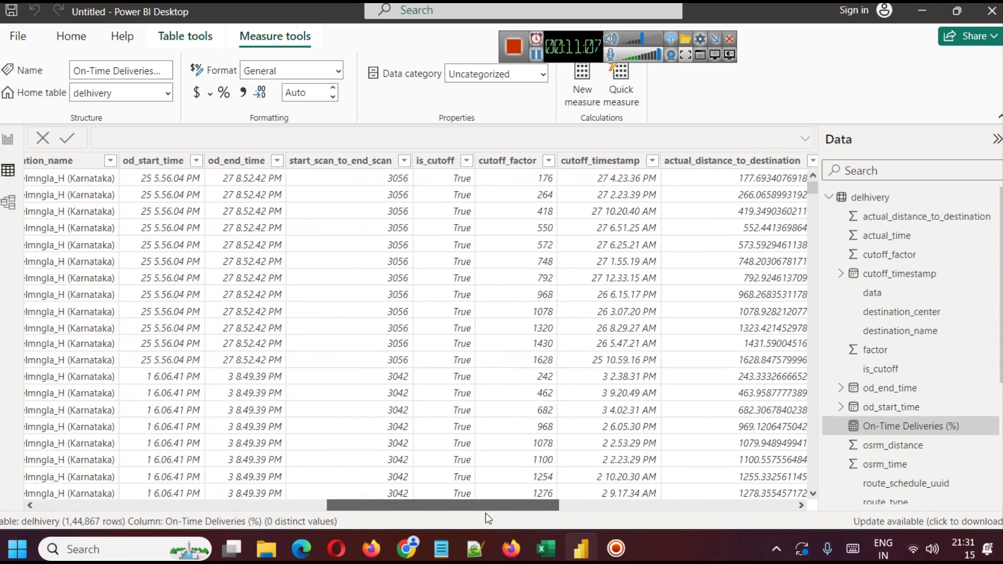
left_click(426, 165)
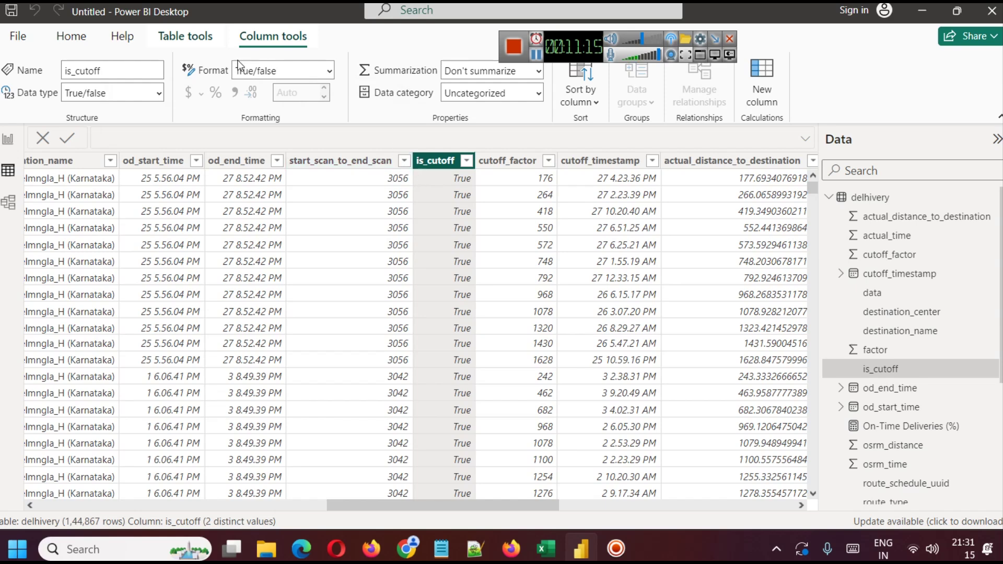
Back in the report, replace [Total Shipments] in the On-Time Deliveries (%) measure with COUNTROWS(delhivery).
left_click(7, 140)
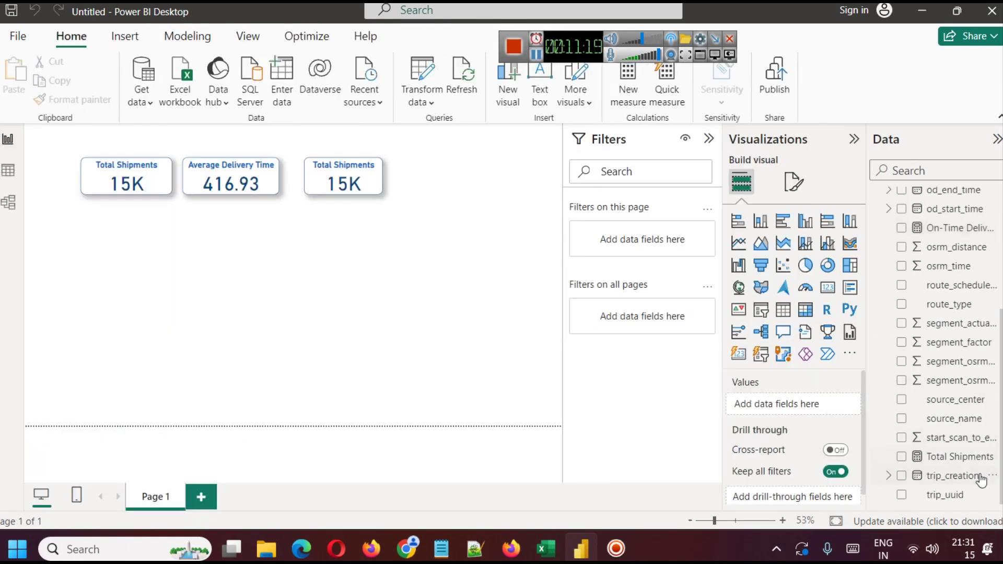
scroll(950, 460, "up", 3)
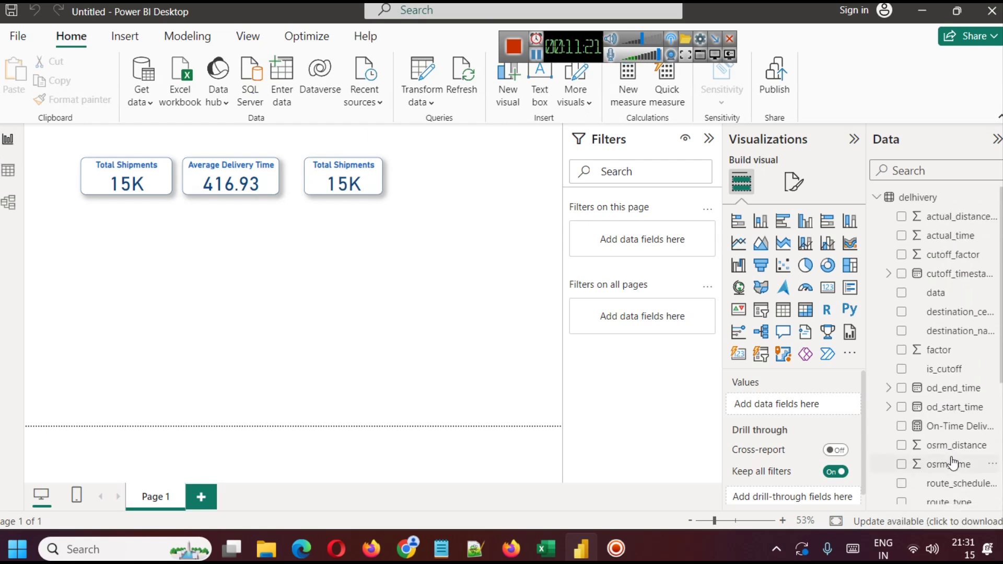
left_click(960, 426)
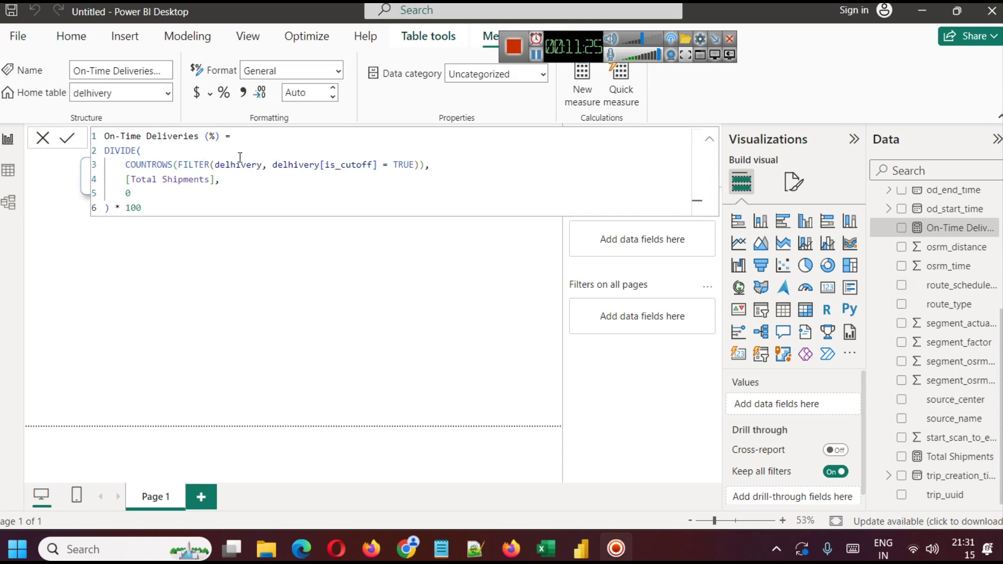
left_click(142, 179)
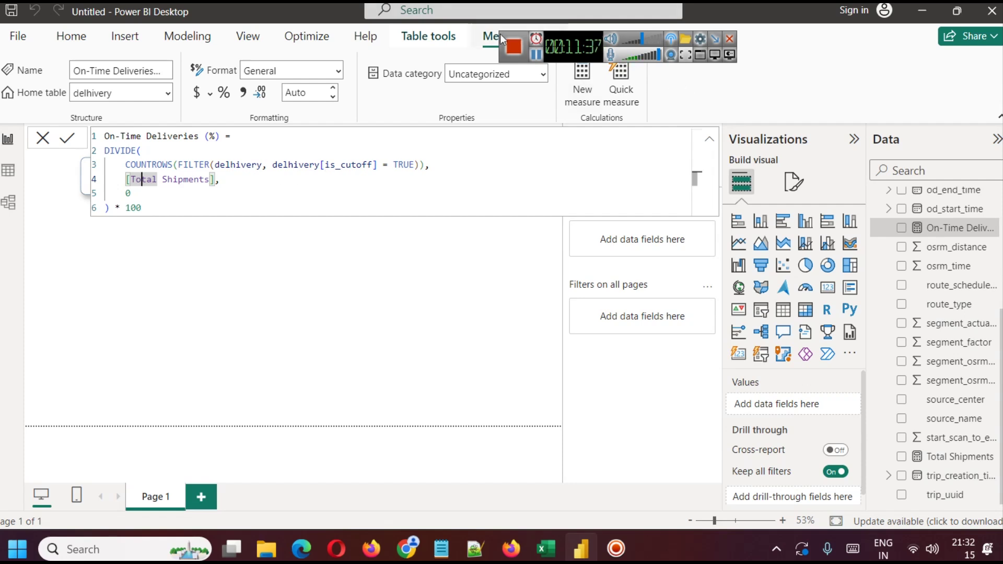
left_click(130, 181)
left_click_drag(216, 180, 133, 181)
type("COUNTROWS(delhivery)")
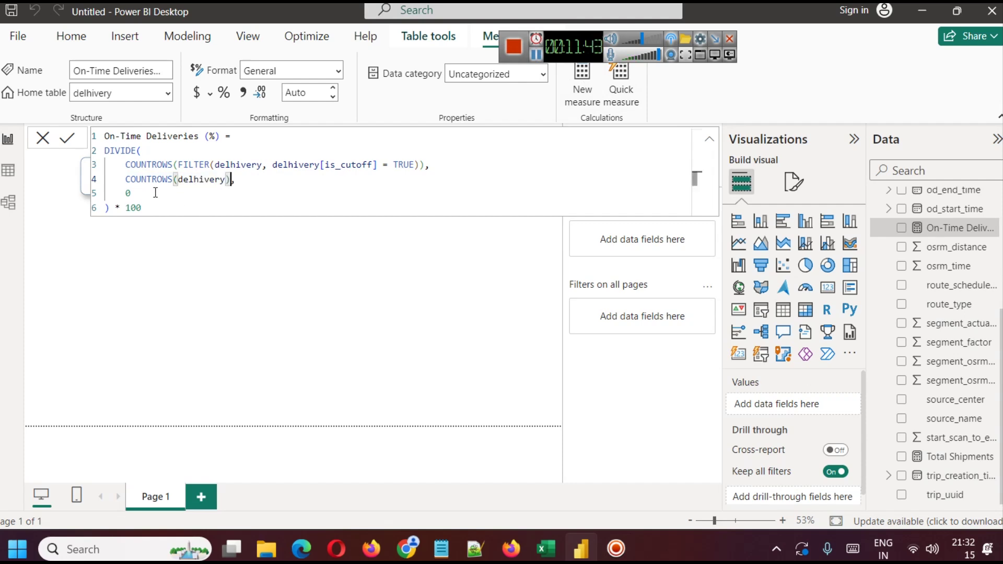
Retype DIVIDE's opening parenthesis to bring up the function's syntax hint and review its numerator, denominator and alternate result arguments.
key("Down")
left_click(204, 179)
left_click(190, 201)
left_click(130, 194)
left_click(538, 62)
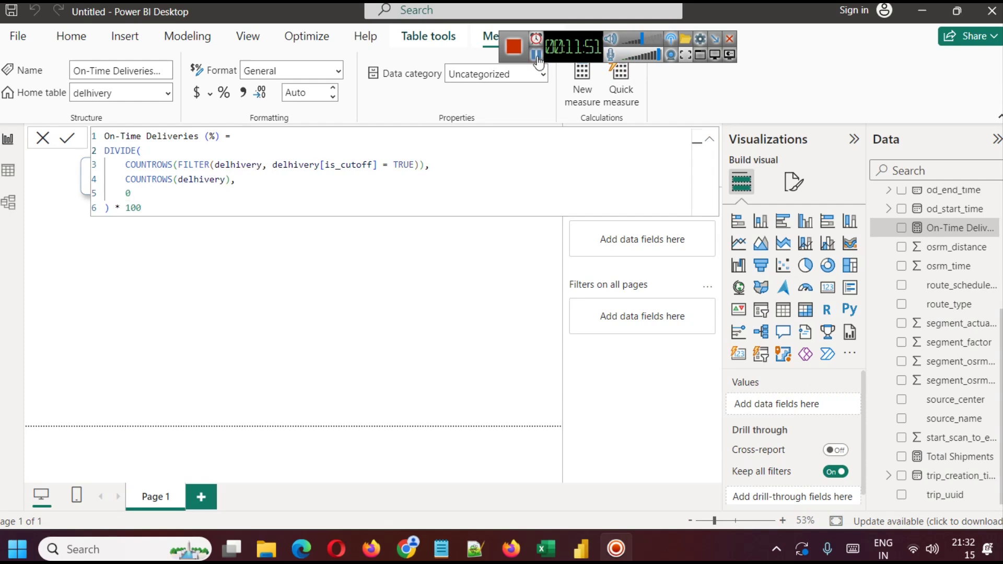
left_click(148, 152)
key("BackSpace")
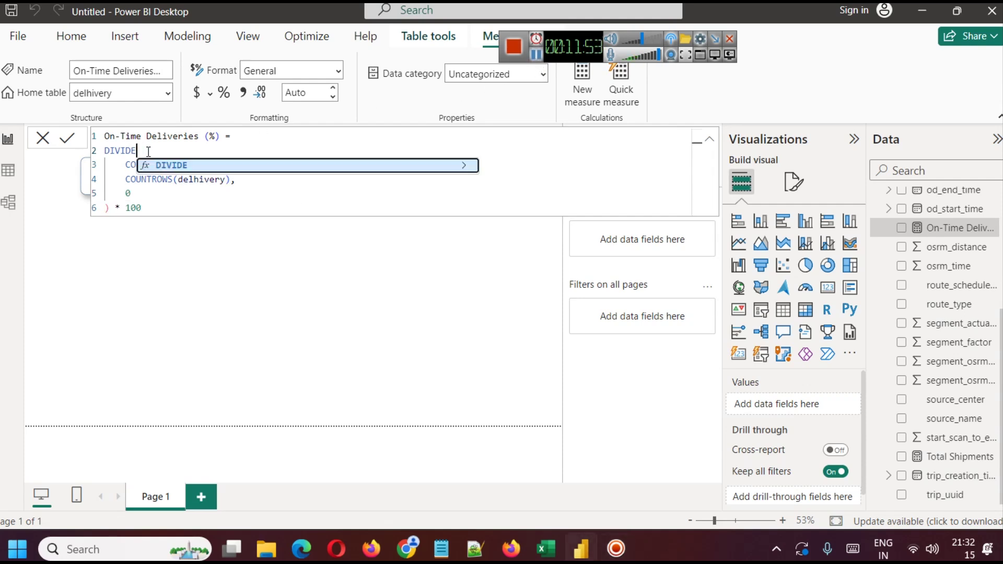
type("(")
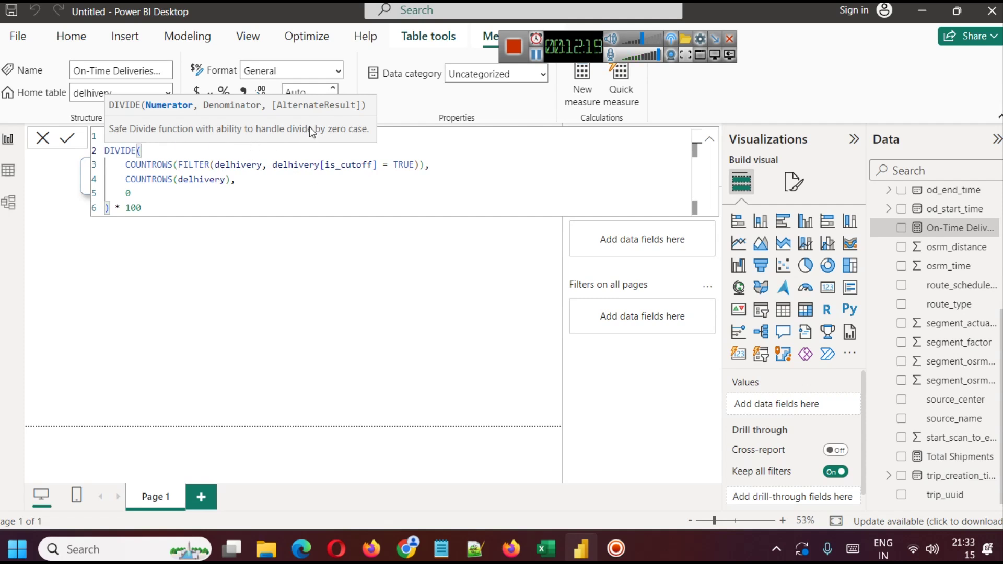
Commit the edited On-Time Deliveries (%) formula, keeping 0 as the alternate result and the multiplication by 100.
left_click(144, 191)
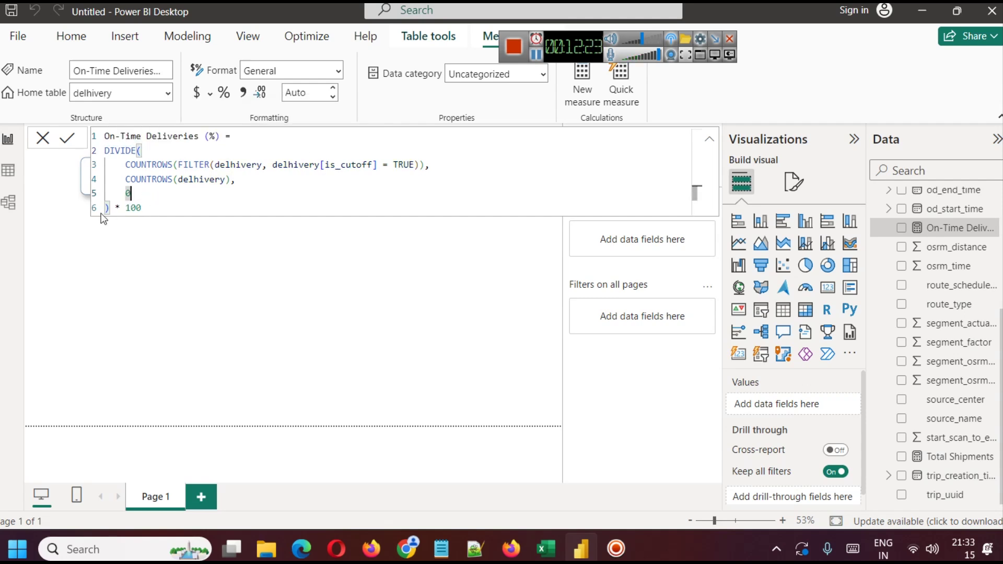
left_click(169, 207)
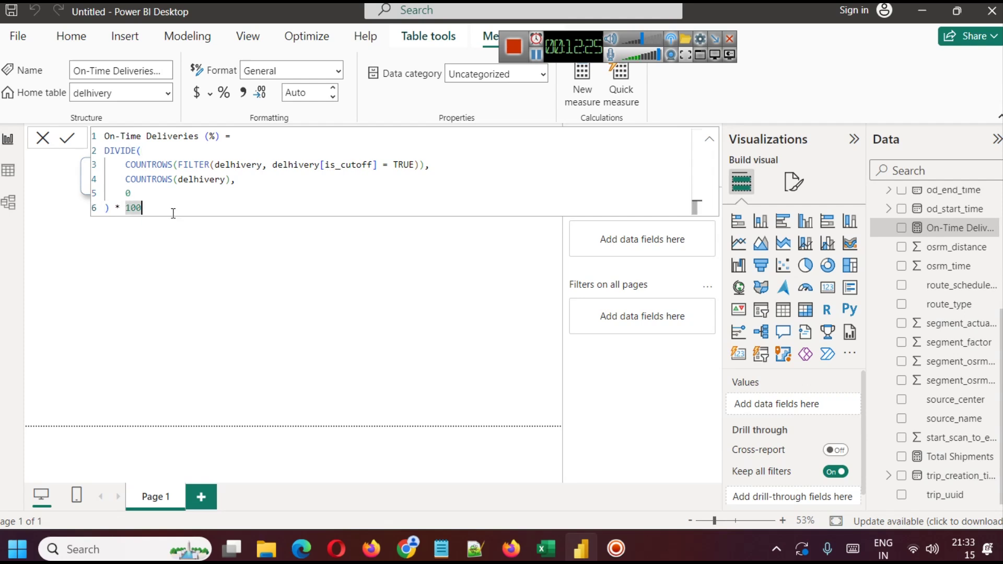
key("Return")
left_click(291, 239)
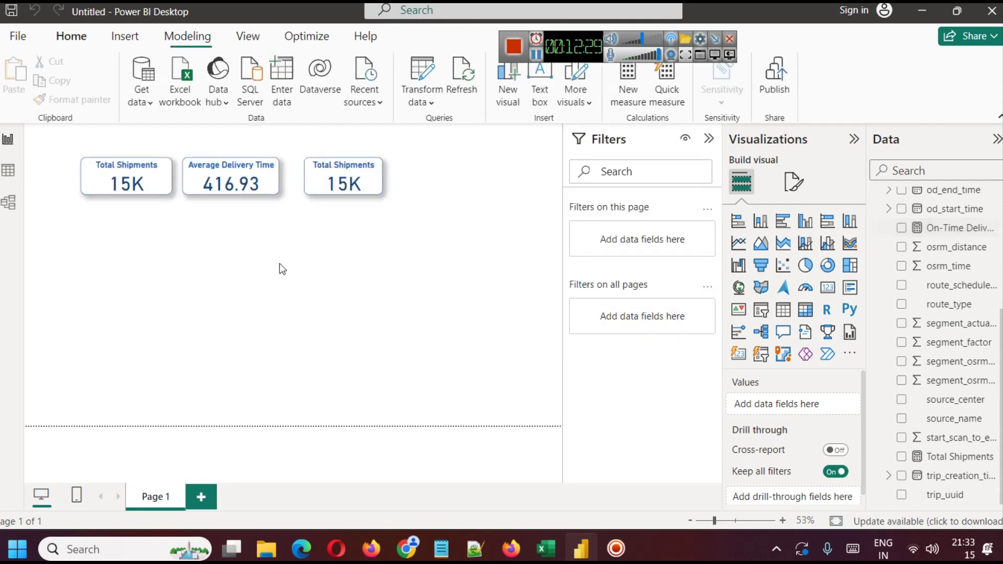
Replace the Total Shipments field in the third card with the On-Time Deliveries (%) measure.
left_click(344, 187)
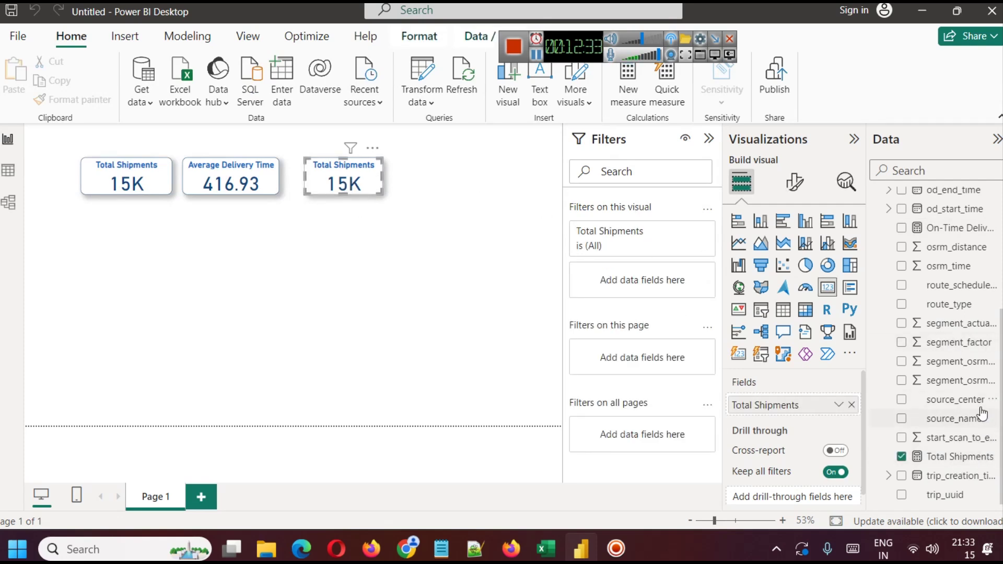
scroll(976, 413, "up", 3)
mouse_move(967, 389)
left_mouse_down()
mouse_move(899, 408)
mouse_move(956, 416)
mouse_move(962, 398)
mouse_move(786, 404)
mouse_move(797, 407)
left_mouse_up()
left_click(852, 405)
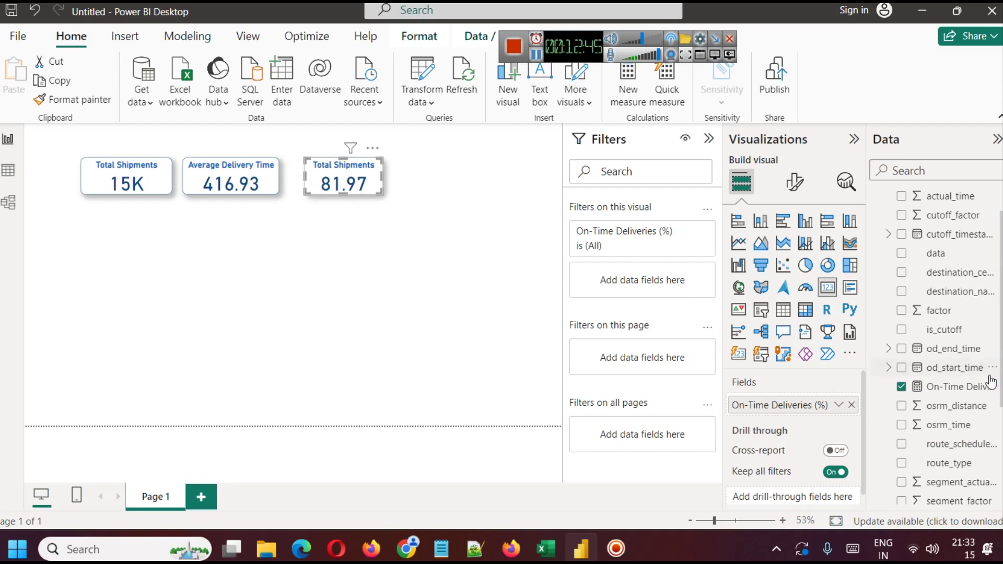
Copy the name On-Time Deliveries (%) from the third card's field without renaming it.
left_click(956, 387)
left_click(837, 405)
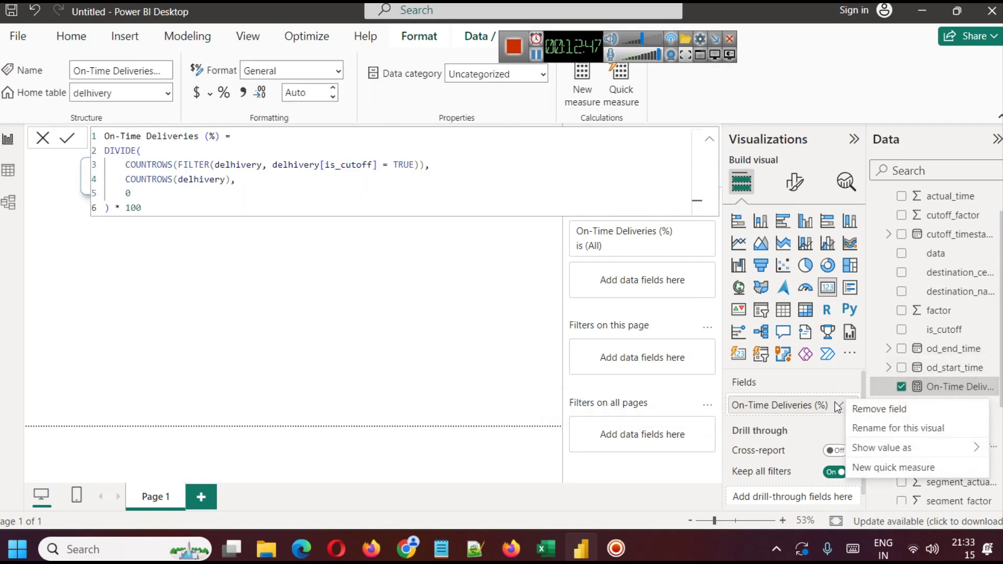
left_click(866, 430)
key("ctrl+c")
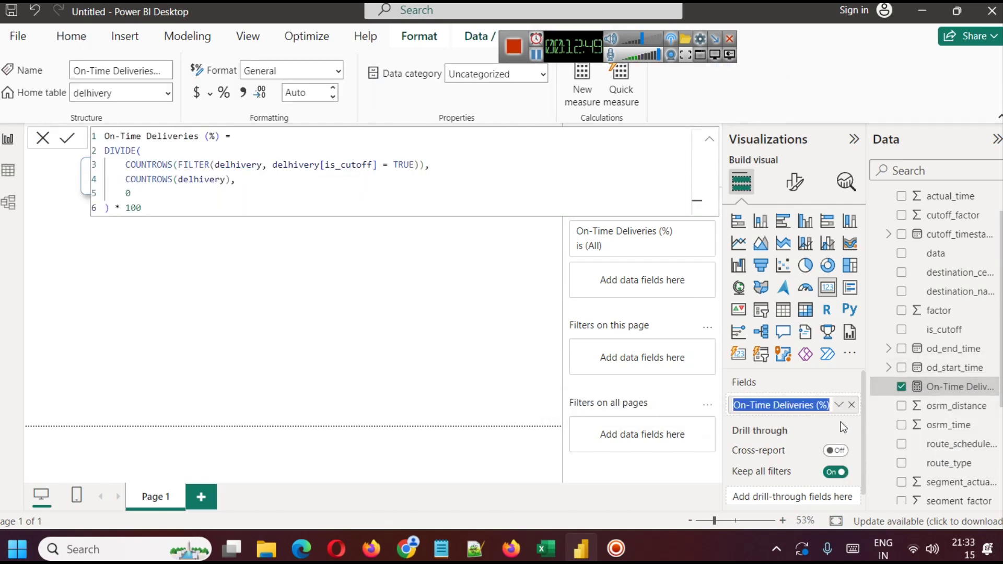
left_click(379, 305)
Set the third card's title text to On-Time Deliveries (%) using the copied name.
left_click(342, 185)
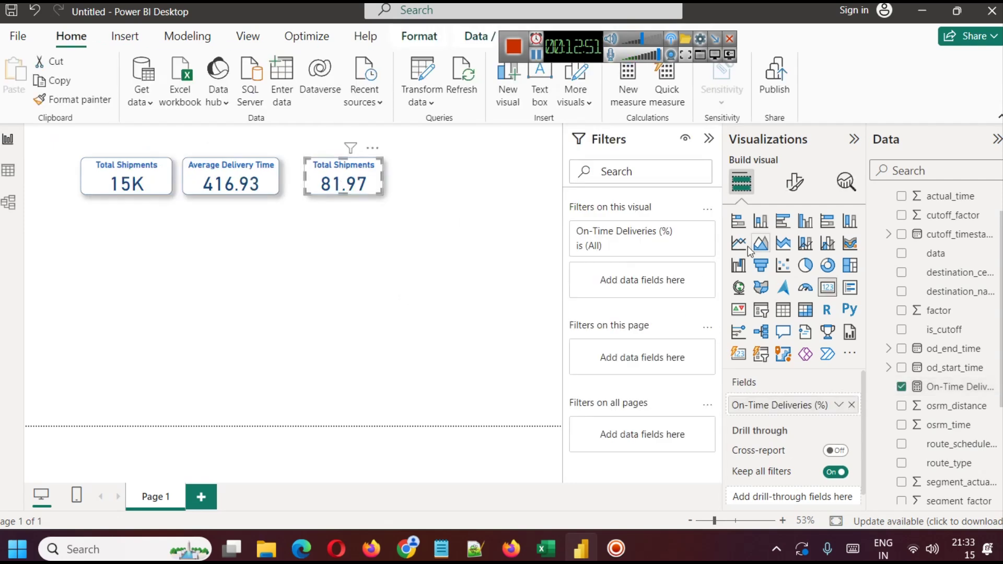
left_click(791, 183)
left_click(794, 253)
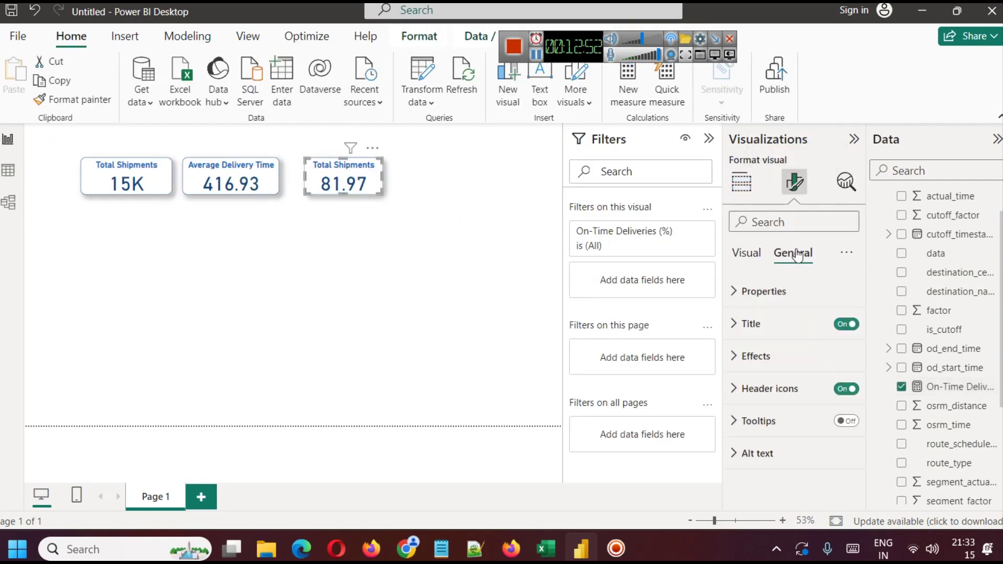
left_click(778, 326)
left_click(782, 403)
key("ctrl+a")
key("ctrl+v")
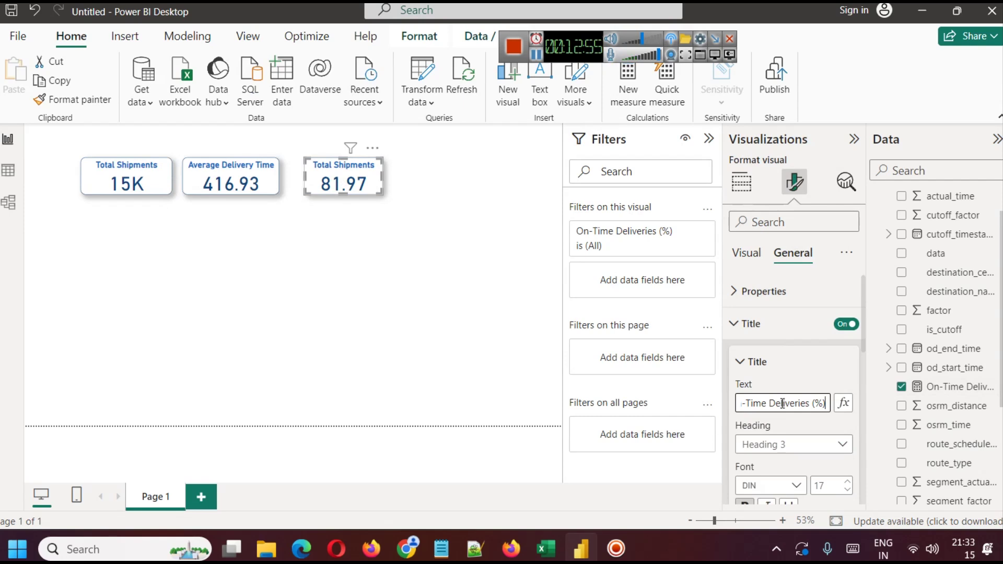
left_click(413, 272)
Widen the On-Time Deliveries (%) card toward the right so its title fits on one line.
left_click(361, 183)
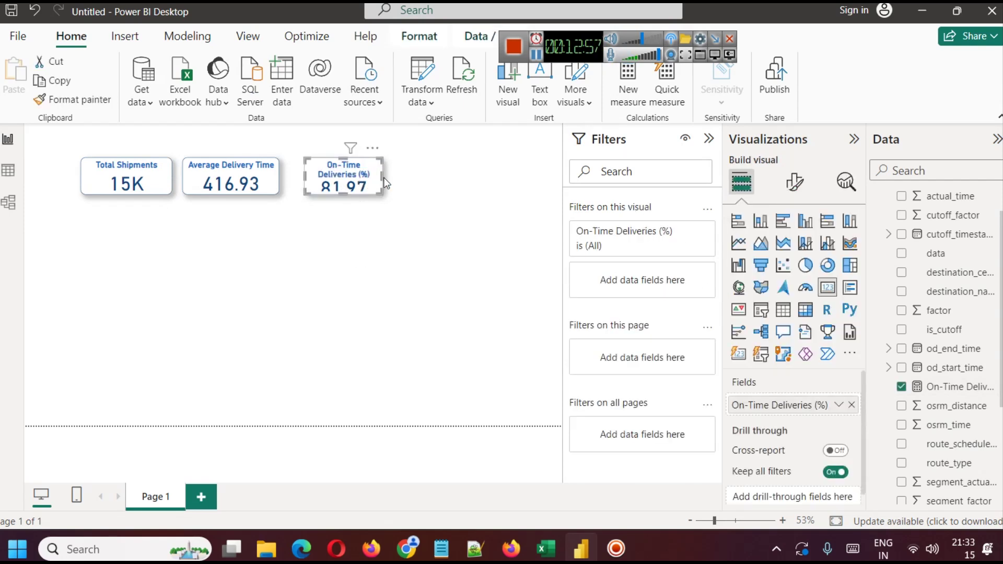
left_click_drag(385, 183, 399, 175)
left_click(380, 231)
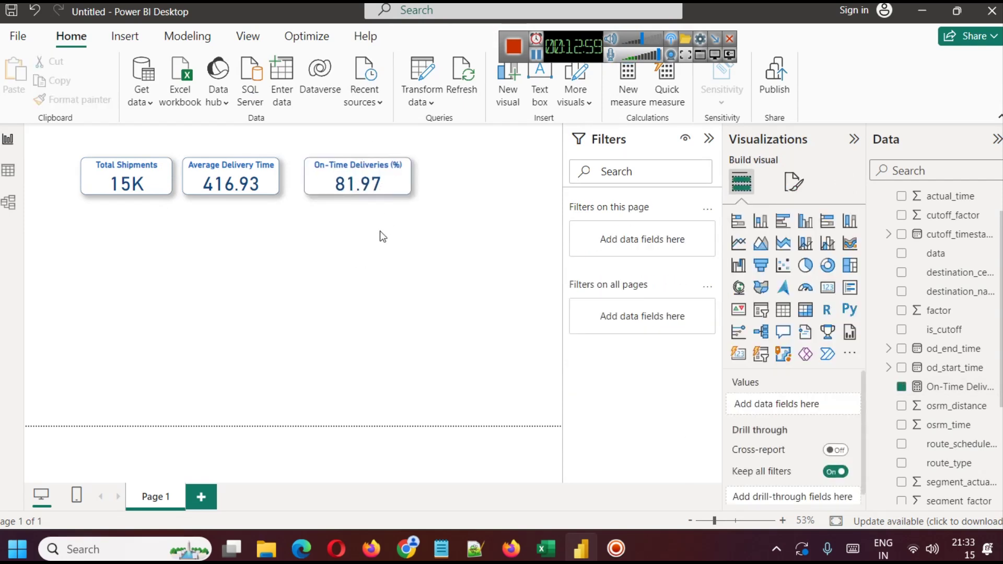
Widen the Total Shipments card slightly by extending its left edge outward.
left_click(393, 175)
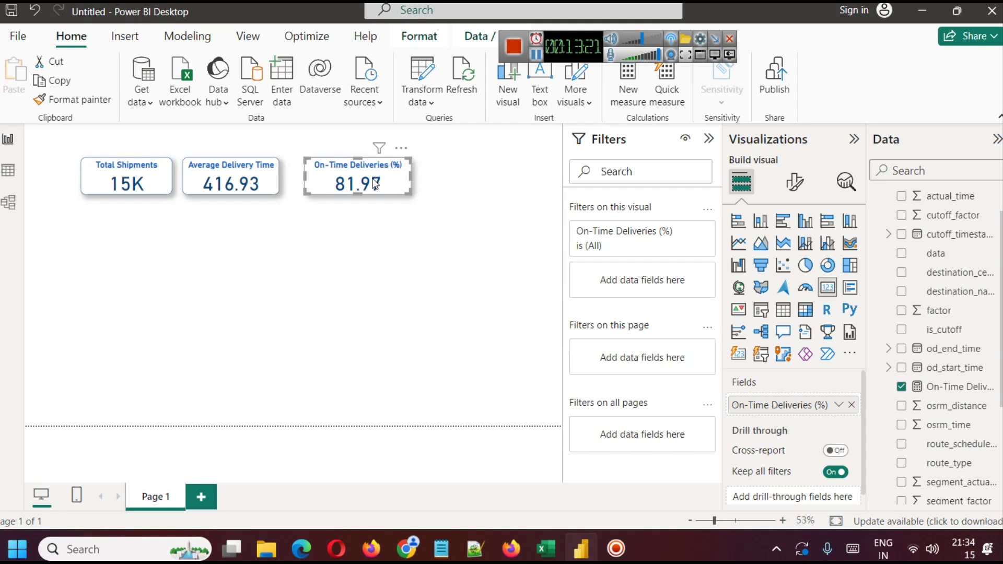
left_click(86, 175)
left_click_drag(79, 175, 71, 173)
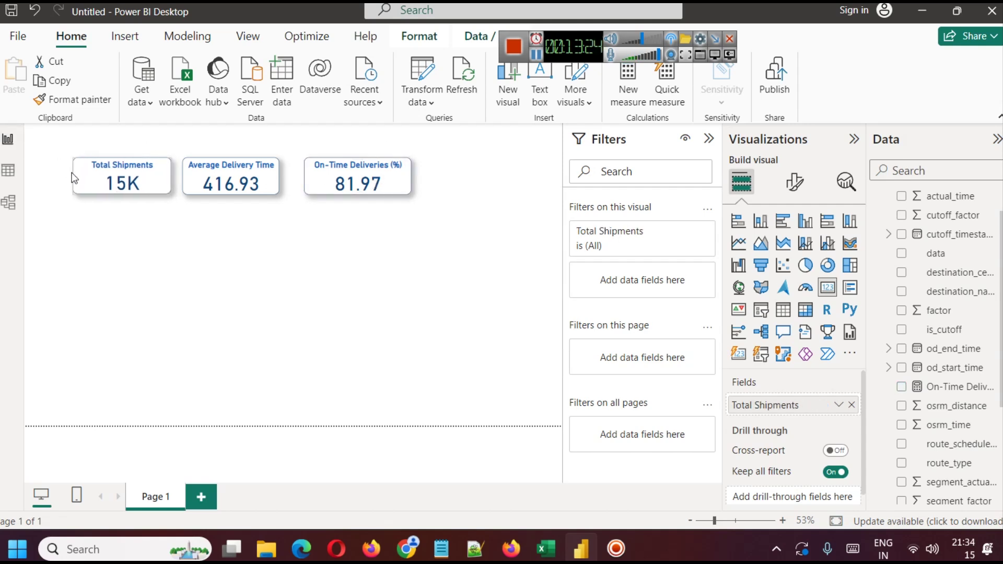
left_click(174, 224)
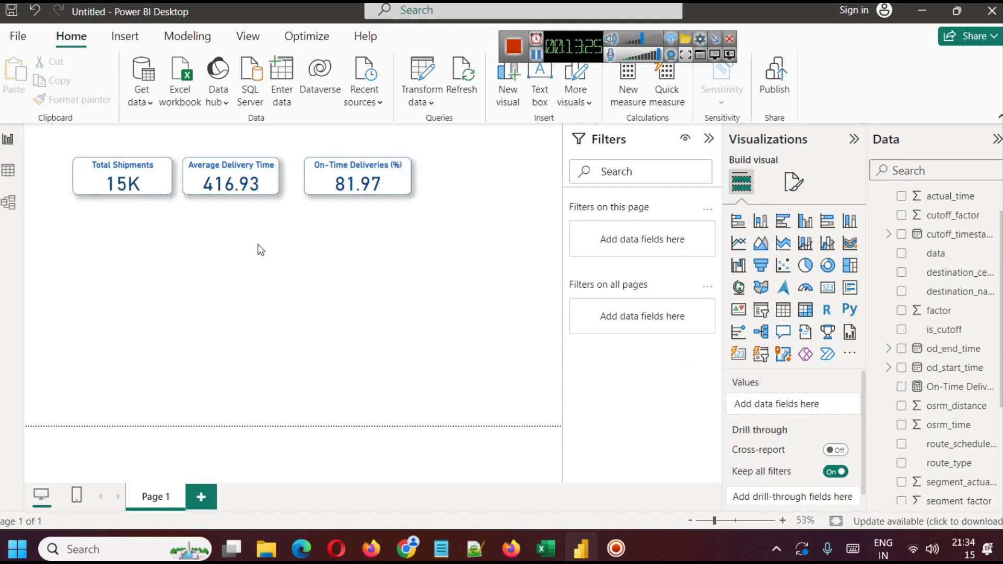
Format the On-Time Deliveries (%) measure as Percentage with 2 decimal places.
left_click(380, 181)
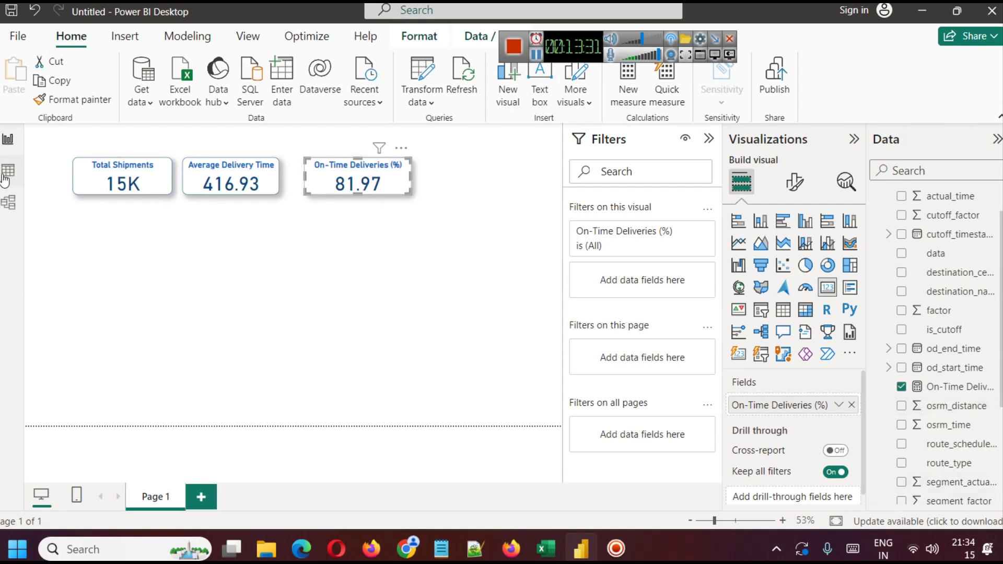
left_click(961, 389)
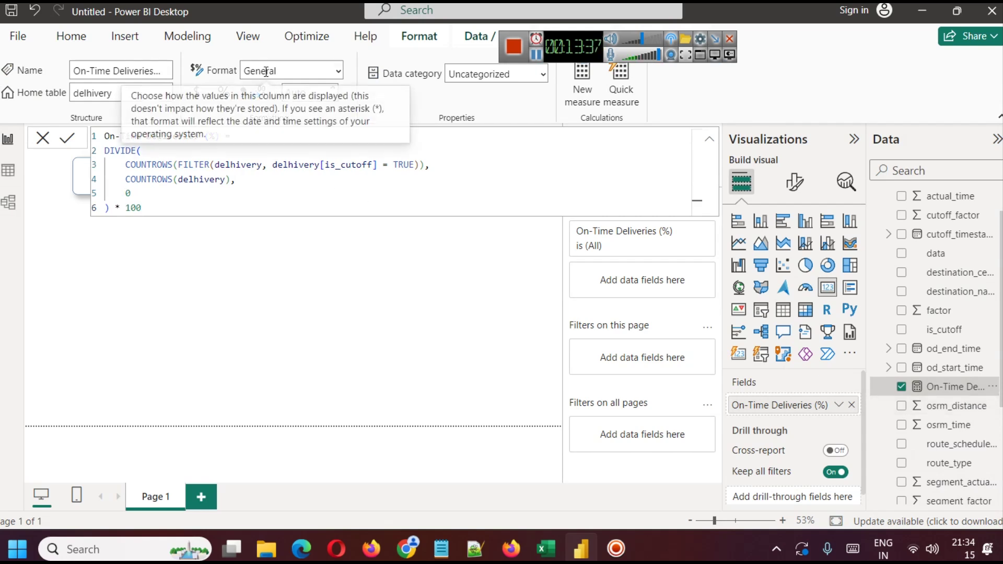
left_click(272, 273)
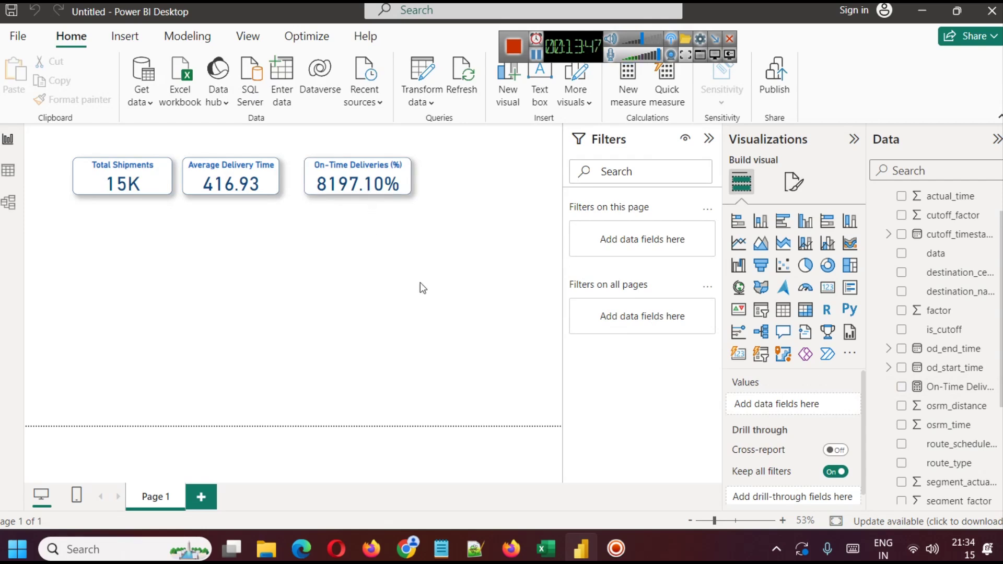
Remove the * 100 multiplier from the end of the On-Time Deliveries (%) measure's formula and commit it.
left_click(942, 389)
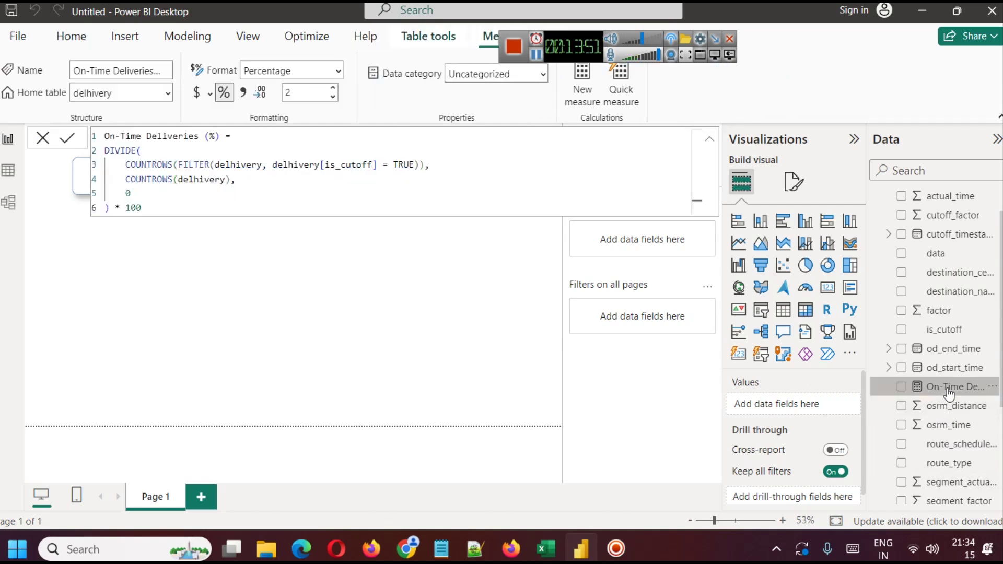
key("BackSpace")
key("BackSpace")
key("BackSpace")
key("BackSpace")
key("BackSpace")
key("BackSpace")
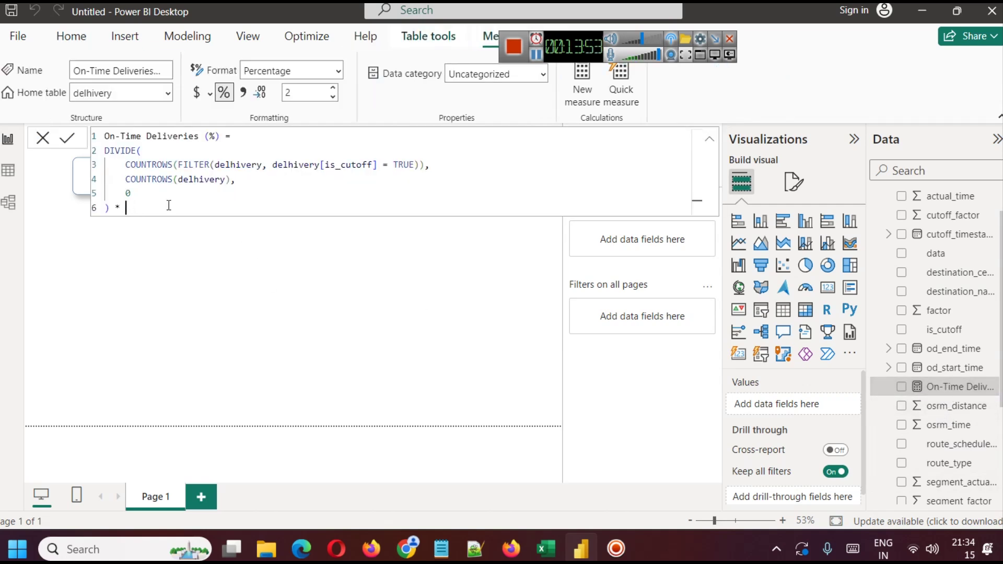
left_click(64, 140)
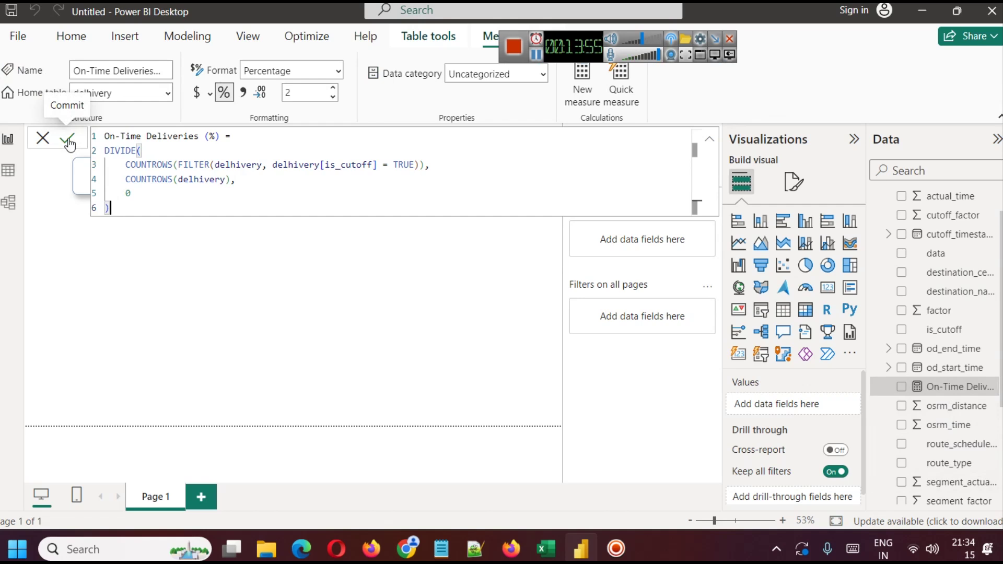
Move the On-Time Deliveries (%) card closer to the Average Delivery Time card, keeping it in the same row.
left_click(216, 290)
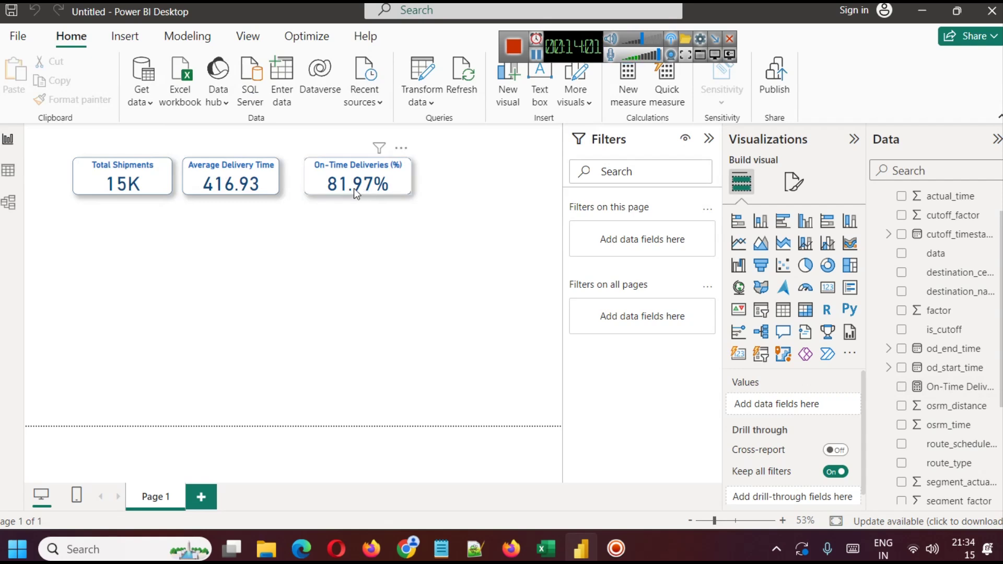
left_click_drag(354, 181, 343, 181)
left_click(282, 257)
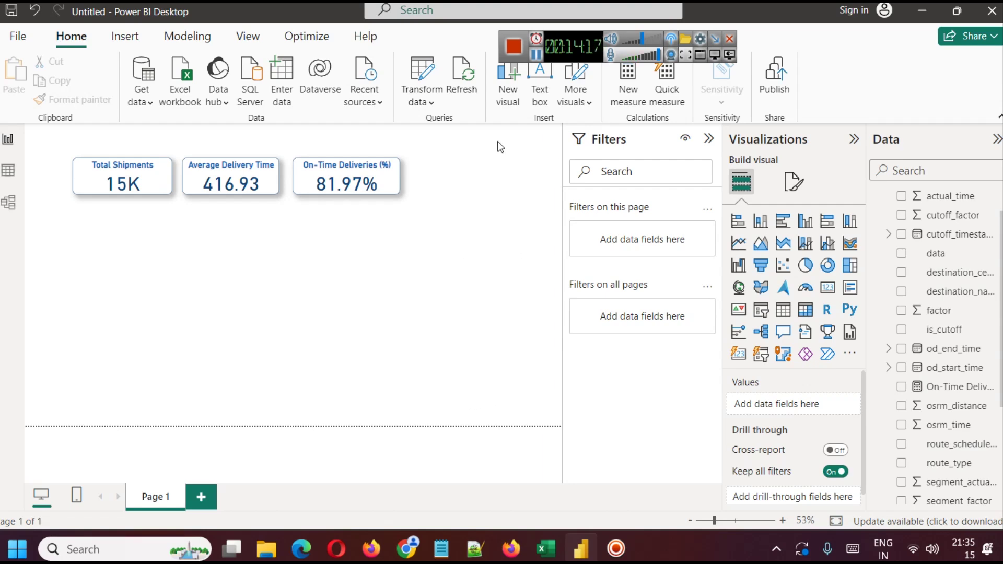
Switch to the Total Shipments notes in Notepad and add the Delayed Shipments (%) description and DAX formula below the On-Time Deliveries (%) formula.
left_click(536, 54)
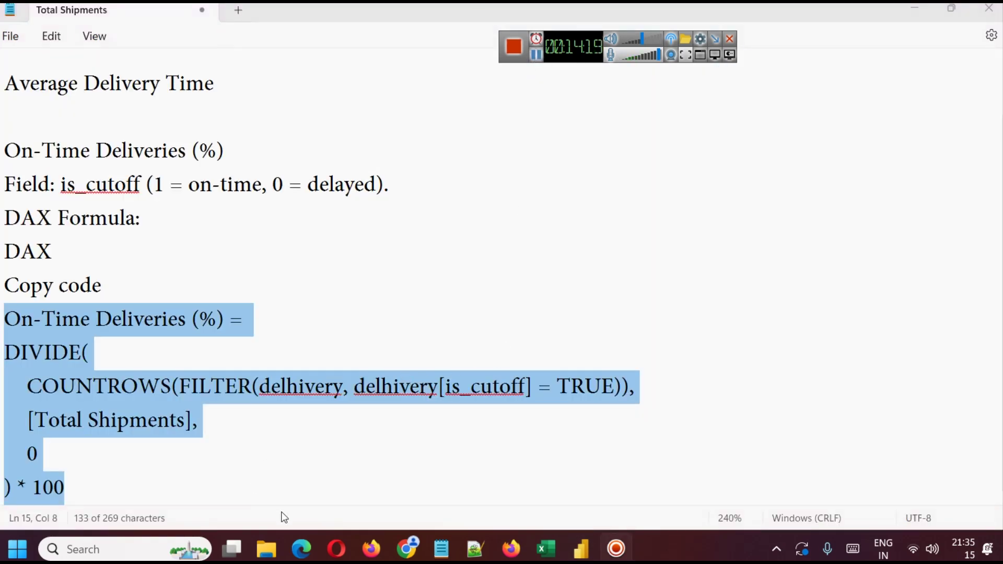
left_click(283, 484)
key("Return")
key("Return")
key("Return")
key("Return")
key("Return")
left_click(177, 410)
type("Delayed Shipments (%) Field: is_cutoff (1 = on-time, 0 = delayed). DAX Formula: DAX Copy code Delayed Shipments (%) = DIVIDE(     COUNTROWS(FILTER(delhivery, delhivery[is_cutoff] = FALSE)),     [Total Shipments],     0 ) * 100")
Review the Delayed Shipments (%) notes and copy the full DAX formula, from the measure name through * 100.
scroll(195, 397, "down", 1)
scroll(196, 397, "up", 2)
scroll(196, 397, "down", 2)
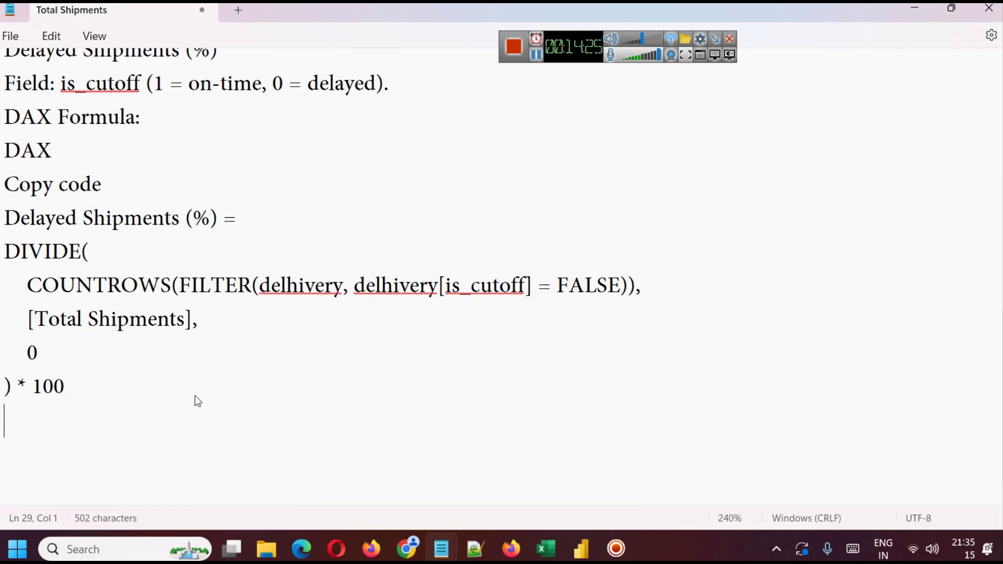
scroll(204, 397, "up", 3)
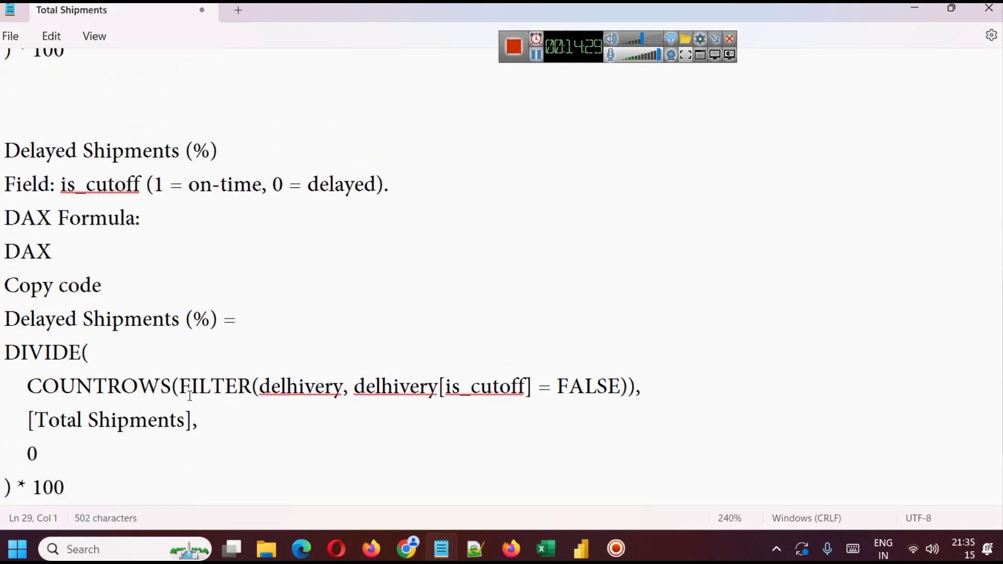
scroll(189, 396, "down", 3)
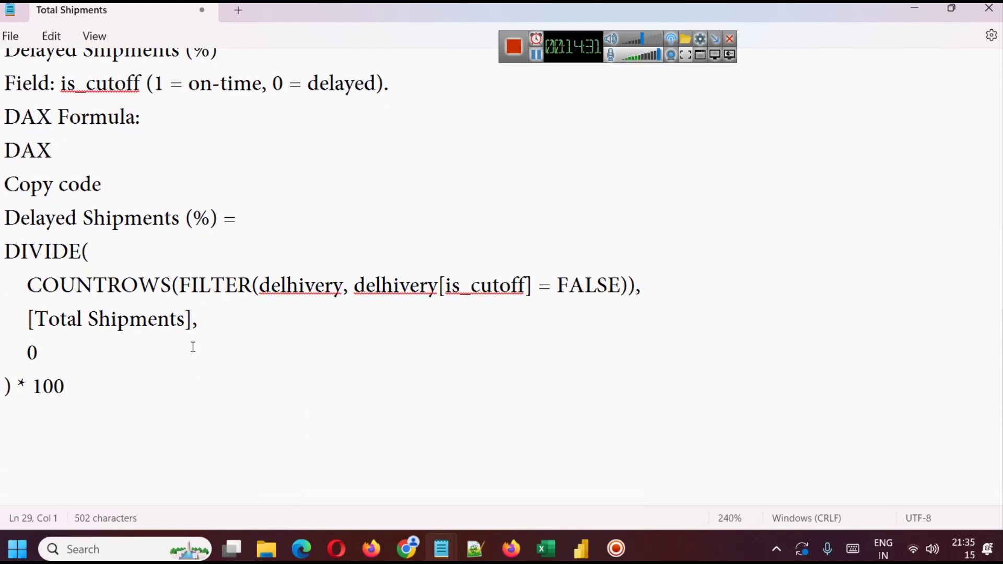
scroll(209, 296, "up", 3)
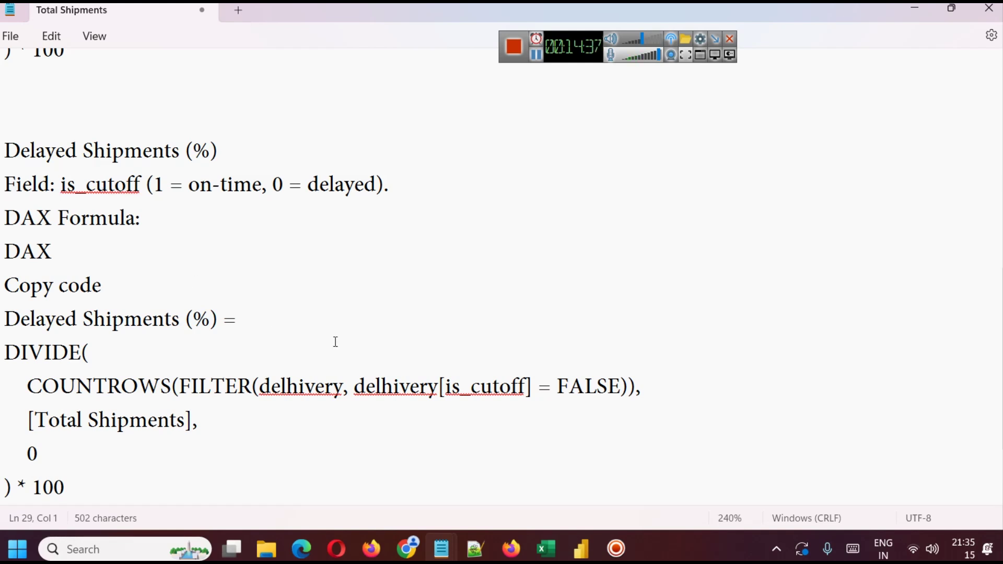
double_click(585, 387)
scroll(119, 363, "down", 2)
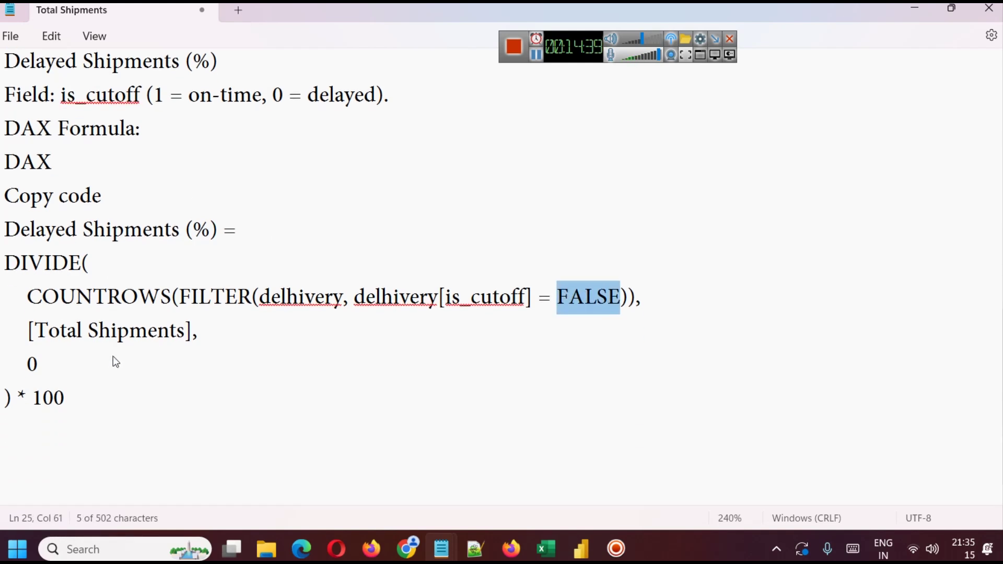
left_click_drag(83, 378, 4, 219)
key("ctrl+c")
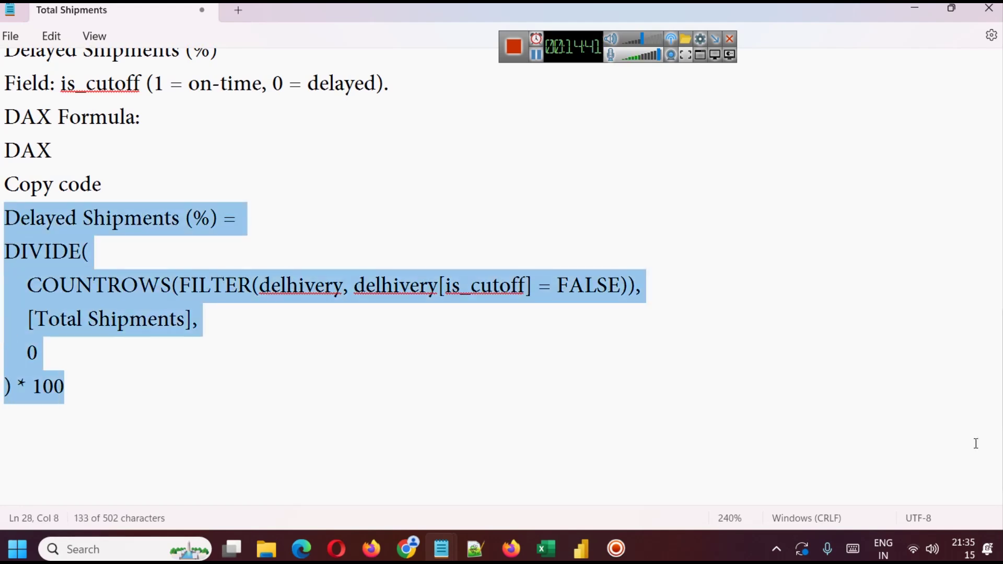
Switch to Power BI and start a new measure containing the copied Delayed Shipments (%) formula.
left_click(589, 546)
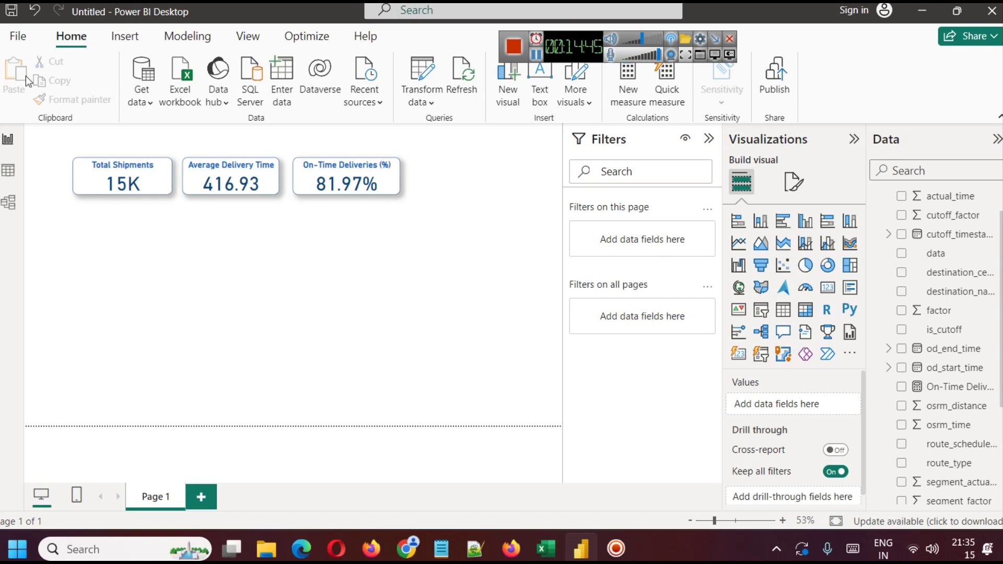
left_click(186, 37)
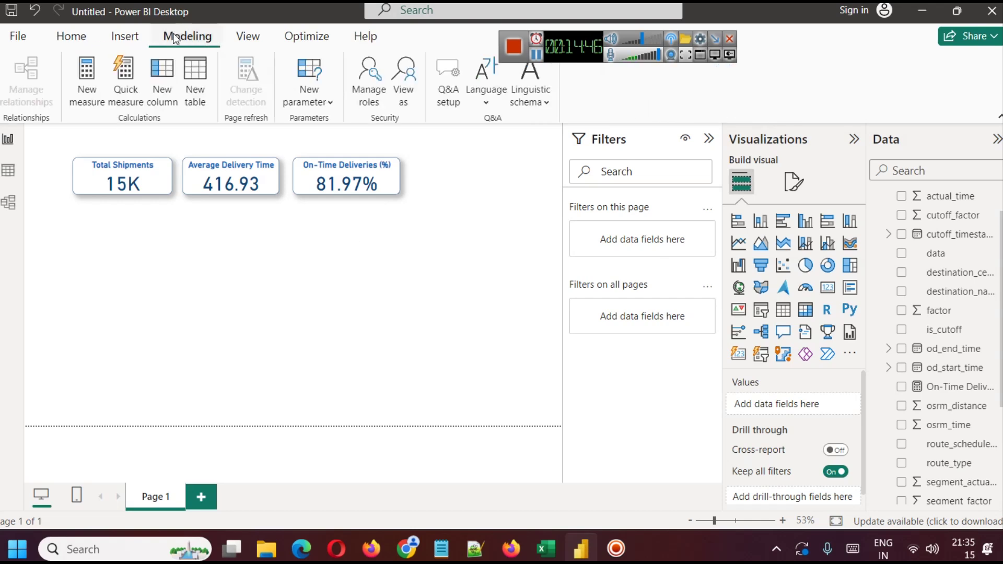
left_click(89, 93)
key("ctrl+a")
key("ctrl+v")
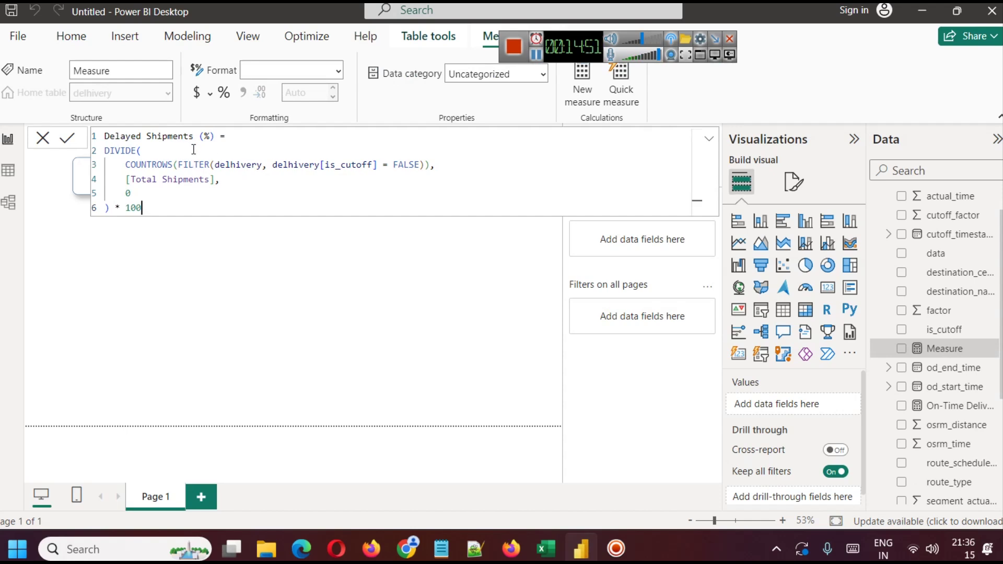
Remove the * 100 multiplier from the Delayed Shipments (%) formula and commit the new measure.
key("BackSpace")
key("BackSpace")
key("BackSpace")
left_click(72, 138)
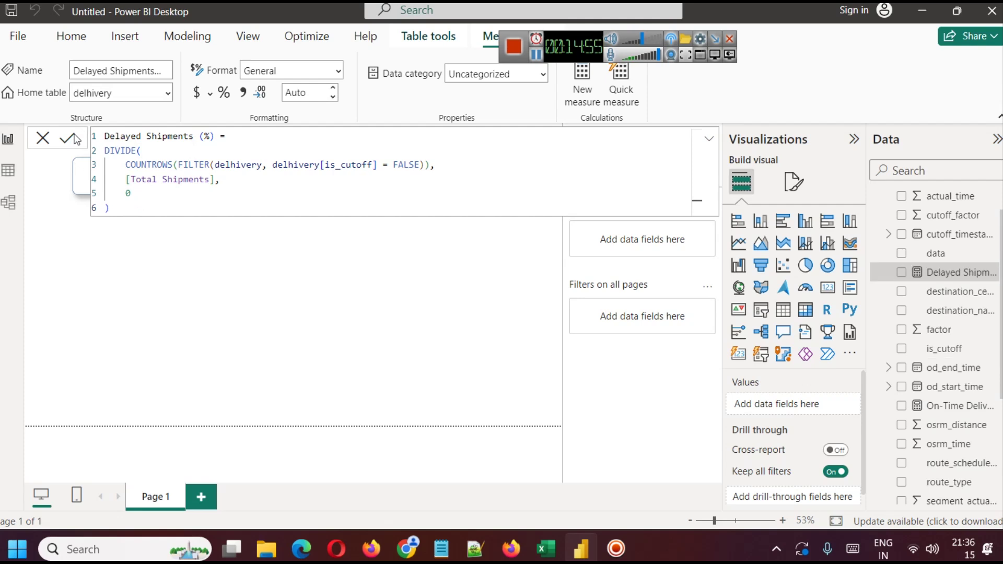
left_click(202, 308)
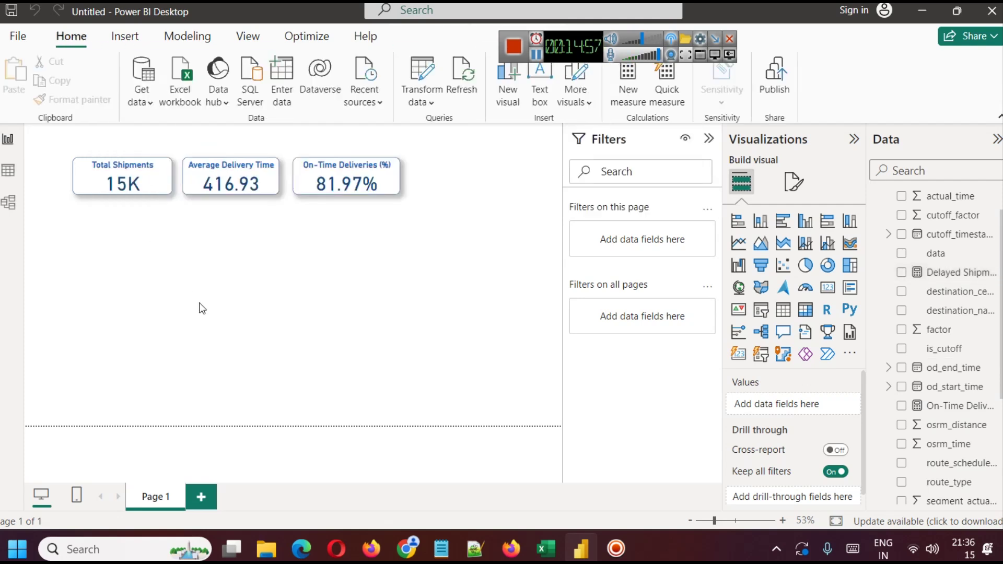
Duplicate the On-Time Deliveries (%) card and place the copy beside it as the fourth card in the row.
left_click(366, 167)
key("ctrl+c")
key("ctrl+v")
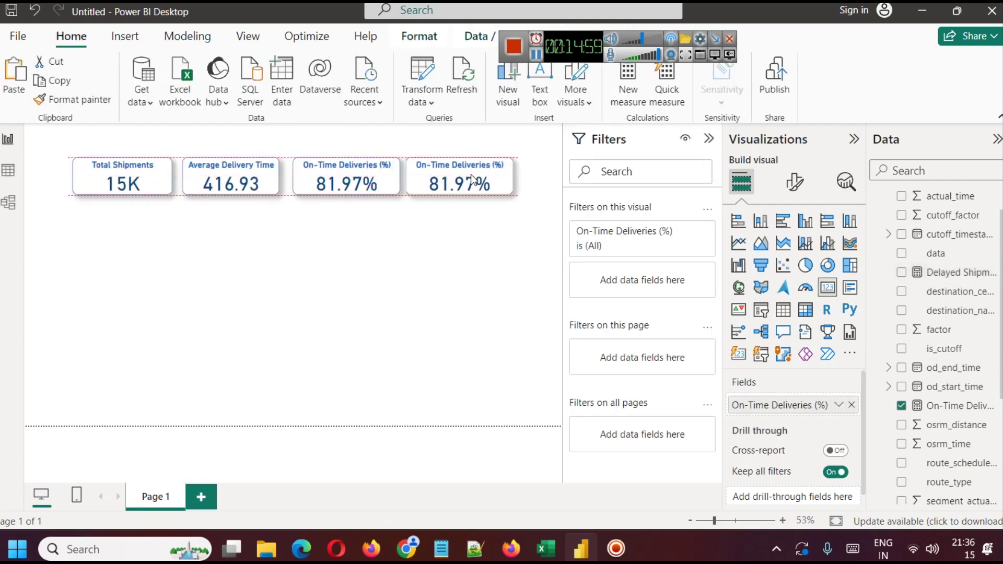
left_click(477, 247)
left_click(467, 178)
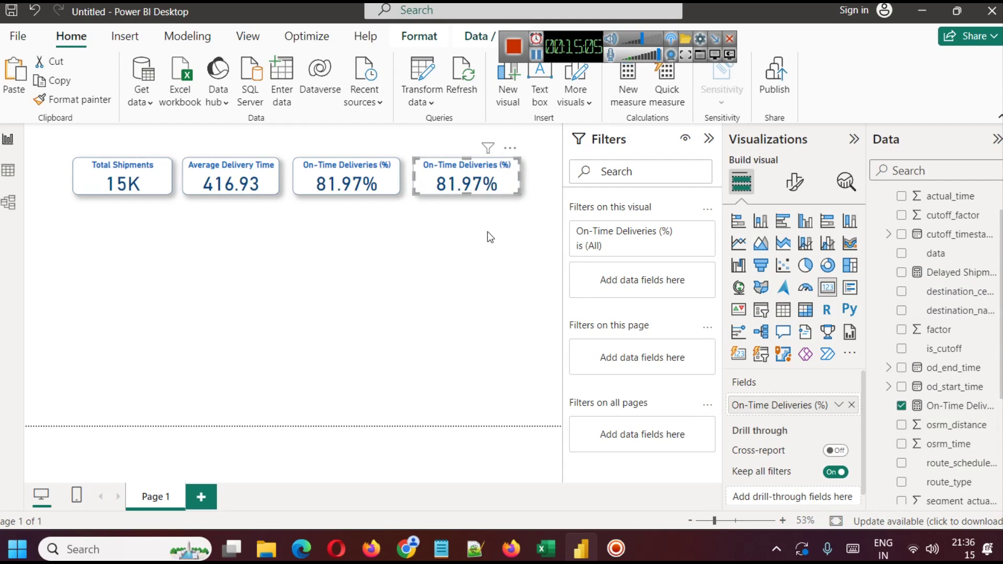
Find the Delayed Shipments (%) measure by searching the fields for "de" and use it to replace the fourth card's field.
scroll(968, 452, "down", 4)
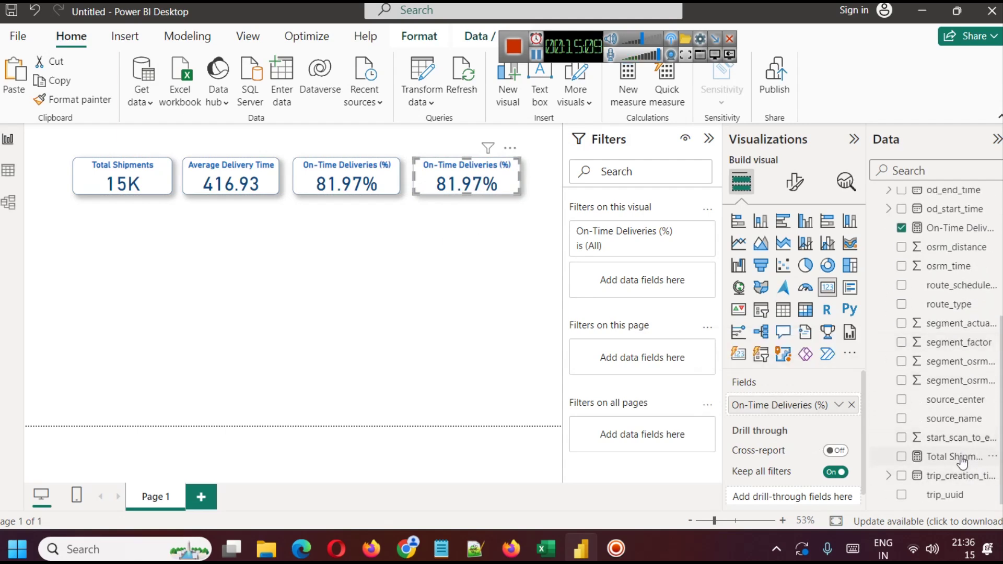
scroll(961, 459, "up", 5)
left_click(940, 171)
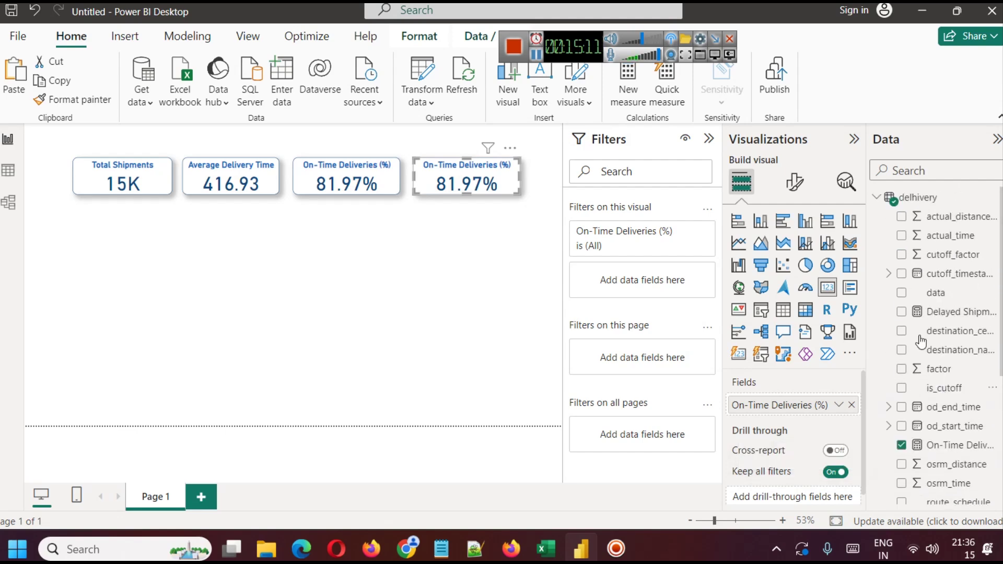
type("de")
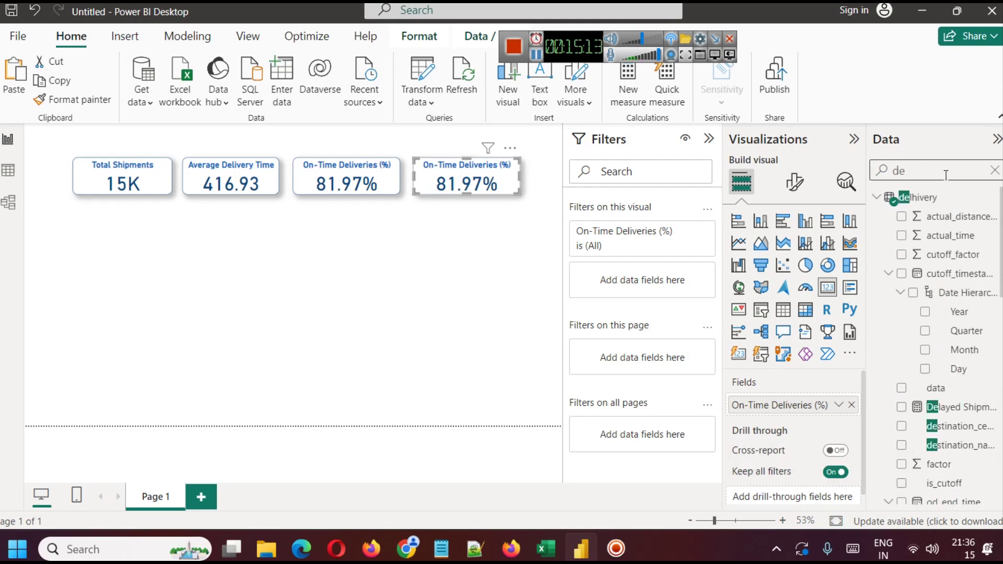
left_click(951, 407)
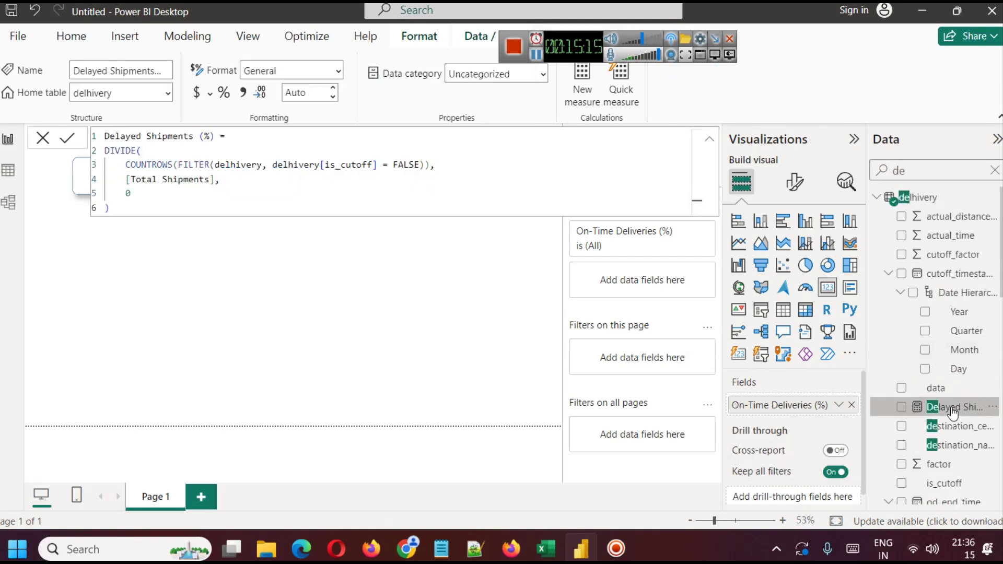
left_click(851, 405)
left_click_drag(957, 408, 821, 409)
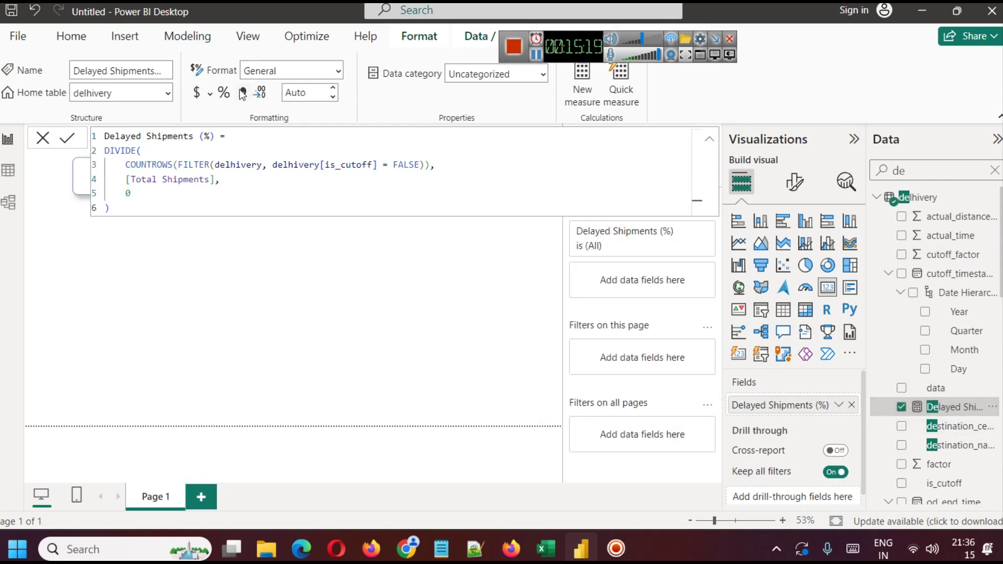
Format the Delayed Shipments (%) measure as Percentage with 2 decimal places and check the fourth card.
left_click(224, 93)
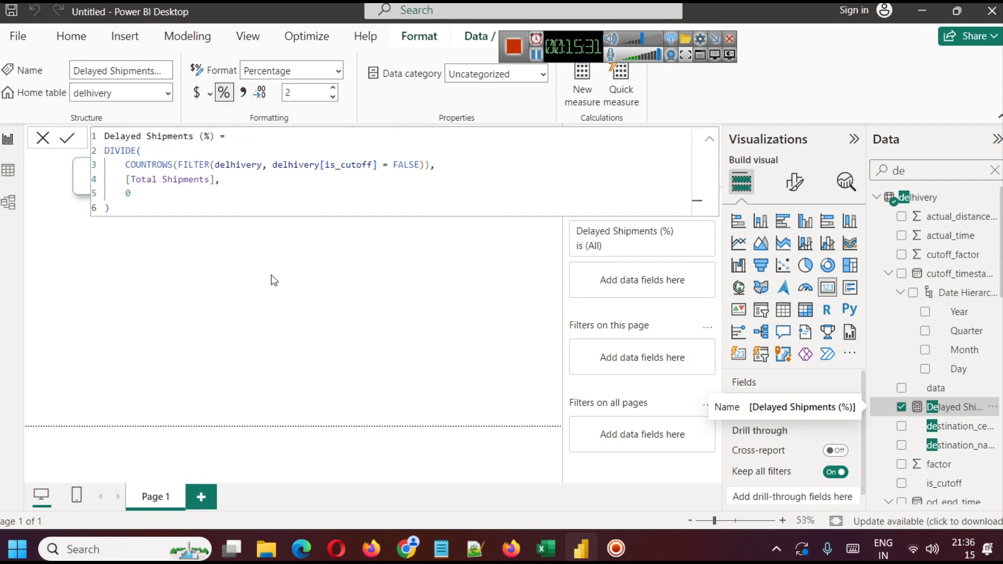
left_click(271, 305)
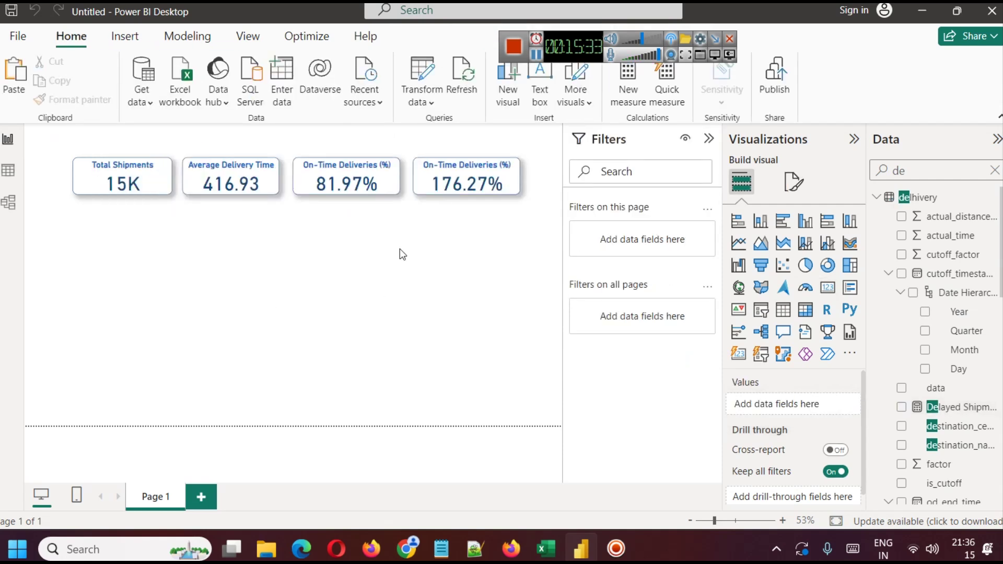
left_click(464, 177)
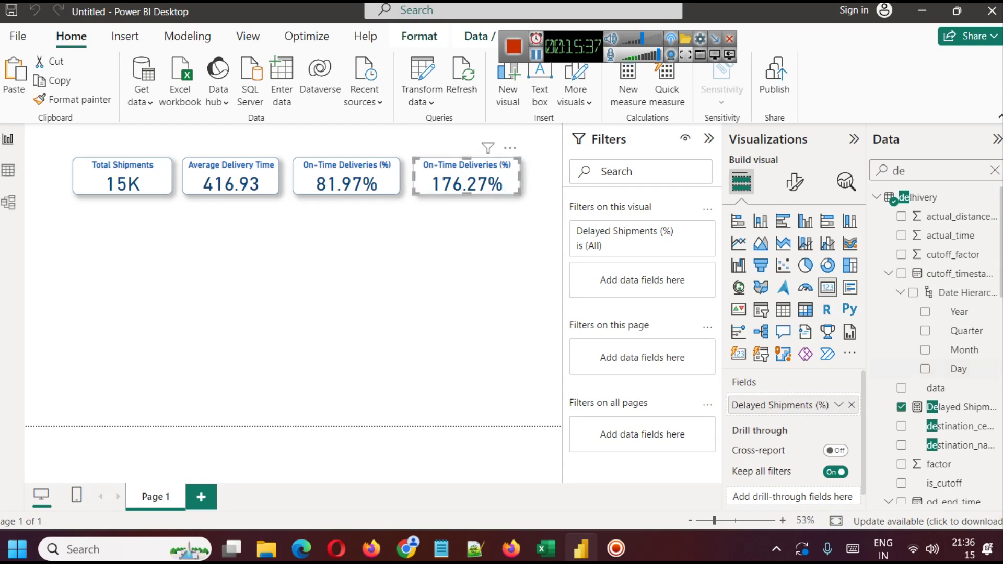
Delete the [Total Shipments] denominator from the DIVIDE formula of the Delayed Shipments (%) measure.
left_click(955, 408)
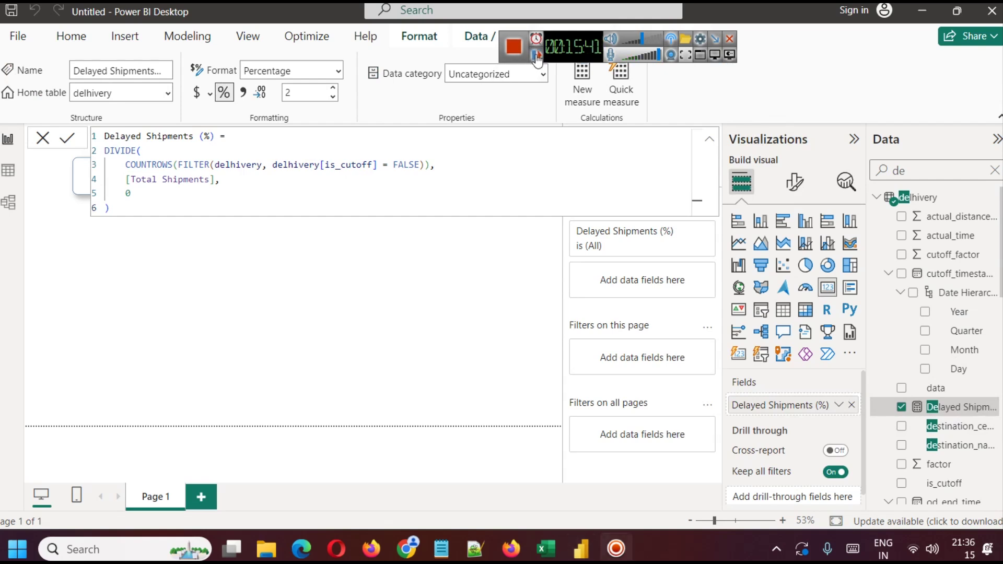
left_click(227, 189)
left_click(215, 183)
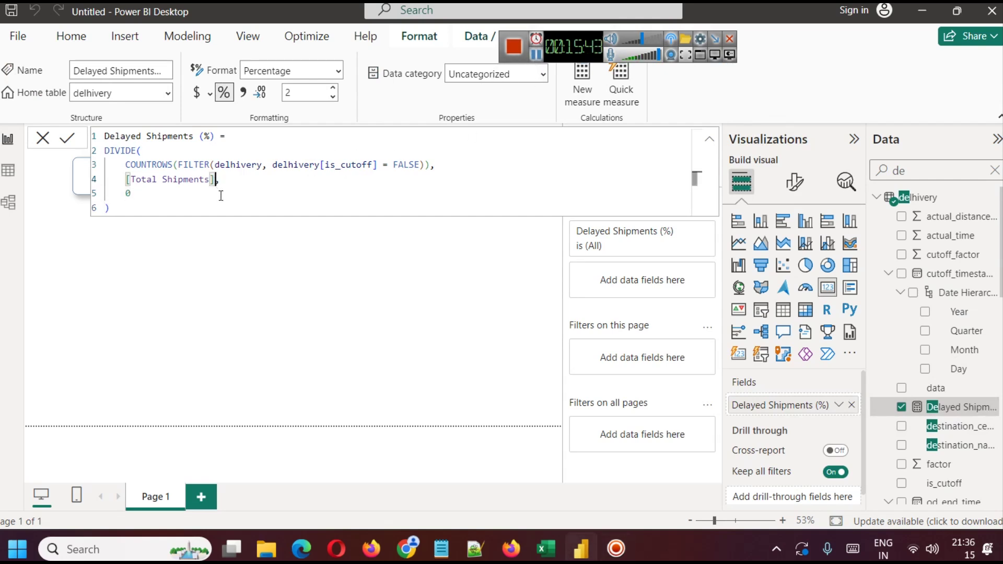
key("BackSpace")
key("BackSpace")
key("BackSpace")
key("BackSpace")
key("BackSpace")
key("BackSpace")
key("BackSpace")
key("BackSpace")
key("BackSpace")
key("BackSpace")
key("BackSpace")
key("BackSpace")
key("BackSpace")
key("BackSpace")
key("BackSpace")
key("BackSpace")
key("BackSpace")
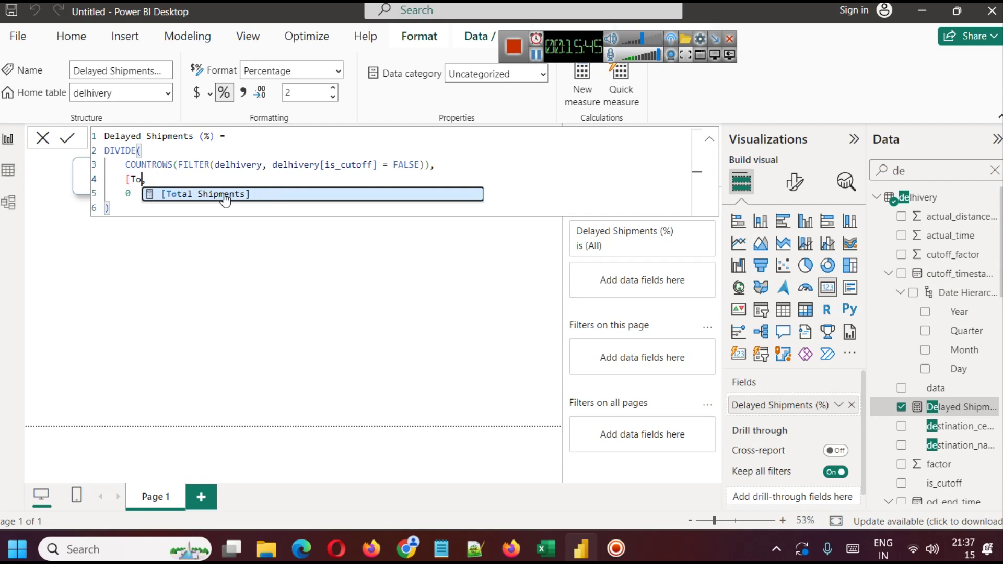
Replace the denominator in the Delayed Shipments (%) measure with COUNTROWS(delhivery) and commit the formula.
type("COUN")
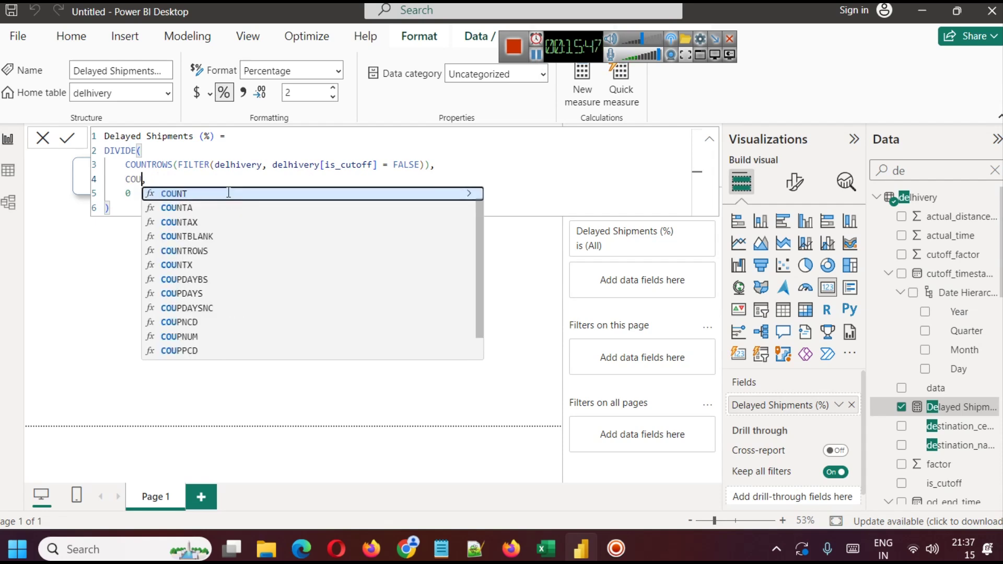
key("Down")
key("Down")
key("Down")
key("Down")
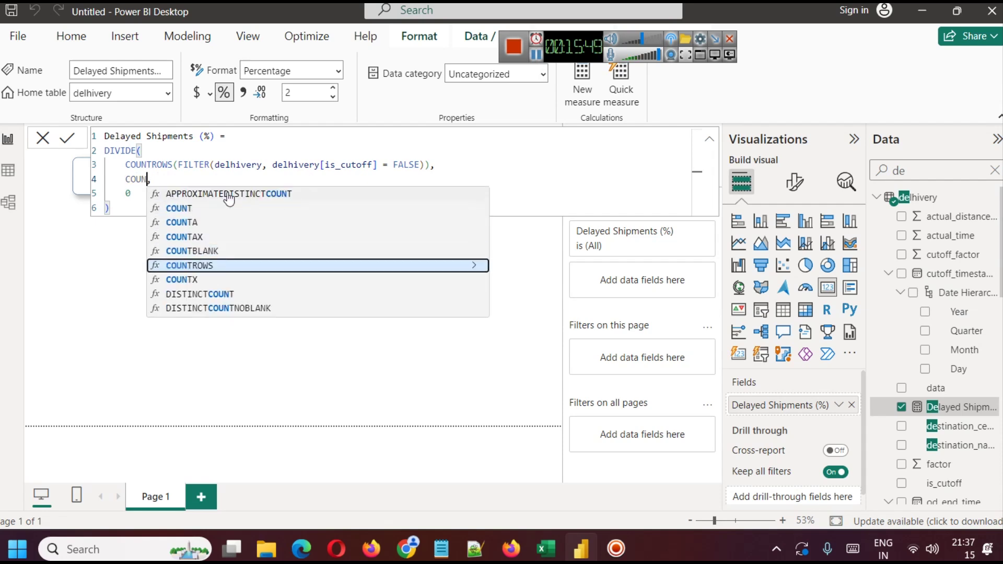
key("Tab")
type("de")
key("Tab")
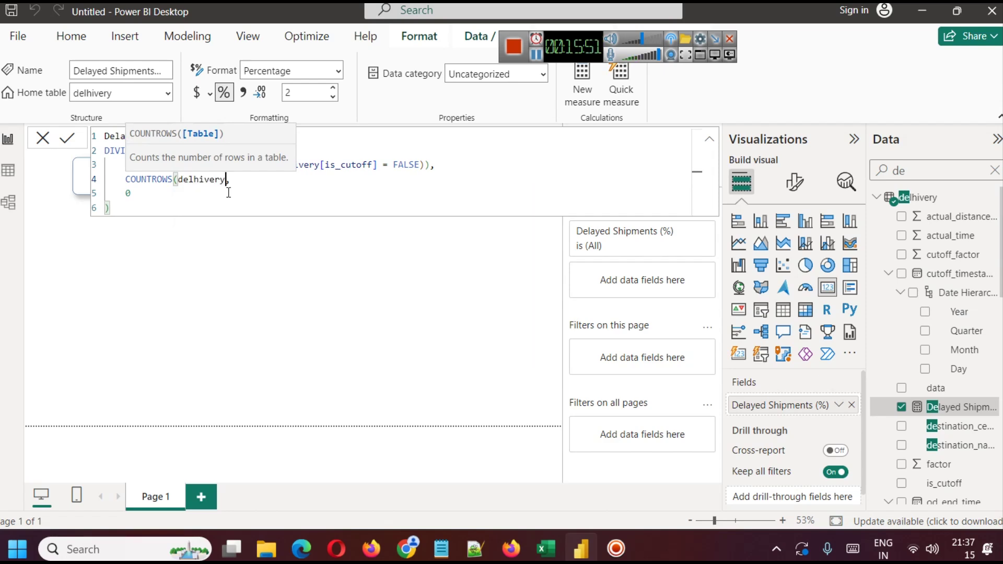
type(")")
left_click(256, 181)
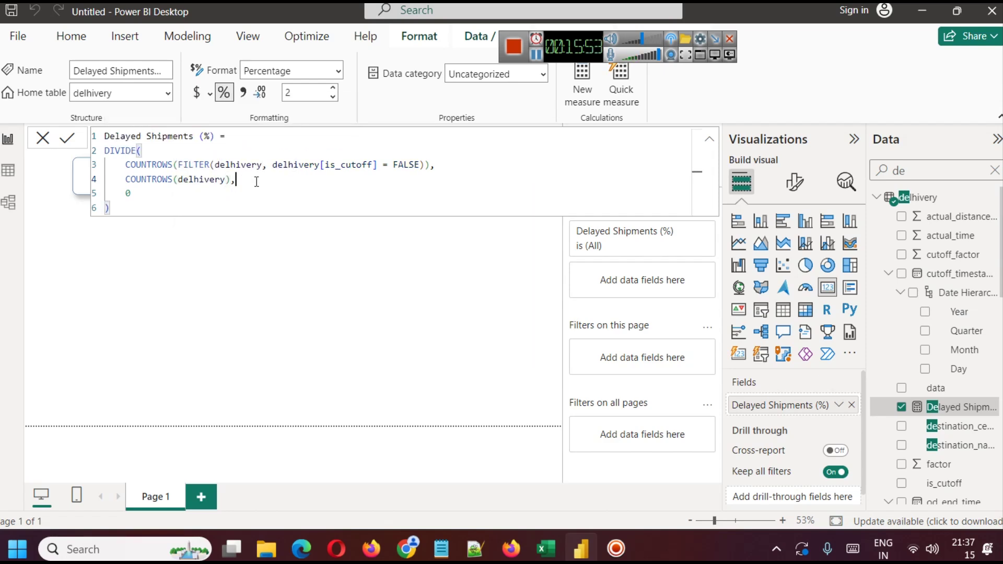
left_click(67, 138)
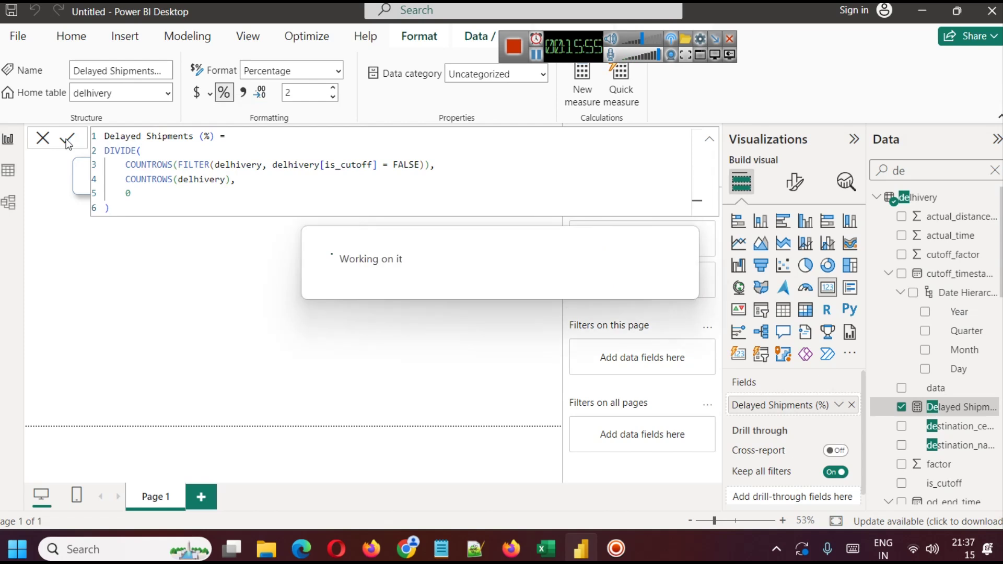
left_click(329, 307)
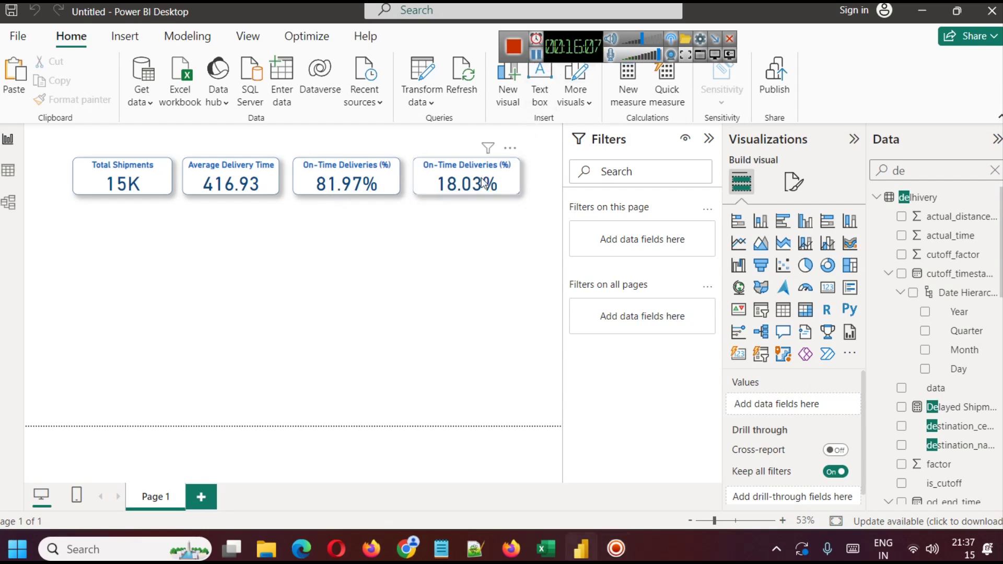
Retitle the fourth card "Delayed Shipments (%)", reusing the name of its measure.
left_click(519, 180)
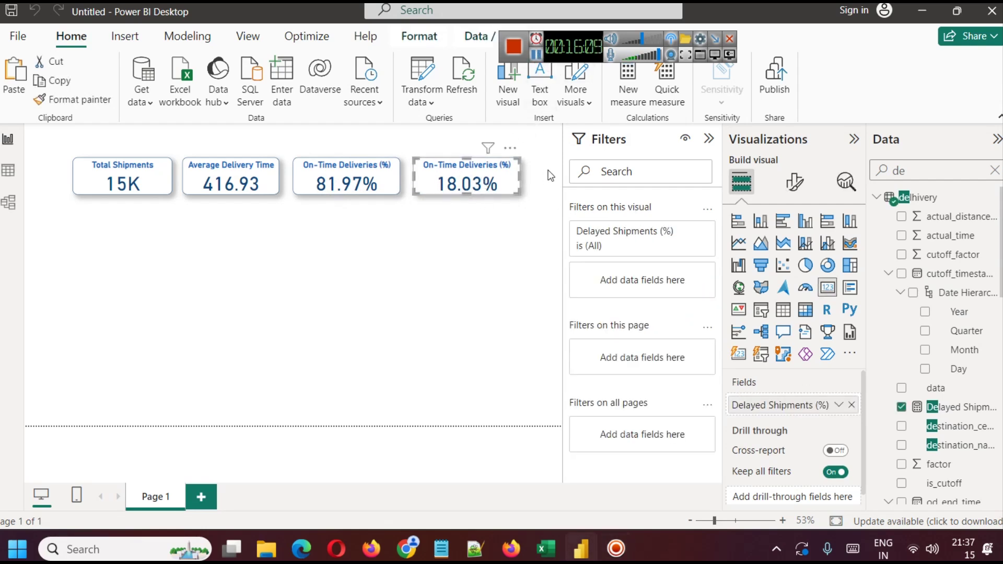
left_click(837, 405)
left_click(860, 427)
key("ctrl+c")
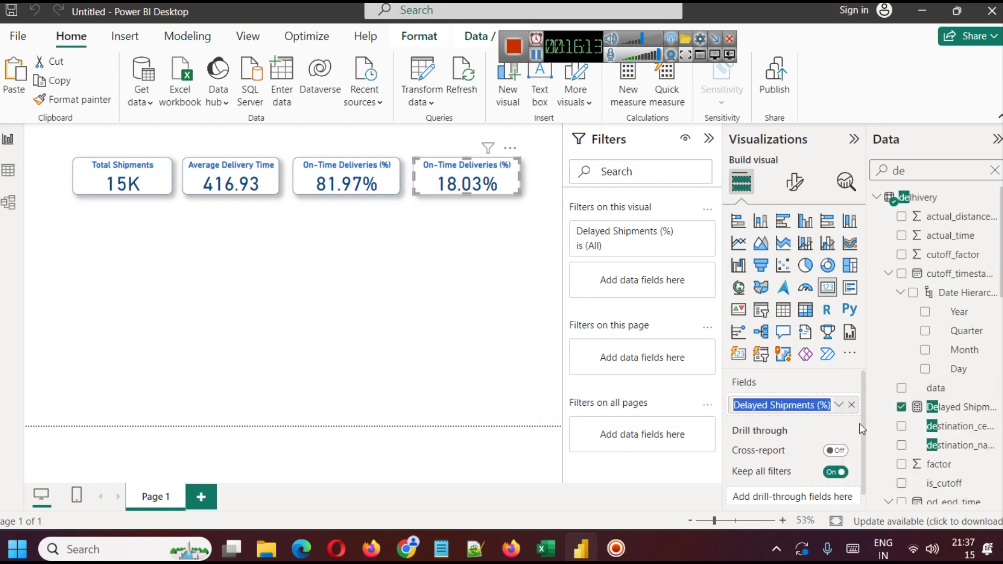
left_click(794, 181)
left_click(792, 252)
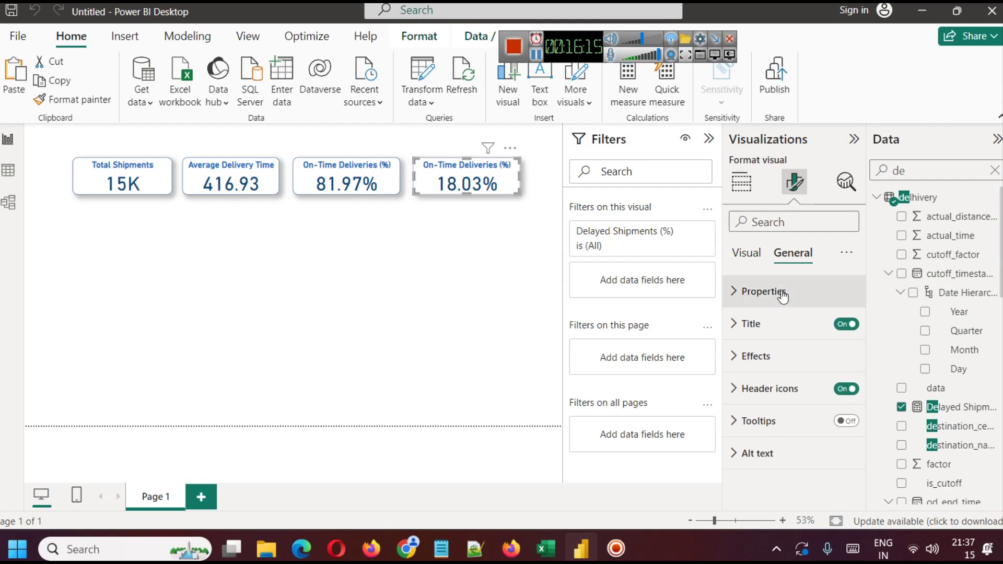
left_click(784, 323)
triple_click(785, 402)
key("ctrl+v")
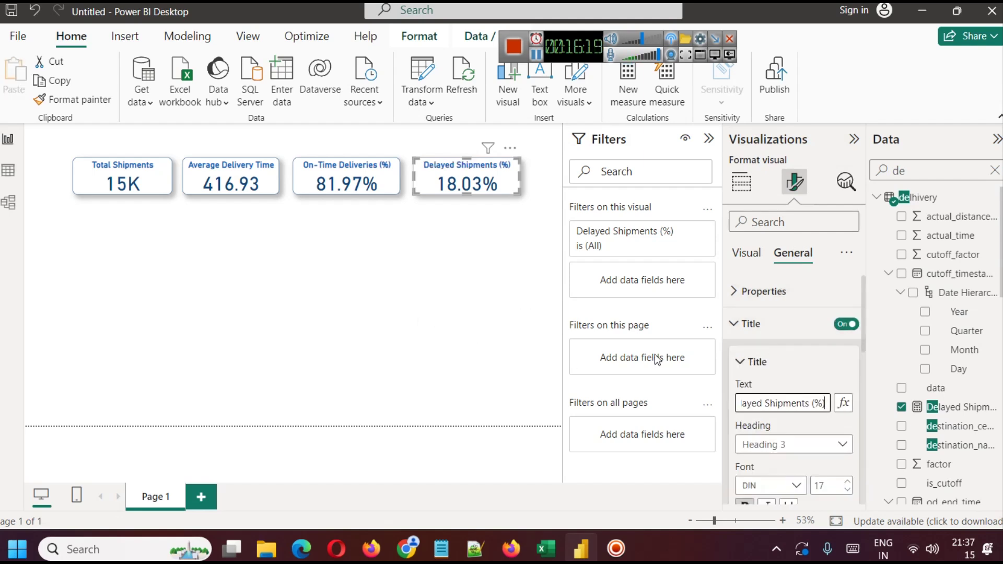
left_click(417, 315)
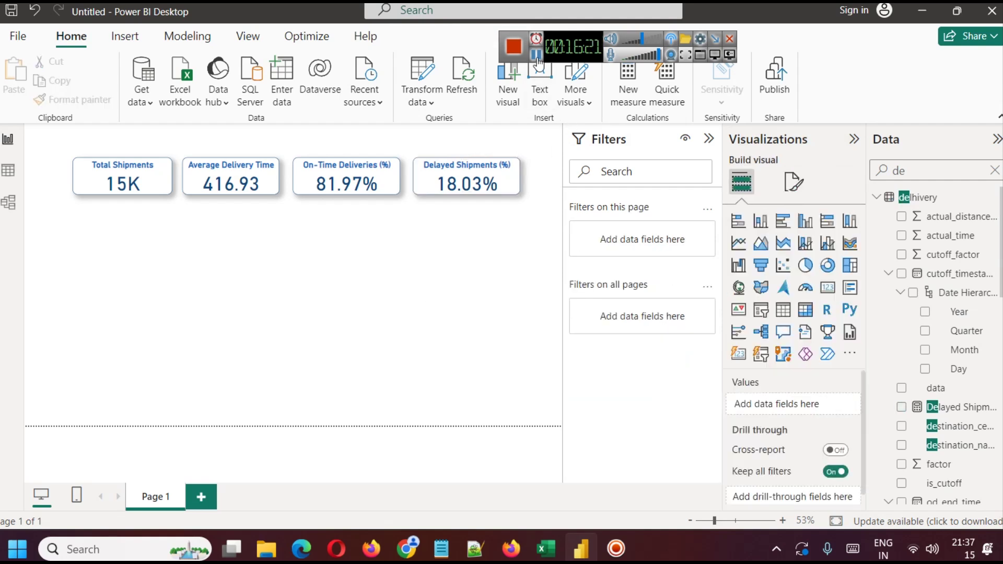
Set the display units of the Total Shipments card's callout value to None.
left_click(139, 178)
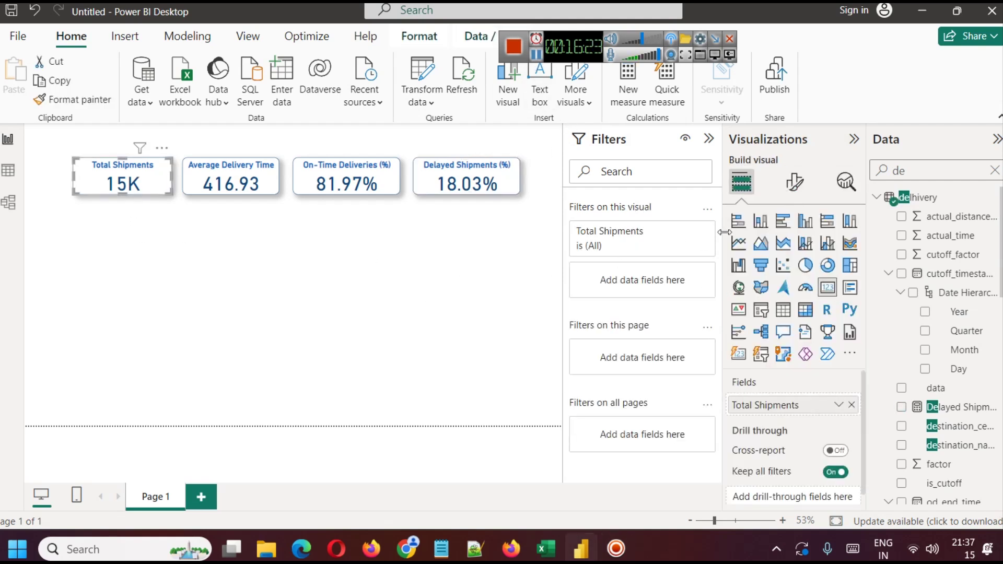
left_click(794, 181)
left_click(793, 291)
scroll(836, 315, "down", 2)
left_click(796, 373)
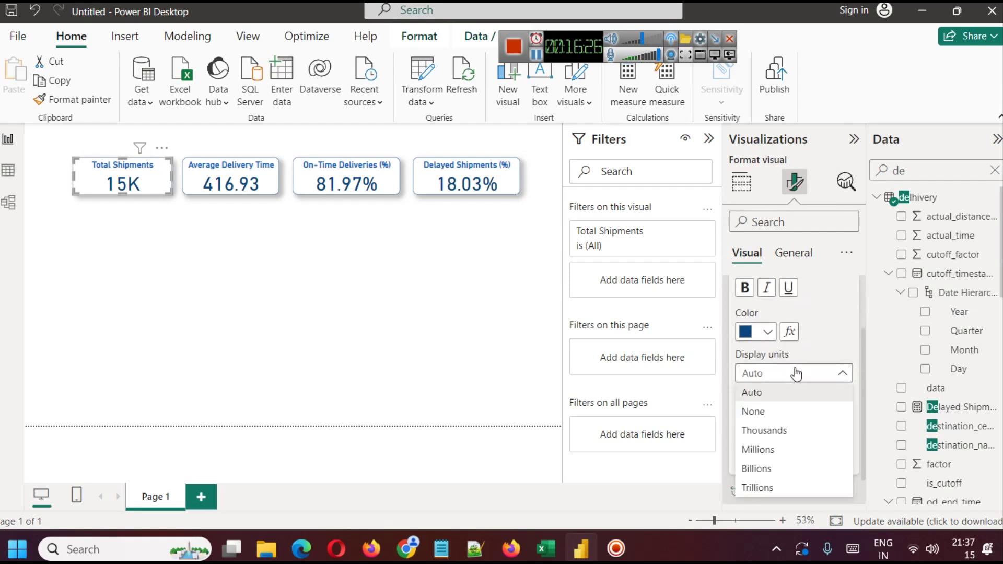
left_click(783, 411)
left_click(326, 291)
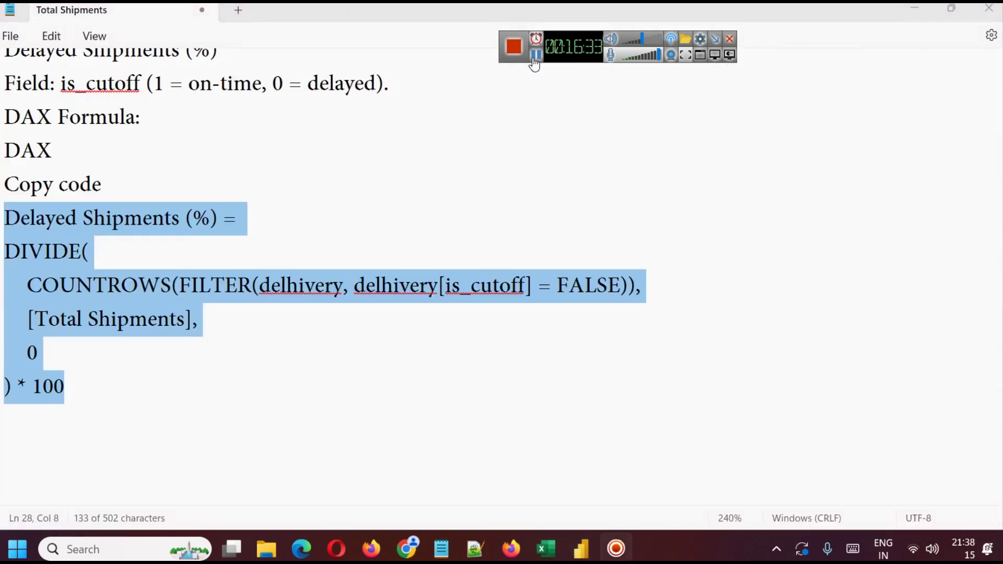
Add the heading "Total Distance Covered" below the Delayed Shipments formula in the Notepad notes.
left_click(231, 385)
key("Return")
key("Return")
type("Total Distance Covered")
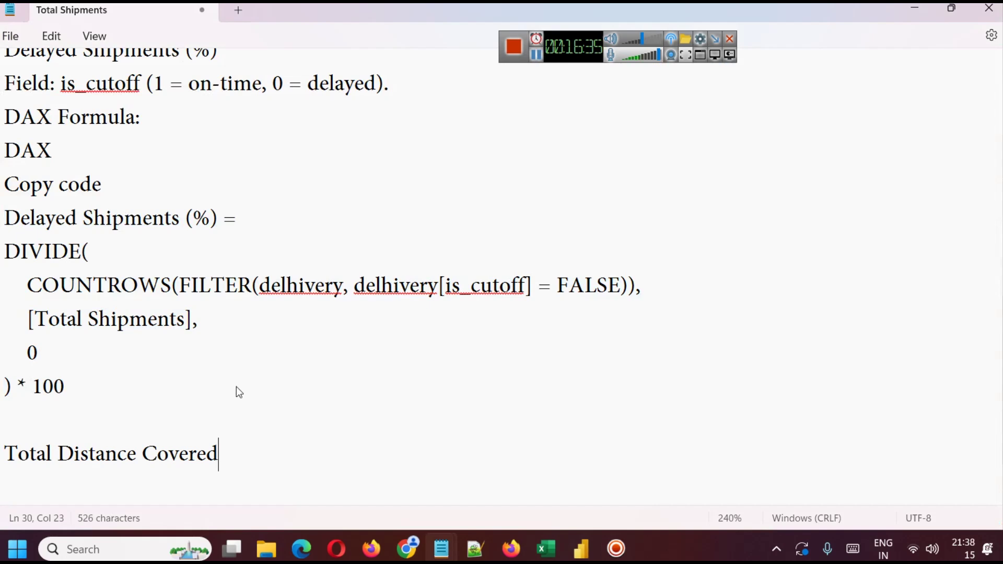
Back in Power BI Desktop, shift the Total Shipments card toward the page's left edge and place a copy just below it.
left_click(579, 547)
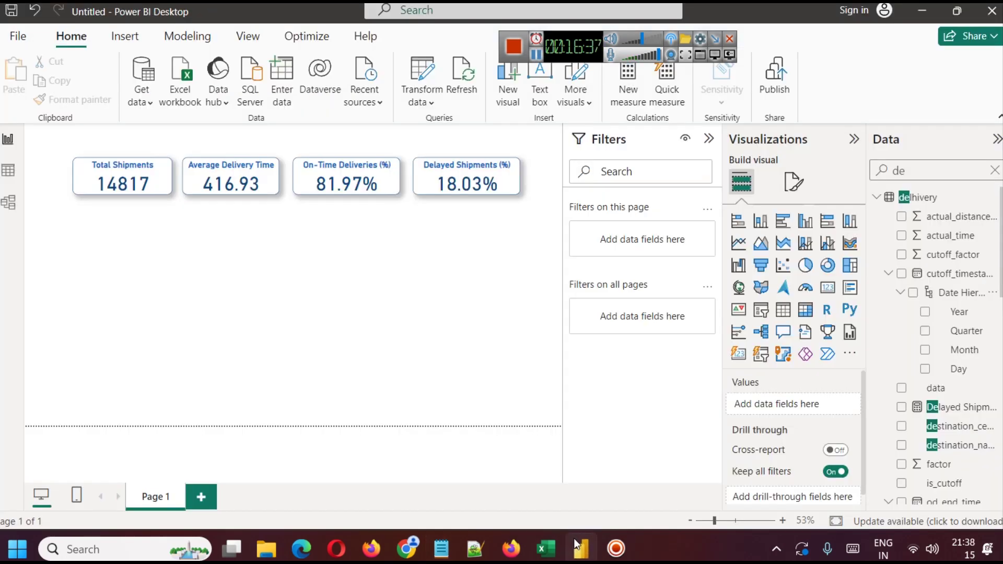
left_click_drag(76, 170, 34, 169)
right_click(55, 180)
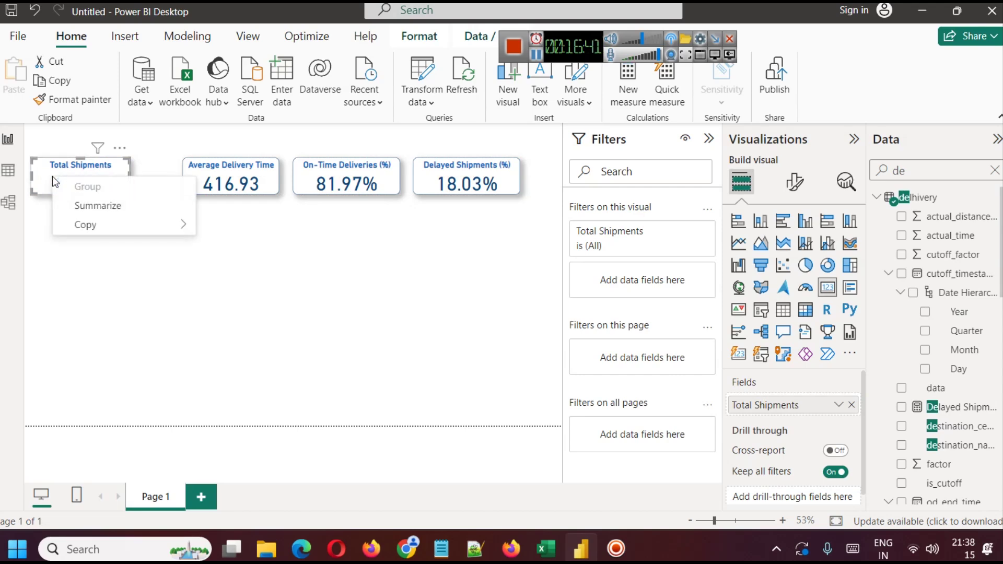
mouse_move(86, 223)
left_click(259, 226)
left_click(211, 258)
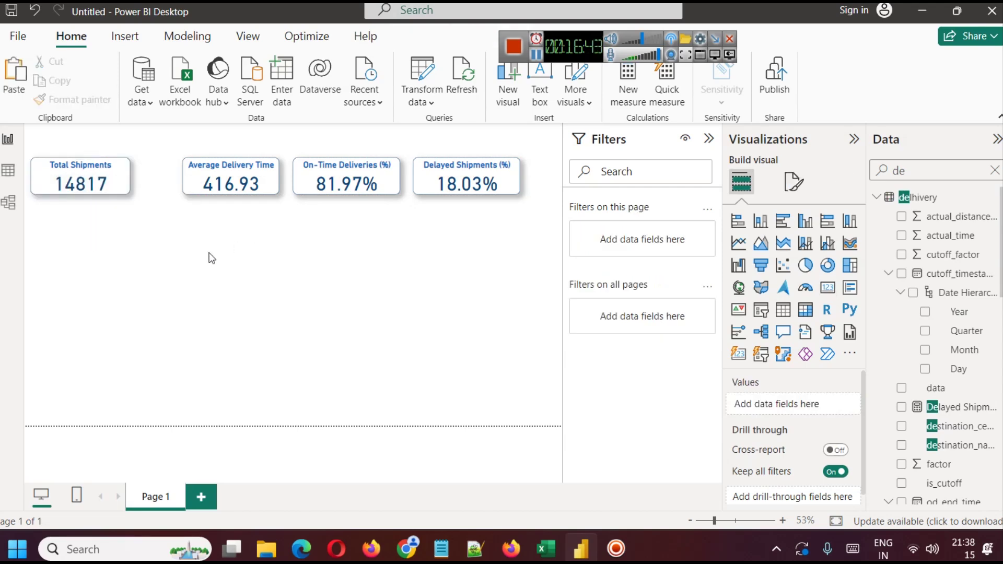
key("ctrl+v")
left_click_drag(70, 173, 106, 231)
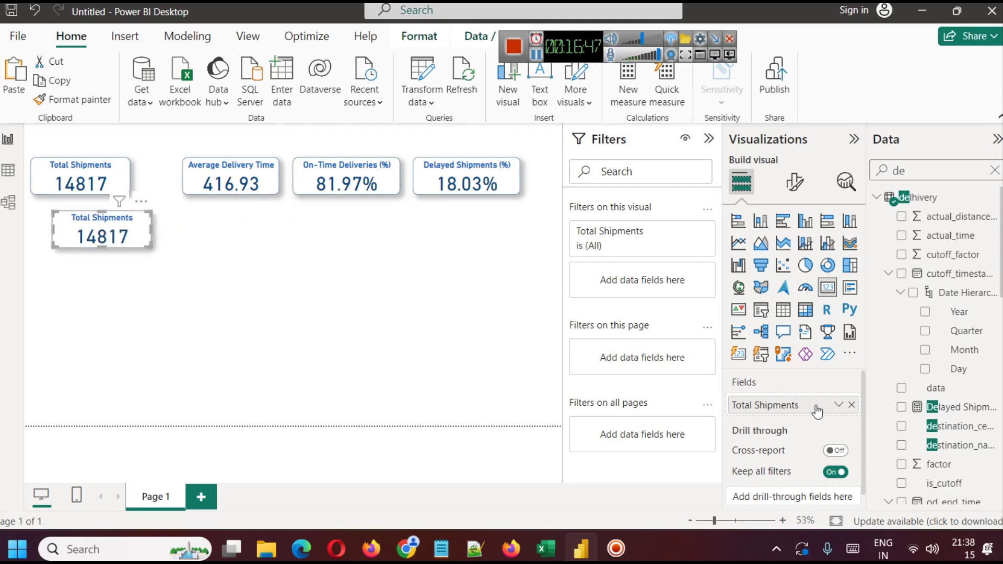
Replace the copied card's Total Shipments field with actual_distance_to_destination, found by searching the fields for "dista".
left_click(852, 405)
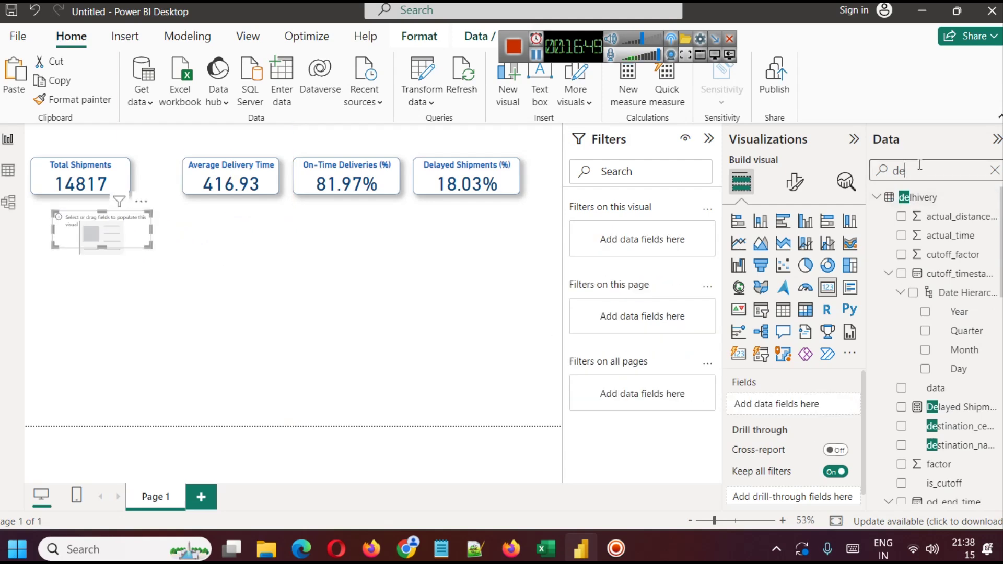
key("BackSpace")
type("ist")
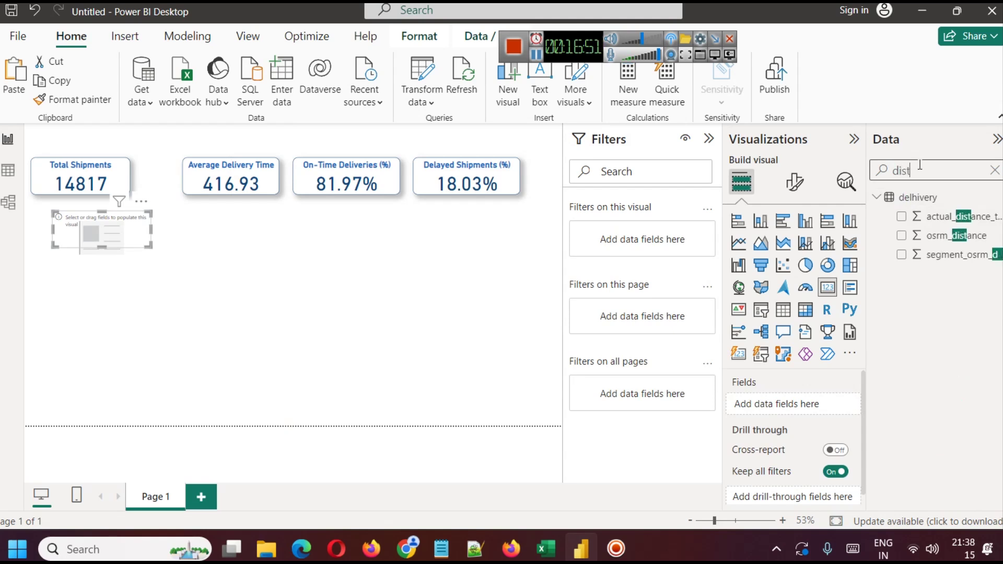
type("a")
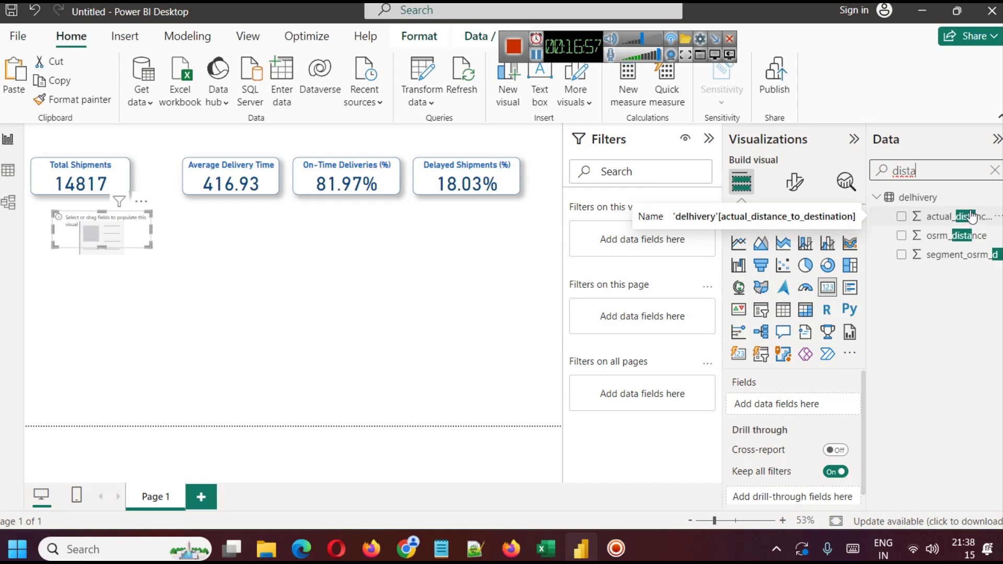
left_click_drag(967, 213, 784, 405)
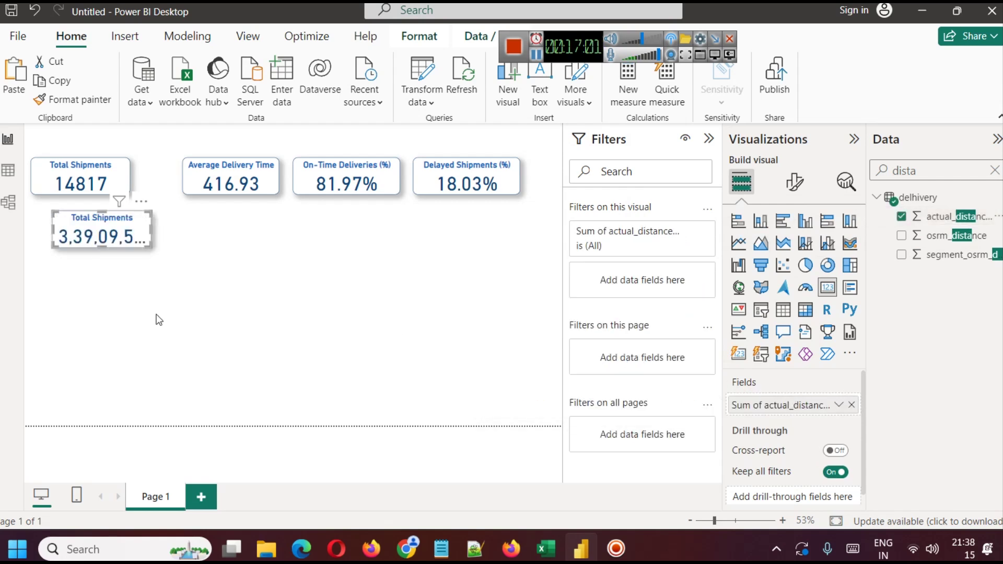
Widen the distance card and set its callout value's display units to Millions.
left_click_drag(150, 229, 219, 236)
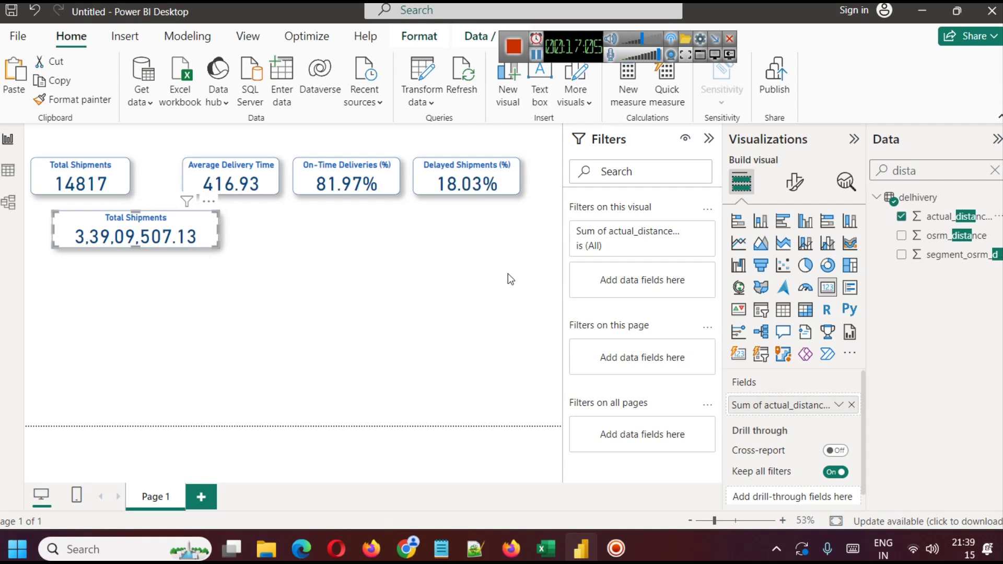
left_click(794, 182)
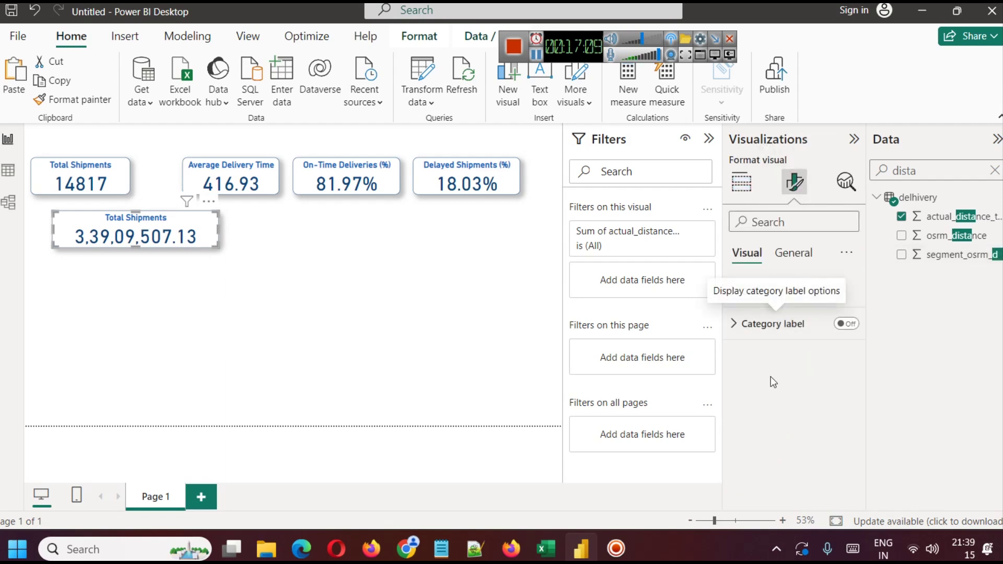
left_click(760, 292)
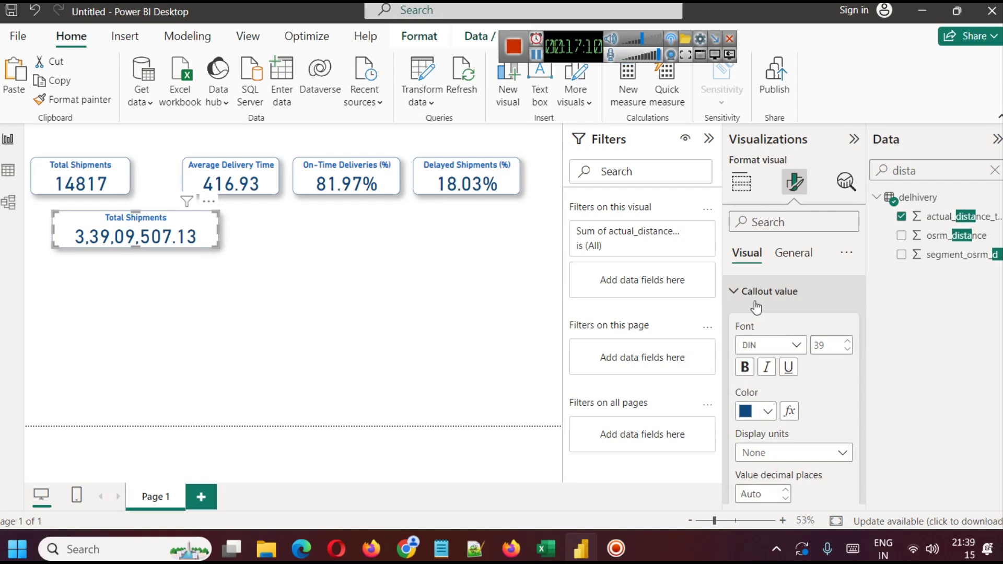
left_click(776, 452)
left_click(764, 396)
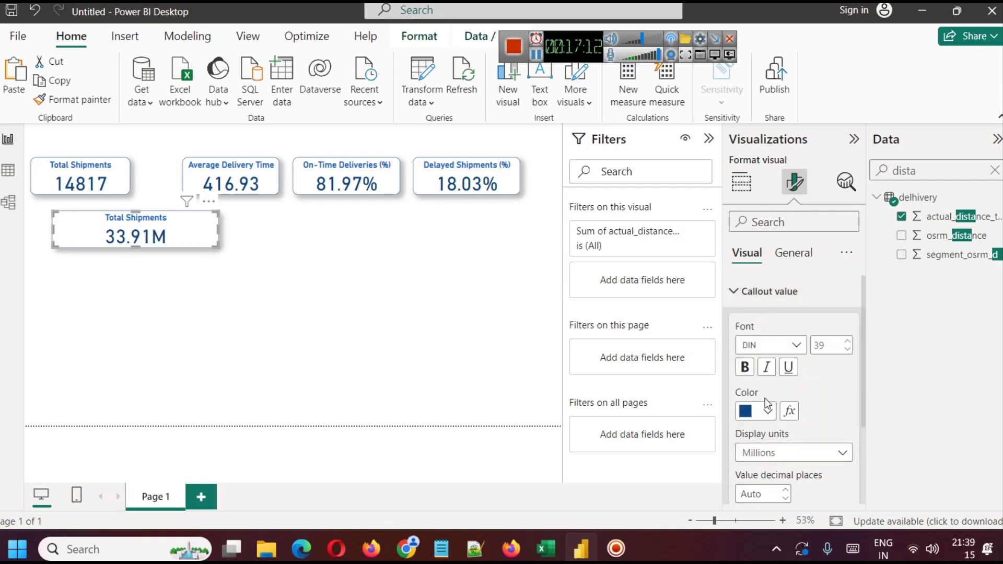
left_click(169, 280)
Change the distance card's title to "Total Distance Covered".
left_click(169, 236)
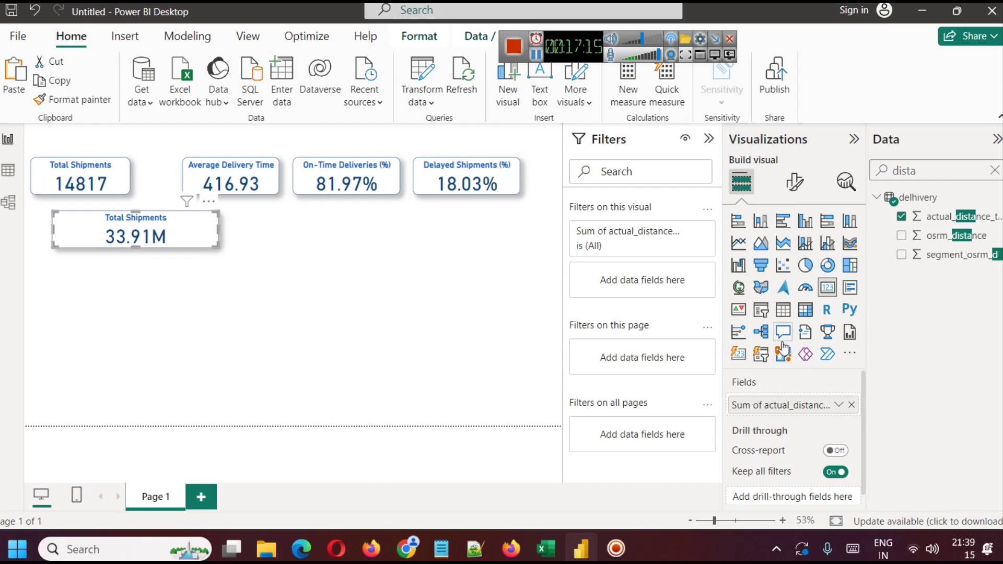
left_click(794, 181)
left_click(789, 255)
left_click(762, 324)
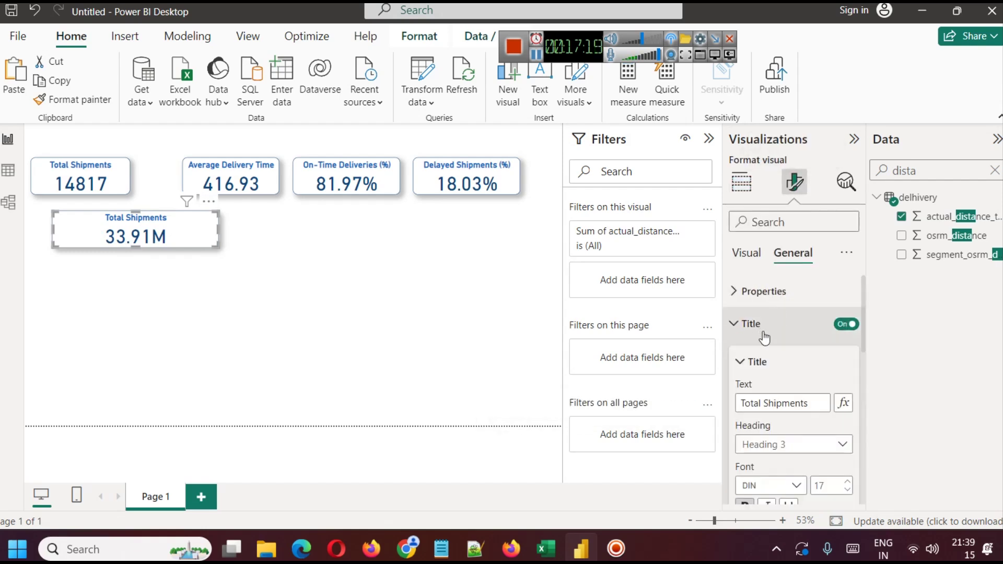
double_click(779, 404)
type("Distance Covered")
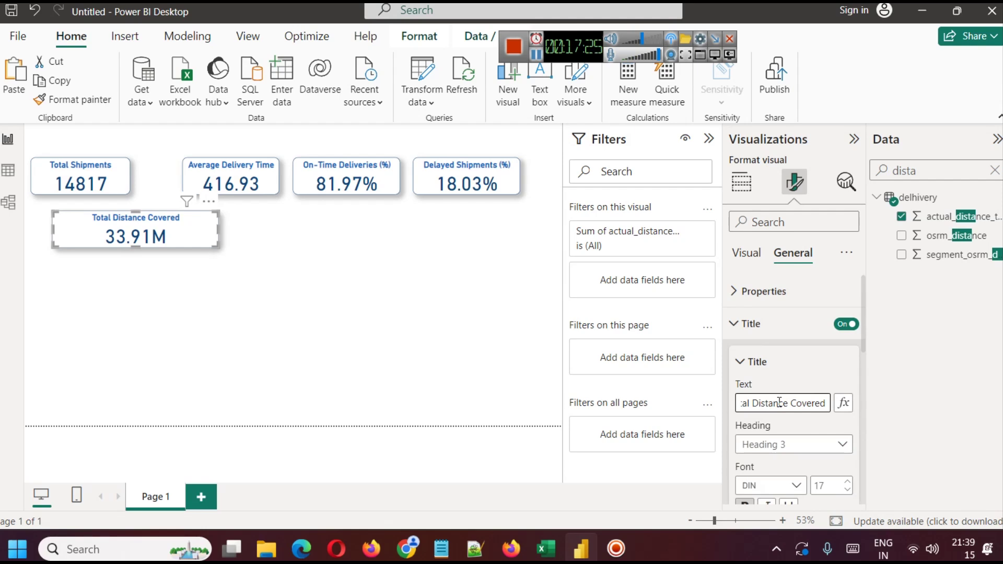
left_click(257, 276)
Narrow the Total Distance Covered card so it closely fits its title.
left_click(204, 235)
left_click_drag(221, 230, 157, 227)
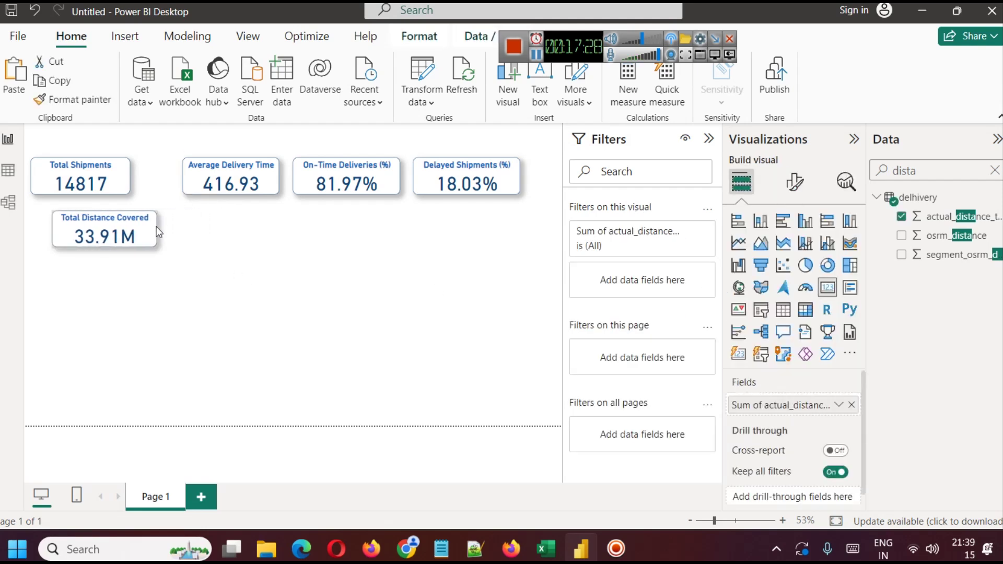
left_click(287, 242)
Shift the Delayed Shipments, On-Time Deliveries and Average Delivery Time cards right to open a gap after Total Shipments.
left_click_drag(466, 168, 496, 167)
left_click(397, 172)
key("Right")
key("Right")
key("Right")
key("Right")
key("Right")
key("Right")
key("Right")
key("Right")
key("Right")
key("Right")
key("Right")
key("Right")
key("Right")
key("Right")
key("Right")
left_click_drag(242, 186, 281, 185)
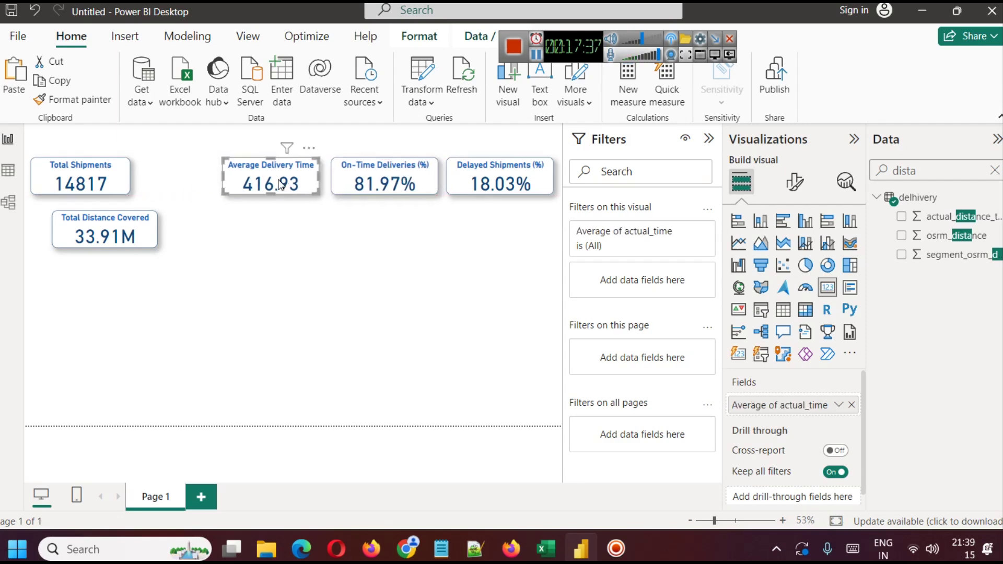
left_click(256, 243)
Place the Total Distance Covered card between Total Shipments and Average Delivery Time, nudging the neighbouring cards so all sit in one row.
left_click_drag(87, 240, 168, 186)
left_click(97, 186)
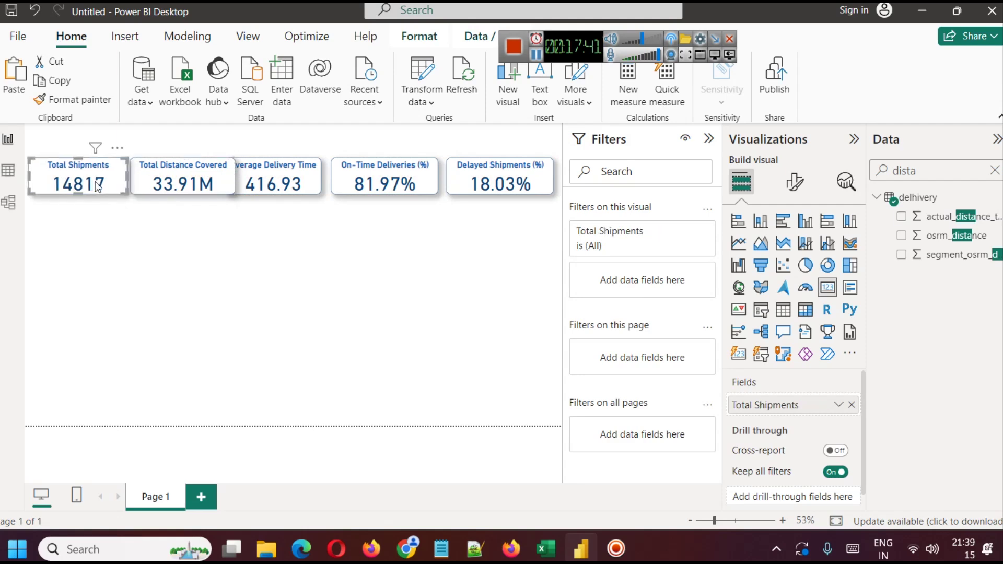
left_click(168, 176)
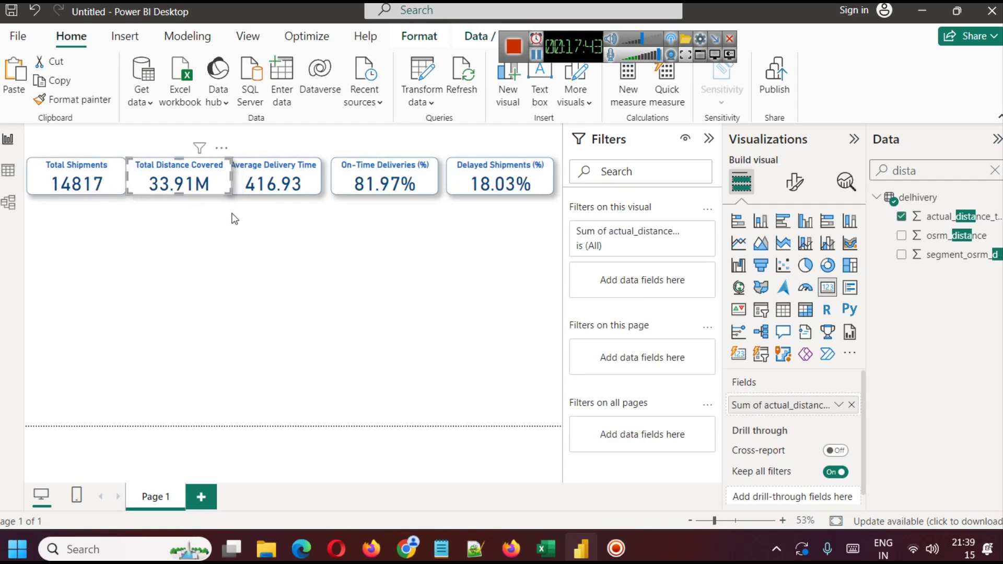
left_click(268, 214)
left_click(259, 182)
left_click_drag(259, 181, 263, 183)
left_click(280, 241)
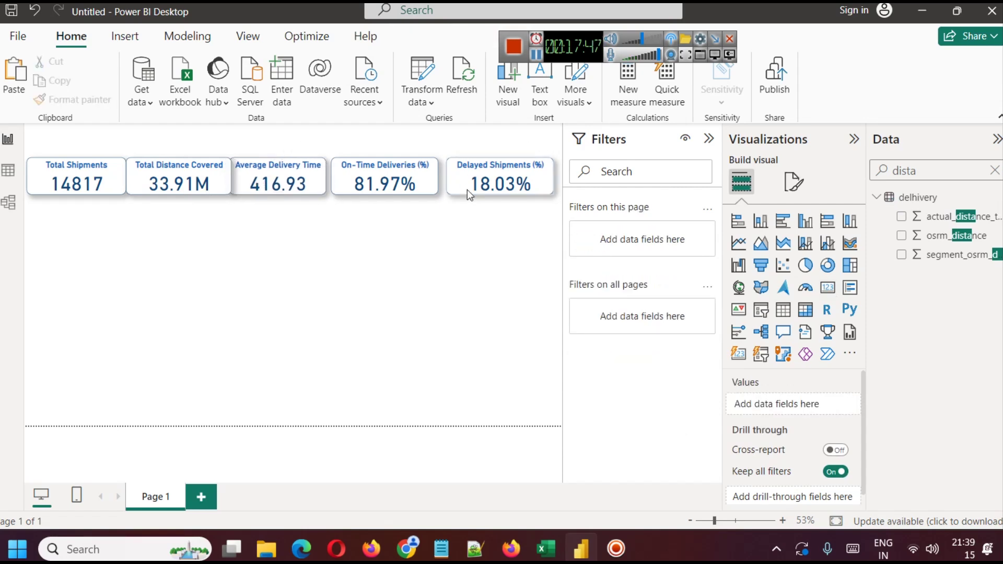
Space the five KPI cards out evenly along the row so that none of them overlap.
left_click(390, 180)
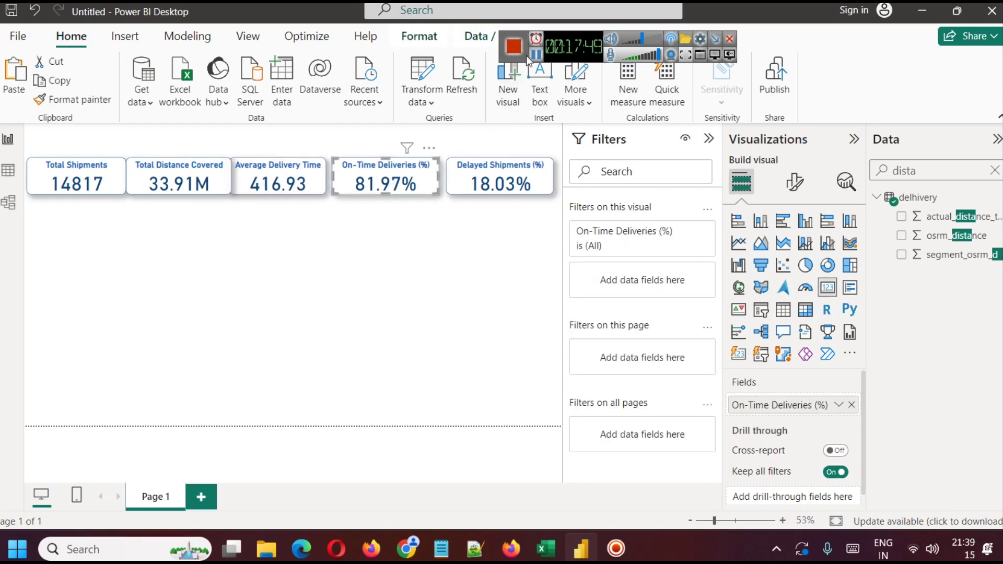
left_click_drag(526, 55, 603, 27)
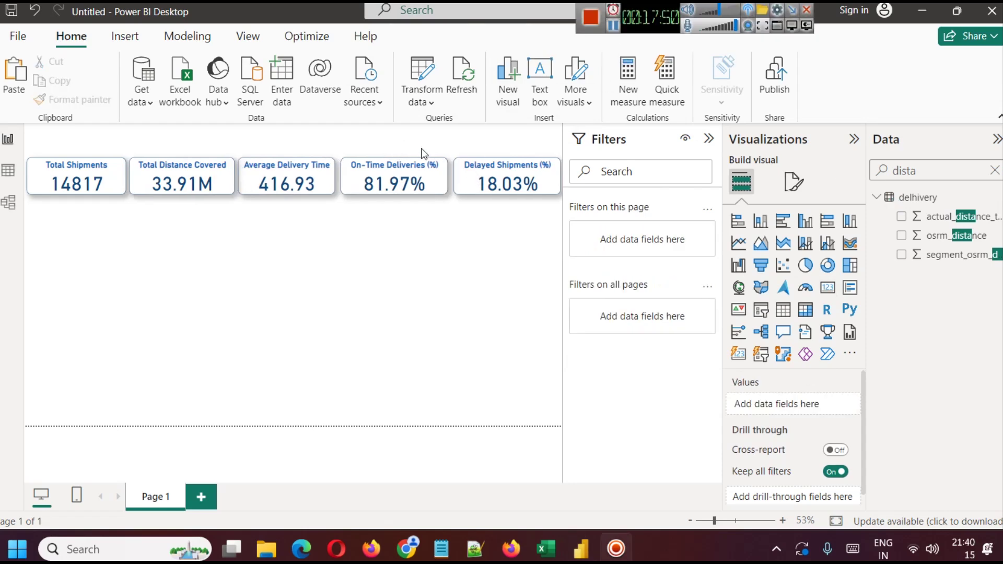
Insert a rectangle shape and position it over the KPI row, spanning the full width of the cards.
left_click(125, 36)
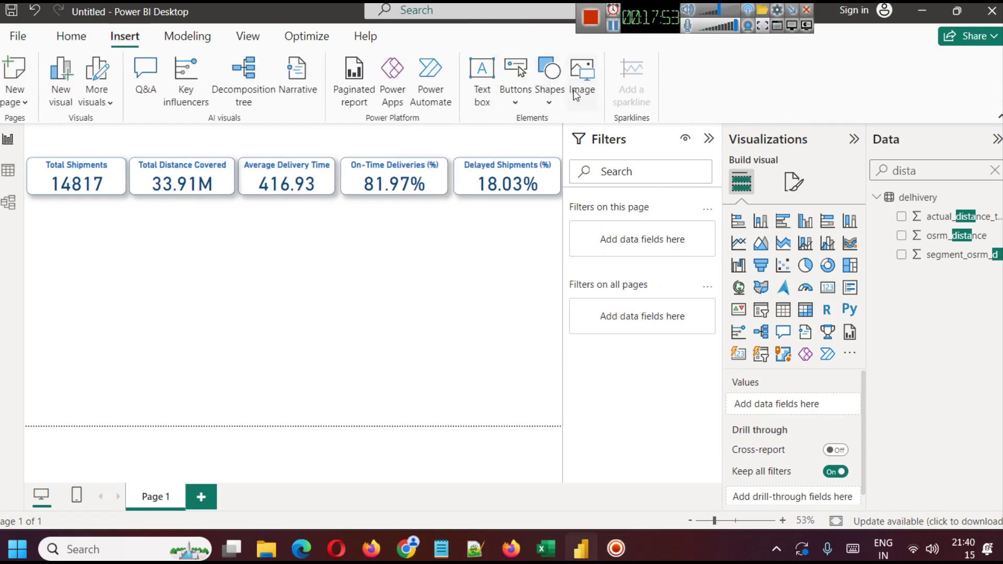
left_click(546, 88)
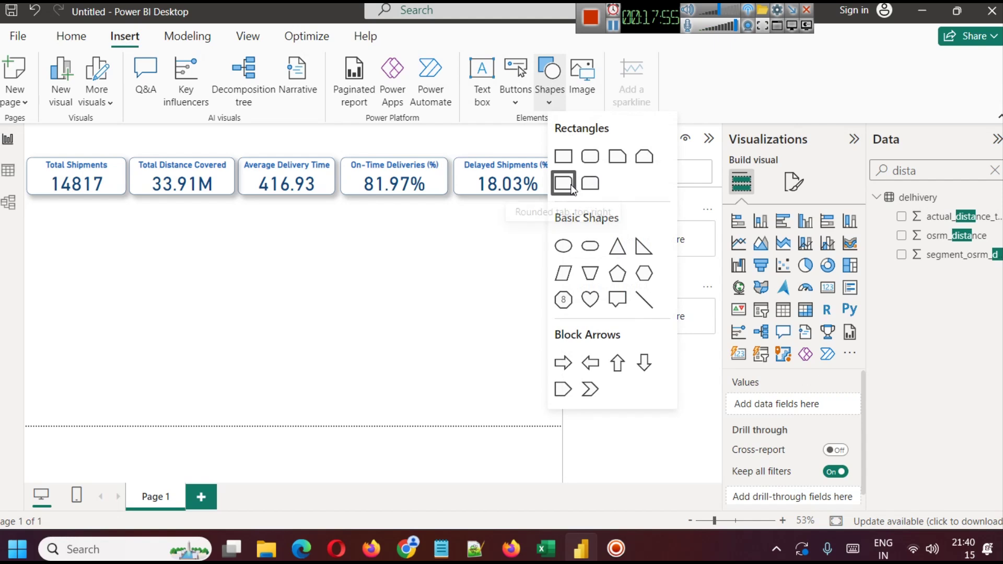
left_click(564, 156)
left_click_drag(72, 275, 557, 183)
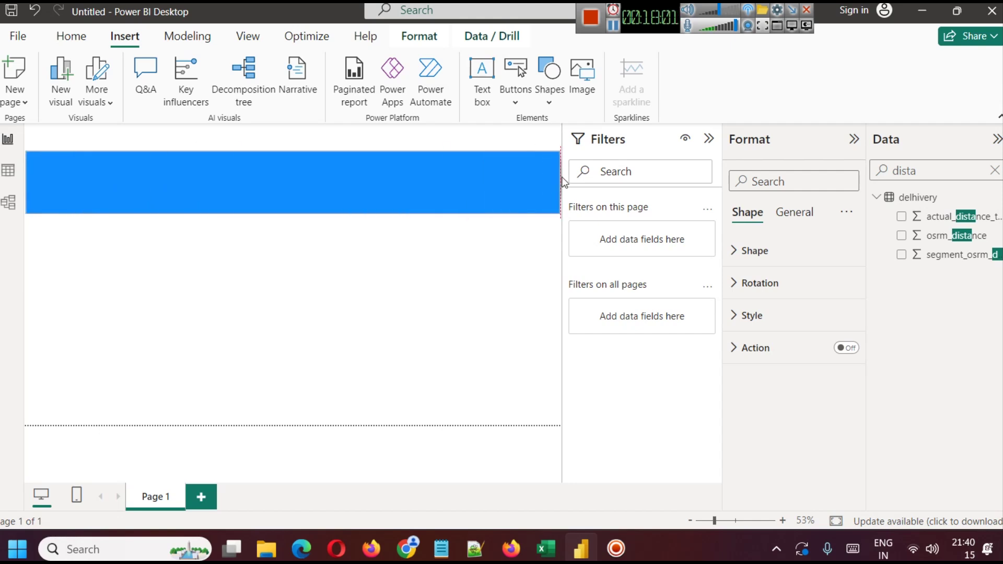
key("Up")
key("Up")
key("Right")
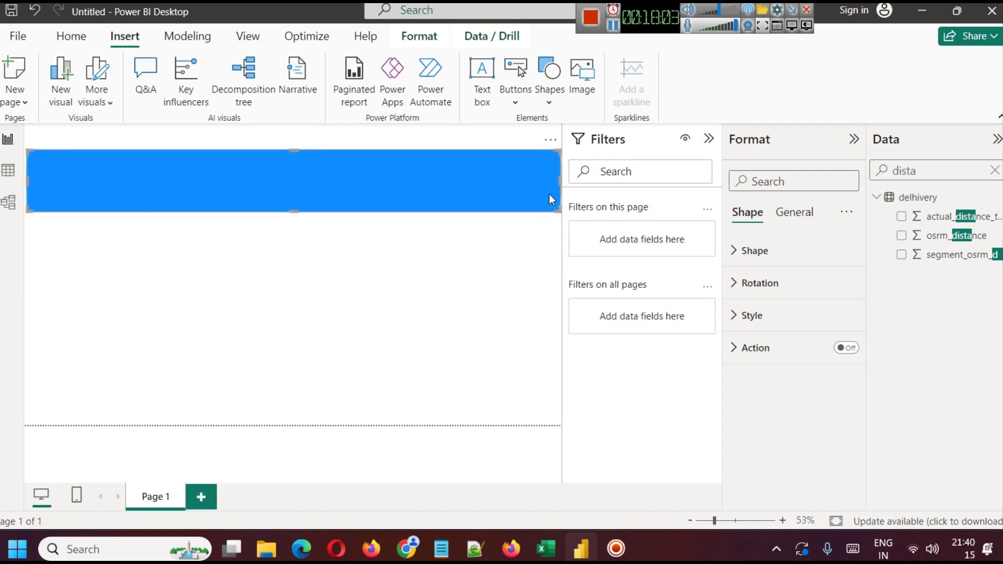
left_click(488, 270)
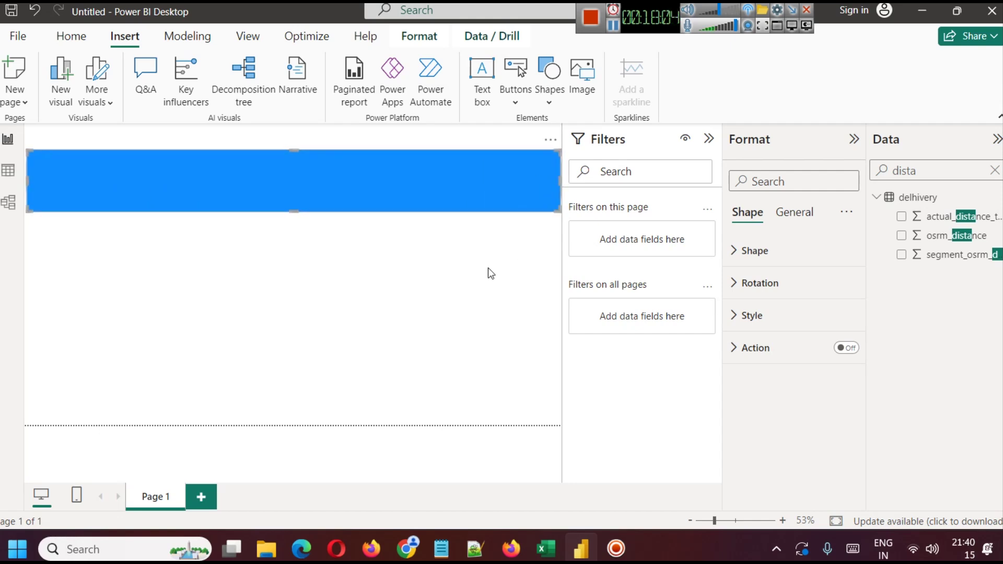
Collapse the Filters pane and send the rectangle to the back, behind all five KPI cards.
left_click(708, 138)
left_click(590, 189)
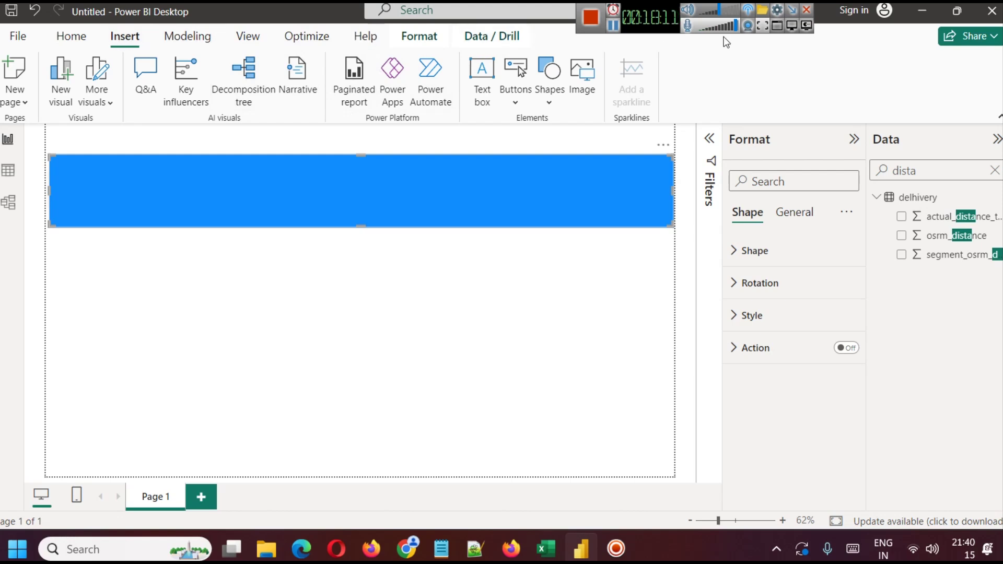
left_click(419, 38)
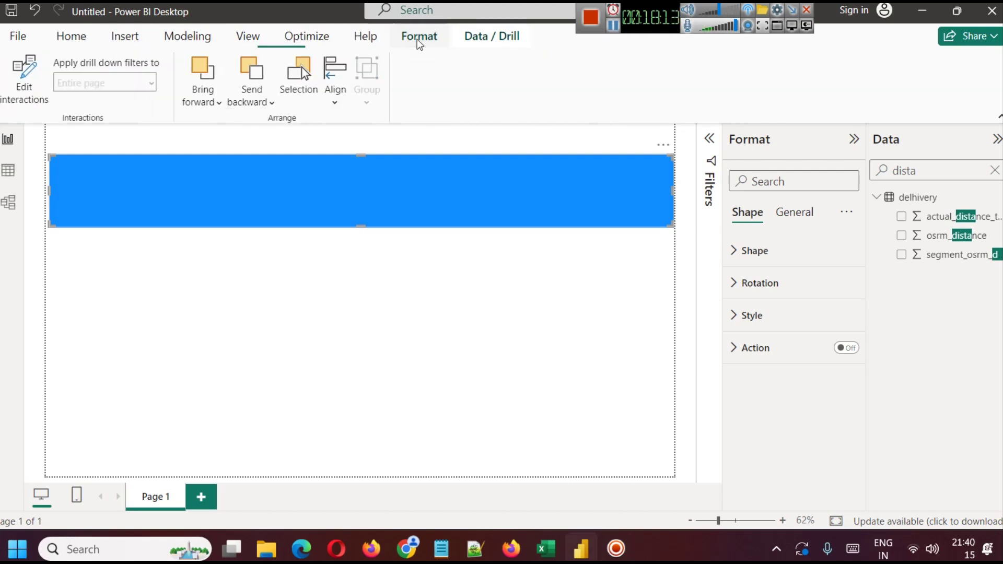
left_click(250, 80)
left_click(271, 129)
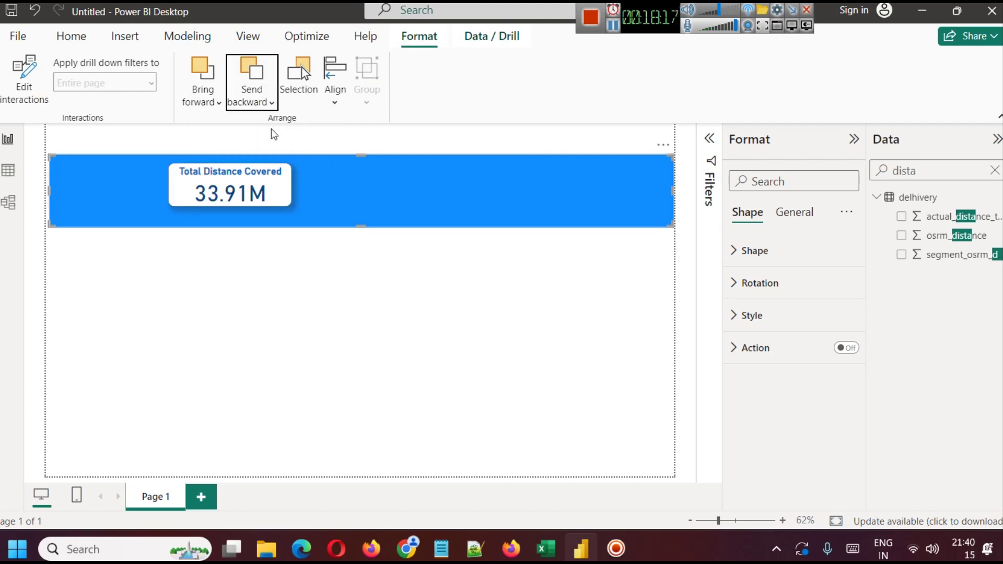
left_click(264, 101)
left_click(287, 153)
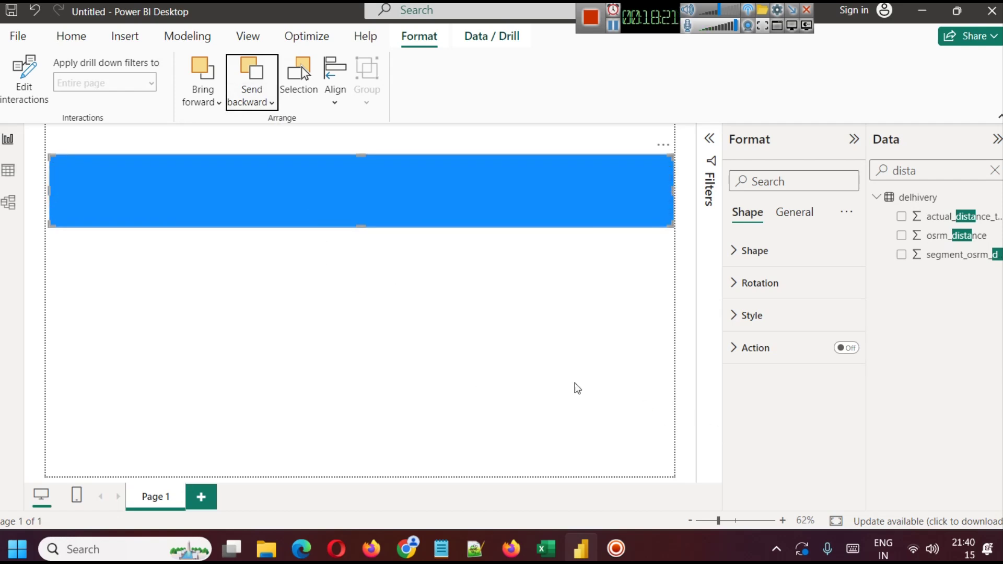
left_click(506, 358)
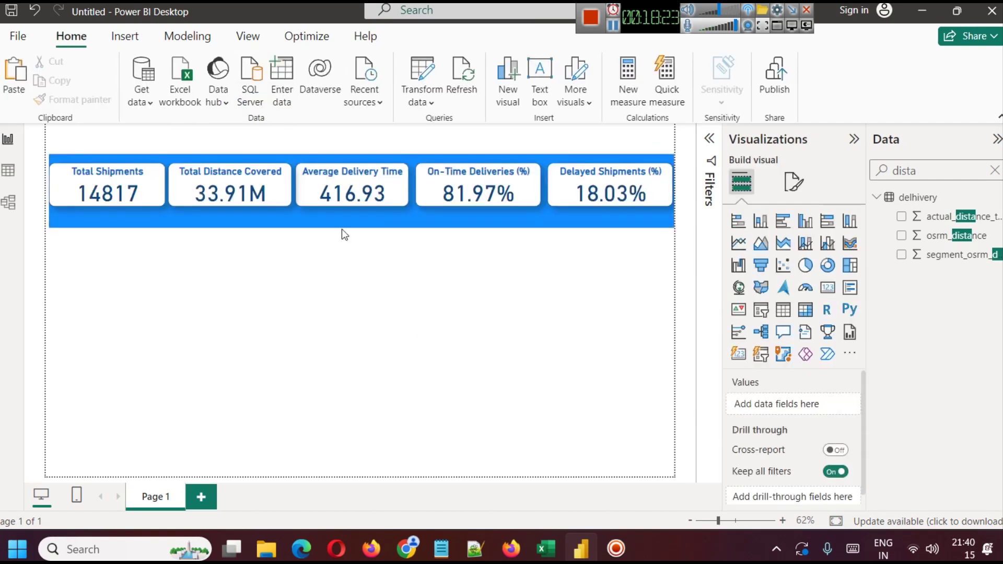
Reduce the rectangle's height from below so it extends only slightly beyond the KPI cards.
left_click(359, 226)
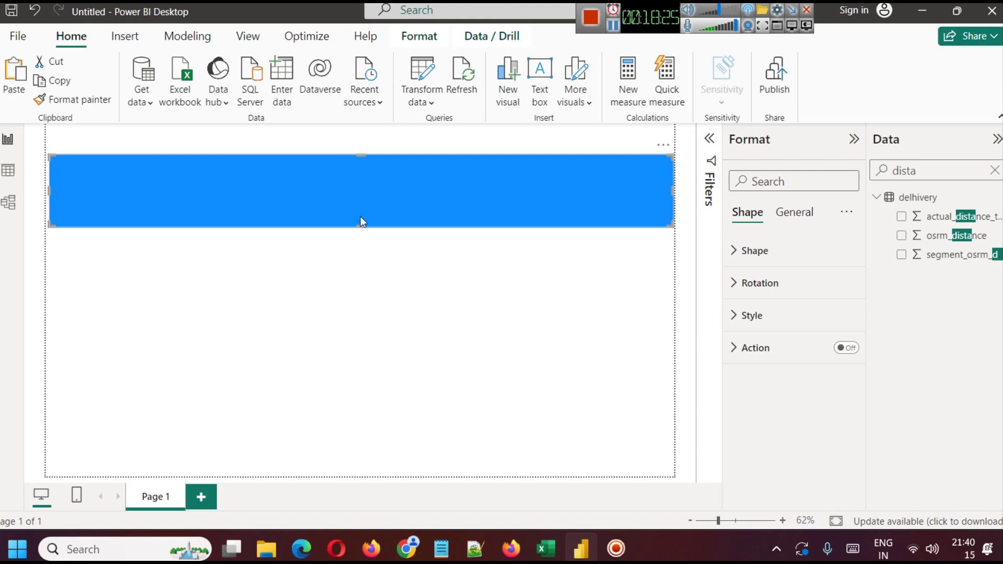
left_click(360, 244)
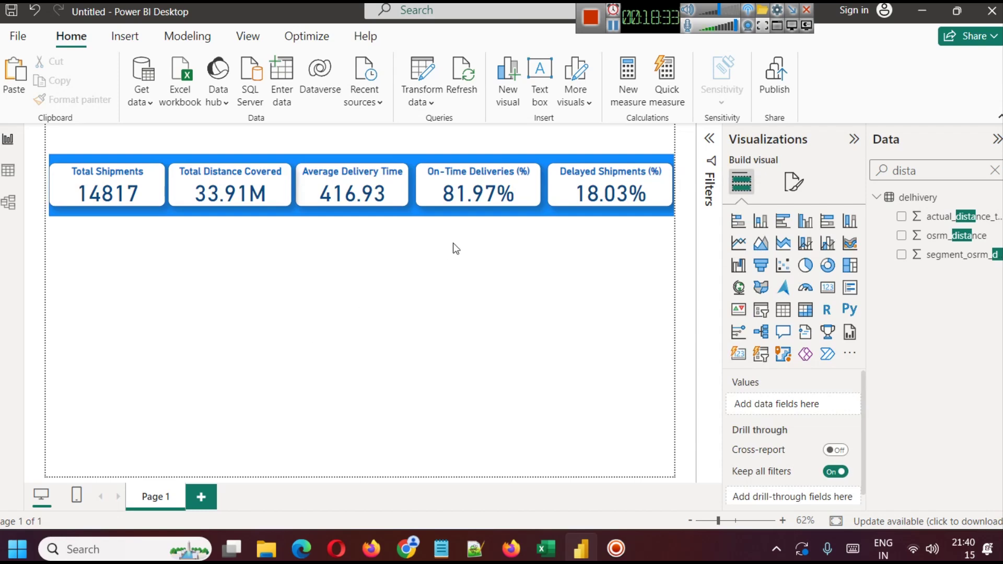
Change the rectangle's fill to the dark blue among the recent colors.
left_click(438, 211)
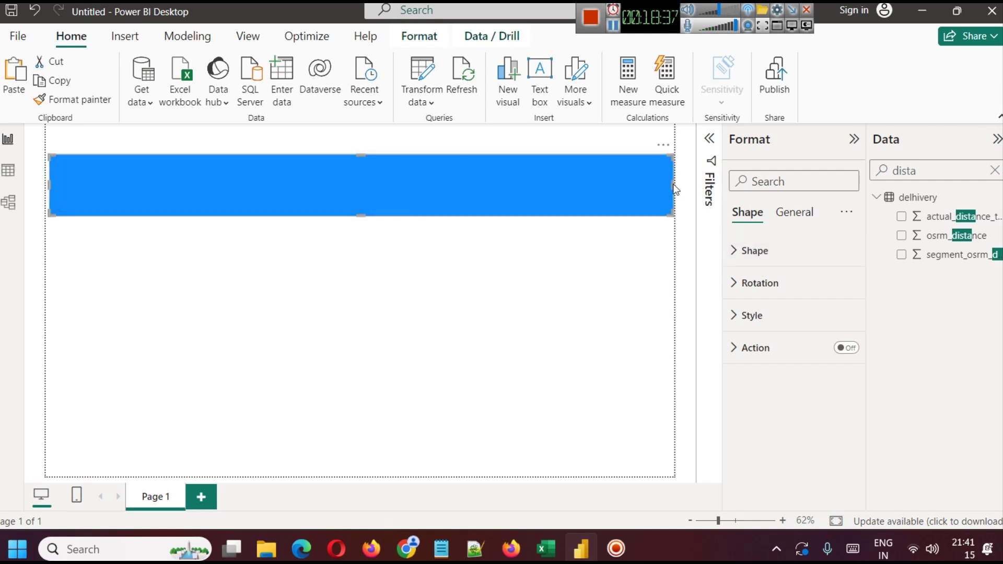
left_click(766, 257)
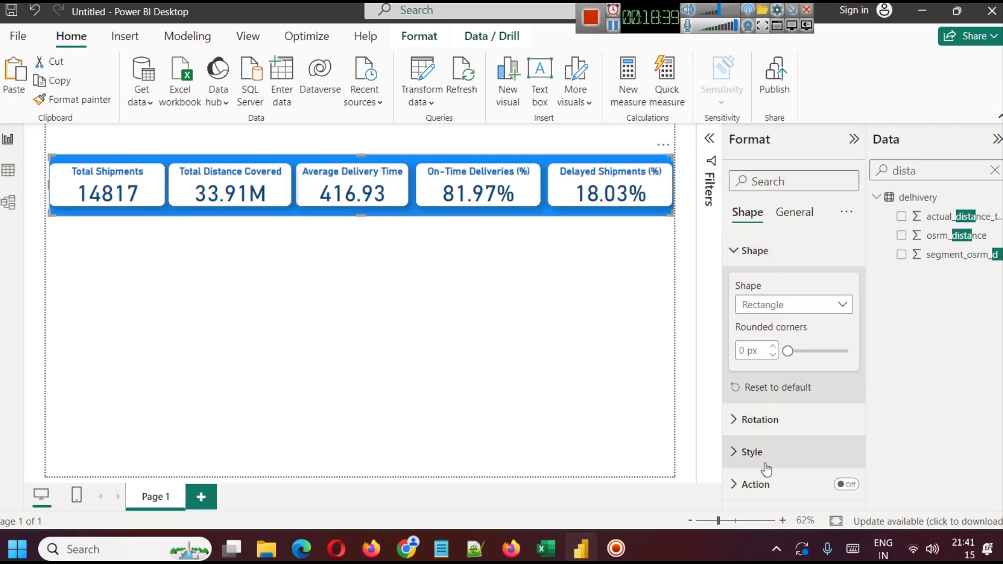
left_click(739, 461)
left_click(767, 373)
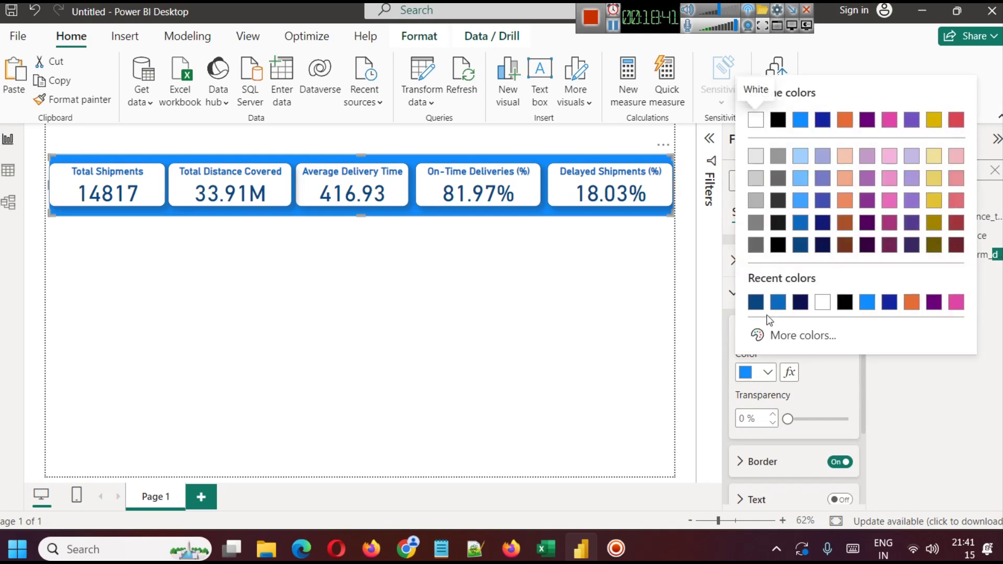
left_click(756, 303)
left_click(368, 306)
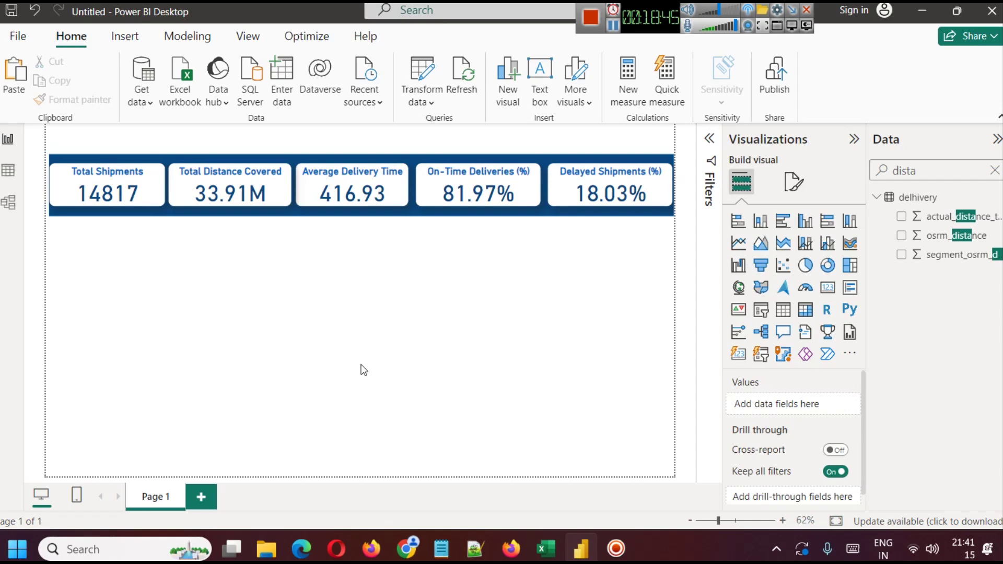
Nudge the Total Shipments card right and the Delayed Shipments card left so both sit inside the blue band.
left_click(61, 186)
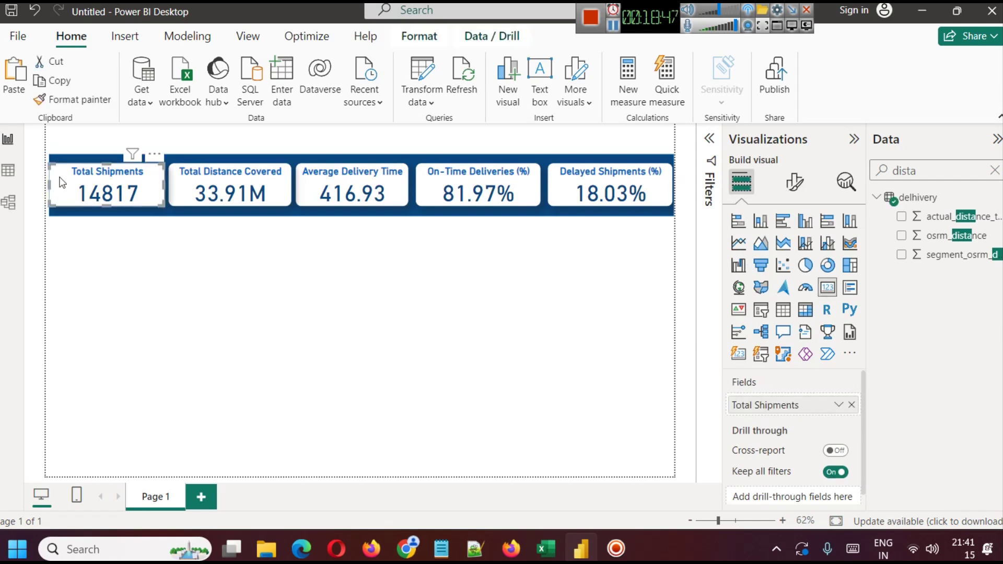
left_click(587, 189)
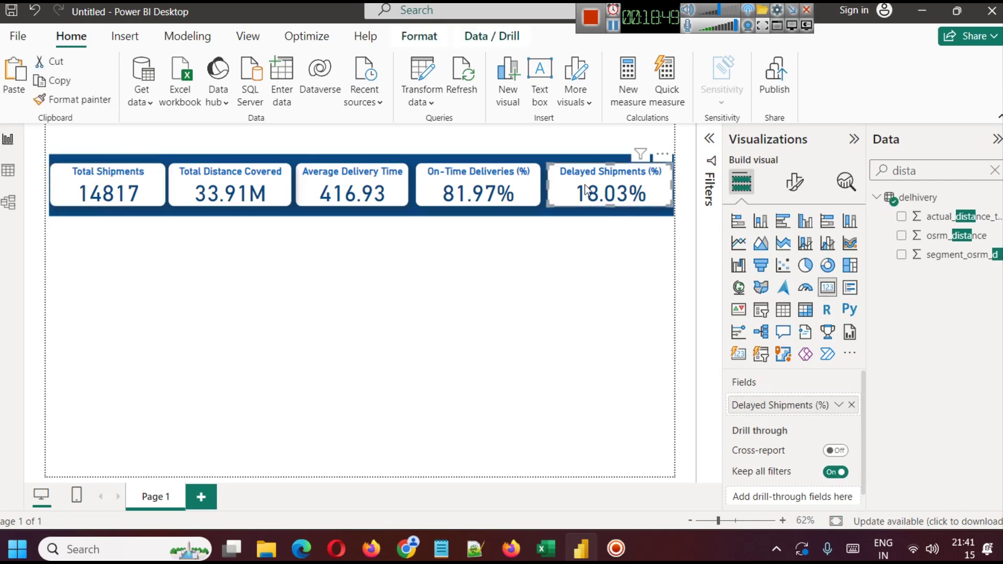
left_click(556, 303)
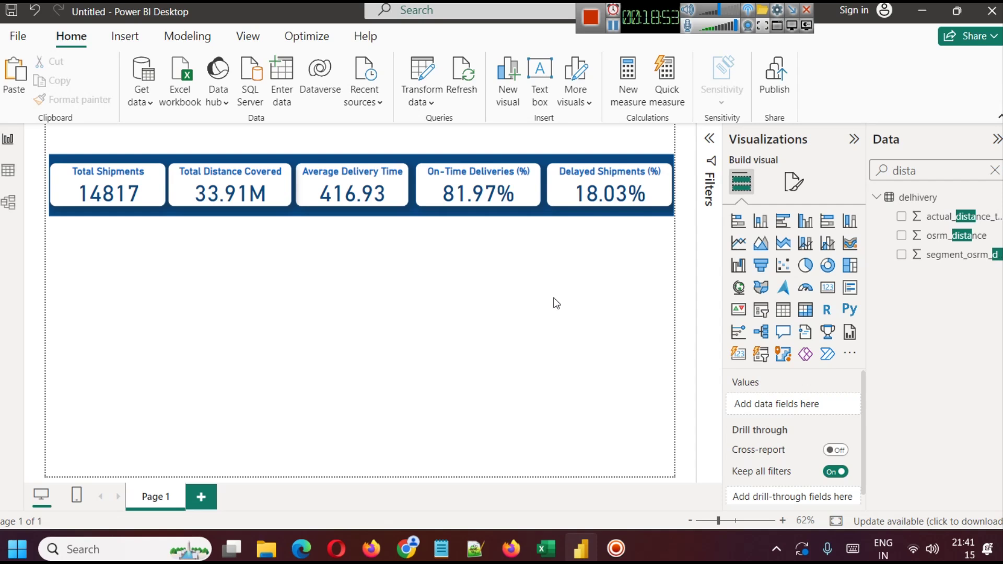
Enlarge the truck image Untitled (300 x 200 px).png in the photo viewer to inspect it and switch back to Power BI.
left_click(612, 29)
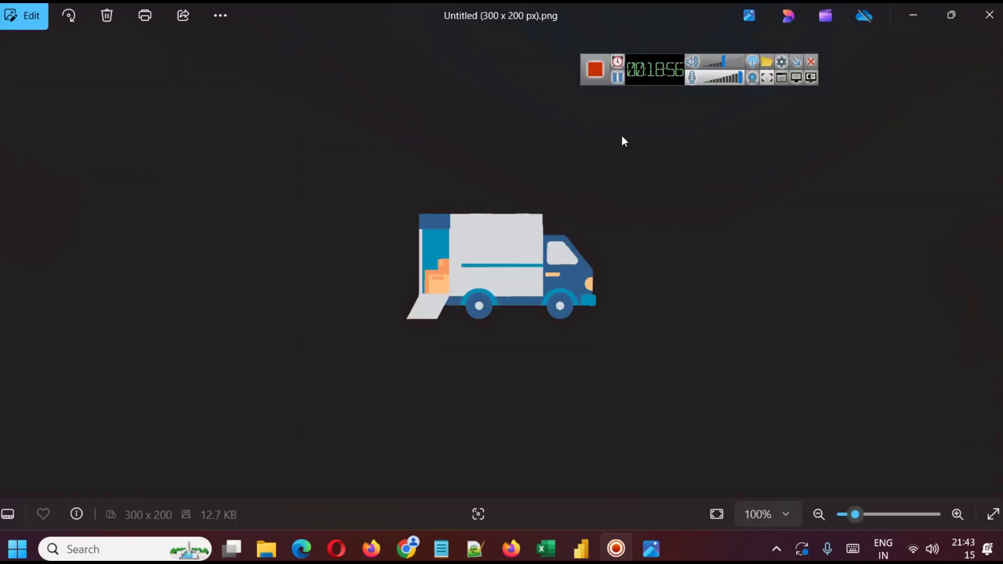
scroll(509, 357, "up", 5)
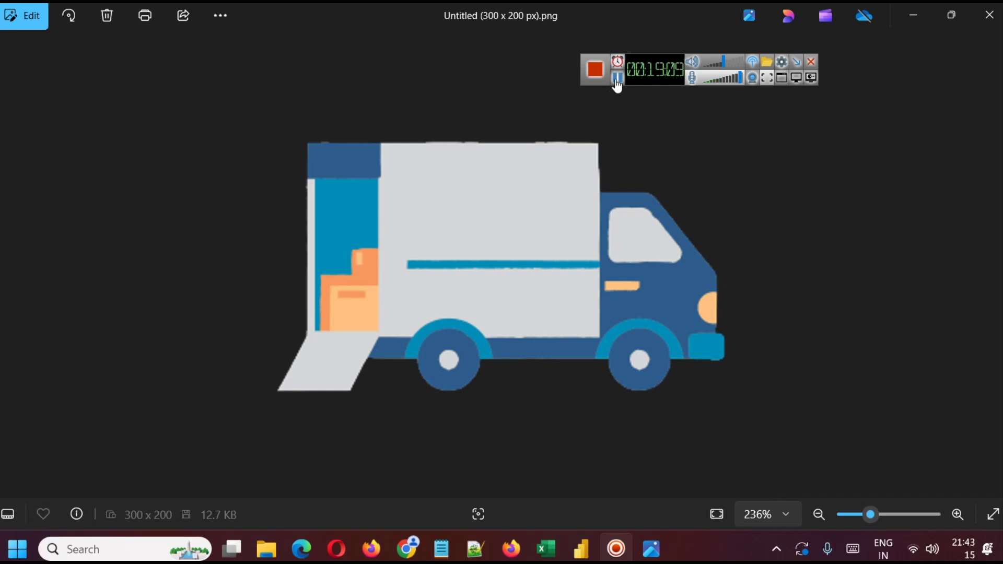
left_click(581, 548)
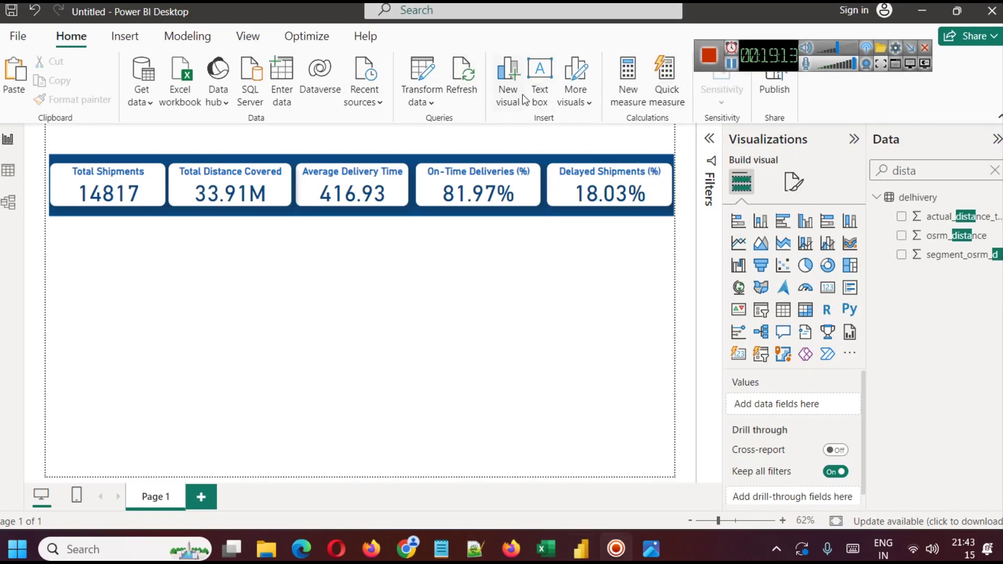
Insert the delivery truck image on the page and narrow its frame to about the width of the Total Shipments card.
left_click(125, 37)
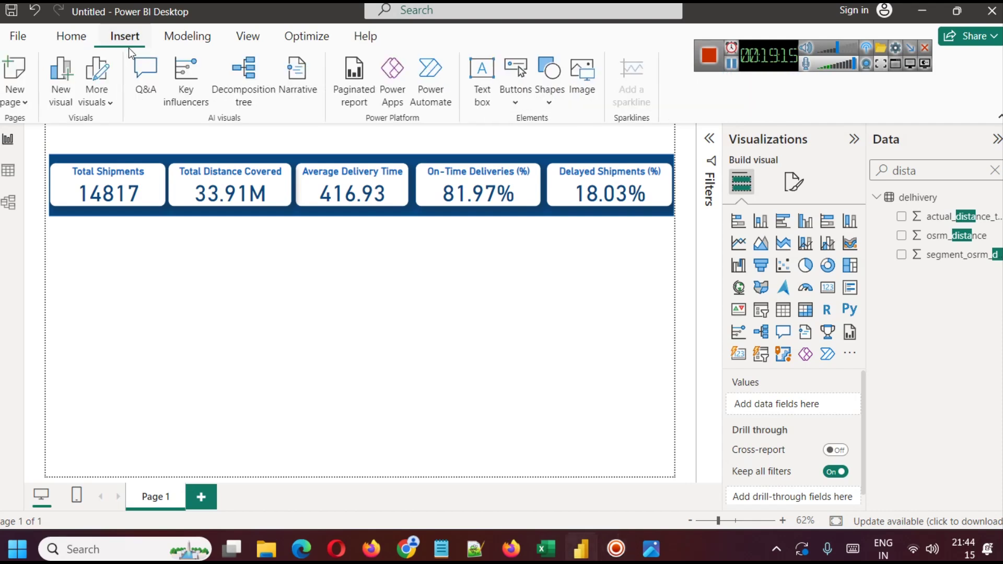
left_click(731, 63)
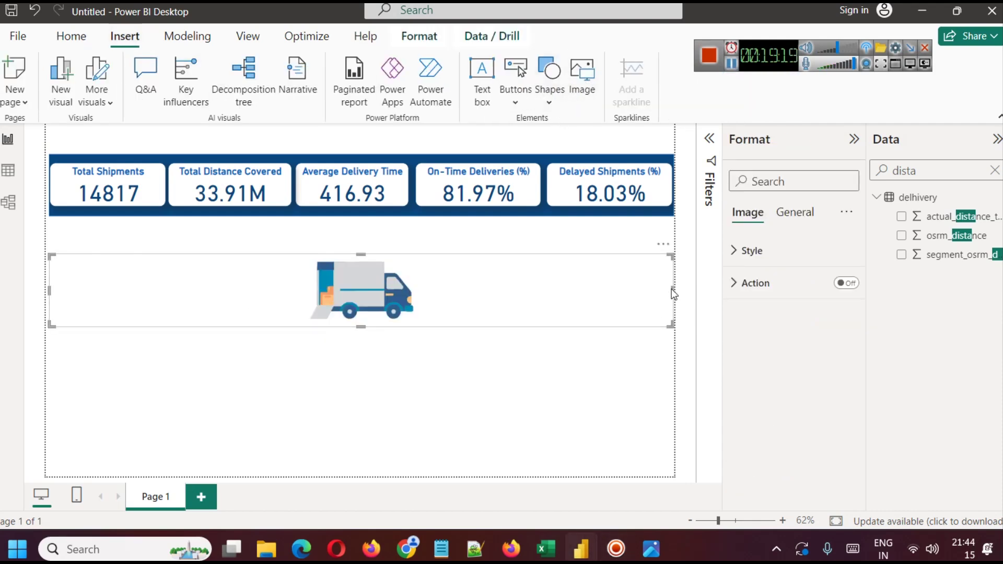
left_click_drag(672, 290, 163, 289)
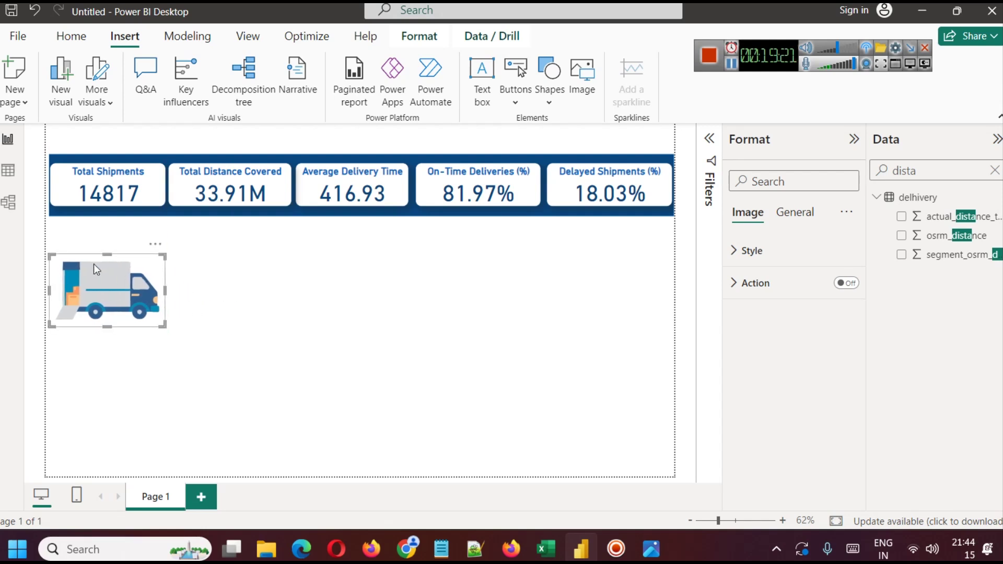
Shrink the truck image's height and place it just above the Total Shipments card, at the start of the page header.
left_click_drag(108, 255, 104, 158)
left_click(185, 314)
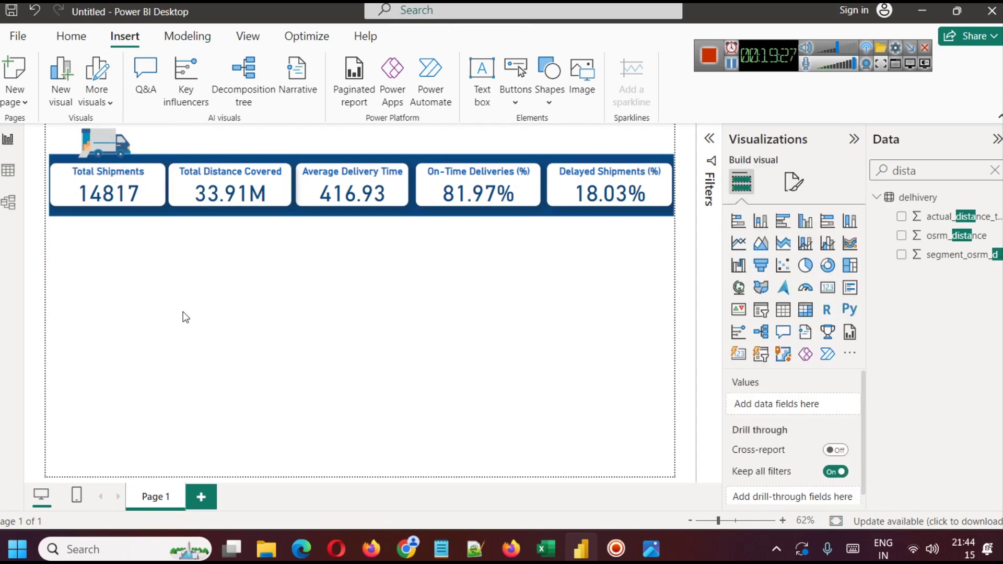
left_click(99, 148)
left_click(182, 272)
left_click(106, 141)
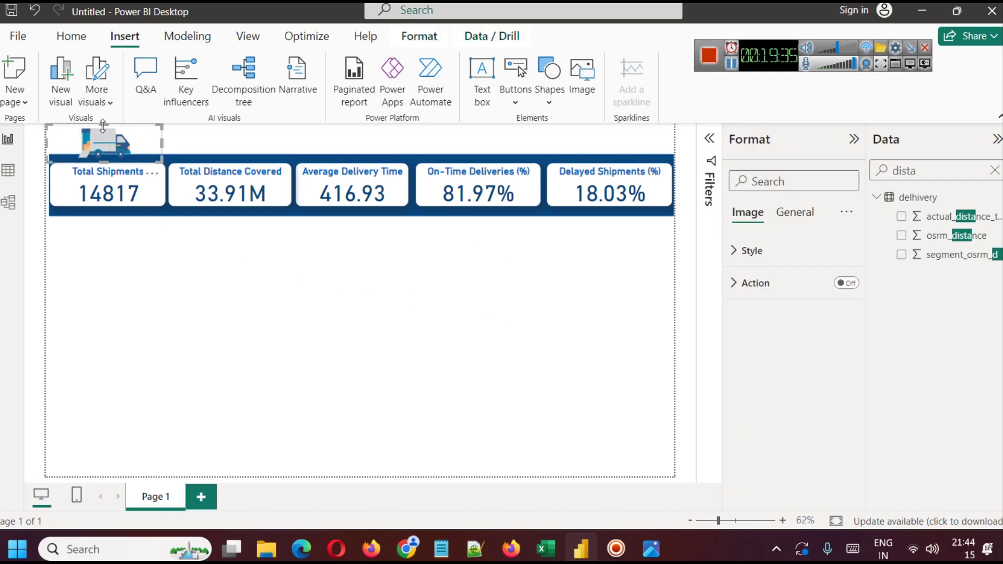
left_click(173, 324)
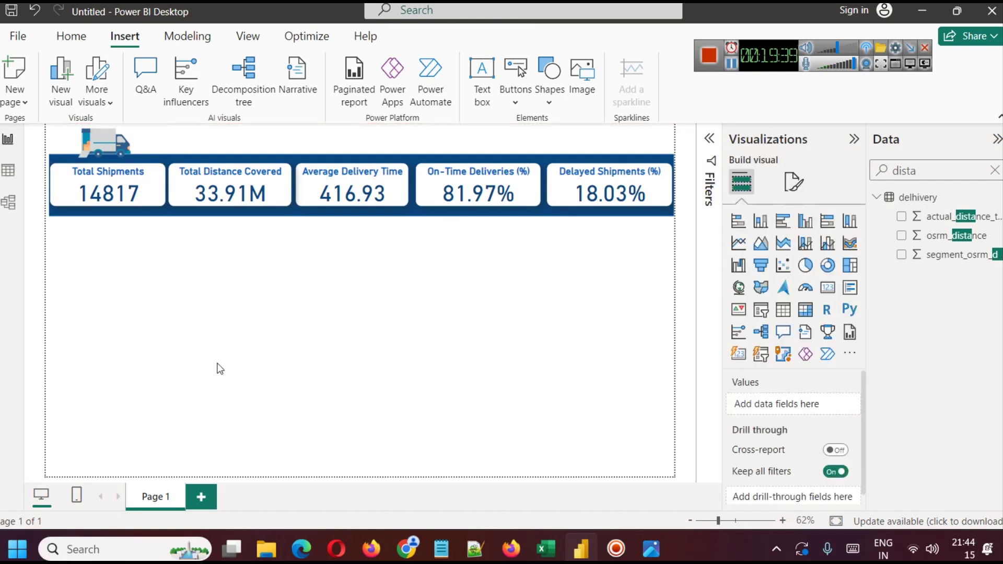
Rename the report page as "Delivery Data EDA".
right_click(153, 495)
left_click(178, 482)
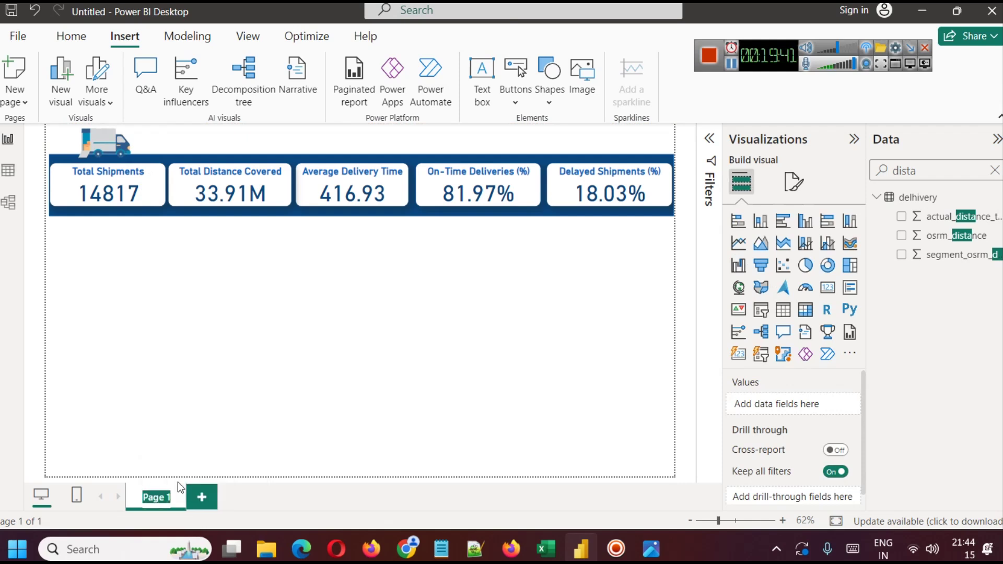
type("D")
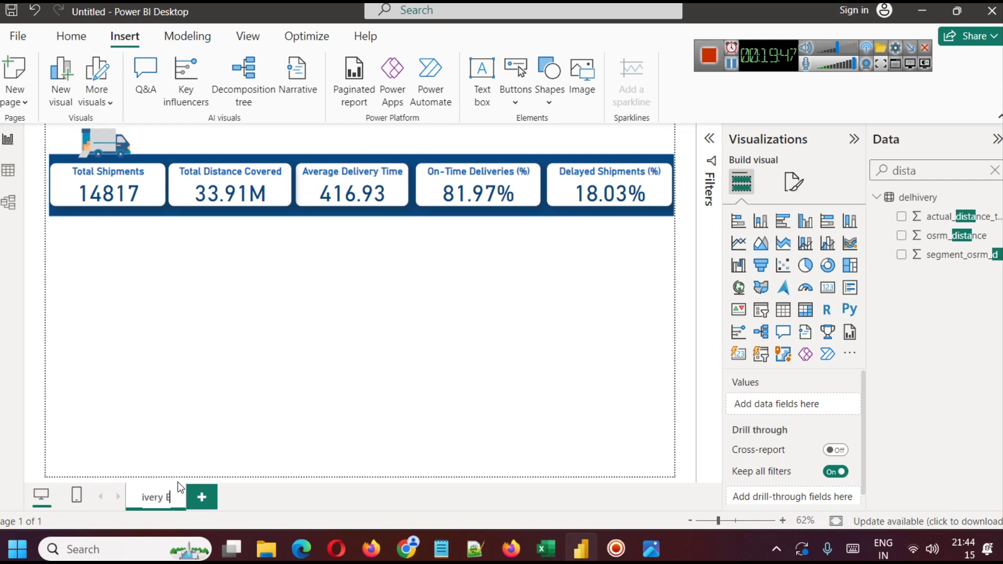
type("elivery Data EDA")
key("Return")
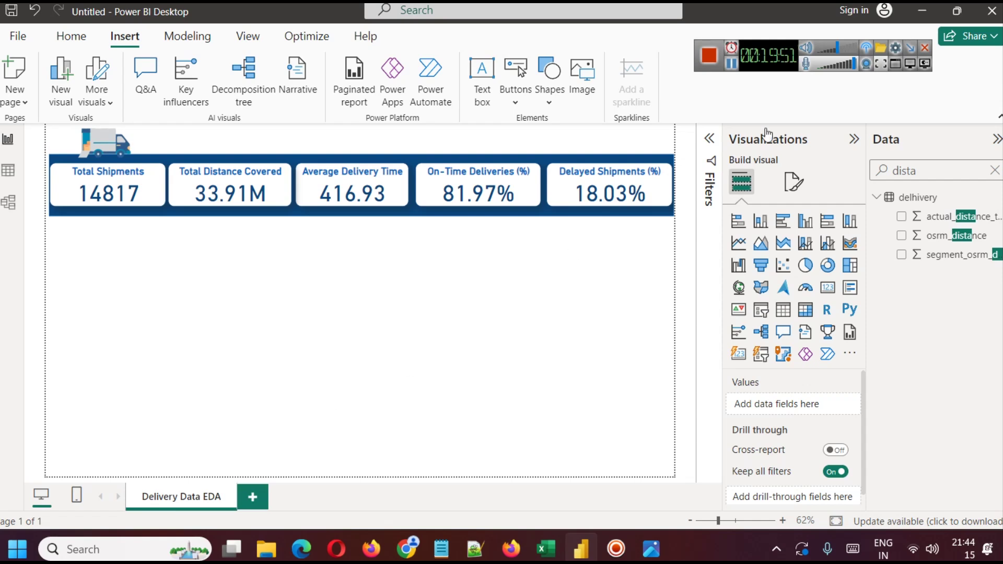
Insert a text box containing the title "DELIVERY / LOGISTICS DATA - EDA".
left_click(731, 64)
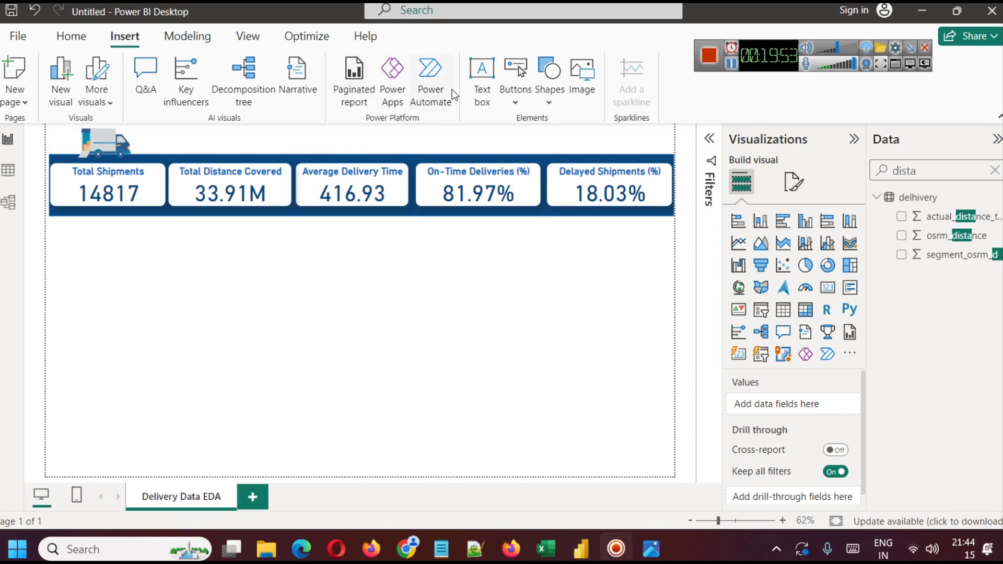
left_click(482, 79)
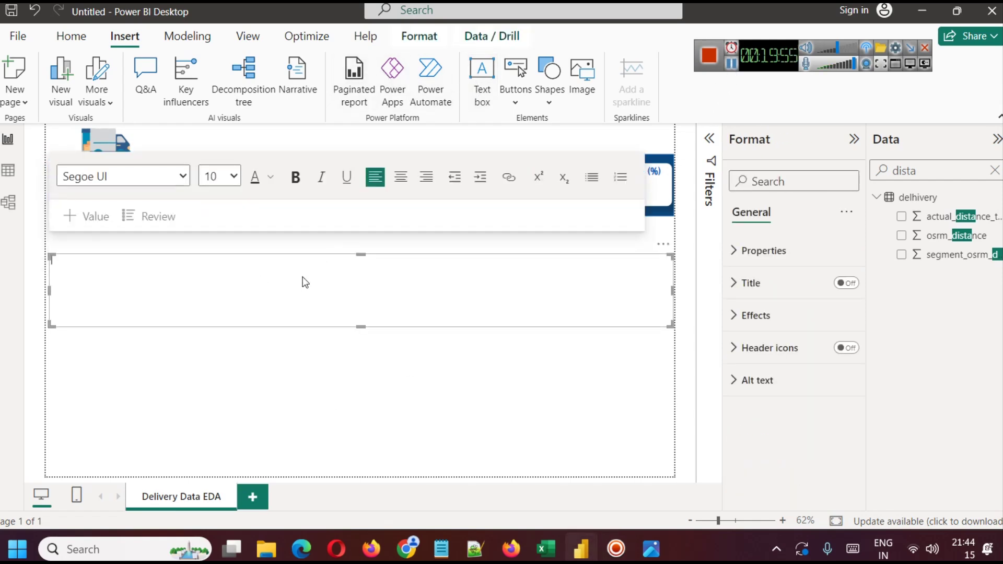
type("DELIVERY")
type(" DATA E")
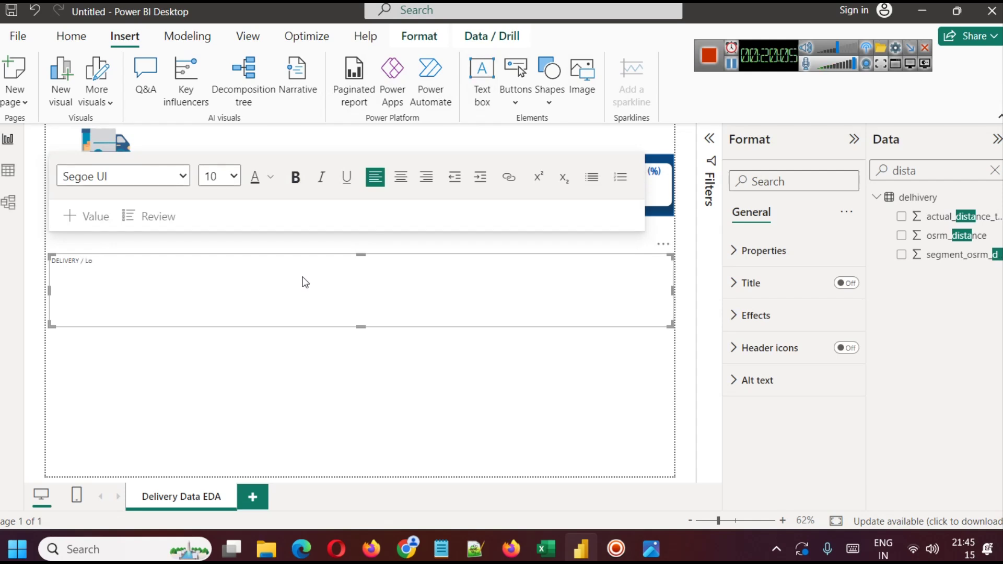
type("TICS DATA - E")
key("BackSpace")
key("ctrl+a")
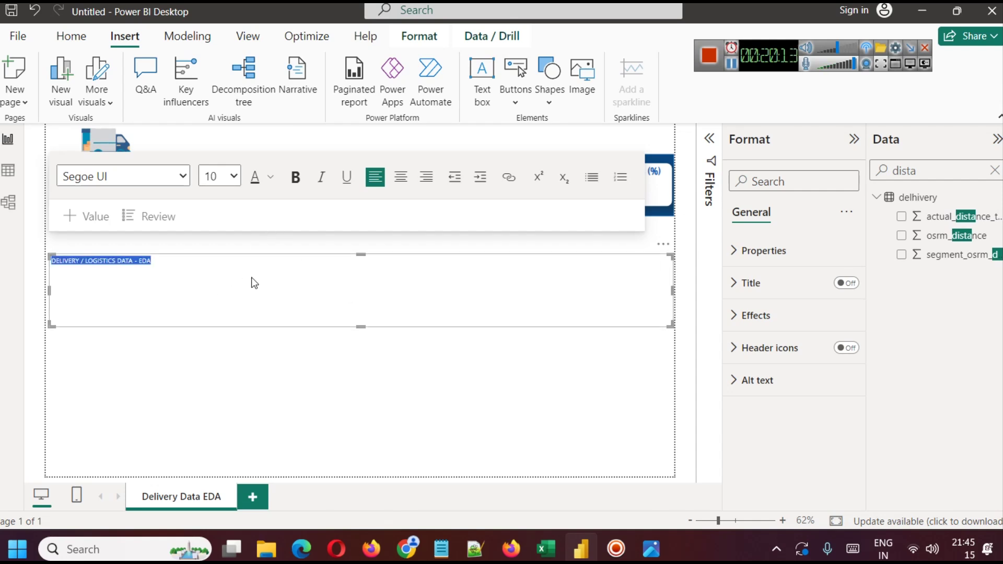
Centre the title in the text box and colour it with the same dark blue as the KPI band.
left_click(401, 178)
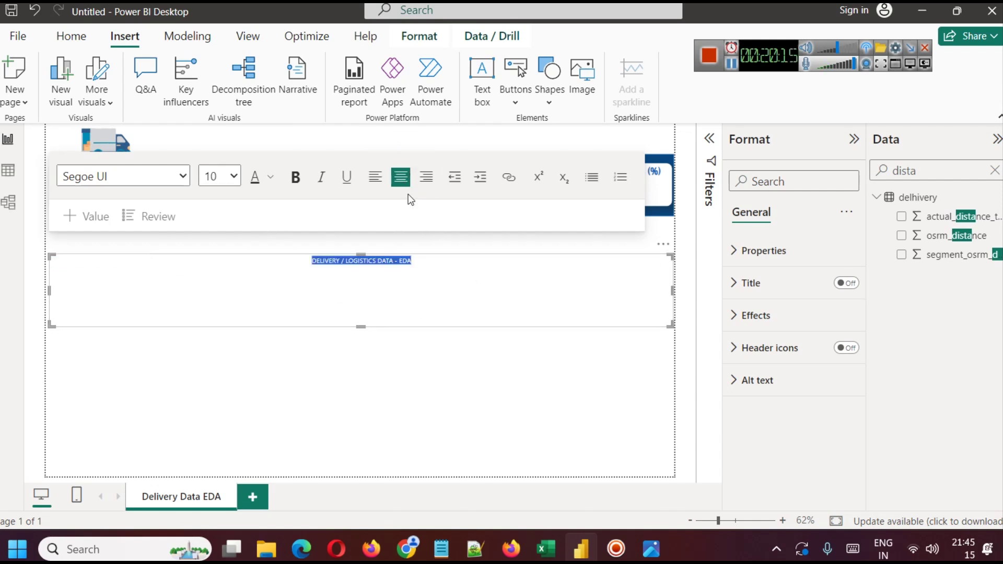
left_click(270, 177)
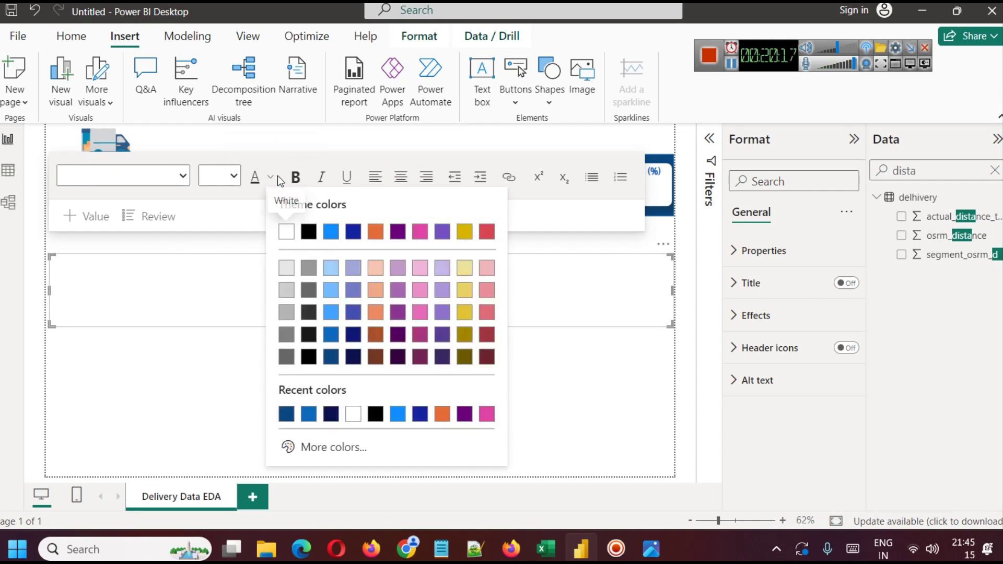
left_click(286, 414)
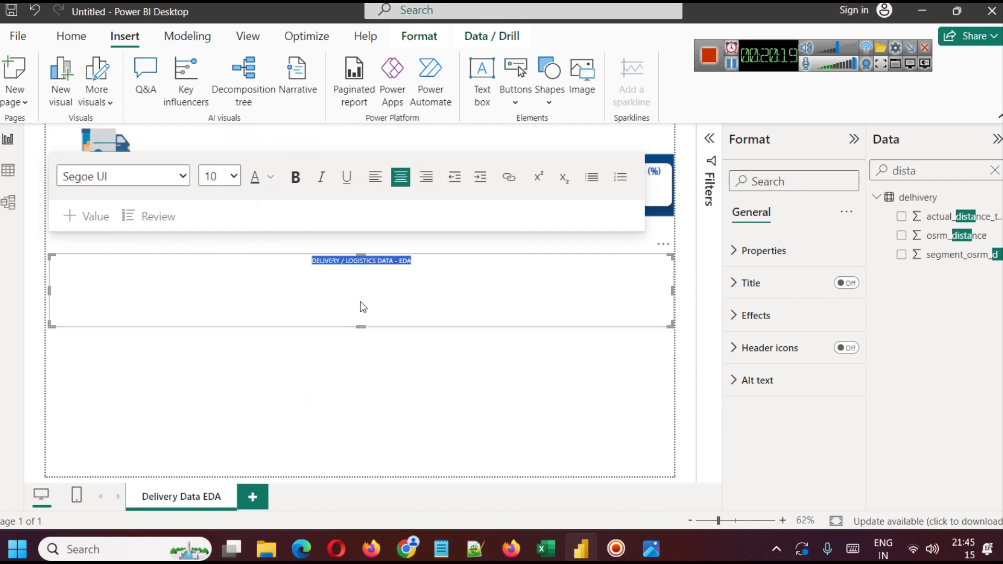
left_click(273, 178)
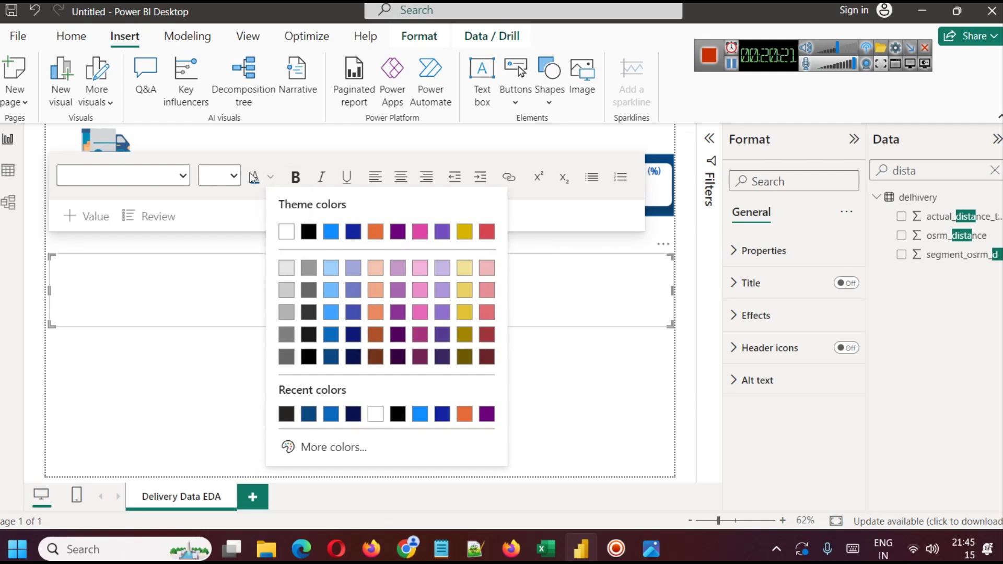
Make the whole text box title bold and set its font size to 28.
left_click(221, 177)
left_click(221, 177)
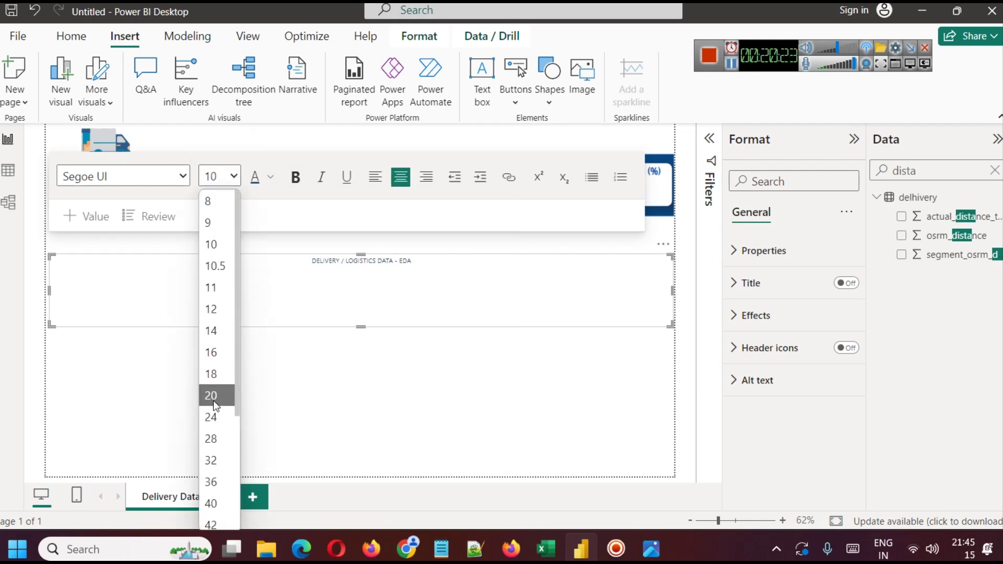
left_click(213, 419)
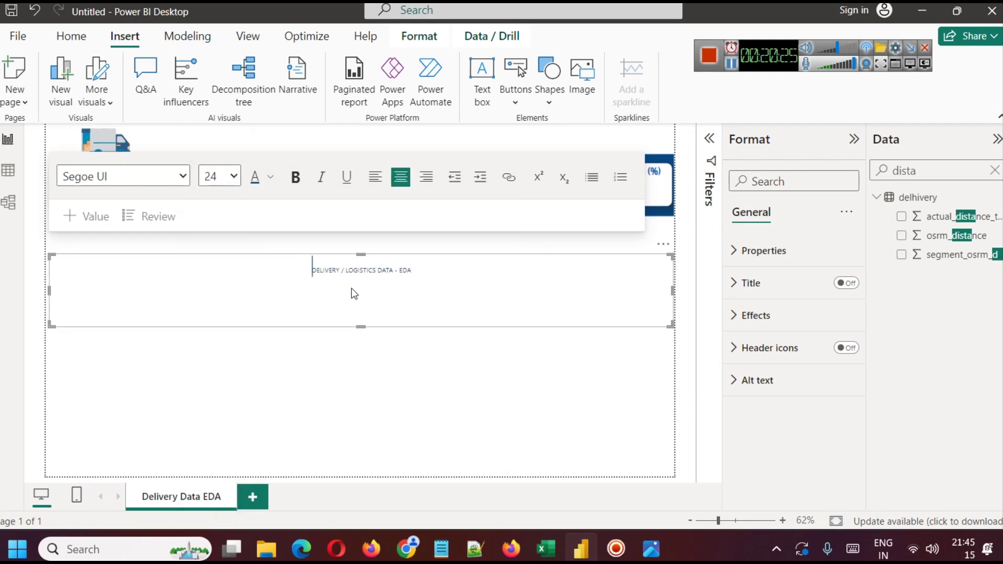
key("ctrl+a")
left_click(212, 180)
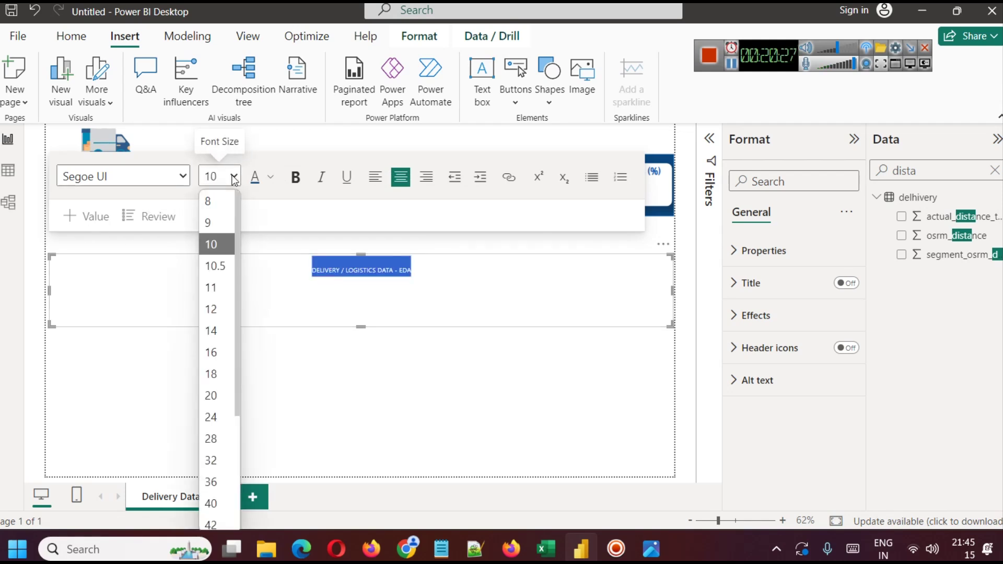
left_click(219, 412)
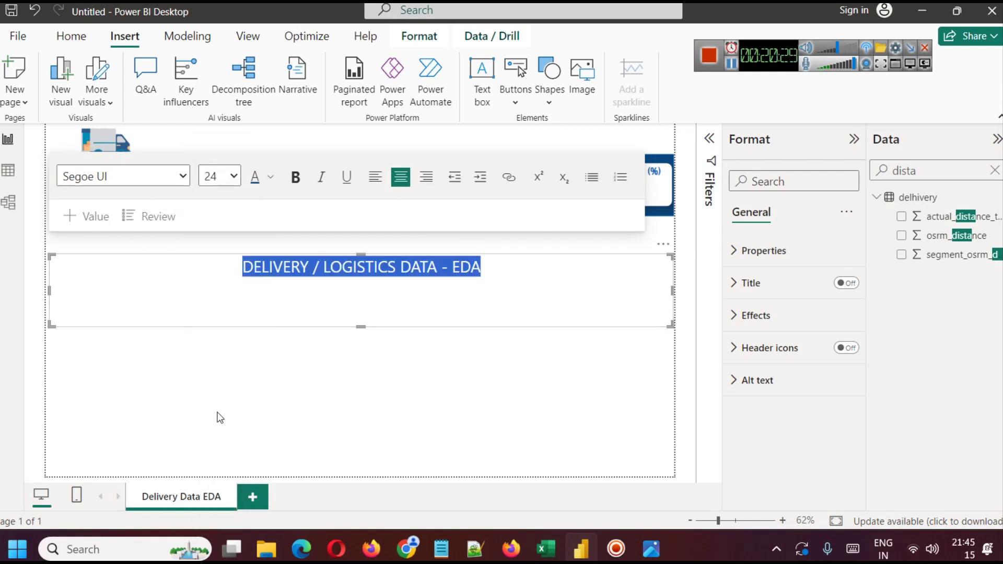
left_click(296, 179)
left_click(225, 176)
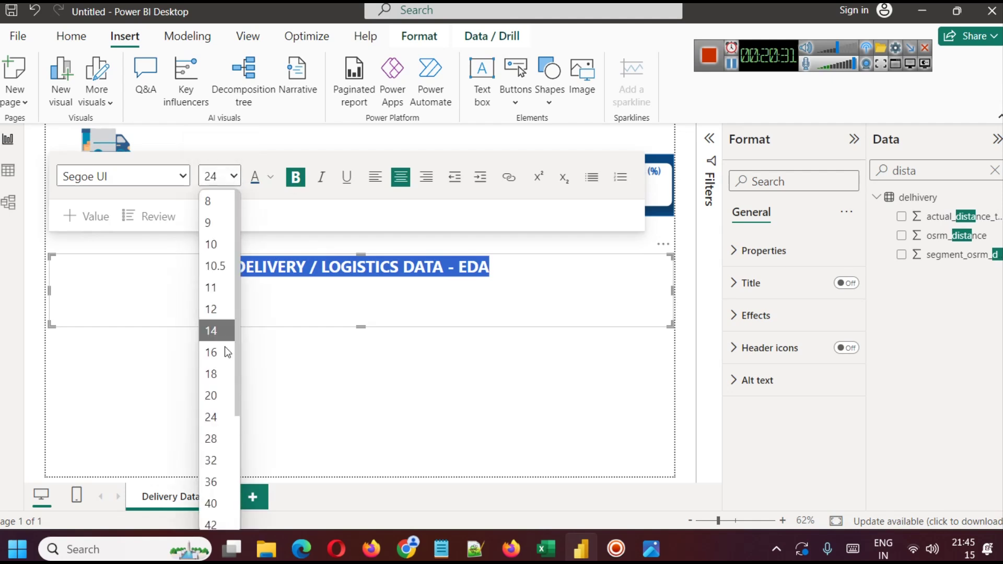
left_click(211, 440)
Reduce the title text box's height to one line of text and move it above the KPI card row.
left_click_drag(363, 325, 369, 287)
left_click(373, 328)
left_click(485, 269)
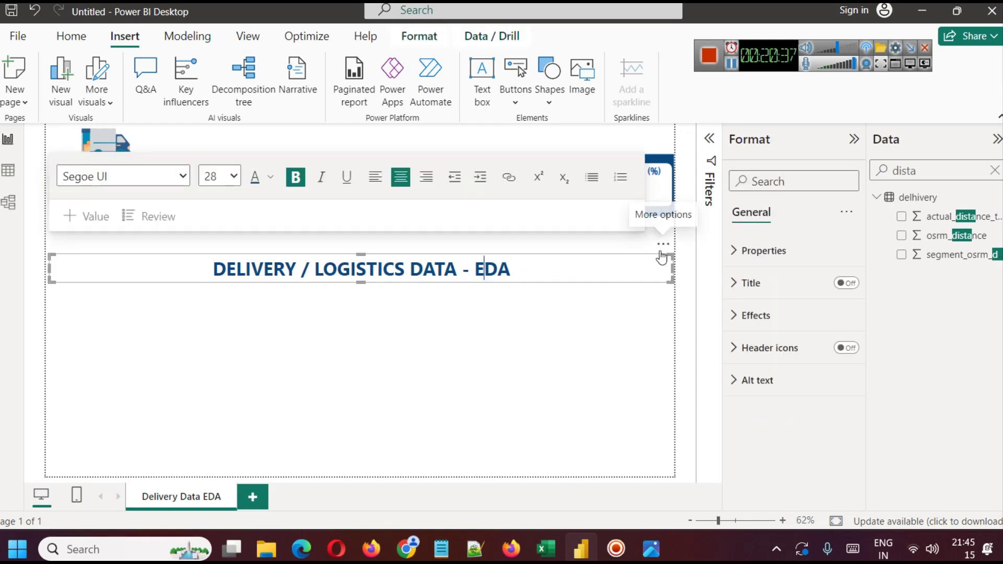
left_click(662, 244)
left_click(639, 296)
right_click(657, 257)
left_click(654, 264)
left_click_drag(657, 258, 657, 127)
Narrow the title text box from both sides to roughly fit its text and shift it right beside the truck image.
left_click_drag(50, 139, 164, 146)
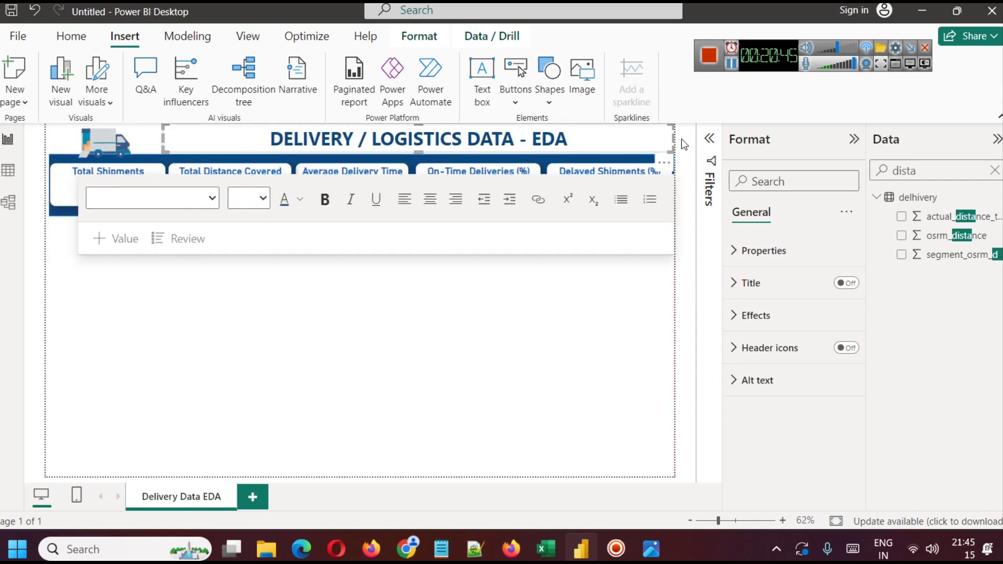
left_click_drag(672, 139, 485, 149)
left_click(454, 374)
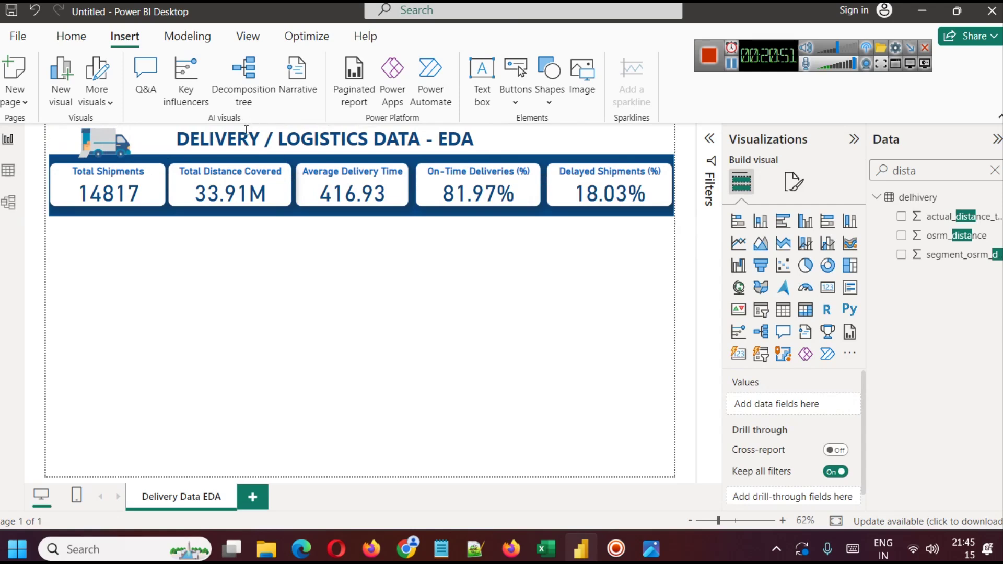
left_click(248, 139)
left_click_drag(290, 125, 265, 126)
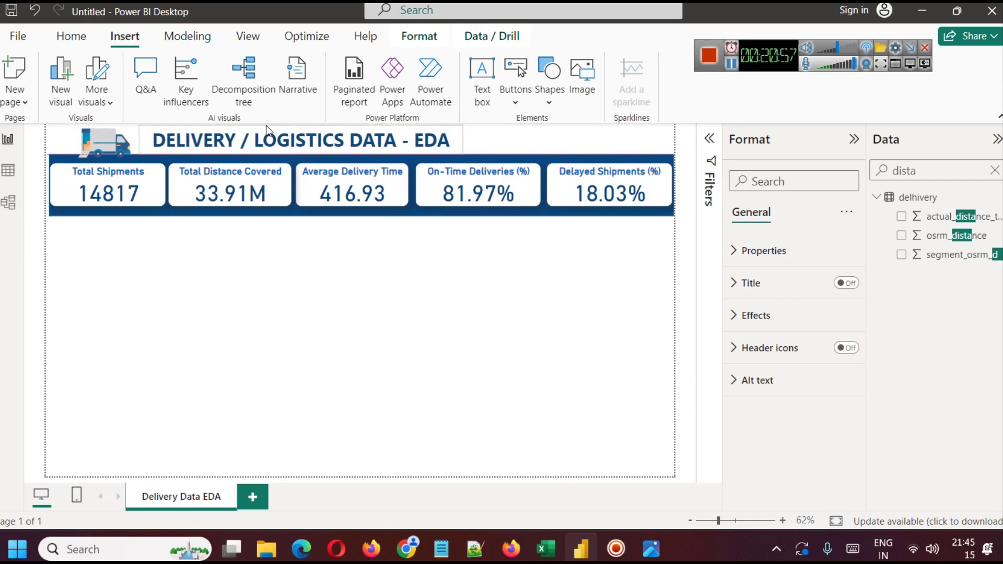
left_click(295, 368)
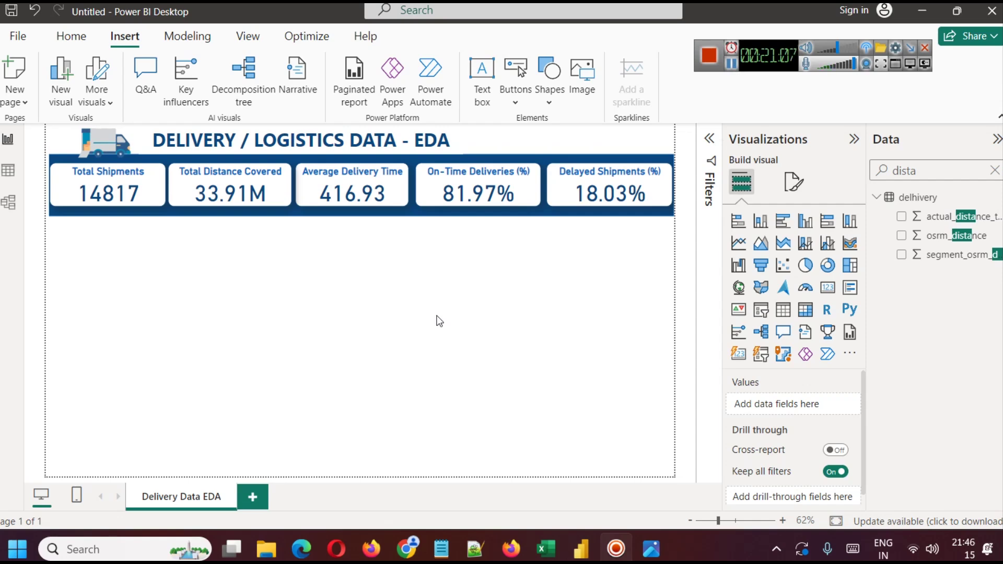
Turn on the shadow effect for the title text box.
left_click(448, 144)
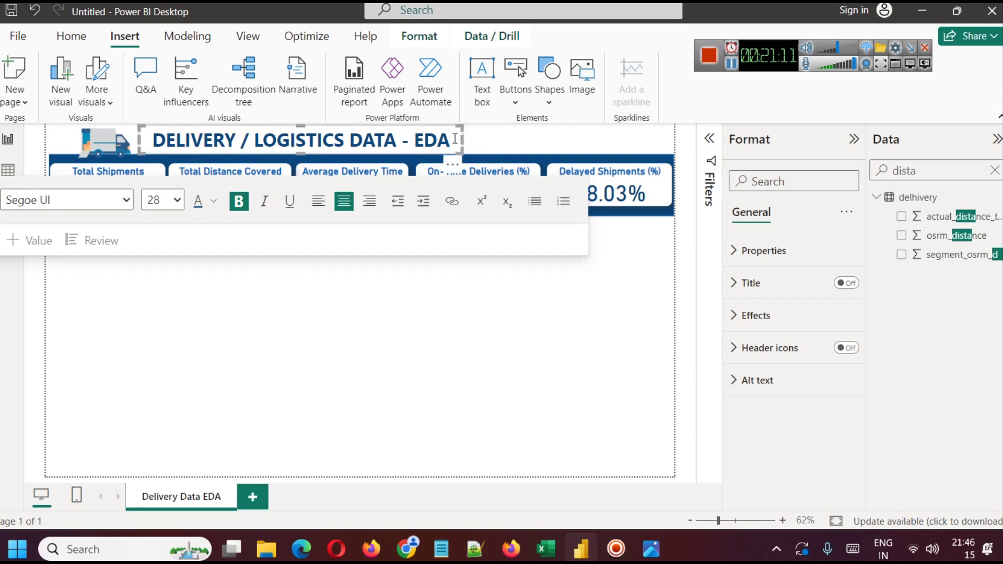
left_click(755, 316)
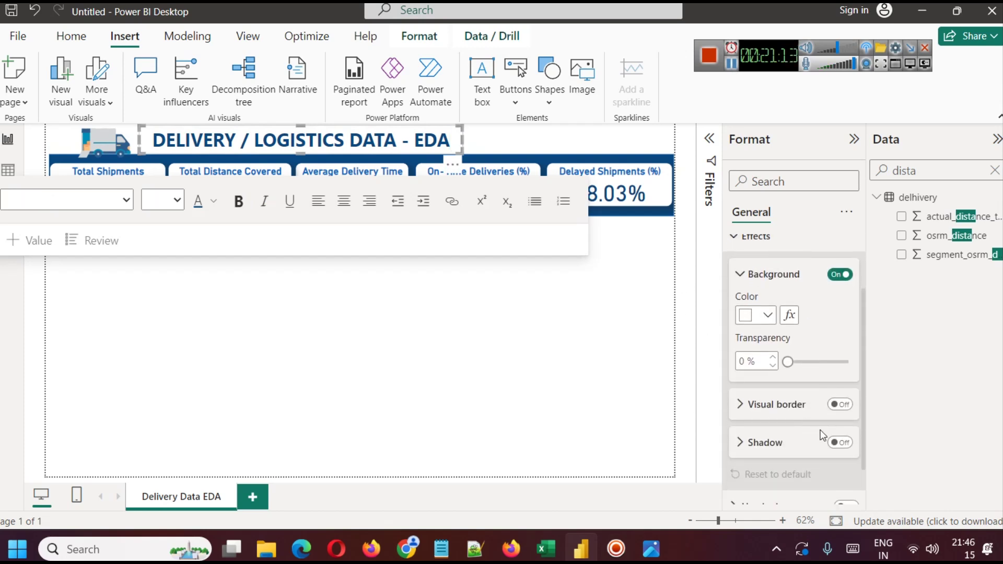
left_click(825, 444)
left_click(518, 342)
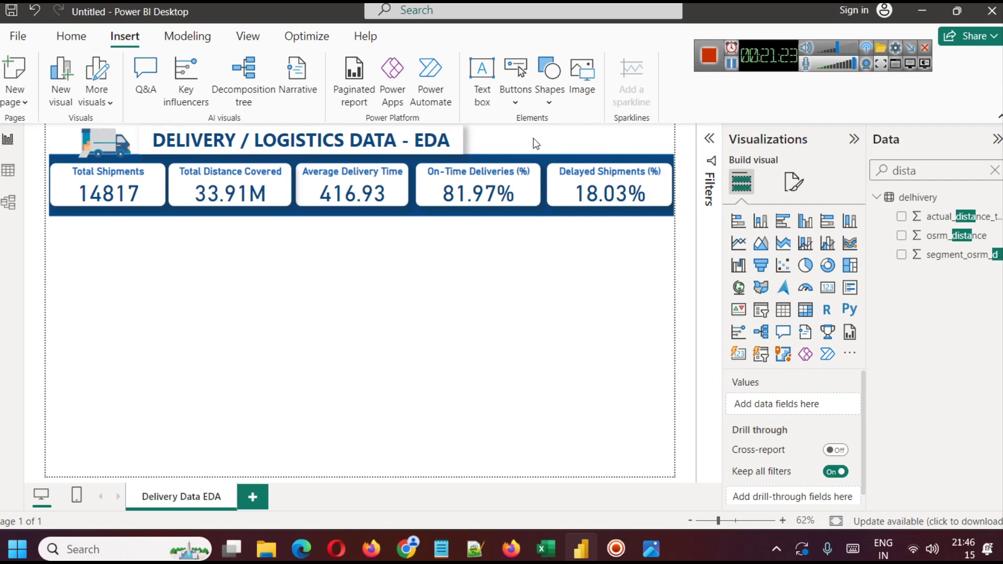
Search the data fields for "cuto" and examine the cutoff columns in the delhivery table before returning to the report.
left_click(734, 63)
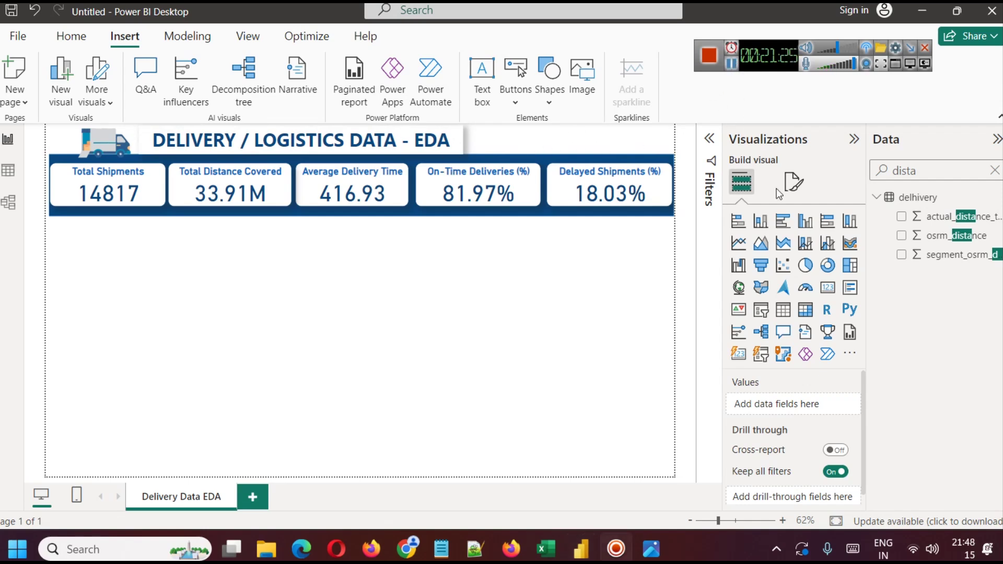
left_click(572, 353)
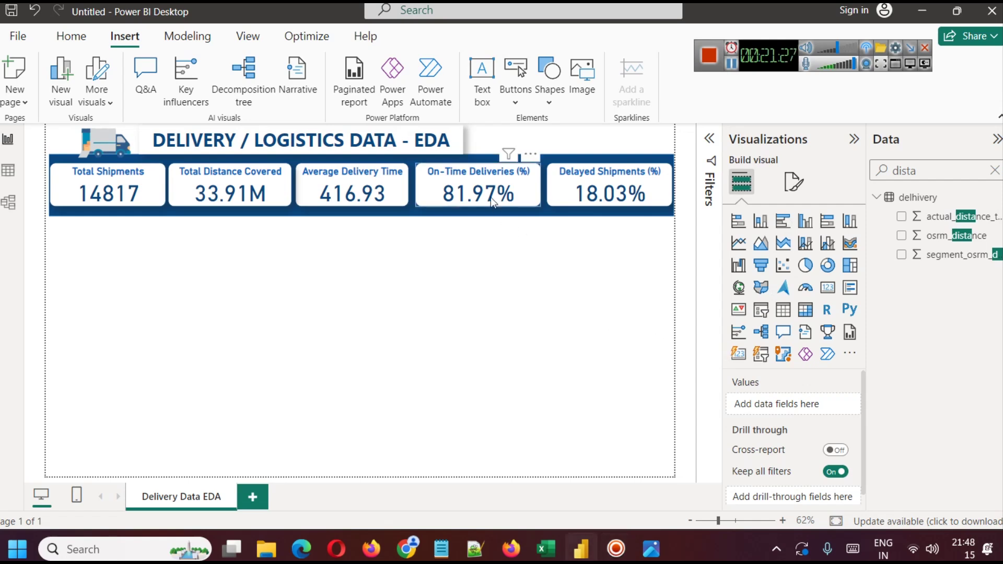
left_click(476, 177)
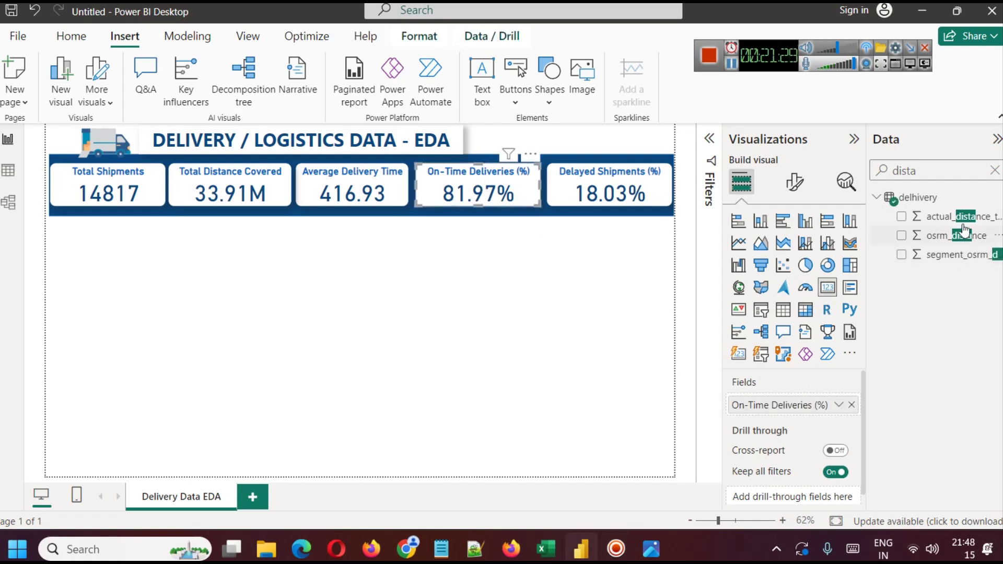
left_click(994, 171)
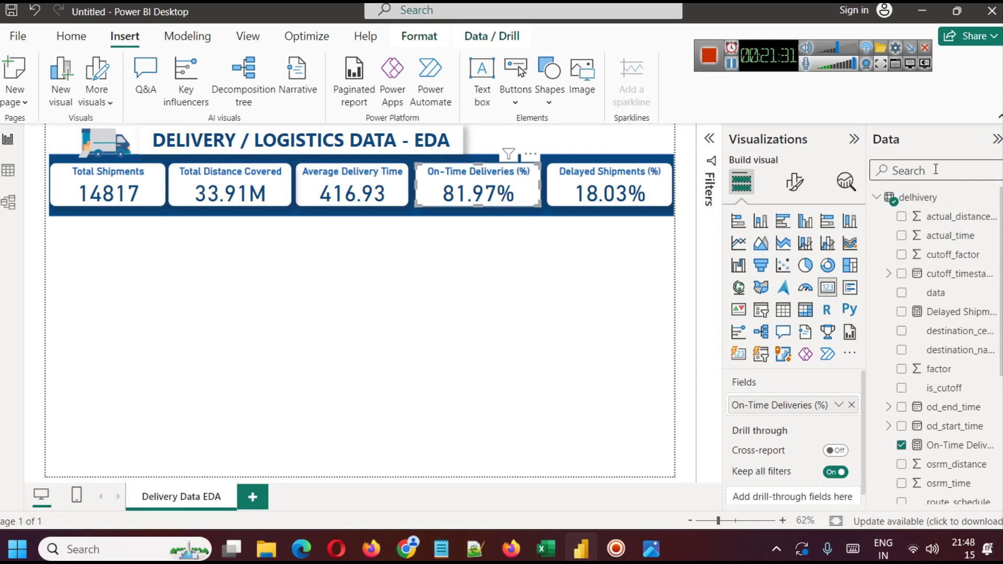
type("cuto")
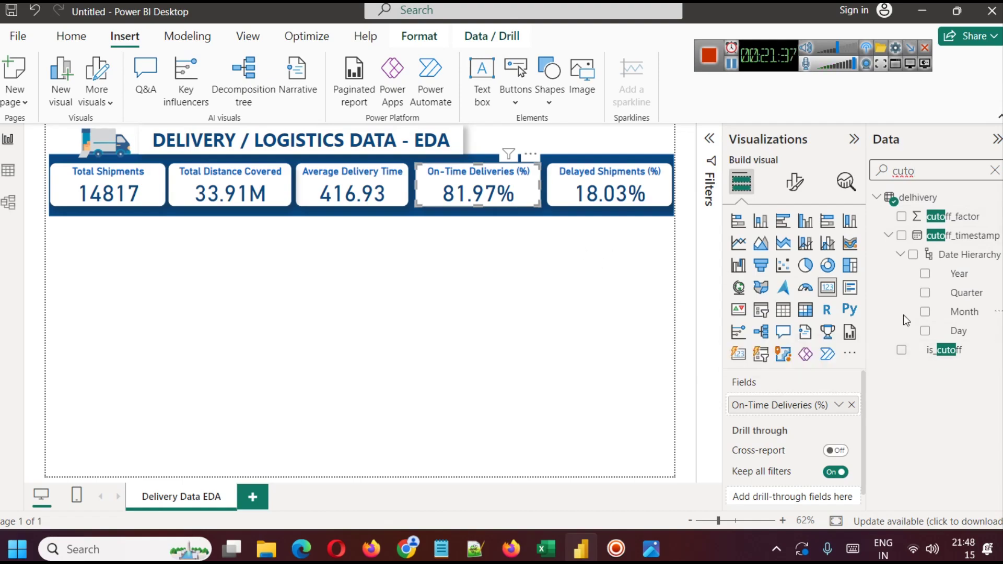
left_click(8, 170)
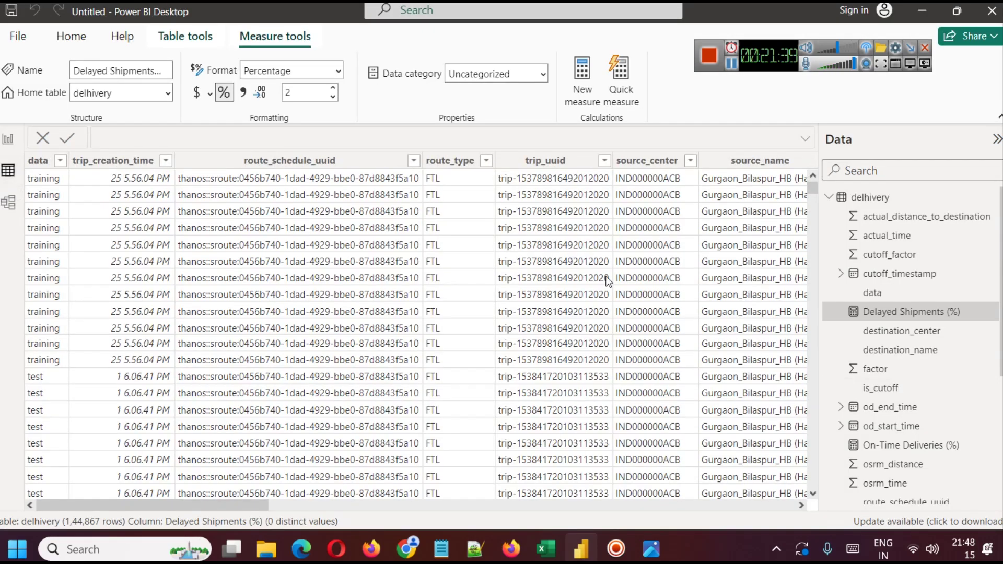
left_click_drag(209, 505, 556, 507)
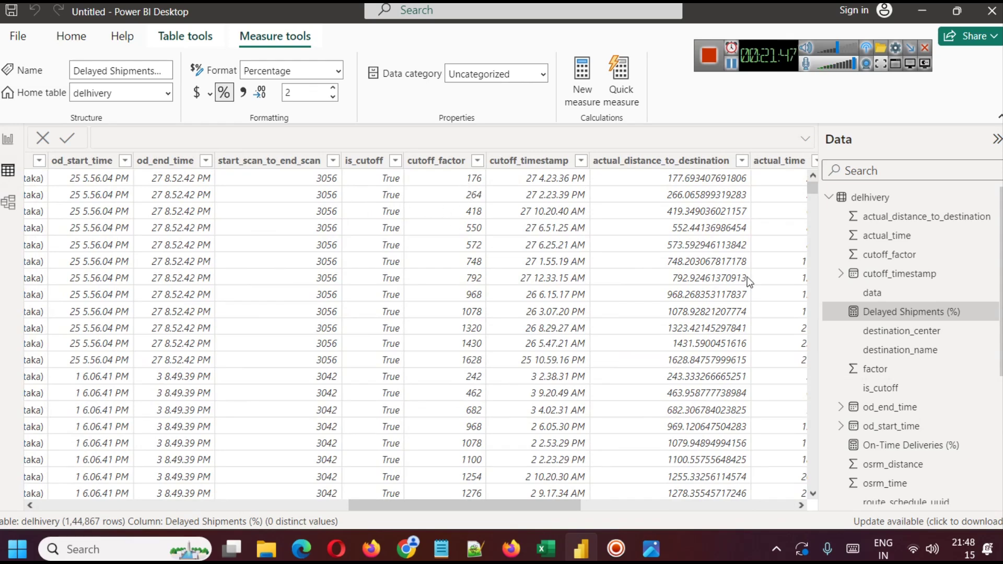
left_click(5, 140)
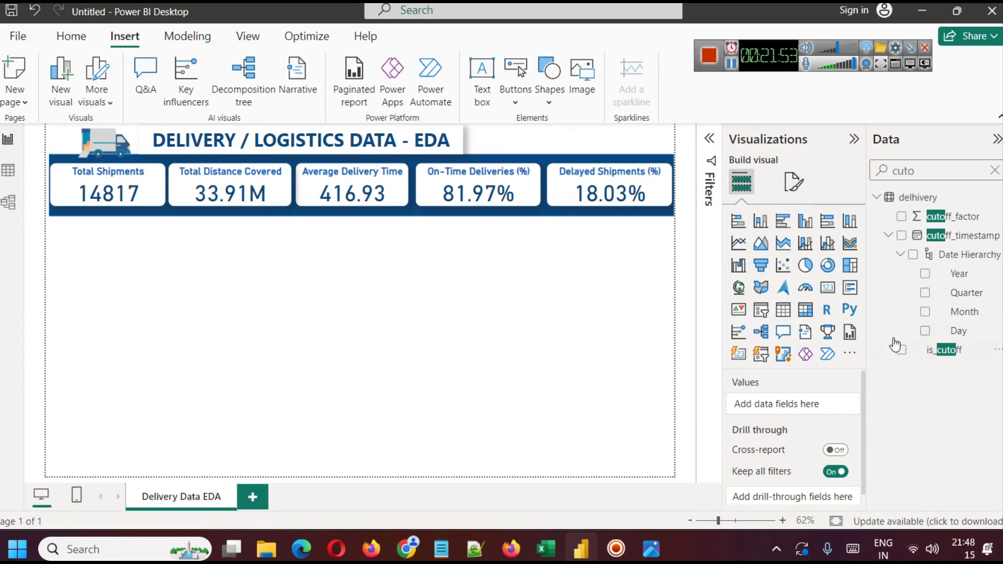
Insert a donut chart, narrow it to about the Total Shipments card's width and place it directly beneath that card.
left_click(828, 265)
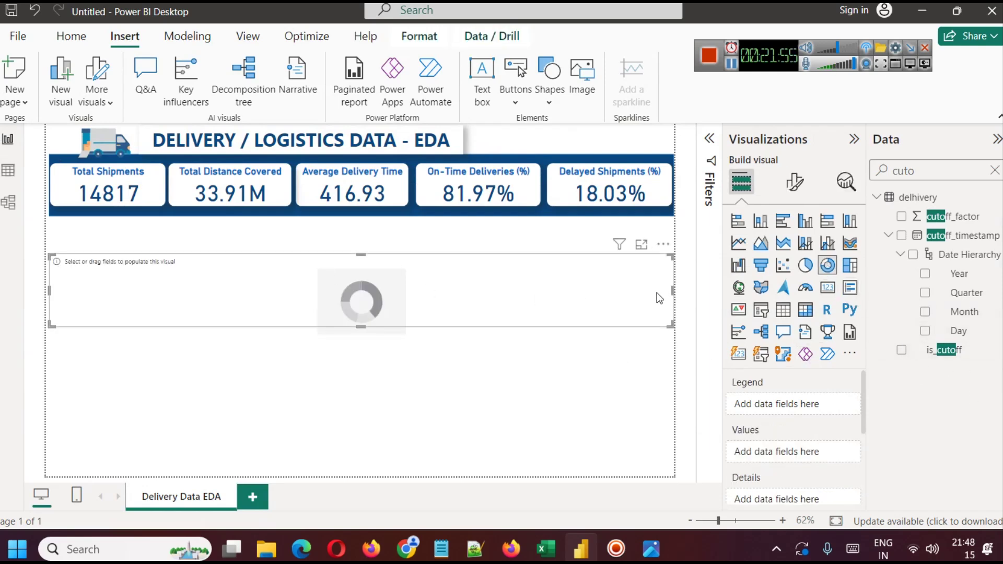
left_click_drag(673, 287, 125, 246)
left_click(215, 311)
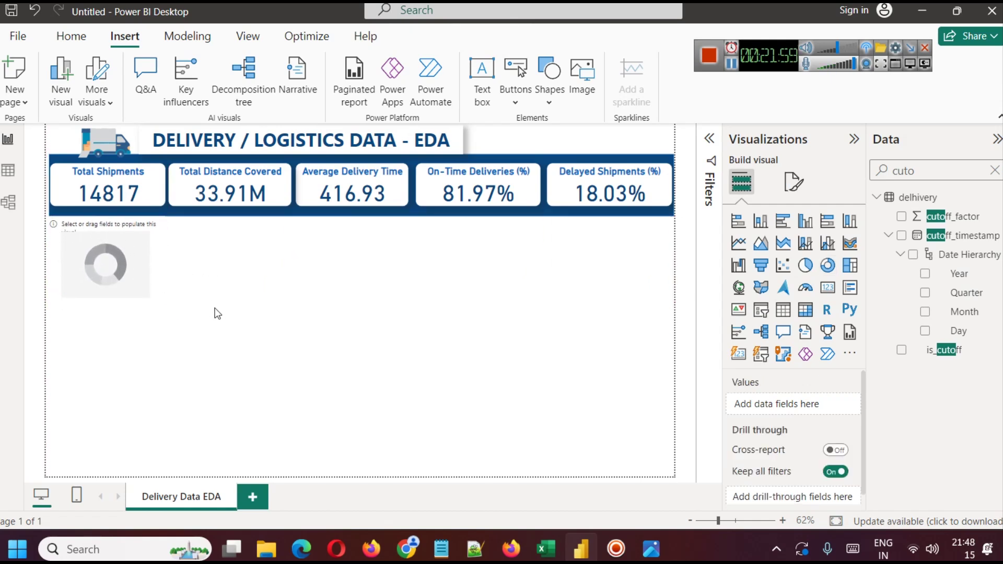
left_click(115, 269)
left_click_drag(115, 269, 122, 274)
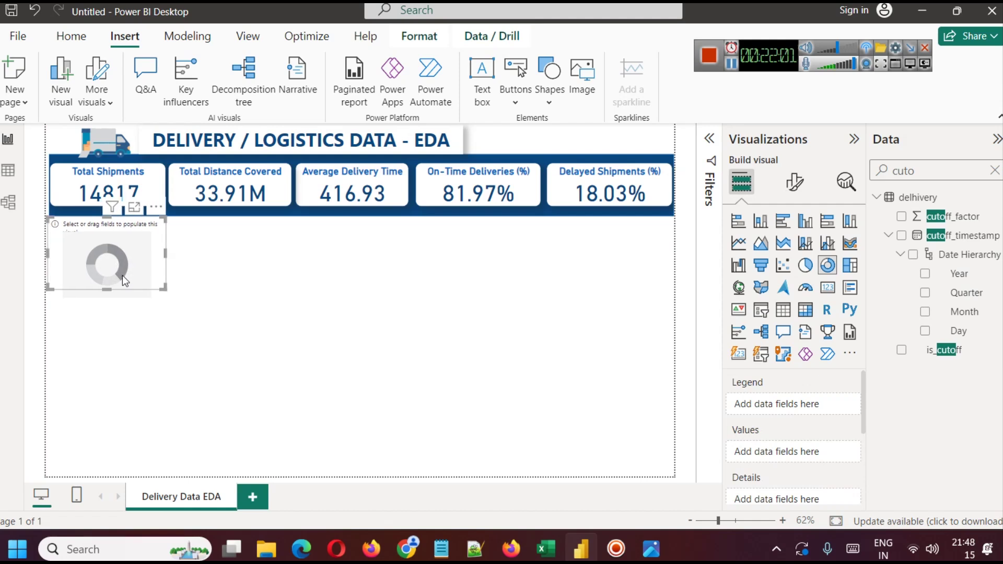
Assign is_cutoff as the donut chart's legend and the count of trip_uuid as its values.
left_click_drag(943, 350, 773, 410)
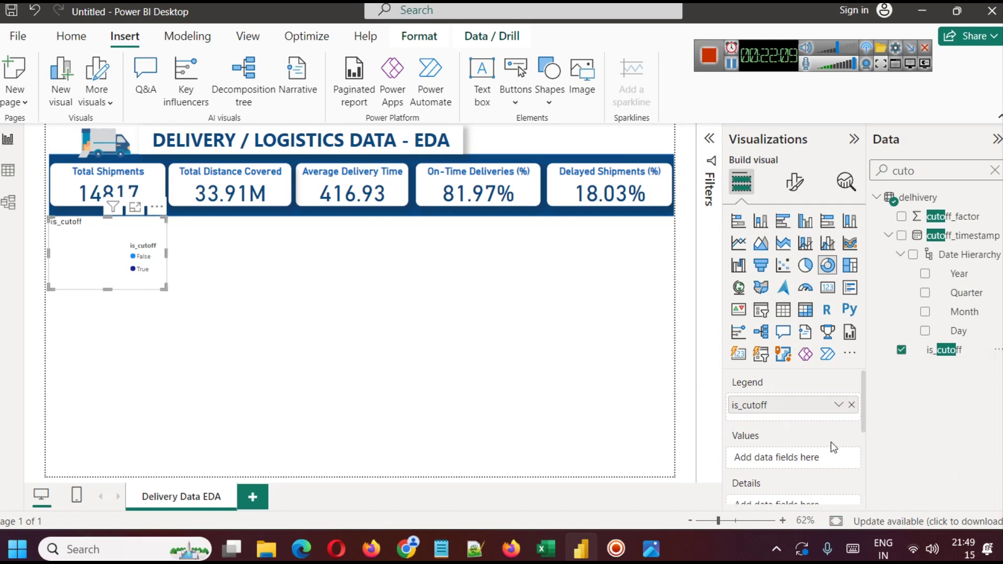
scroll(815, 442, "down", 2)
scroll(818, 443, "up", 2)
left_click(994, 170)
scroll(975, 366, "down", 4)
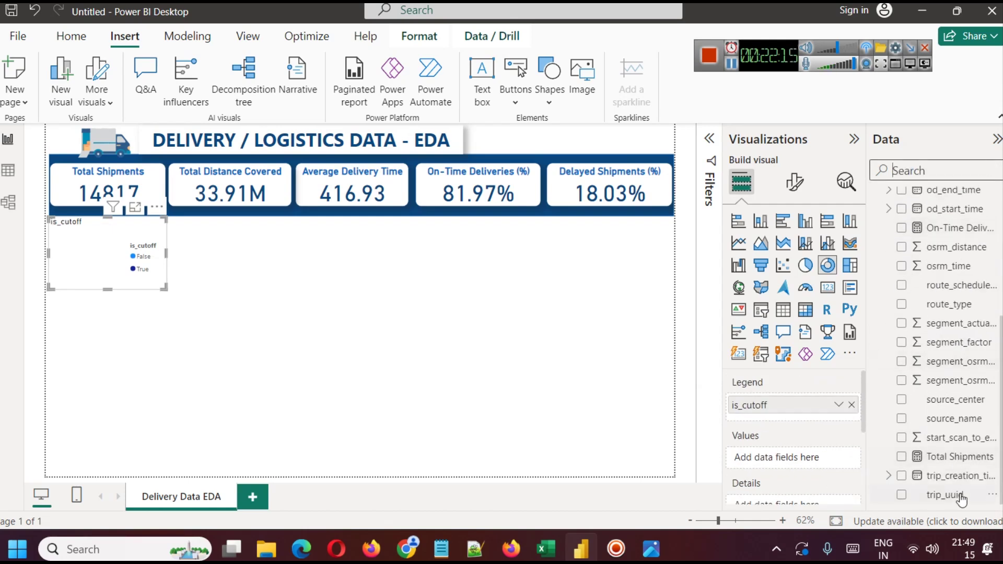
left_click_drag(956, 494, 792, 456)
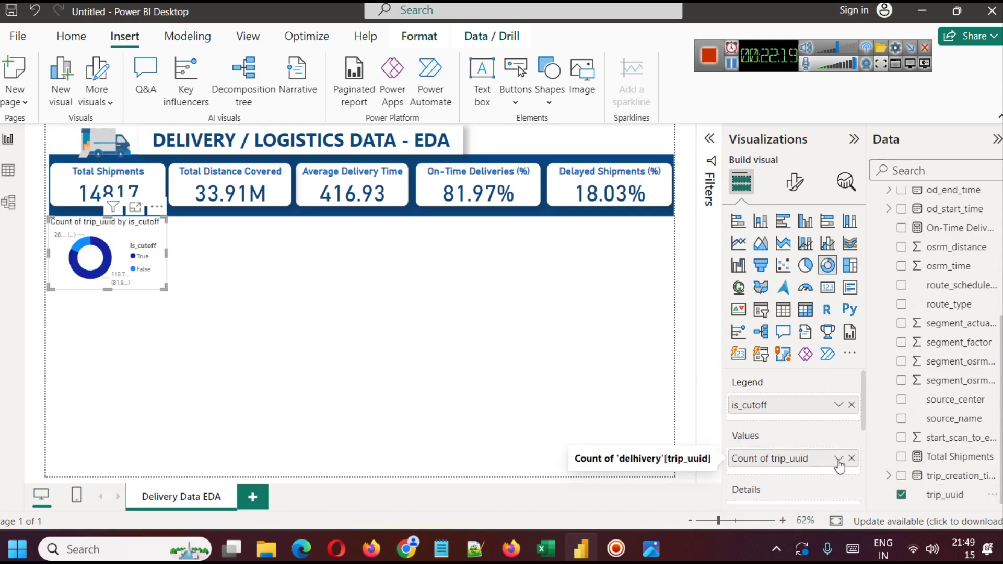
Try the distinct count of trip_uuid as the donut chart's values, and switch it back to the plain count.
left_click(838, 463)
left_click(887, 397)
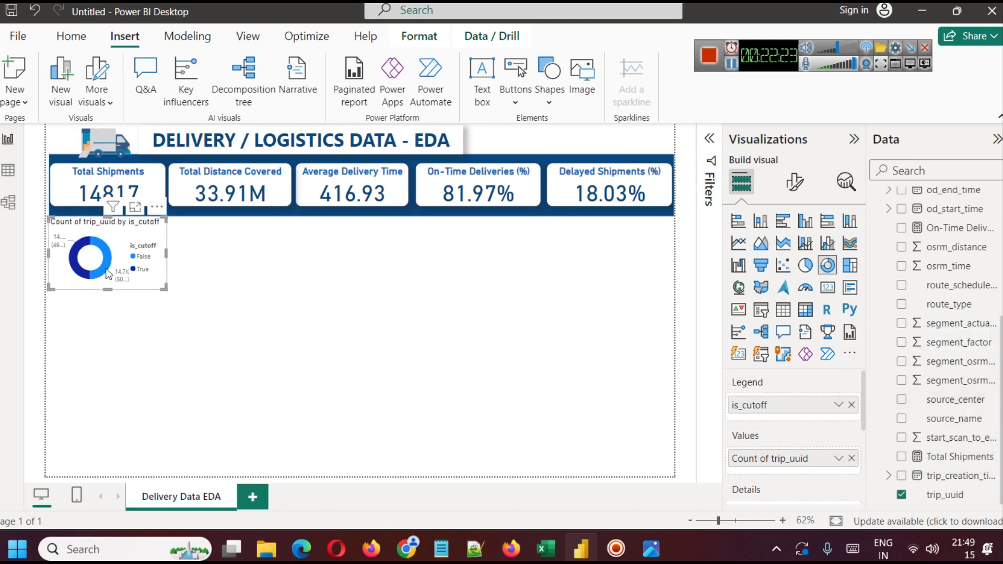
mouse_move(104, 270)
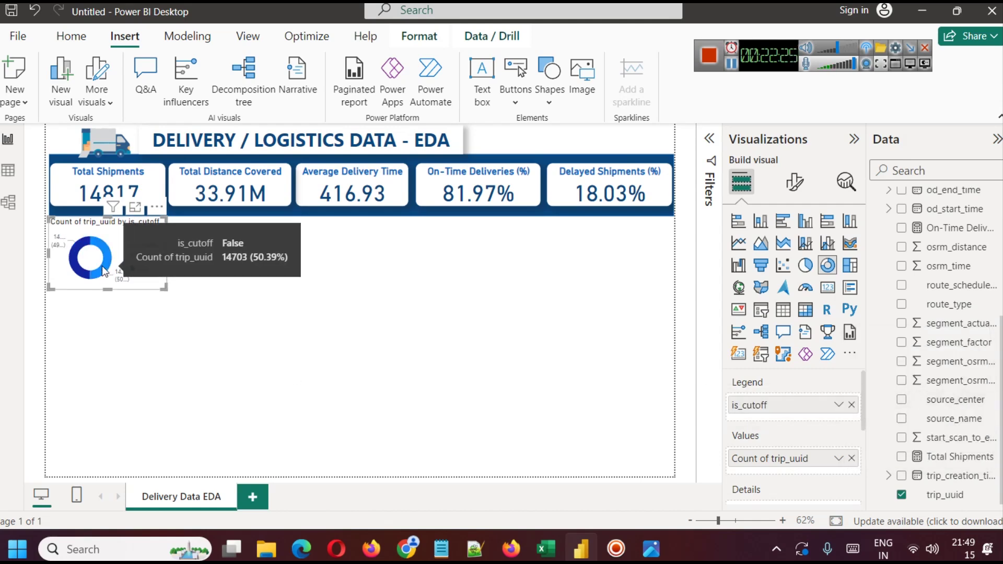
left_click(838, 459)
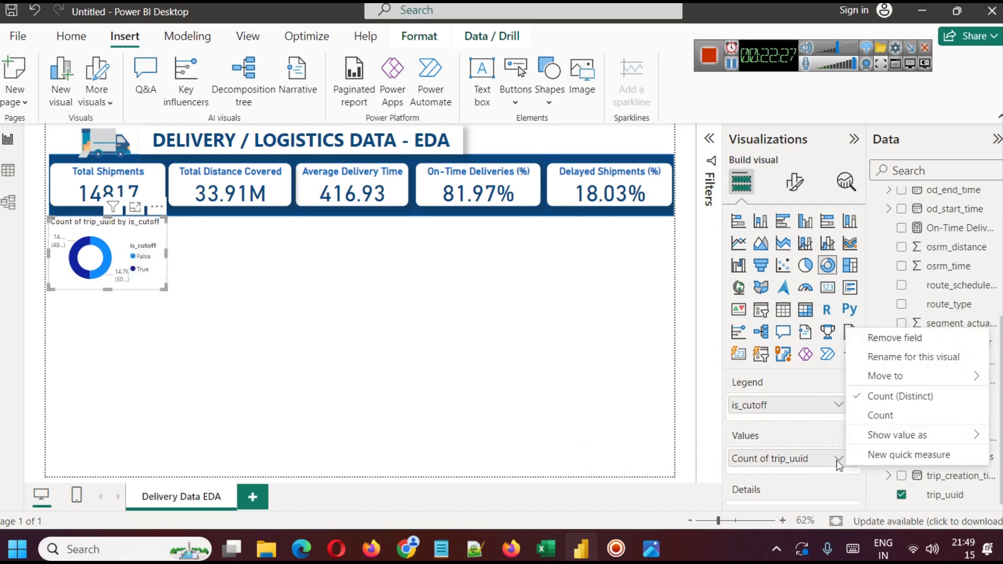
left_click(880, 417)
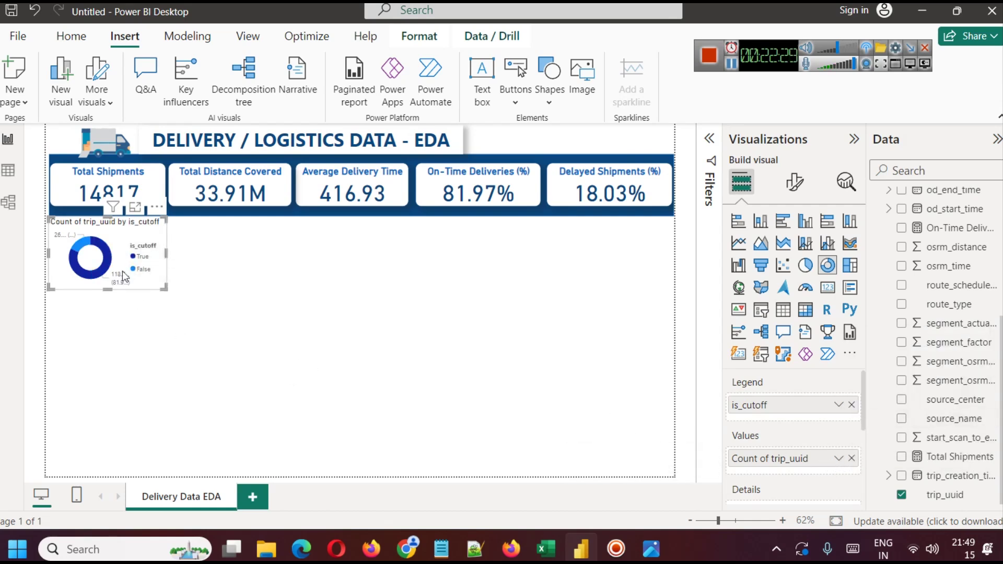
Enlarge the donut chart in focus mode, examine the trip counts of both is_cutoff slices, and return to the report.
left_click(135, 207)
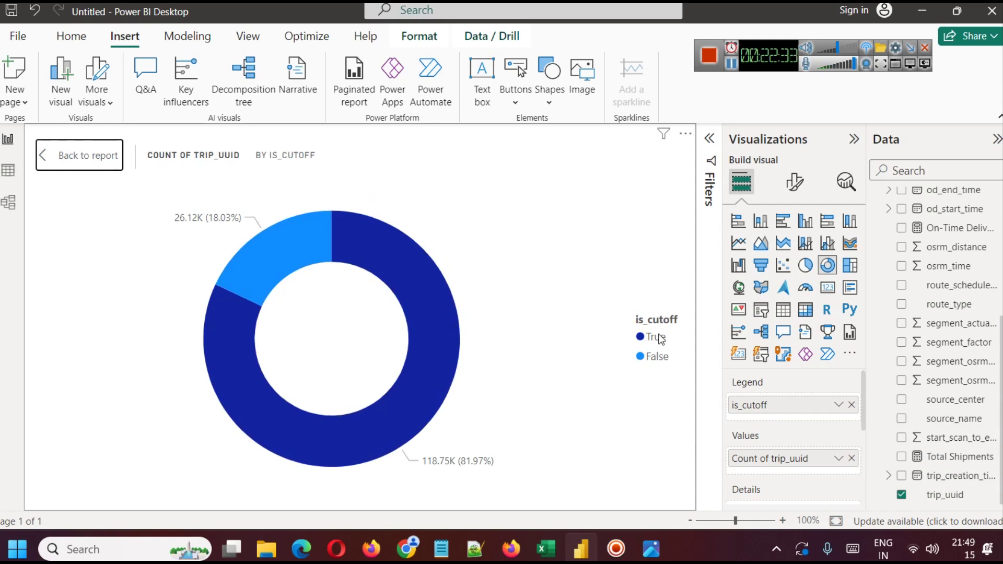
mouse_move(416, 294)
mouse_move(277, 258)
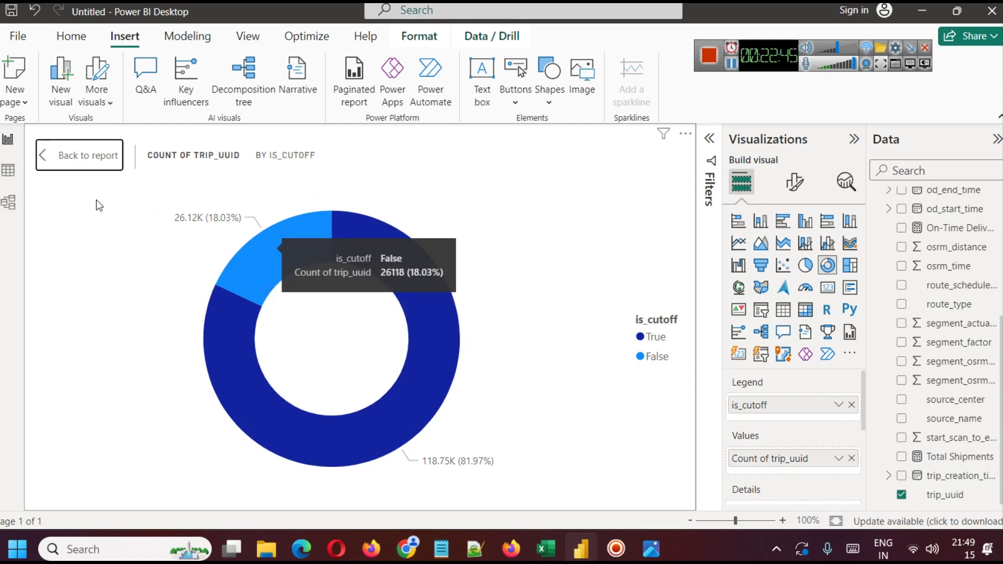
left_click(82, 169)
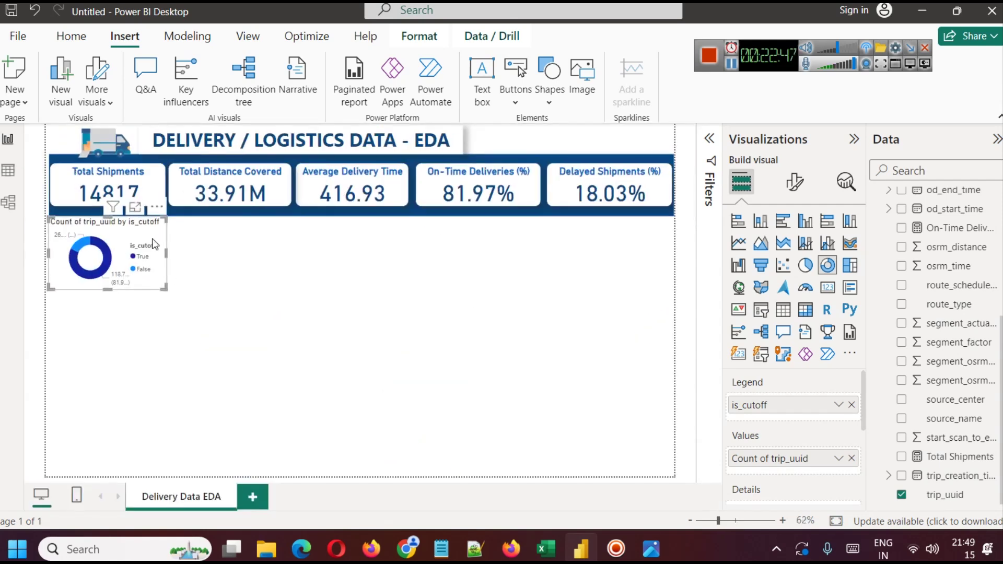
Align the donut chart beneath the Total Shipments card and make it slightly taller.
left_click_drag(234, 238, 150, 239)
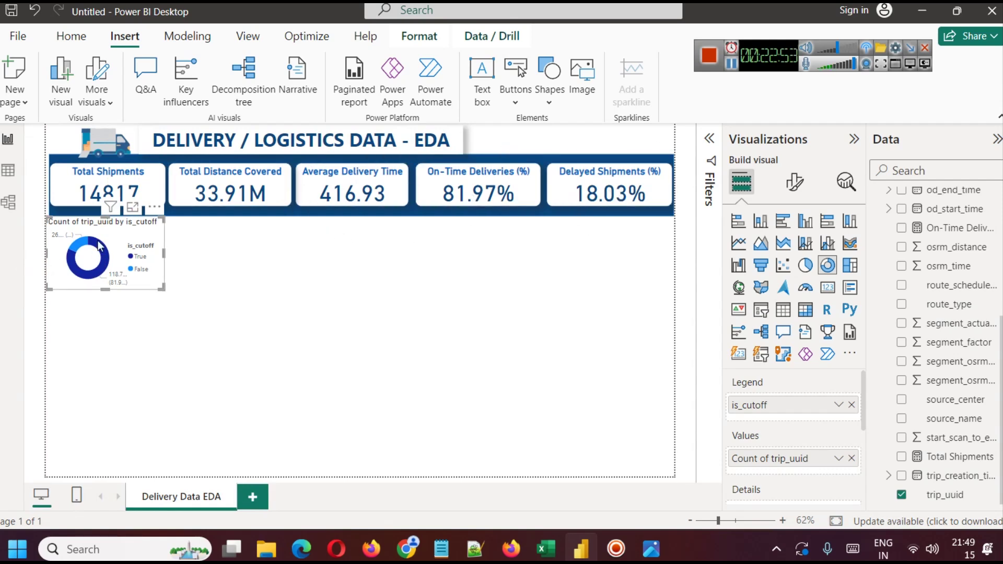
left_click_drag(107, 296, 107, 301)
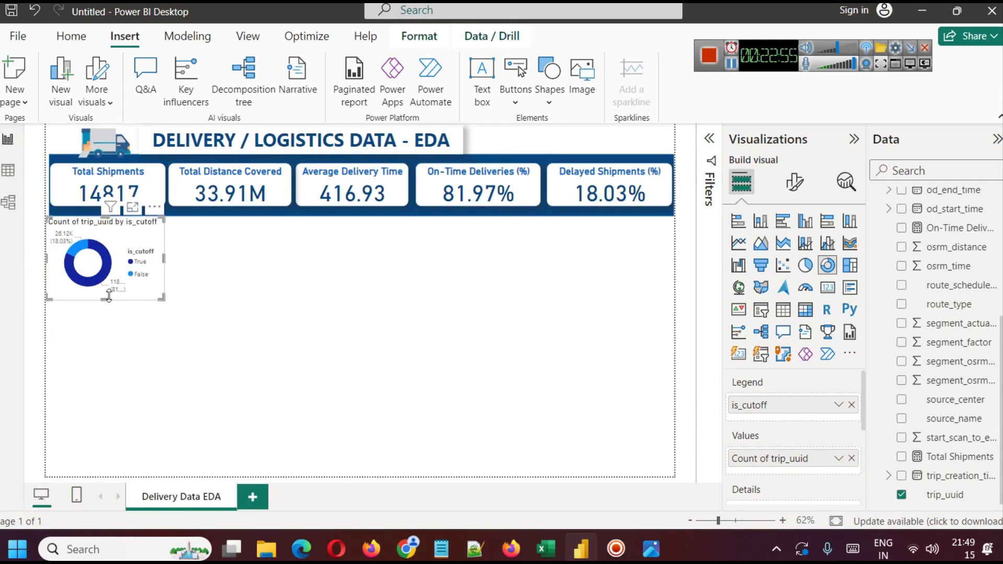
left_click(280, 322)
left_click(124, 228)
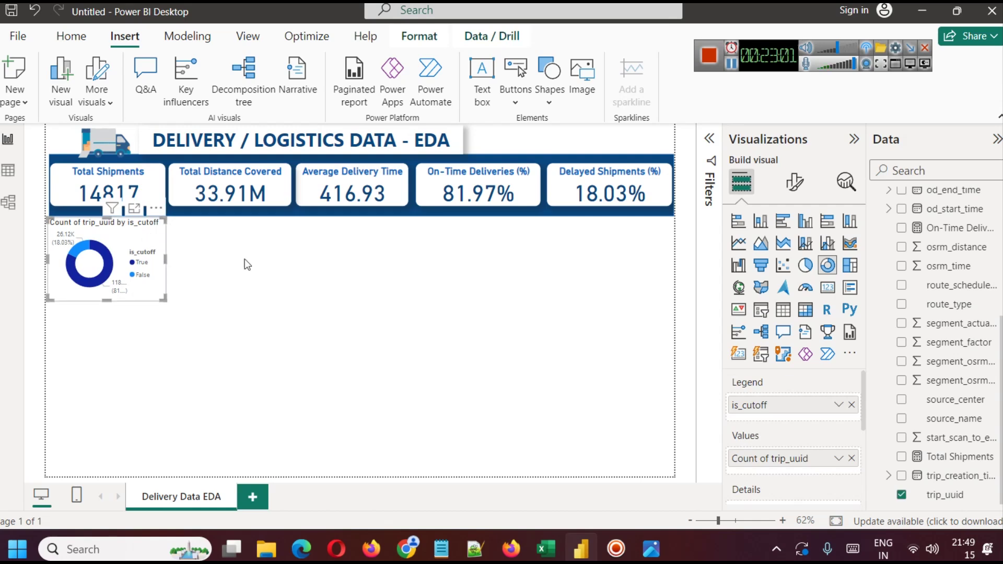
Examine the background, border and shadow effect settings of the Total Shipments card.
left_click(152, 190)
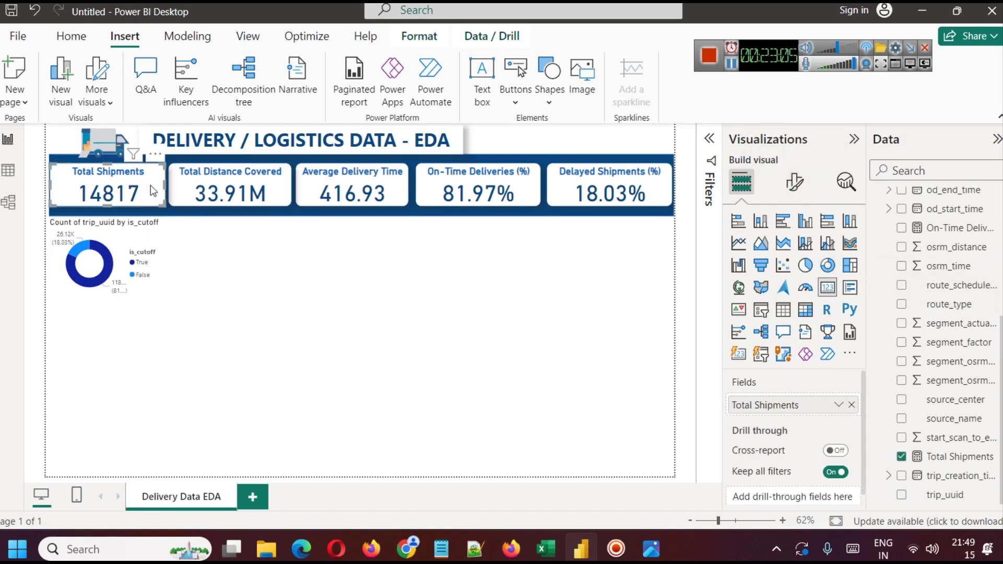
left_click(794, 182)
left_click(793, 253)
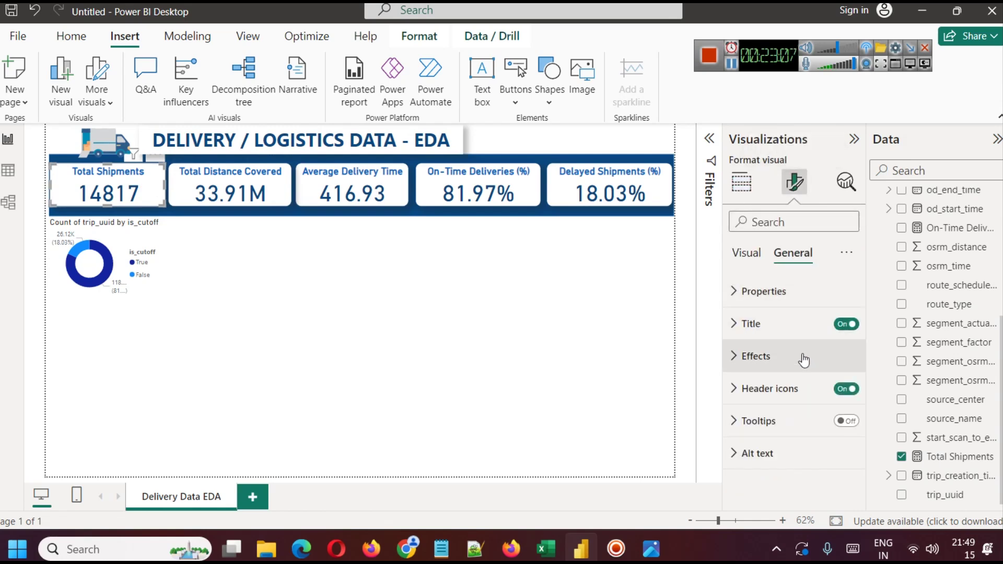
left_click(795, 353)
scroll(832, 383, "down", 1)
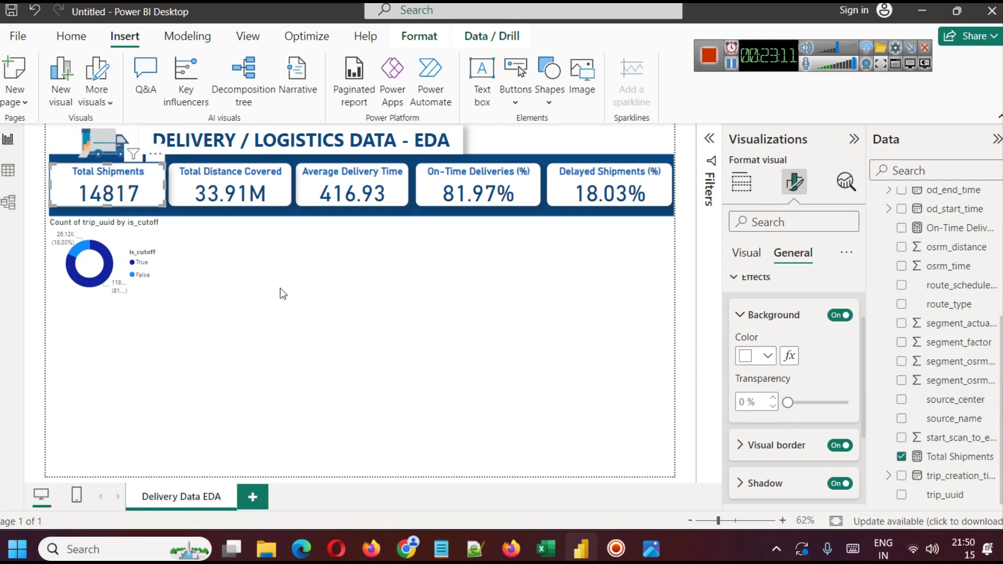
left_click(210, 287)
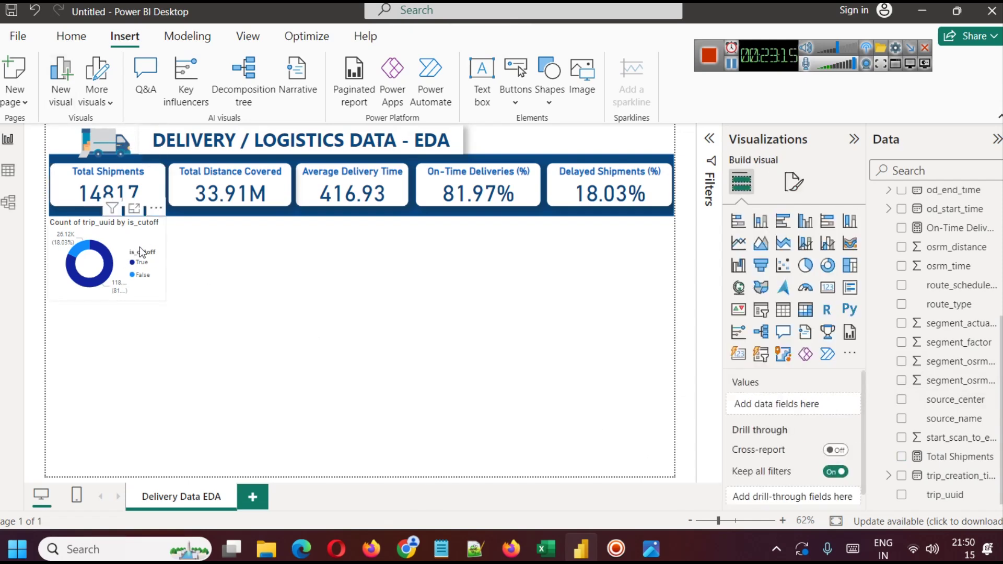
Copy the Total Shipments card's formatting onto the donut chart with the Format painter, and clear any slice selection.
left_click(110, 186)
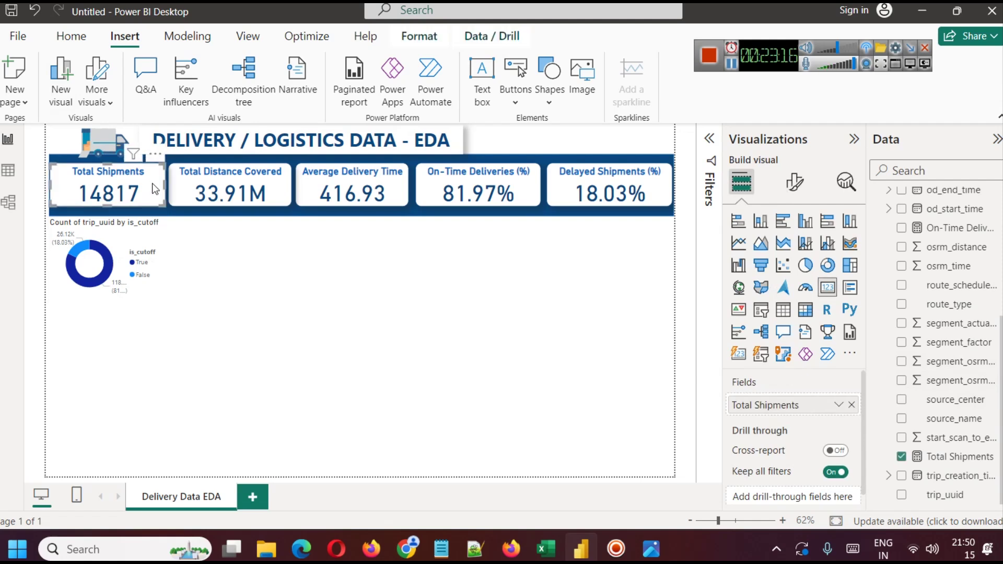
left_click(71, 36)
left_click(72, 100)
left_click(156, 281)
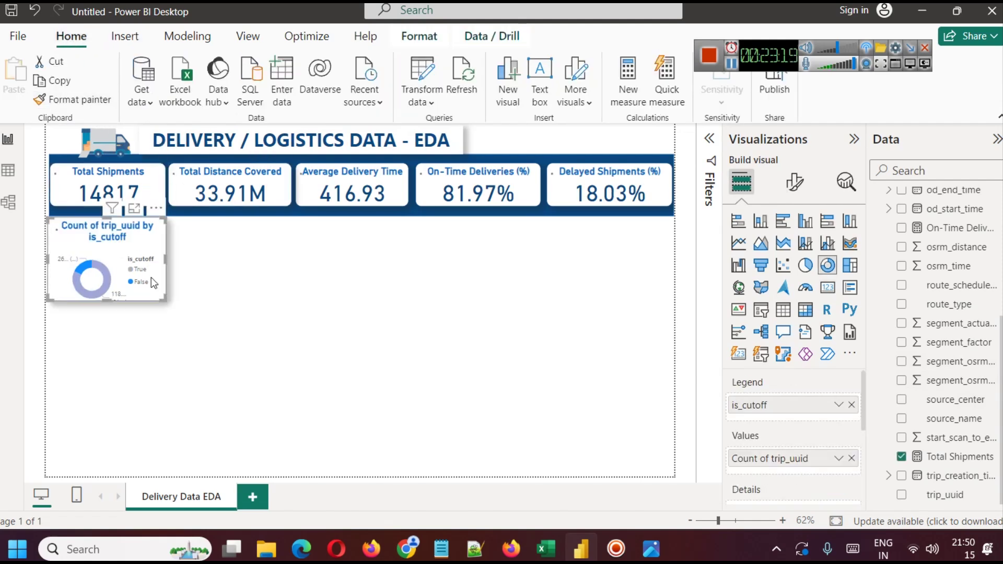
left_click(150, 279)
left_click(143, 243)
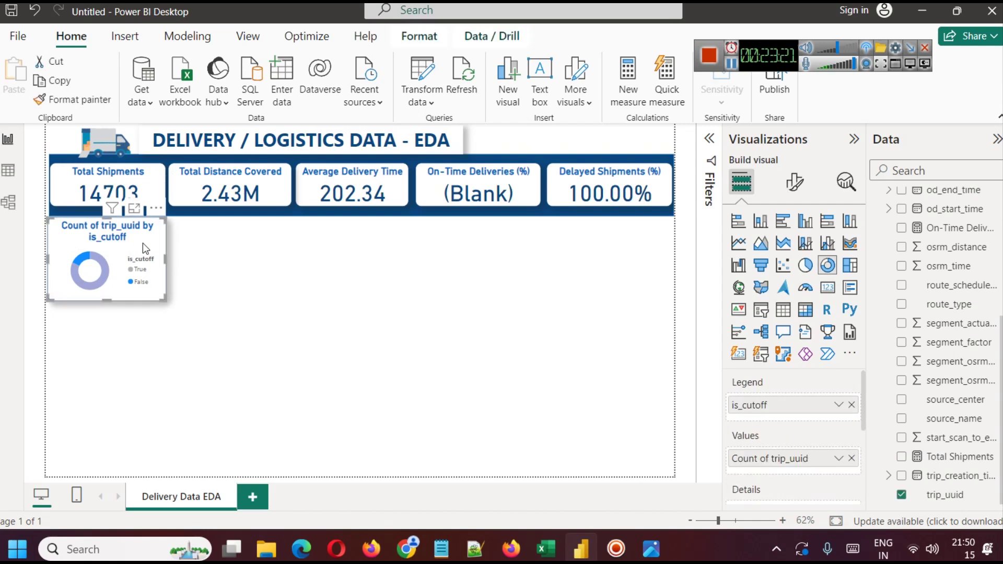
left_click(101, 266)
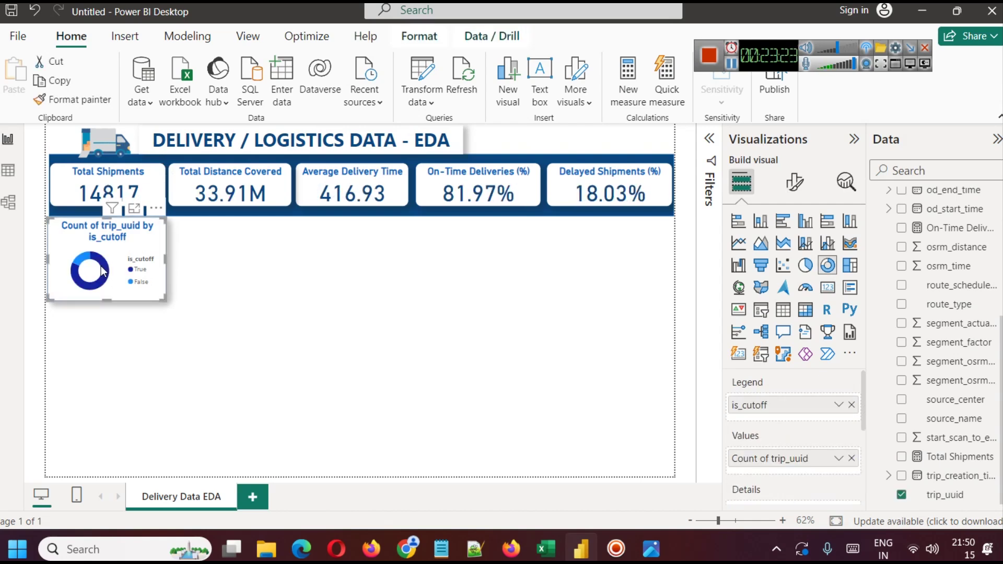
left_click(194, 345)
Change the donut chart's title text to "Cutoff Analysis".
left_click(135, 246)
left_click(802, 184)
left_click(793, 252)
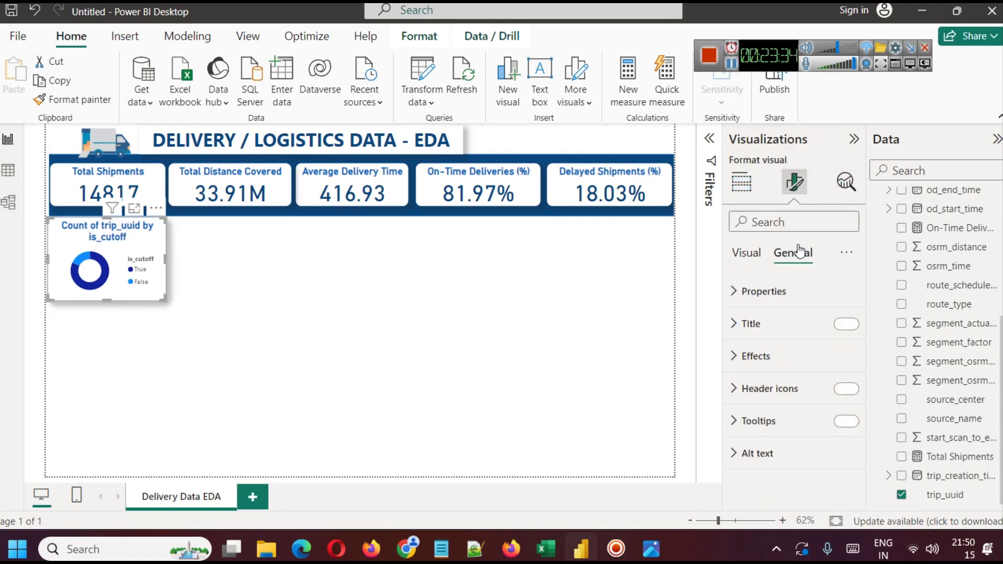
left_click(749, 323)
left_click(767, 396)
key("ctrl+a")
type("Cutoff Analysis")
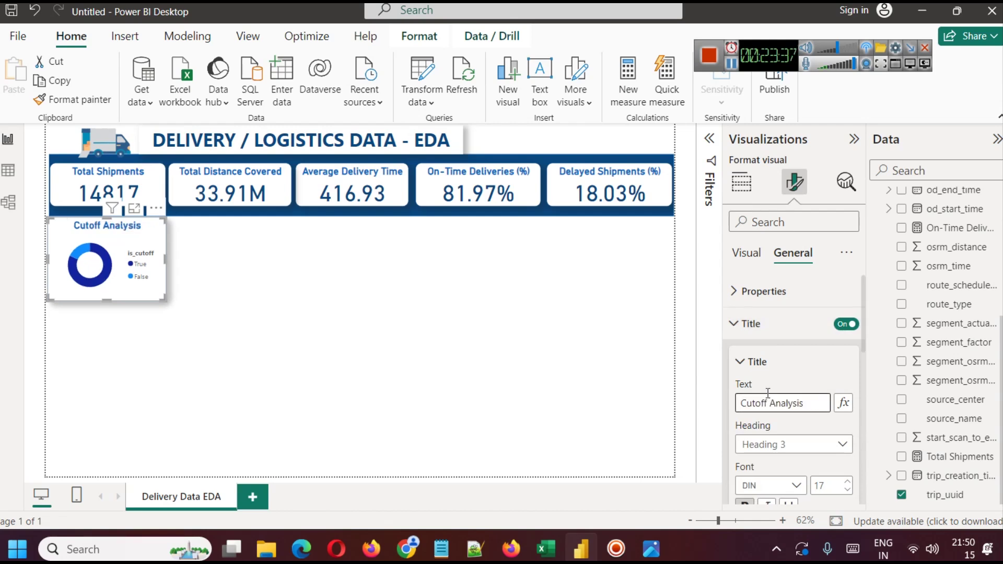
left_click(256, 331)
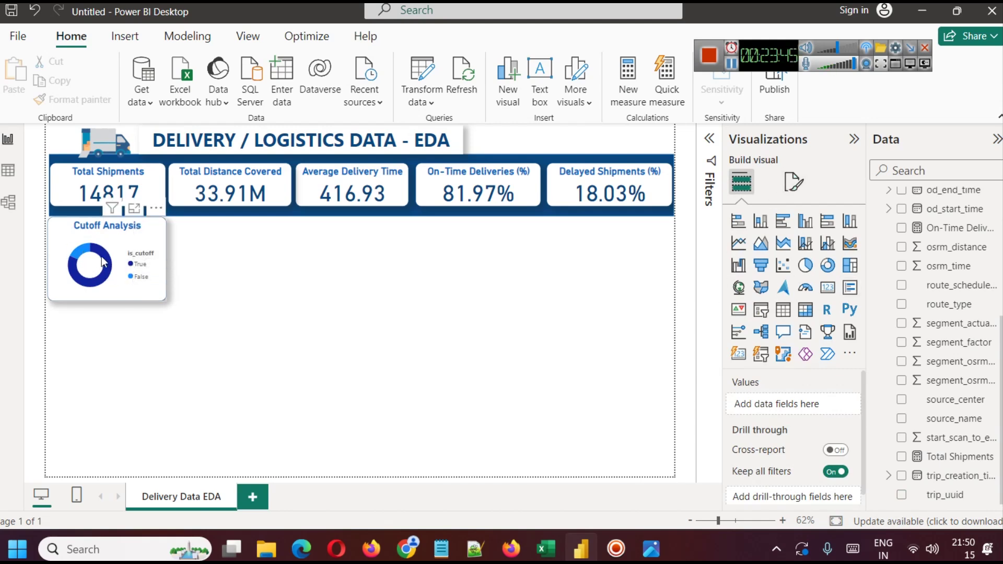
Set the font size of the donut chart's detail label values to 9.
left_click(153, 238)
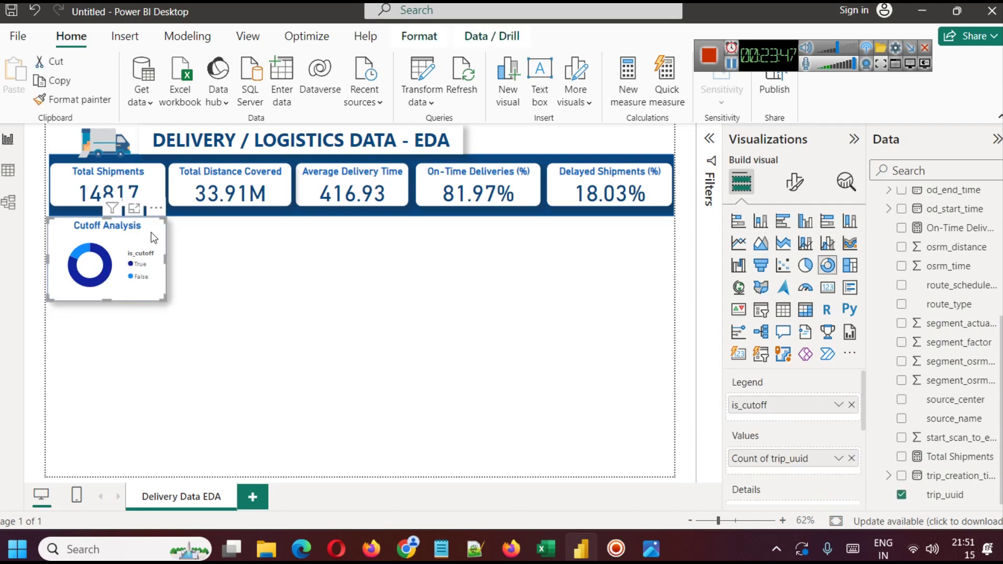
left_click(799, 186)
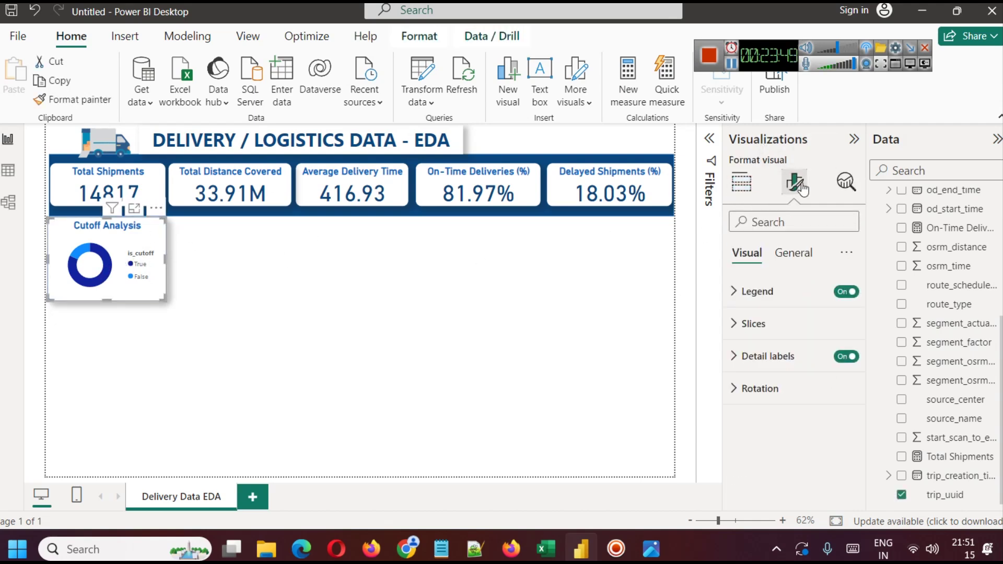
left_click(768, 356)
scroll(810, 425, "down", 3)
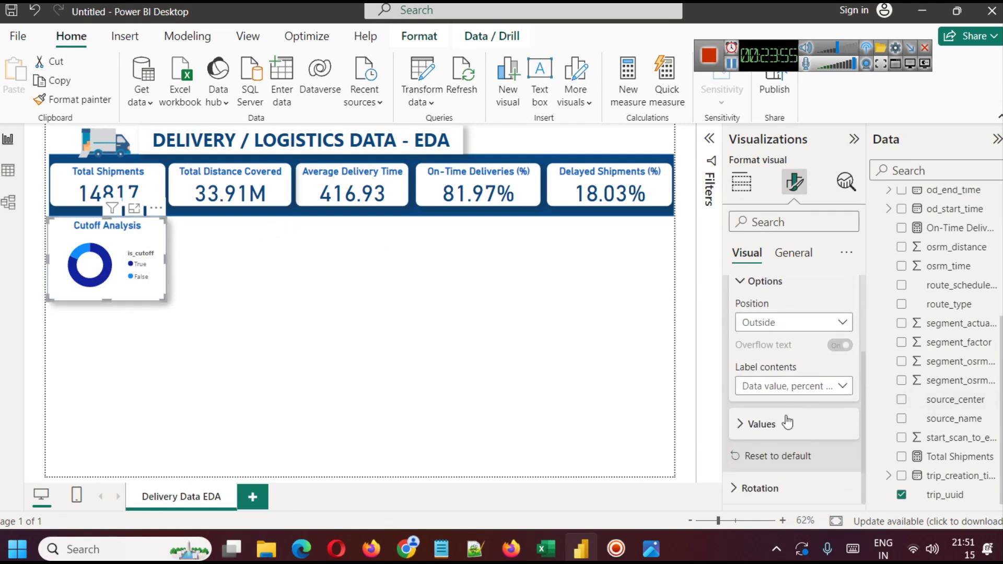
left_click(762, 423)
scroll(817, 428, "down", 2)
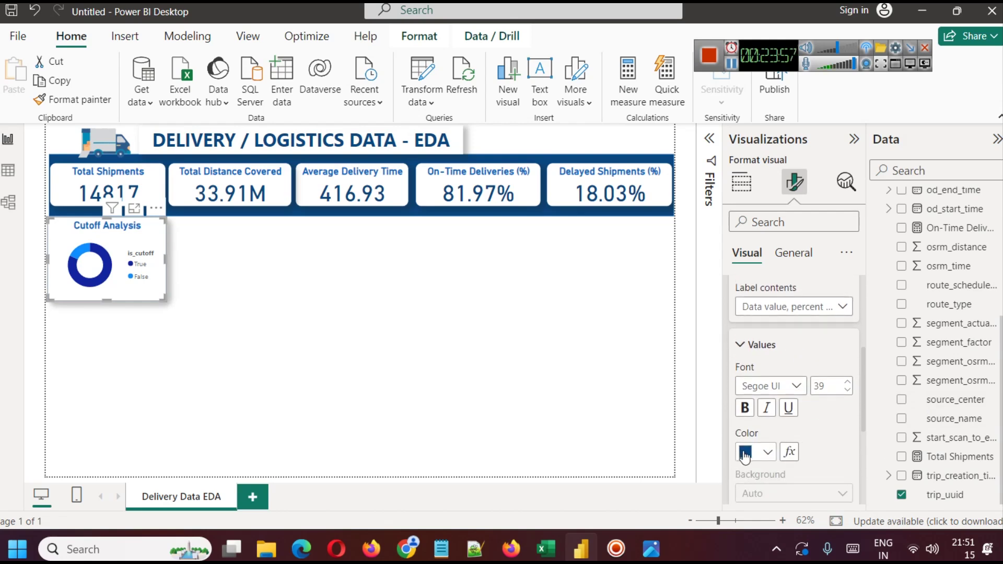
left_click(847, 390)
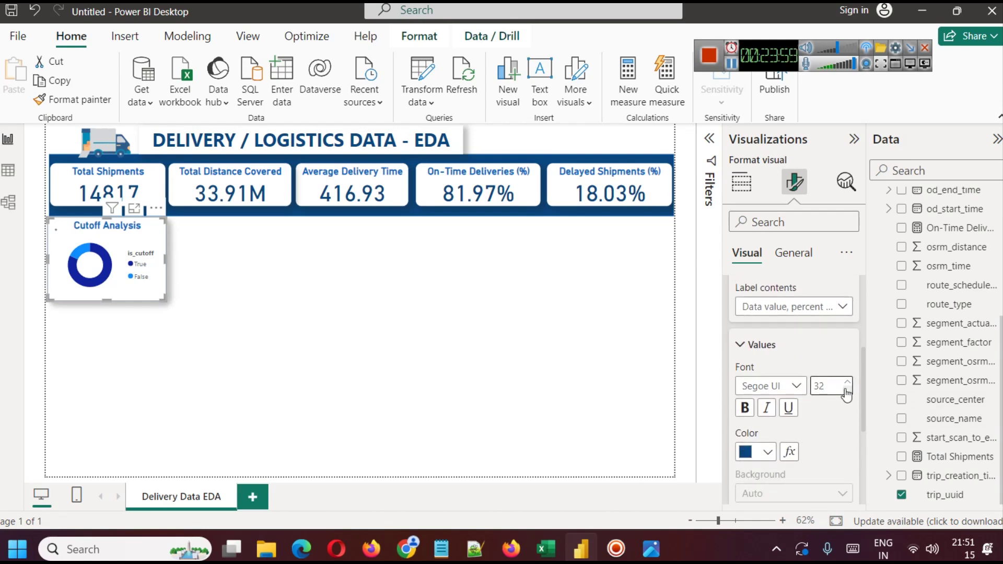
left_click(846, 390)
left_click(846, 390)
left_click(847, 390)
left_click(847, 391)
left_click(846, 391)
left_click(847, 390)
left_click(847, 390)
double_click(824, 387)
type("9")
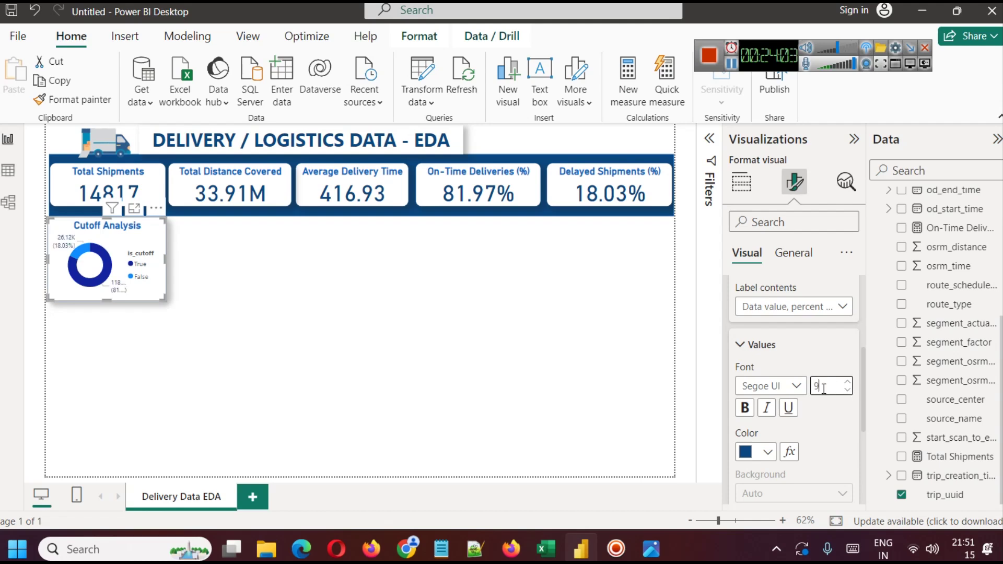
left_click(846, 382)
left_click(847, 392)
left_click(122, 292)
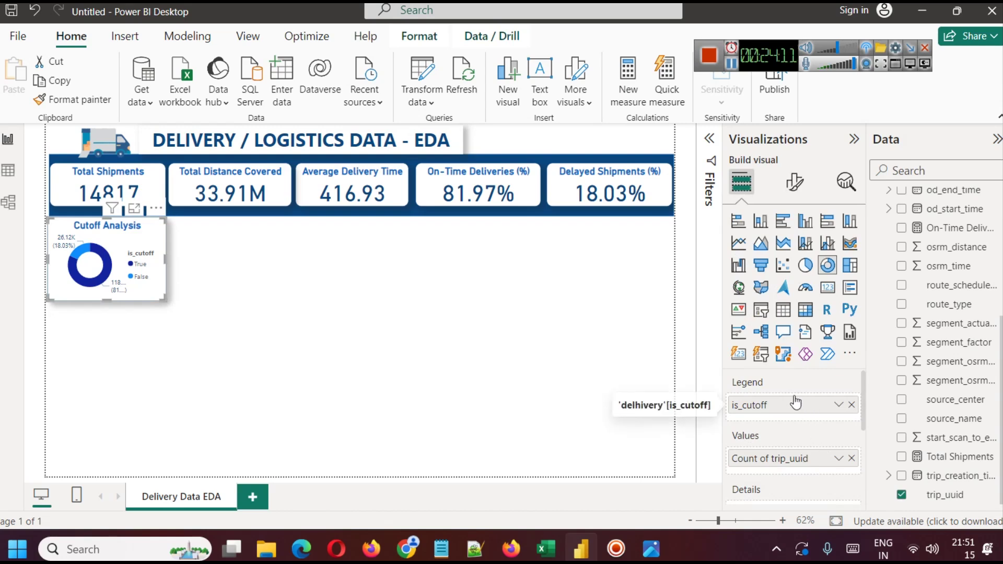
Make the donut chart's detail label values bold.
scroll(794, 407, "down", 3)
left_click(794, 181)
left_click(775, 324)
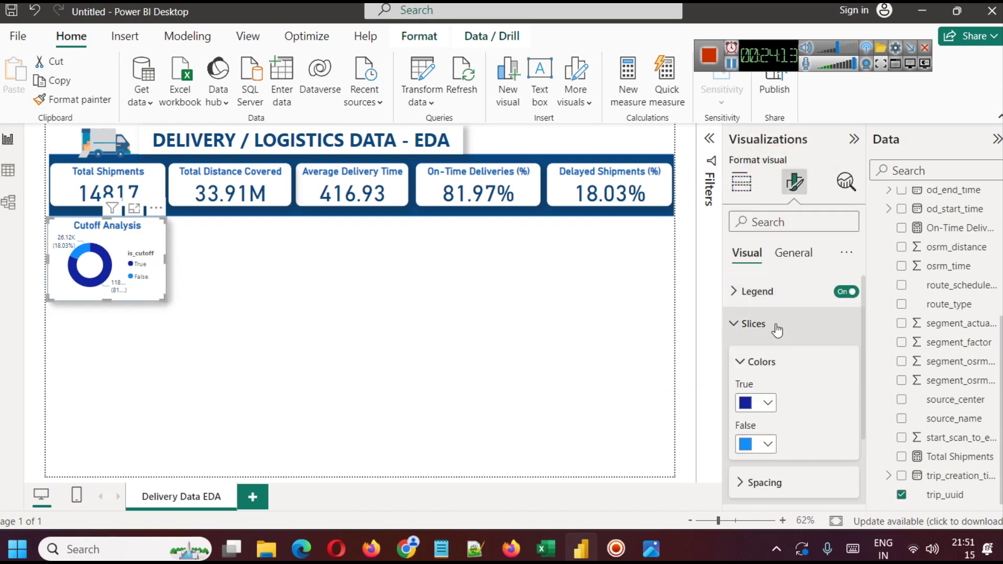
left_click(776, 324)
left_click(794, 357)
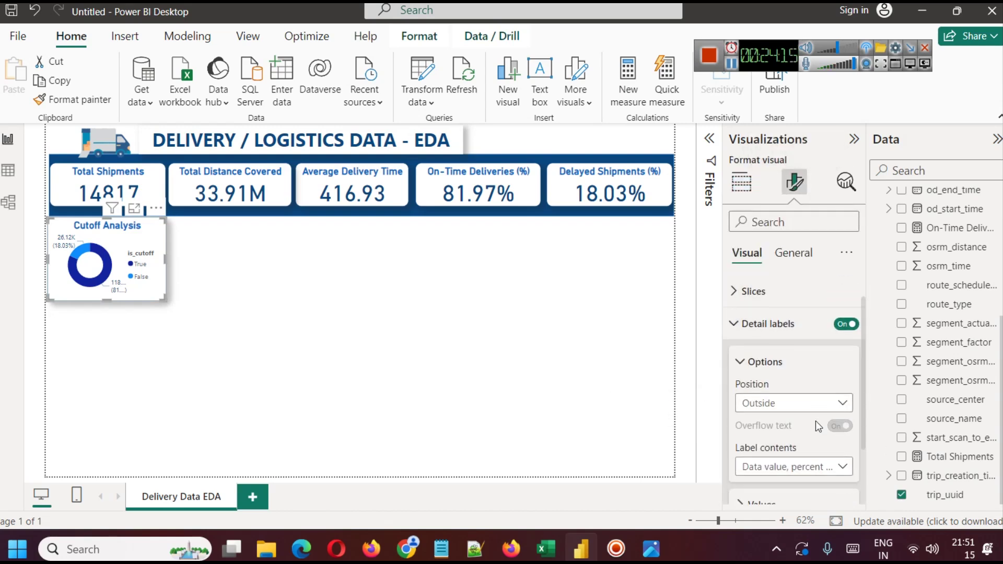
left_click(815, 424)
left_click(744, 407)
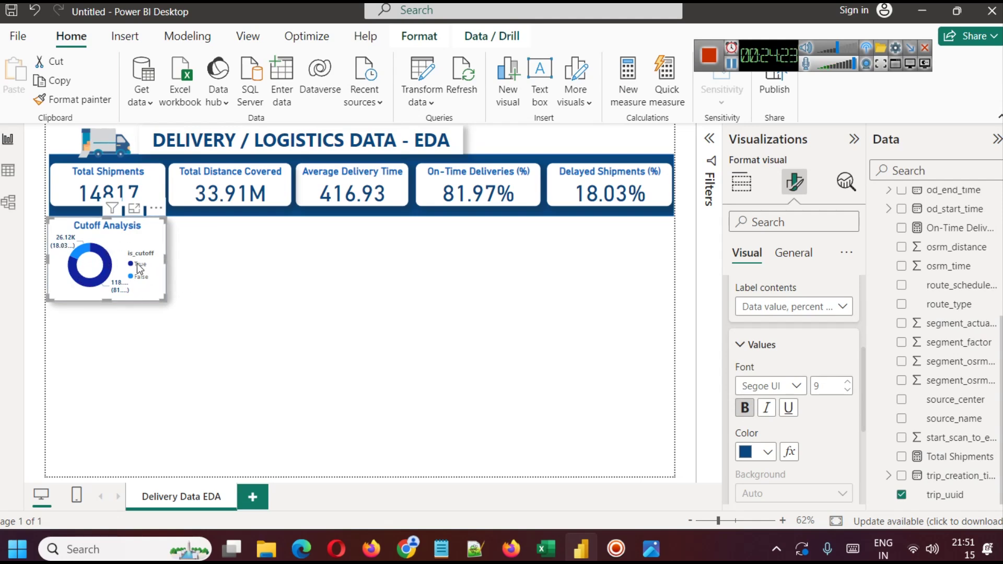
Try hiding the donut chart's legend and turn it back on.
scroll(790, 345, "up", 1)
scroll(790, 345, "up", 3)
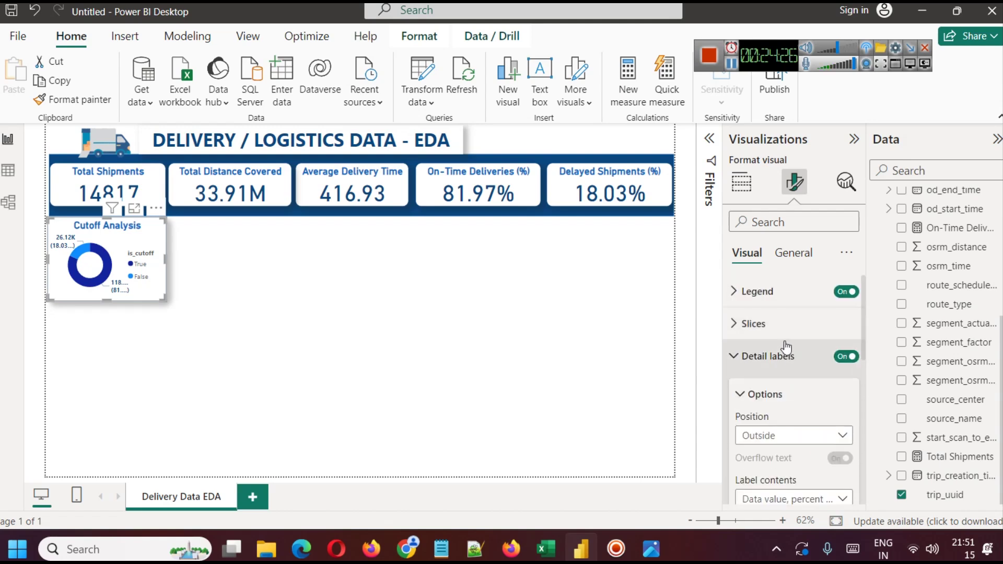
left_click(848, 297)
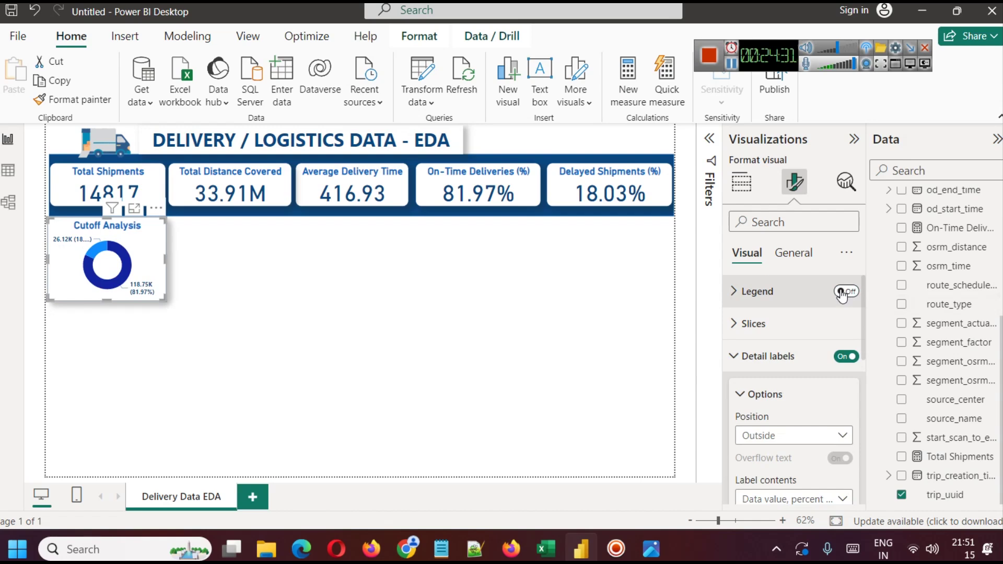
left_click(844, 292)
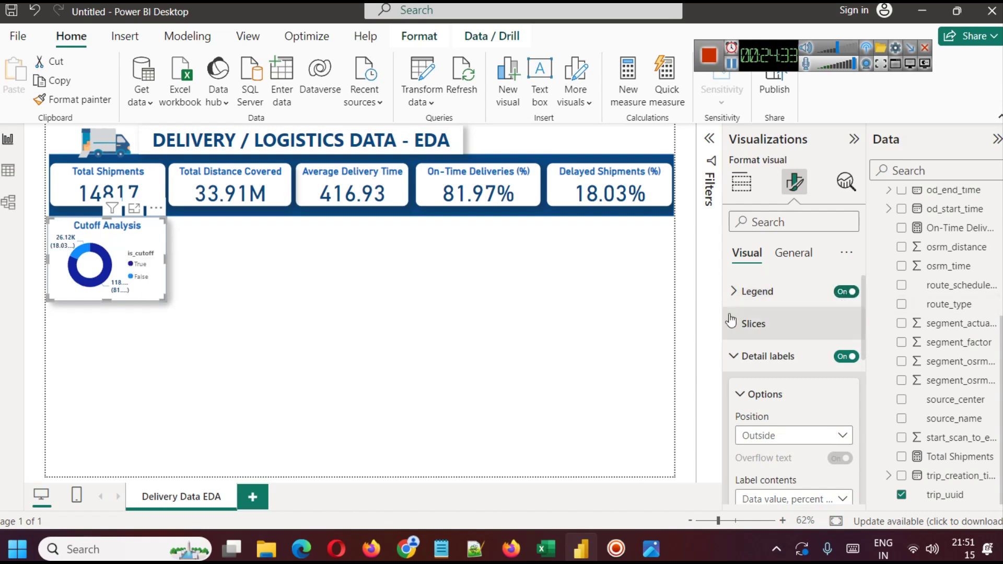
Move the donut chart's legend to Bottom center and nudge the chart slightly down and to the right.
left_click(757, 291)
scroll(804, 337, "down", 3)
left_click(792, 294)
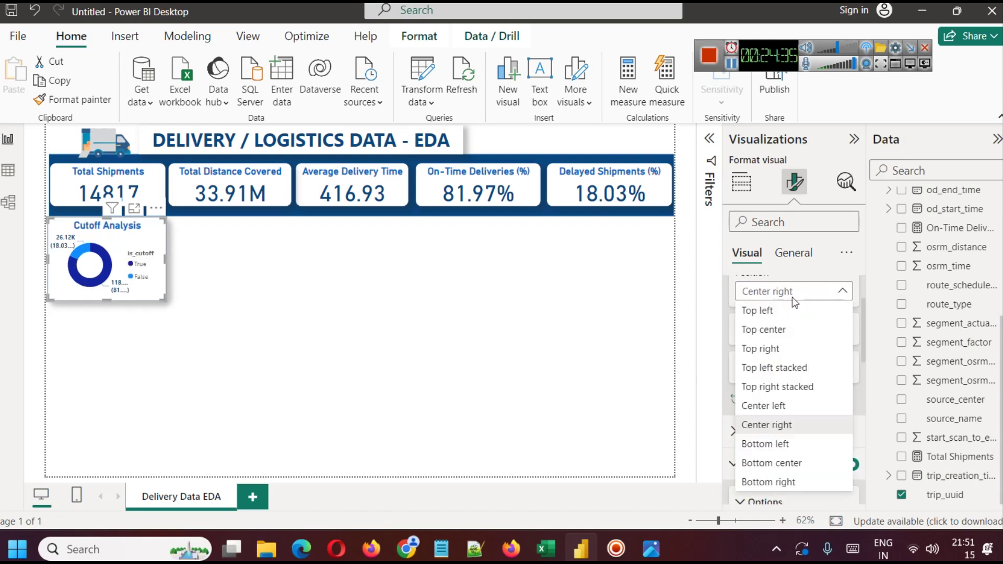
left_click(796, 463)
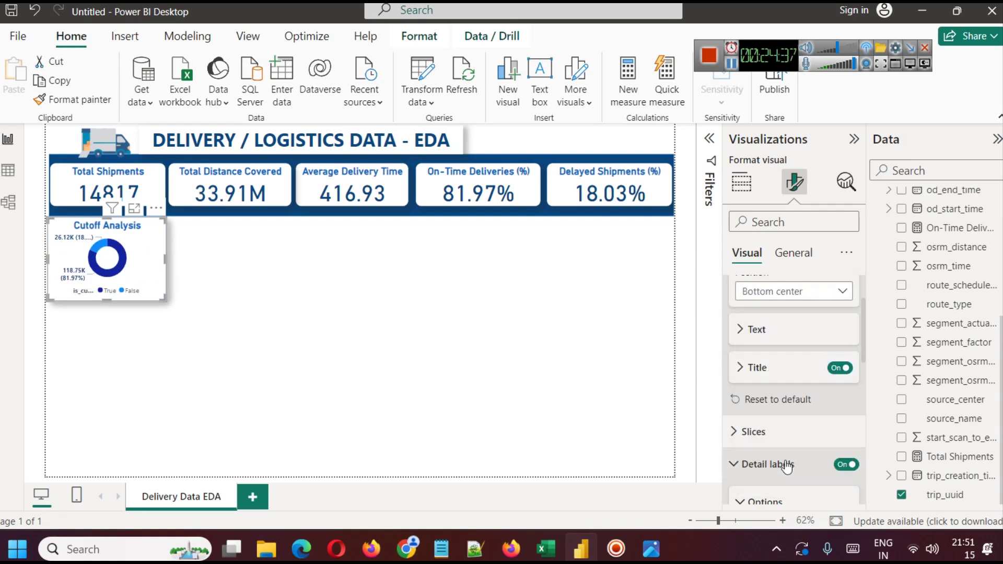
left_click(203, 298)
left_click(155, 269)
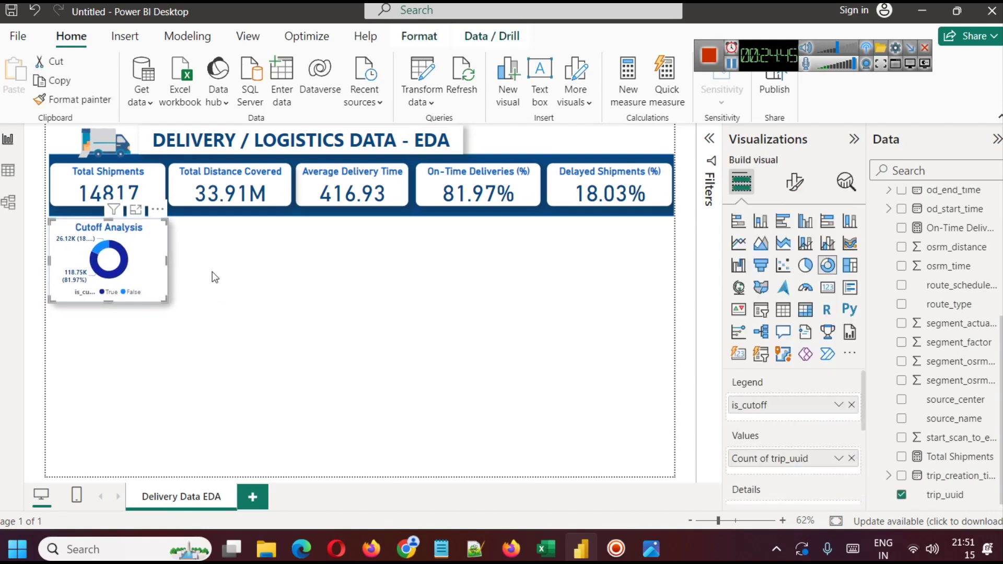
left_click(228, 312)
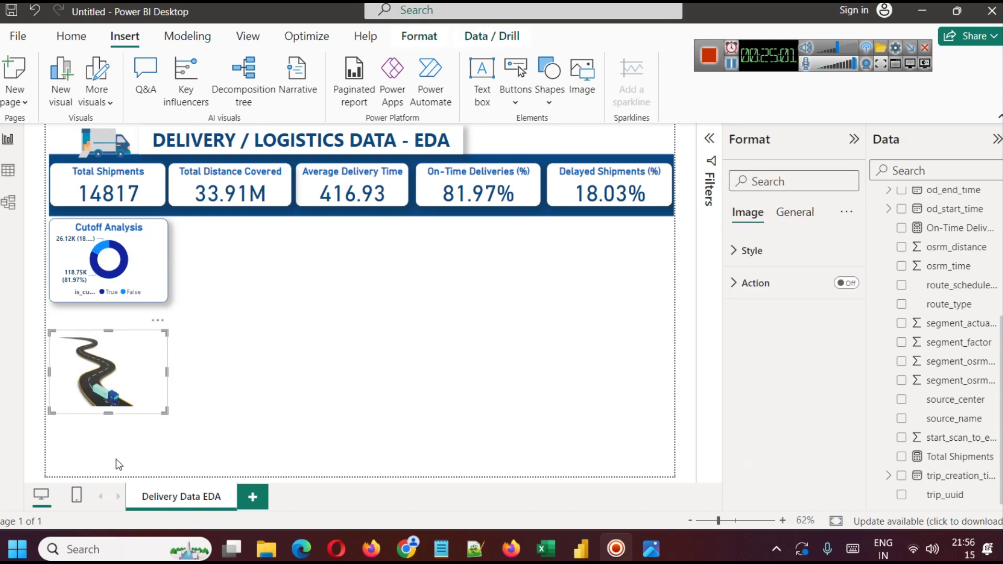
Move the road-and-truck image up and enlarge it to cover the page from beside the donut chart to the far edge.
left_click_drag(101, 378, 260, 170)
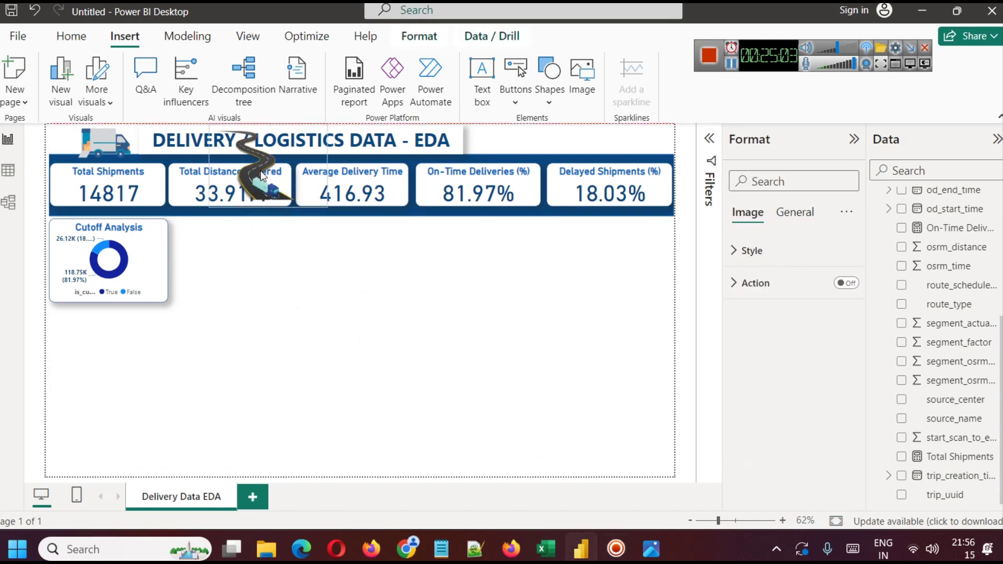
left_click_drag(328, 207, 392, 254)
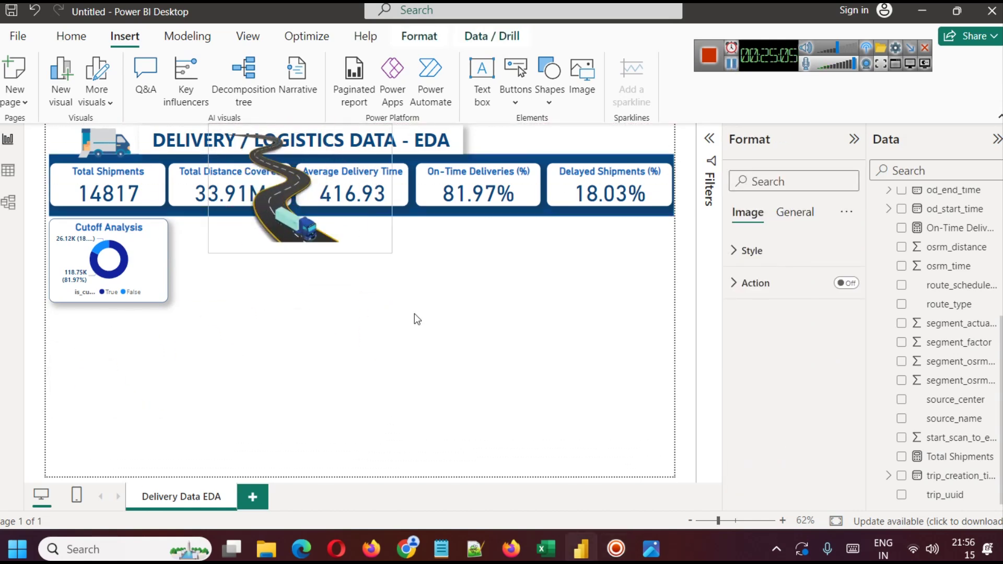
left_click_drag(415, 314, 672, 449)
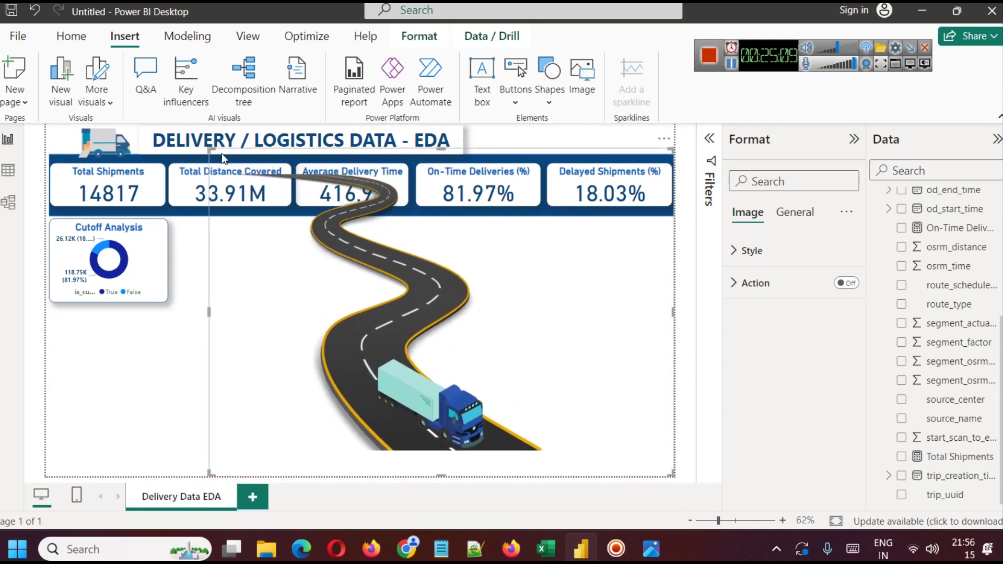
left_click_drag(212, 151, 176, 125)
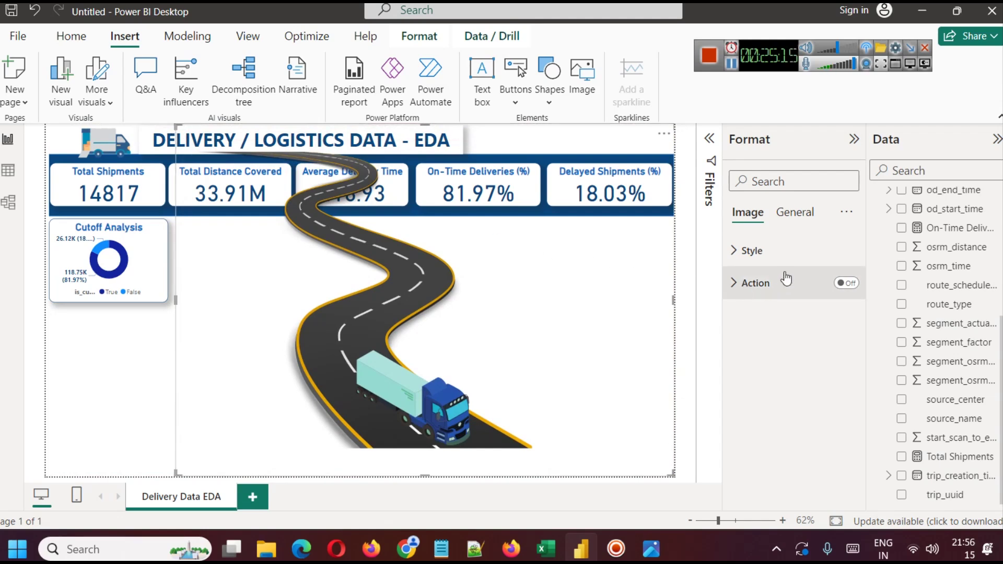
Set the road image's scaling to Fill.
left_click(767, 255)
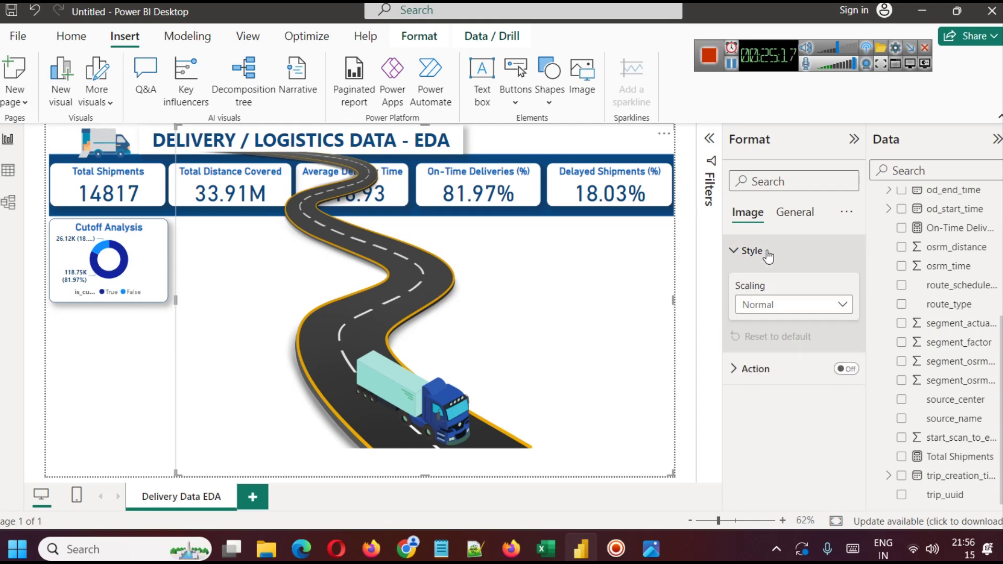
left_click(788, 305)
left_click(777, 363)
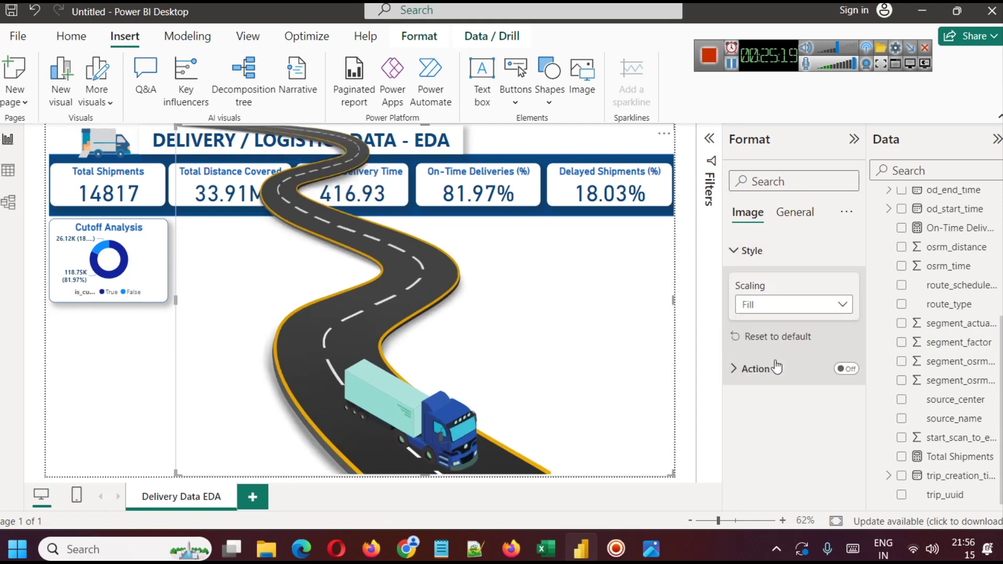
left_click(60, 383)
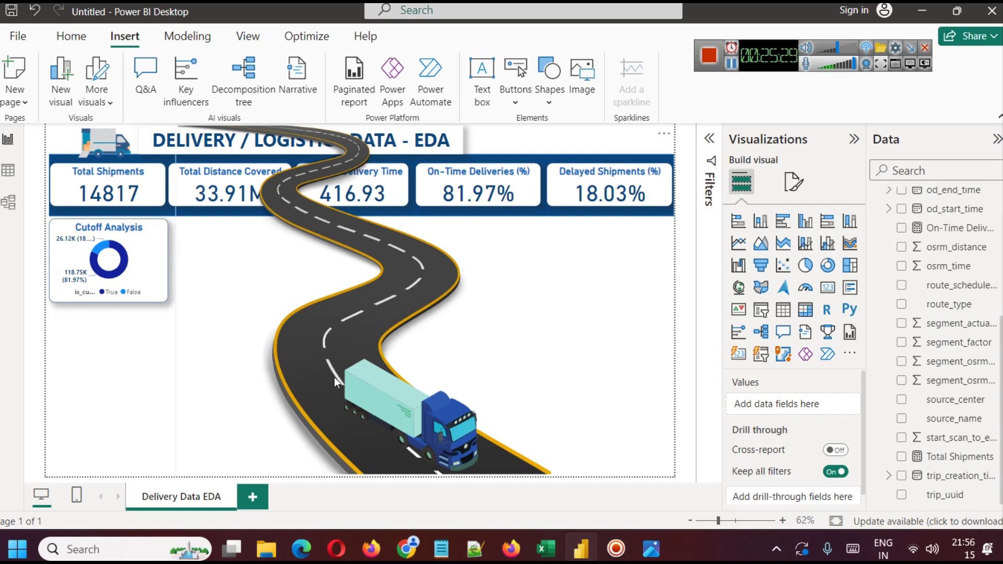
Send the road image to the back, behind the header, the blue band and the KPI cards.
left_click(222, 347)
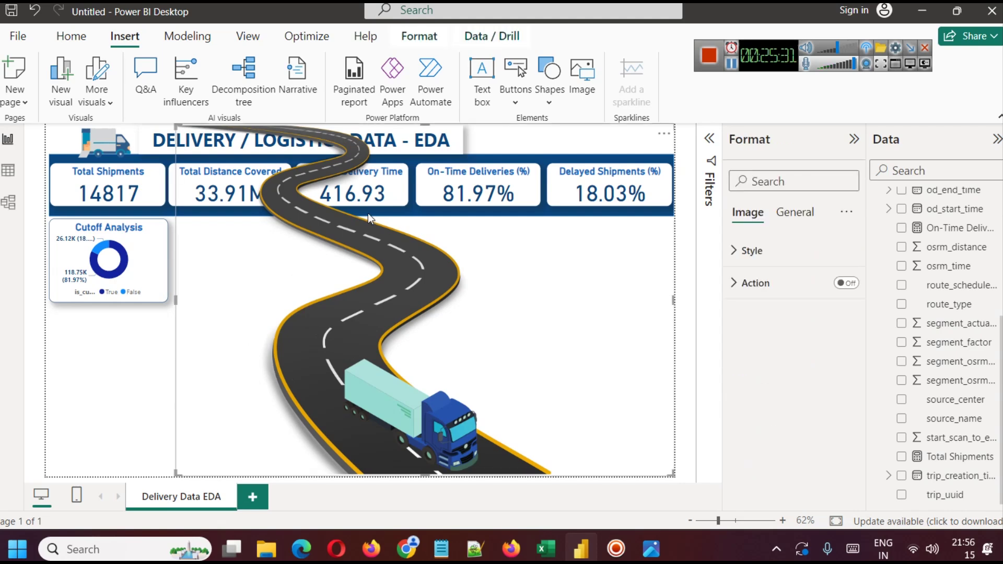
left_click(126, 369)
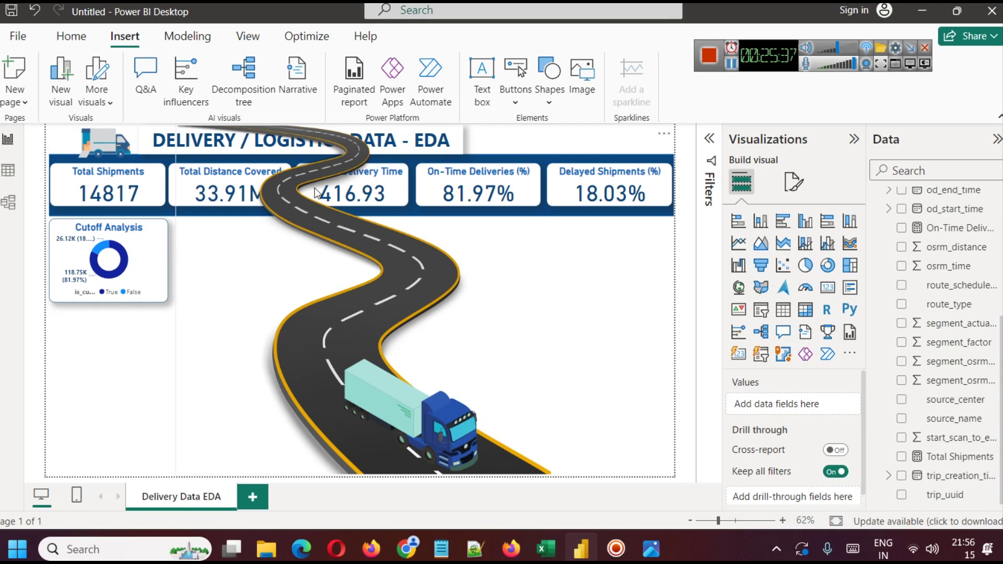
left_click(381, 199)
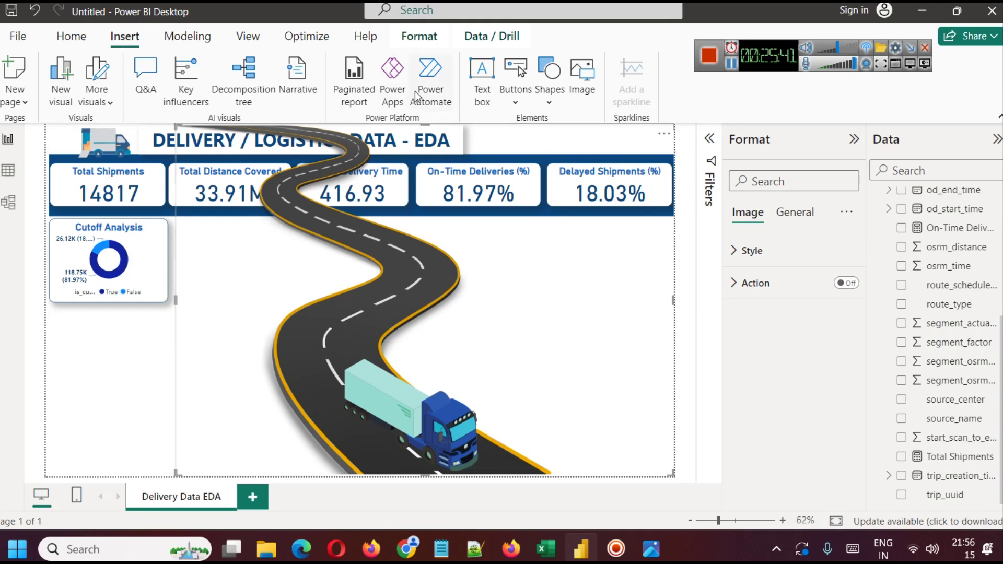
left_click(413, 36)
left_click(269, 102)
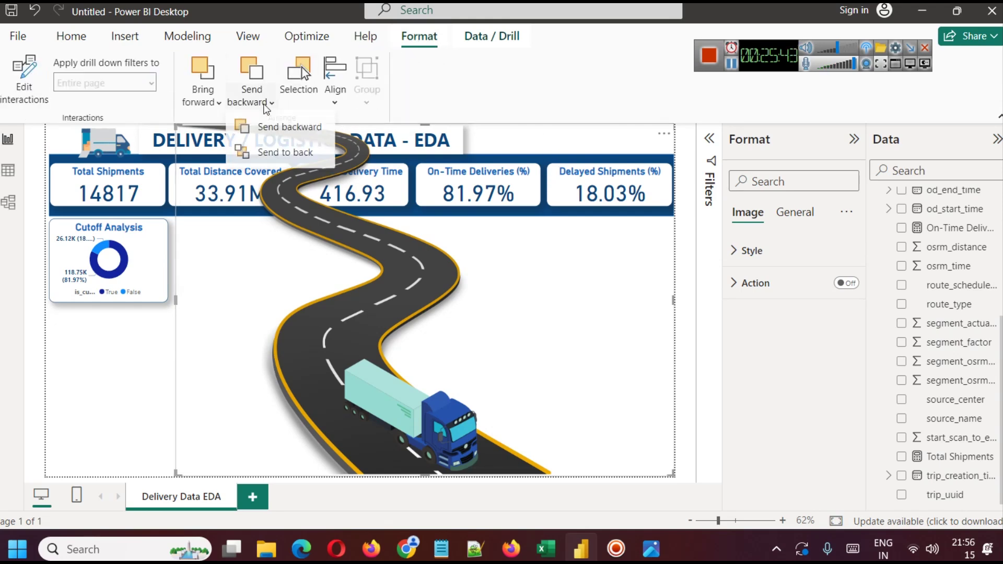
left_click(267, 129)
left_click(269, 102)
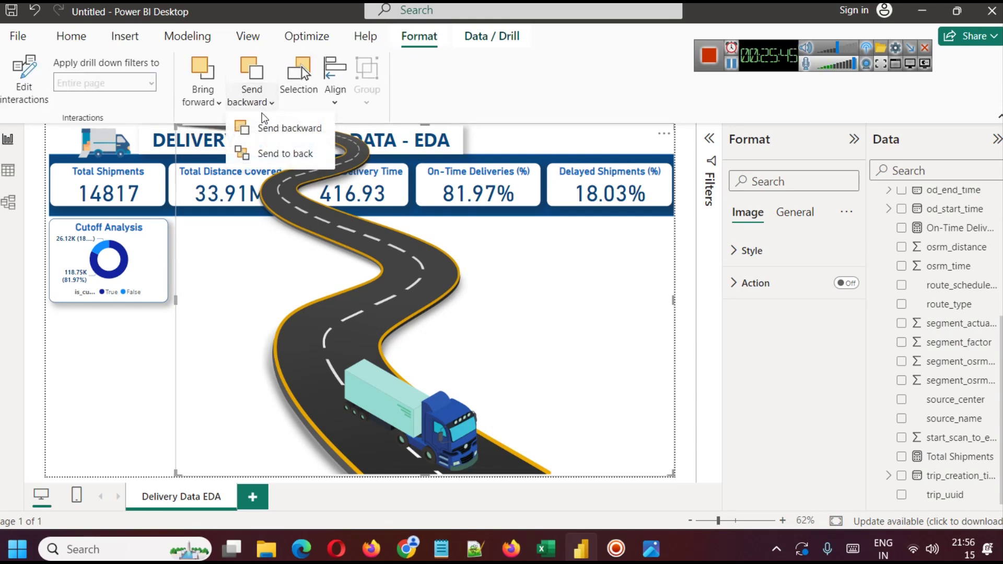
left_click(268, 128)
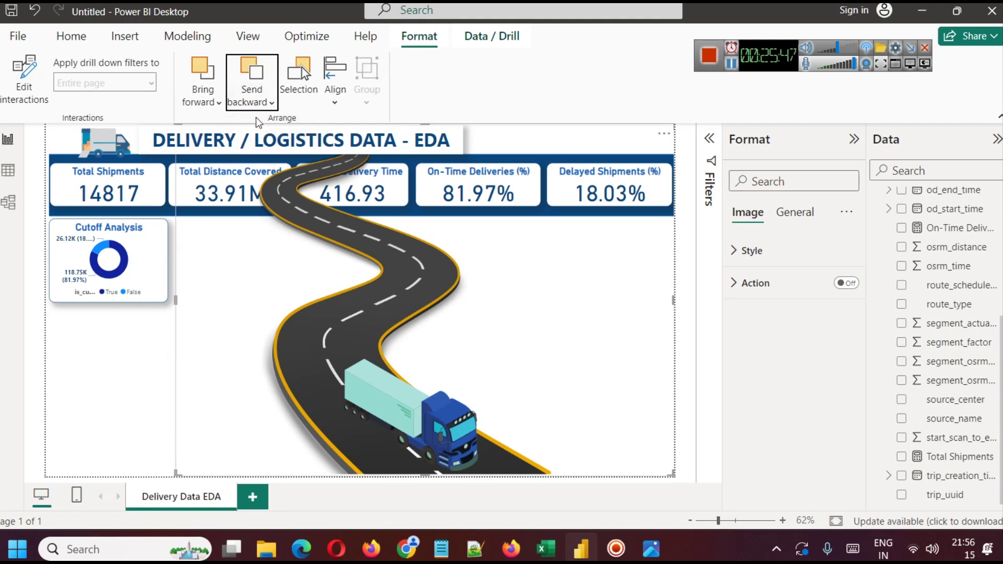
left_click(257, 102)
left_click(266, 156)
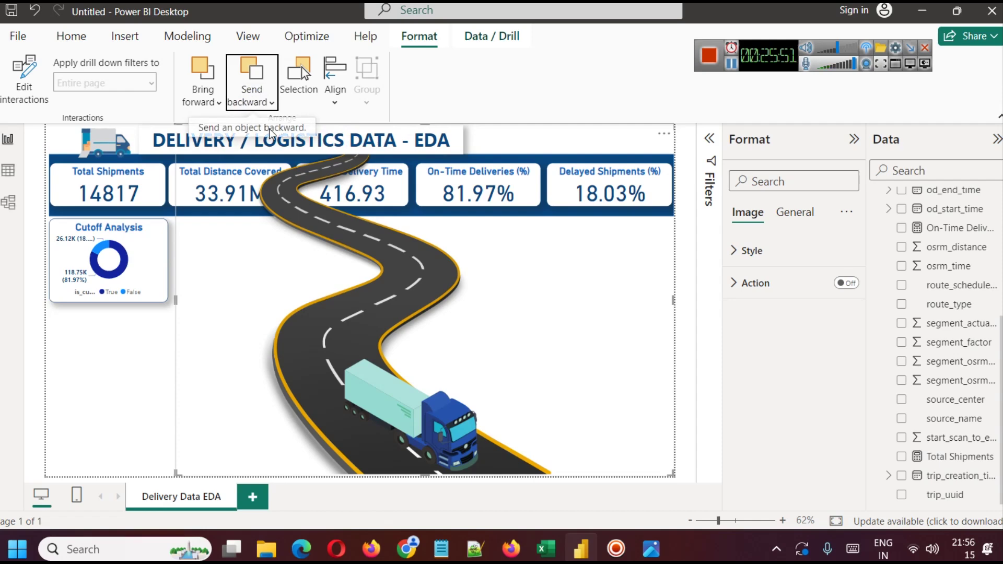
left_click(263, 102)
left_click(272, 150)
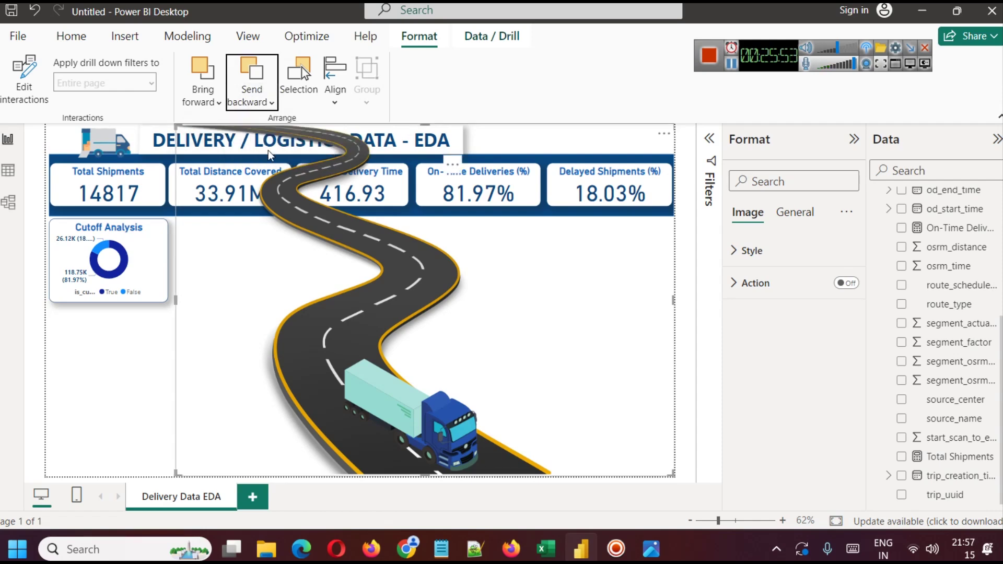
left_click(262, 103)
left_click(265, 152)
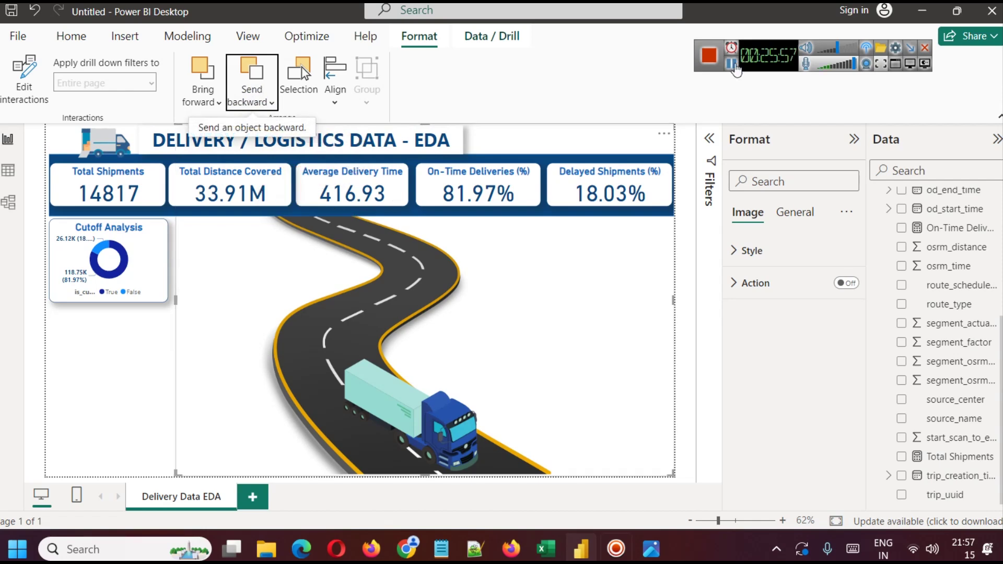
left_click(106, 360)
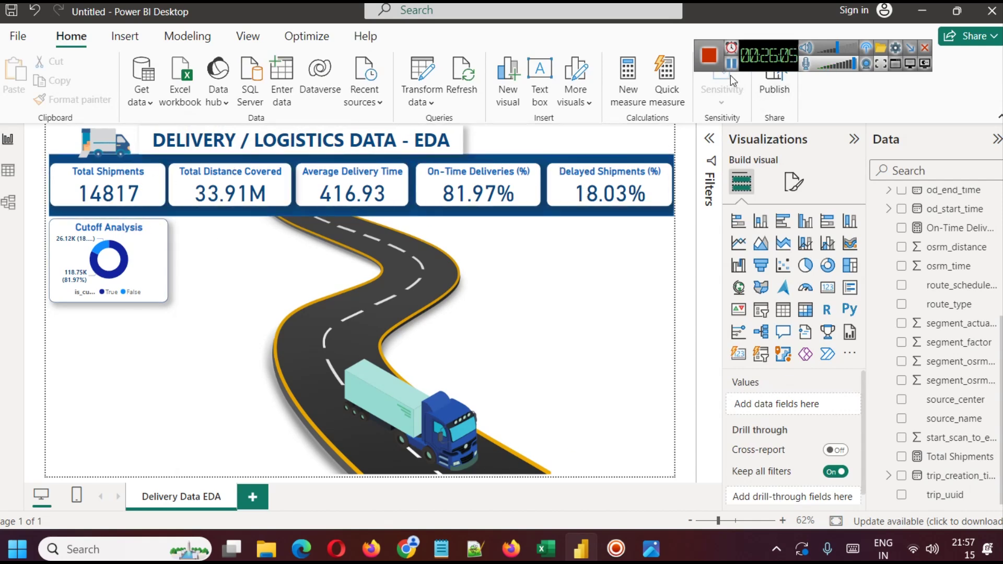
Nudge the Cutoff Analysis donut chart and the blue band behind the KPI cards slightly downward.
left_click(57, 227)
key("Down")
key("Down")
key("Down")
key("Down")
key("Down")
key("Down")
left_click(60, 212)
key("Down")
key("Down")
key("Down")
key("Down")
key("Down")
key("Down")
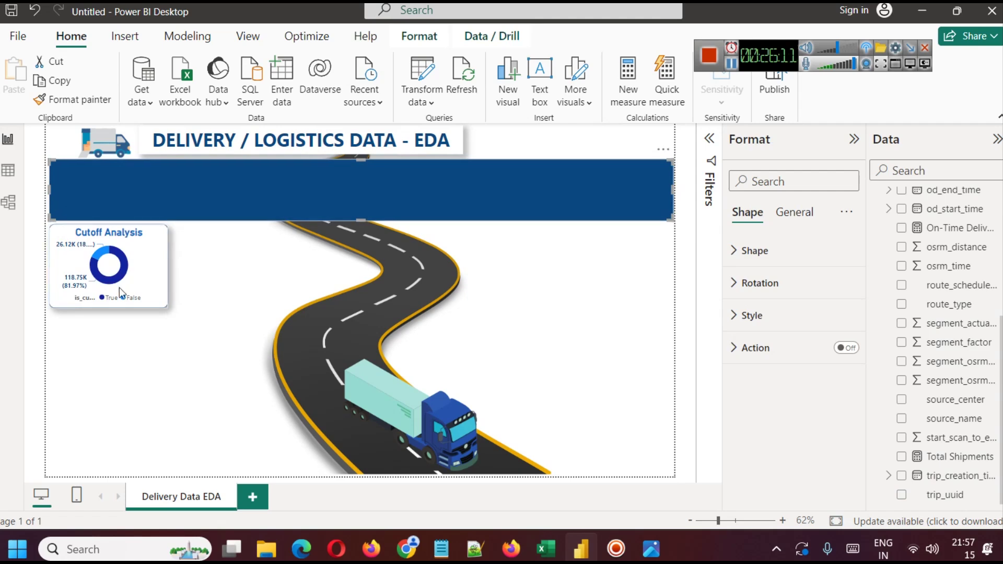
left_click(237, 352)
Nudge the Total Shipments, Total Distance Covered and Average Delivery Time cards down to sit centred in the blue band.
left_click(64, 188)
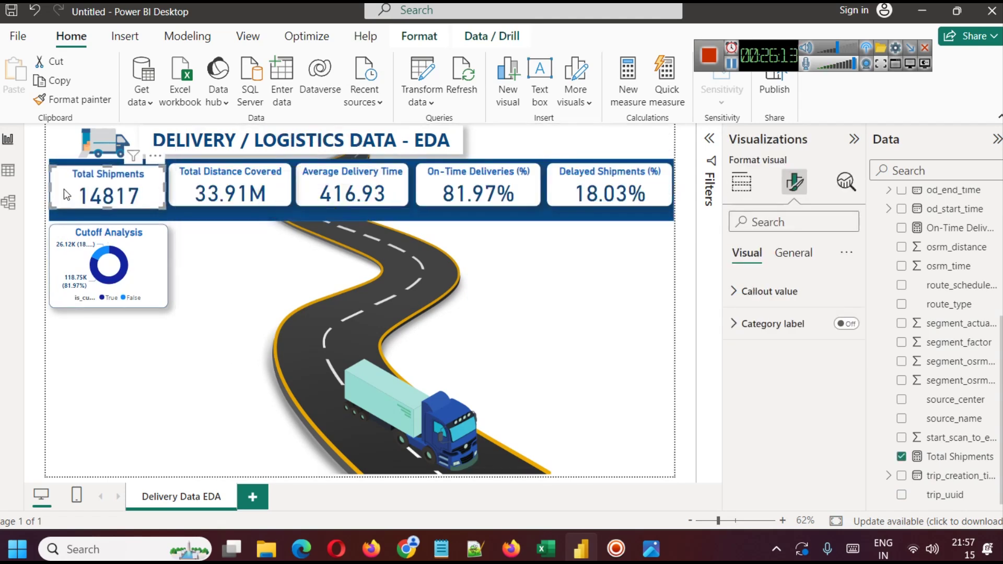
key("Down")
key("Down")
left_click(183, 190)
key("Down")
key("Down")
key("Down")
key("Down")
key("Down")
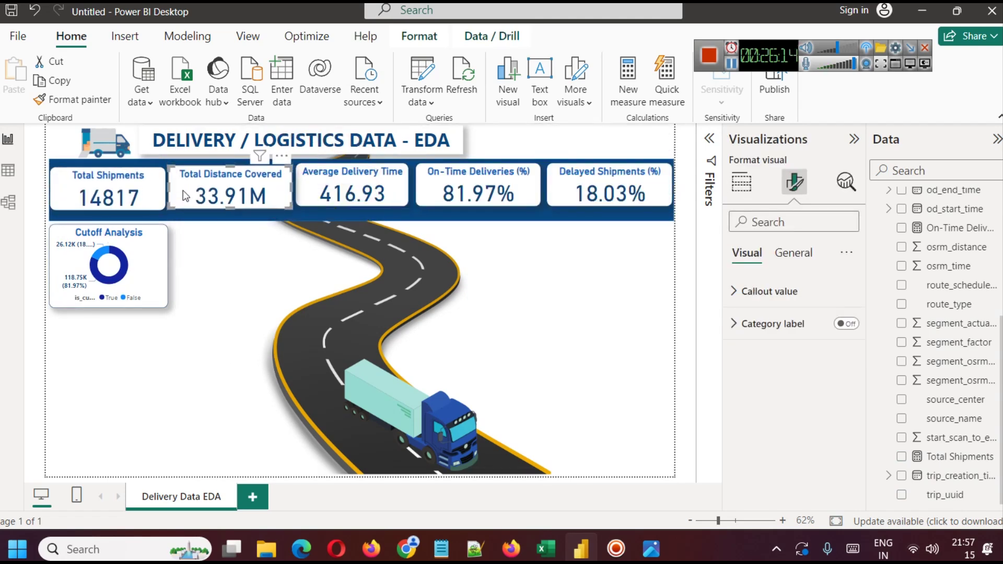
left_click(297, 193)
key("Down")
key("Down")
key("Down")
key("Down")
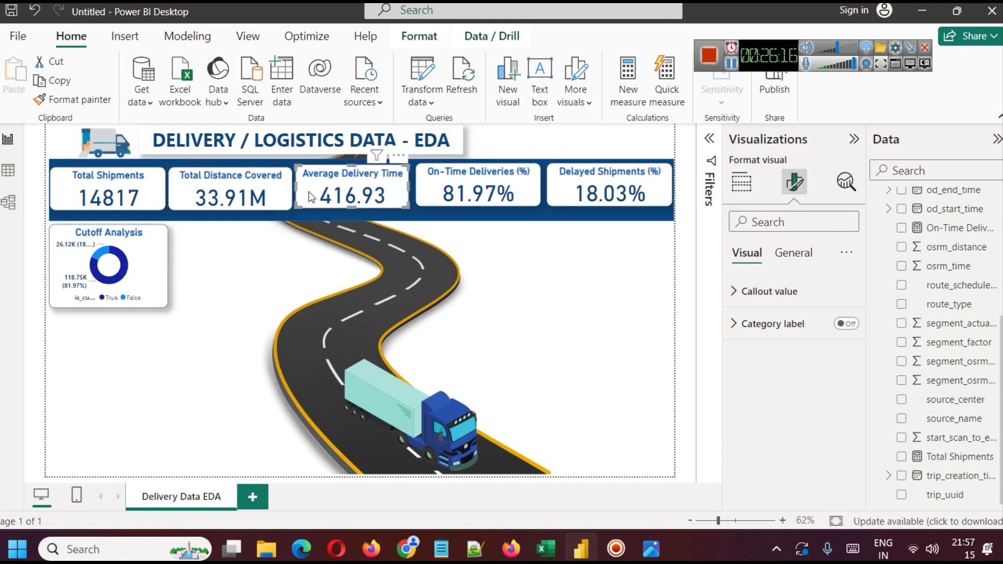
Nudge the On-Time Deliveries (%) and Delayed Shipments (%) cards down to line up with the other KPI cards.
left_click(430, 196)
key("Down")
key("Down")
key("Down")
key("Down")
left_click(560, 179)
key("Down")
key("Down")
key("Down")
key("Down")
left_click(566, 323)
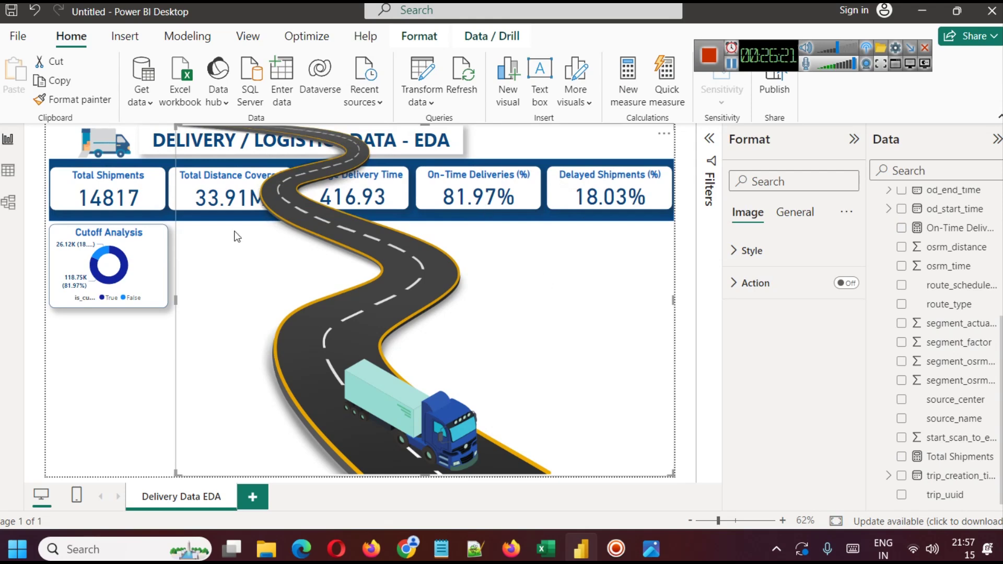
left_click(62, 400)
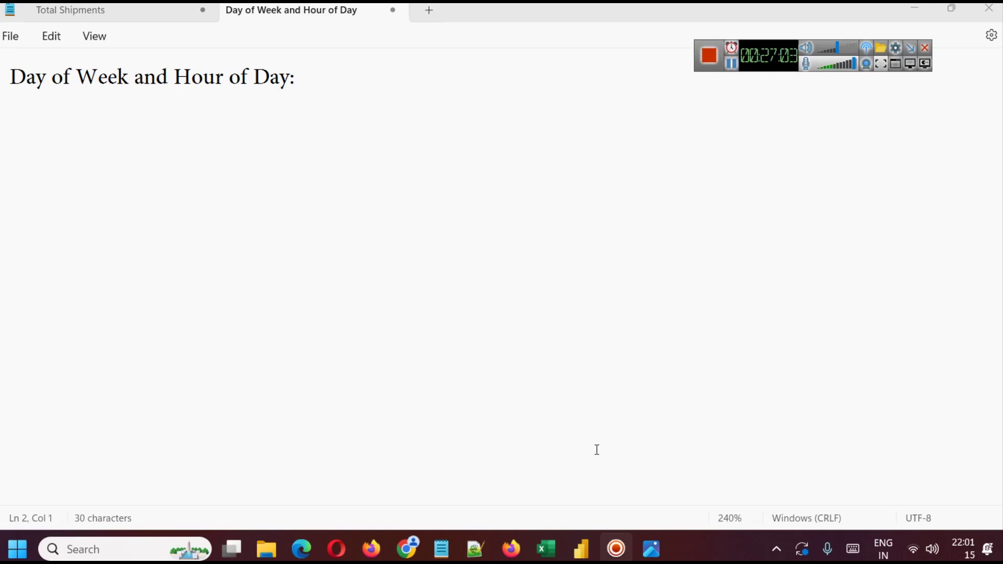
Switch to Power BI's table view and look through the delhivery table's columns, including cutoff_timestamp.
left_click(582, 548)
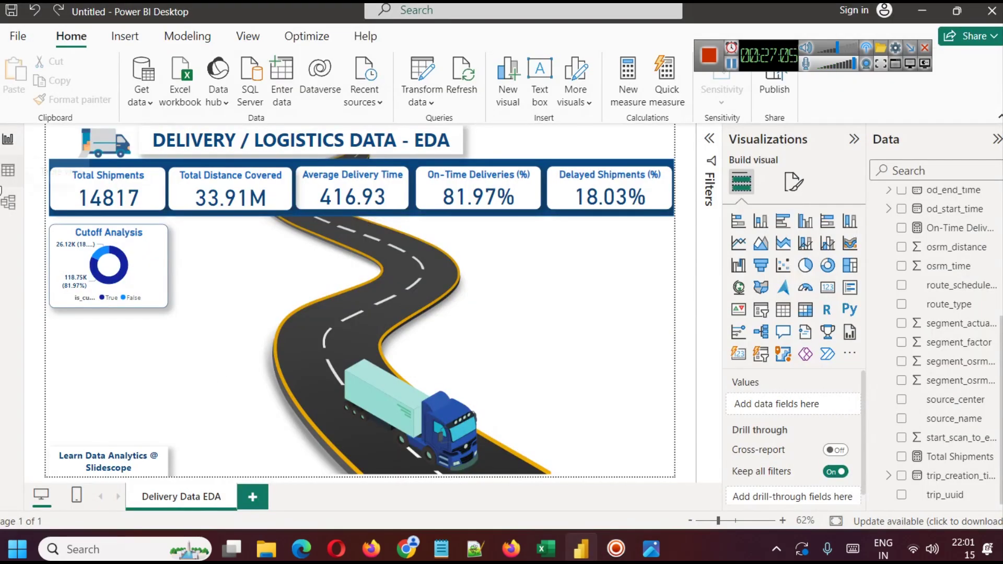
left_click(6, 172)
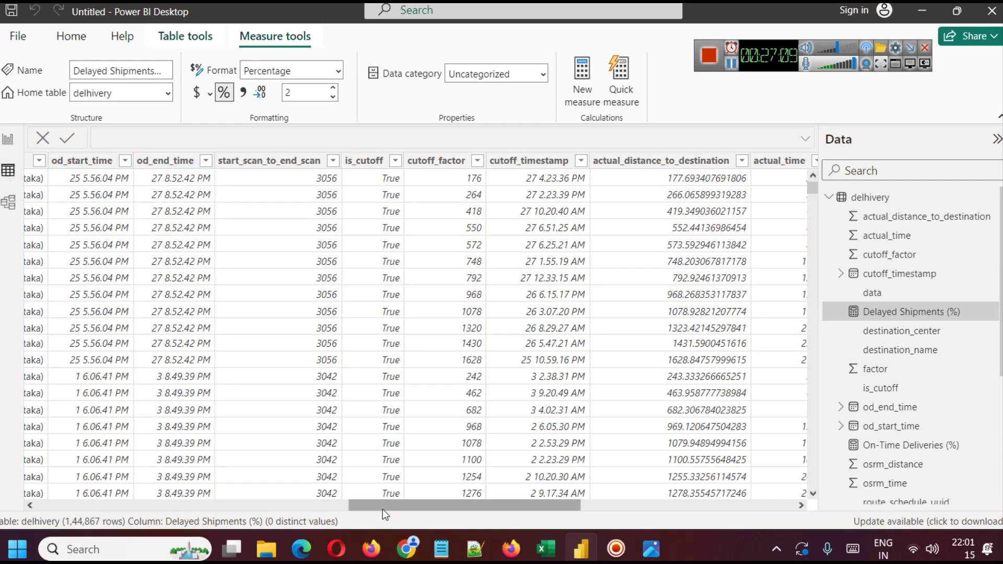
left_click_drag(382, 506, 597, 515)
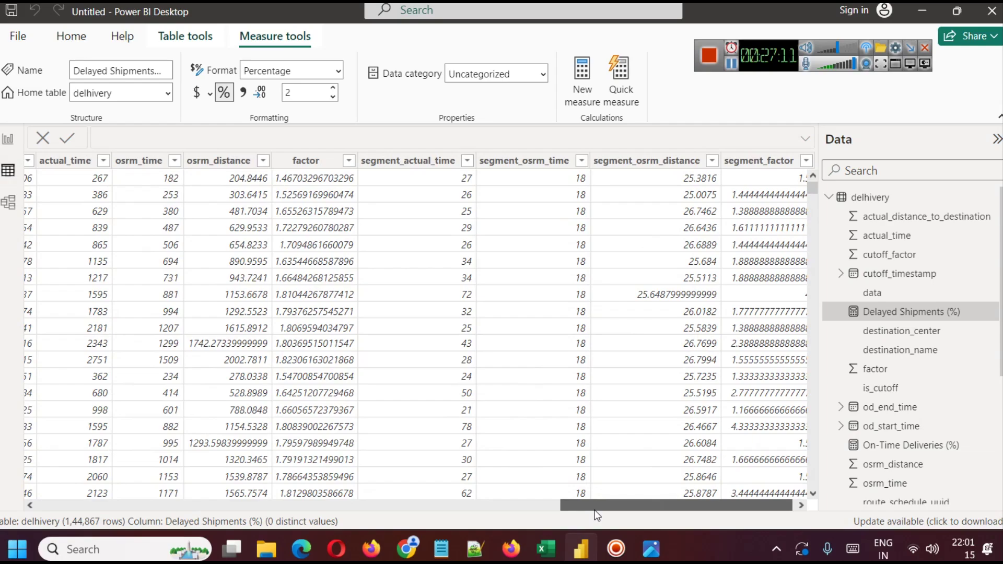
left_click_drag(624, 513, 346, 540)
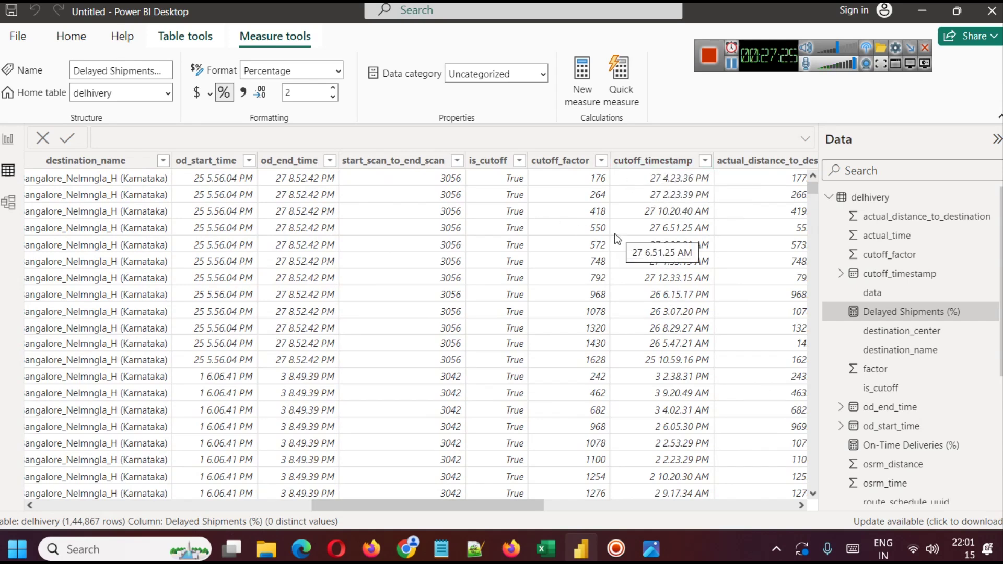
Switch to the delhivery.xlsx workbook in Excel and inspect the cutoff_timestamp column.
left_click(556, 548)
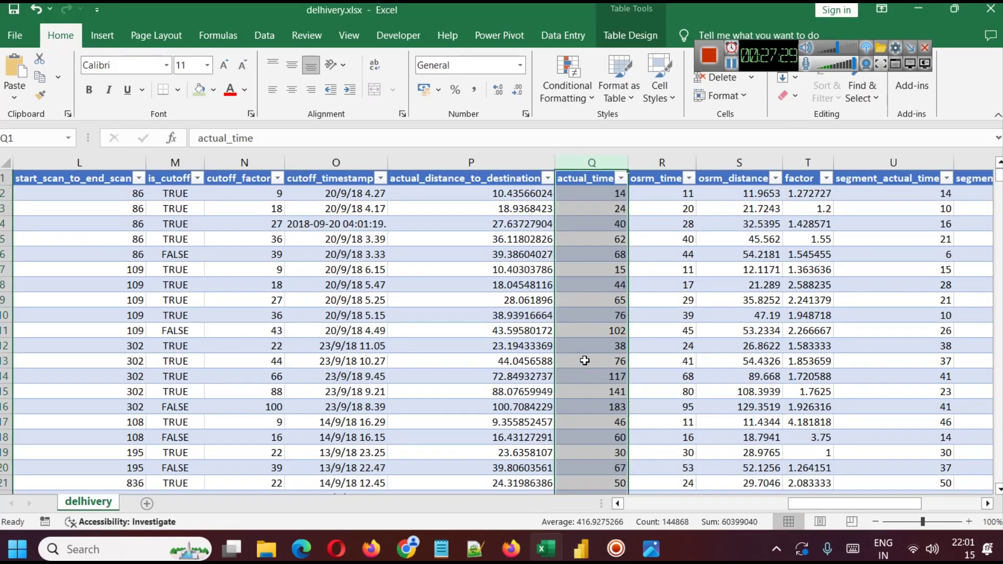
left_click(326, 170)
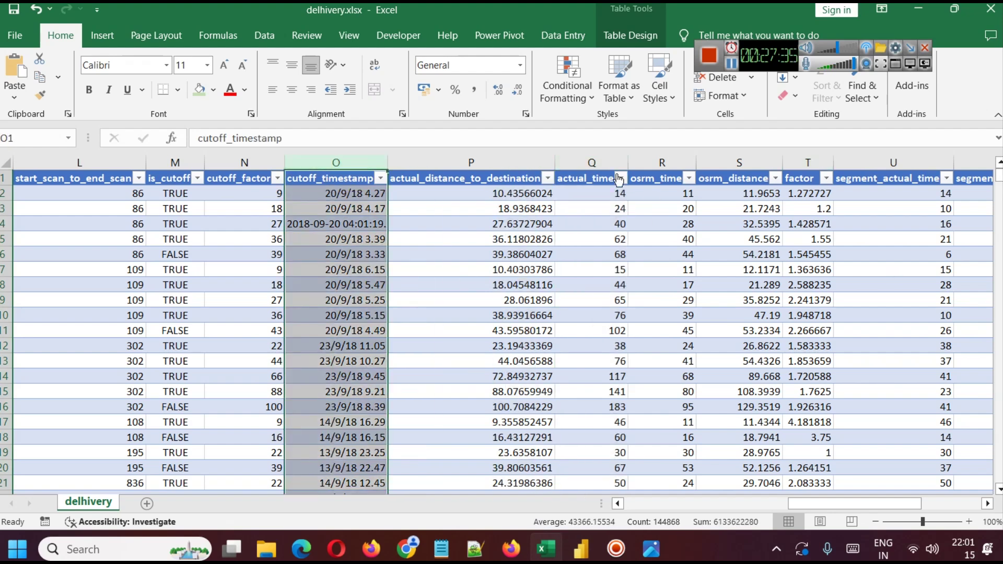
left_click(731, 64)
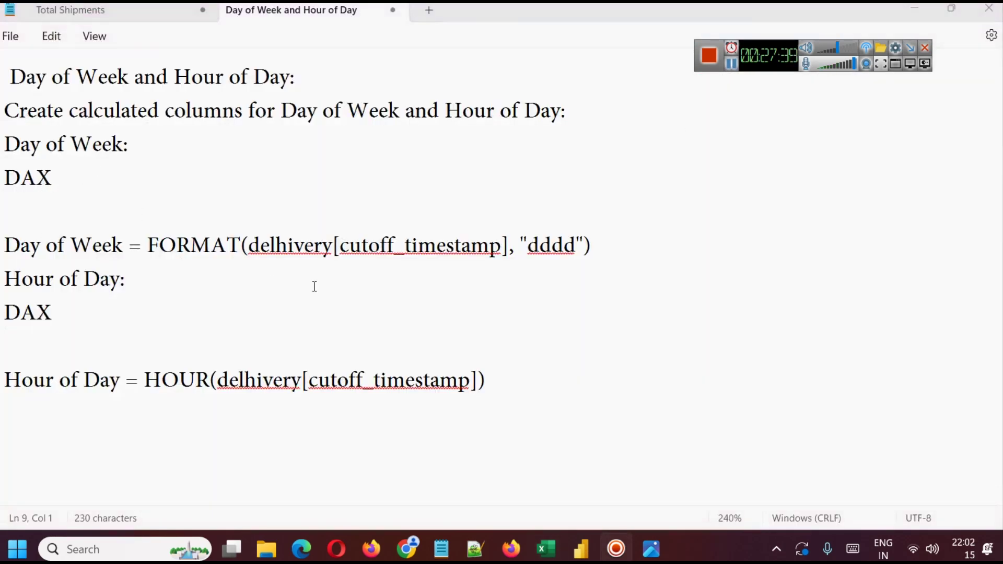
Go over the parts of the Day of Week formula in the notes and copy the full line Day of Week = FORMAT(delhivery[cutoff_timestamp], "dddd").
double_click(199, 244)
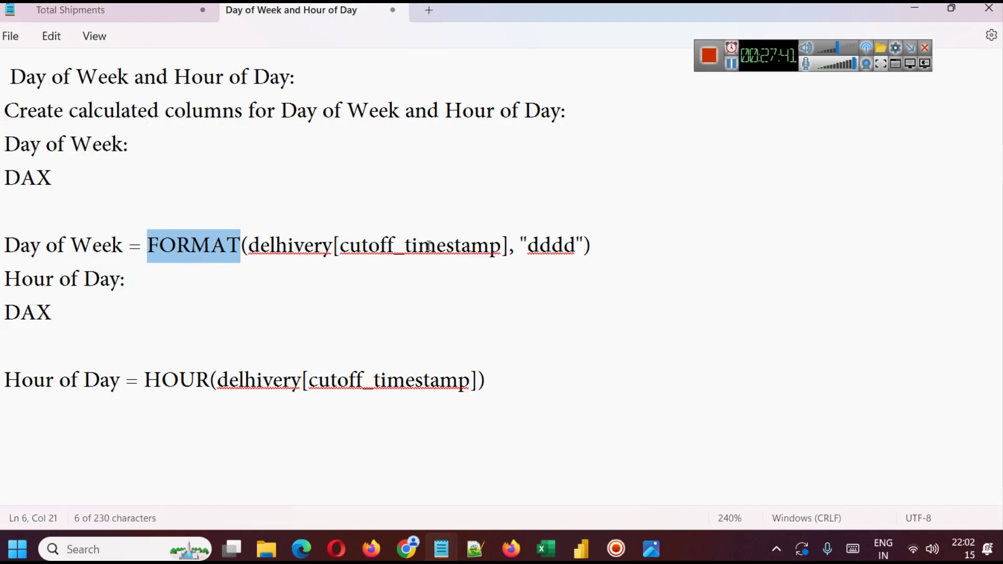
left_click_drag(507, 245, 261, 246)
right_click(551, 245)
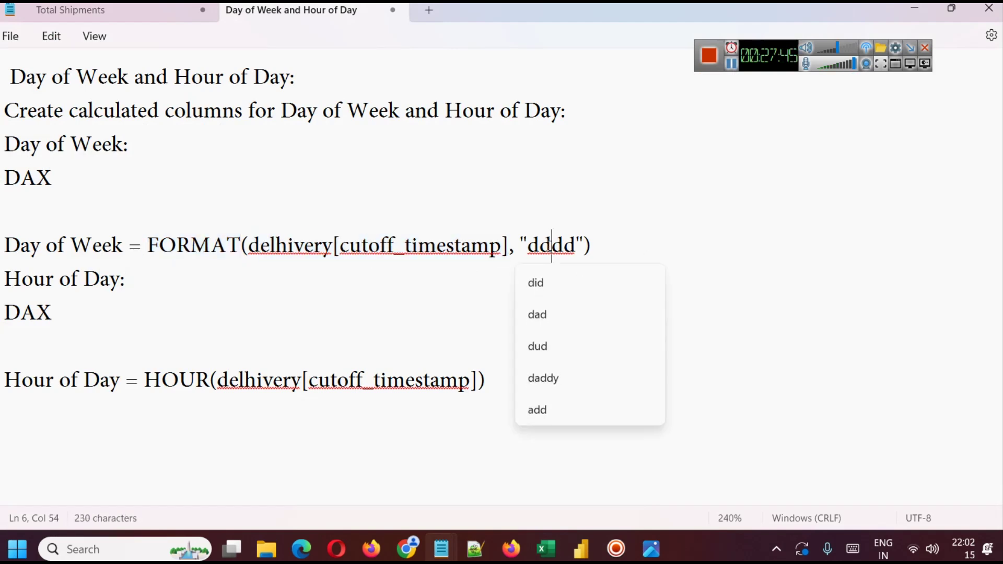
left_click(618, 224)
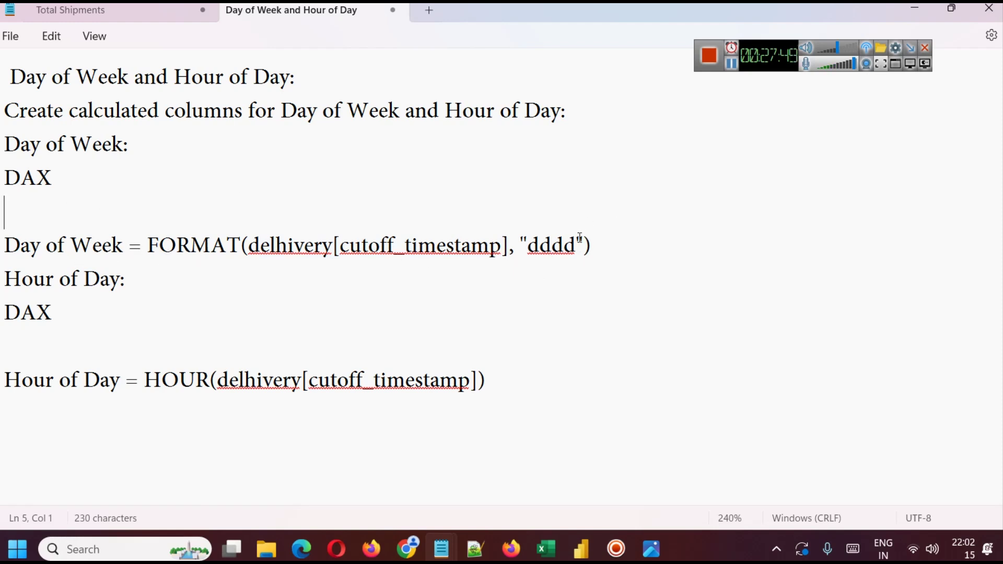
left_click_drag(596, 246, 148, 245)
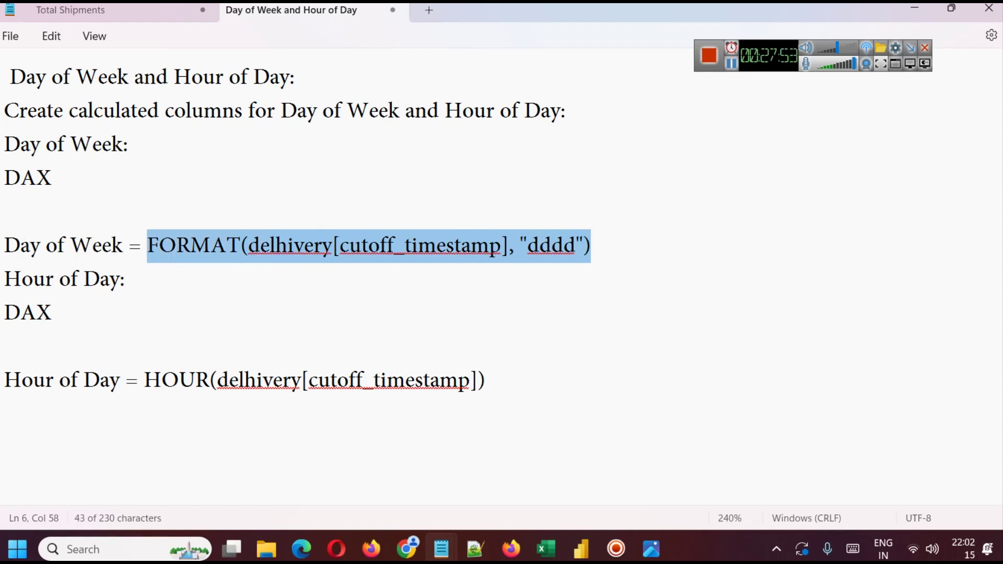
left_click_drag(7, 245, 692, 246)
key("ctrl+c")
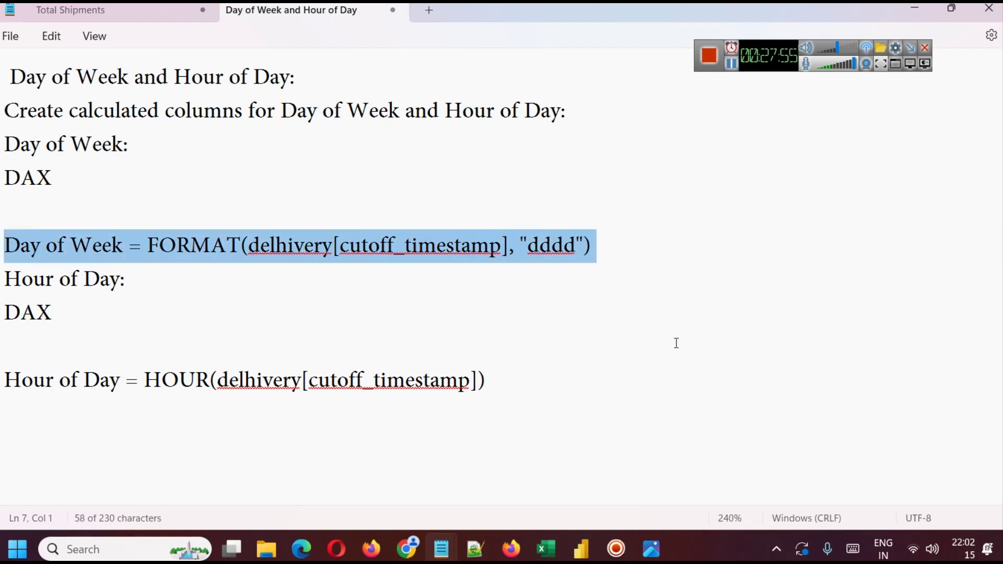
Switch to Power BI's report view and create the calculated column Day of Week = FORMAT(delhivery[cutoff_timestamp], "dddd").
left_click(581, 549)
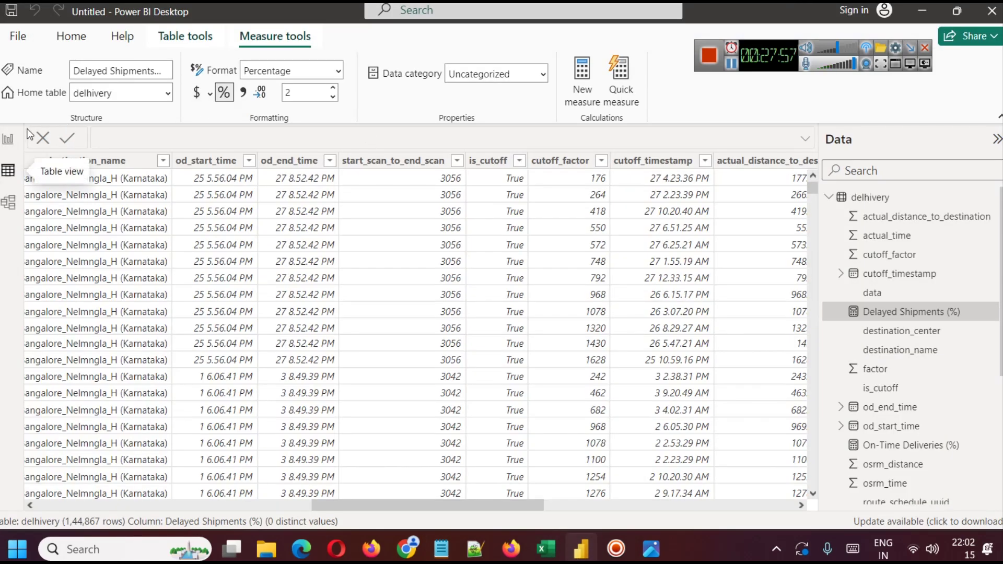
left_click(6, 141)
left_click(188, 36)
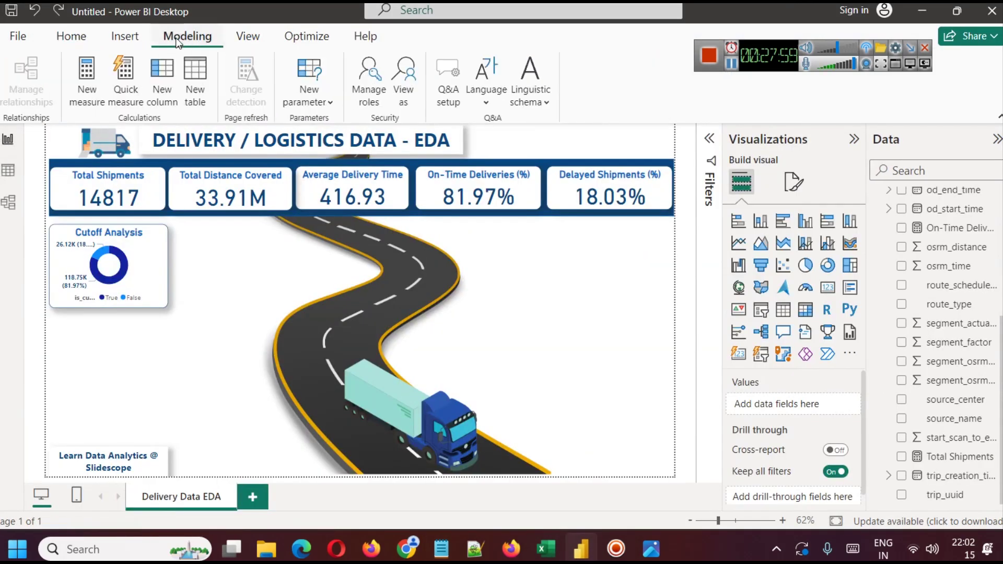
left_click(165, 90)
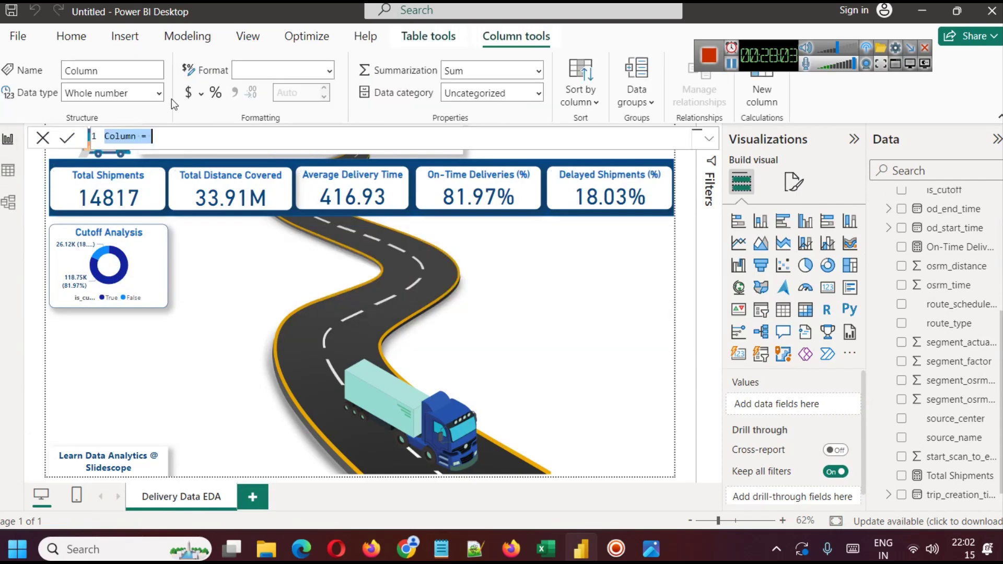
key("ctrl+v")
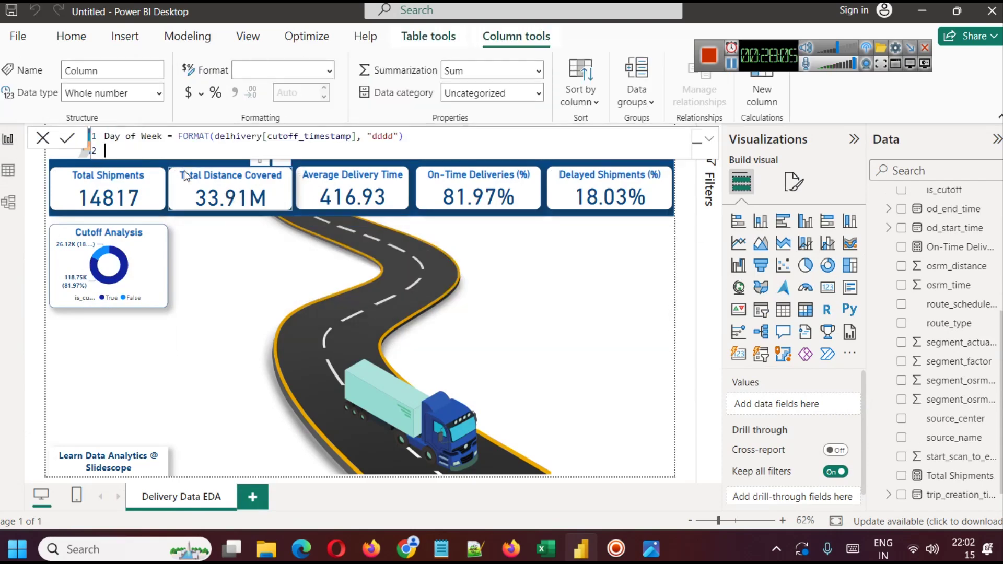
left_click(66, 139)
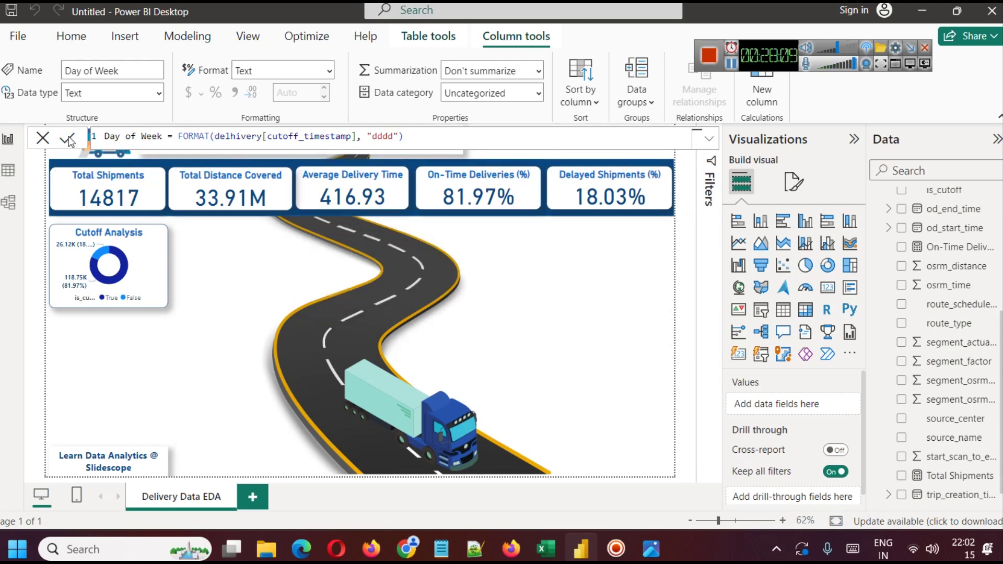
Create another calculated column using the formula from the Notepad notes, Hour of Day = HOUR(delhivery[cutoff_timestamp]).
left_click(187, 35)
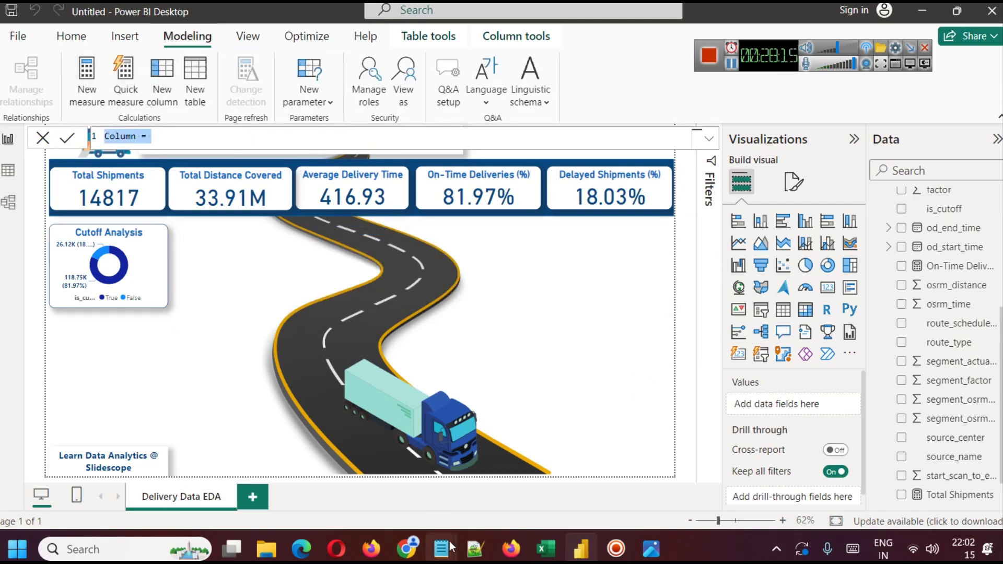
mouse_move(442, 549)
left_click(840, 514)
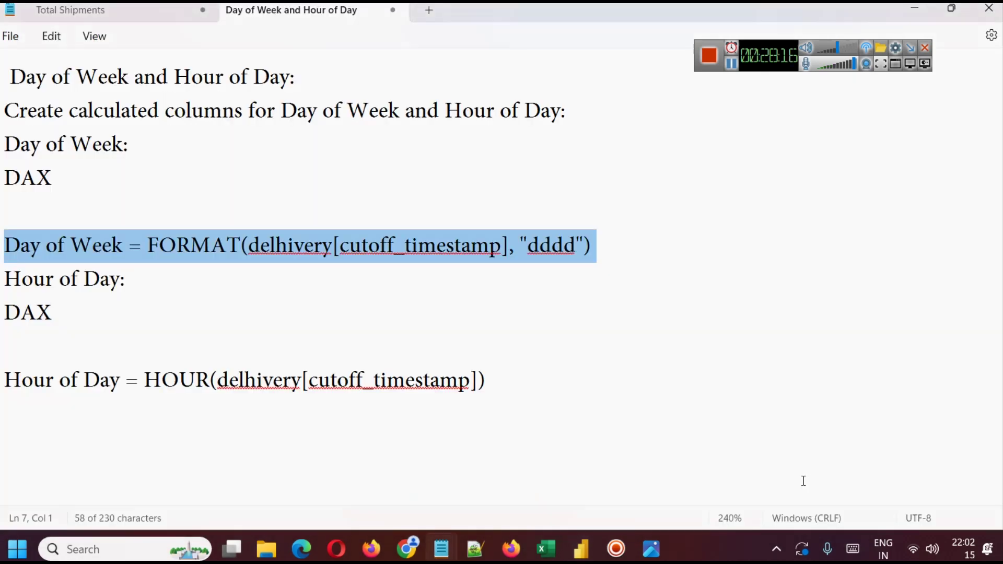
left_click(175, 378)
double_click(174, 377)
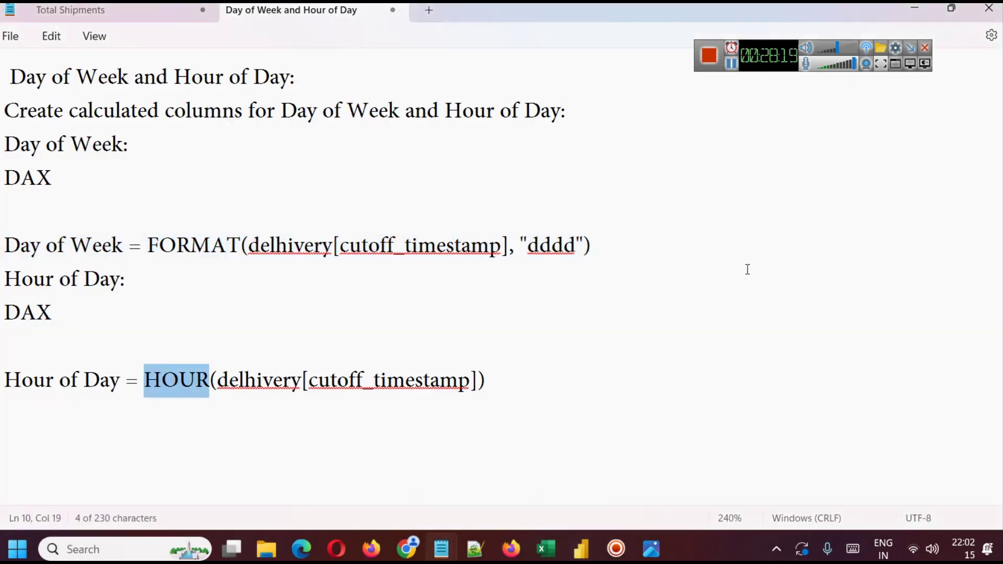
left_click_drag(505, 384, 29, 395)
key("ctrl+c")
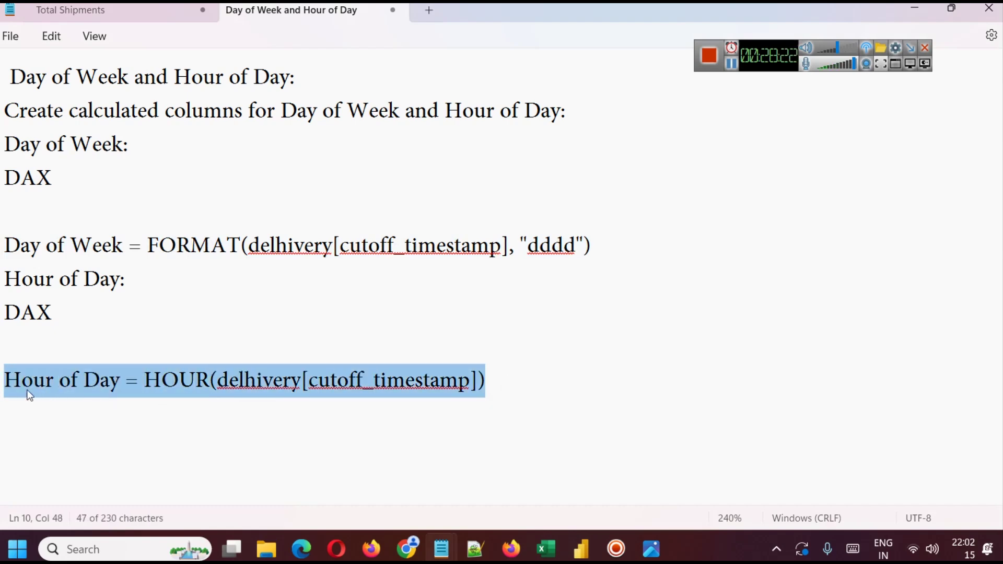
left_click(902, 11)
key("ctrl+v")
left_click(67, 137)
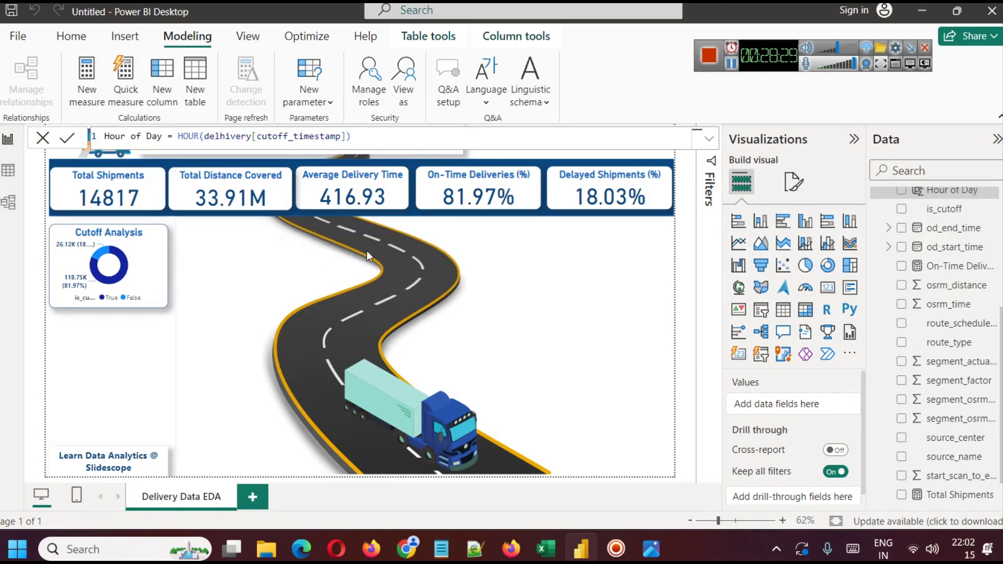
left_click(733, 68)
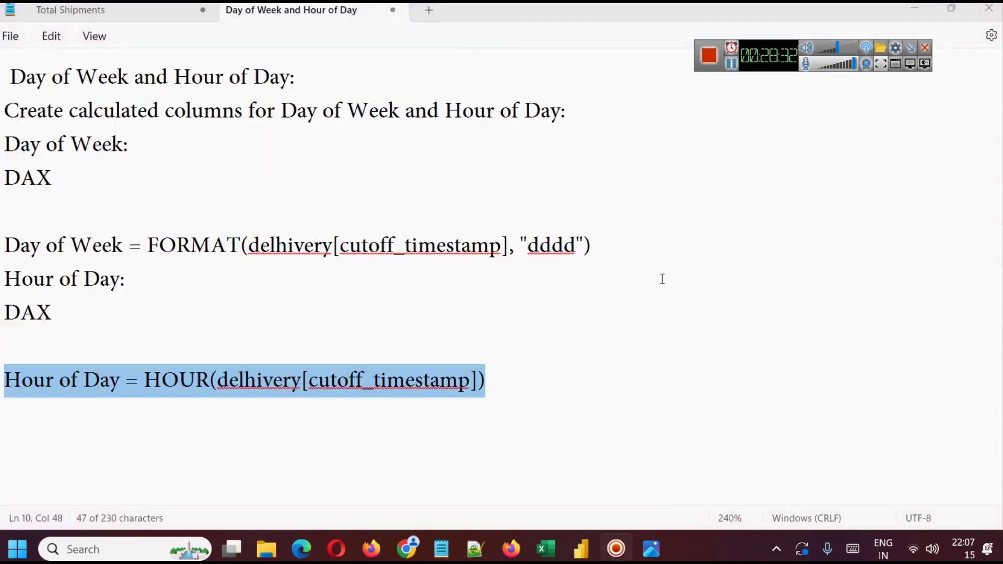
Add the line "Cutoff Compliance by Day and Time" below the Hour of Day formula in the Notepad notes, leaving a blank line between.
left_click(630, 400)
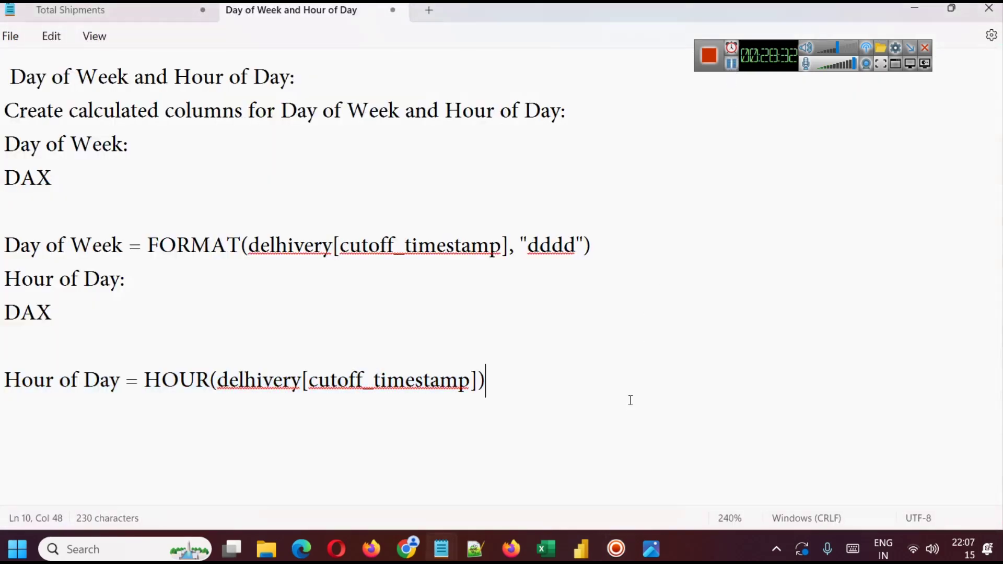
key("Return")
key("Return")
type("Cutoff Compliance by Day and Time")
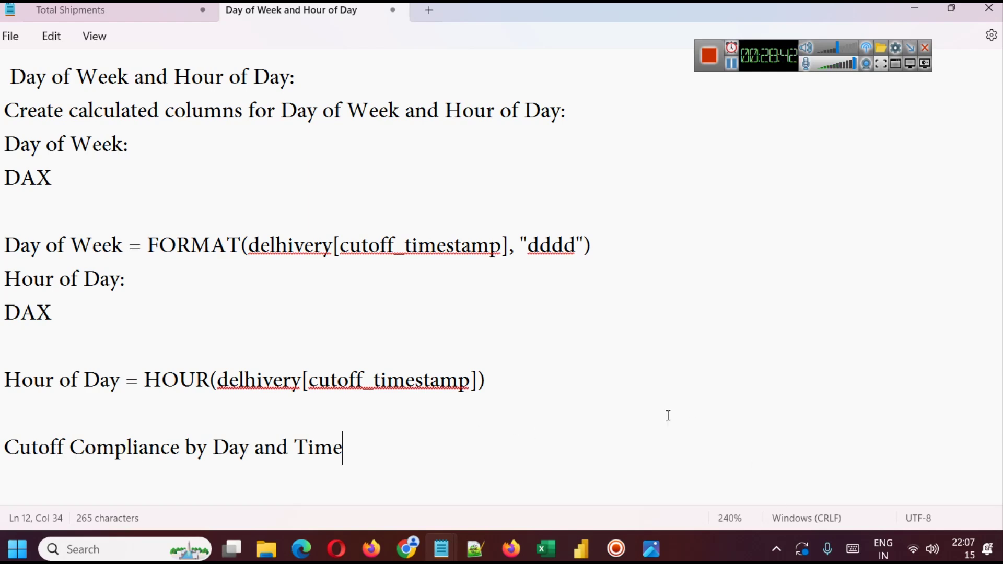
Switch to Power BI and add an empty matrix visual, placing it beneath the Delayed Shipments (%) card.
left_click(581, 547)
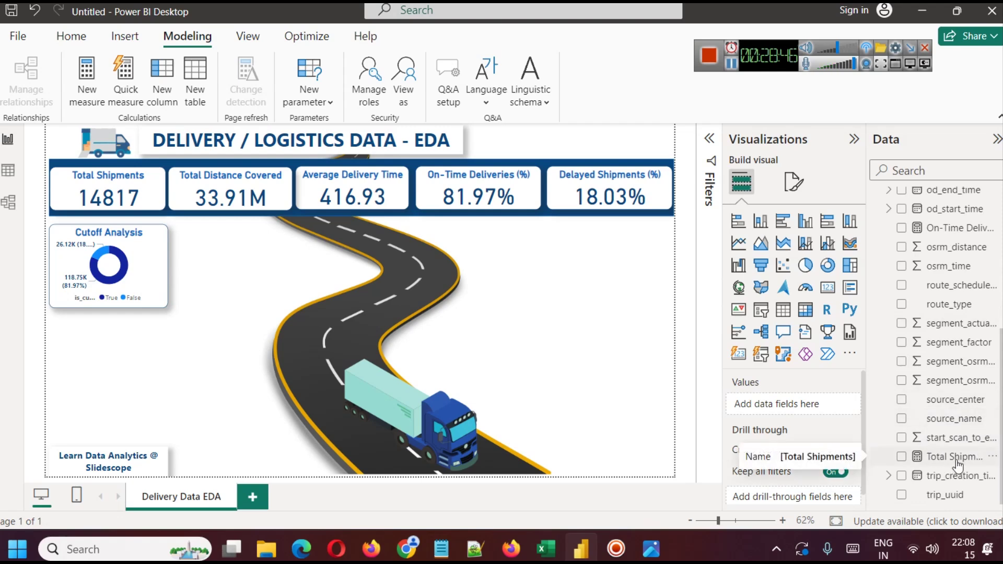
left_click(481, 194)
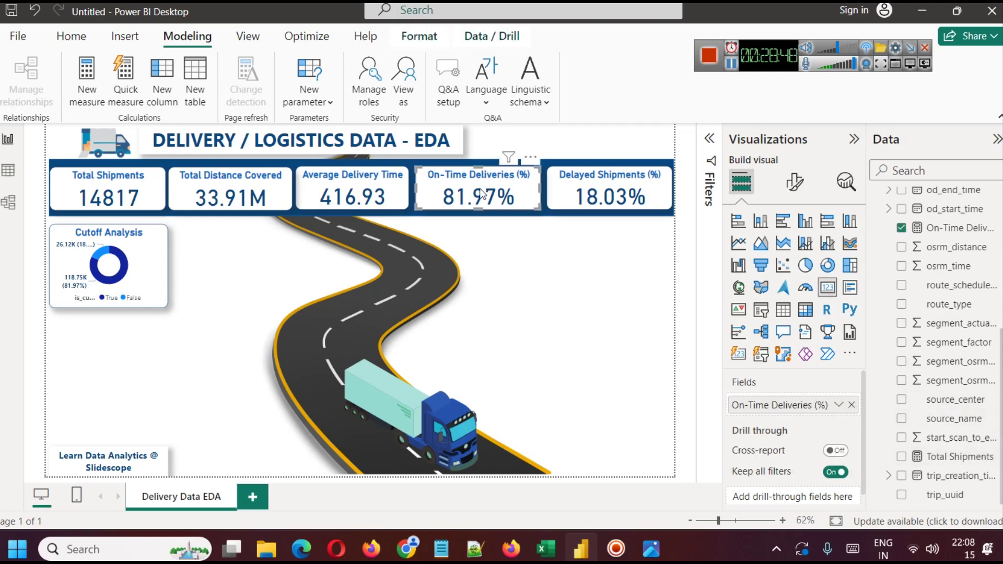
left_click(613, 287)
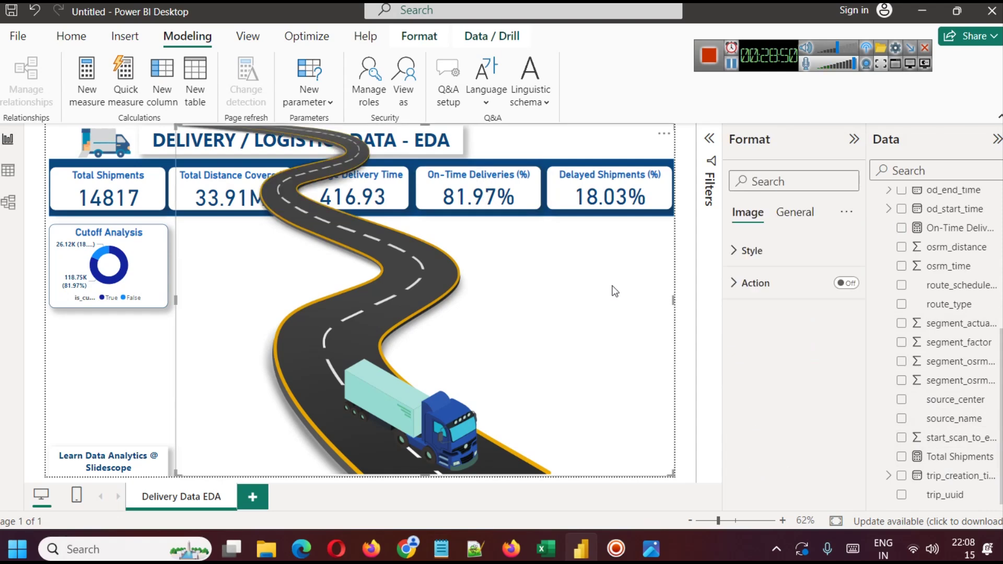
left_click(133, 340)
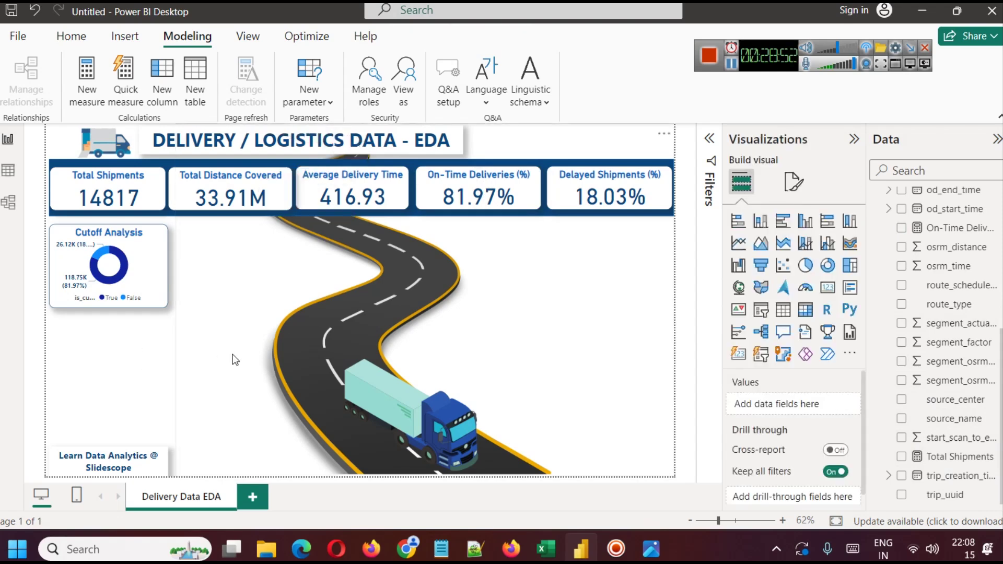
left_click(804, 313)
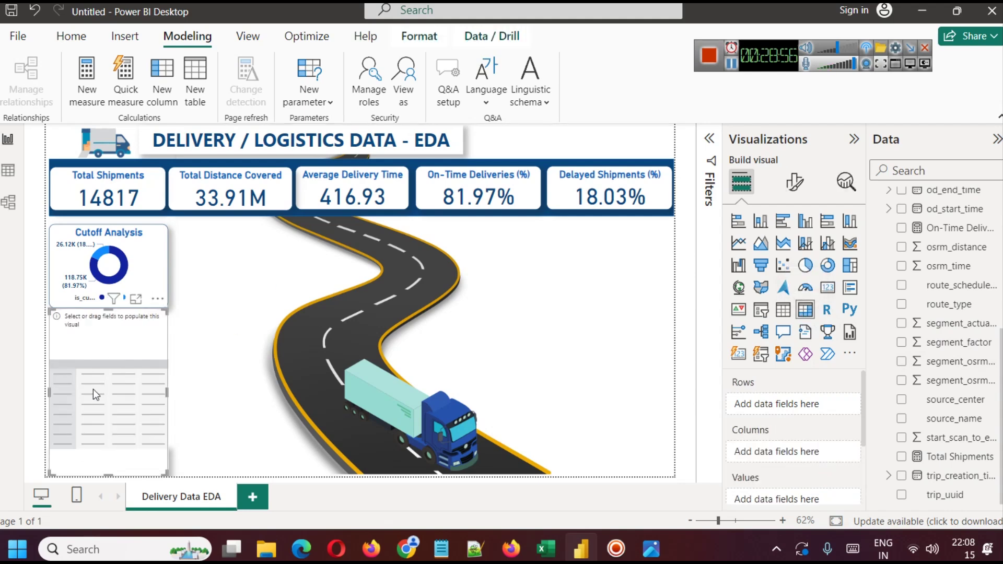
left_click_drag(93, 390, 594, 306)
left_click_drag(601, 386, 613, 320)
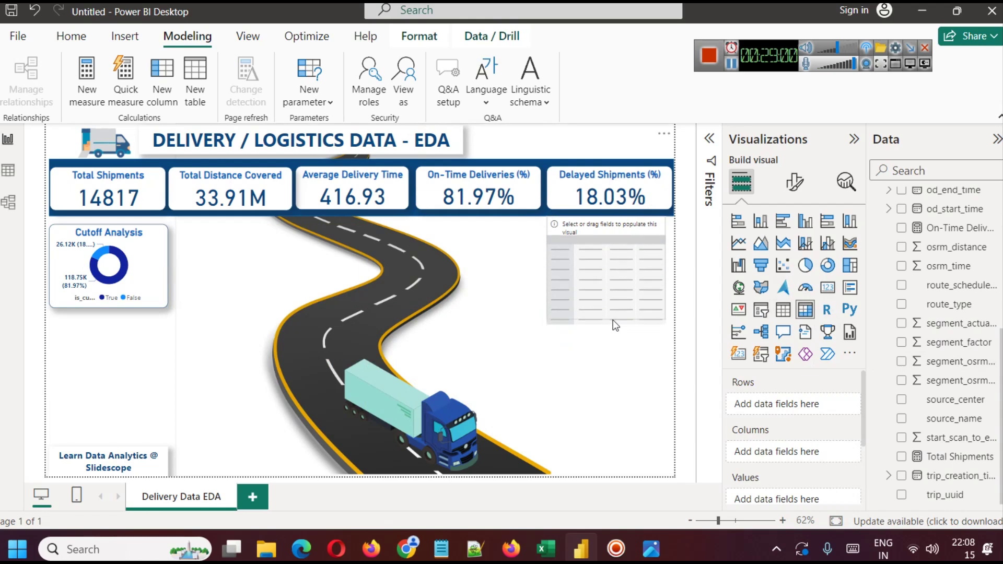
Widen the empty matrix visual toward the road image and nudge it down just below the blue KPI band.
left_click(663, 267)
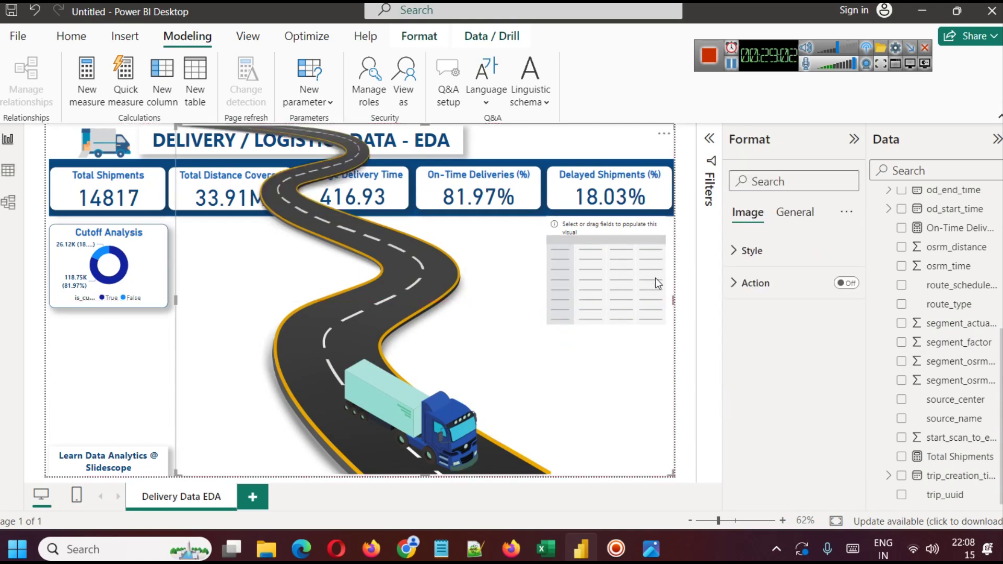
left_click(43, 374)
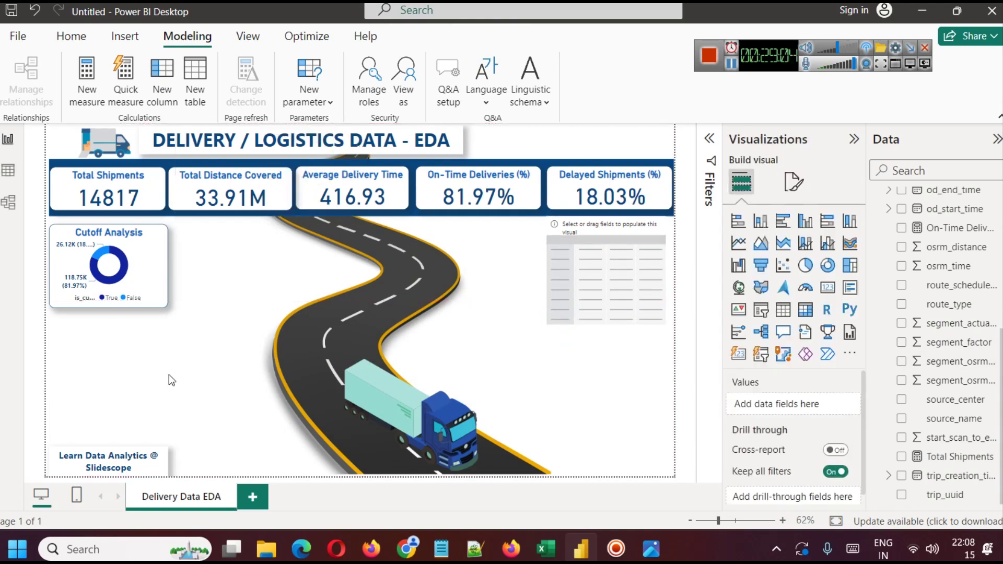
left_click(570, 273)
left_click_drag(570, 273, 593, 284)
key("Down")
key("Down")
key("Down")
key("Down")
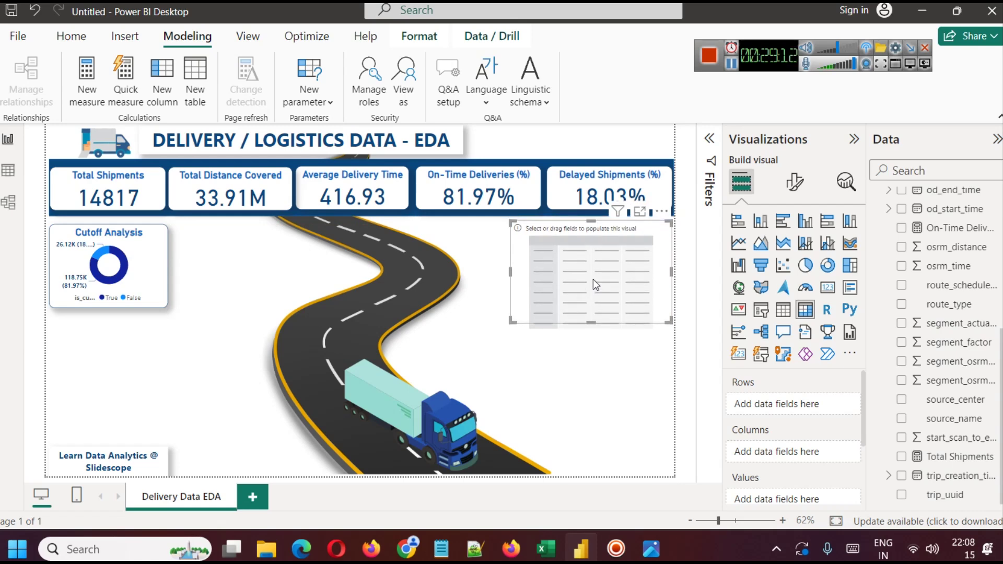
Fill the matrix with Day of Week as rows, Hour of Day as columns and On-Time Deliveries (%) as values, and view it enlarged.
scroll(943, 389, "up", 5)
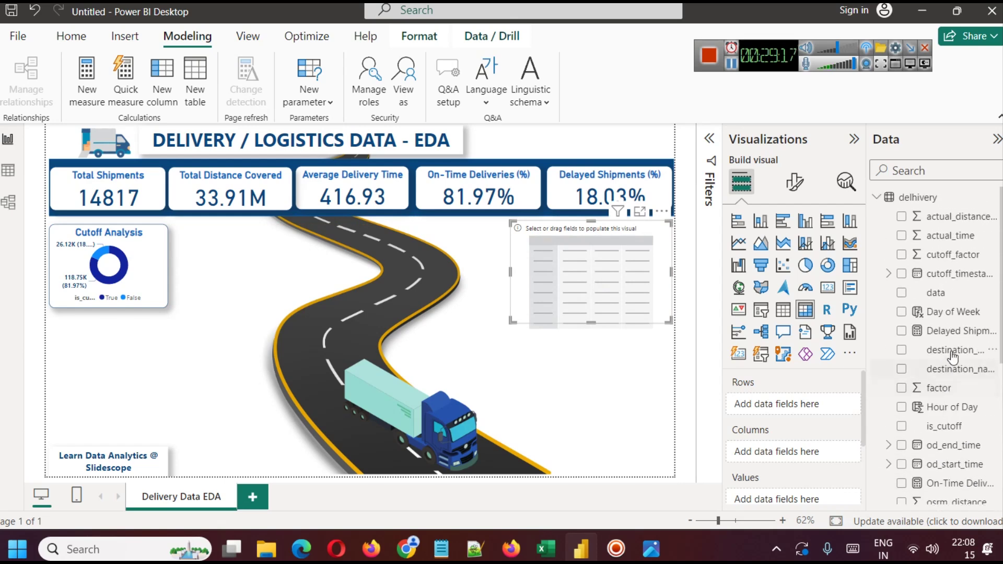
left_click_drag(956, 312, 814, 408)
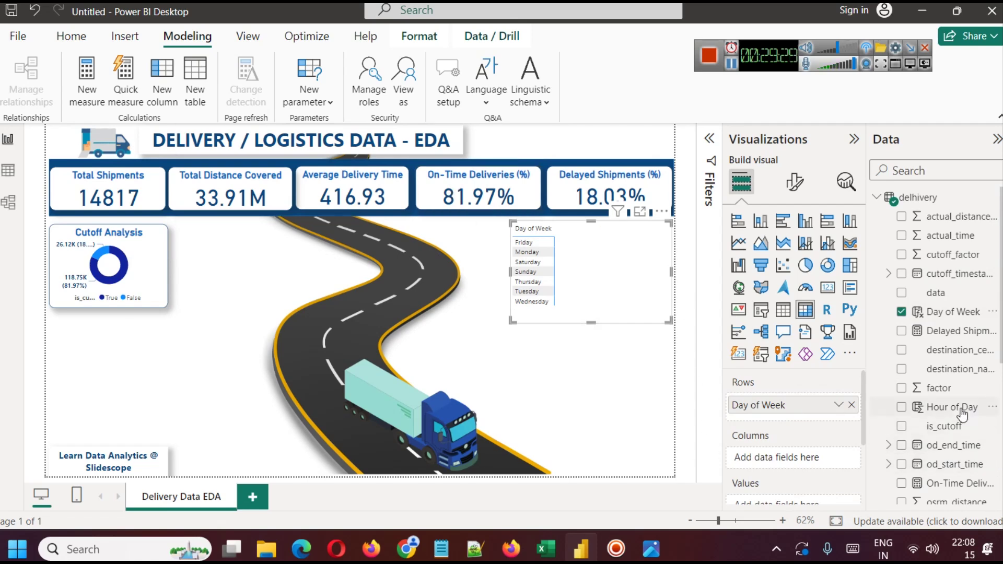
left_click_drag(959, 410, 775, 458)
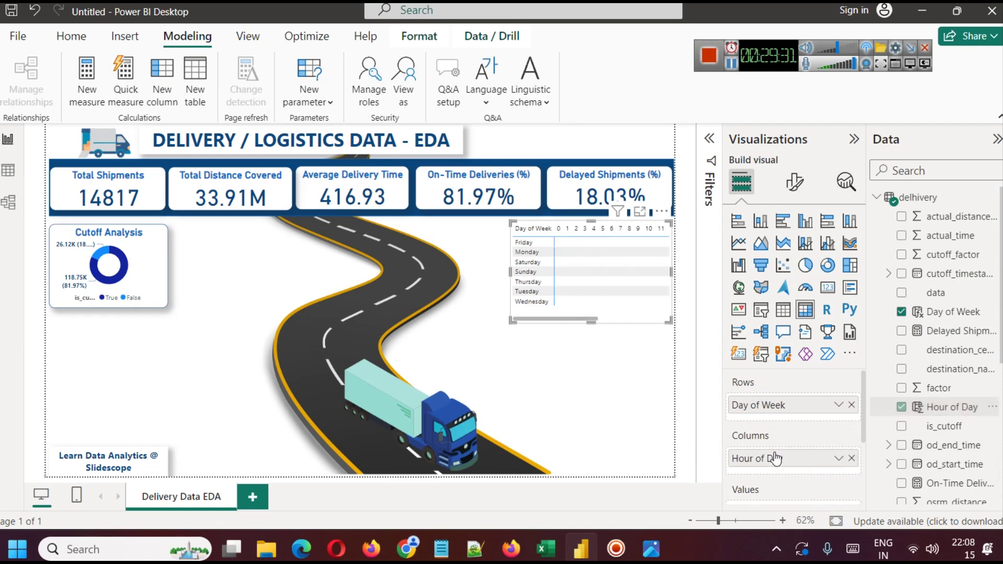
left_click_drag(572, 319, 569, 261)
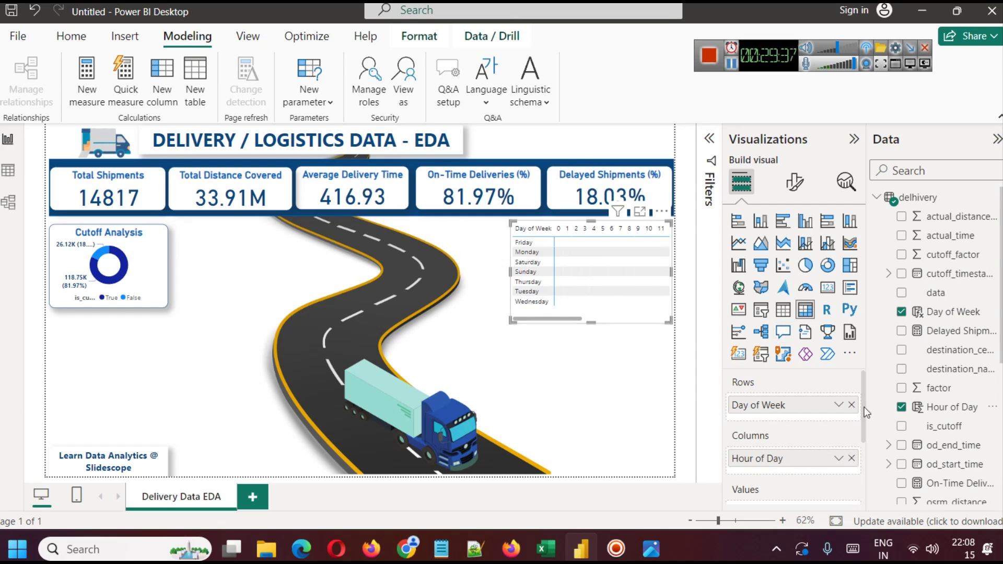
left_click_drag(864, 406, 862, 428)
left_click_drag(950, 492, 773, 468)
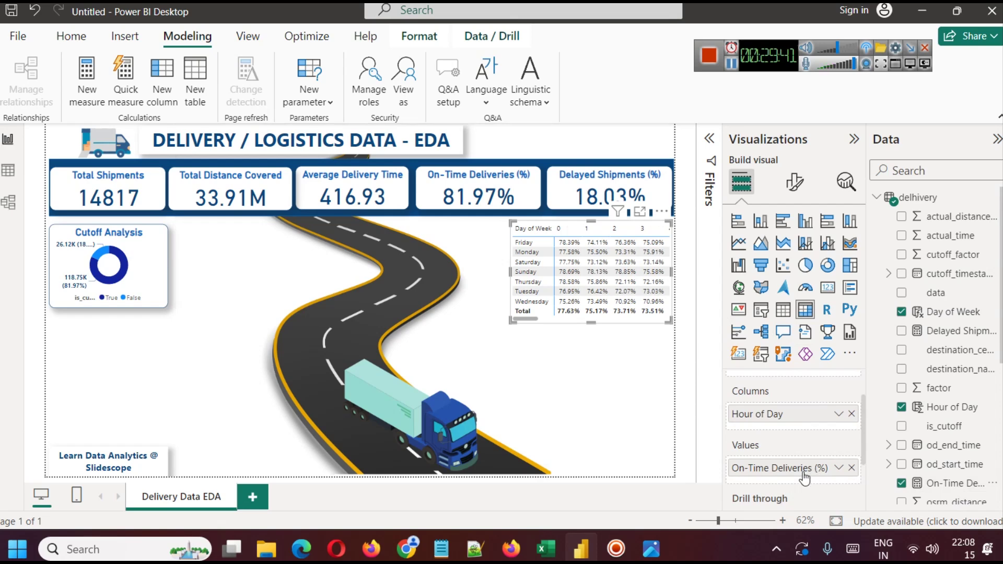
left_click(639, 211)
left_click(57, 129)
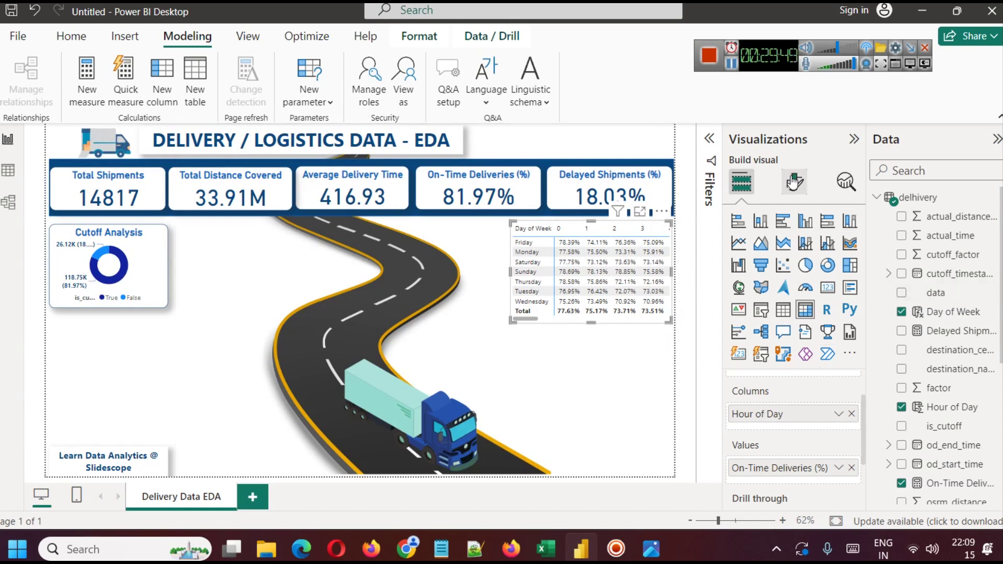
Turn on background color cell formatting for the On-Time Deliveries (%) values in the matrix.
left_click(793, 181)
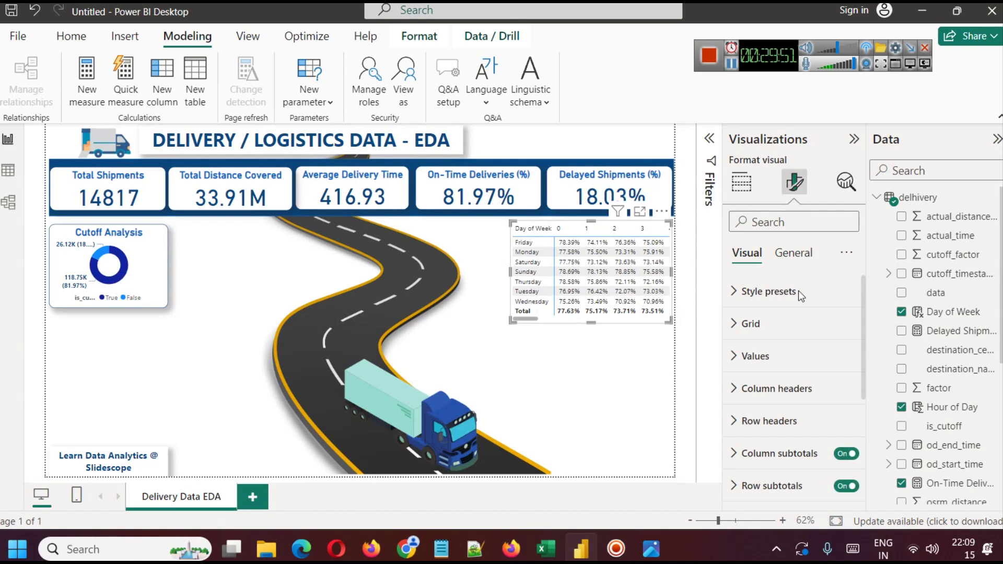
left_click(788, 359)
scroll(783, 359, "down", 5)
scroll(774, 359, "up", 2)
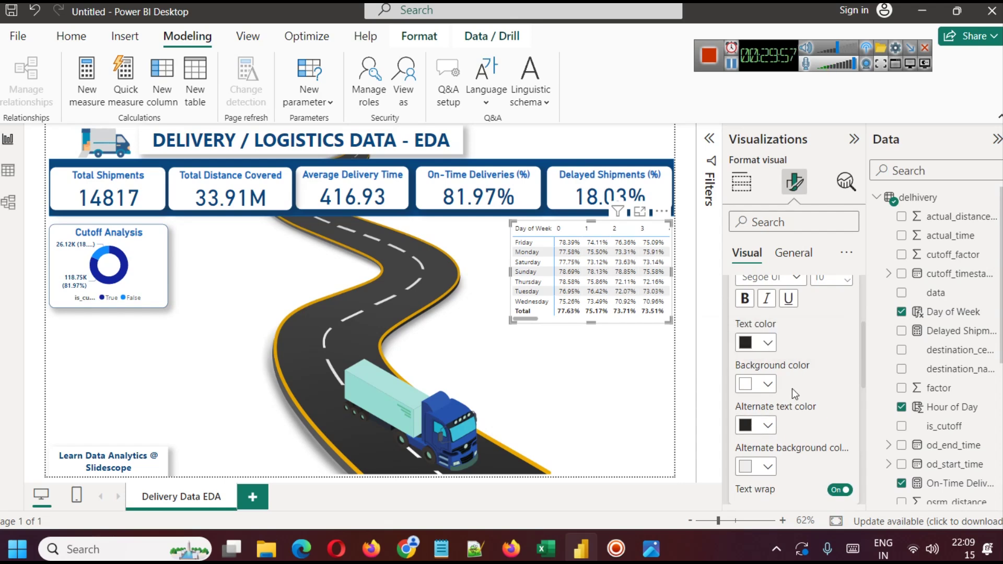
scroll(792, 388, "down", 6)
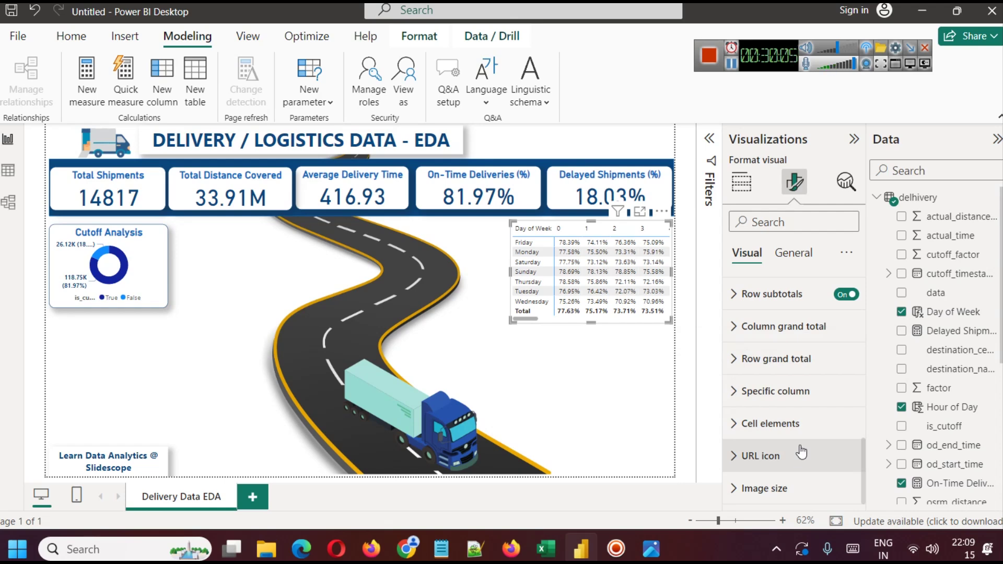
left_click(795, 423)
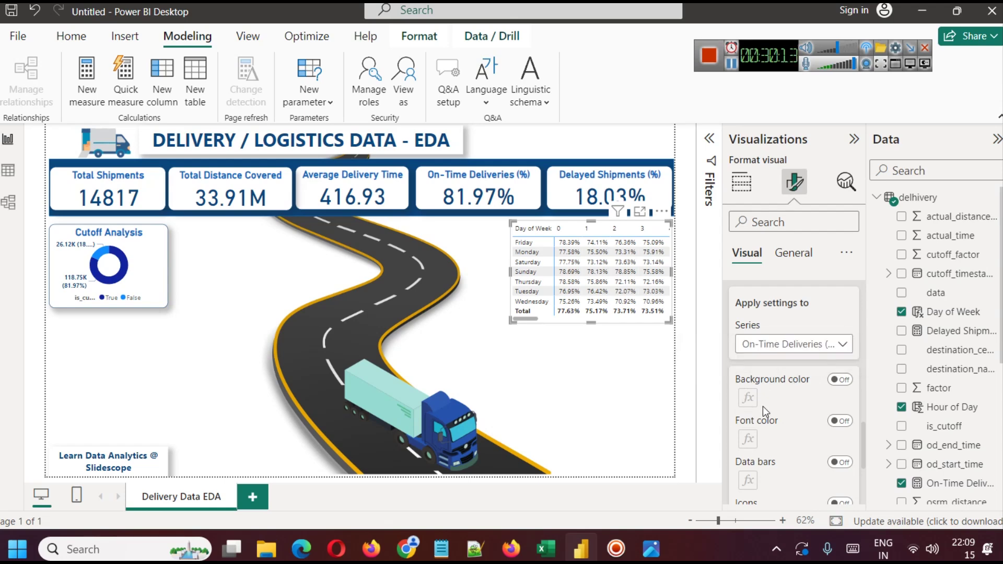
left_click(839, 379)
left_click_drag(514, 319, 540, 320)
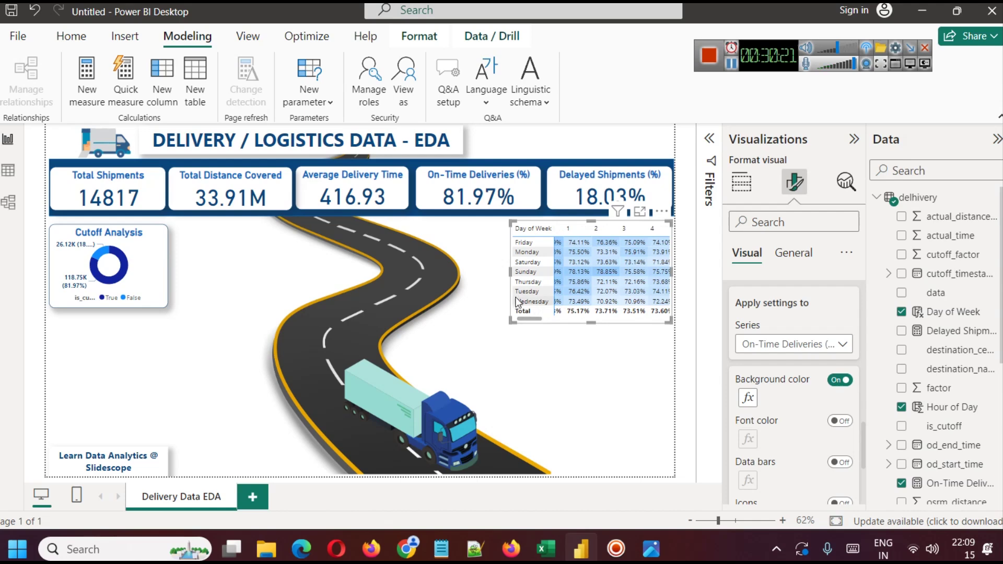
Try the matrix at full page width, and narrow it back to the area beneath the Delayed Shipments (%) card.
left_click_drag(511, 271, 47, 261)
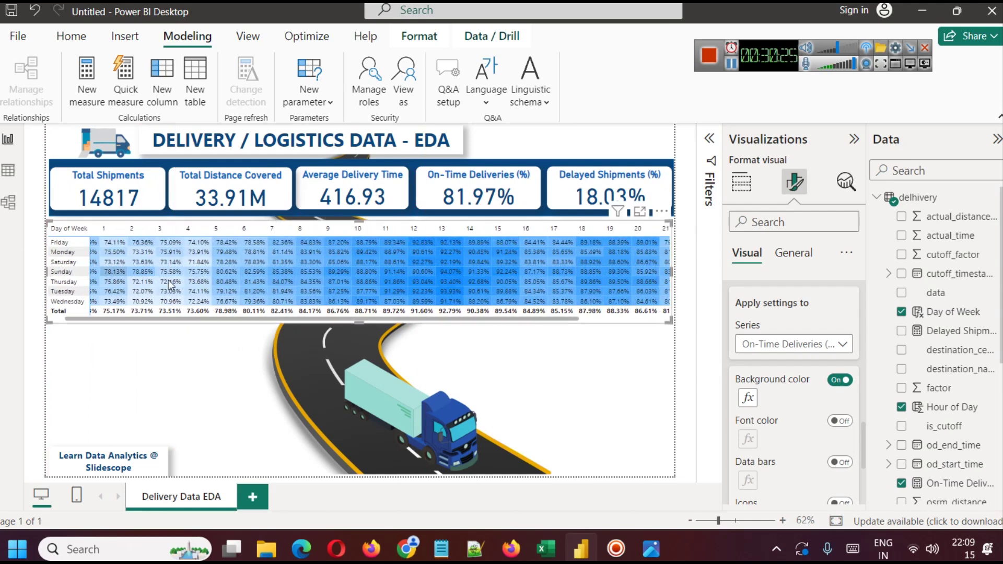
left_click_drag(380, 320, 329, 320)
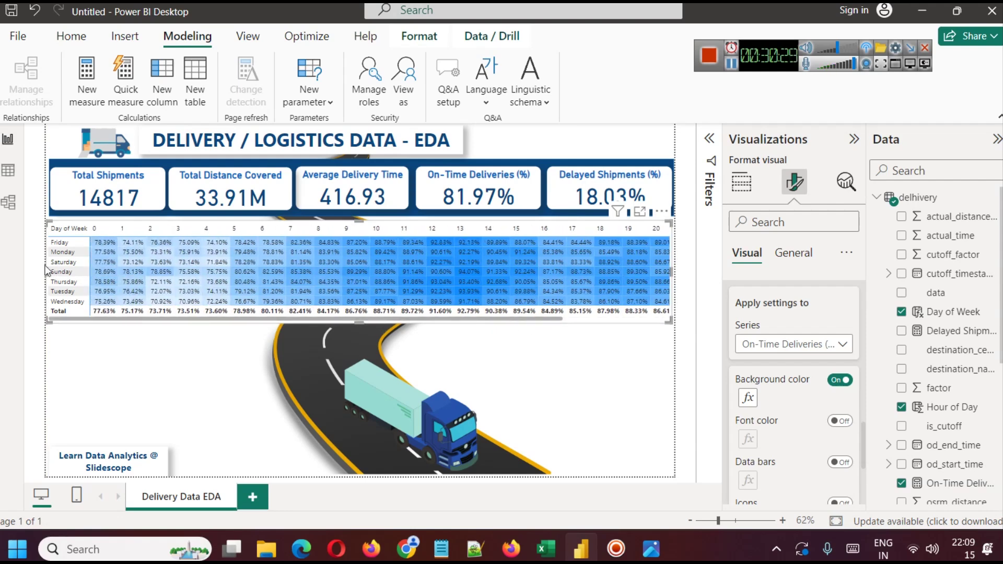
left_click_drag(46, 268, 522, 282)
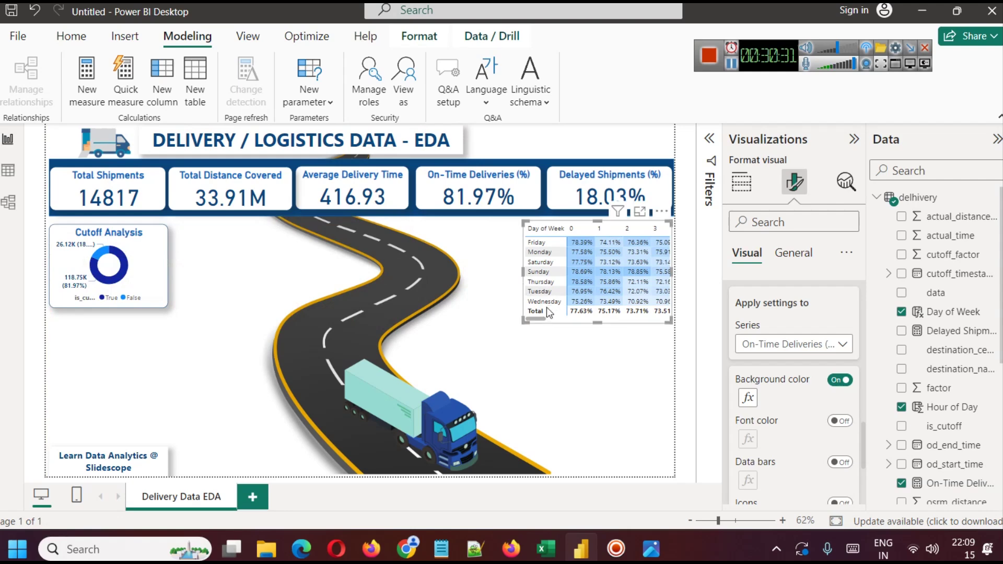
left_click_drag(540, 319, 596, 319)
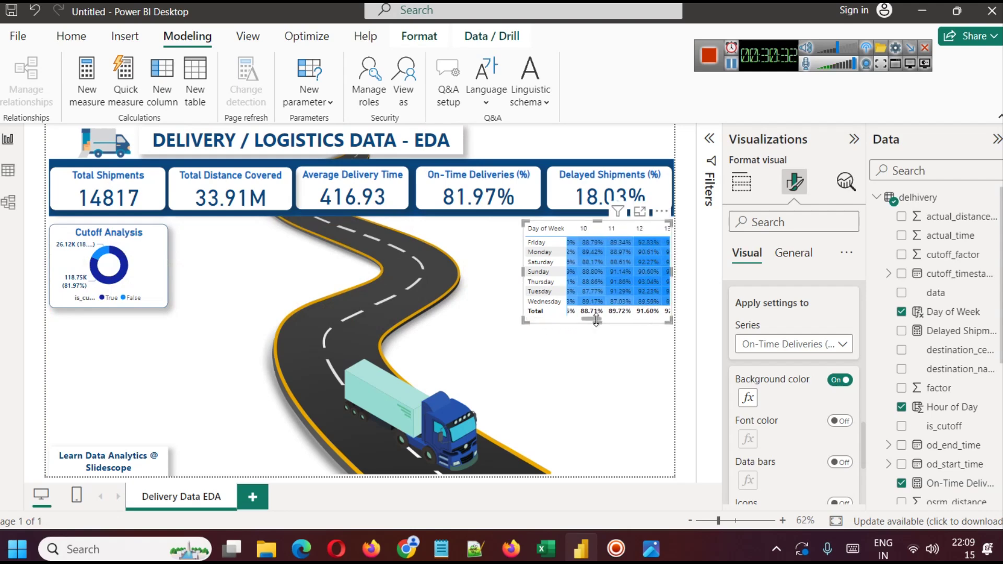
left_click(594, 358)
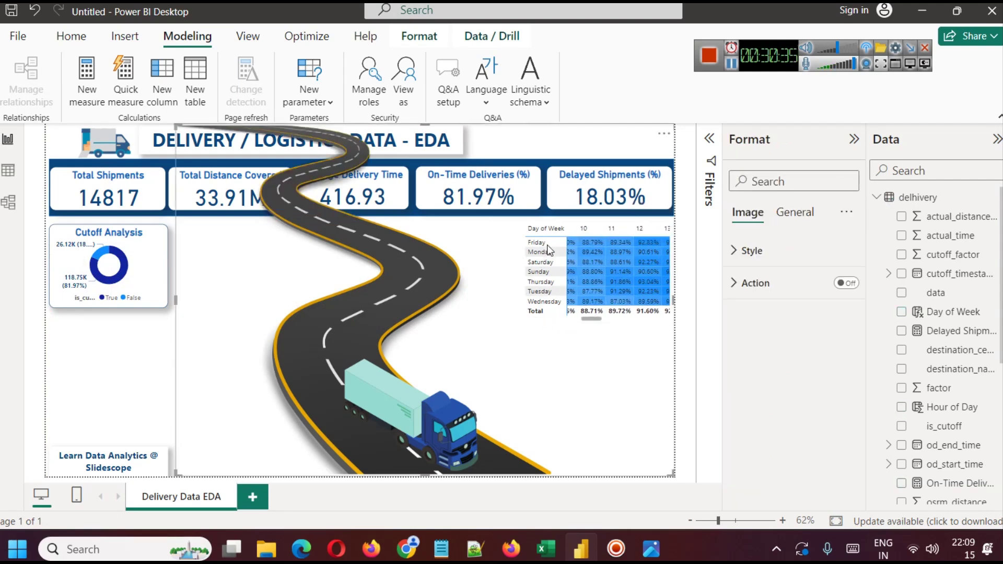
left_click_drag(590, 321, 611, 322)
left_click(144, 350)
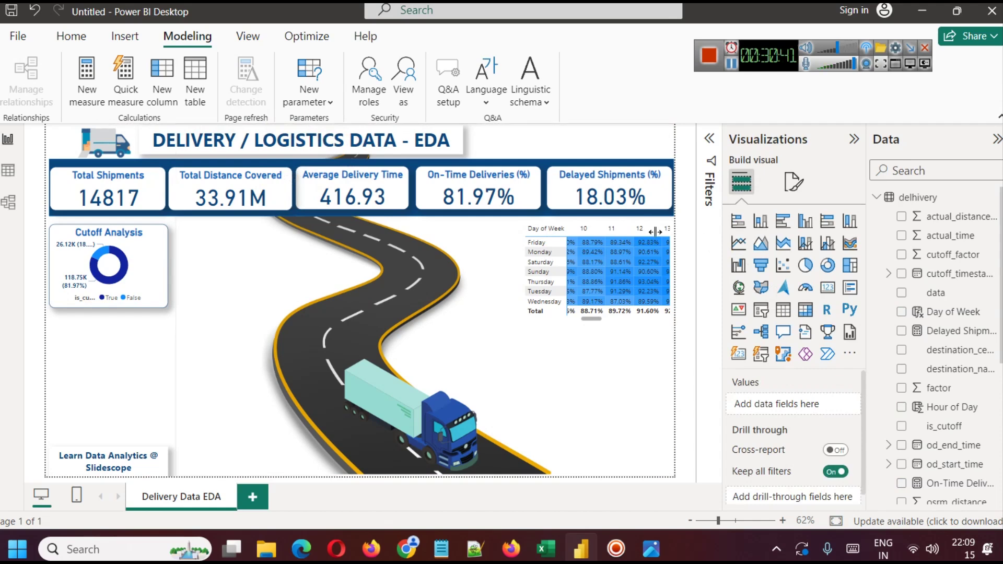
Examine the on-time delivery percentages by weekday and hour in the enlarged matrix, and return to the report.
left_click(596, 250)
left_click(585, 250)
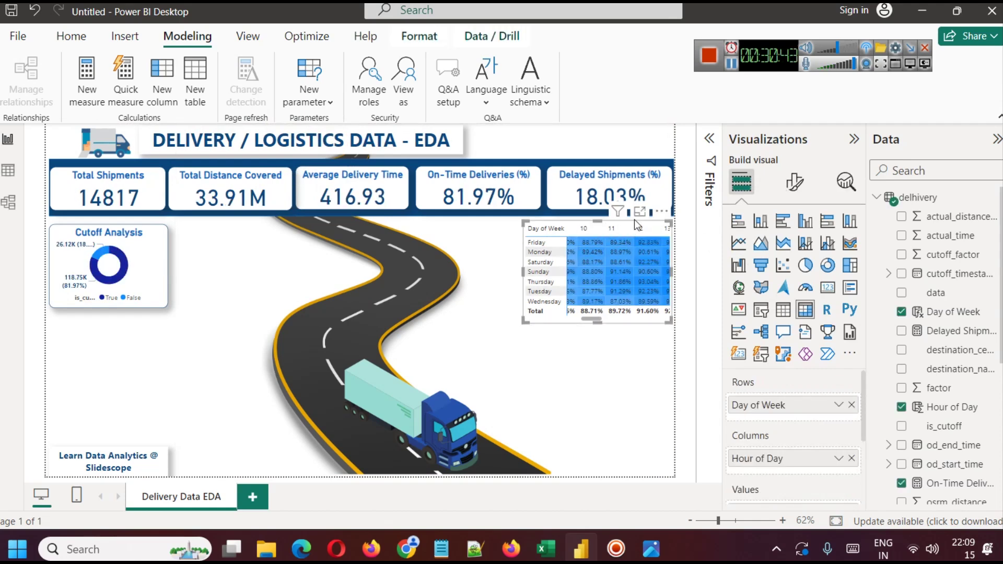
left_click(639, 212)
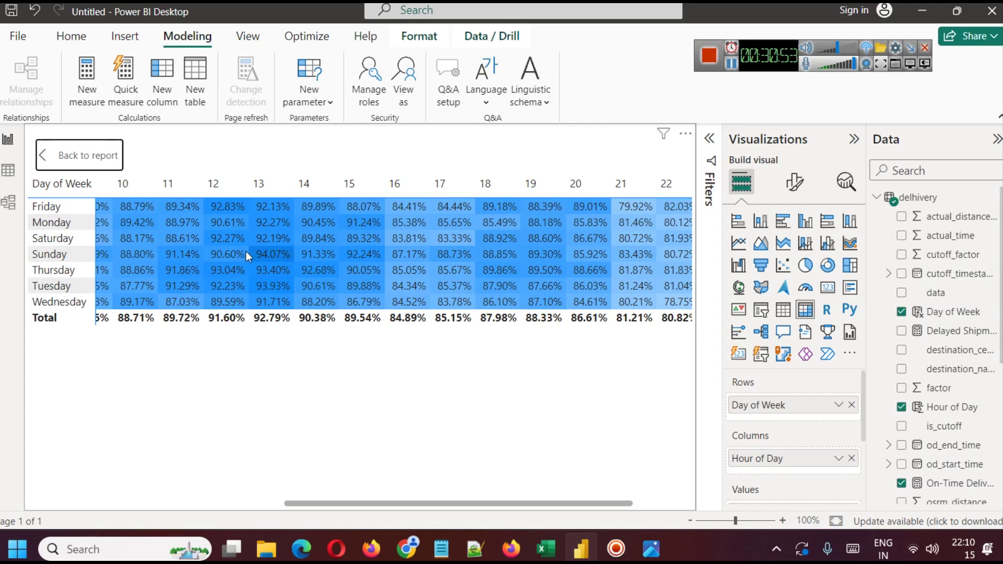
left_click_drag(485, 503, 421, 492)
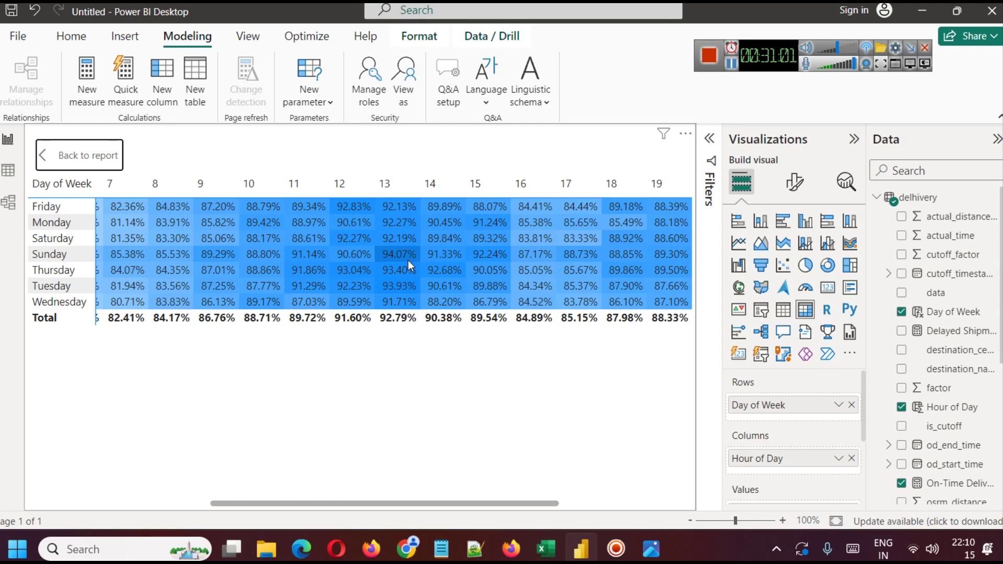
left_click_drag(488, 501, 241, 497)
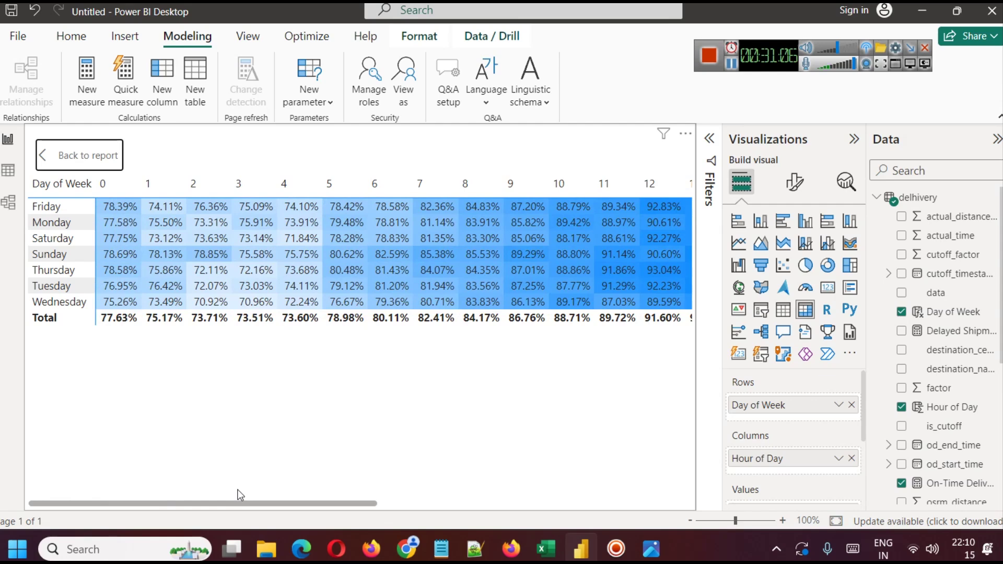
left_click(70, 162)
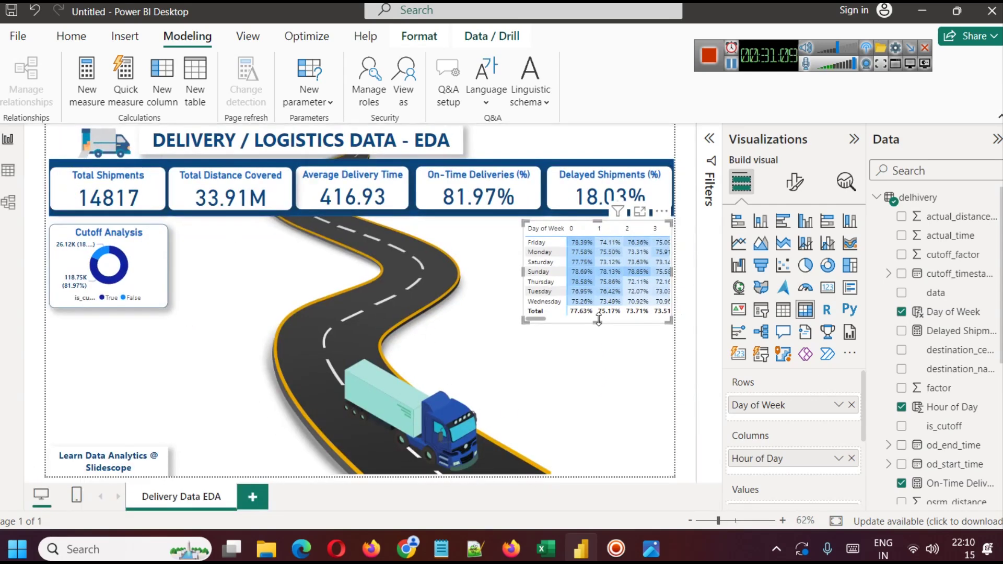
left_click_drag(538, 317, 600, 321)
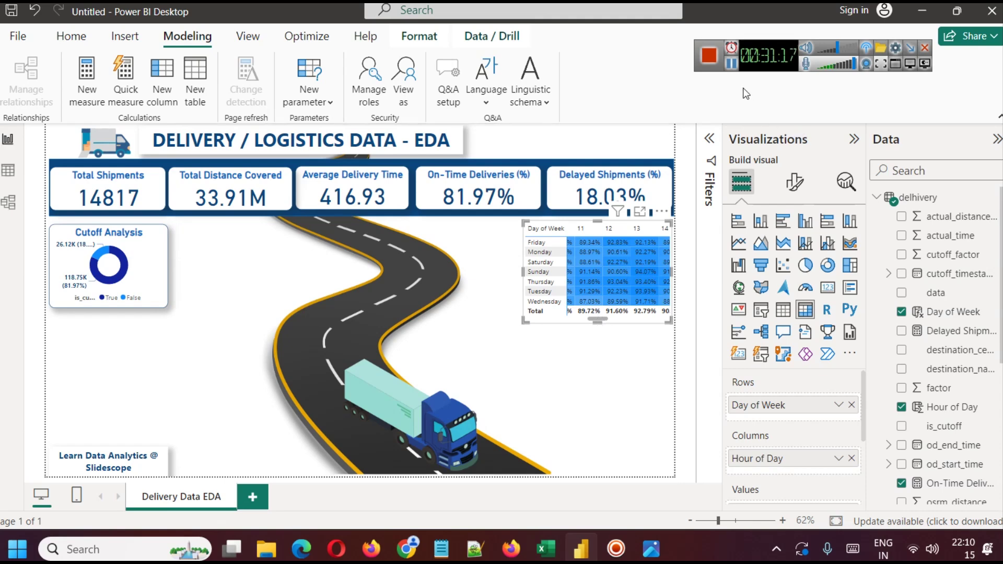
left_click(732, 64)
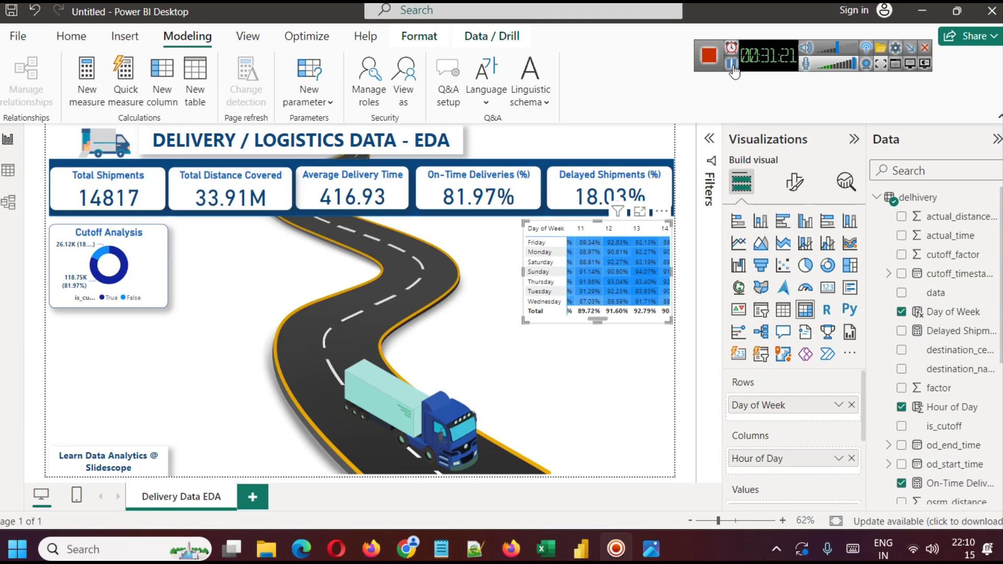
left_click(639, 211)
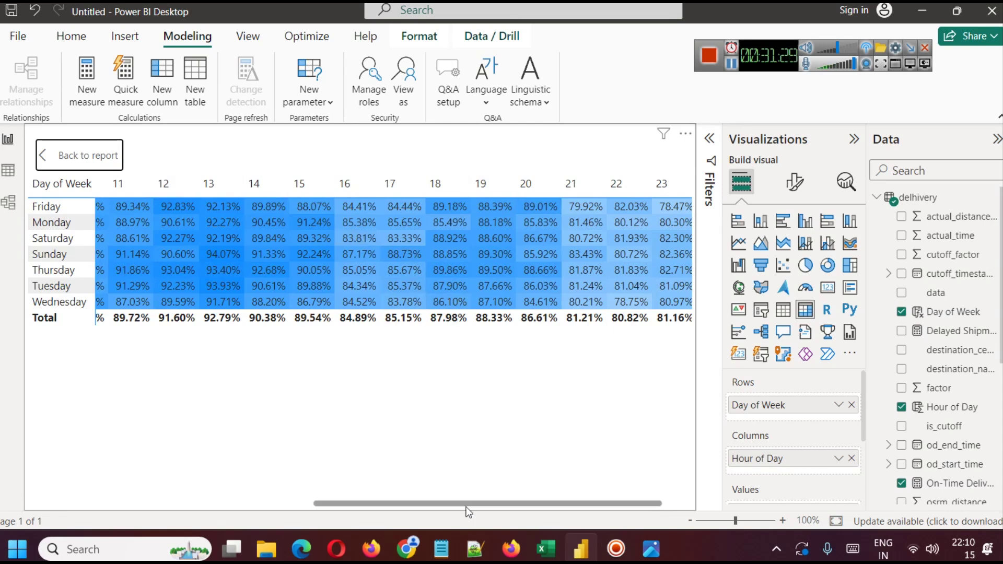
left_click_drag(466, 504, 341, 504)
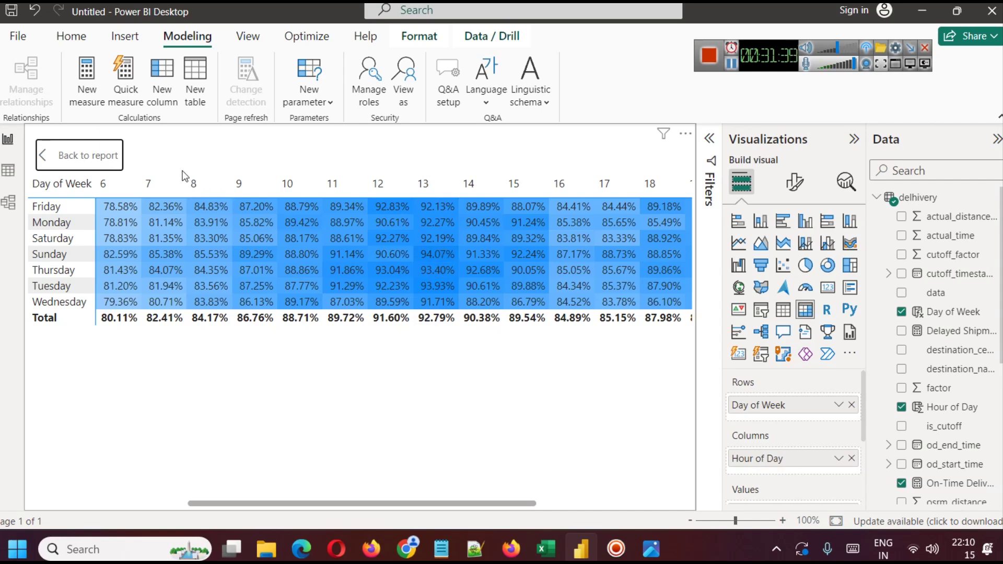
left_click(90, 158)
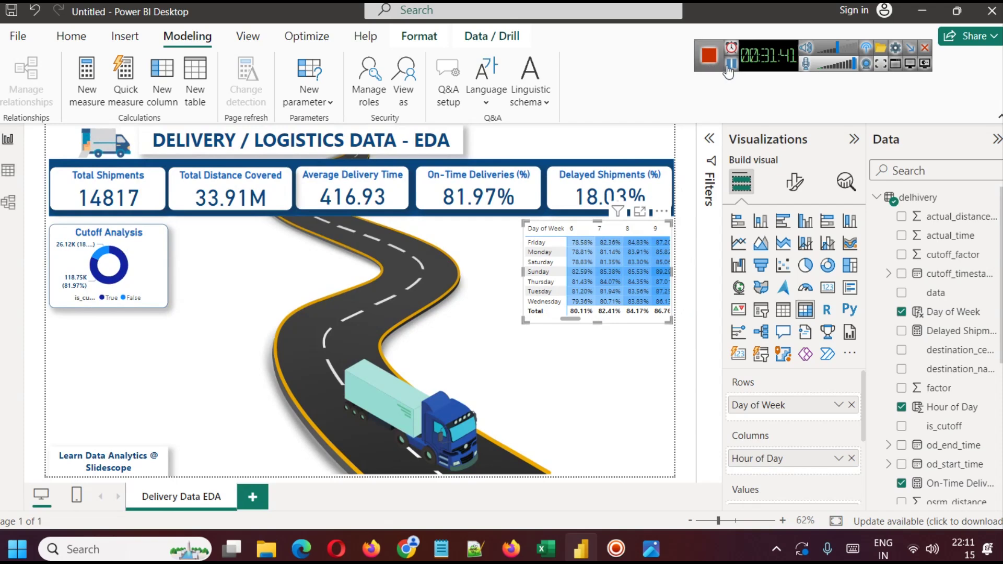
Turn on the matrix's title and open its text settings.
left_click(794, 182)
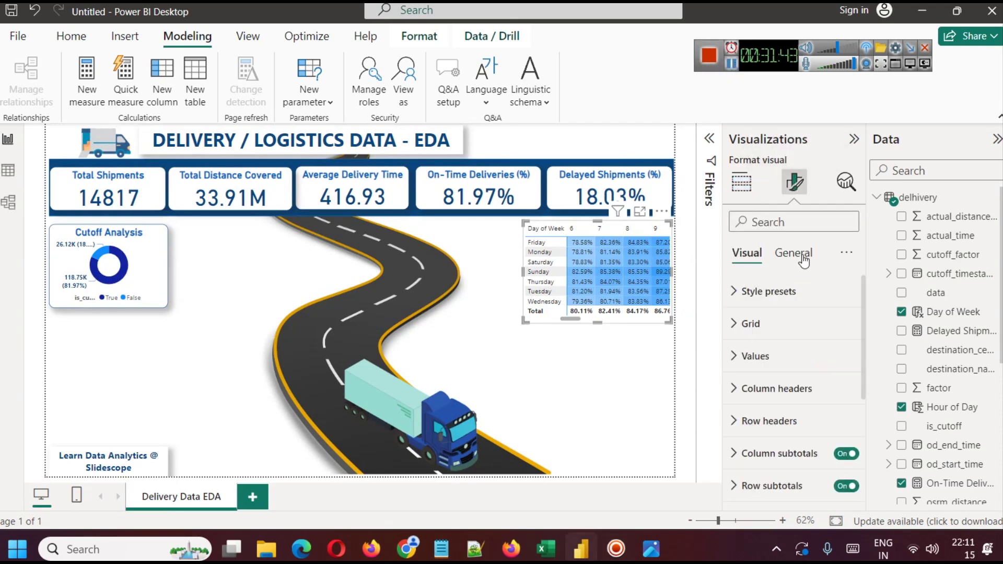
left_click(793, 253)
left_click(773, 329)
left_click(846, 323)
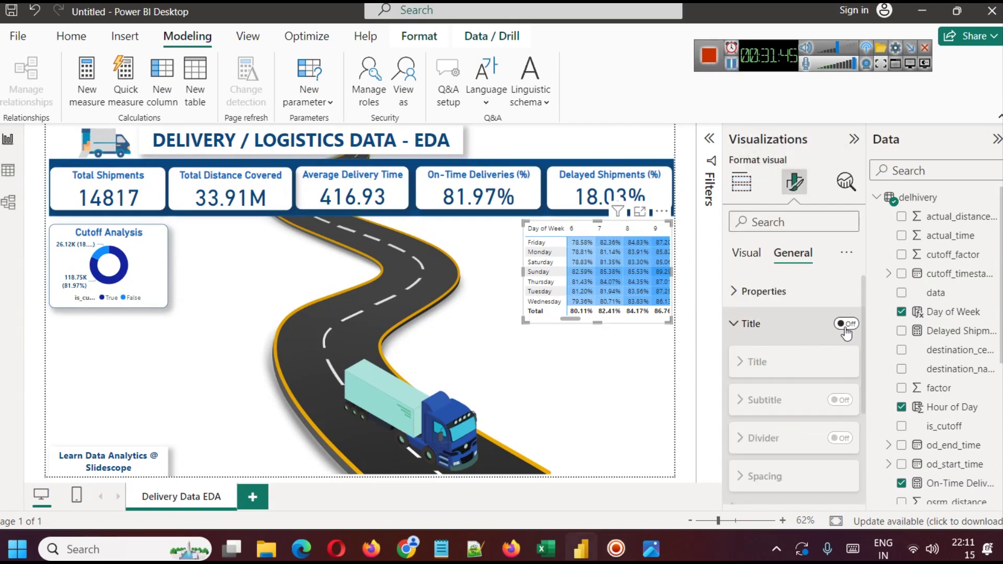
left_click(818, 348)
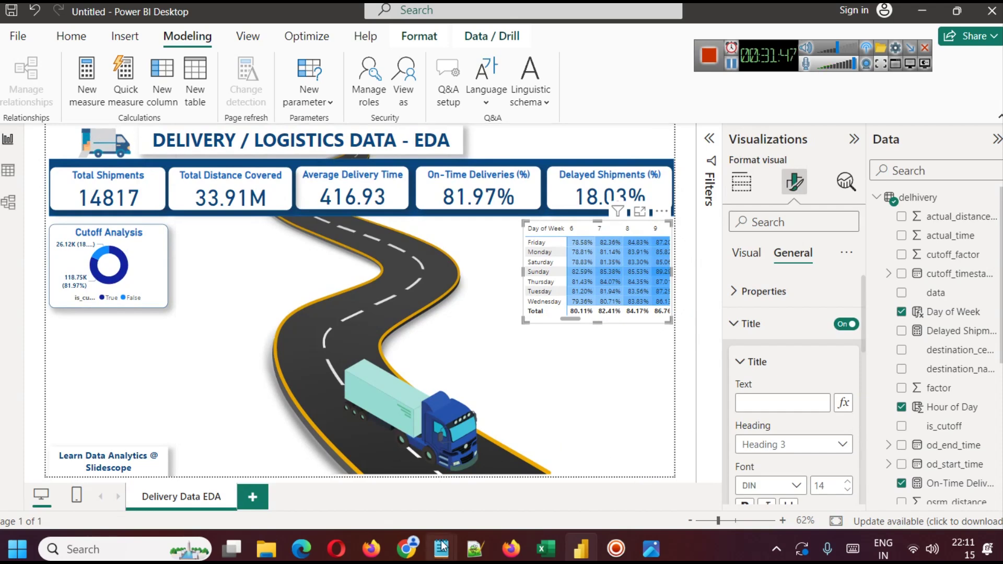
Copy the line "Cutoff Compliance by Day and Time" from the Notepad notes and paste it as the matrix's title in Power BI.
mouse_move(449, 534)
left_click(731, 472)
left_click_drag(392, 445, 32, 425)
key("ctrl+c")
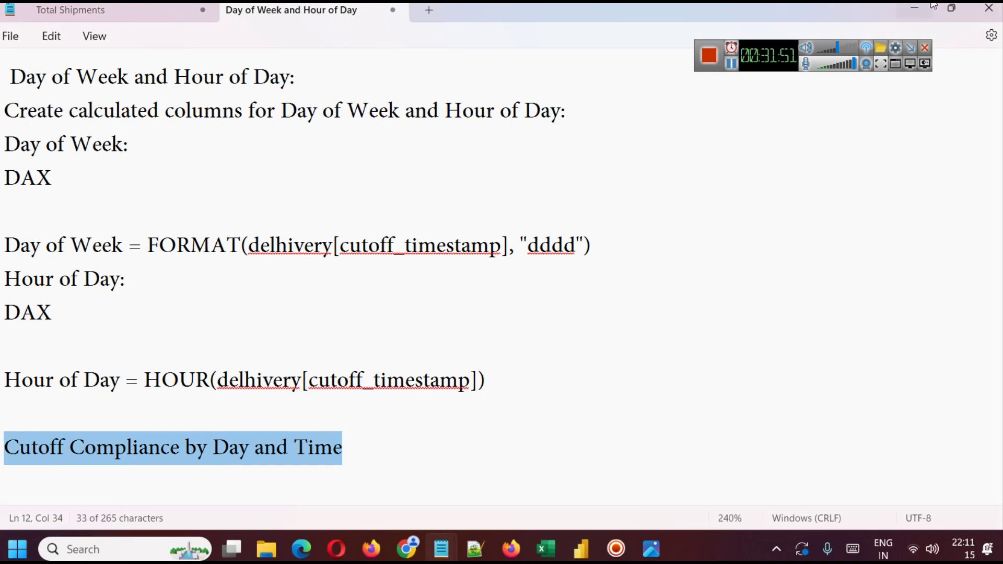
key("alt+Tab")
left_click(758, 398)
key("ctrl+v")
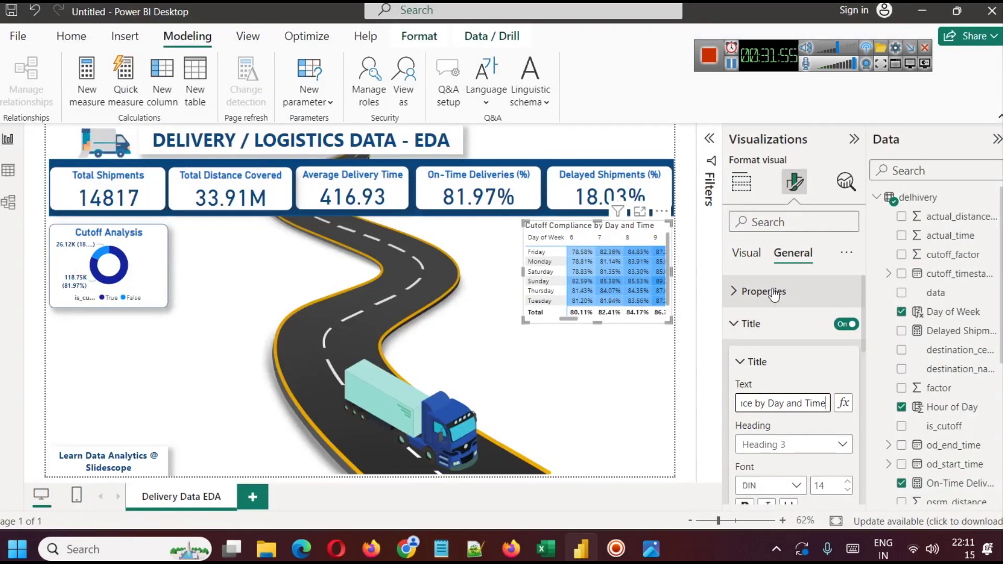
left_click(627, 366)
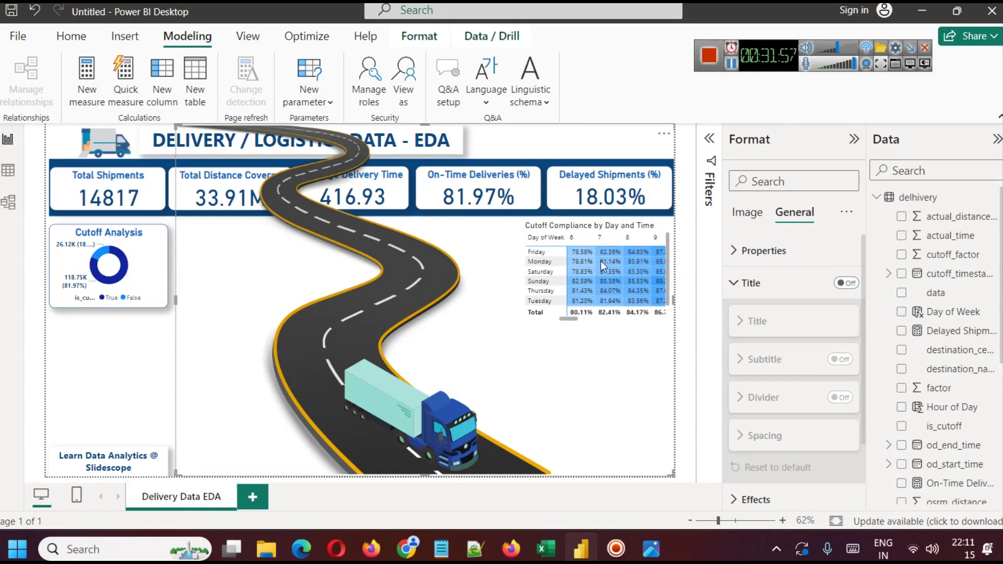
left_click(140, 337)
Format the matrix's title as bold, centered, dark blue text.
left_click(576, 285)
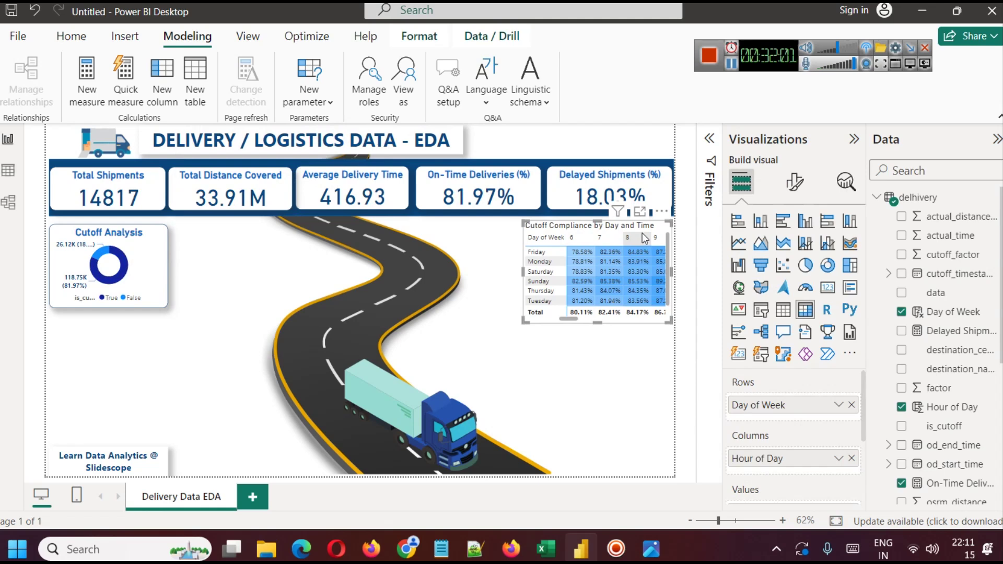
left_click(794, 183)
left_click(792, 252)
left_click(752, 323)
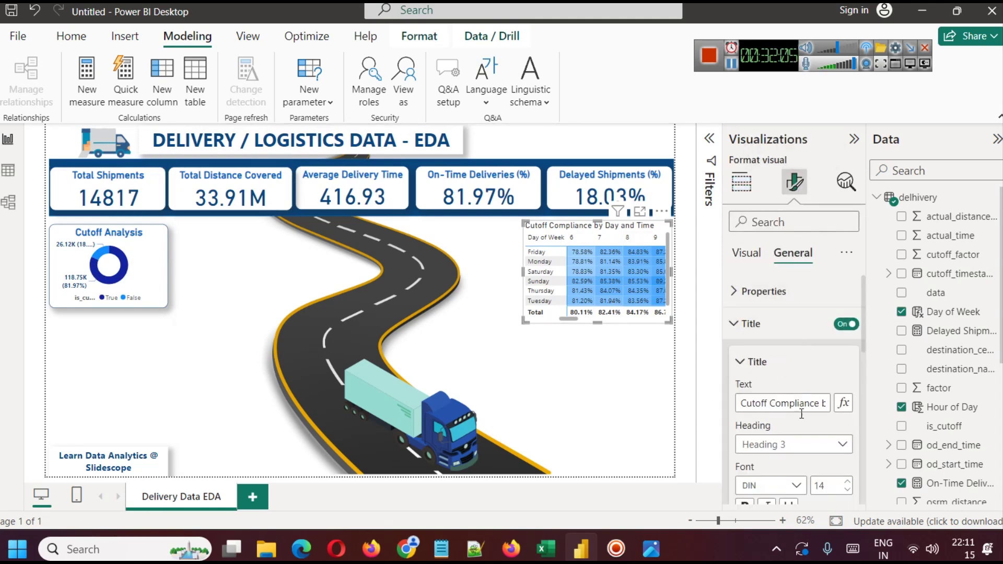
scroll(792, 375, "down", 2)
left_click(745, 429)
scroll(776, 440, "down", 3)
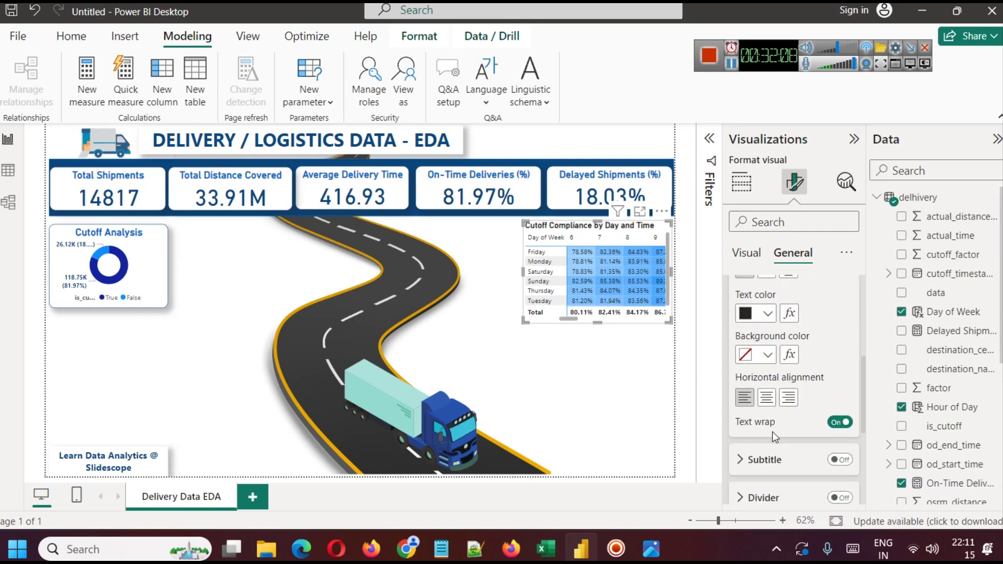
left_click(766, 397)
left_click(767, 313)
left_click(805, 255)
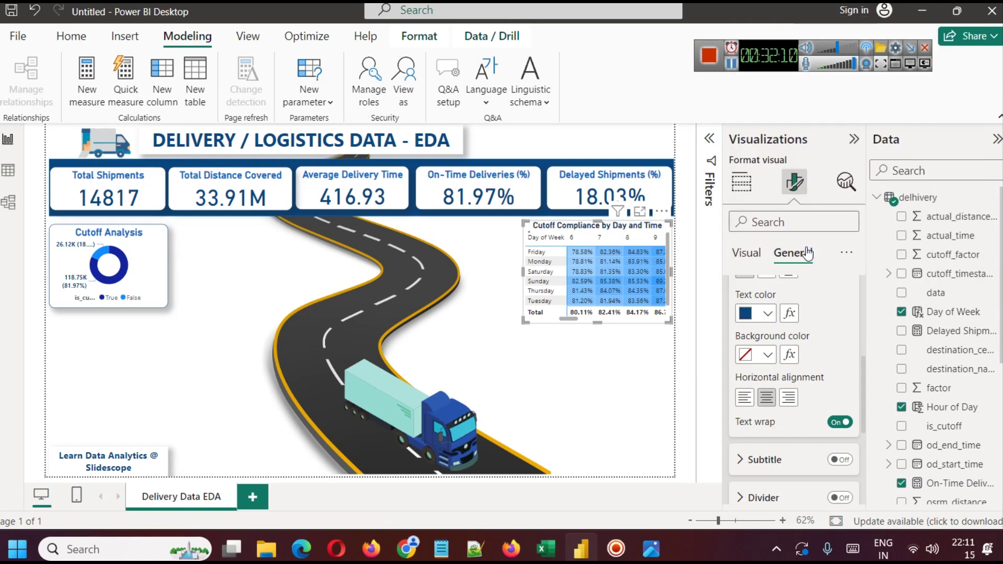
Turn on the shadow effect for the Cutoff Compliance by Day and Time matrix.
scroll(817, 376, "down", 2)
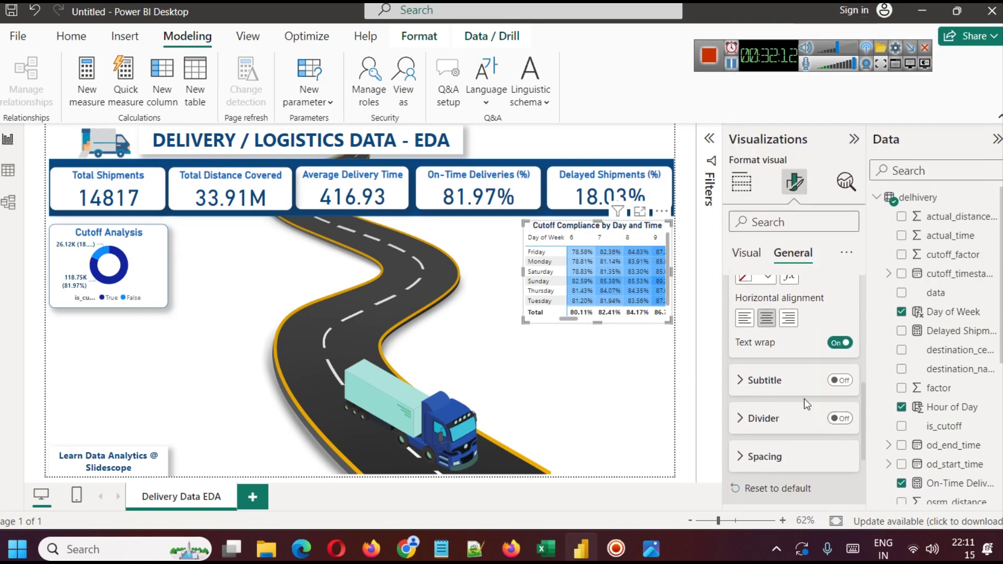
scroll(805, 376, "up", 4)
scroll(806, 347, "up", 3)
left_click(789, 334)
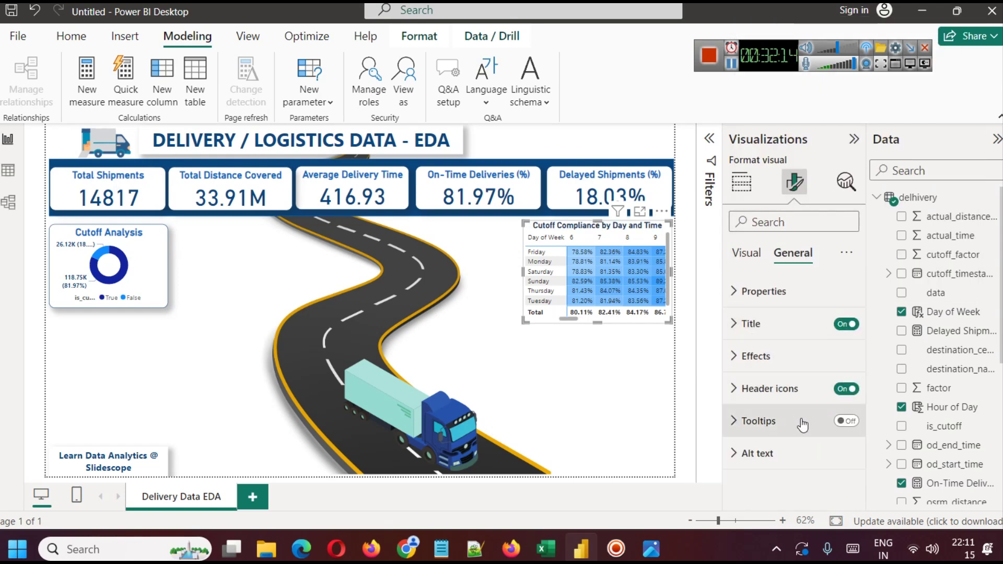
left_click(811, 357)
scroll(825, 408, "down", 3)
left_click(836, 412)
left_click(839, 406)
left_click(581, 381)
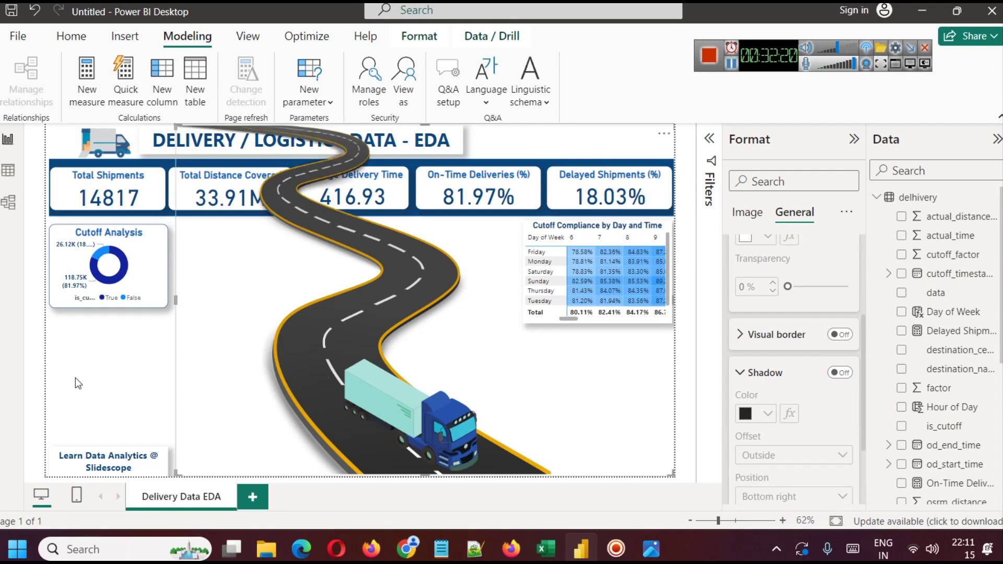
Switch to Notepad and add the Time and Distance Insights chart list: two scatter plots and a histogram of start_scan_to_end_scan.
key("alt+Tab")
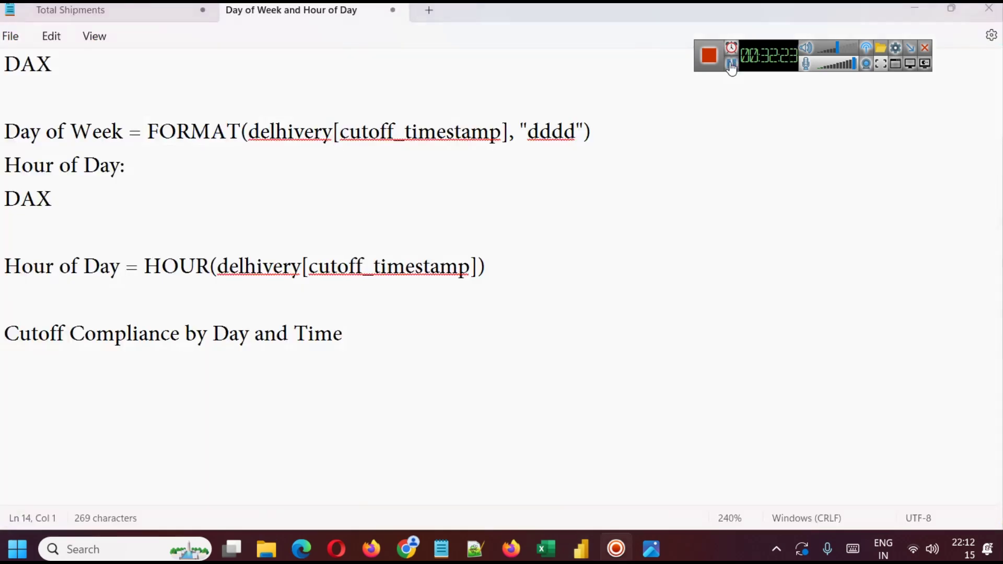
type("Time and Distance Insights Charts: Scatter plot comparing actual_time vs. osrm_time. Scatter plot comparing actual_distance_to_destination vs. osrm_distance. Histogram of start_scan_to_end_scan to show processing time distribution.")
scroll(253, 376, "down", 1)
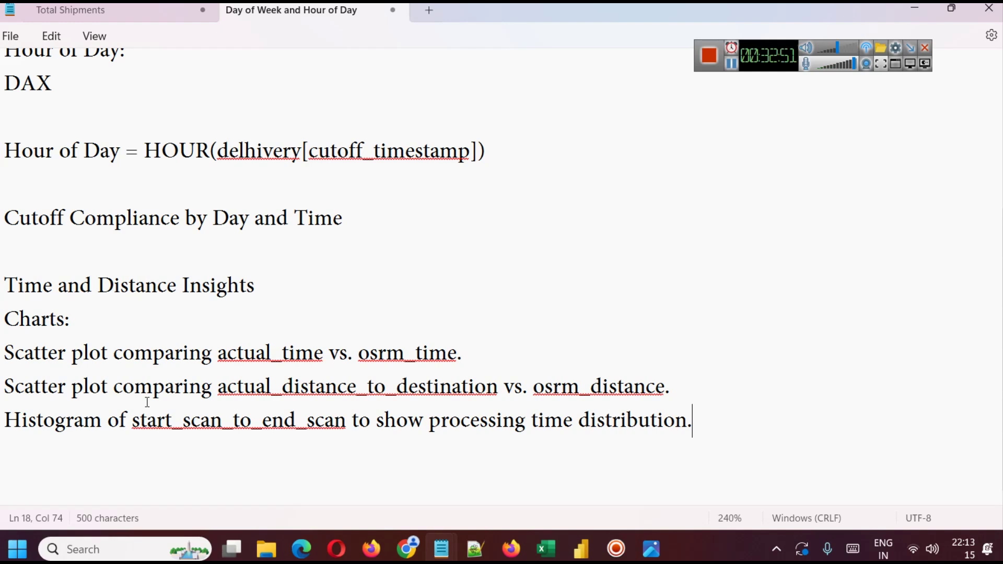
left_click(732, 65)
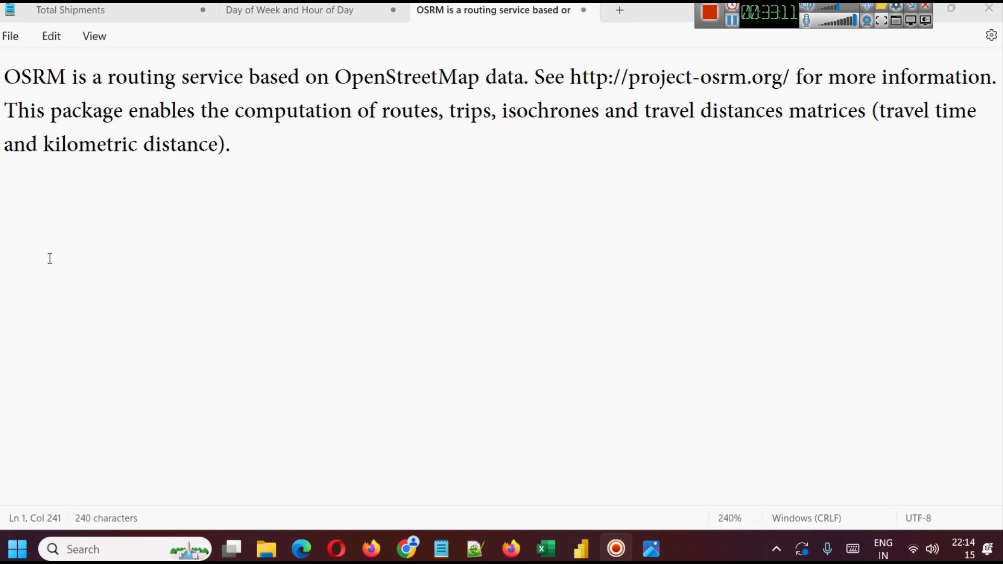
Add a paragraph below the OSRM description explaining the estimated time to the destination based on Open Source Routing Machine.
left_click(267, 181)
key("Return")
key("Return")
type("The estimated time to the destination based on OSRM (Open Source Routing Machine), a routing algorithm used for estimating travel times.")
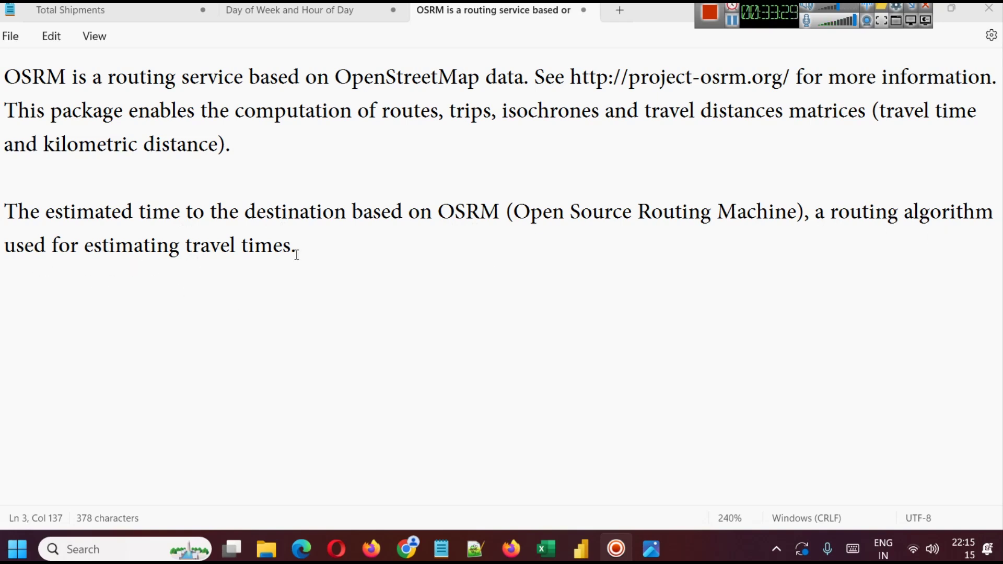
Review the OSRM explanation and the planned Time and Distance Insights charts in the notes.
left_click_drag(262, 141, 20, 83)
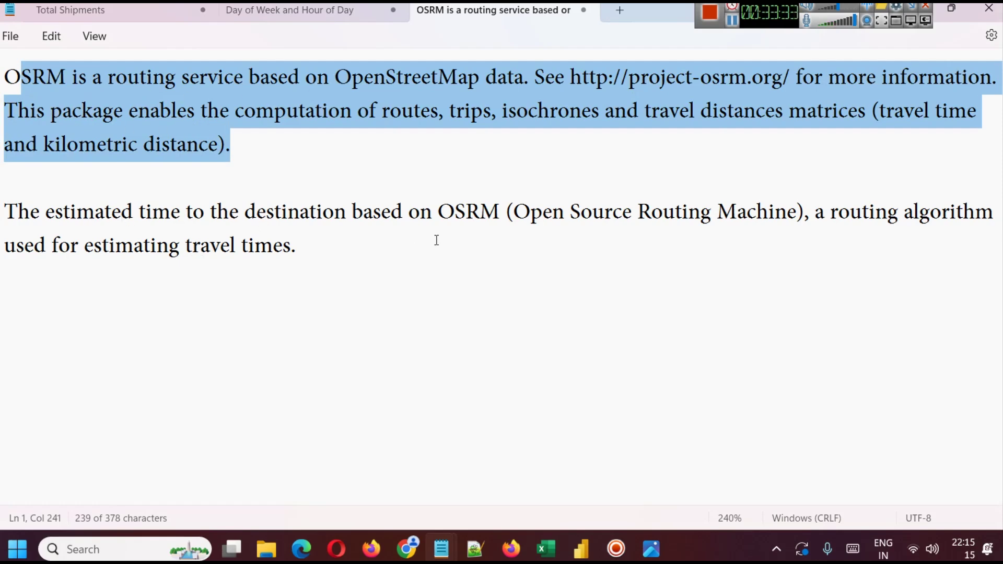
left_click(404, 216)
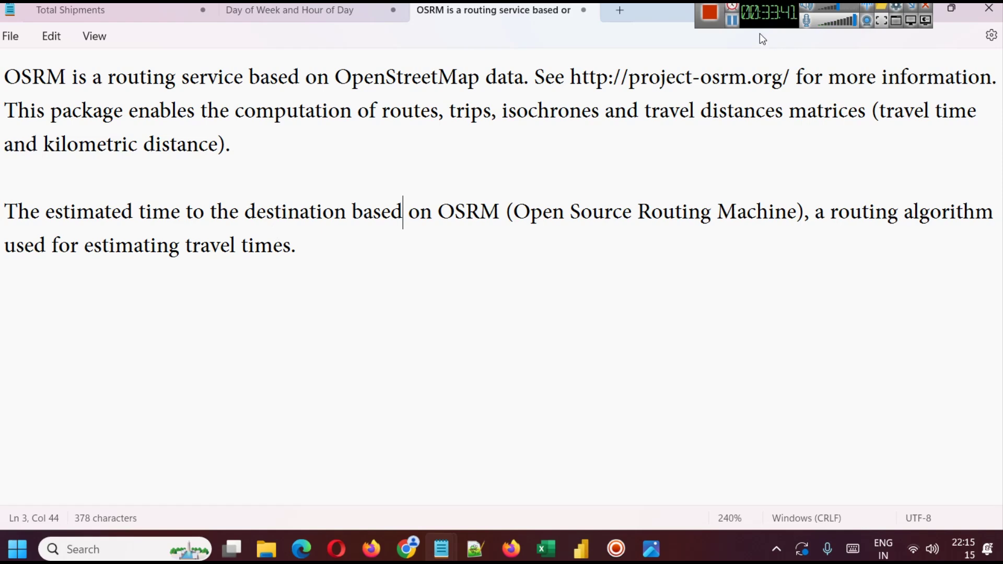
left_click(342, 10)
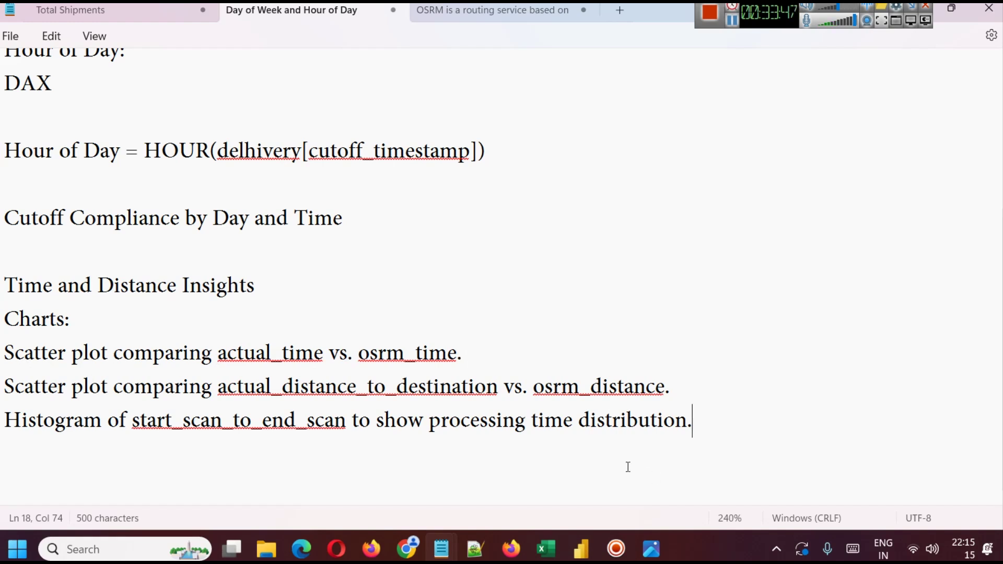
mouse_move(590, 548)
left_click(491, 10)
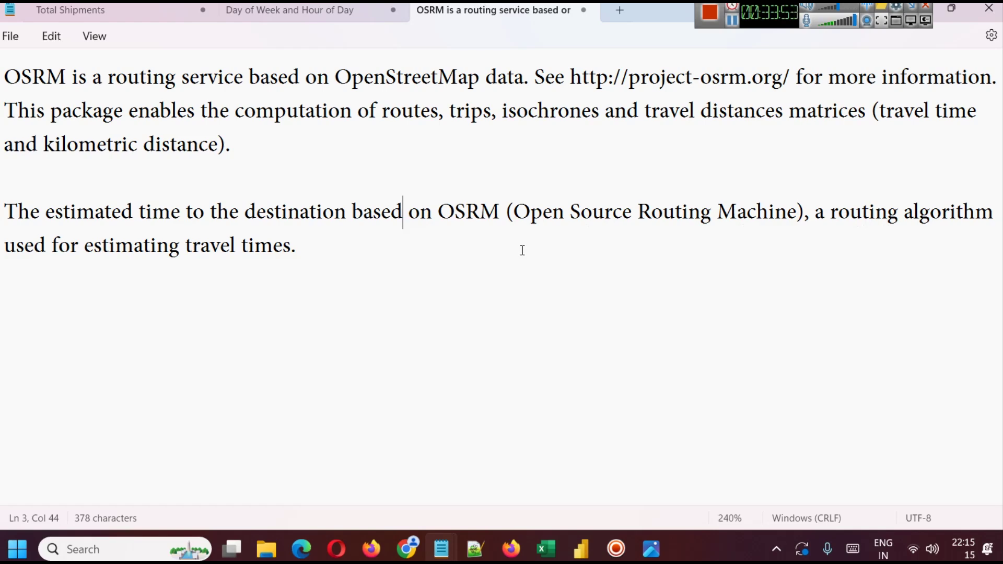
Switch to Power BI, add a scatter chart below Cutoff Analysis, and shorten it to fit above the Learn Data Analytics text.
left_click(581, 550)
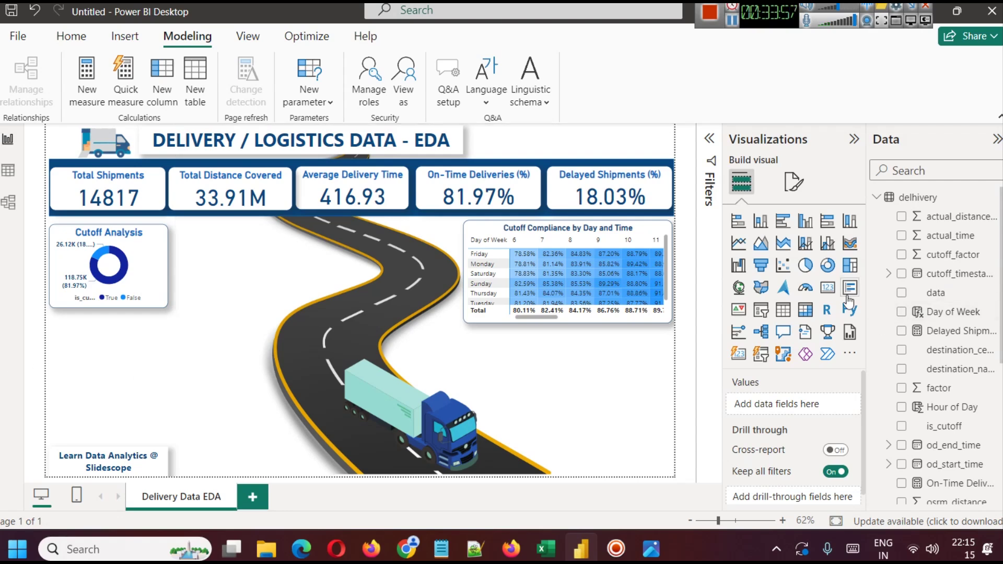
left_click(783, 264)
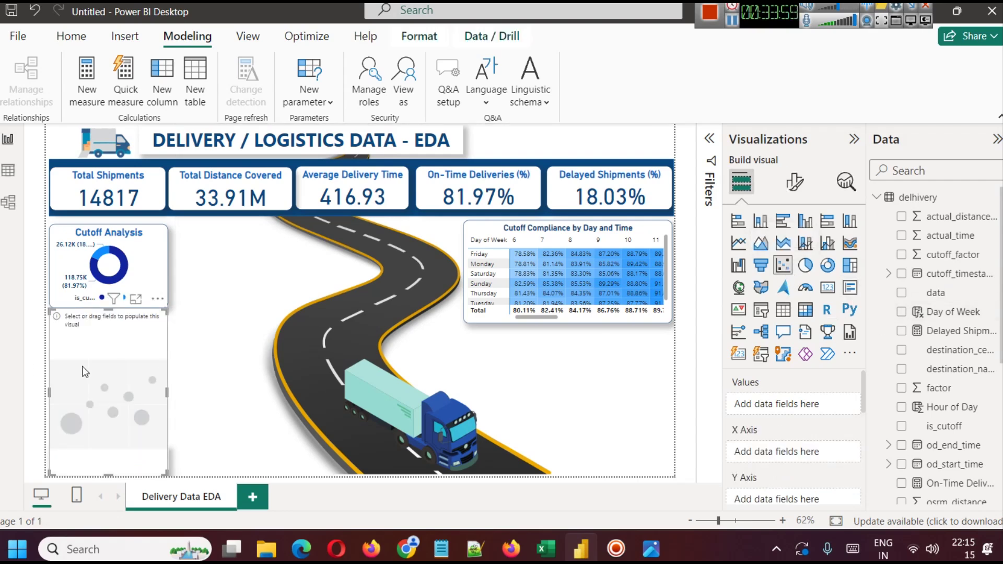
left_click_drag(105, 312, 105, 403)
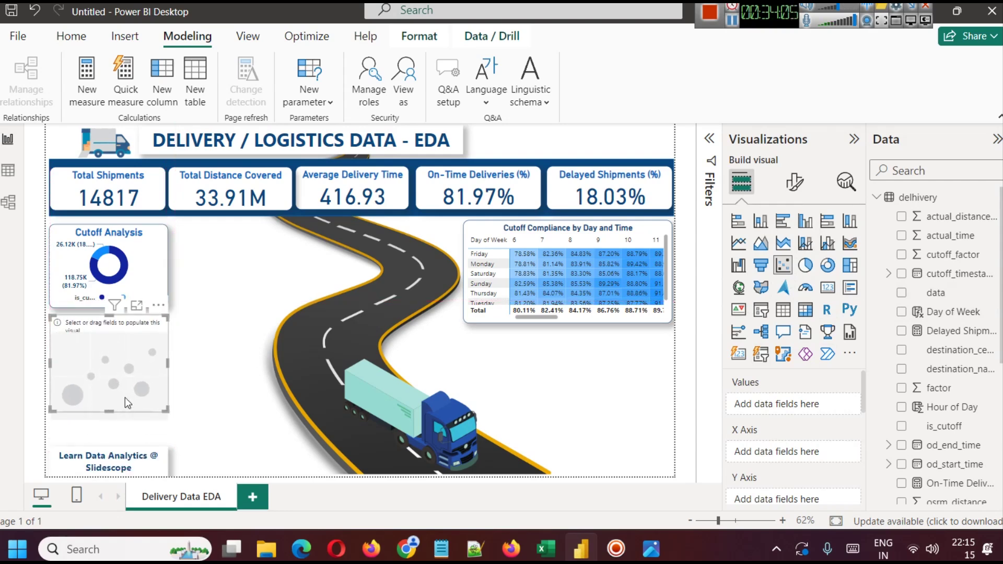
left_click(205, 374)
left_click(143, 370)
left_click(223, 320)
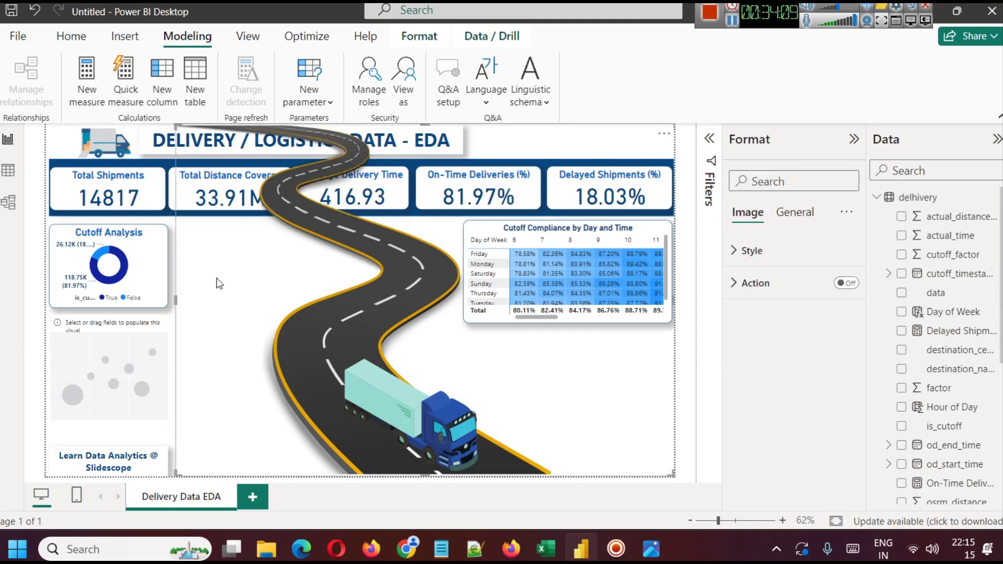
left_click(81, 349)
left_click(241, 302)
Assign osrm_time to the scatter chart's X axis and actual_time to its Y axis.
left_click(111, 358)
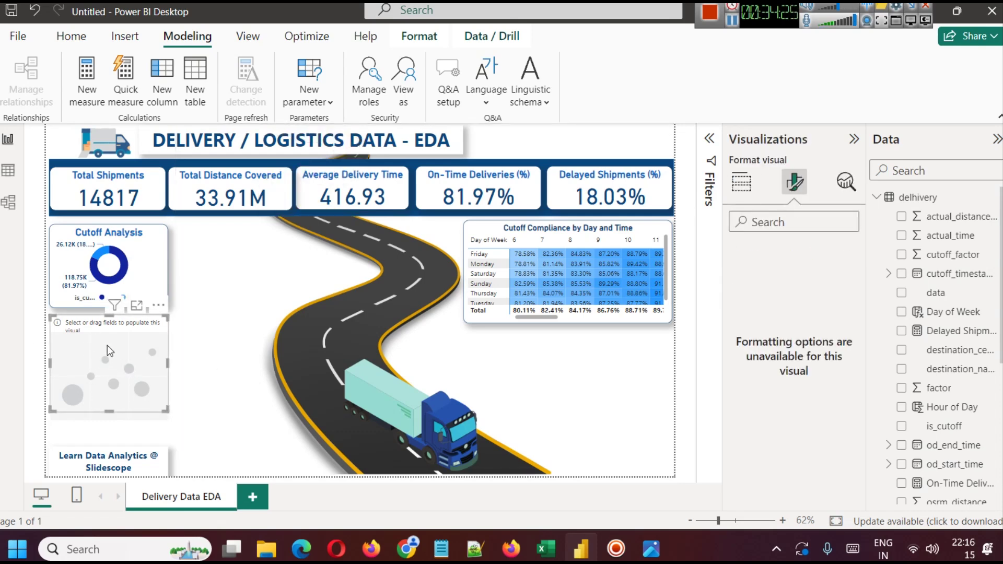
left_click(741, 182)
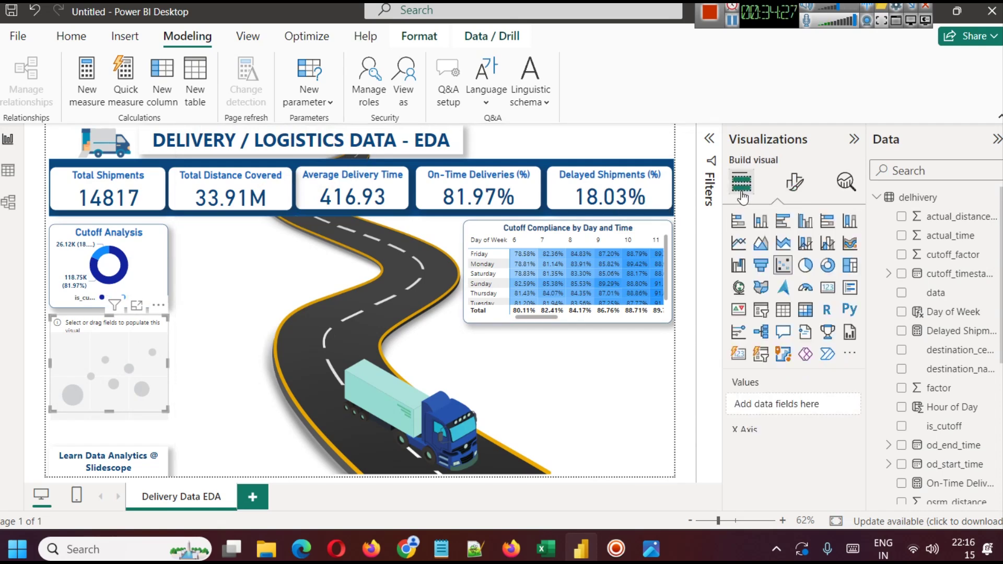
scroll(790, 423, "down", 2)
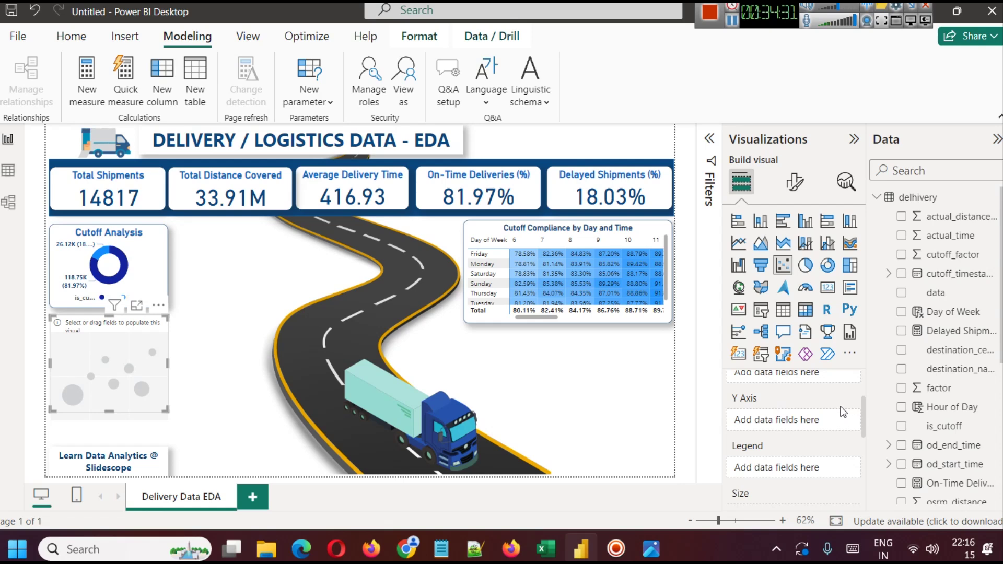
left_click_drag(1001, 320, 1001, 406)
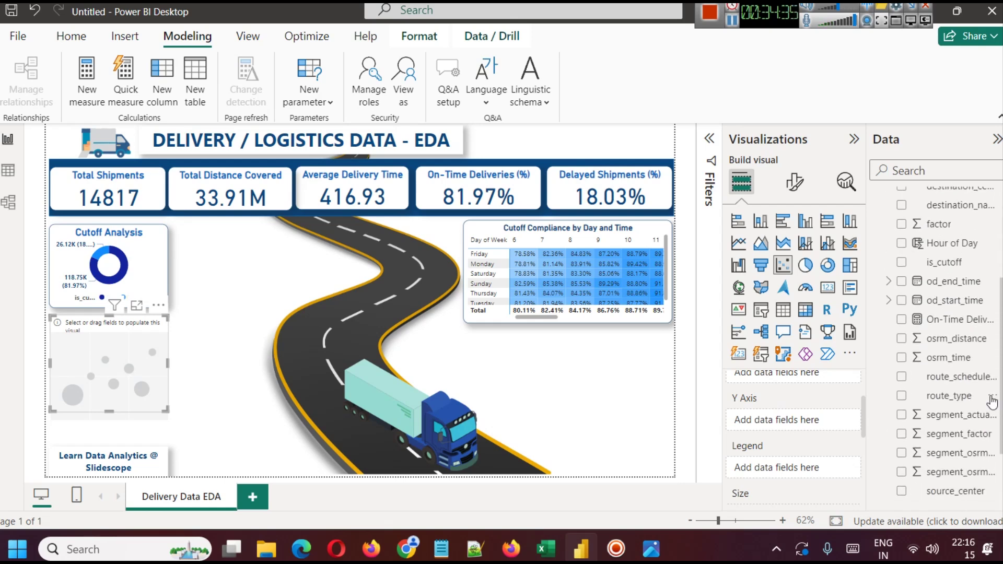
left_click_drag(961, 361, 820, 457)
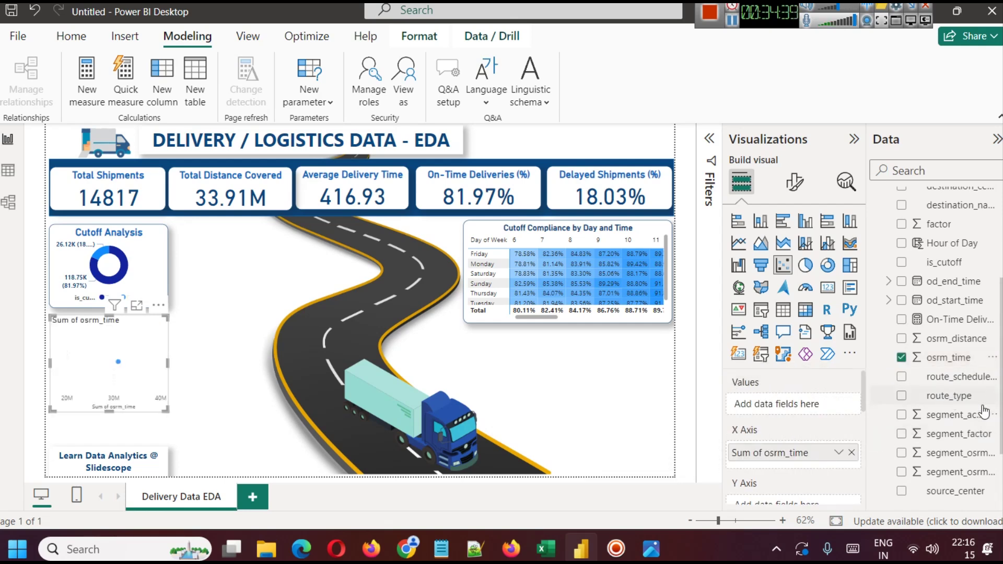
left_click(912, 173)
type("ac")
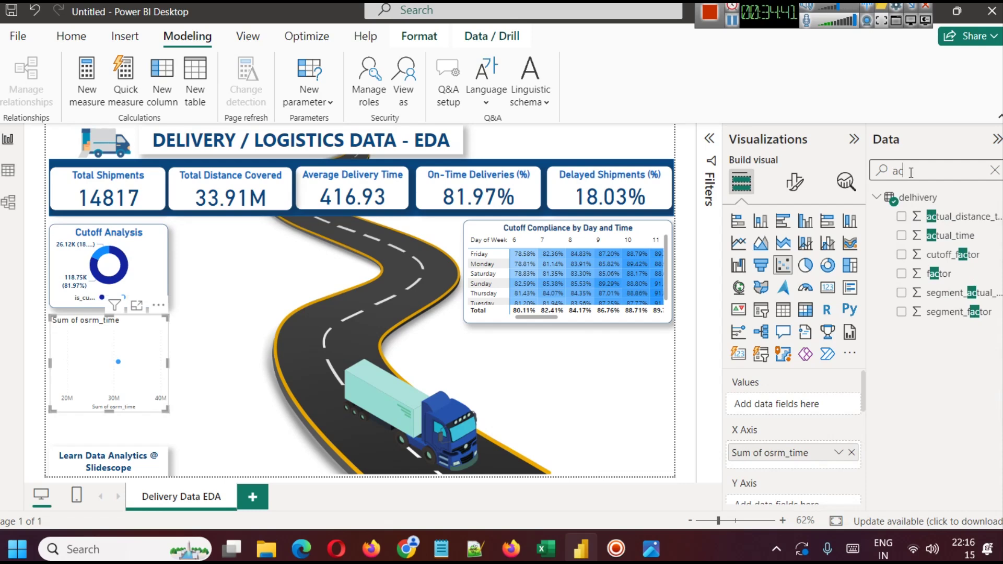
left_click_drag(962, 237, 808, 468)
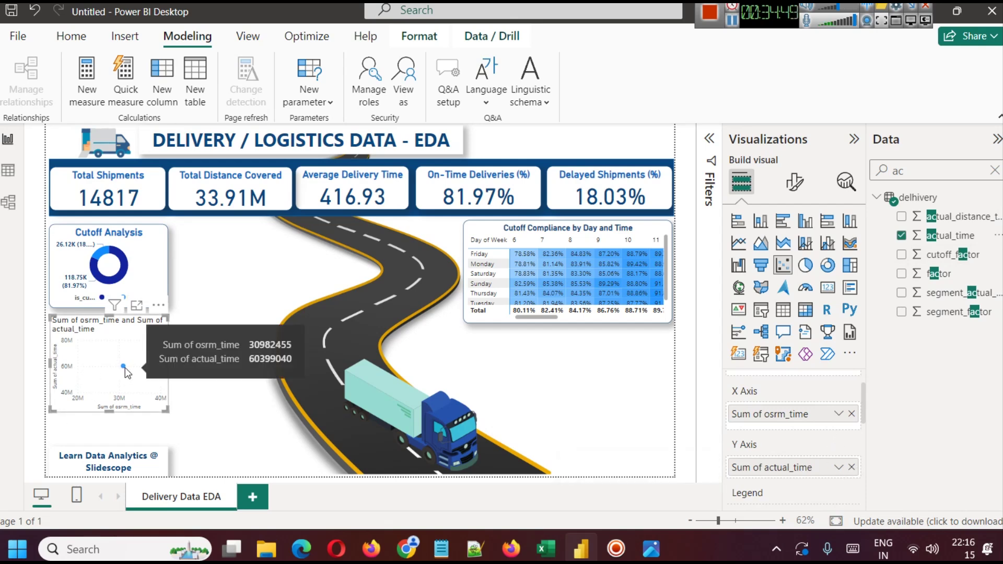
Set osrm_time and actual_time to Don't summarize, inspect the plotted points in focus mode, and return to the report.
left_click(136, 305)
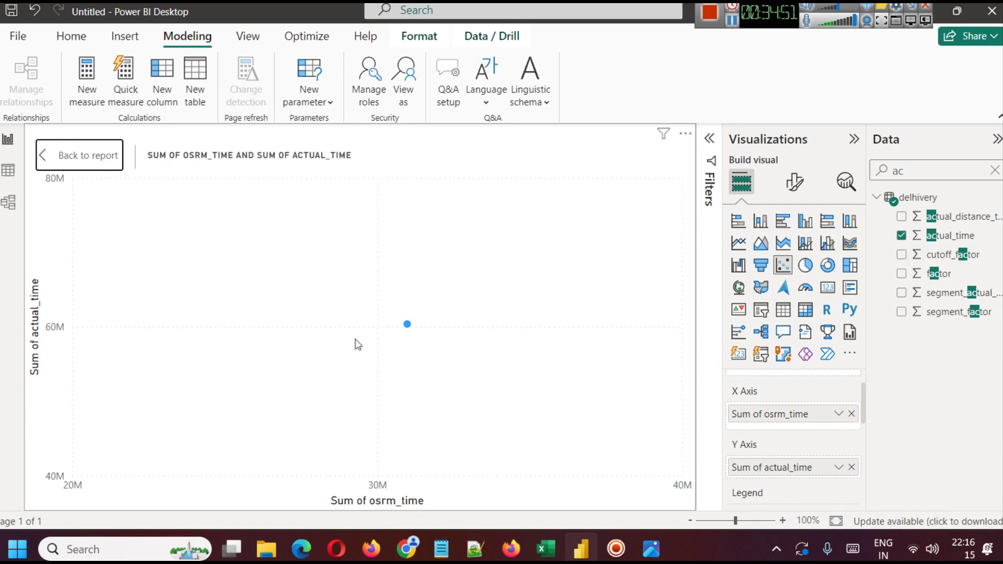
left_click(838, 414)
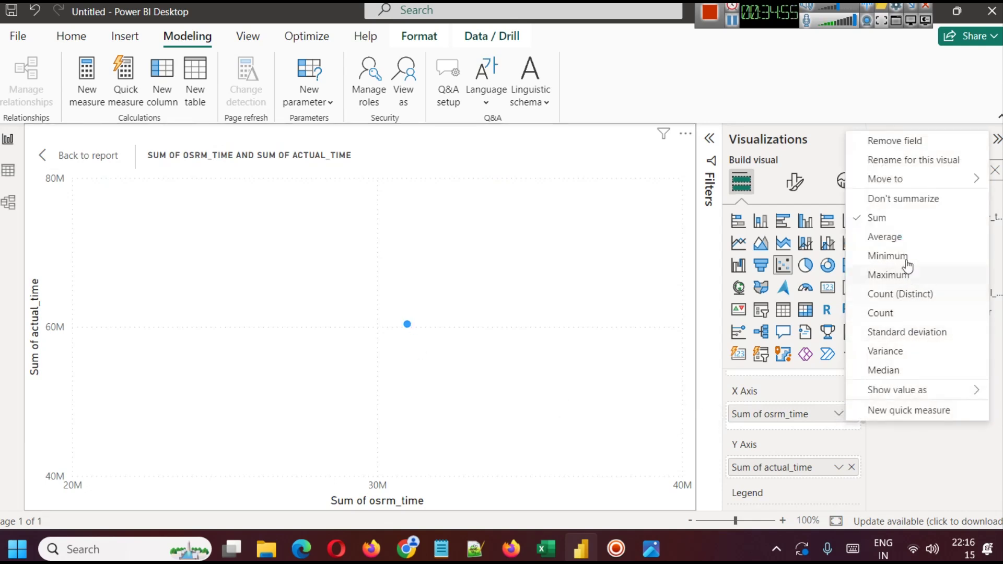
left_click(915, 206)
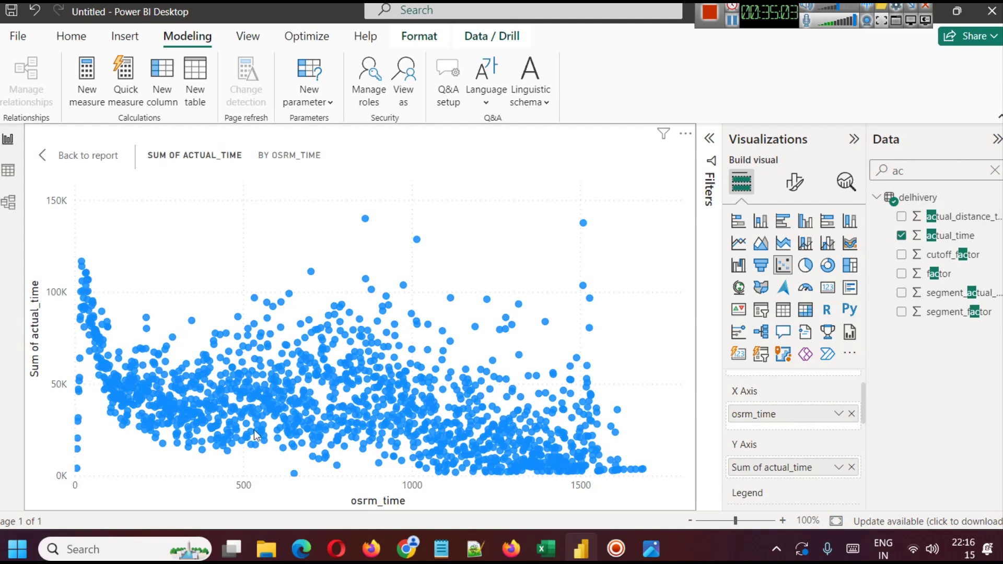
left_click(838, 467)
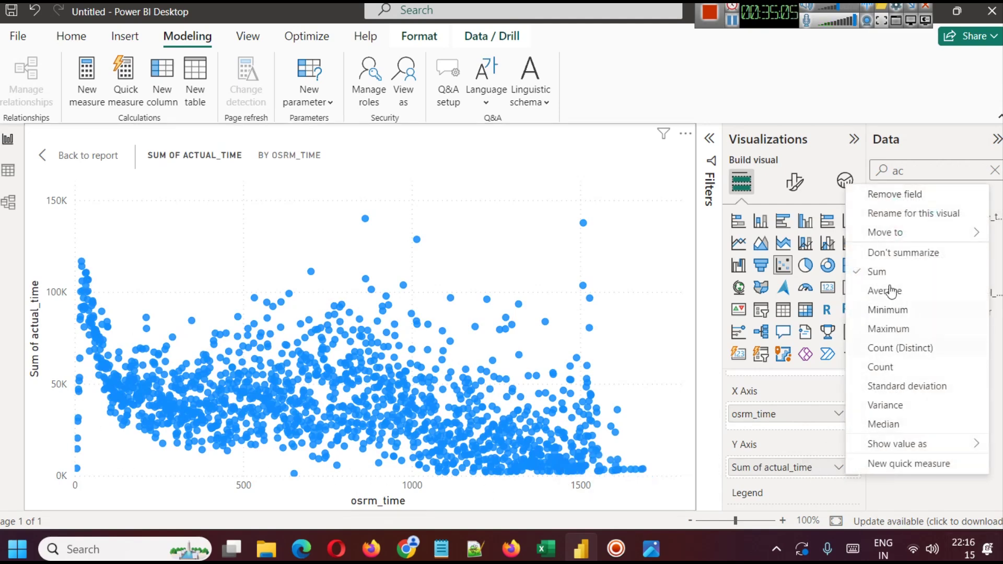
left_click(891, 253)
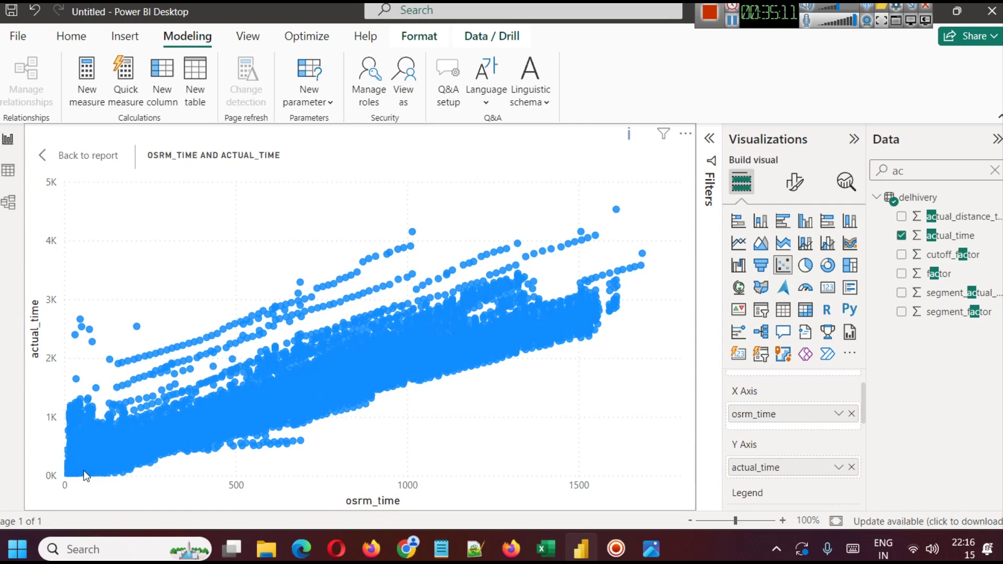
mouse_move(89, 469)
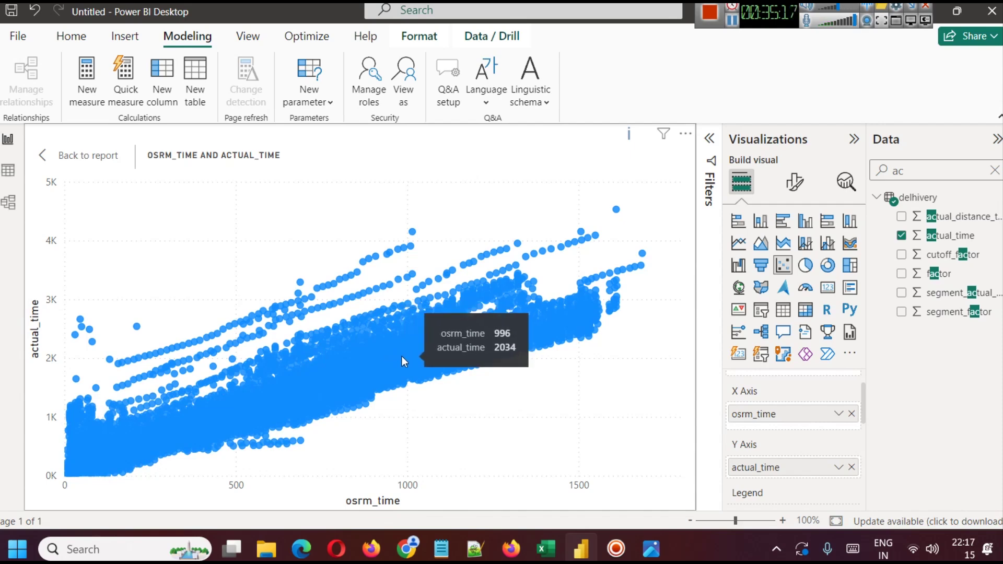
left_click(50, 158)
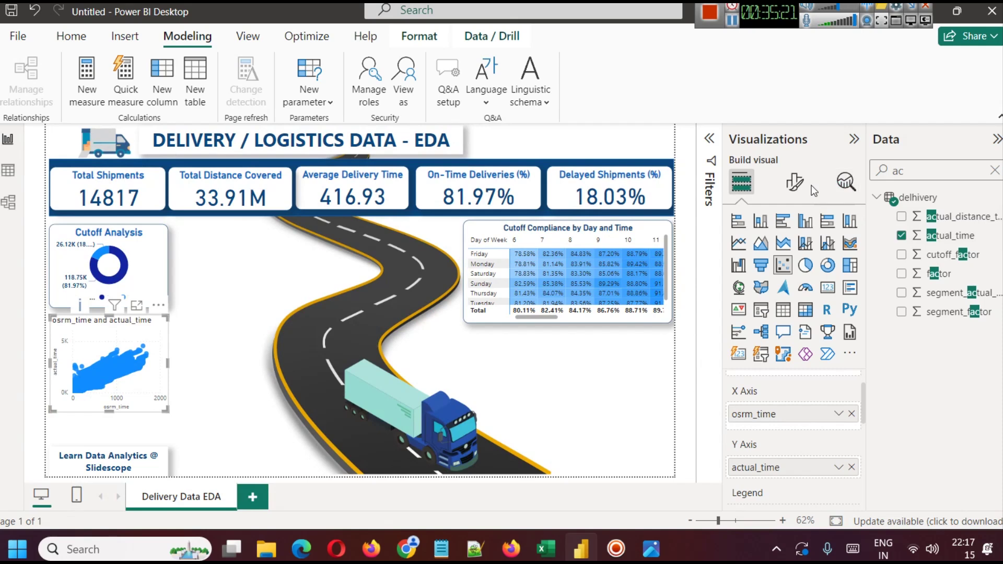
Turn on a trend line for the osrm_time and actual_time scatter chart and color it white.
left_click(844, 183)
left_click(846, 258)
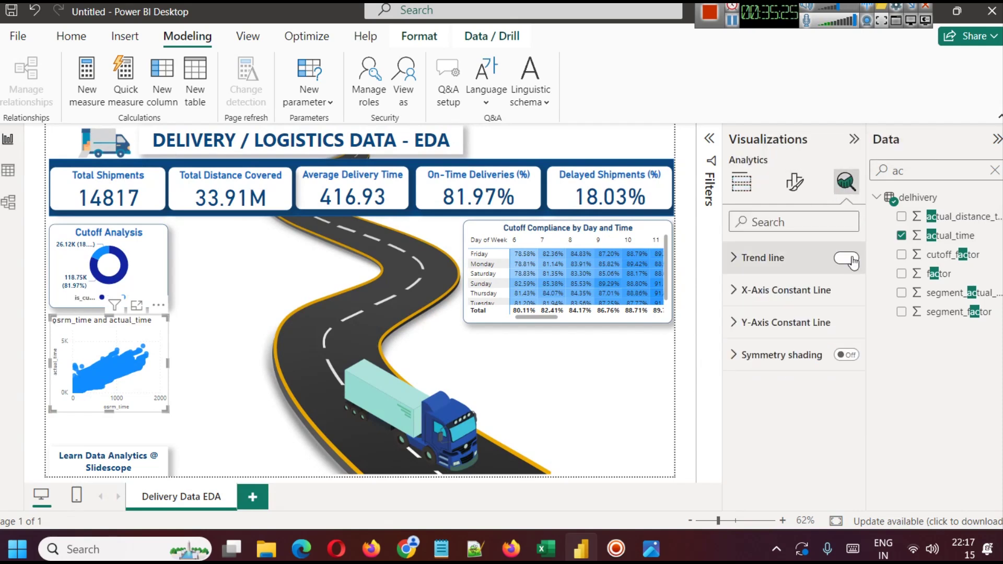
left_click(778, 259)
left_click(767, 313)
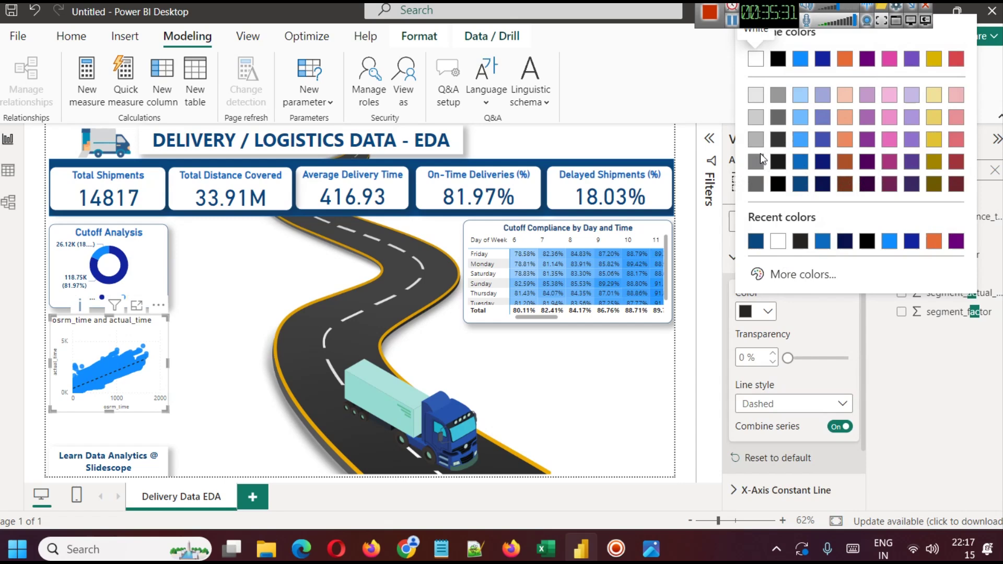
left_click(757, 140)
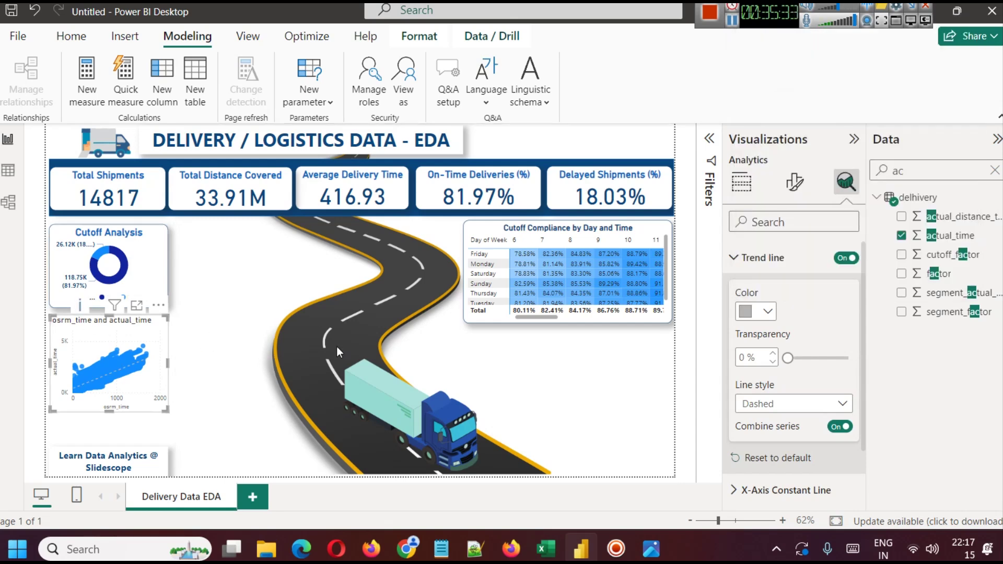
left_click(752, 311)
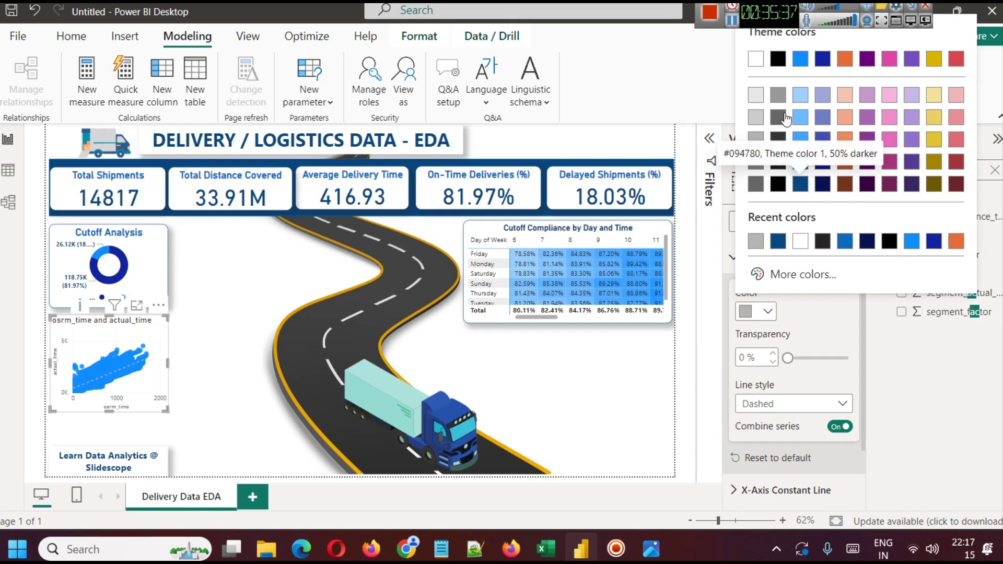
left_click(755, 59)
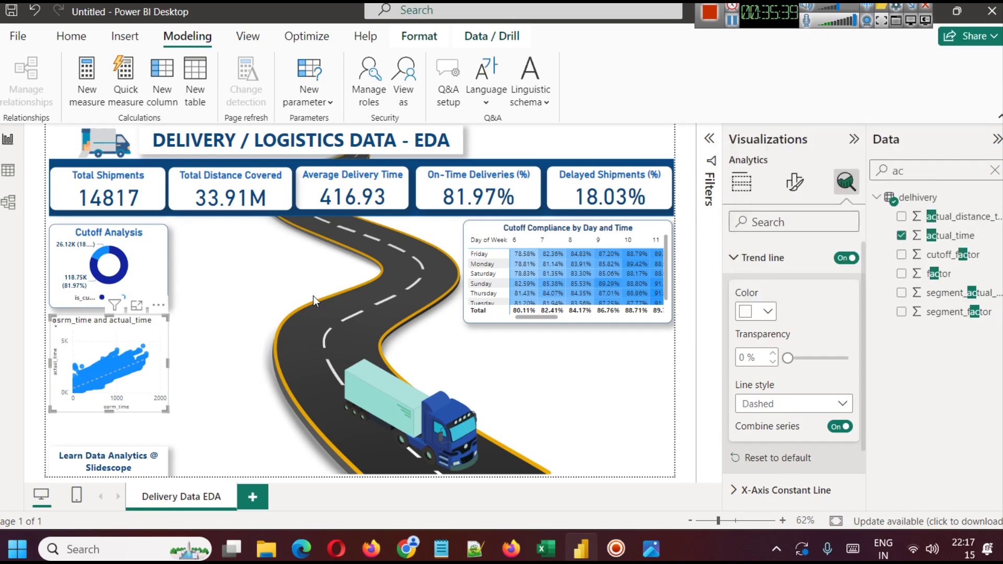
left_click(795, 405)
left_click(795, 404)
left_click(208, 358)
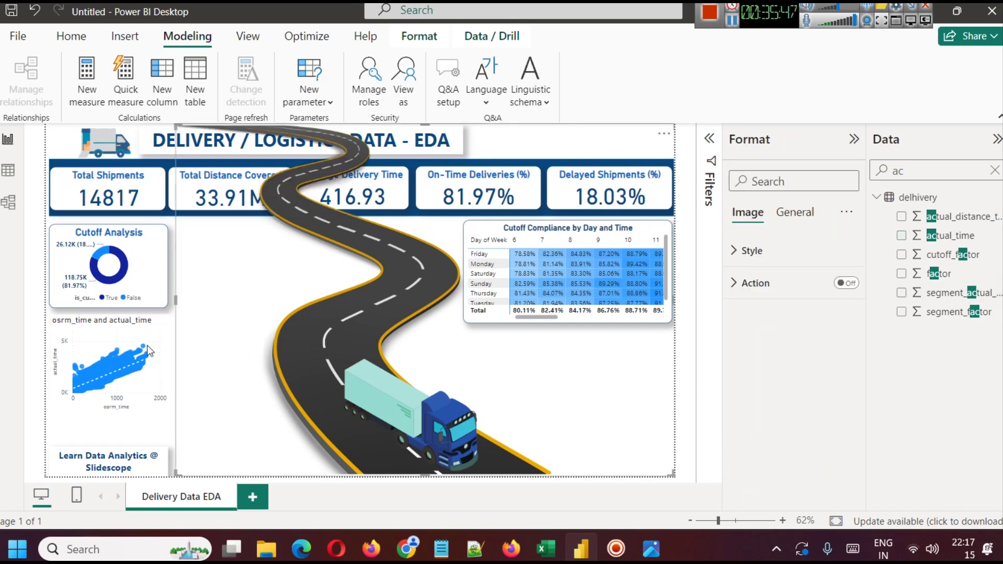
Copy the formatting of the Cutoff Analysis donut chart onto the osrm_time and actual_time scatter chart.
left_click(143, 331)
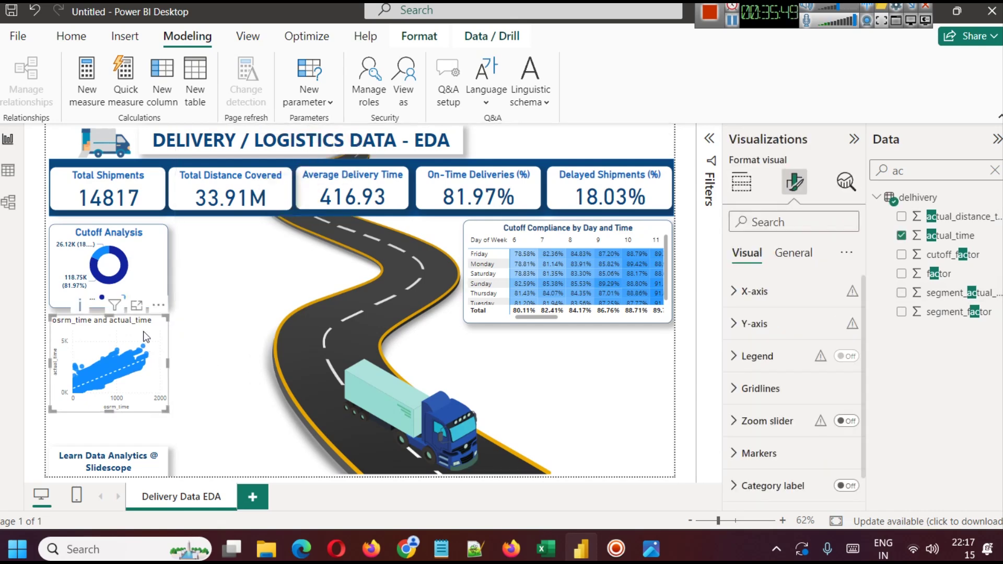
left_click(177, 249)
left_click(163, 245)
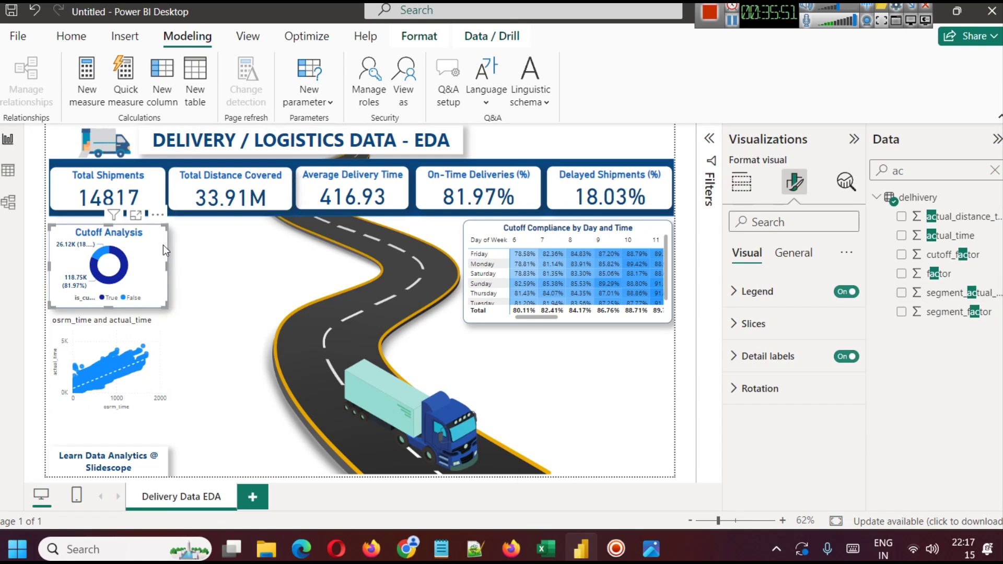
left_click(71, 36)
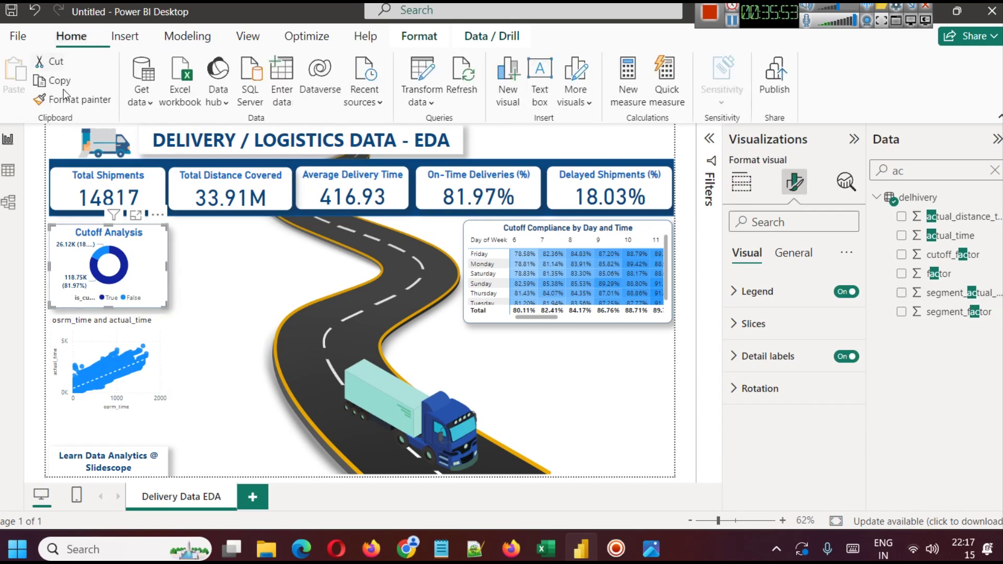
left_click(74, 92)
left_click(105, 336)
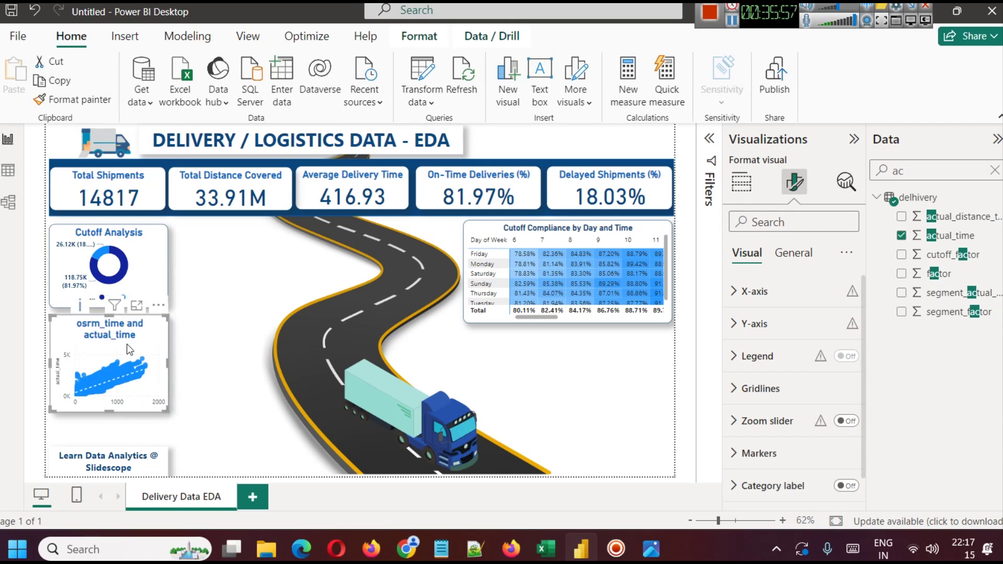
Change the scatter chart's title text to "OSRM vs Actual Time".
left_click(793, 253)
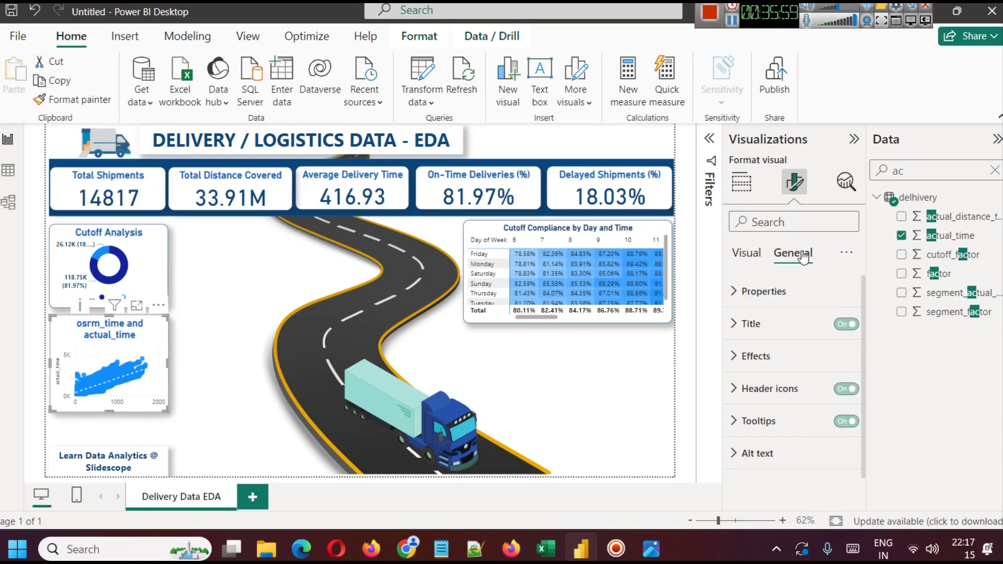
left_click(776, 335)
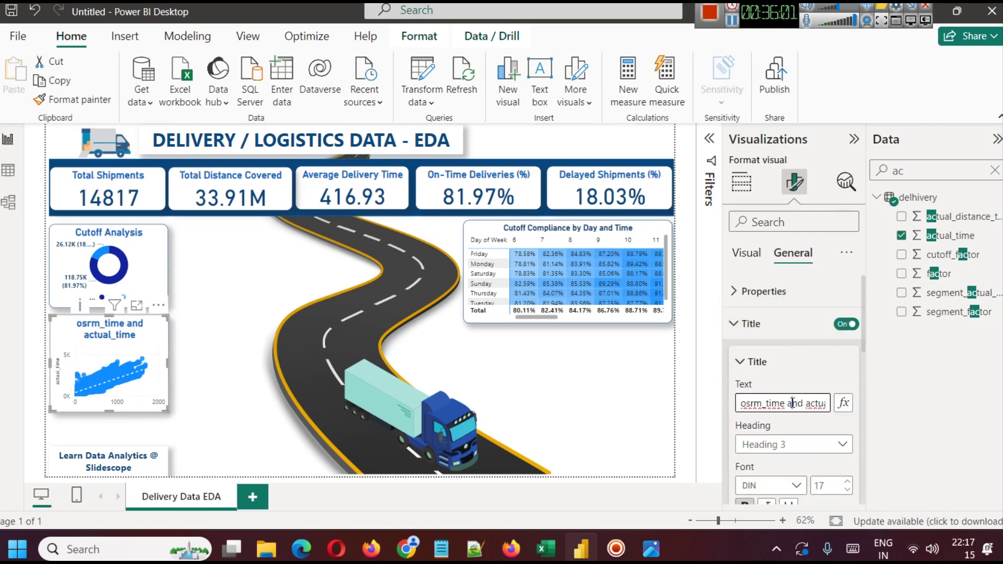
key("ctrl+a")
type("OS")
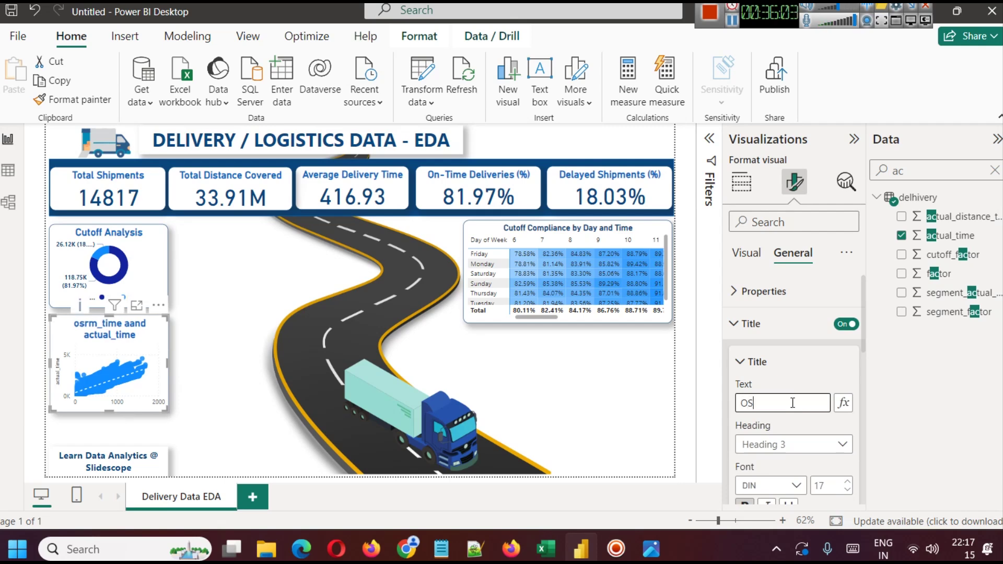
type("RM vs A")
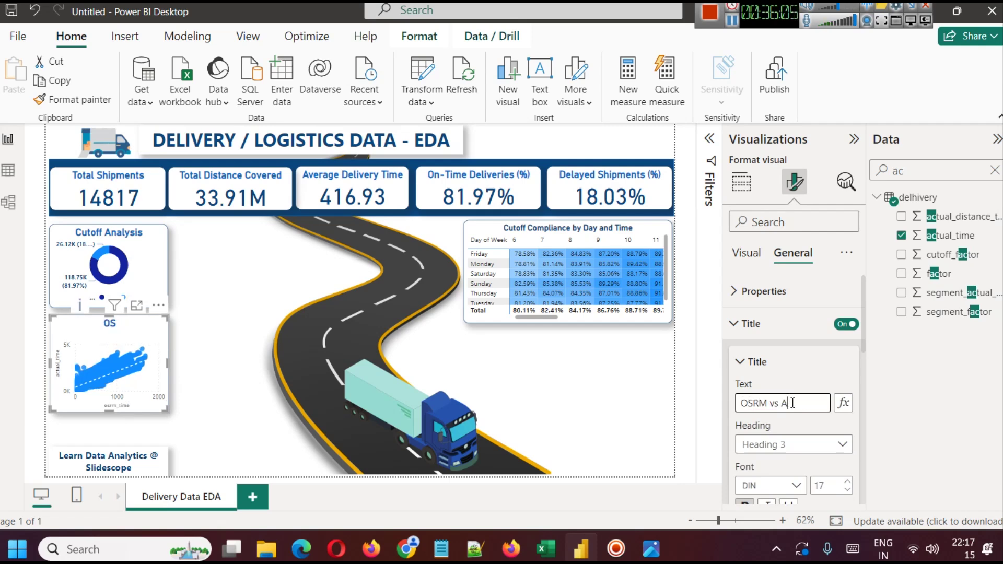
type("ctu")
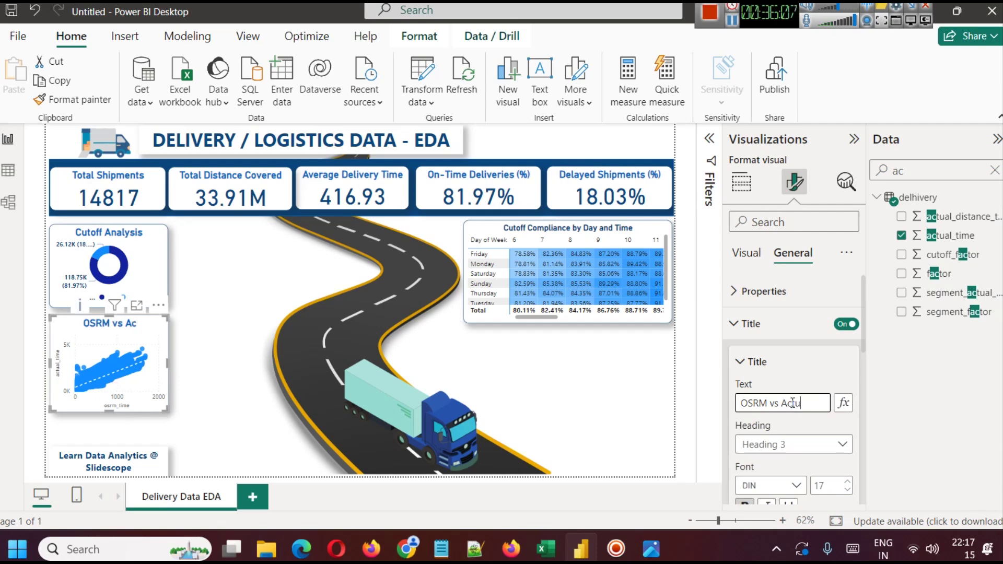
type("al Time")
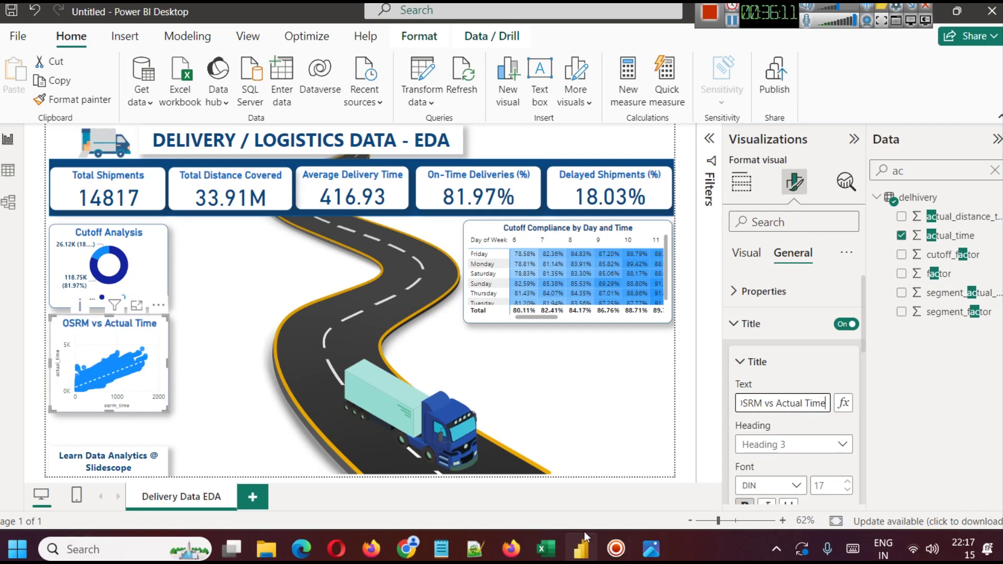
left_click(207, 404)
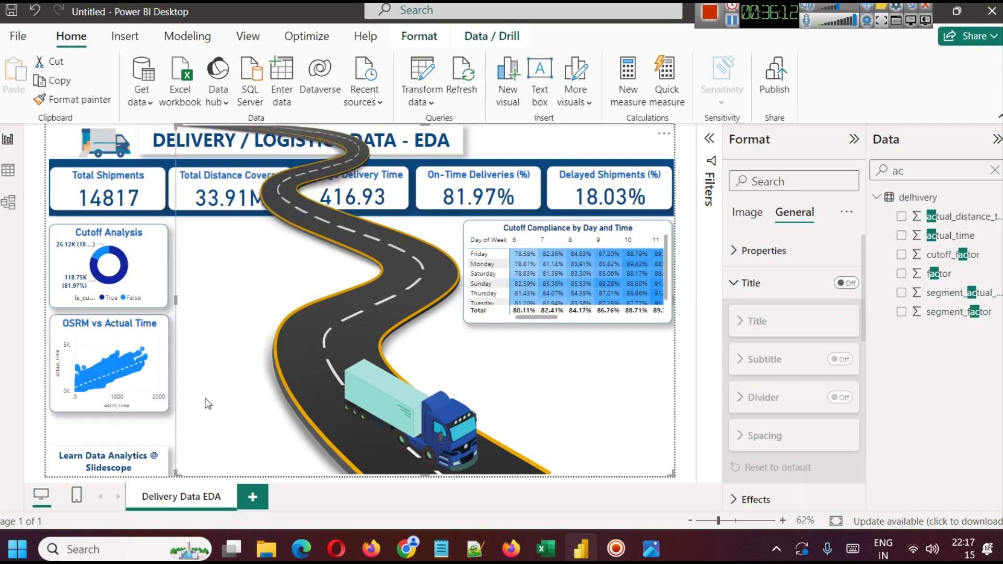
Turn off the X-axis title of the OSRM vs Actual Time scatter chart.
left_click(119, 337)
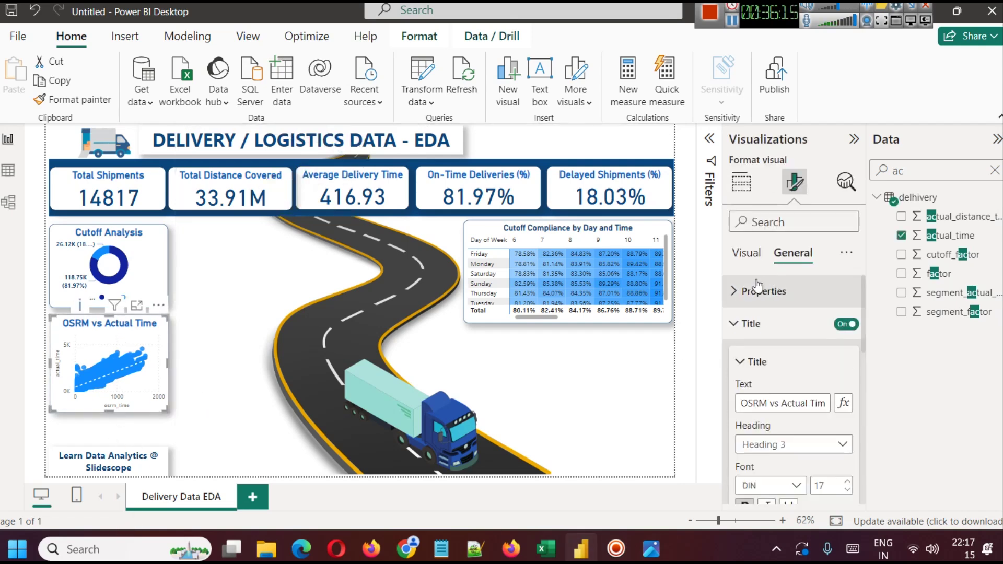
left_click(746, 253)
scroll(815, 363, "down", 2)
scroll(807, 364, "up", 2)
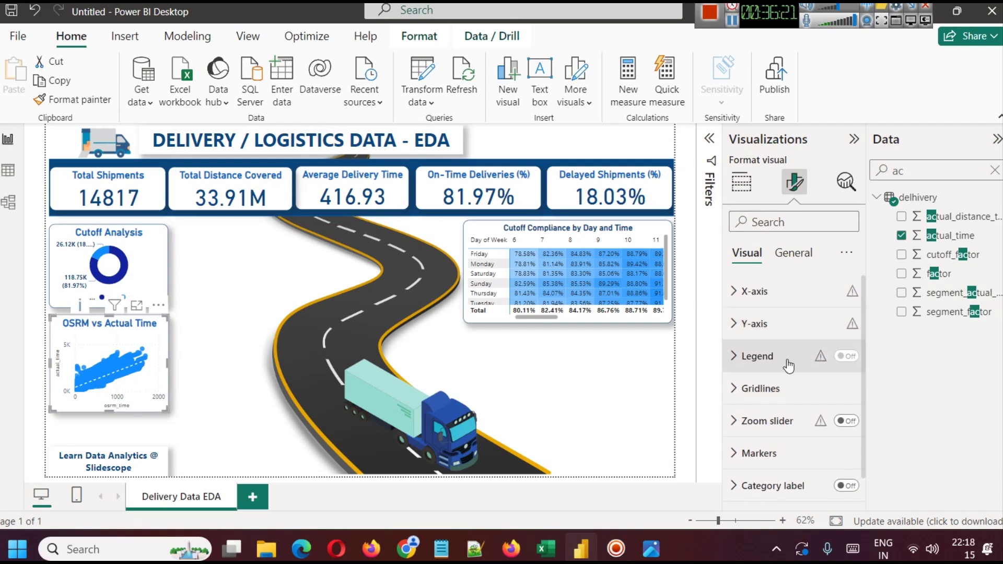
left_click(783, 322)
scroll(774, 360, "down", 1)
scroll(774, 357, "down", 2)
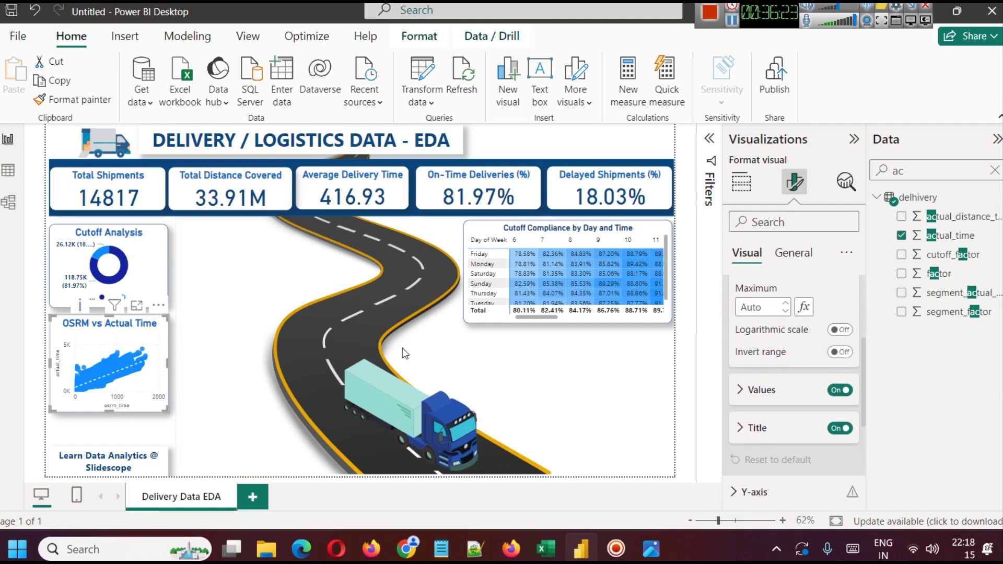
left_click(837, 429)
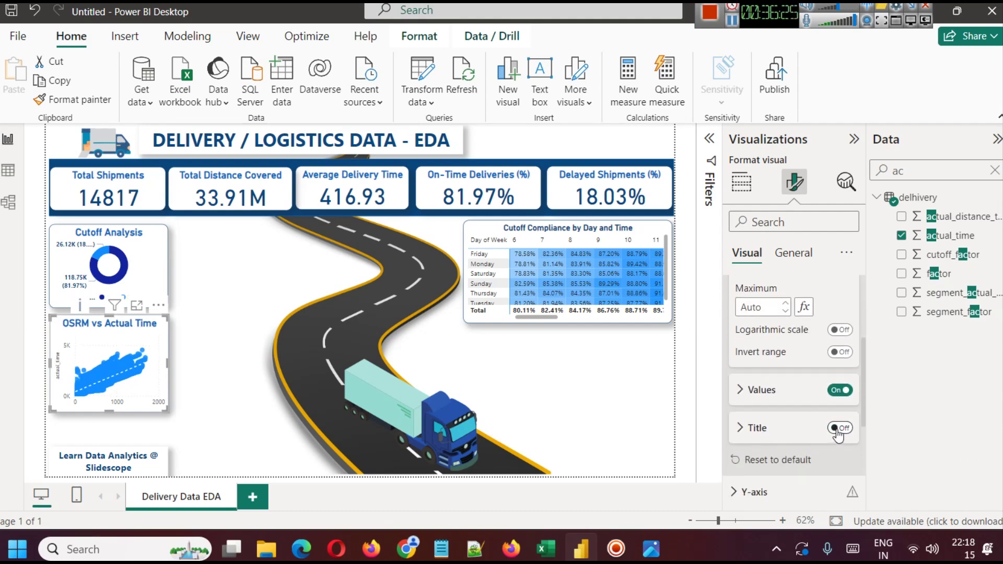
Try hiding the scatter chart's X-axis values and turn them back on.
left_click(836, 392)
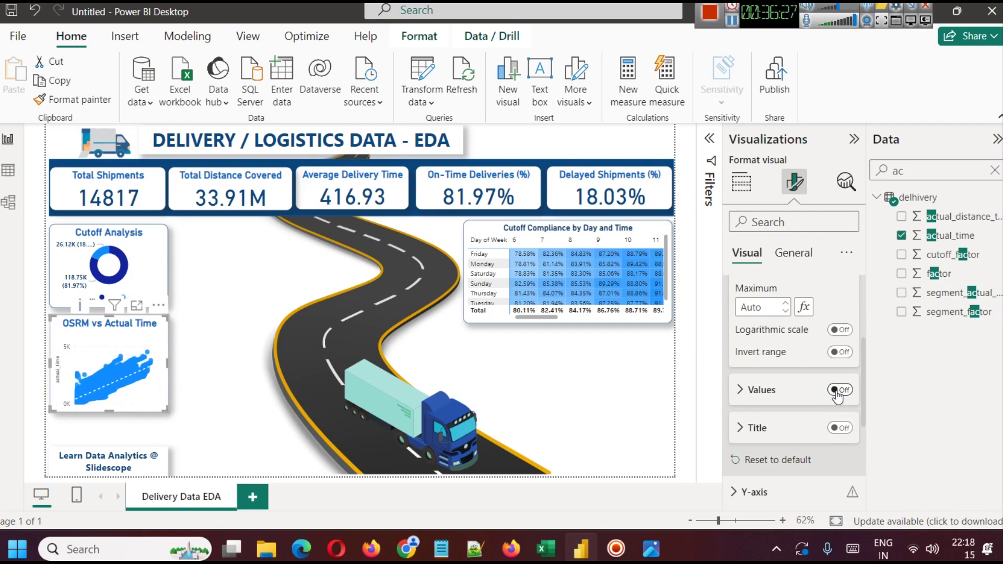
left_click(836, 391)
left_click(844, 428)
Try the scatter chart's Y-axis with its title and values hidden, and show the values again.
scroll(791, 417, "down", 3)
left_click(754, 333)
scroll(807, 418, "down", 3)
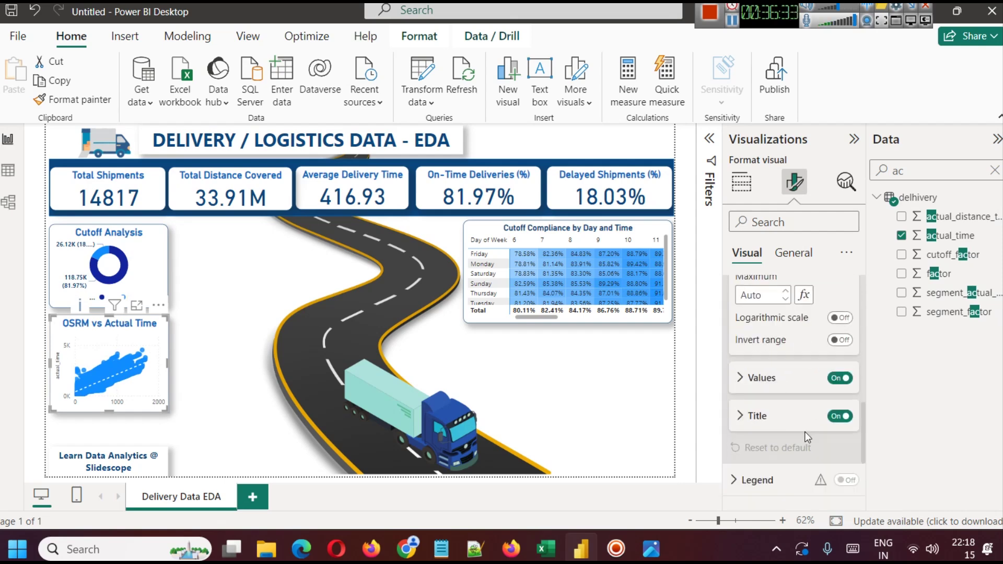
left_click(847, 417)
left_click(835, 387)
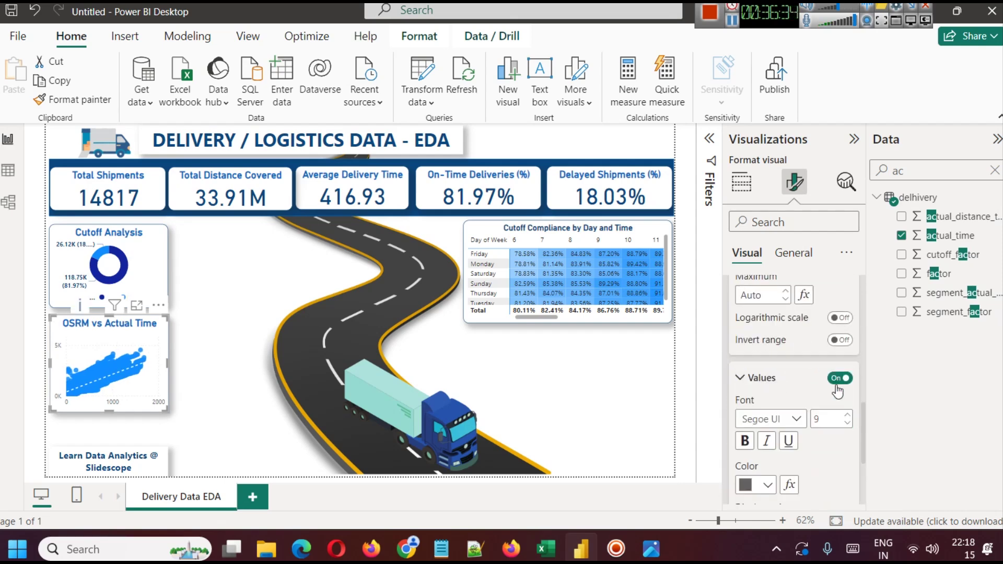
left_click(840, 378)
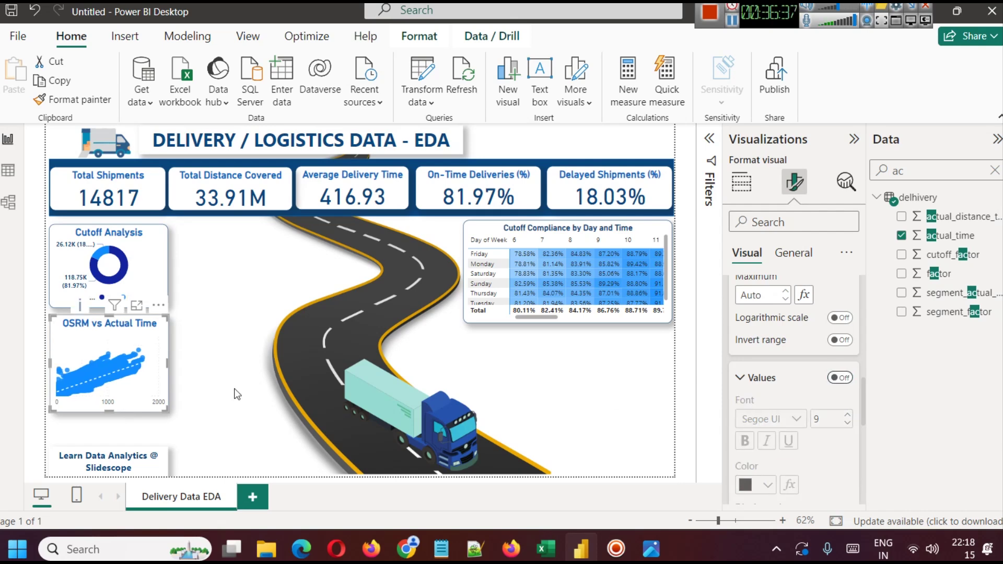
left_click(840, 377)
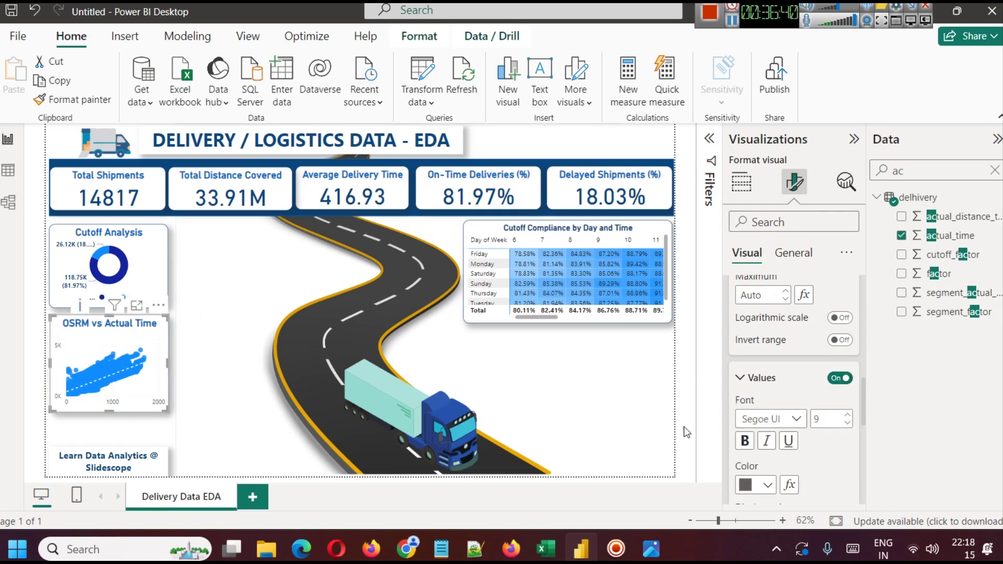
Turn the scatter chart's Y-axis title back on and hide its Y-axis values.
scroll(830, 391, "down", 3)
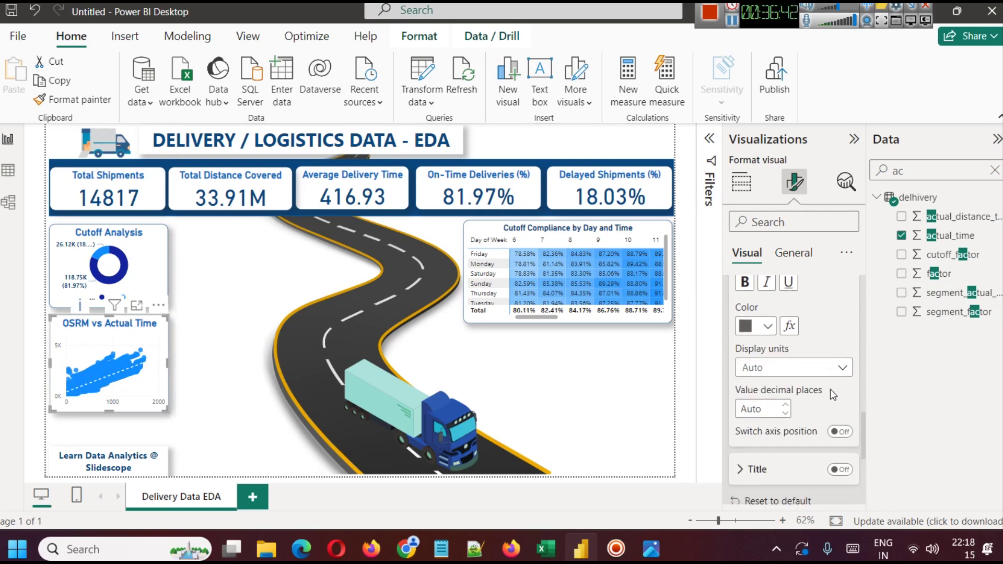
left_click(840, 469)
scroll(826, 414, "up", 2)
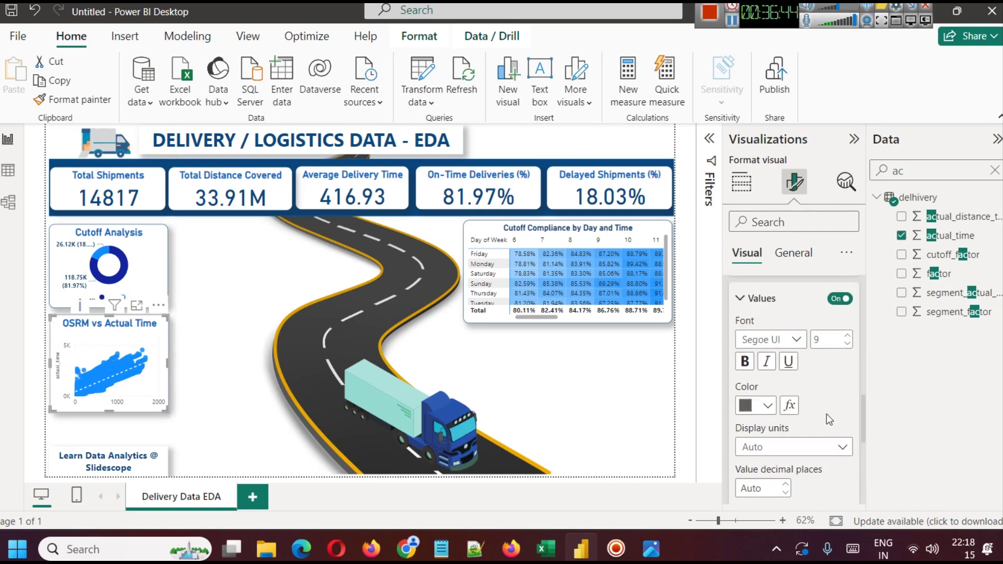
left_click(838, 298)
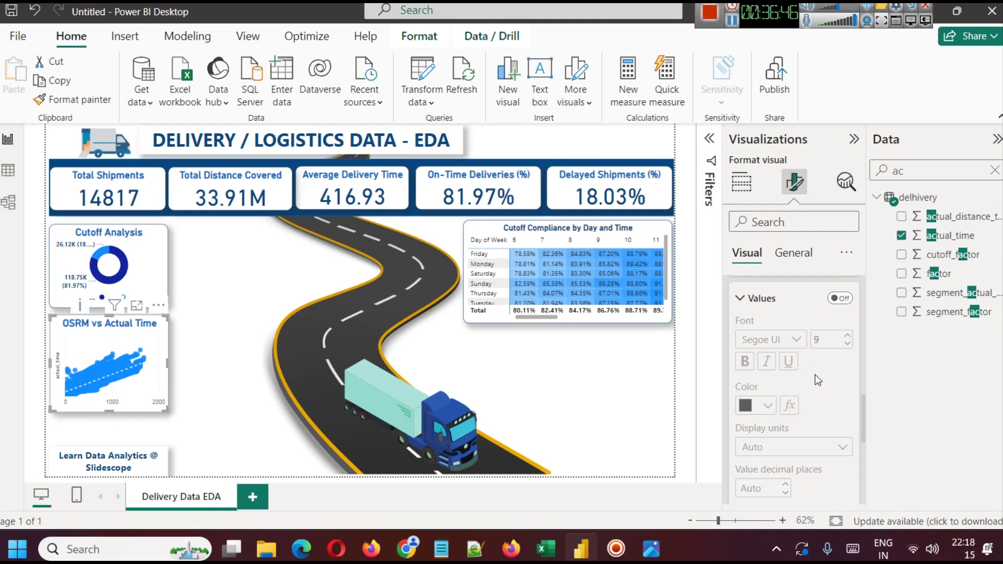
scroll(817, 378, "up", 2)
left_click(756, 382)
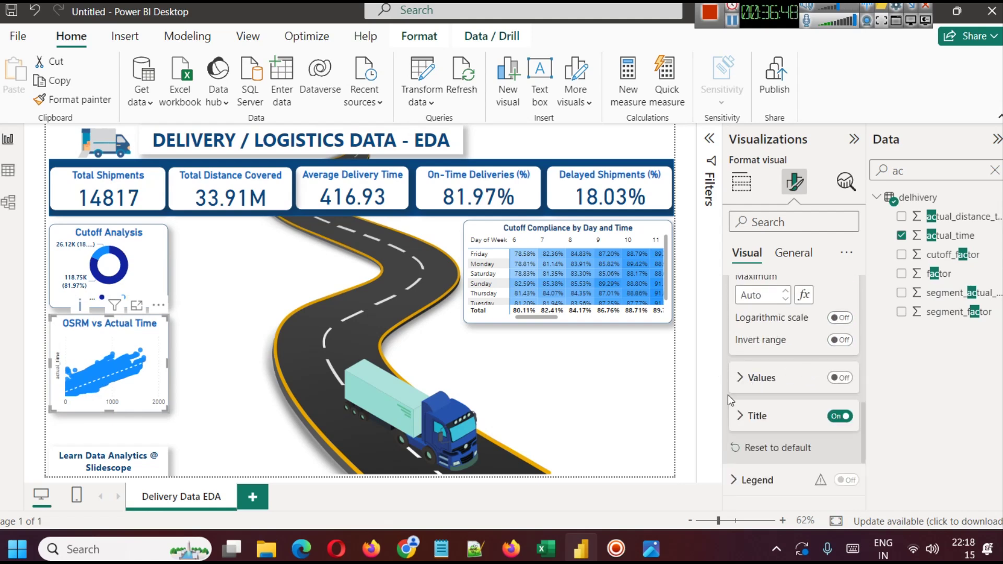
left_click(199, 350)
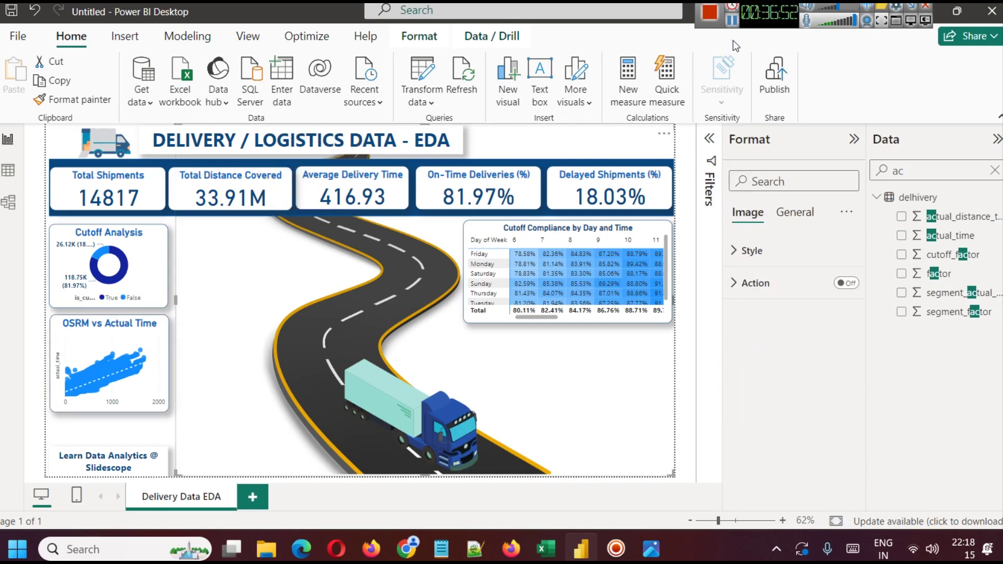
Switch to Notepad to review the planned charts and the carting and FTL notes, and return to Power BI.
key("alt+Tab")
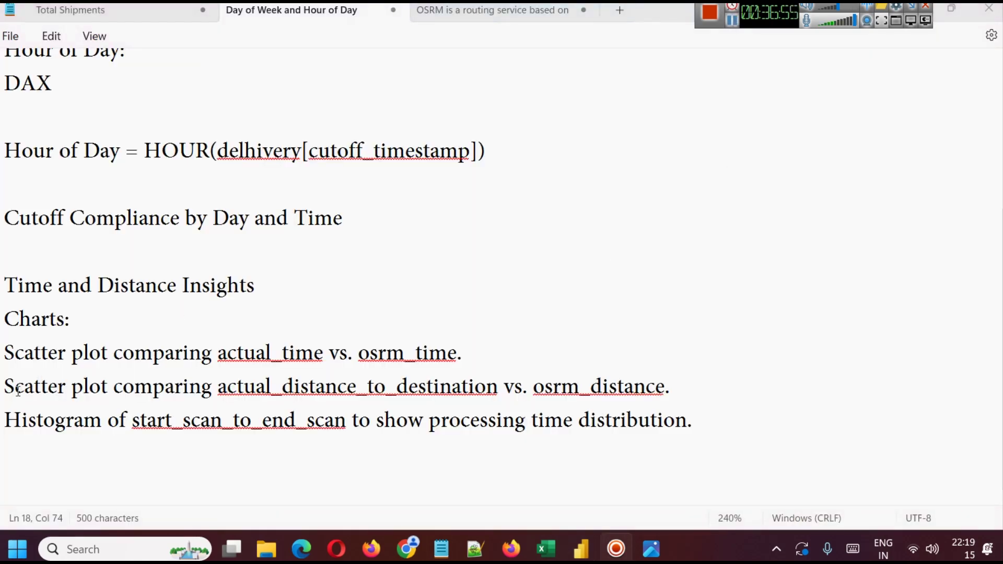
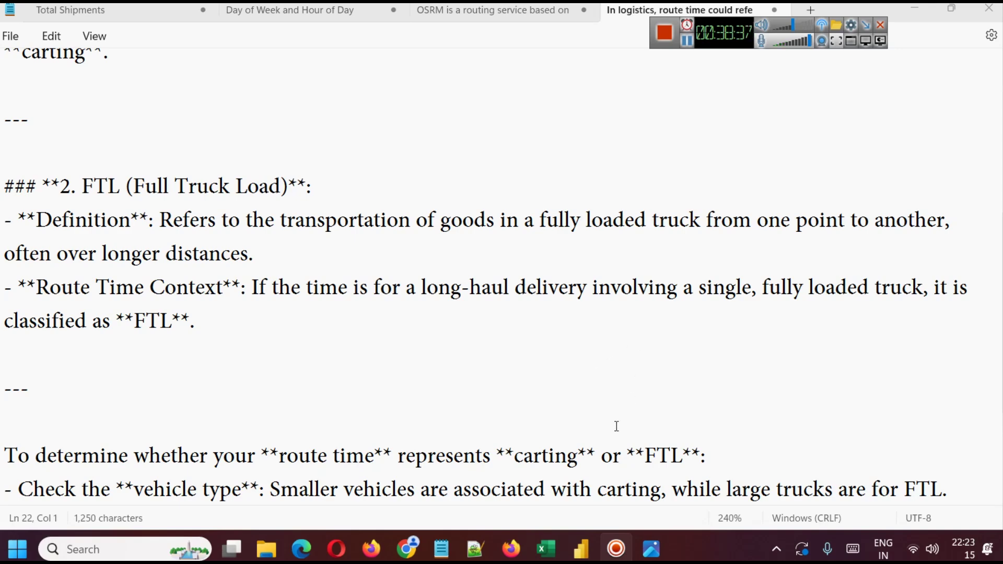
left_click(584, 537)
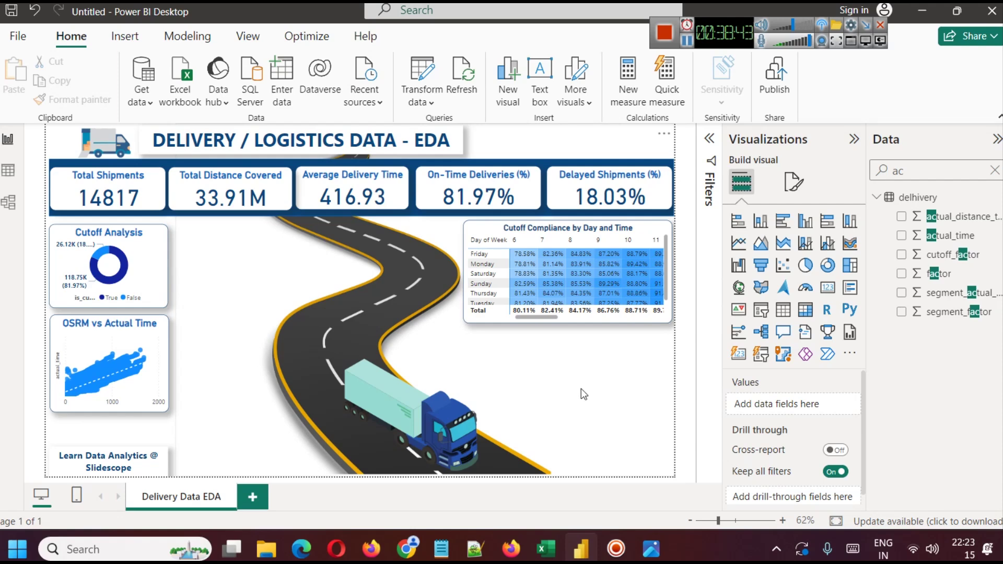
Clear the field search and add an empty stacked column chart, narrowed and placed beside the Cutoff Analysis donut.
left_click(994, 170)
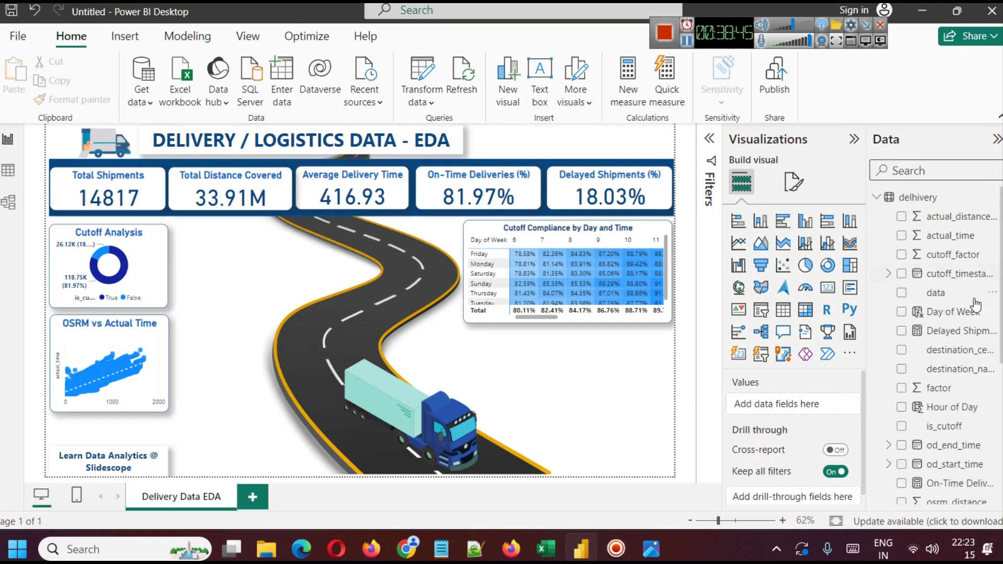
left_click(764, 225)
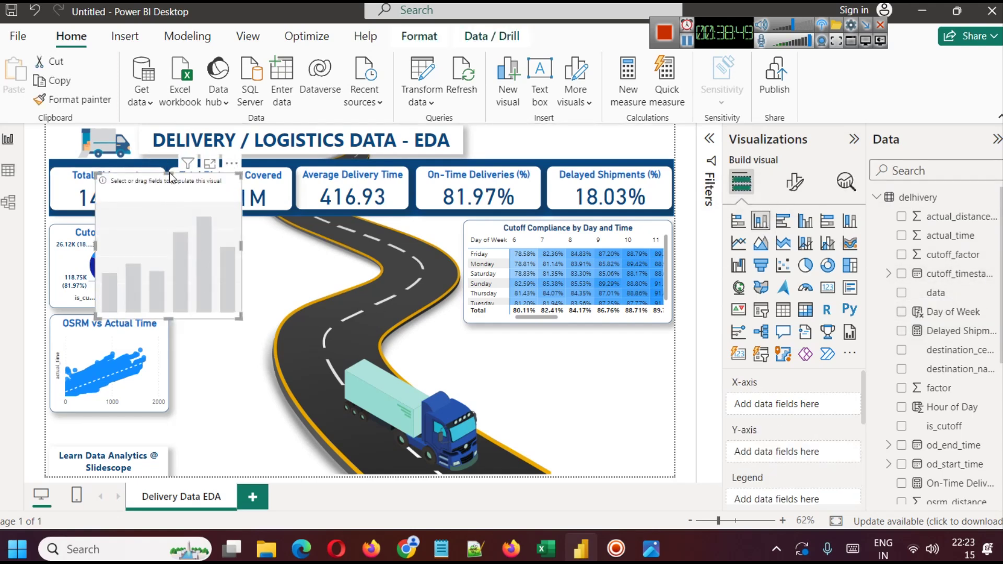
left_click_drag(162, 220, 241, 269)
left_click_drag(246, 369, 237, 300)
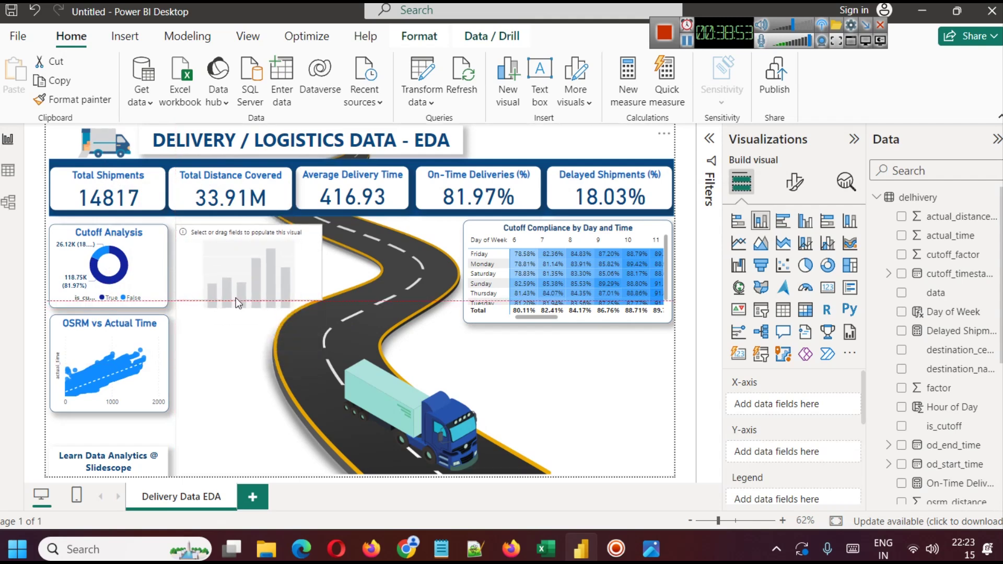
left_click_drag(323, 269, 279, 259)
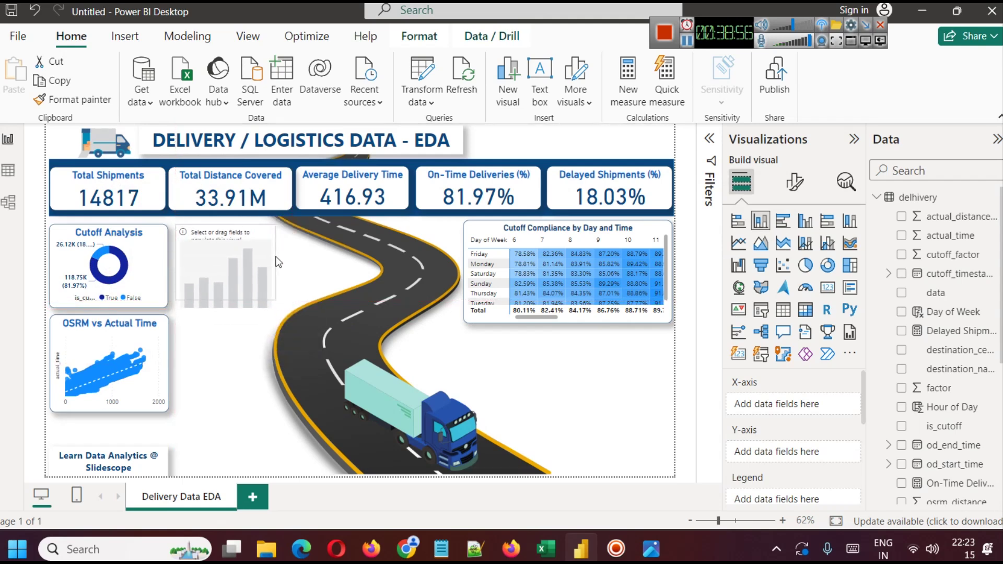
Shrink the road and truck image to a small picture in the report header beside the title.
left_click(245, 340)
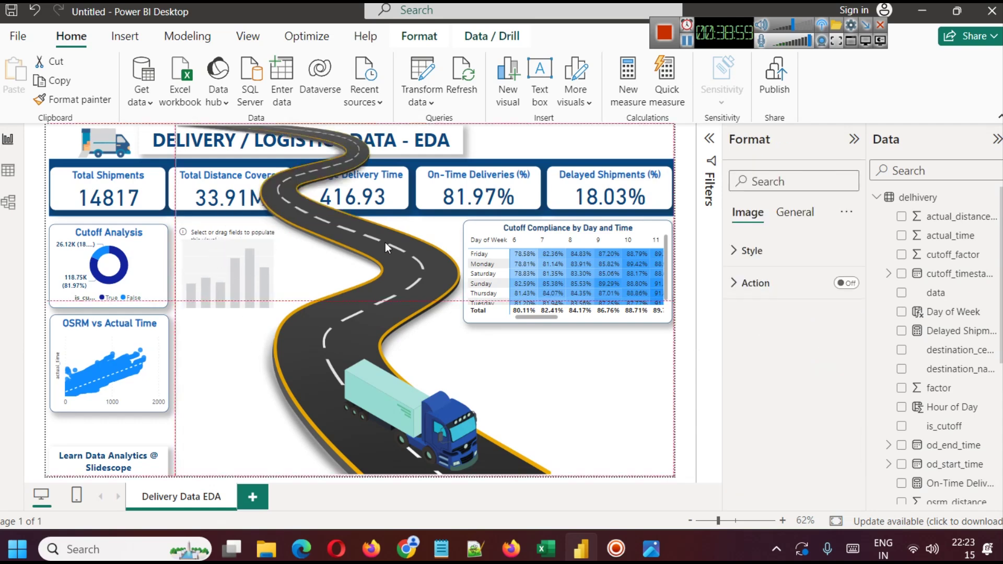
left_click_drag(177, 473, 600, 175)
left_click(320, 347)
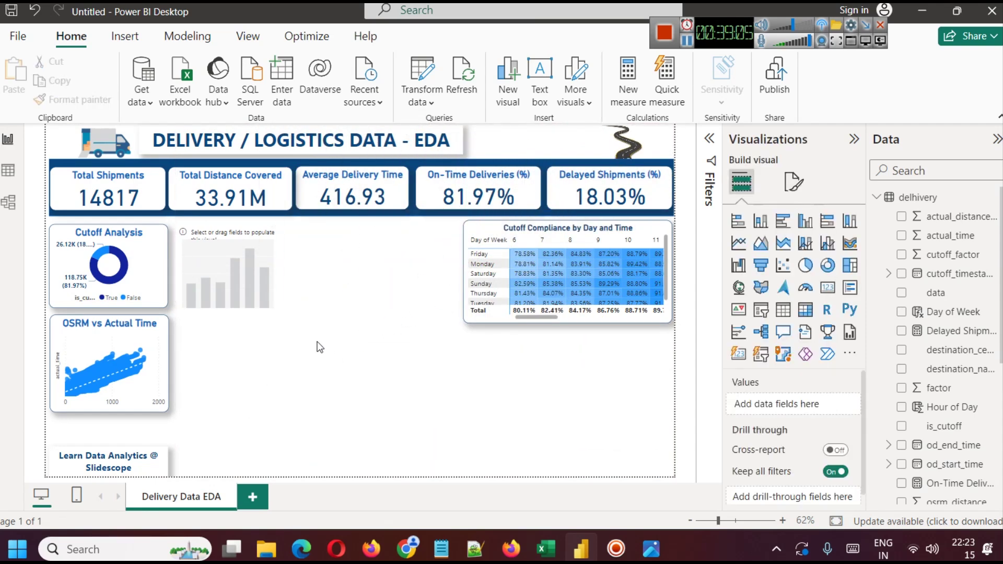
Adjust the empty column chart's size and copy the Cutoff Analysis donut's formatting onto it.
left_click(221, 243)
left_click_drag(280, 299, 283, 308)
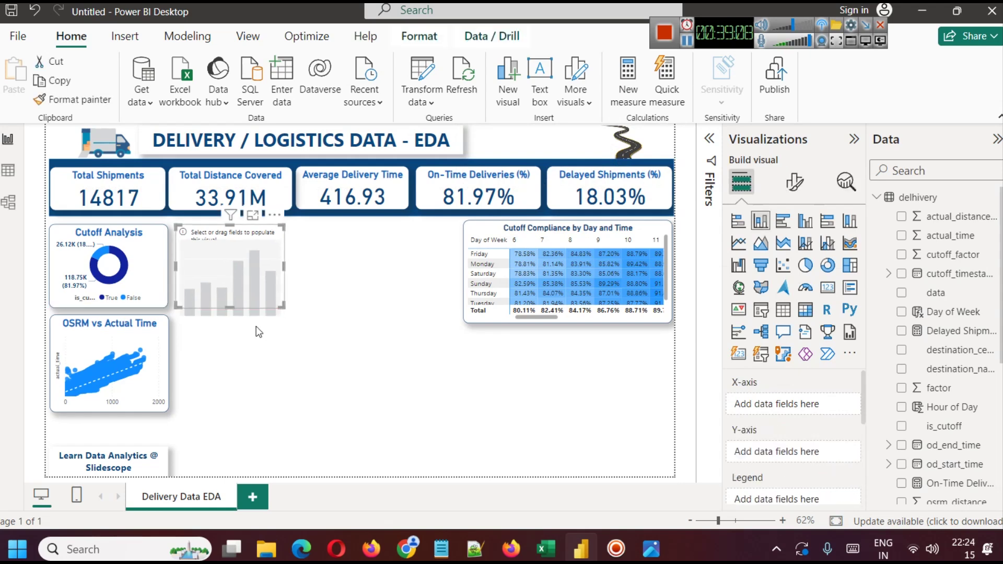
left_click(155, 259)
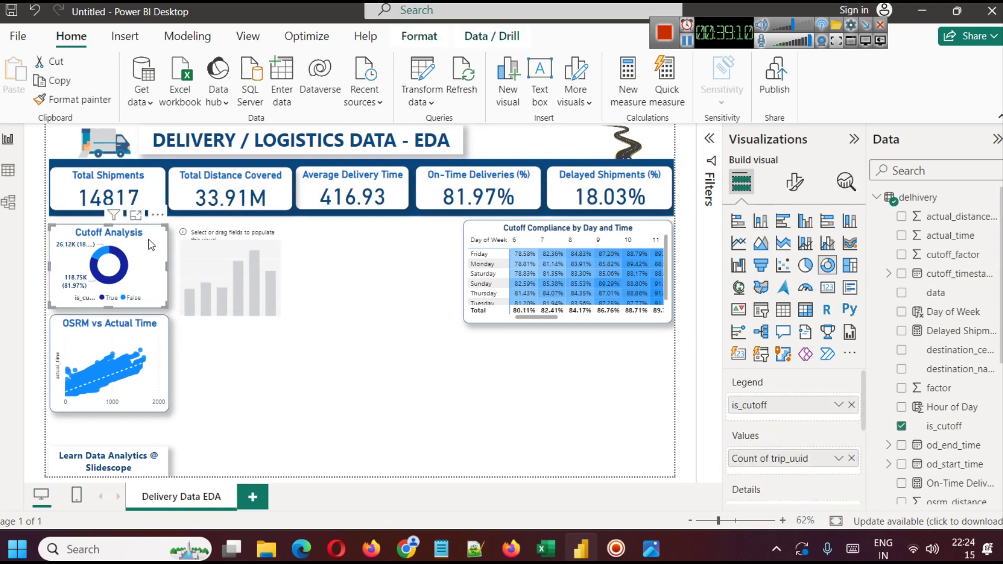
left_click(78, 100)
left_click(210, 284)
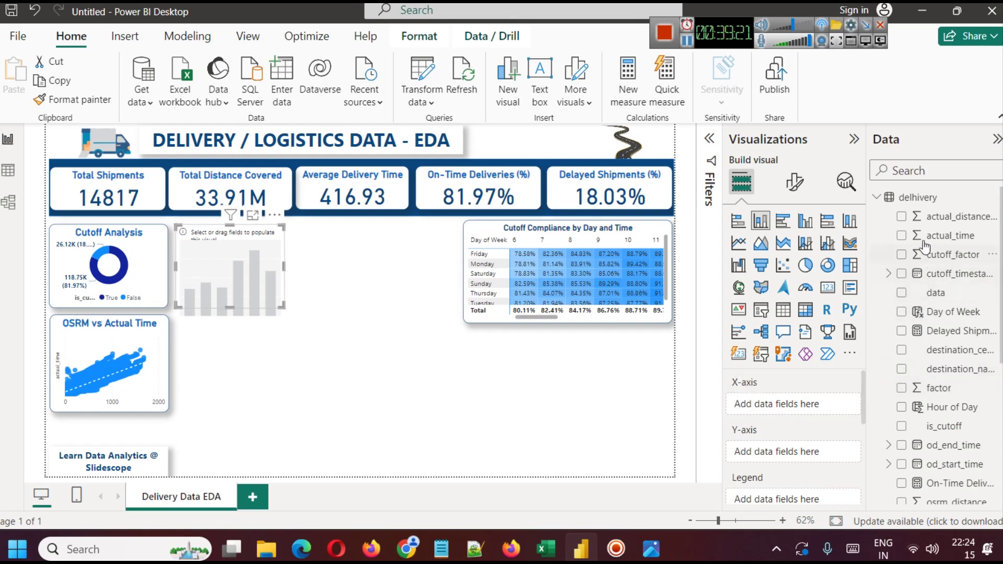
Put route_type on the column chart's X-axis and the count of trip_uuid on its Y-axis.
left_click(908, 168)
type("typ")
left_click_drag(960, 219, 815, 406)
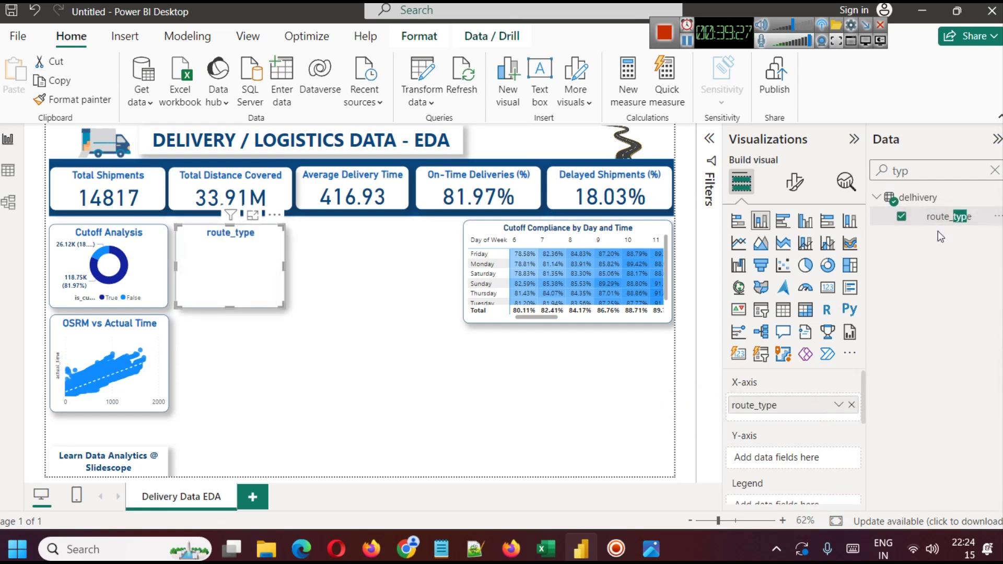
left_click(995, 170)
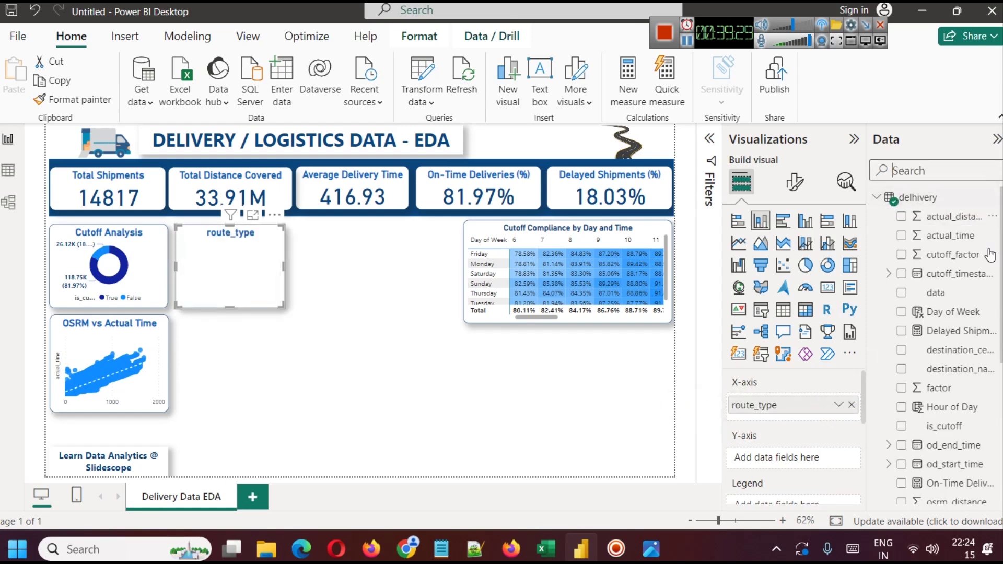
scroll(972, 412, "down", 5)
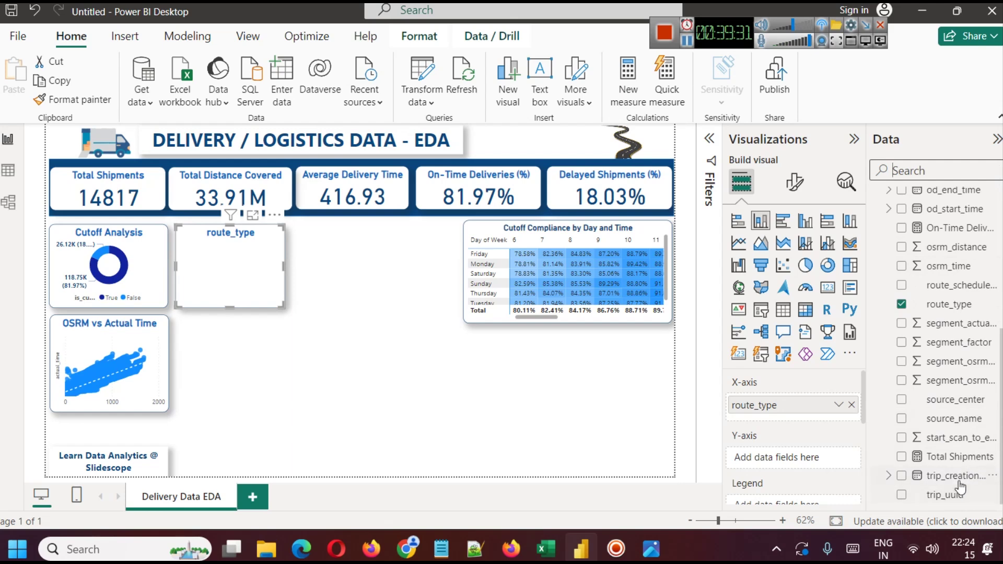
left_click_drag(955, 496, 819, 458)
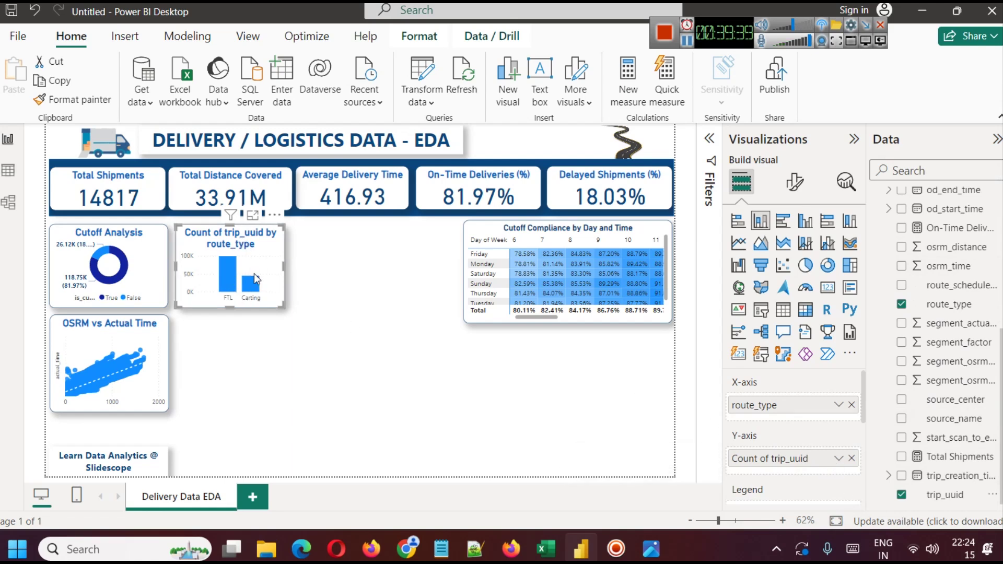
mouse_move(231, 284)
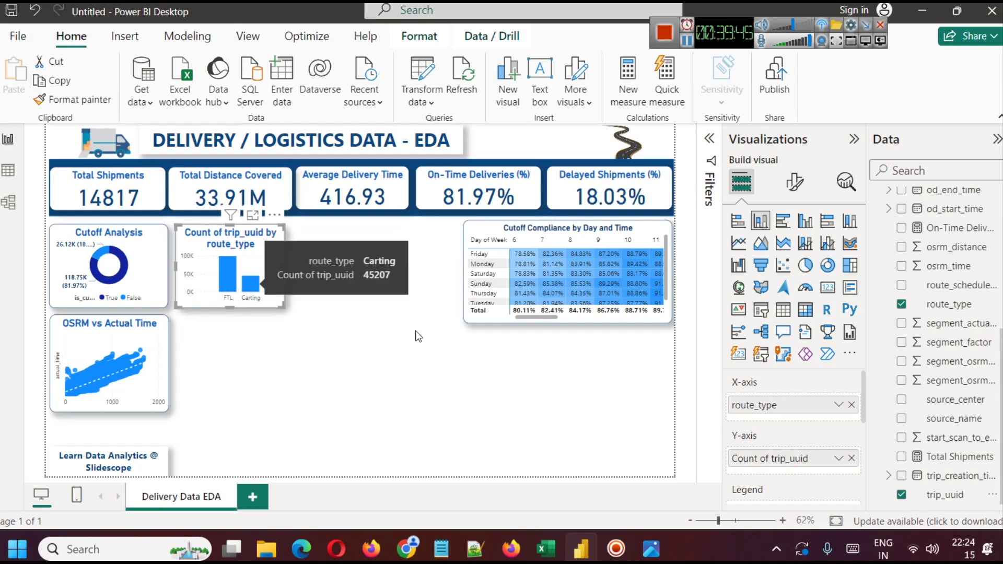
Replace the column chart's Y-axis field with actual_time, aggregated as an average.
left_click(851, 458)
left_click(923, 171)
type("actu")
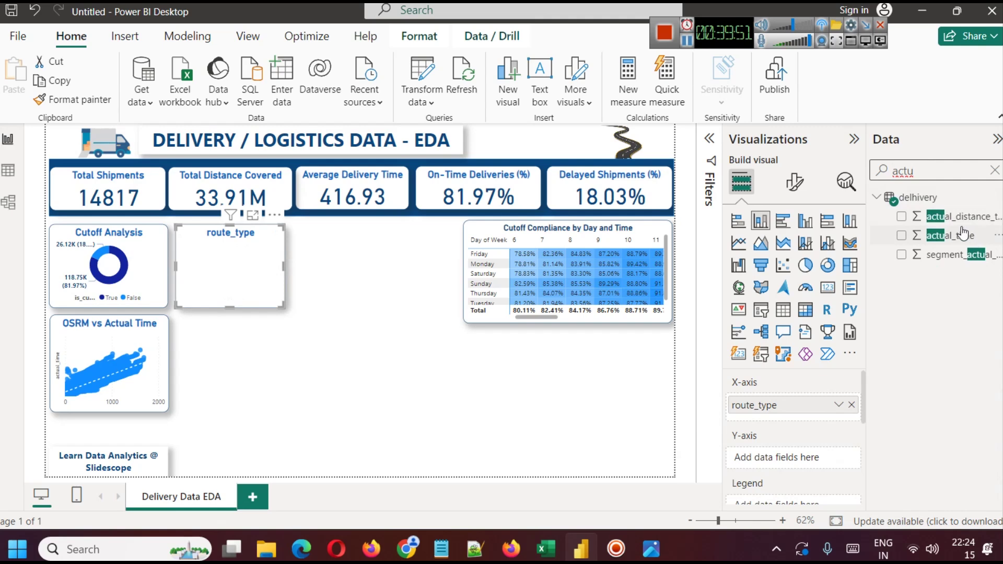
left_click_drag(963, 243, 811, 460)
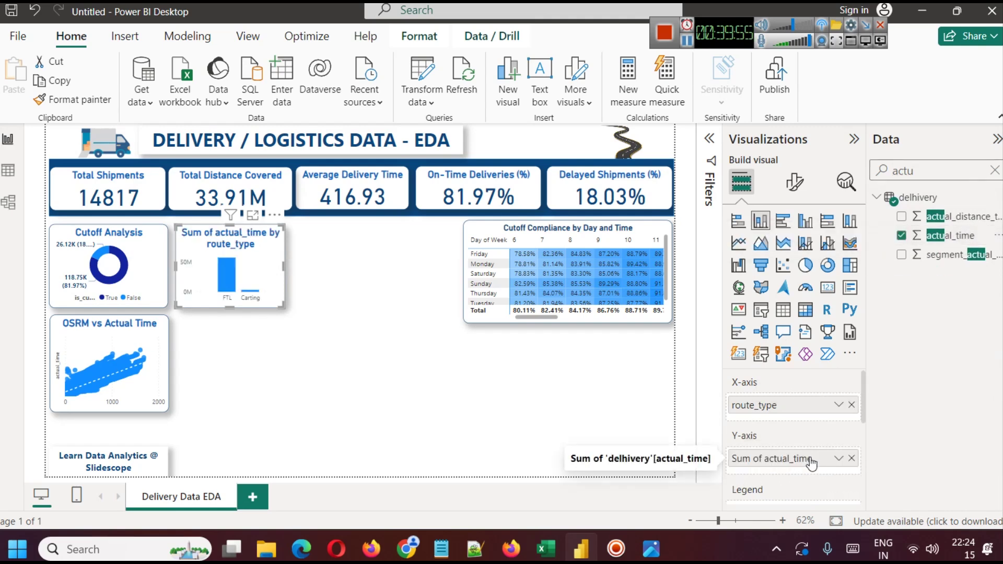
left_click(839, 459)
left_click(902, 283)
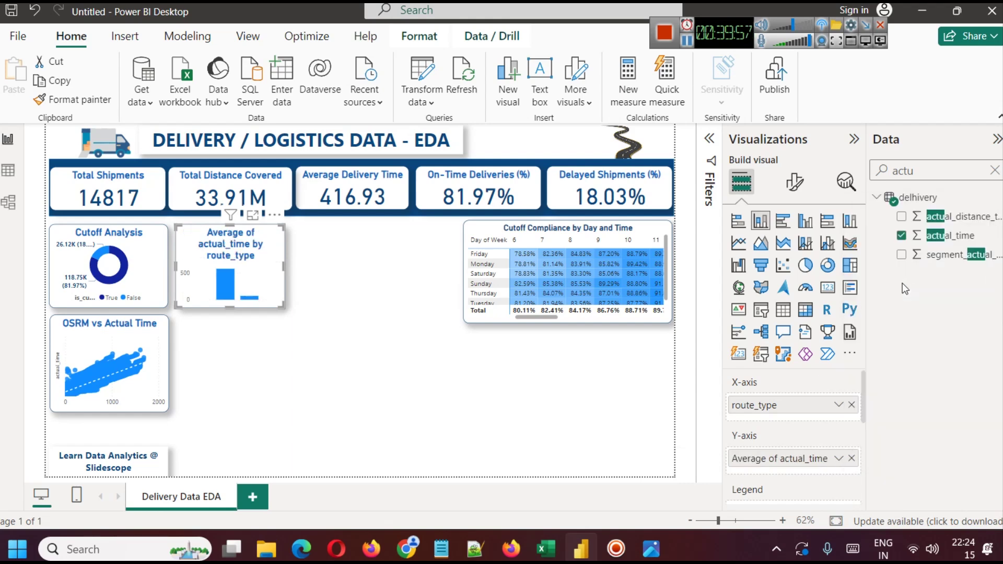
Examine the average actual_time of the FTL and Carting columns in focus mode and return to the report.
mouse_move(226, 281)
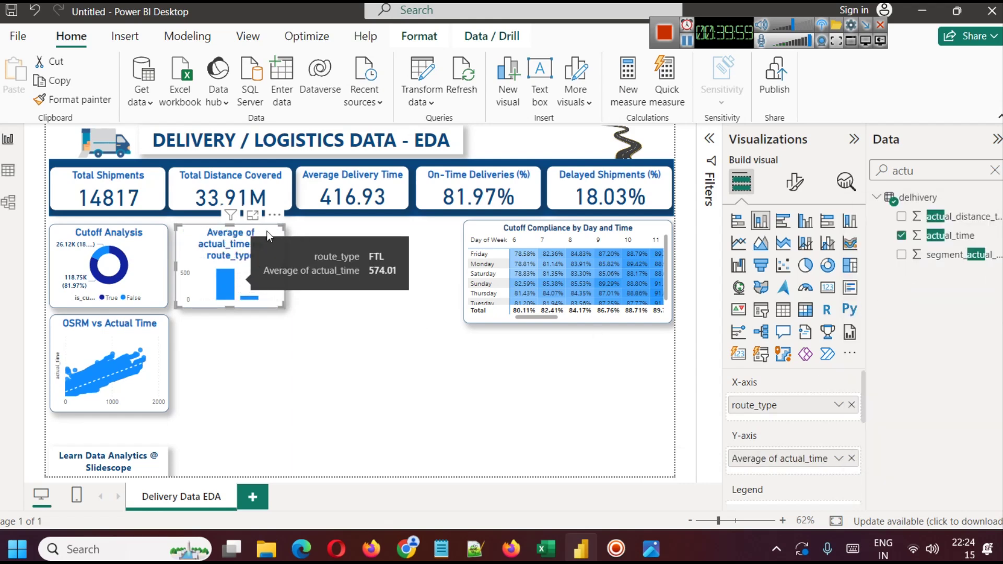
left_click(253, 215)
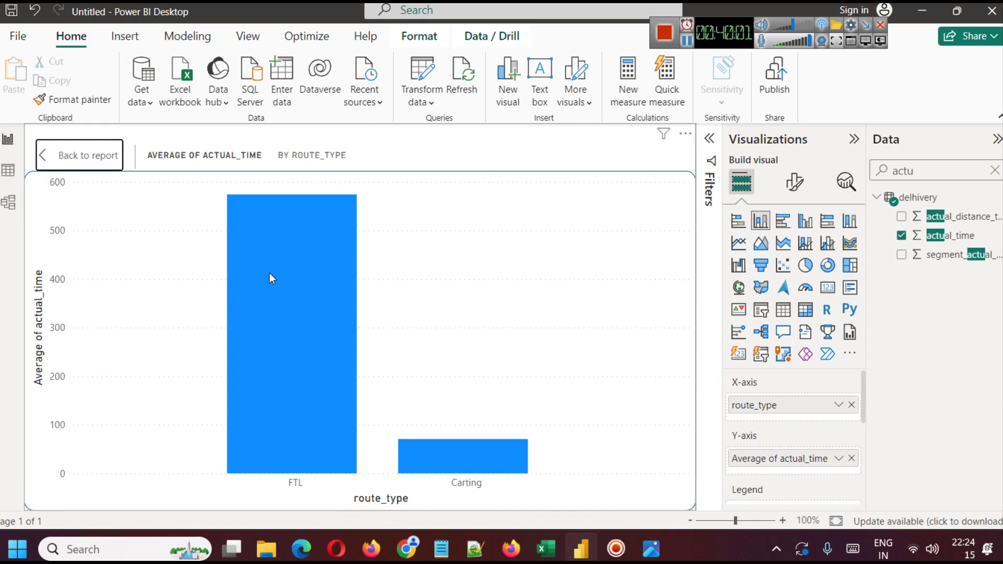
mouse_move(269, 273)
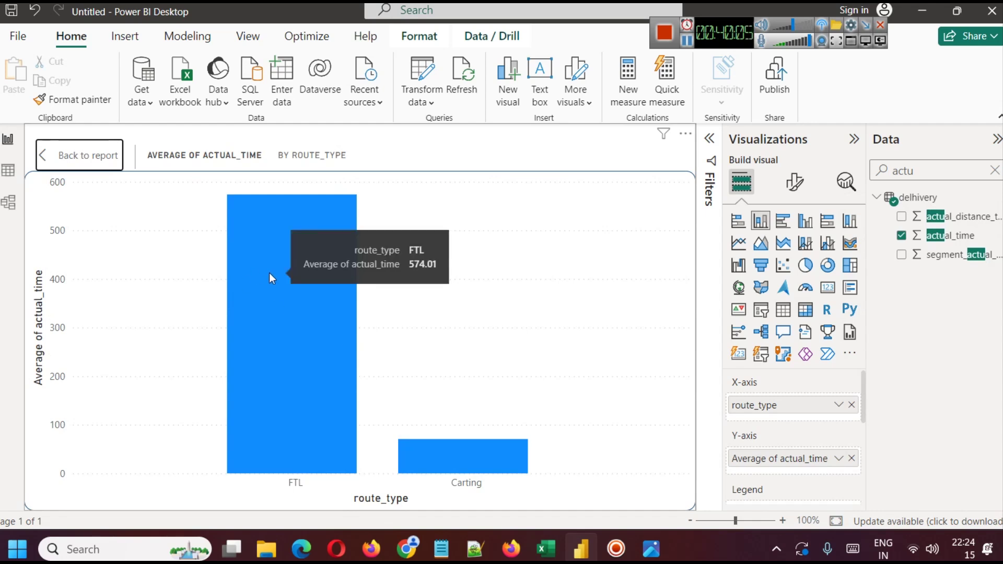
mouse_move(458, 453)
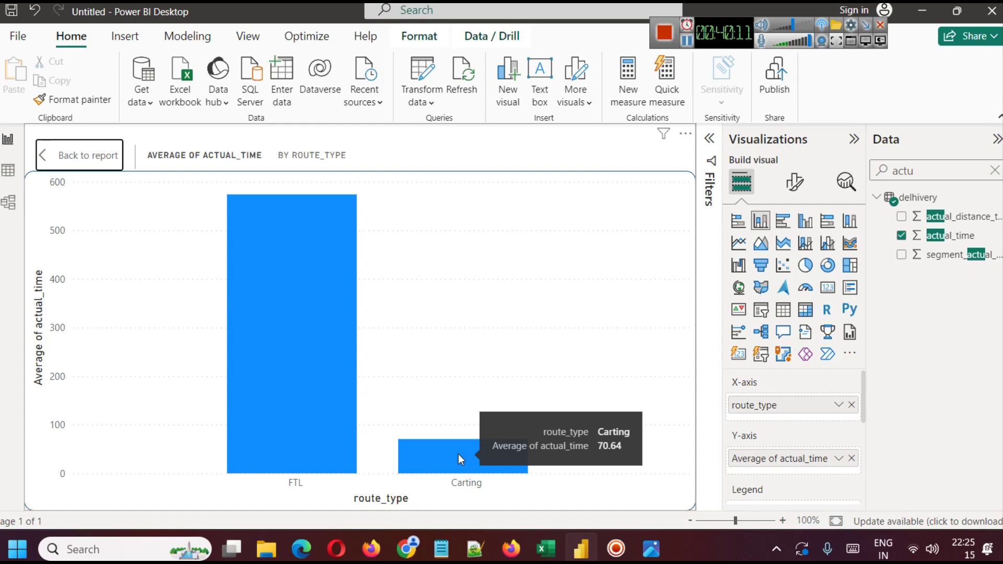
left_click(58, 157)
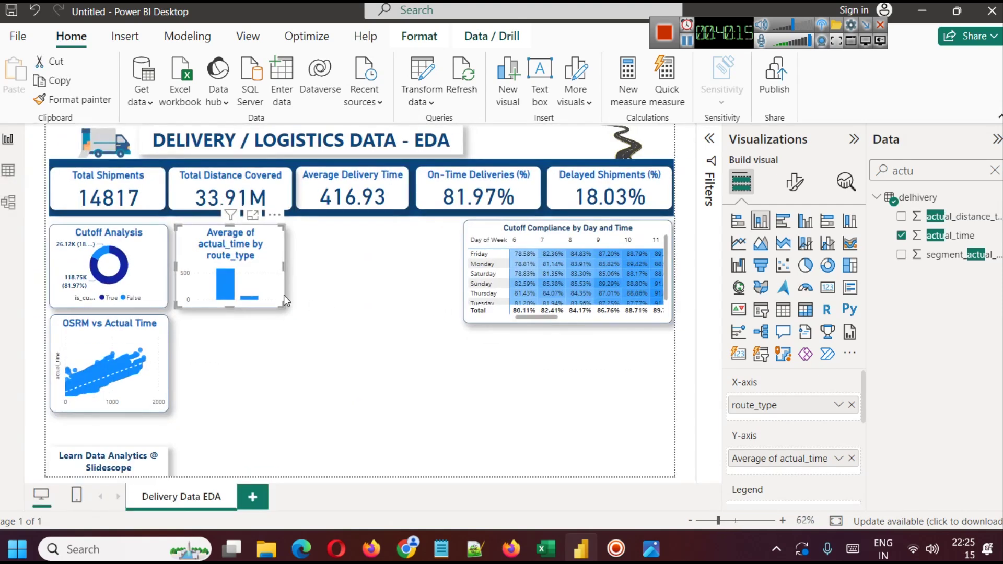
key("ctrl+z")
left_click(63, 156)
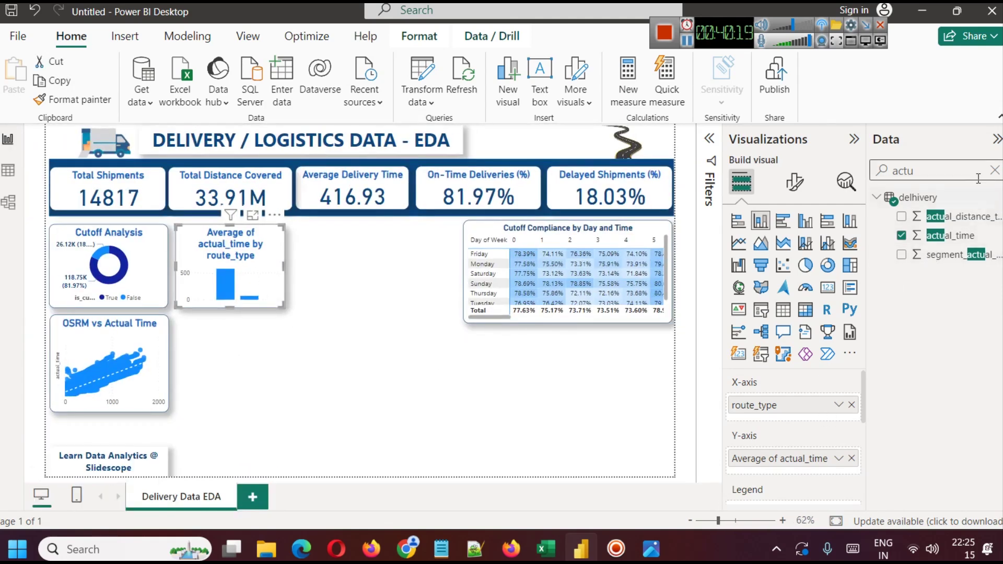
Clear the field search and replace the chart's Y-axis field with the count of trip_uuid.
left_click(993, 170)
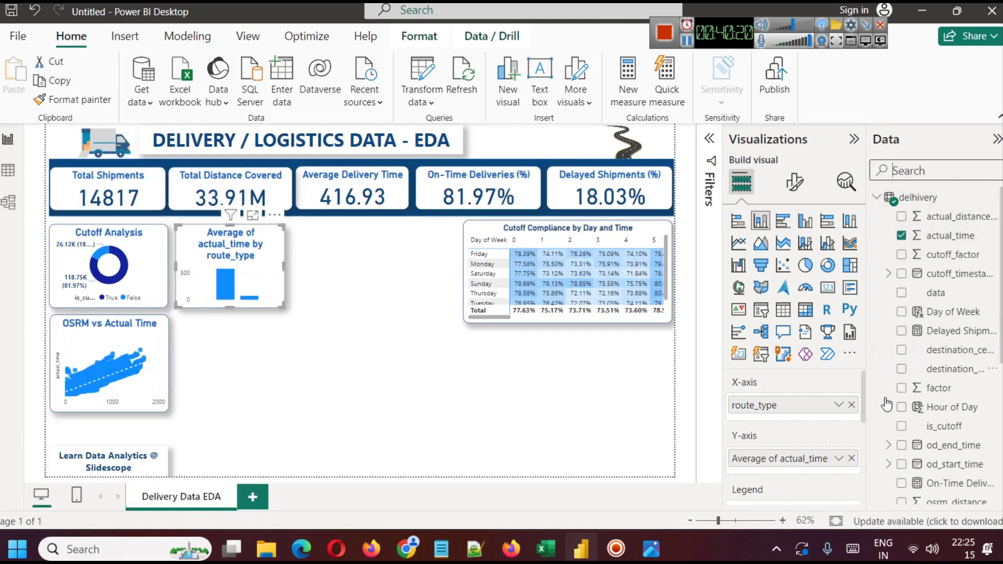
left_click(851, 458)
scroll(956, 486, "down", 5)
left_click_drag(956, 496, 794, 459)
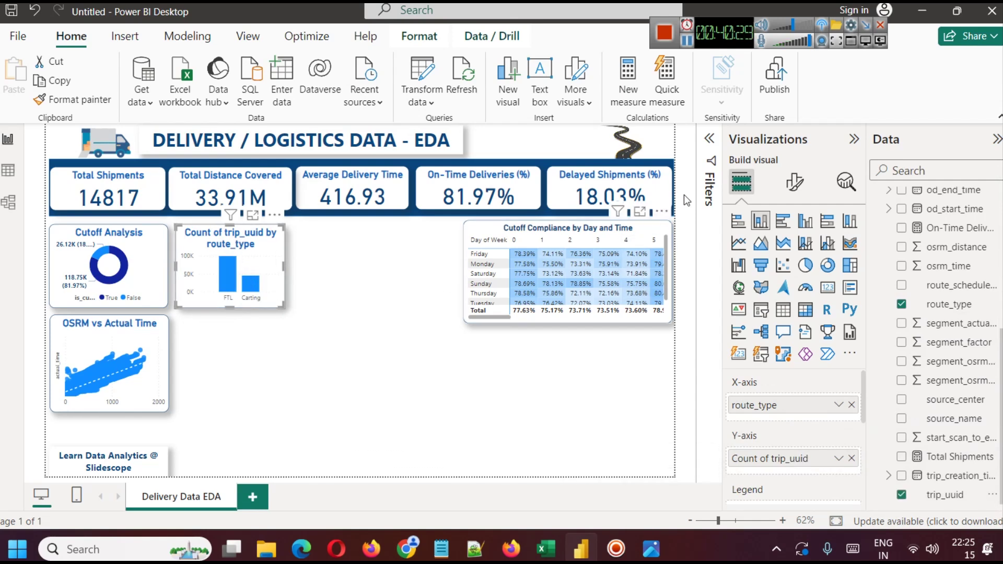
Title the column chart Route Type and turn on its data labels.
left_click(794, 182)
left_click(792, 253)
left_click(766, 322)
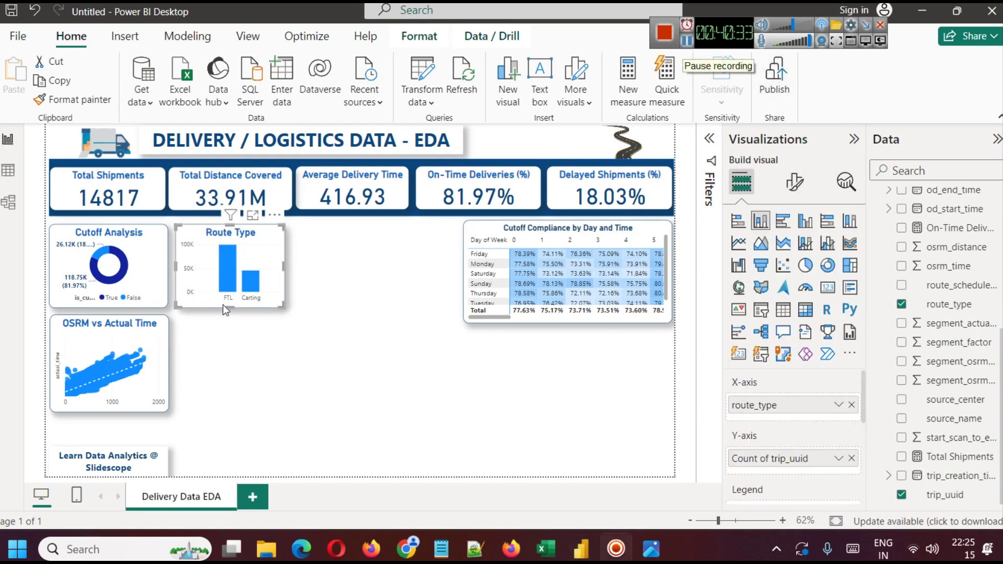
left_click(794, 181)
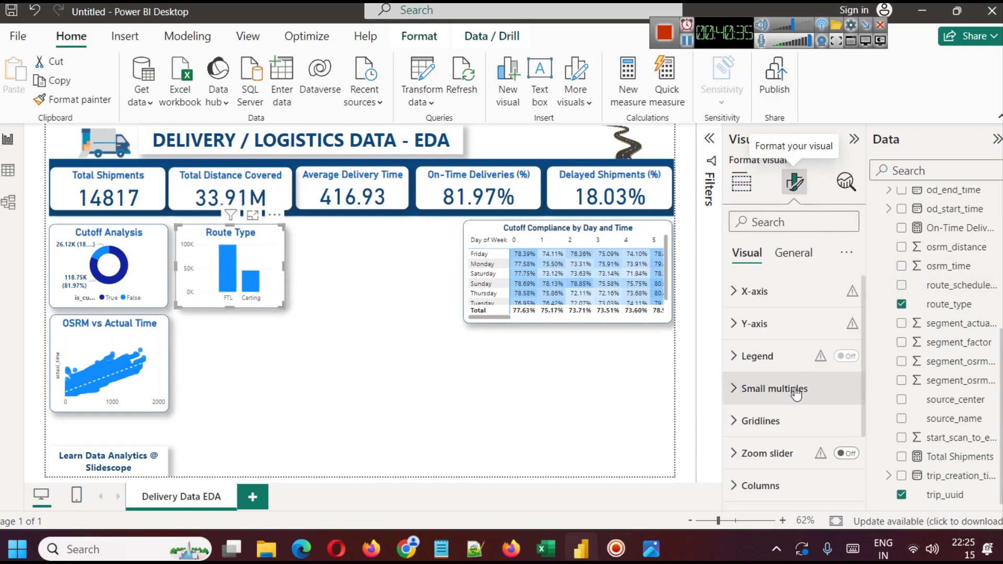
scroll(788, 375, "down", 2)
left_click(843, 424)
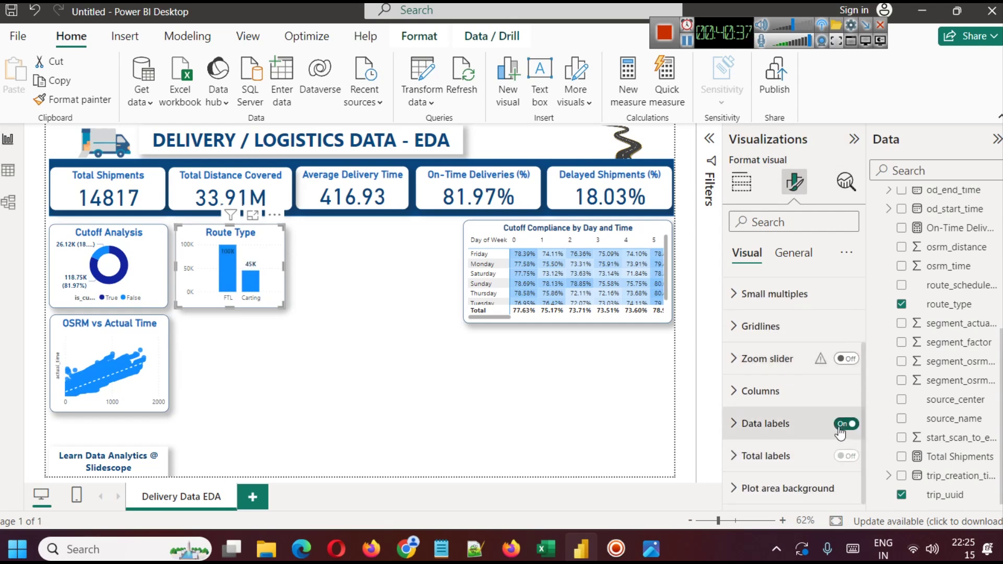
Try white as the color of the Route Type chart's data label values and undo it.
left_click(757, 430)
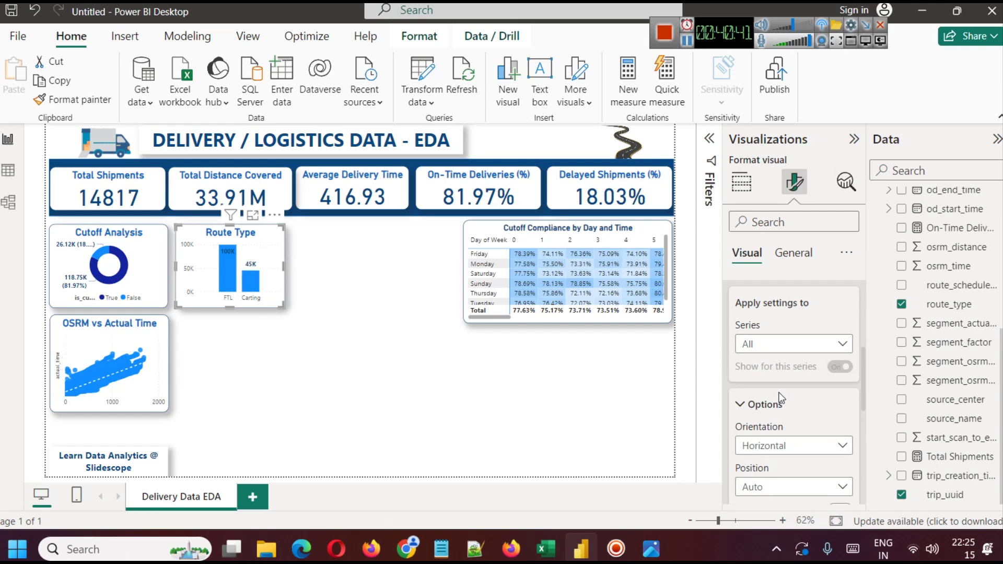
scroll(778, 413, "down", 5)
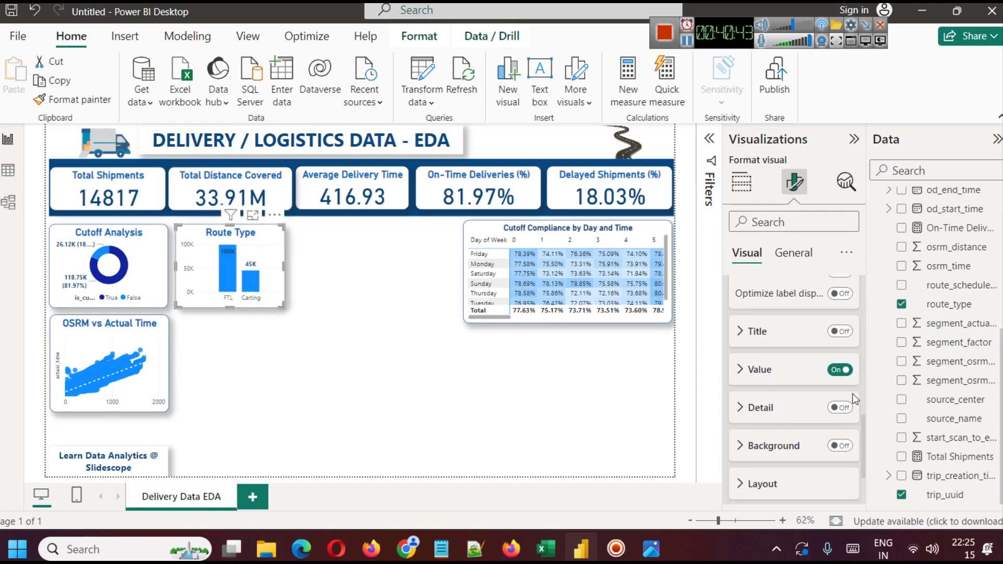
left_click(761, 371)
scroll(776, 379, "down", 2)
left_click(767, 371)
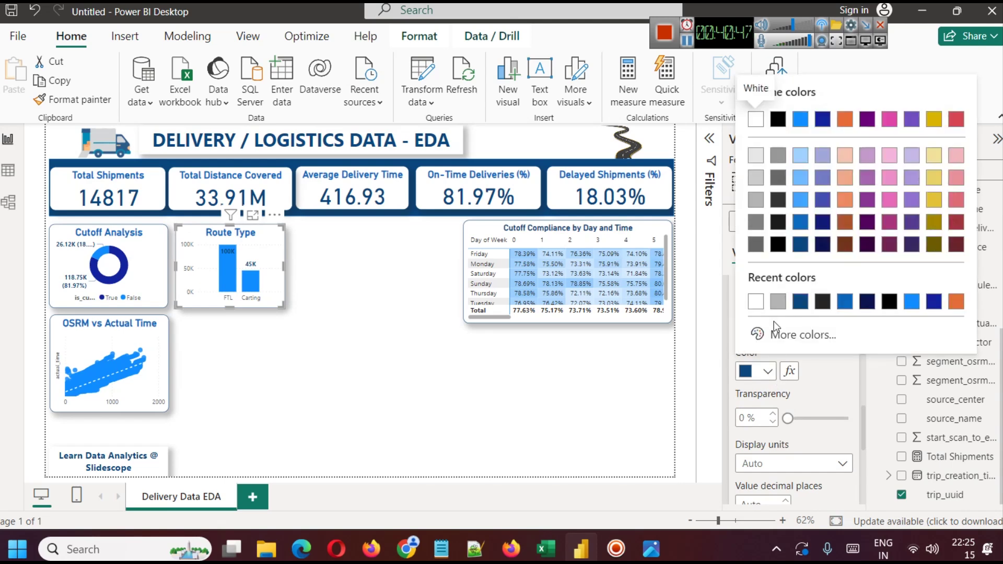
left_click(761, 308)
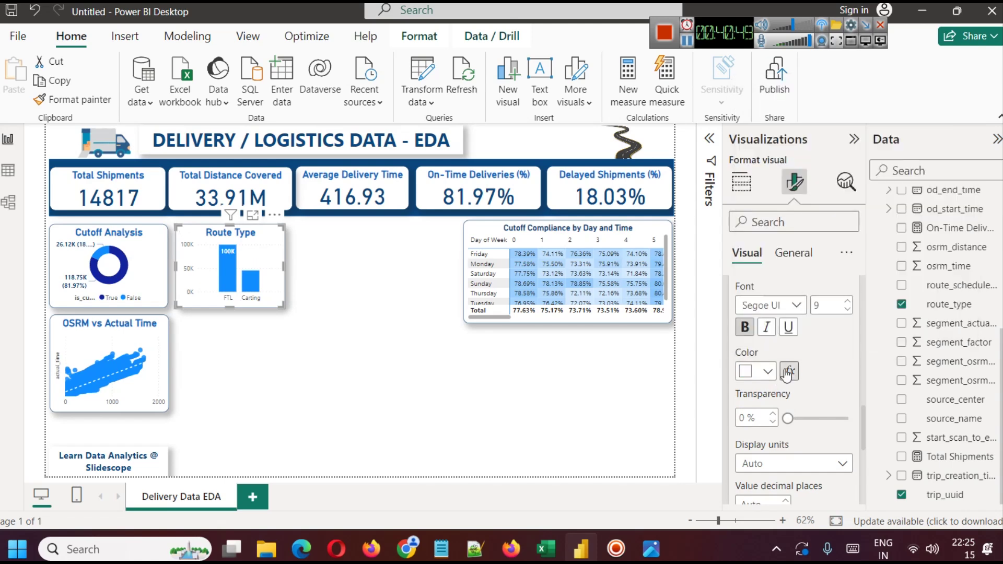
scroll(791, 364, "up", 2)
scroll(792, 364, "up", 4)
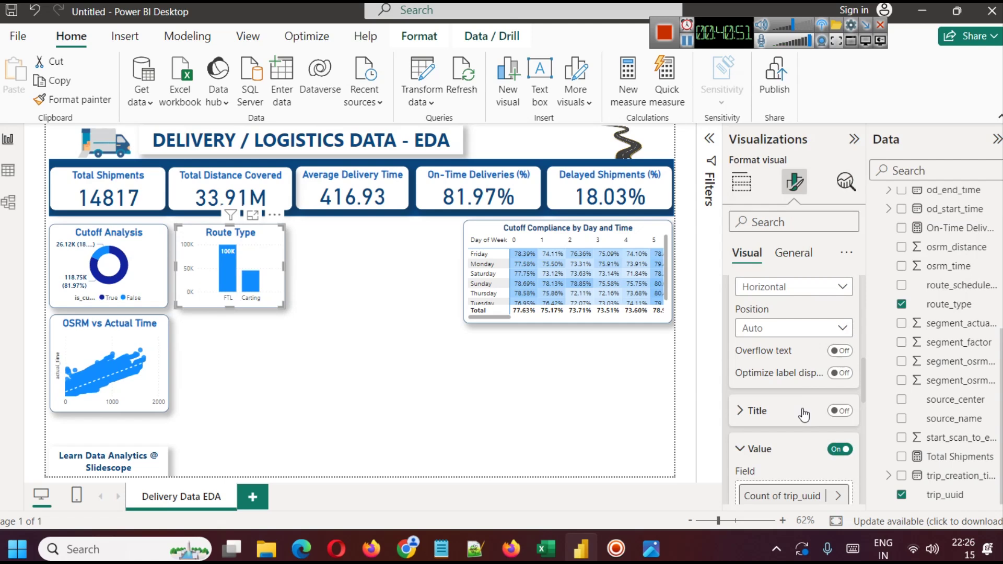
scroll(804, 414, "up", 2)
scroll(804, 414, "up", 4)
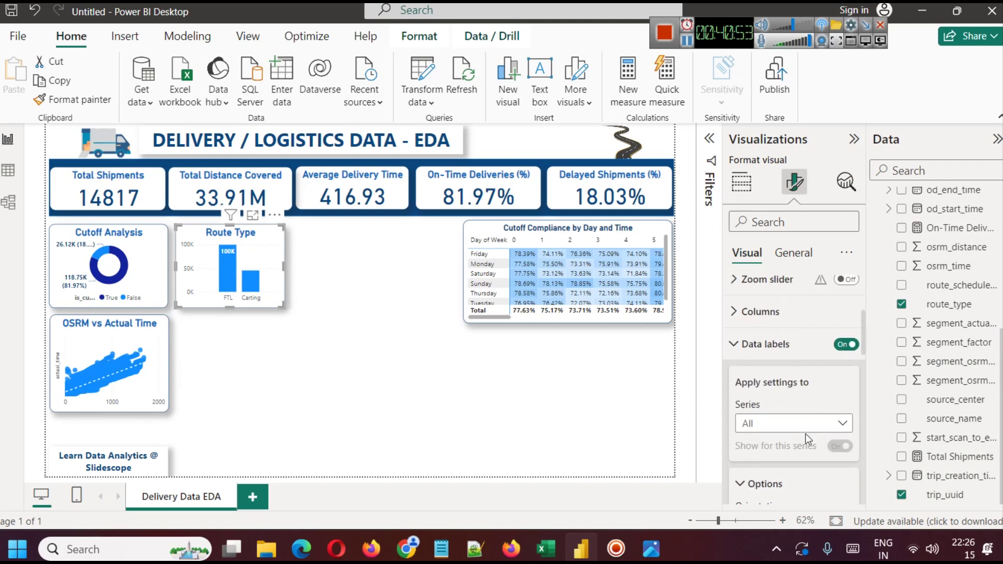
scroll(805, 434, "up", 2)
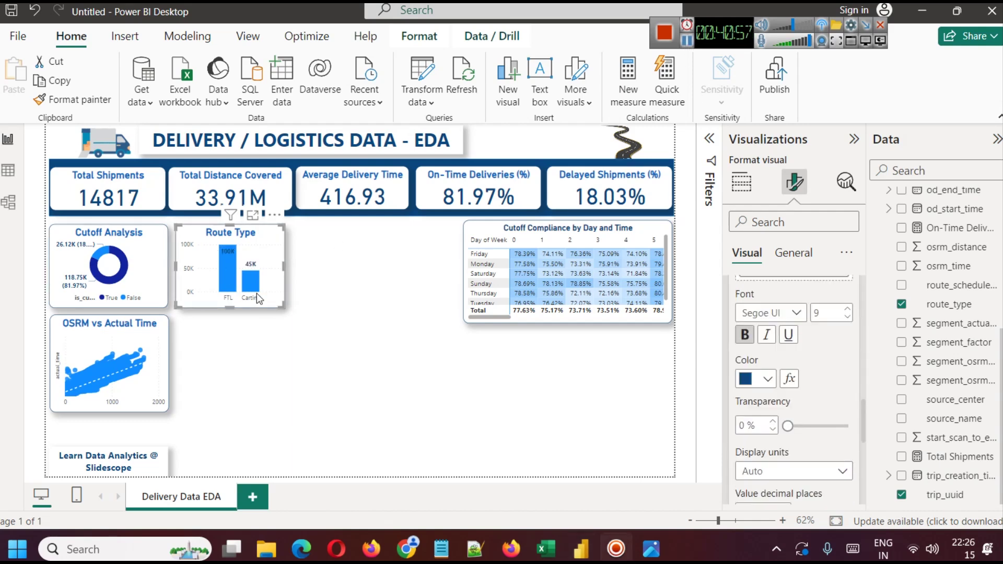
left_click(328, 350)
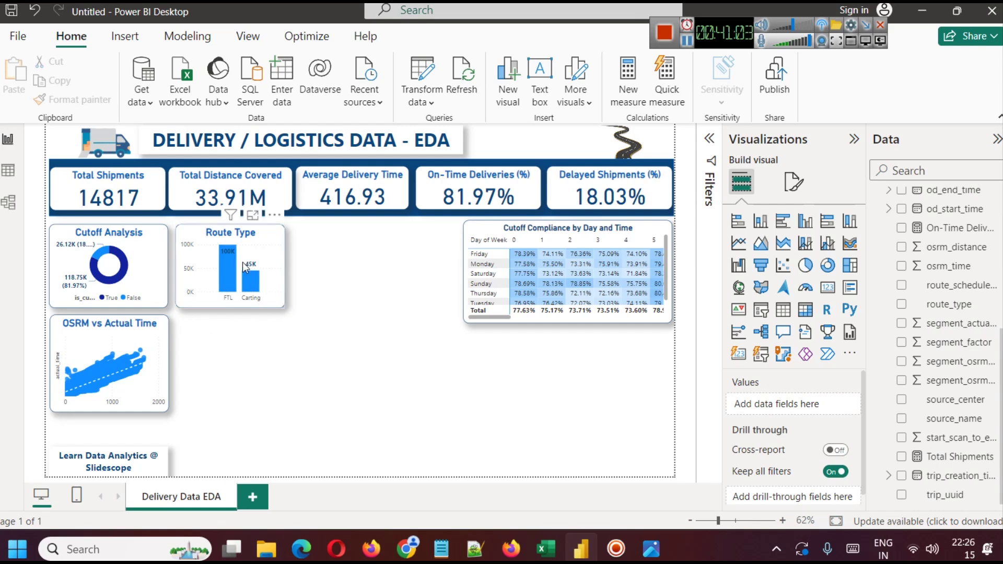
left_click(687, 50)
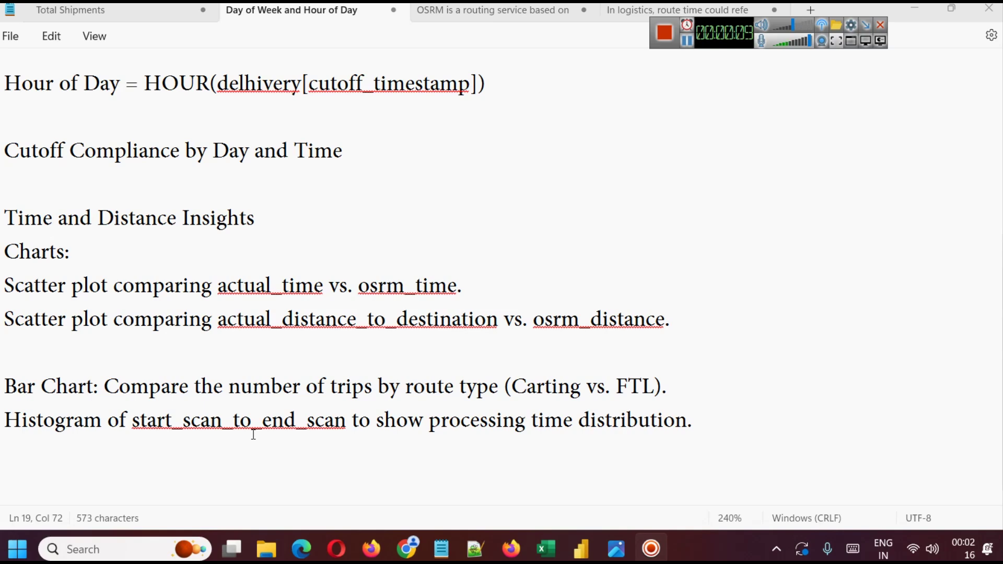
Switch from Notepad to Power BI and add a new blank page to the report.
left_click(580, 551)
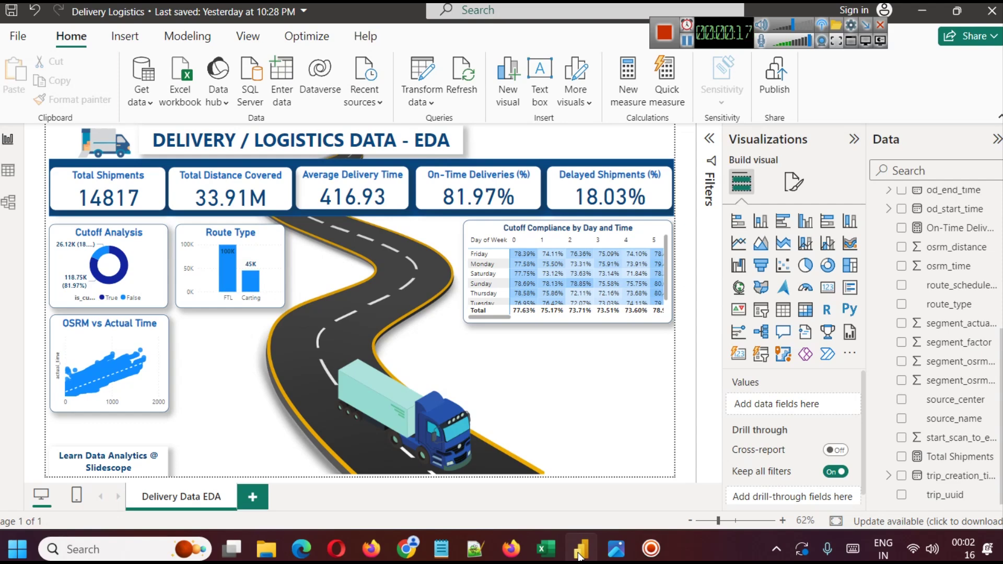
left_click(252, 497)
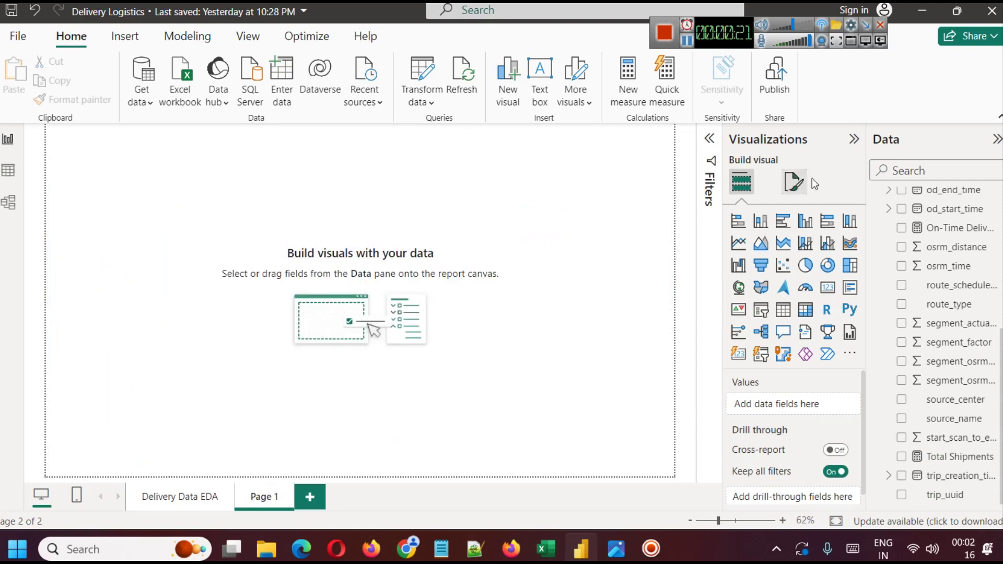
Search the fields for "start" and place an empty stacked column chart in the upper part of the new page.
left_click(900, 171)
type("start")
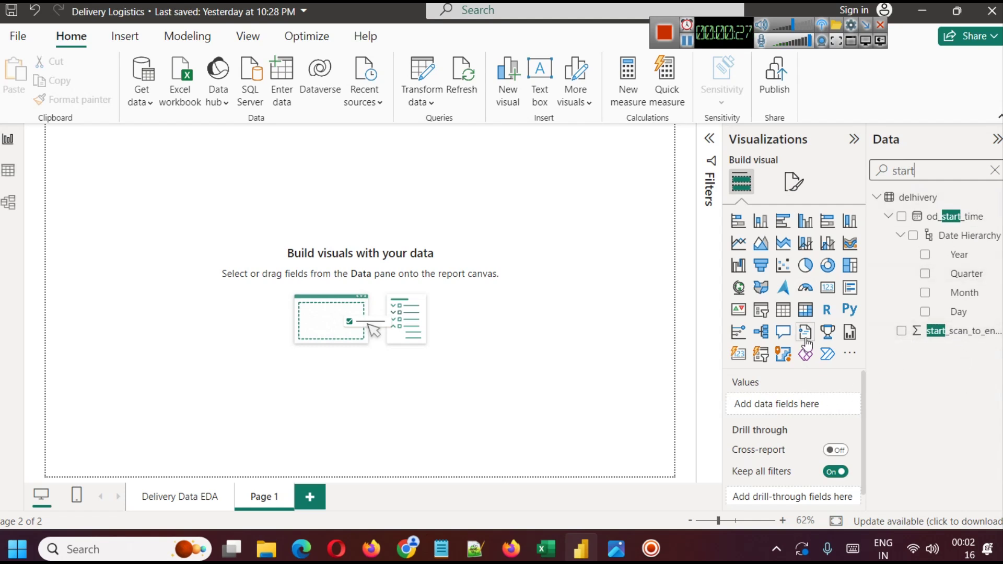
left_click(760, 220)
left_click_drag(76, 219, 249, 259)
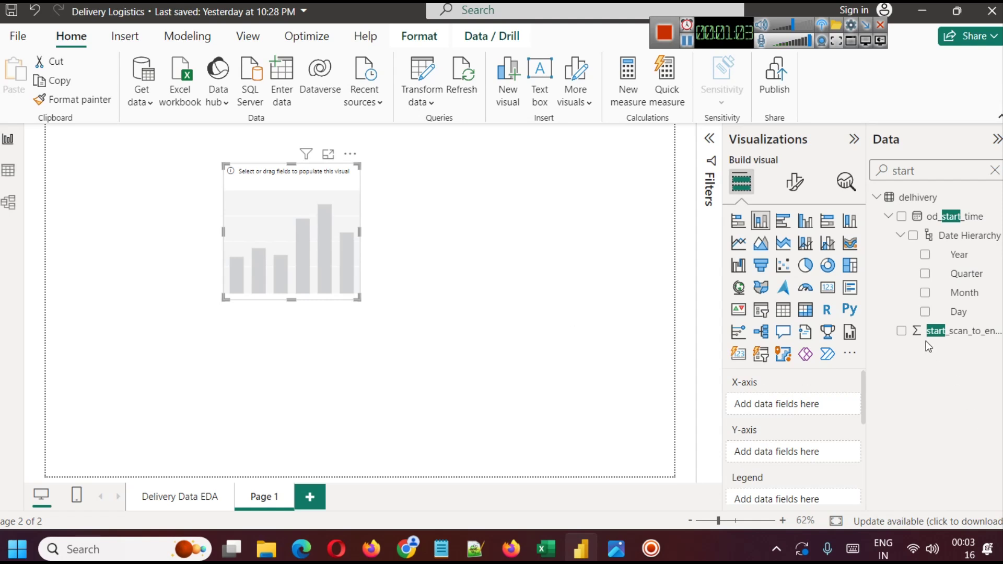
Plot the distinct count of trip_uuid against start_scan_to_end_scan in the empty column chart and widen the chart.
left_click_drag(938, 334, 779, 405)
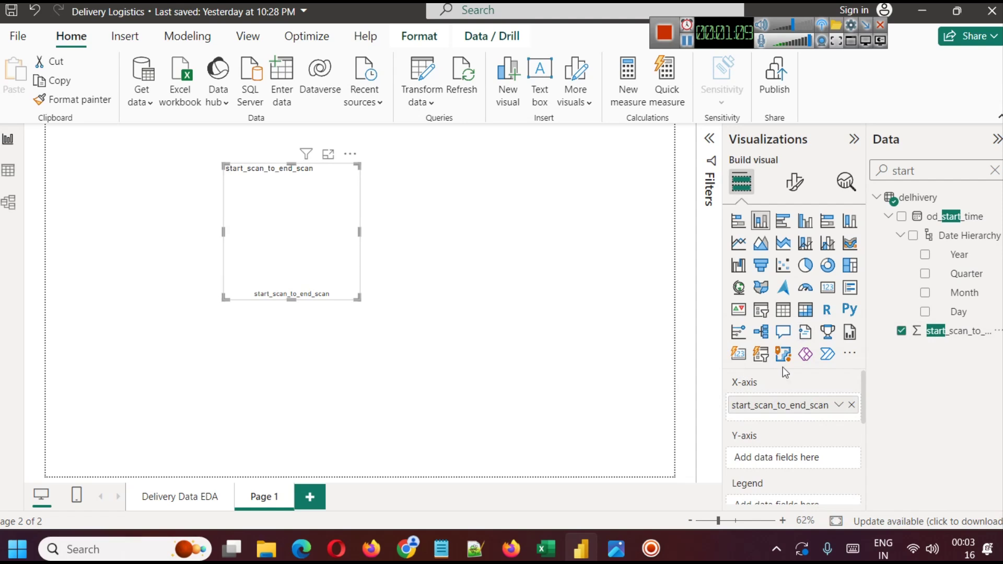
left_click(994, 171)
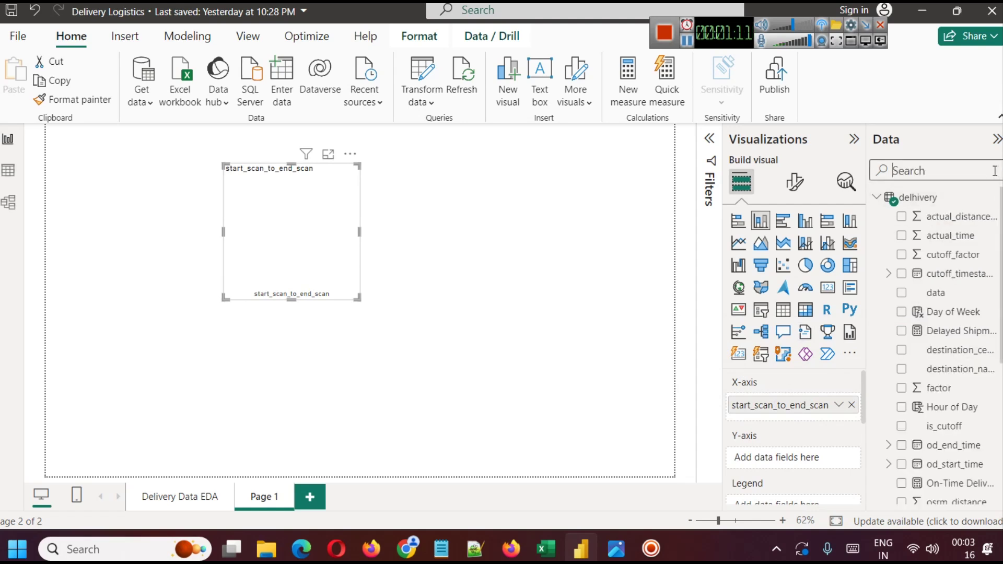
type("uui")
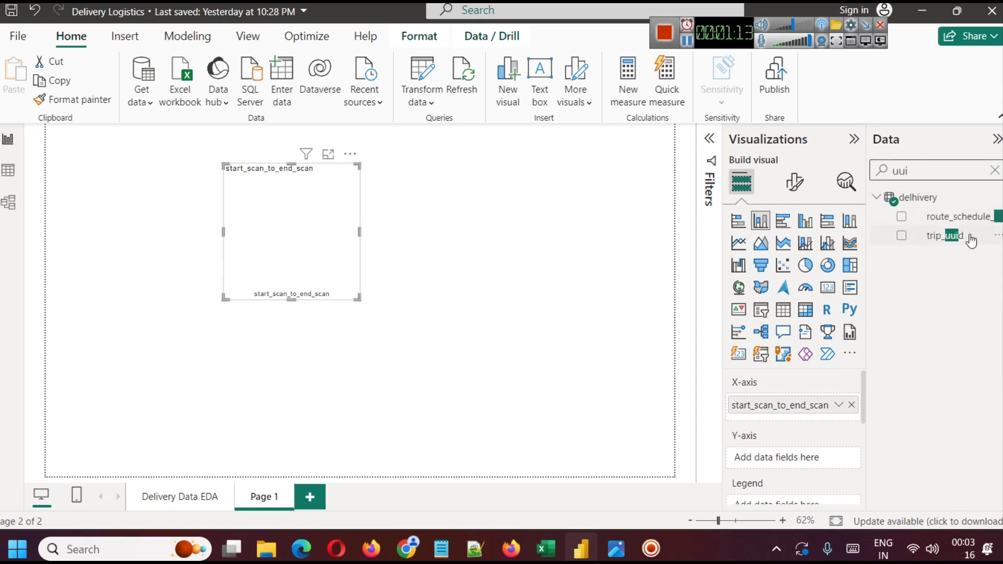
mouse_move(956, 240)
left_mouse_down()
mouse_move(816, 464)
mouse_move(790, 464)
left_mouse_up()
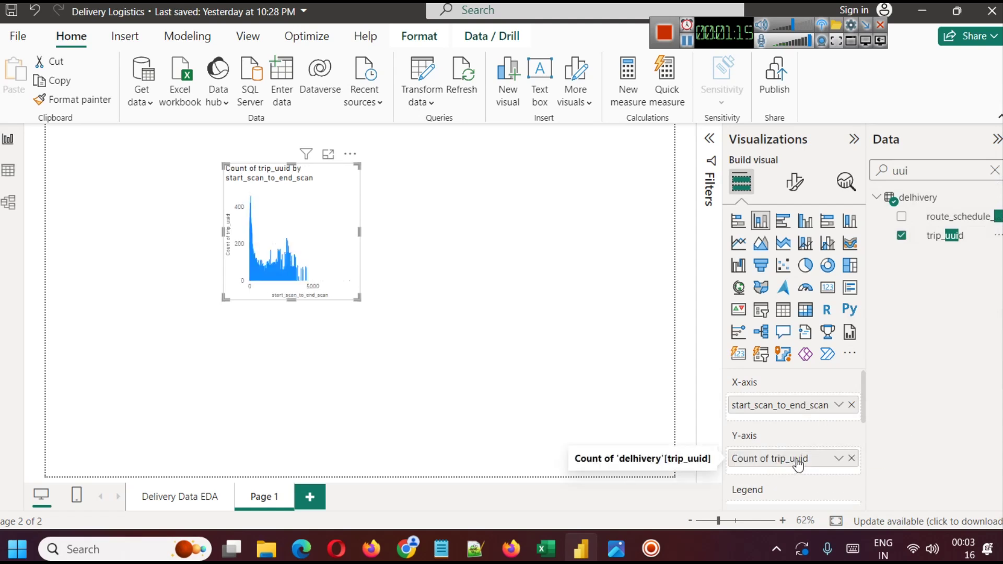
left_click(834, 465)
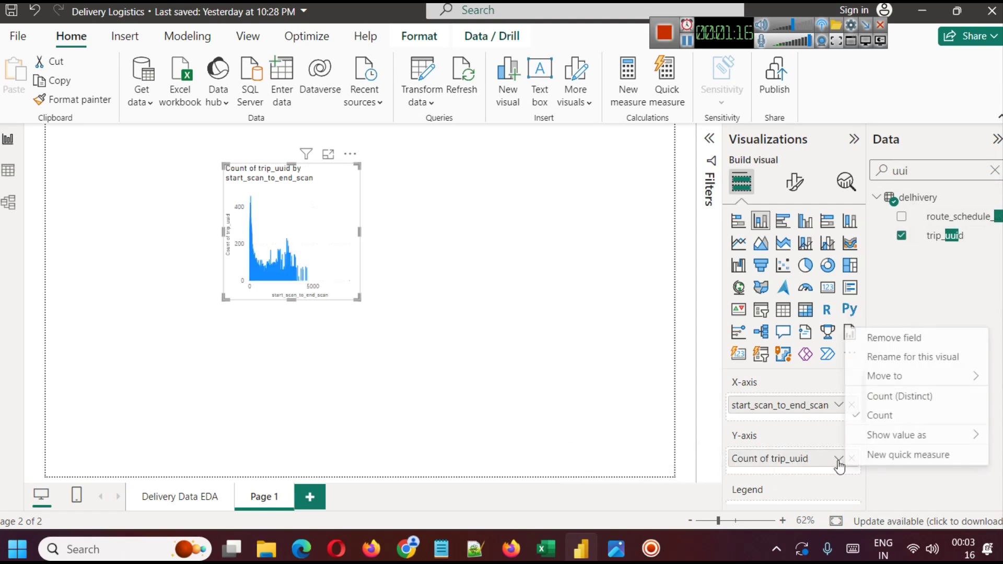
left_click(906, 395)
left_click_drag(359, 232, 583, 235)
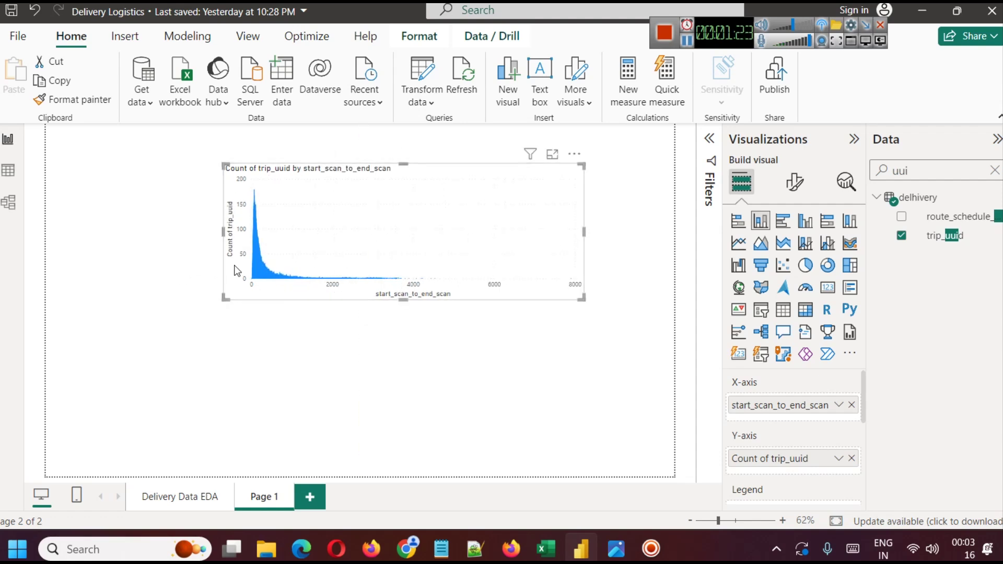
Examine the distribution of trip counts over start_scan_to_end_scan in focus mode and return to the report.
left_click(553, 155)
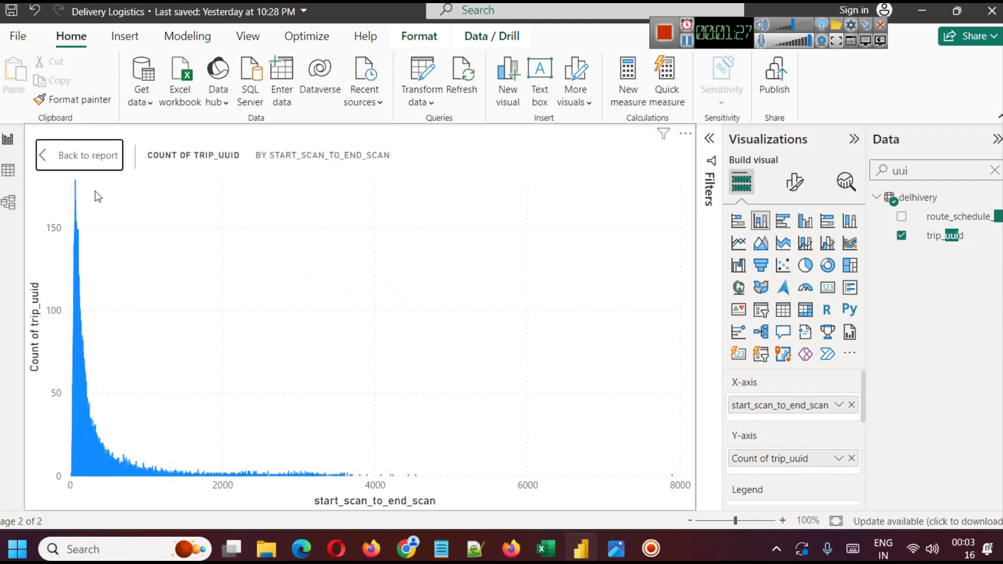
mouse_move(76, 186)
mouse_move(75, 478)
left_click(43, 154)
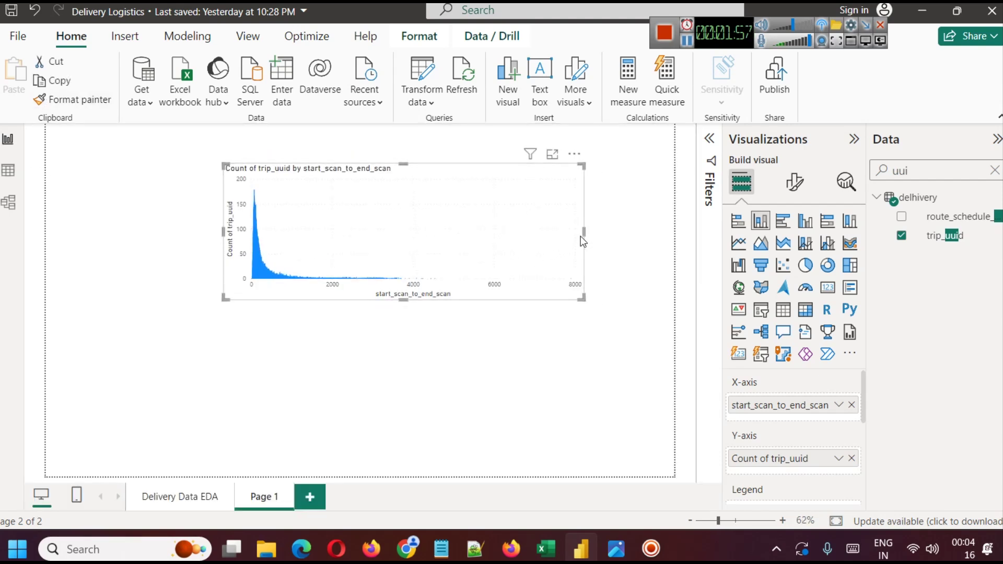
Delete the unbinned start_scan_to_end_scan column chart from the page.
left_click_drag(585, 232, 426, 232)
left_click(494, 287)
left_click(324, 232)
key("Delete")
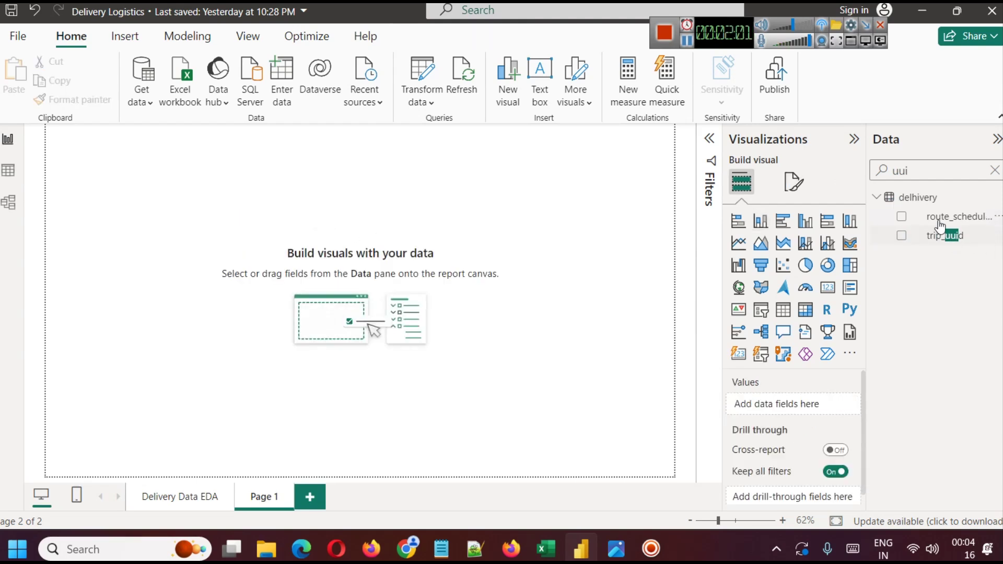
Search the fields for "start" and open a new group for the start_scan_to_end_scan field.
left_click(993, 171)
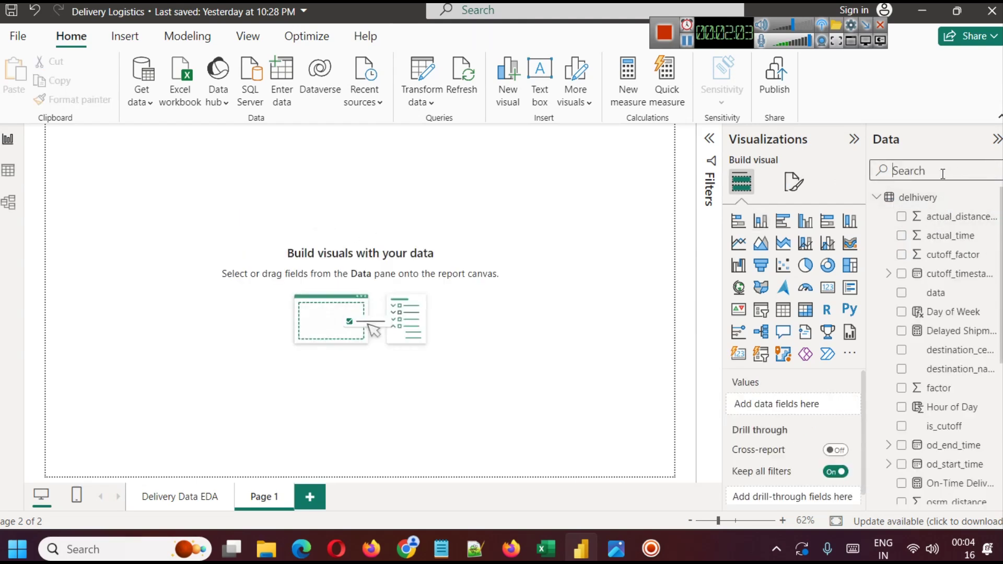
type("start")
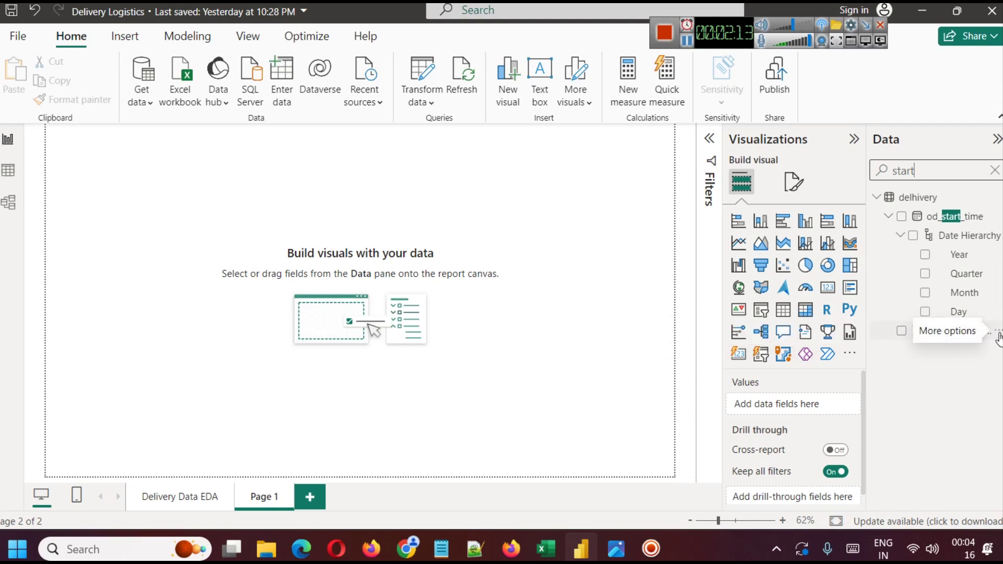
left_click(997, 332)
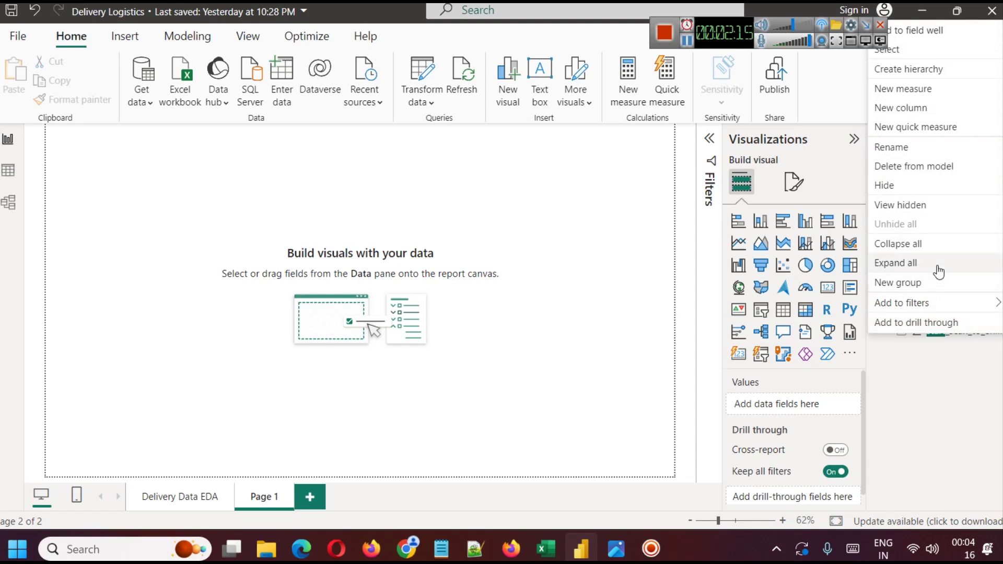
left_click(917, 287)
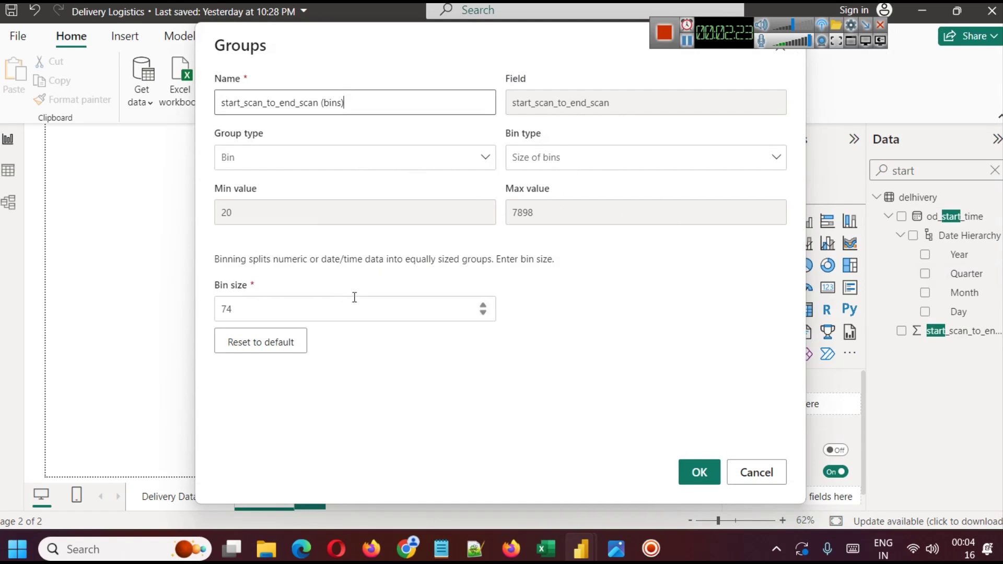
Create the start_scan_to_end_scan (bins) group using Number of bins as bin type and a bin count of 20.
left_click(553, 159)
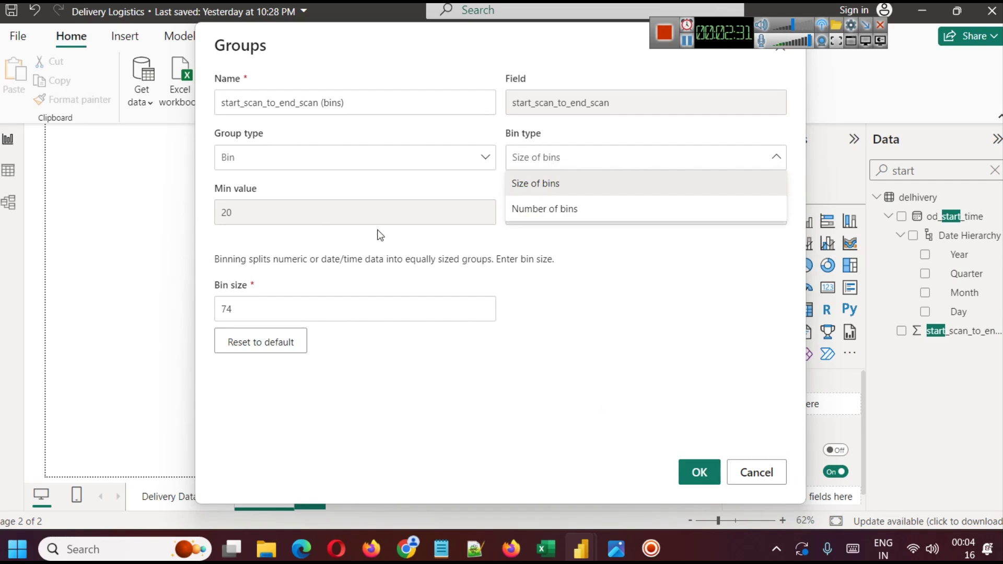
left_click(616, 270)
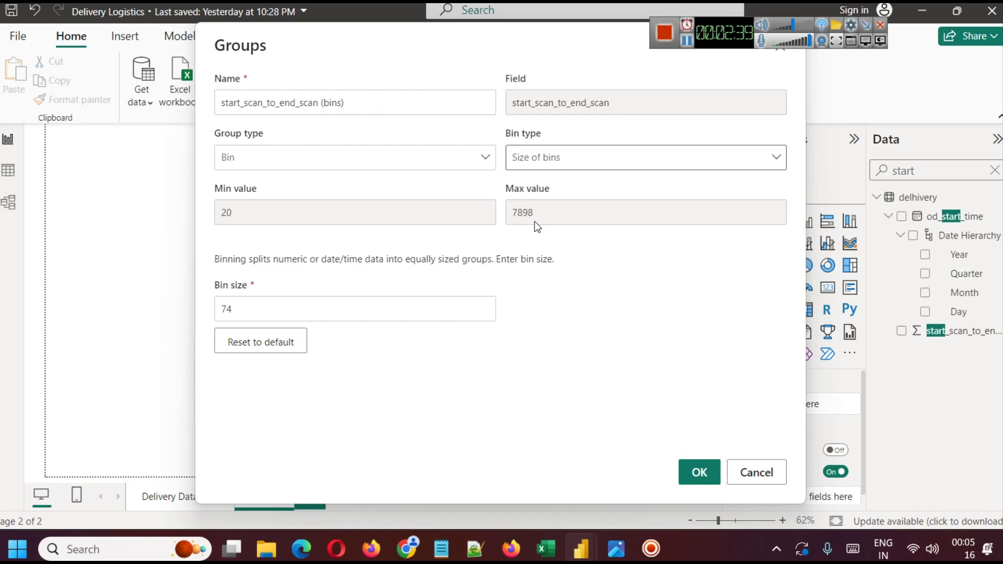
left_click(559, 158)
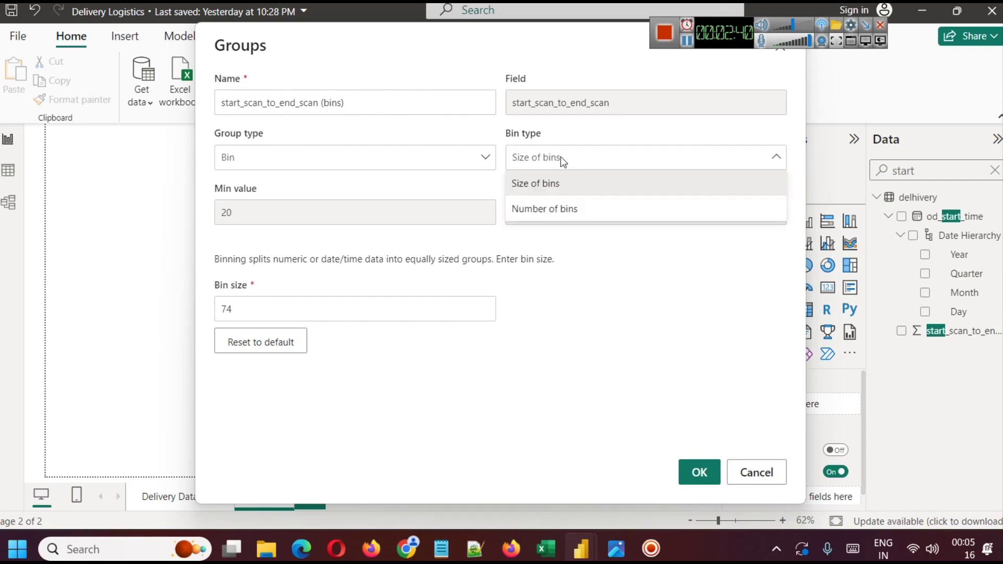
left_click(558, 210)
double_click(257, 313)
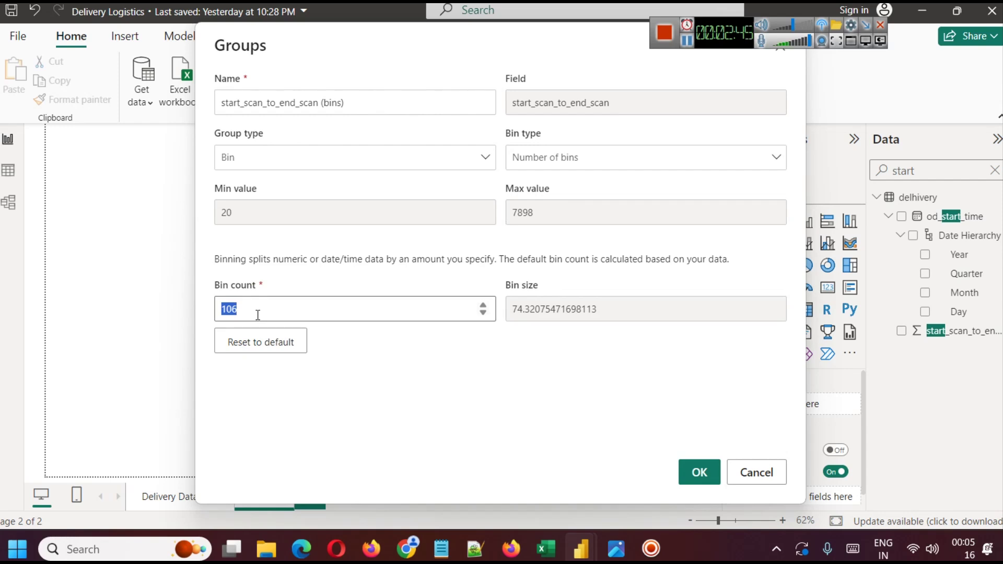
type("20")
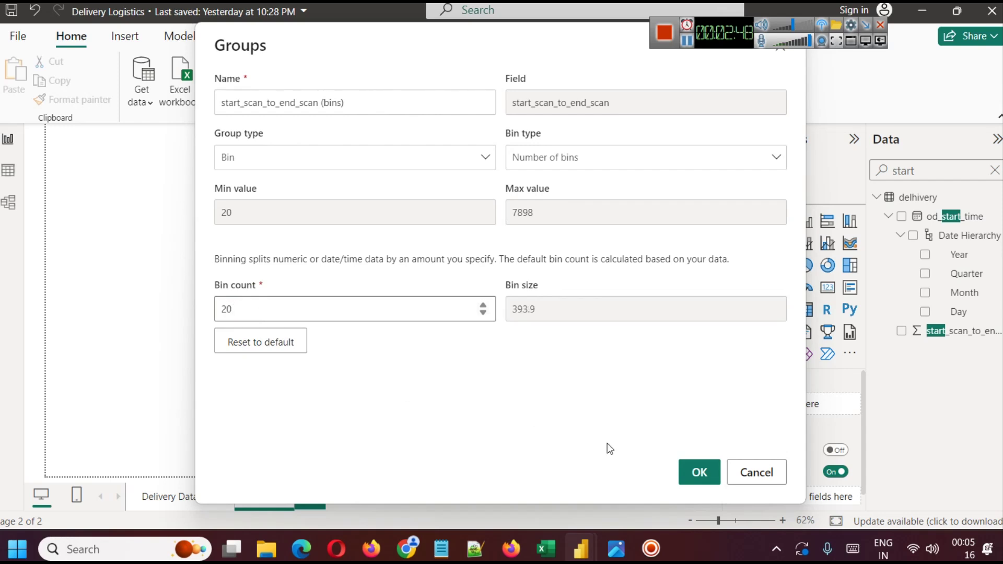
left_click(703, 472)
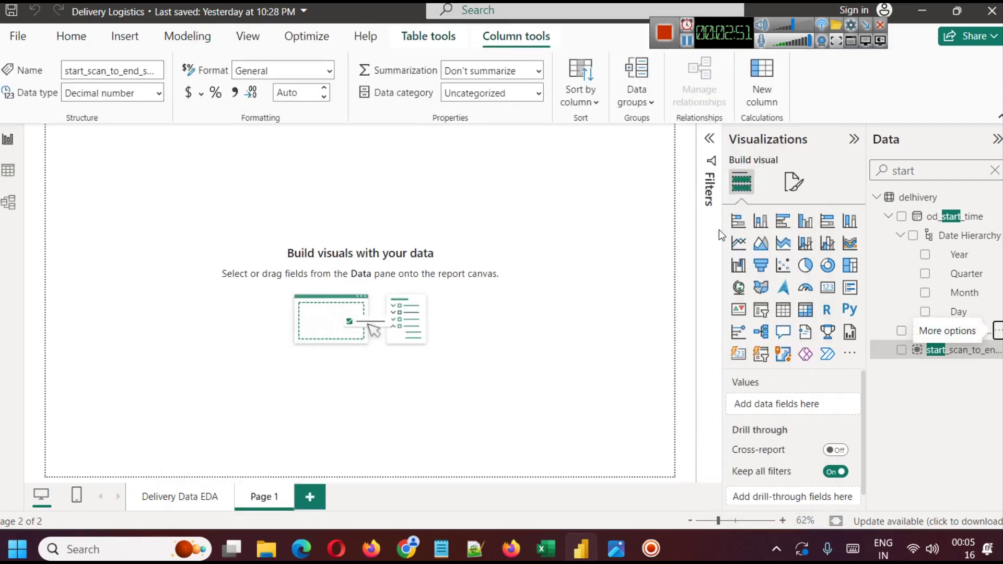
Add a stacked column chart mid-page with start_scan_to_end_scan (bins) on the X-axis and the count of trip_uuid on the Y-axis.
left_click(761, 222)
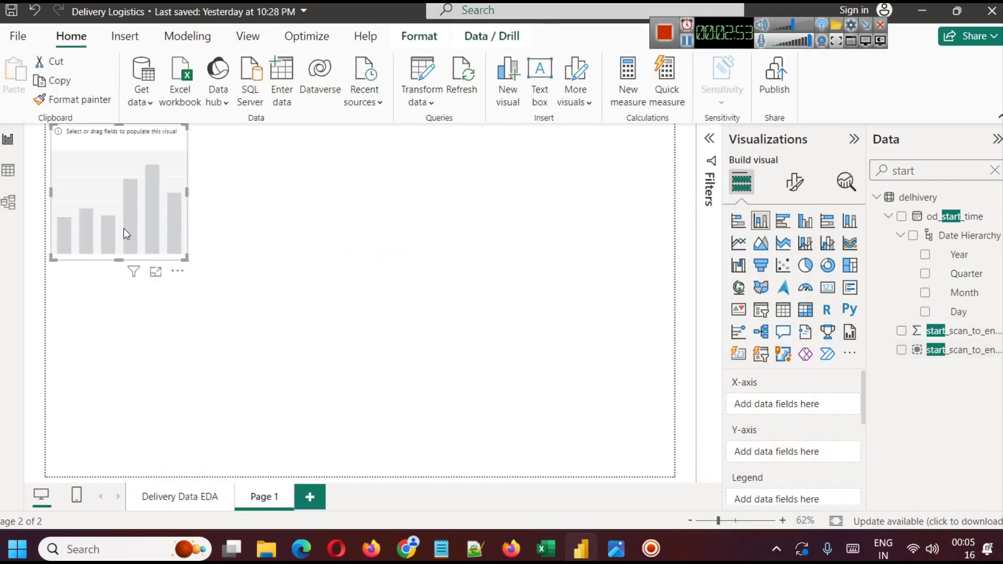
left_click_drag(125, 231, 393, 293)
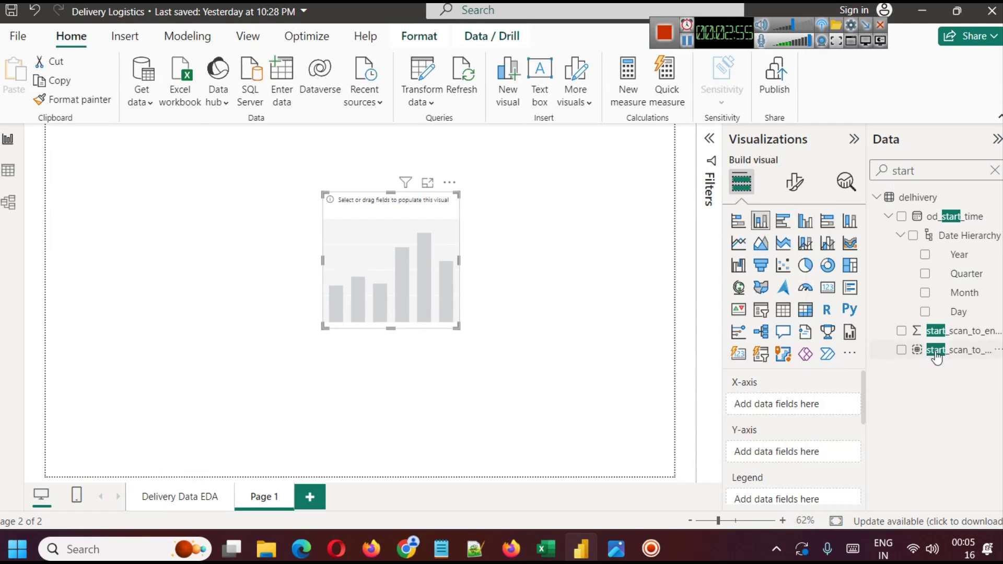
left_click_drag(940, 351, 789, 413)
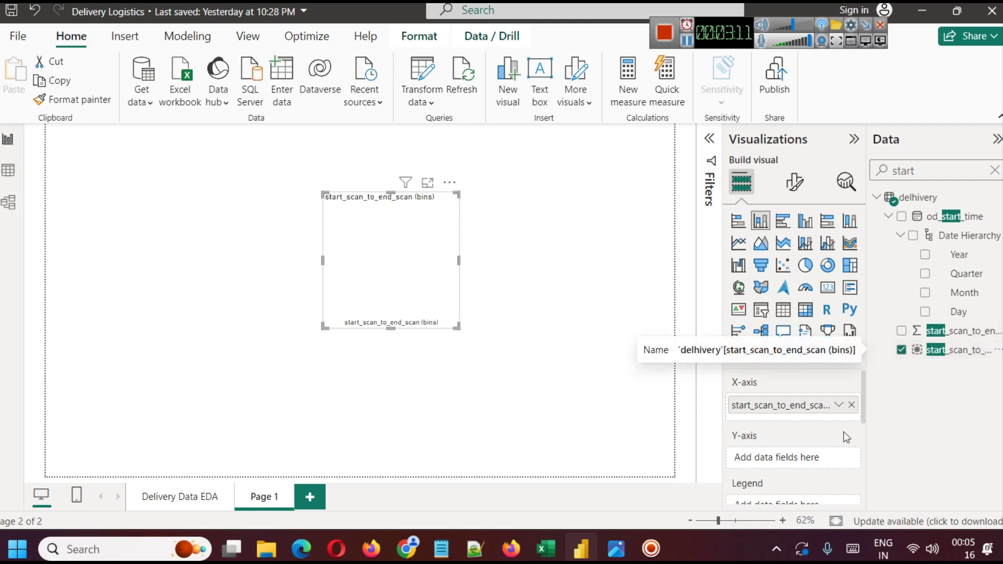
left_click(994, 172)
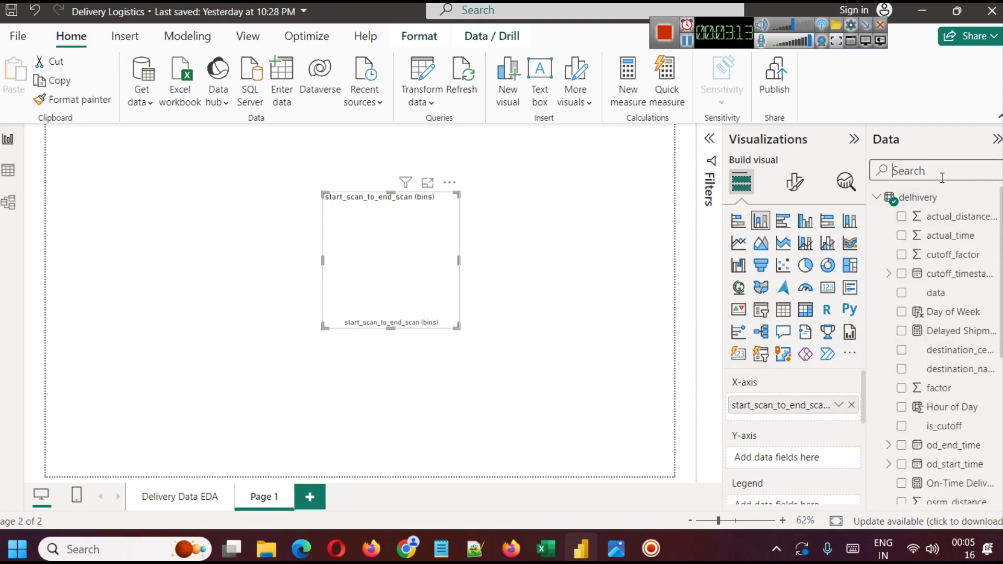
type("uui")
left_click_drag(943, 235, 762, 461)
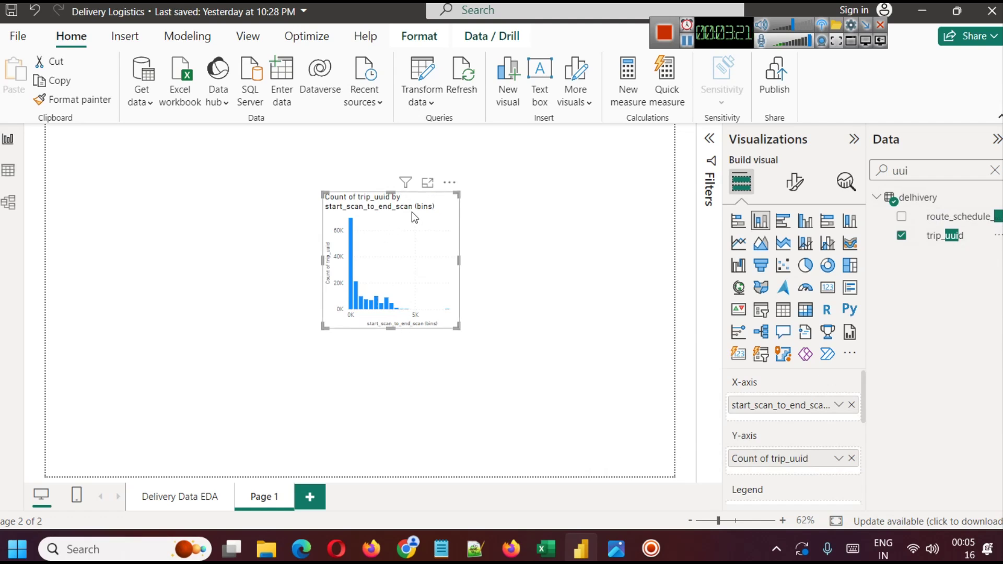
Inspect the first and last bins of the histogram in focus mode and return to the report.
left_click(428, 184)
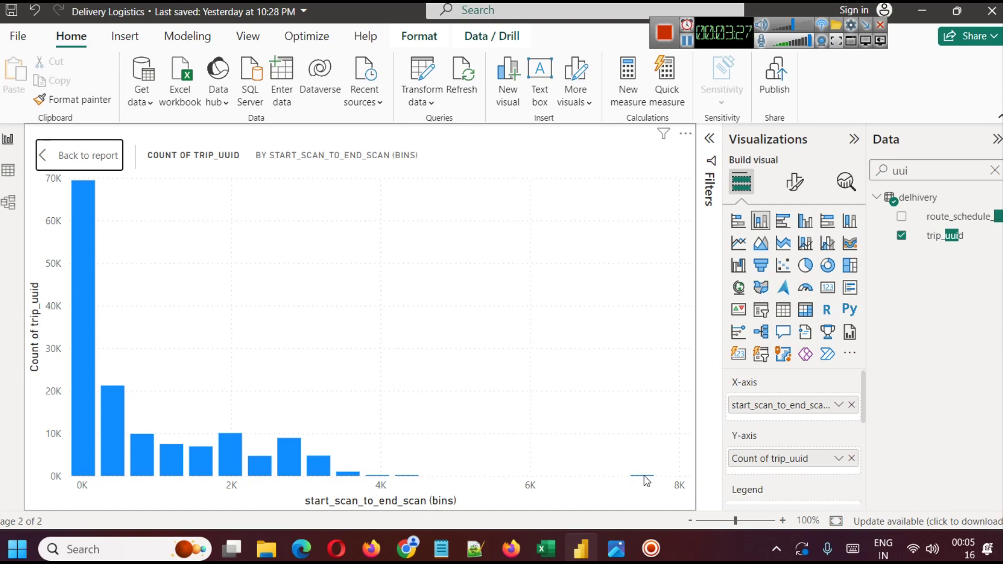
mouse_move(642, 476)
mouse_move(83, 310)
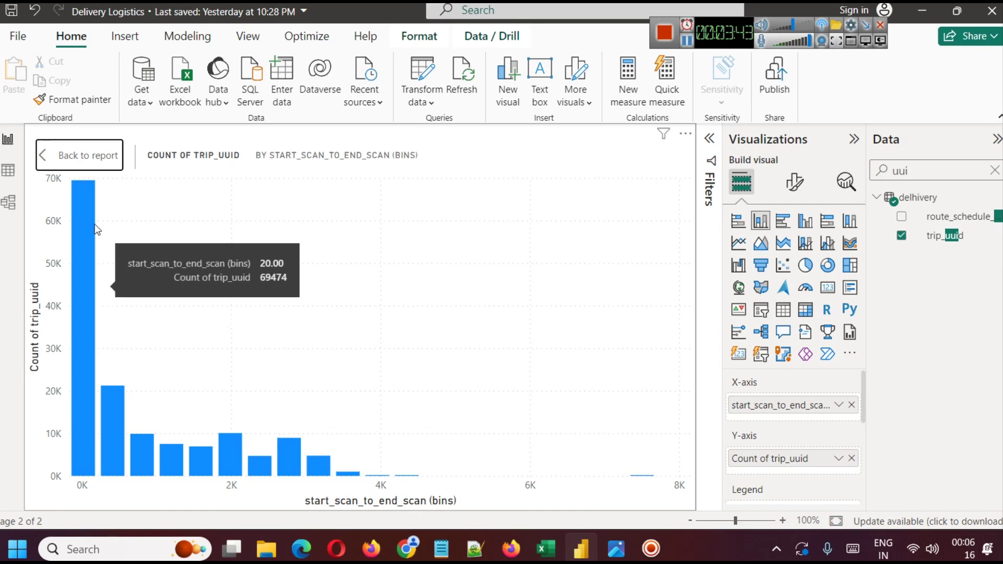
left_click(83, 155)
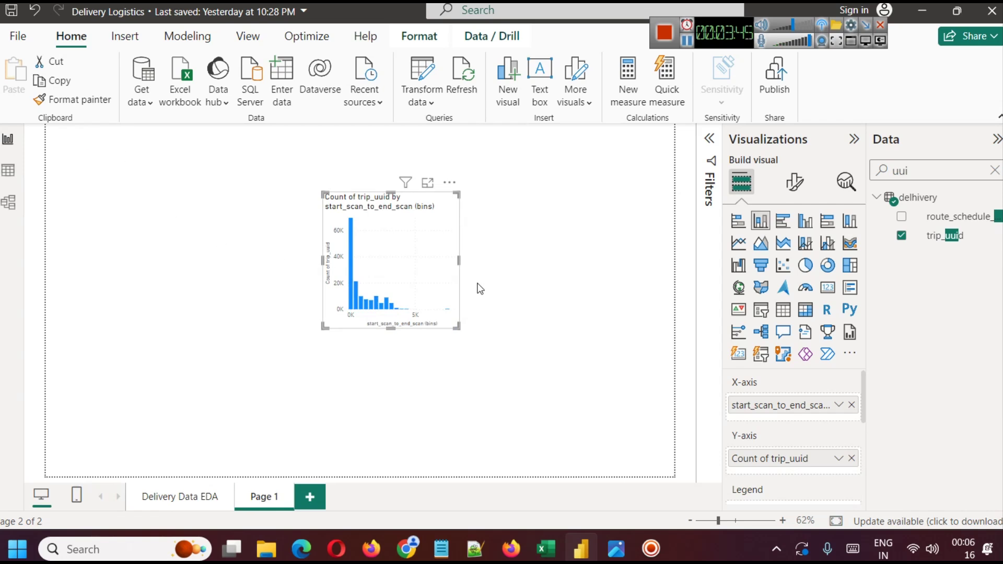
left_click(686, 42)
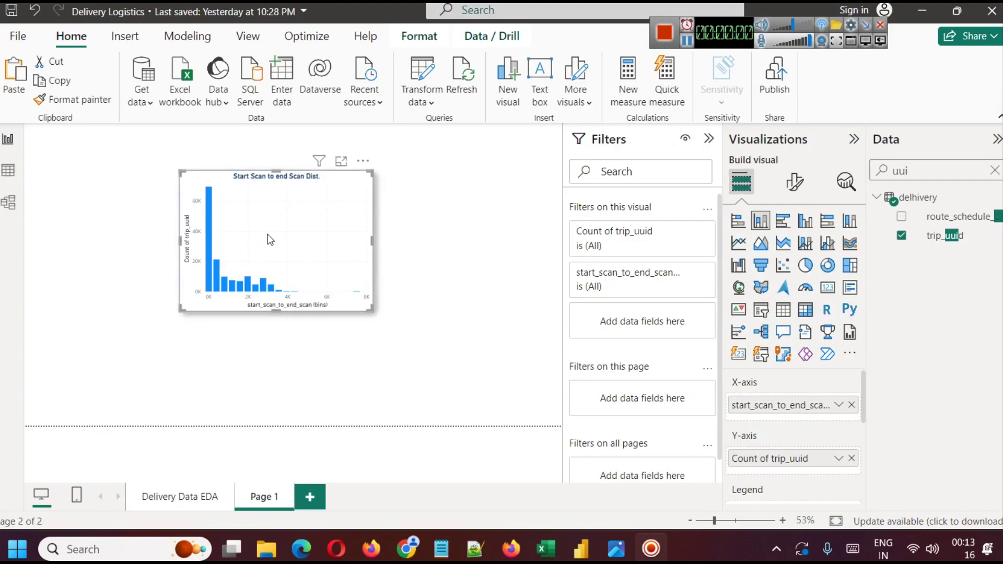
Copy the Start Scan to end Scan Dist. histogram from Page 1 and paste it onto the Delivery Data EDA page.
left_click(323, 218)
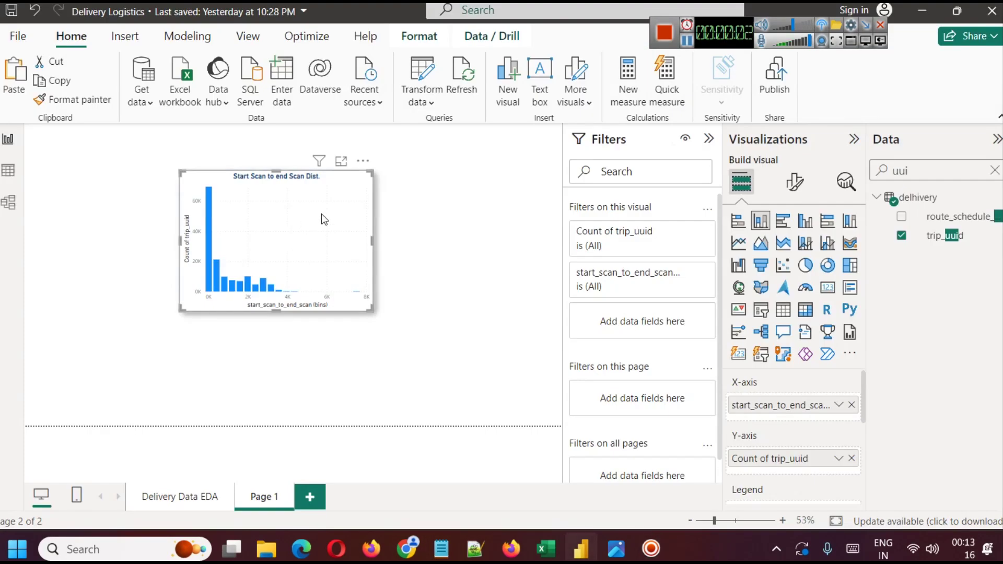
right_click(321, 215)
mouse_move(351, 299)
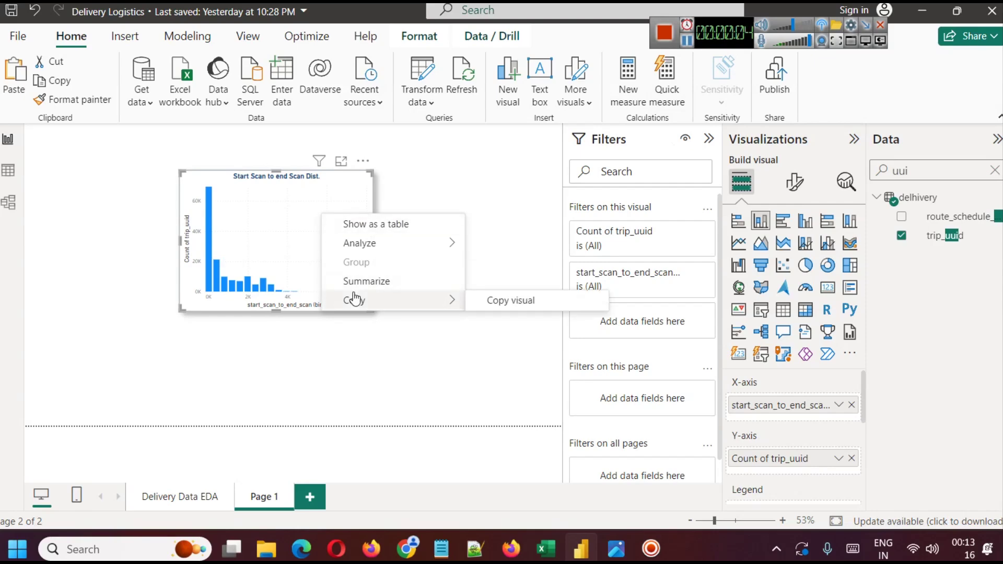
left_click(516, 302)
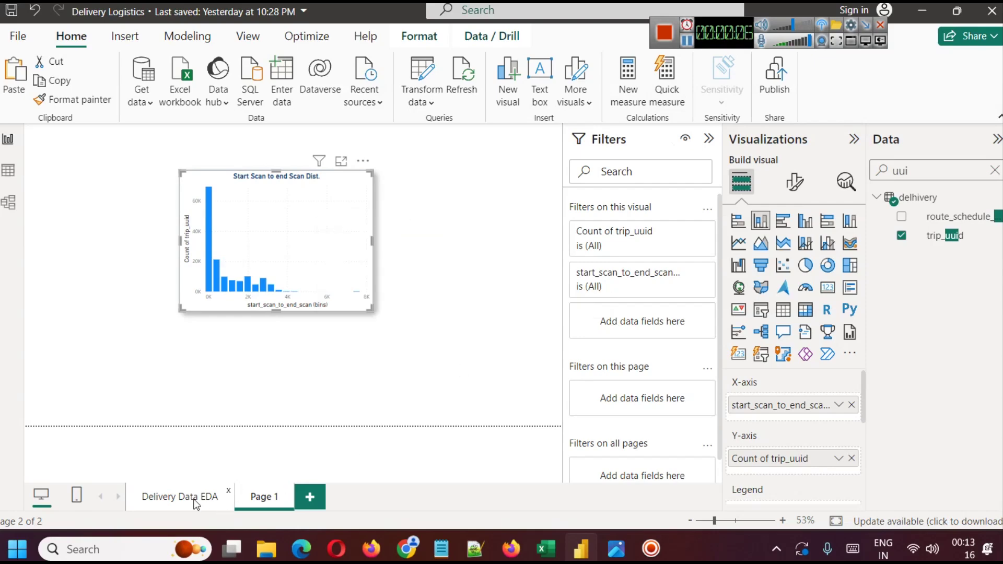
left_click(212, 490)
key("ctrl+v")
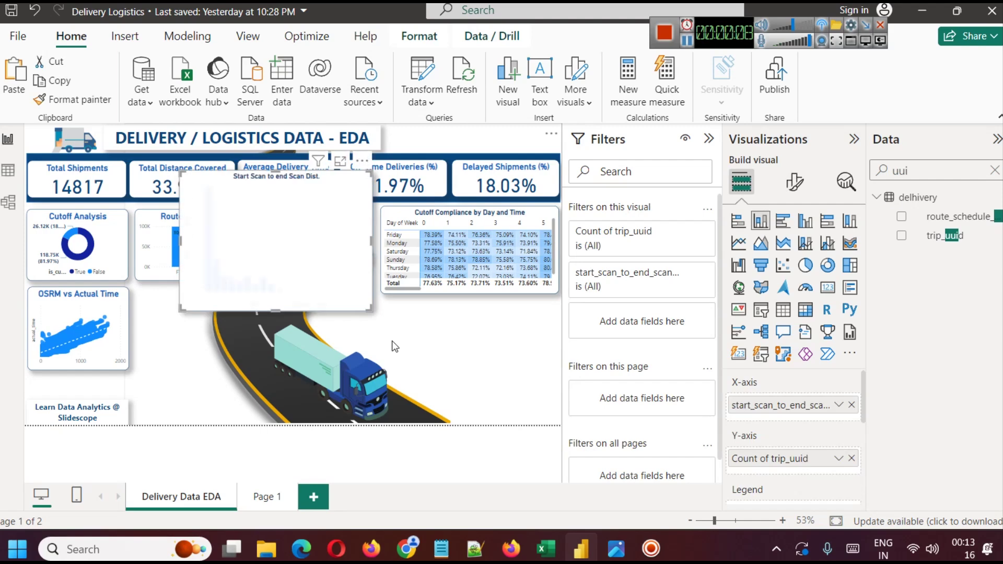
Move the pasted histogram beneath the Cutoff Compliance matrix and shrink it to a small tile aligned with the matrix's right edge.
left_click_drag(280, 252, 467, 366)
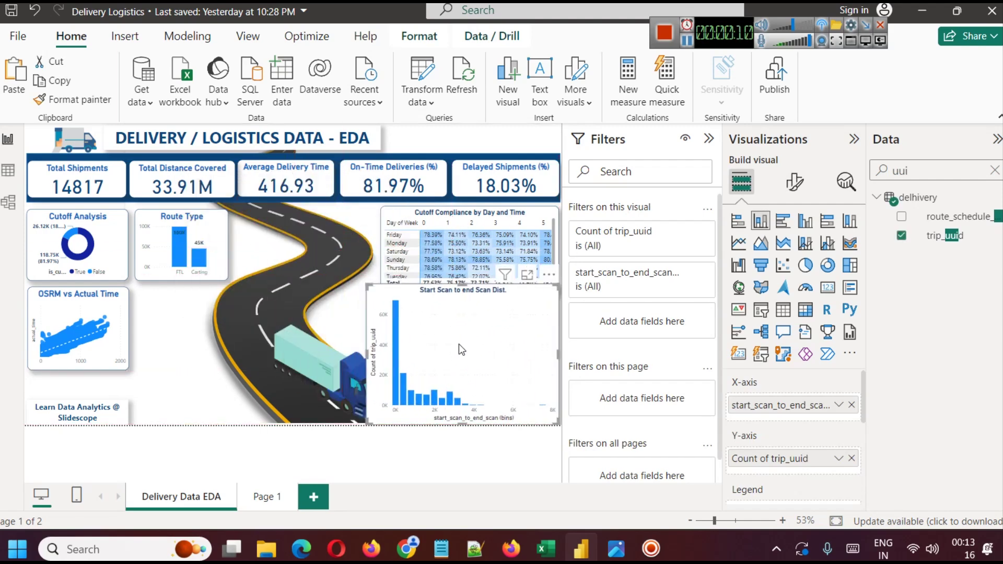
mouse_move(464, 287)
left_mouse_down()
mouse_move(470, 314)
mouse_move(475, 294)
left_mouse_up()
left_click_drag(367, 361, 459, 356)
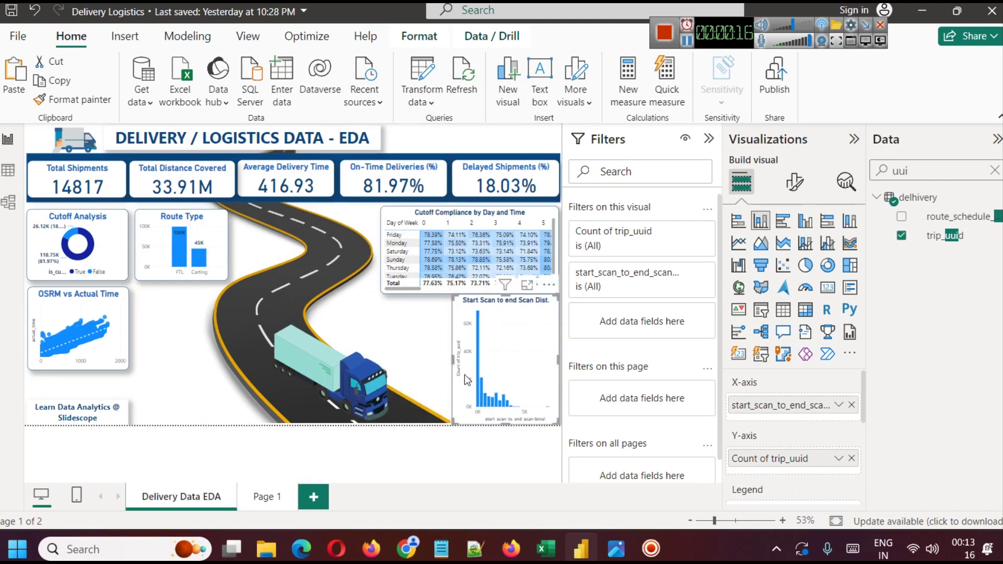
left_click_drag(505, 424, 505, 380)
left_click_drag(453, 332, 442, 328)
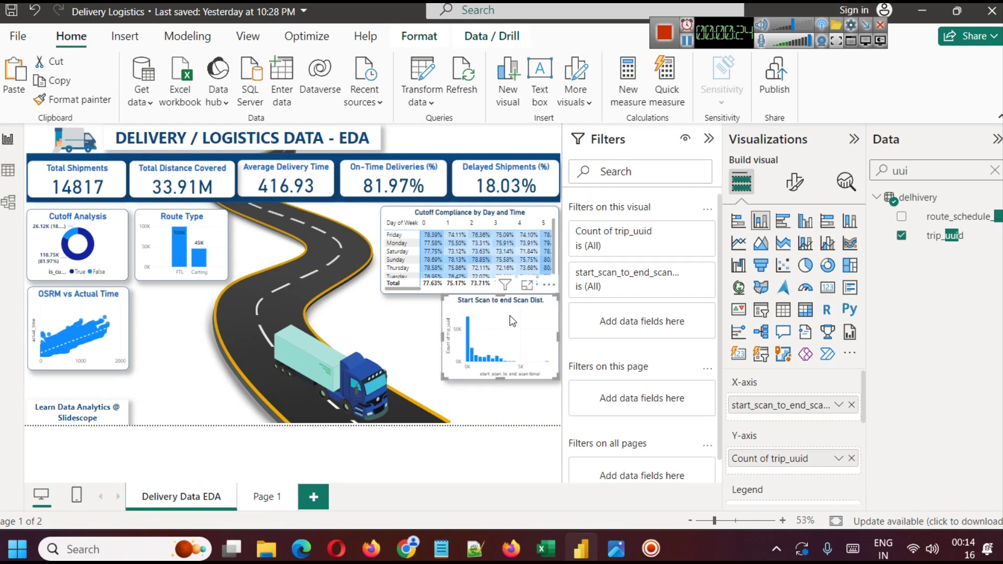
Inspect the highest bins of the Start Scan to end Scan Dist. histogram in focus mode and return to the report.
left_click(709, 139)
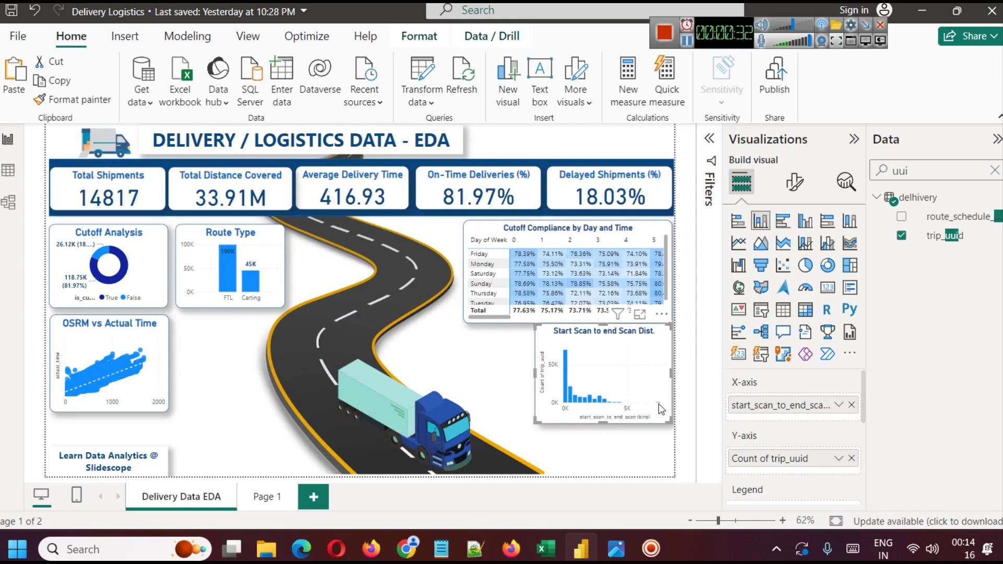
left_click(640, 313)
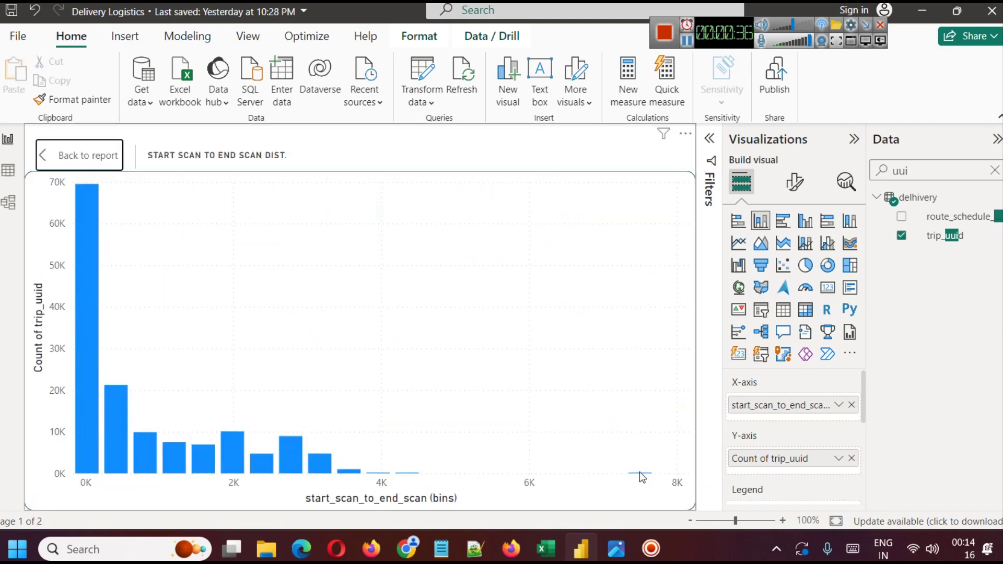
mouse_move(642, 475)
mouse_move(412, 477)
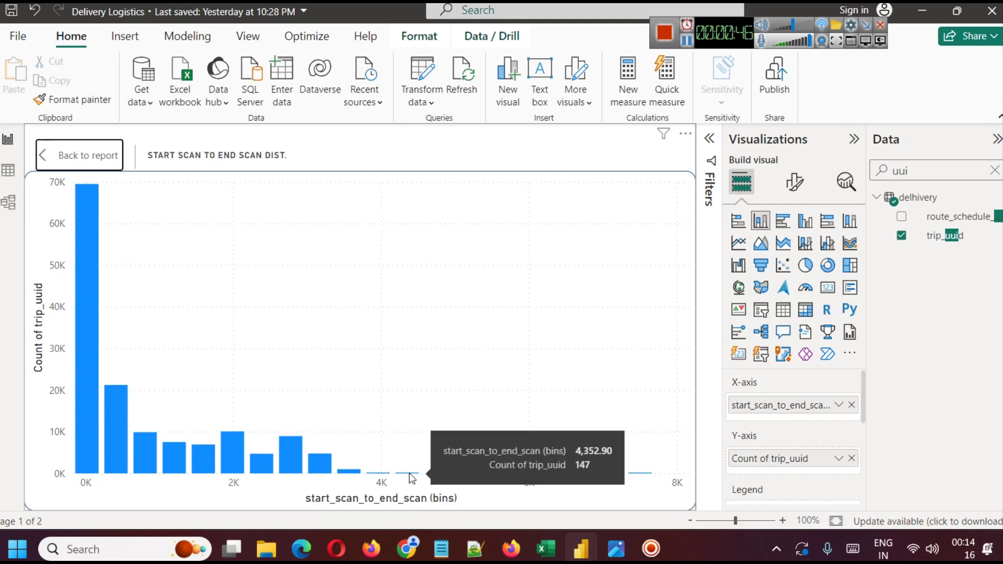
left_click(85, 150)
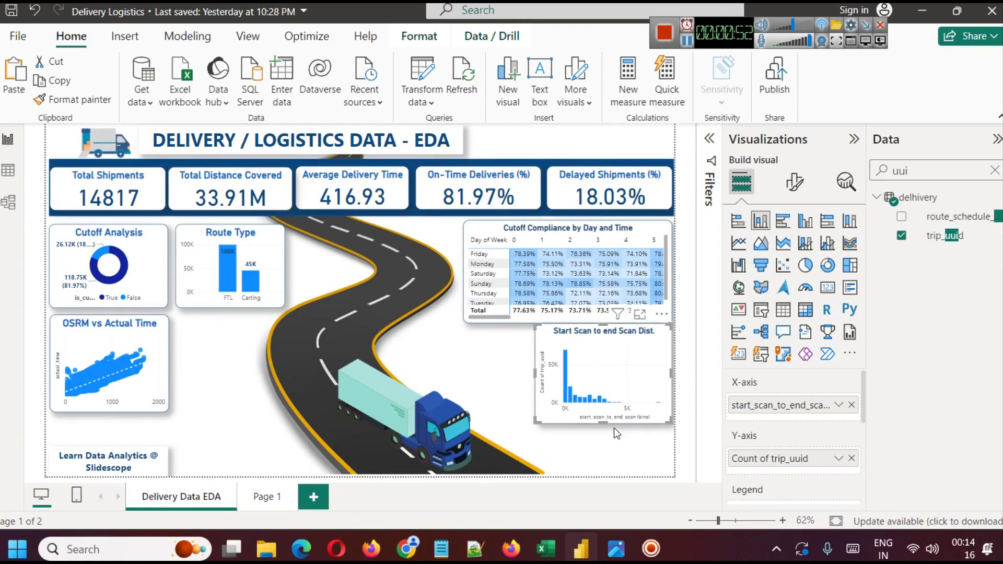
Filter the histogram to start_scan_to_end_scan (bins) values less than 4500 using advanced filtering.
left_click(708, 140)
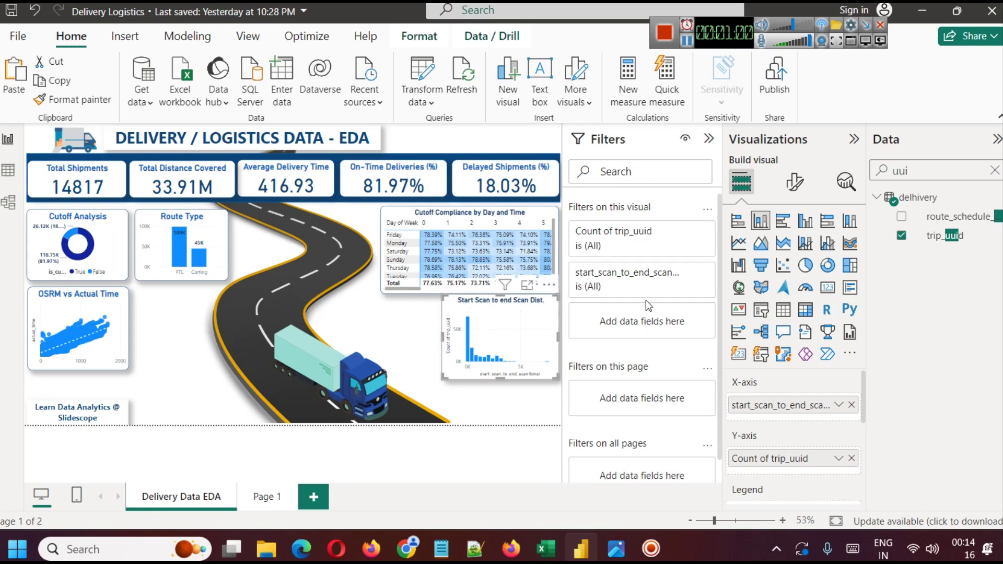
left_click(686, 274)
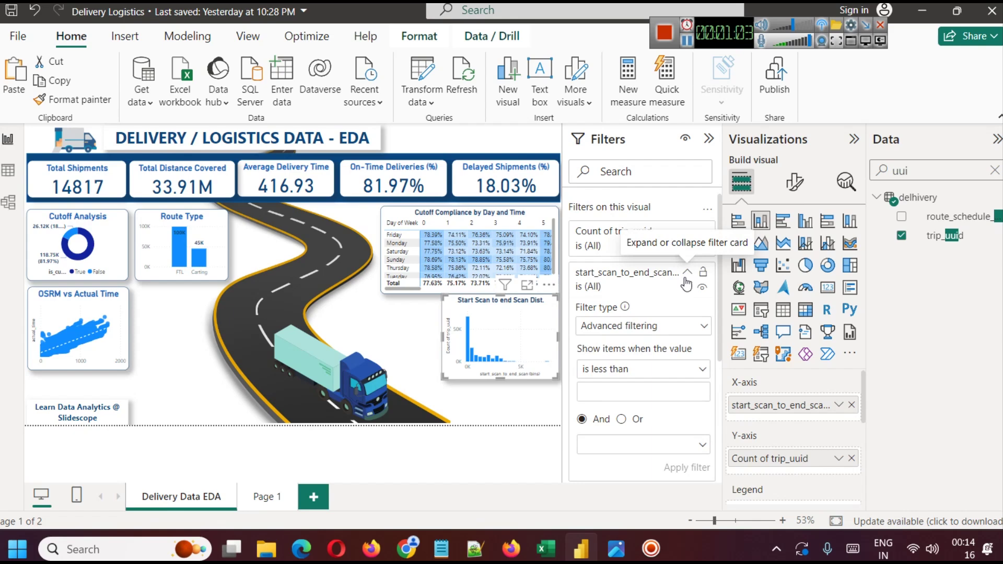
left_click(661, 330)
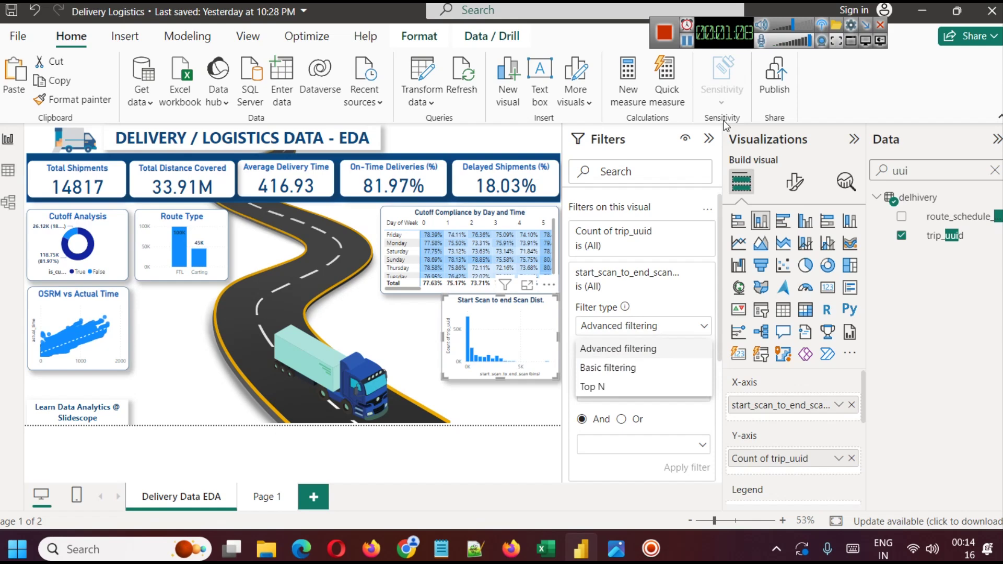
left_click(616, 349)
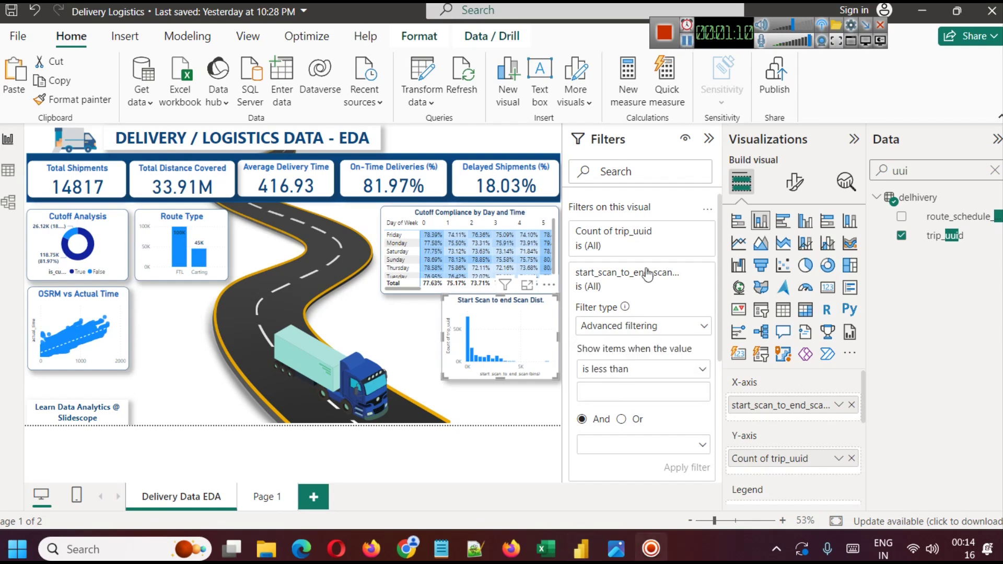
left_click(626, 392)
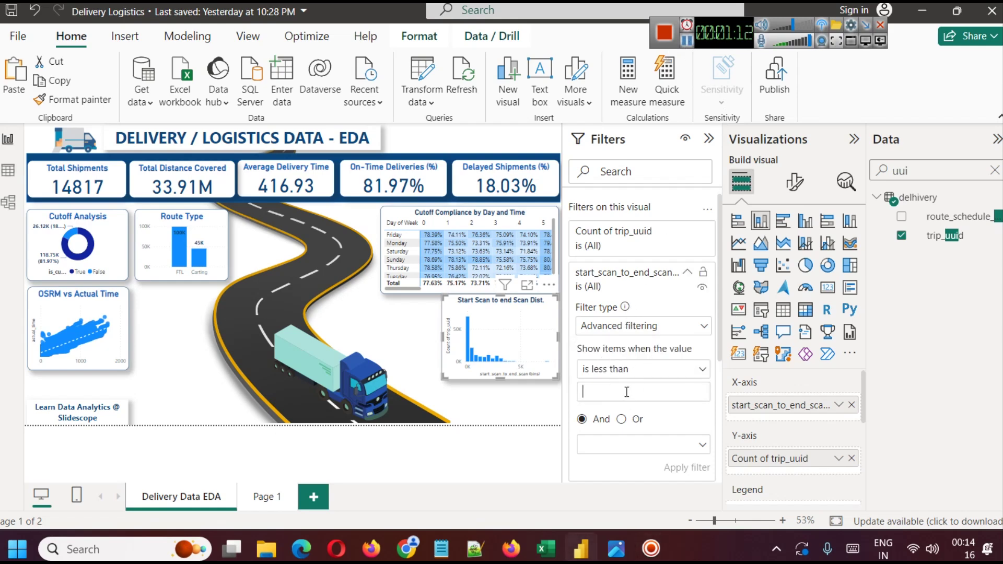
type("4500")
left_click(685, 467)
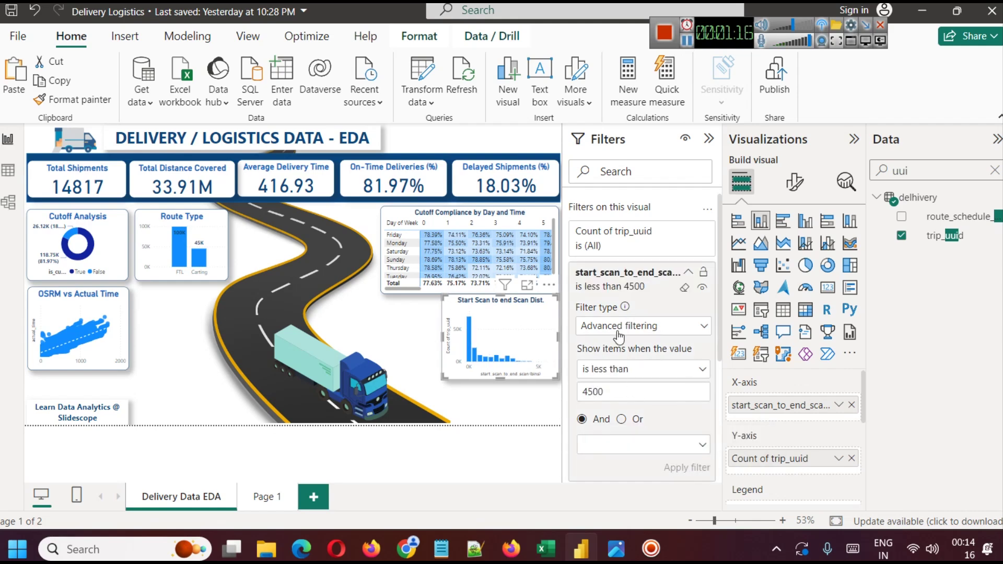
left_click(709, 139)
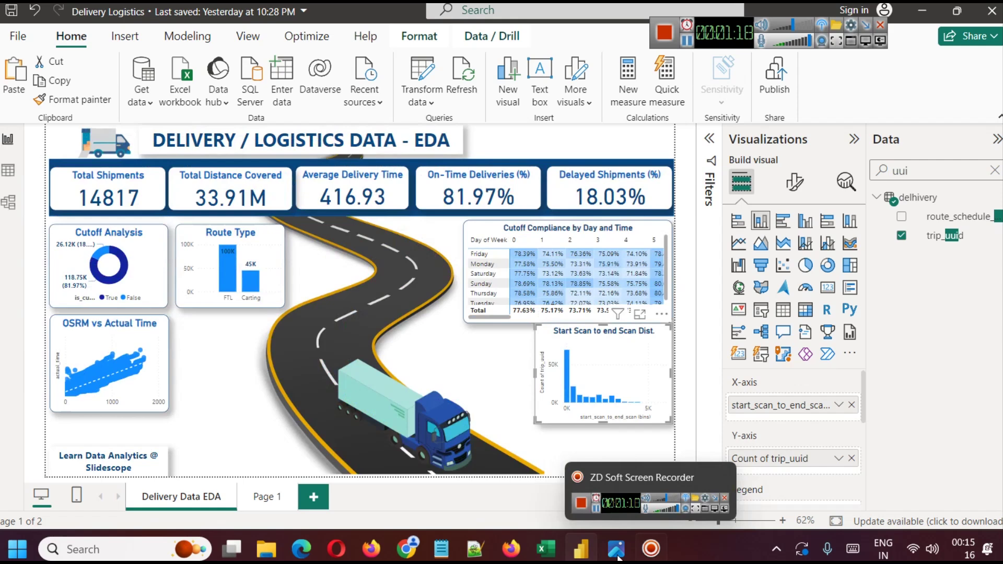
Shrink the road image out of the way and shift the histogram slightly down, away from the Cutoff Compliance matrix.
left_click(493, 322)
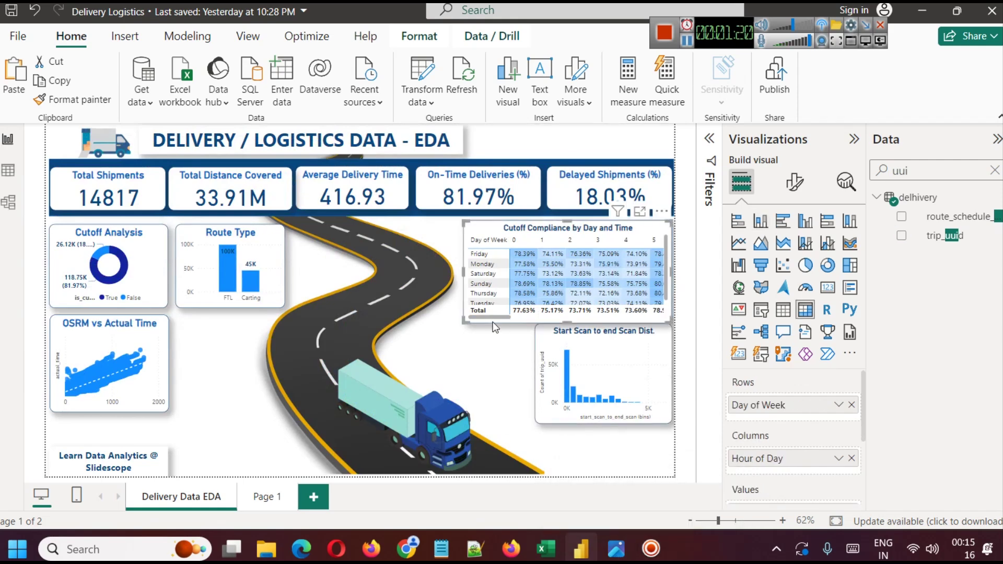
left_click(508, 370)
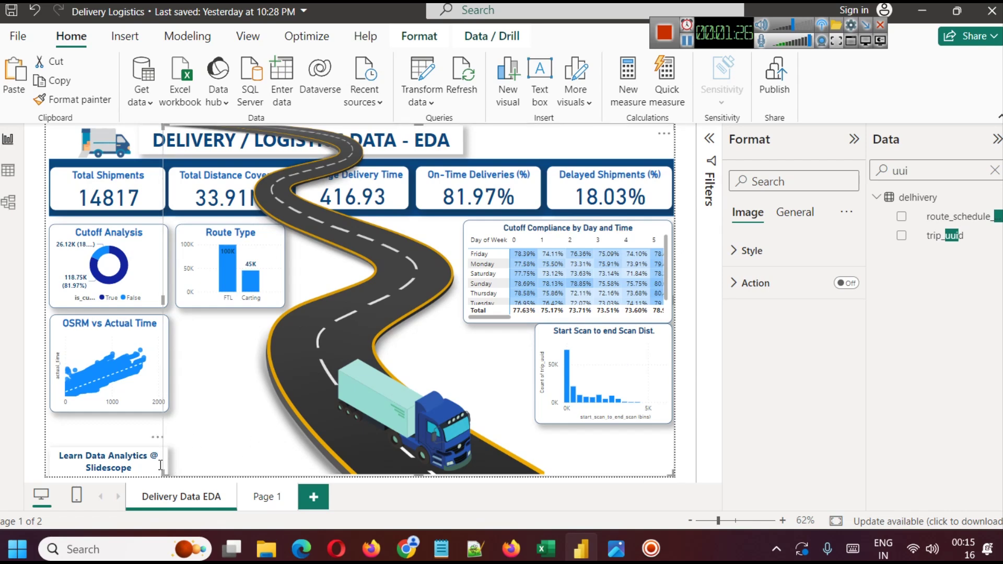
left_click_drag(164, 474, 629, 127)
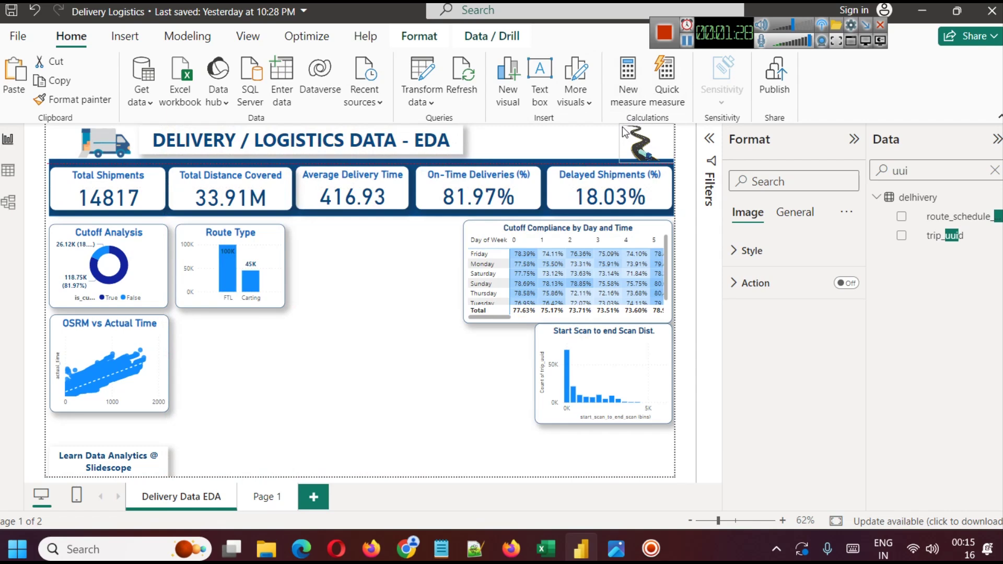
left_click(546, 411)
left_click_drag(545, 414, 549, 415)
left_click(457, 396)
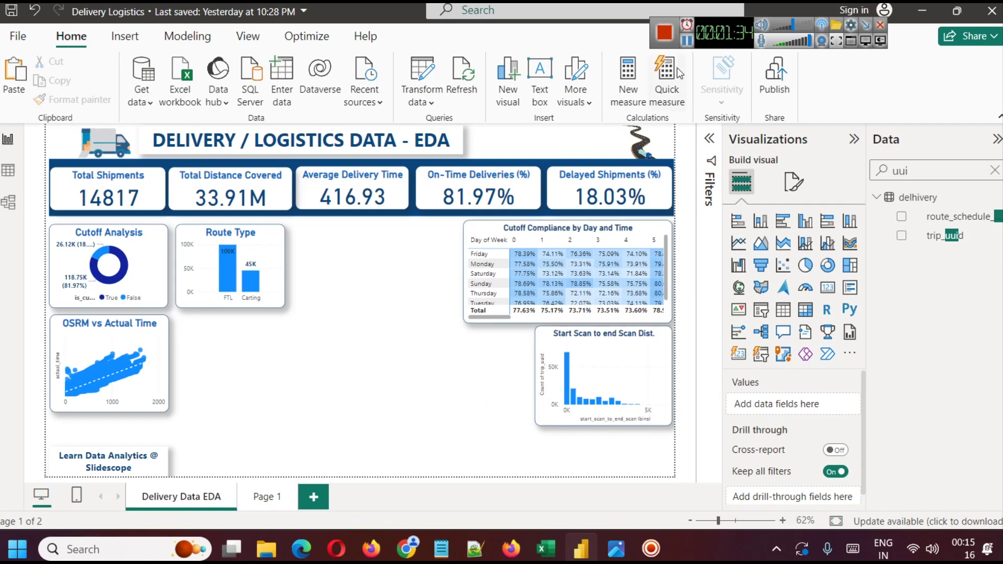
left_click(686, 40)
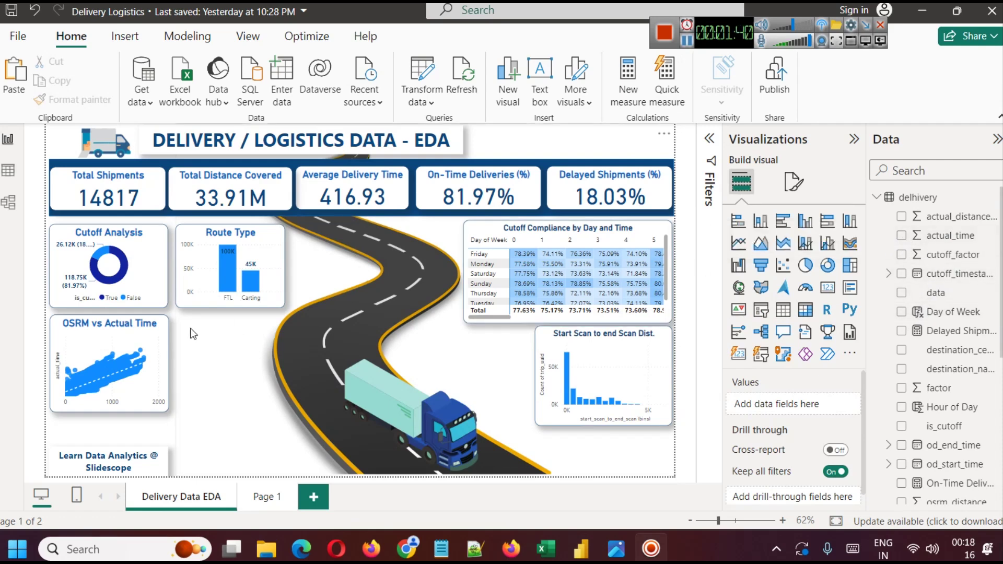
Duplicate the OSRM vs Actual Time scatter chart and place the copy beside the original, beneath the Route Type chart.
left_click(81, 359)
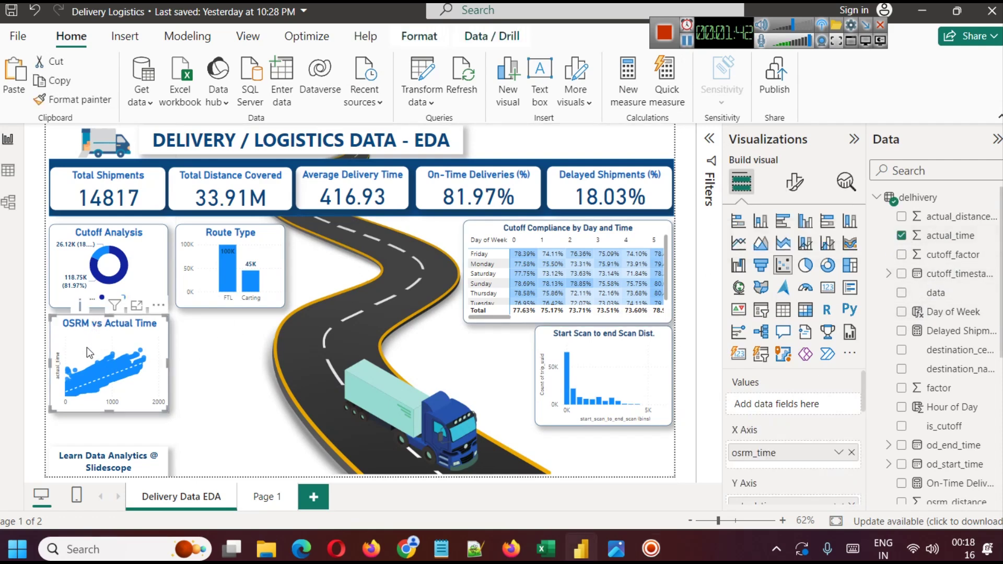
key("ctrl+c")
key("ctrl+v")
left_click_drag(95, 347, 202, 343)
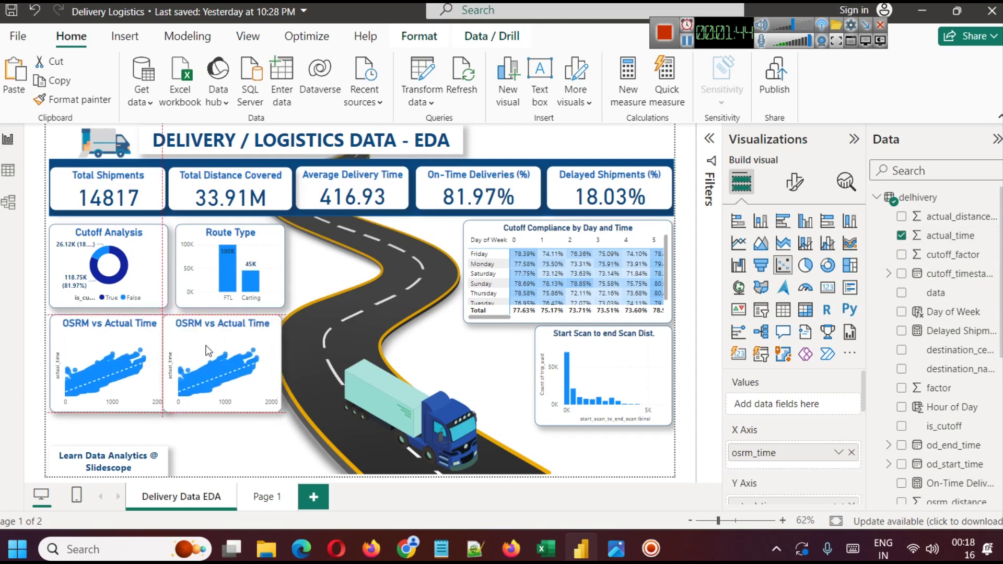
key("Right")
key("Right")
key("Right")
key("Right")
key("Right")
key("Right")
key("Right")
key("Right")
key("Right")
key("Right")
key("Right")
key("Right")
key("Right")
key("Right")
key("Right")
key("Right")
key("Right")
key("Right")
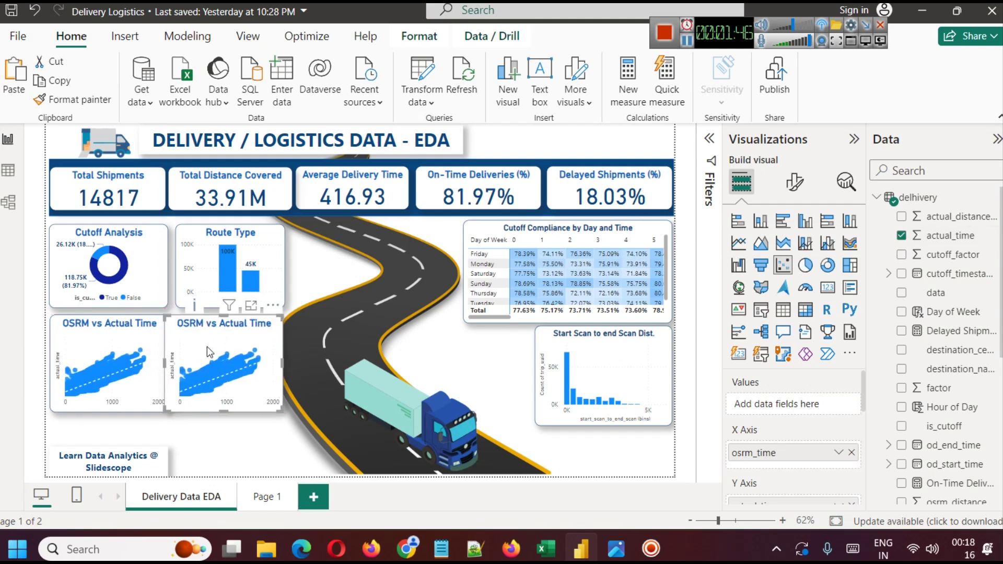
key("Left")
key("Left")
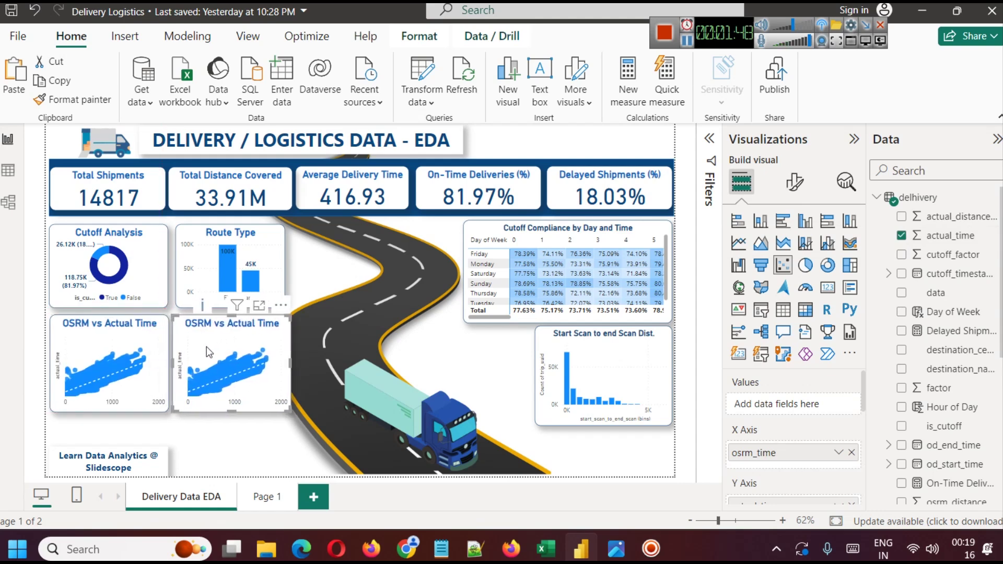
Send the road background image backward in the layer order.
left_click(452, 353)
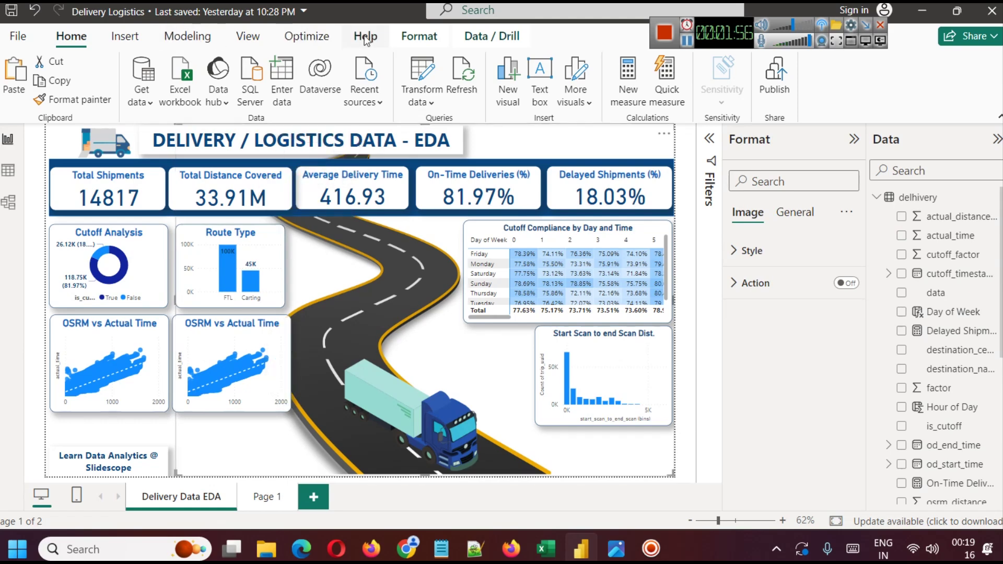
left_click(411, 37)
left_click(252, 81)
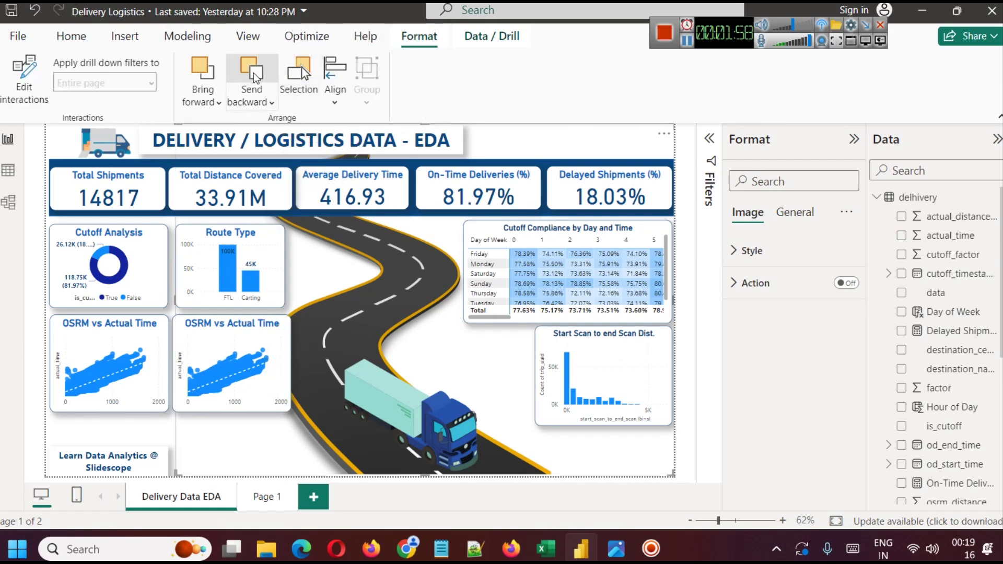
left_click(98, 426)
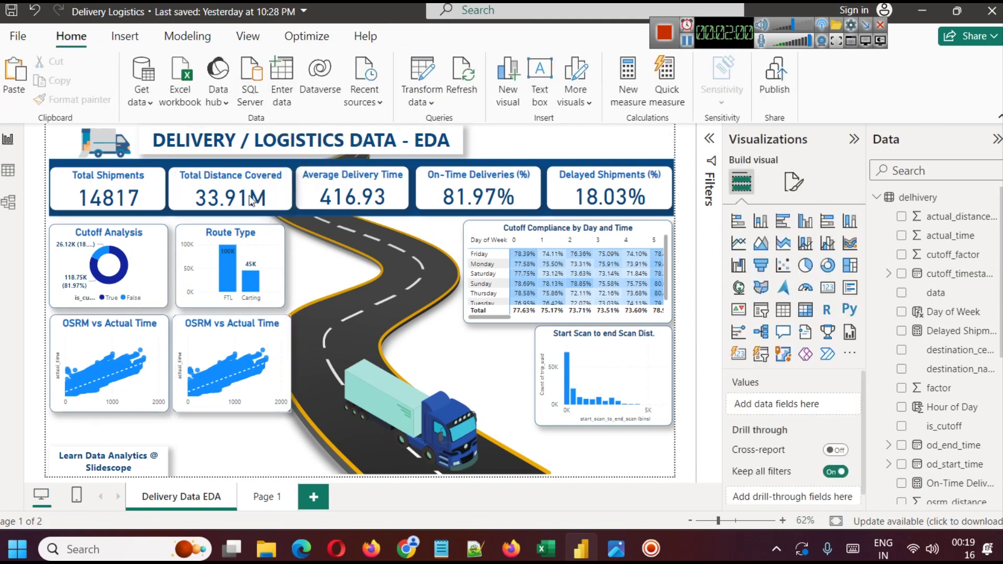
Narrow the copied scatter chart to the Route Type chart's width and remove osrm_time and actual_time from its axes.
left_click(180, 322)
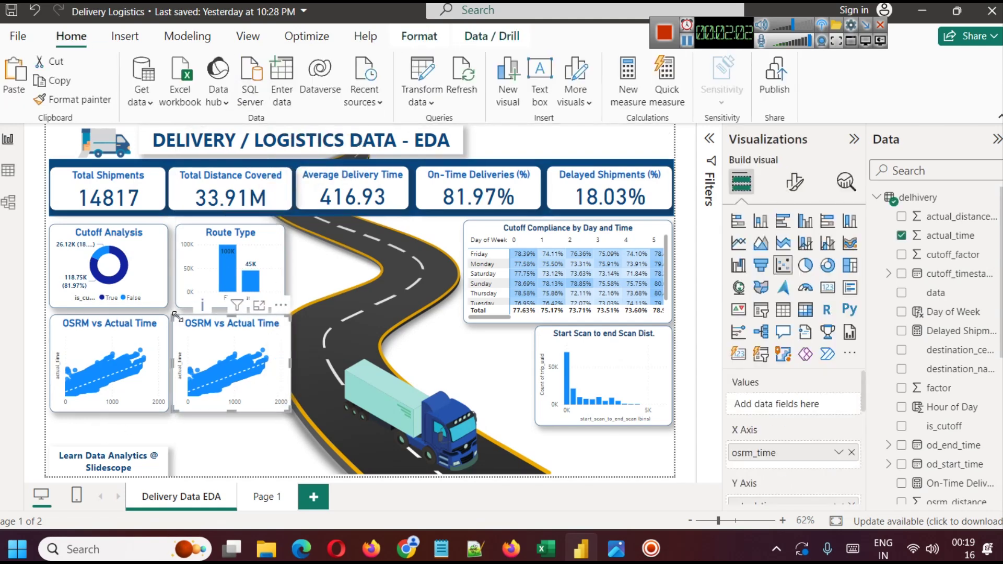
left_click_drag(290, 362, 281, 358)
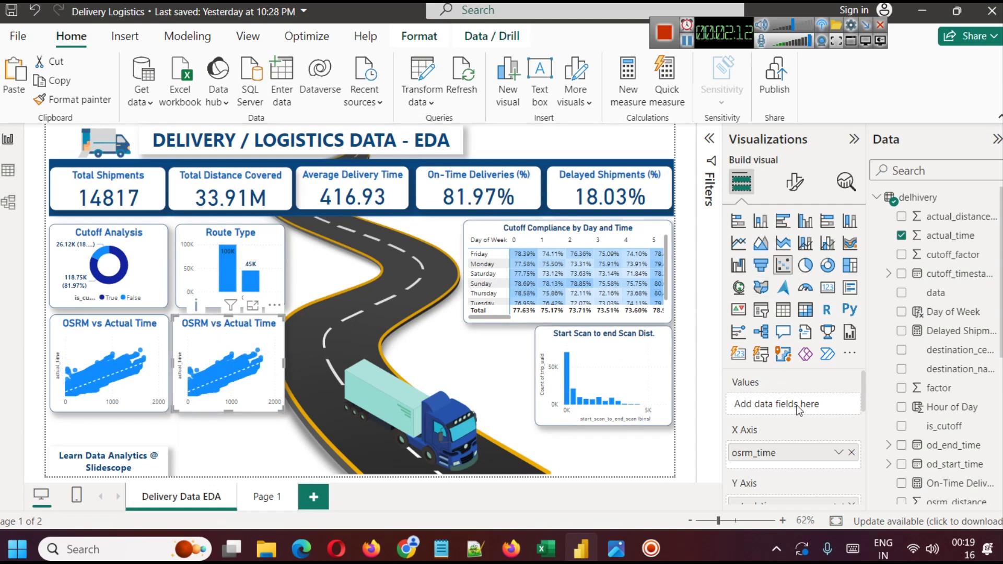
scroll(803, 411, "down", 3)
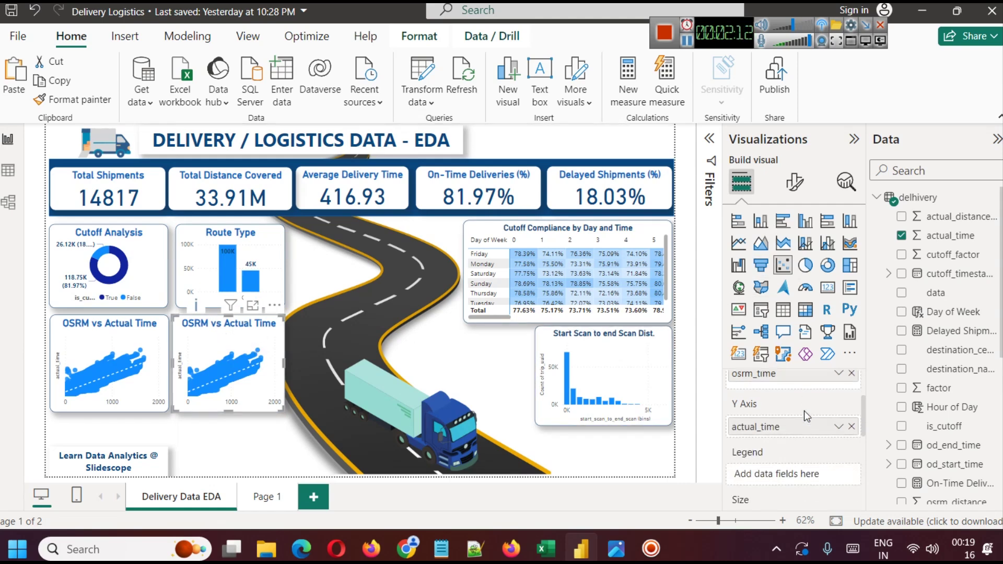
left_click(852, 373)
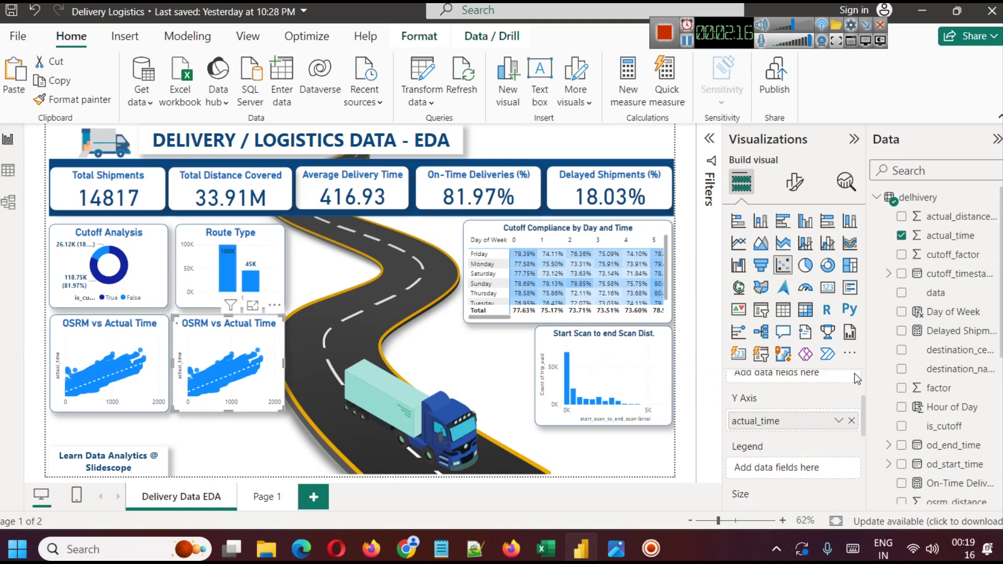
left_click(852, 420)
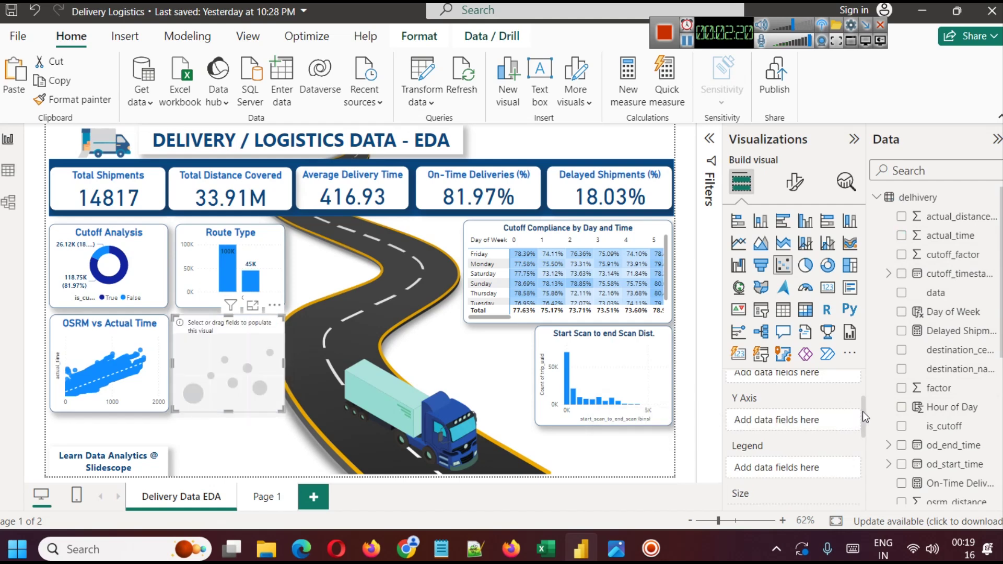
Assign actual_distance_to_destination to the copied scatter chart's X axis and osrm_distance to its Y axis.
scroll(862, 408, "up", 1)
left_click(930, 170)
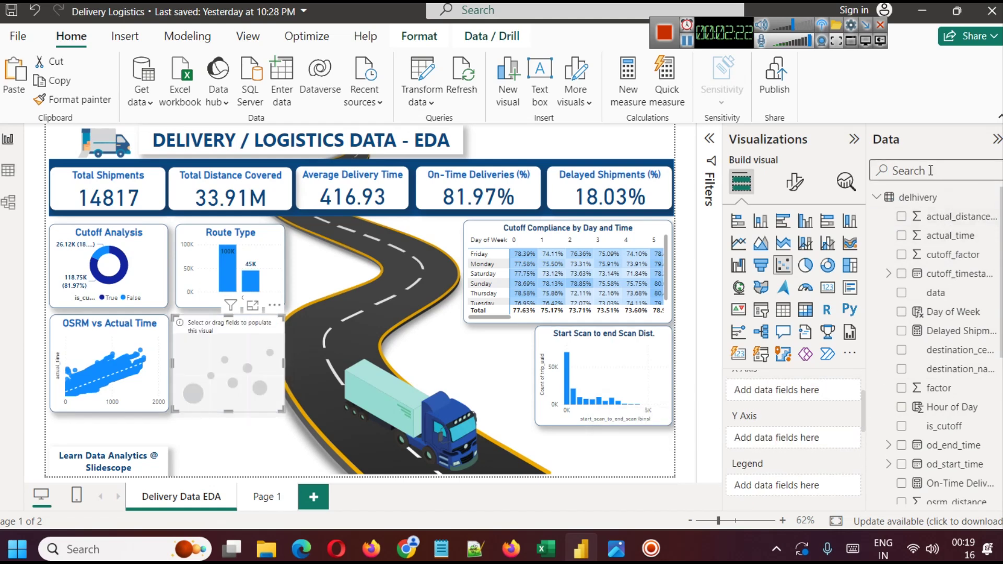
type("distan")
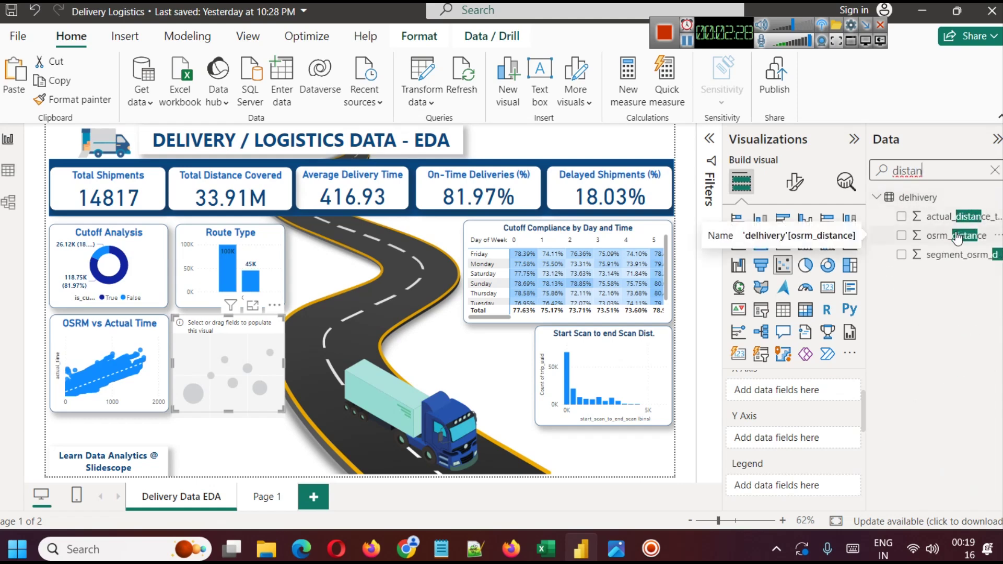
left_click_drag(954, 216, 815, 388)
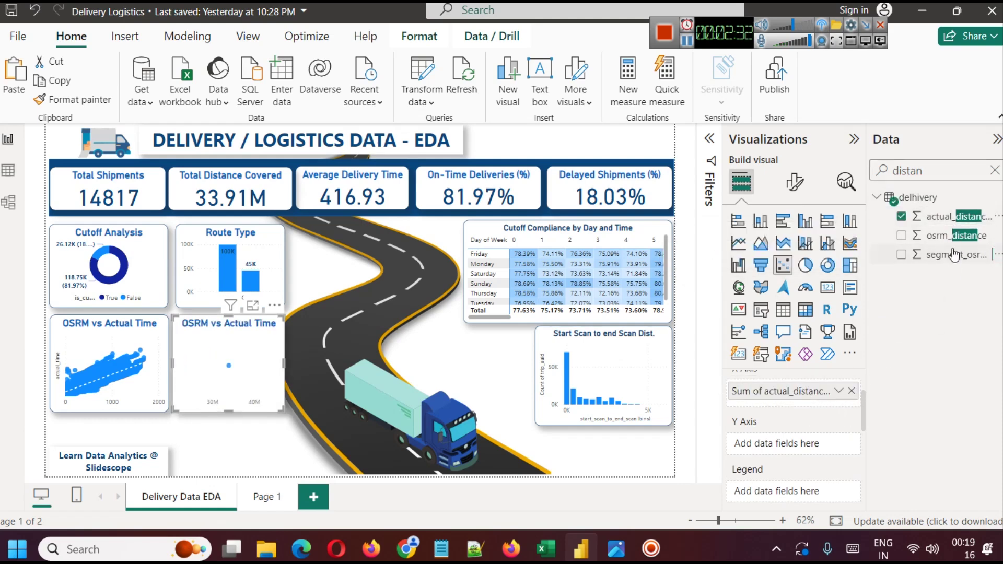
left_click_drag(951, 235, 803, 449)
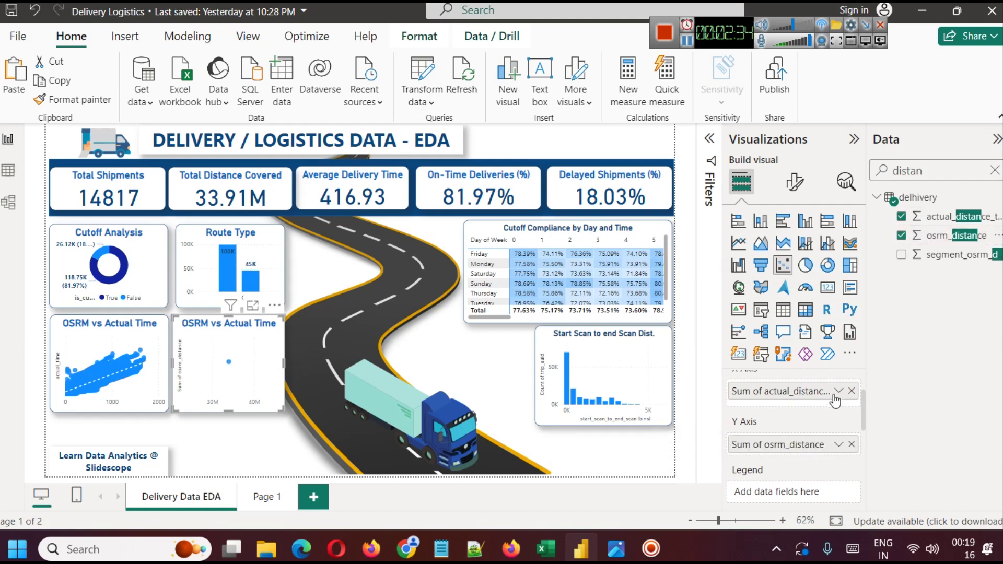
Set both distance fields on the copied scatter chart to Don't summarize.
left_click(839, 390)
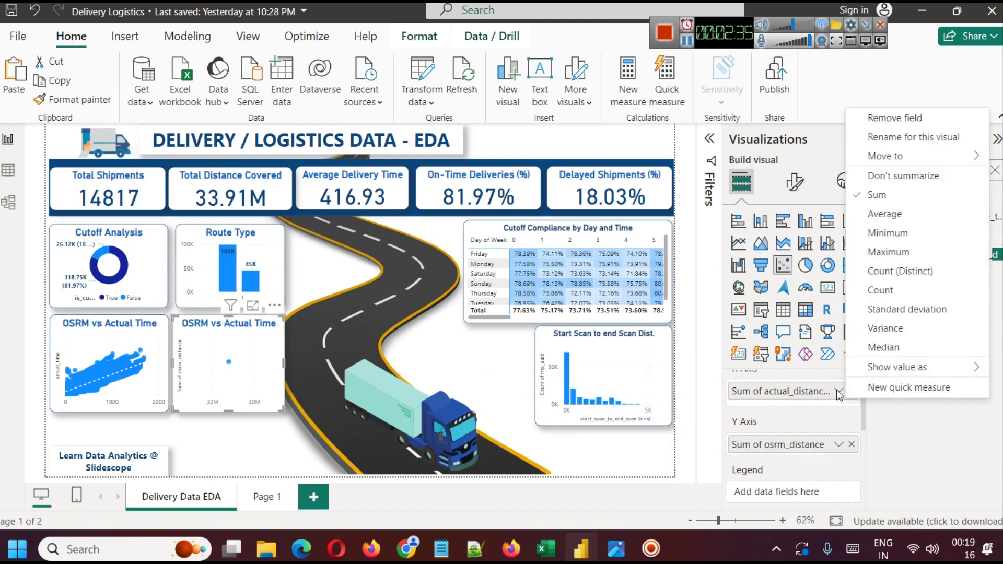
left_click(895, 175)
left_click(839, 444)
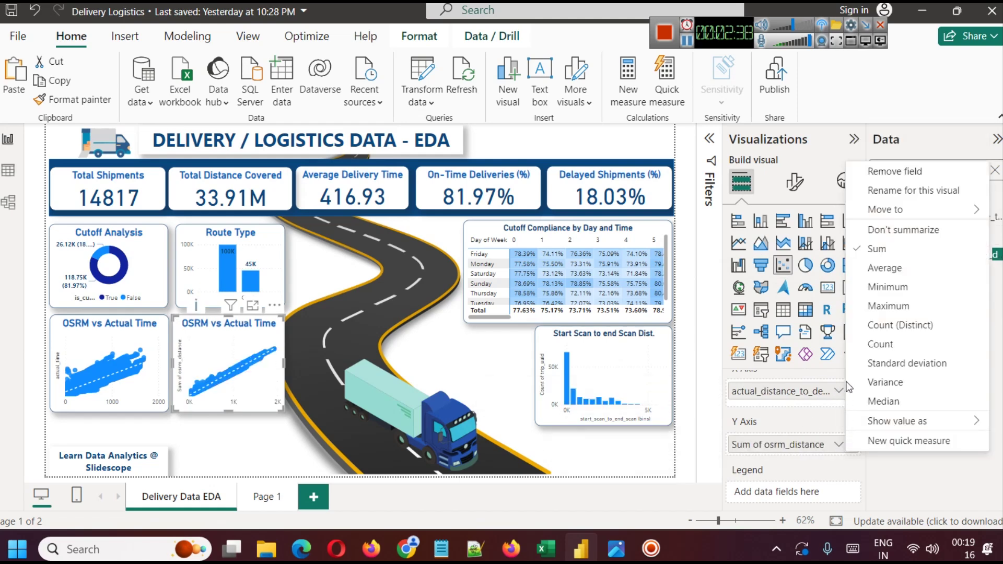
left_click(902, 229)
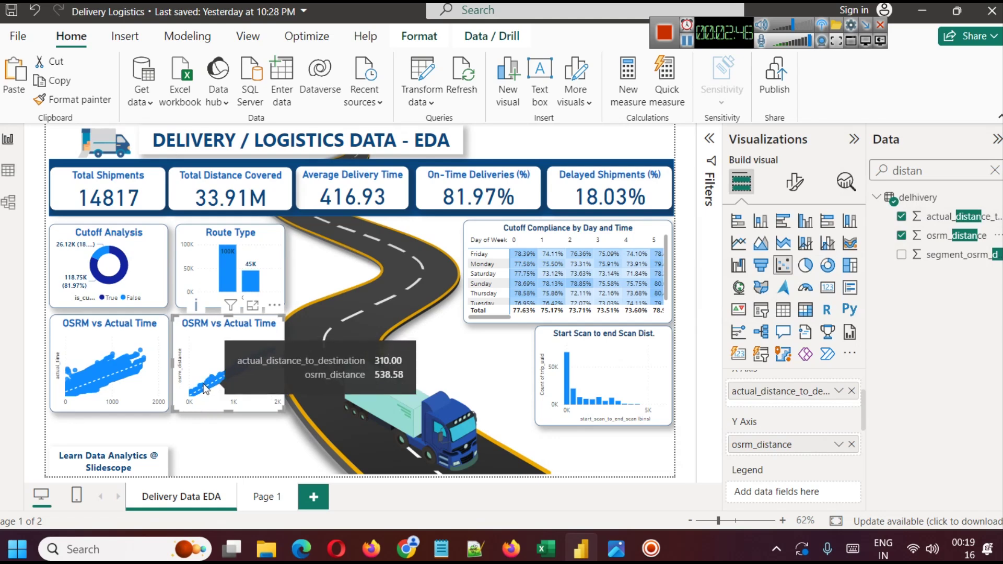
Retitle the copied scatter chart "OSRM vs Actual Distance".
left_click(253, 305)
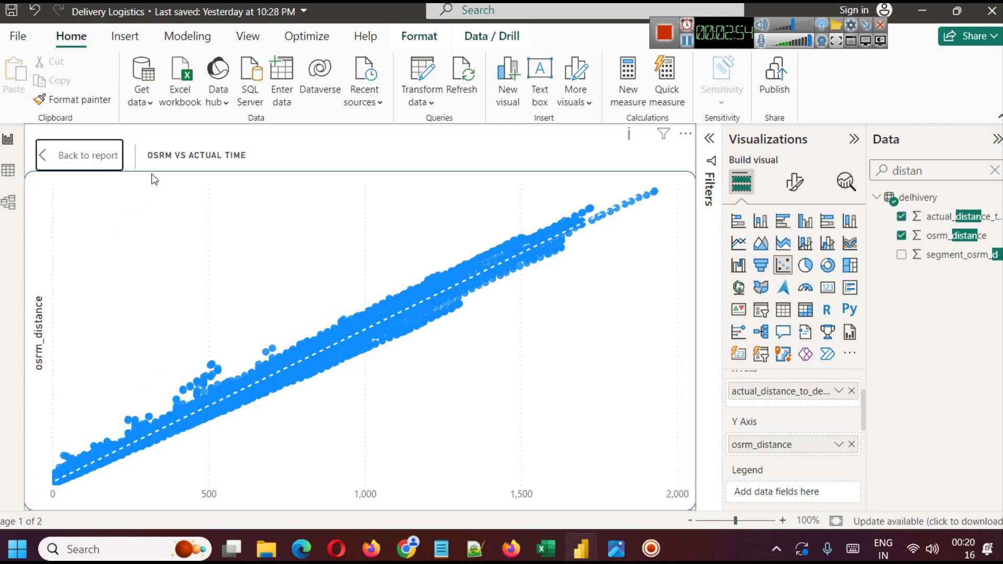
left_click(79, 156)
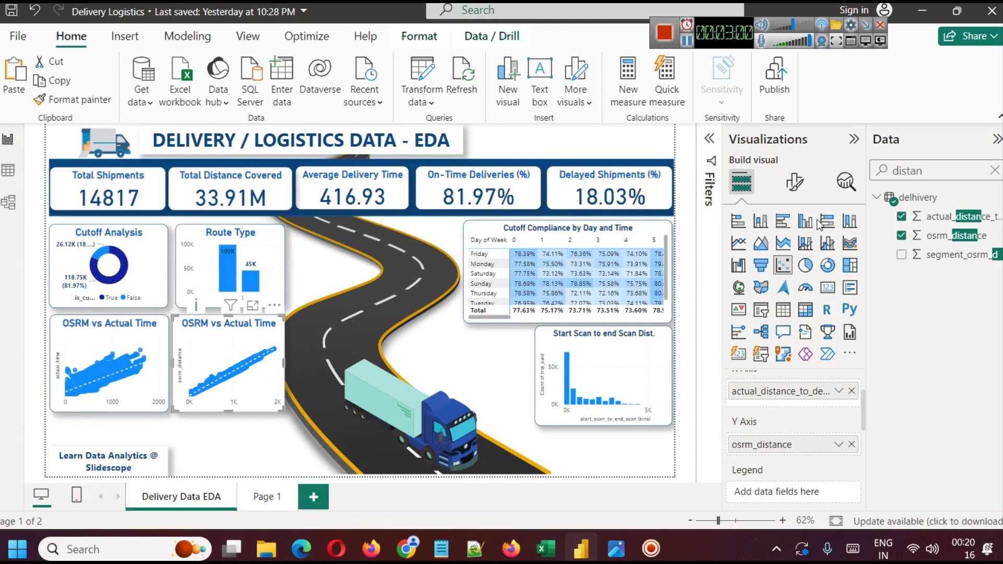
left_click(794, 182)
left_click(801, 255)
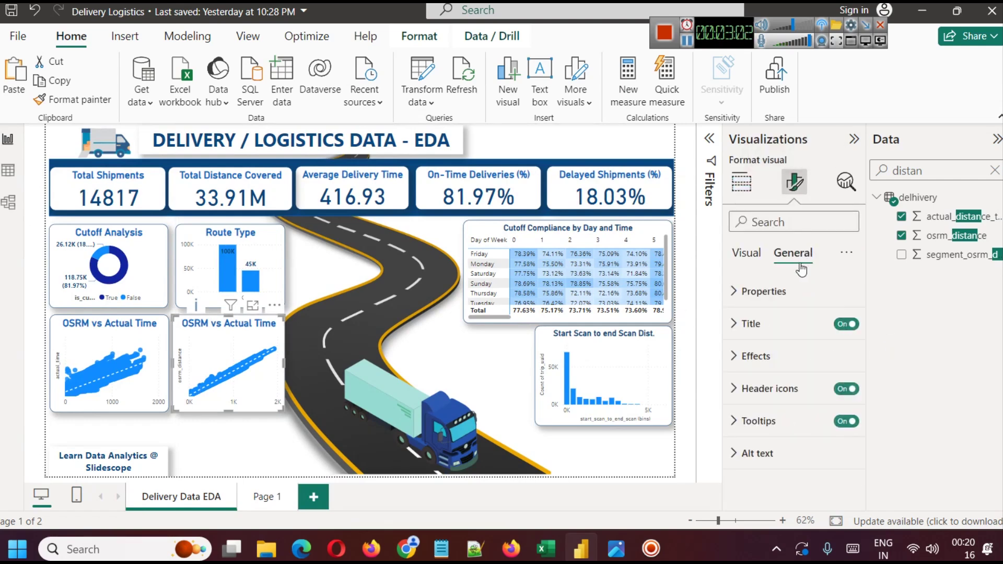
left_click(750, 324)
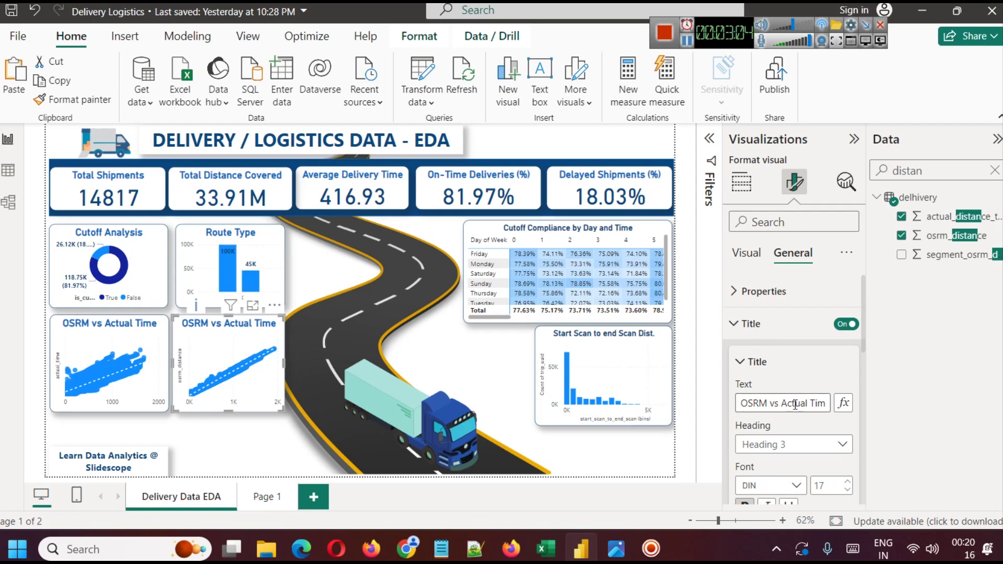
left_click_drag(810, 400, 855, 410)
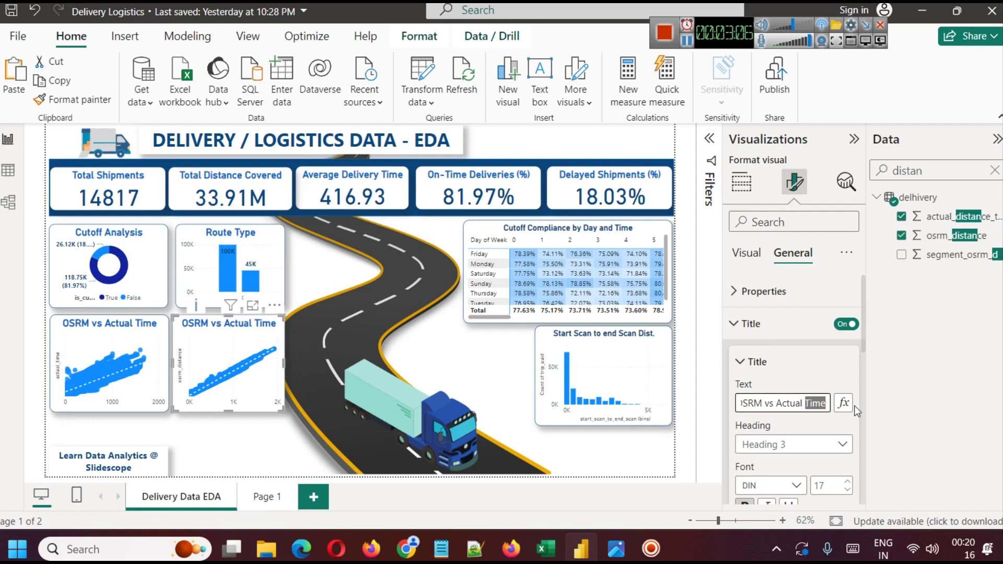
type("Dist")
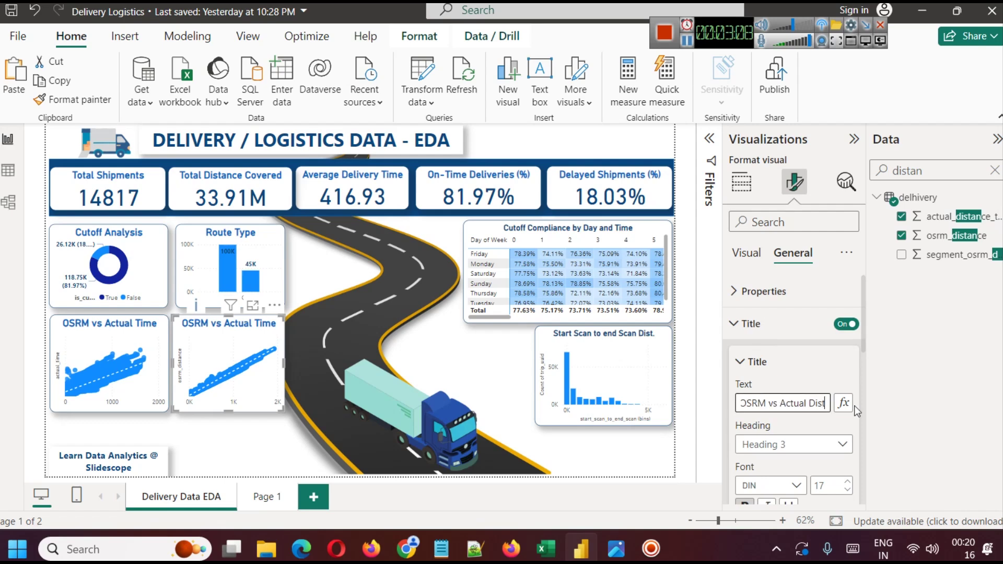
type("abc")
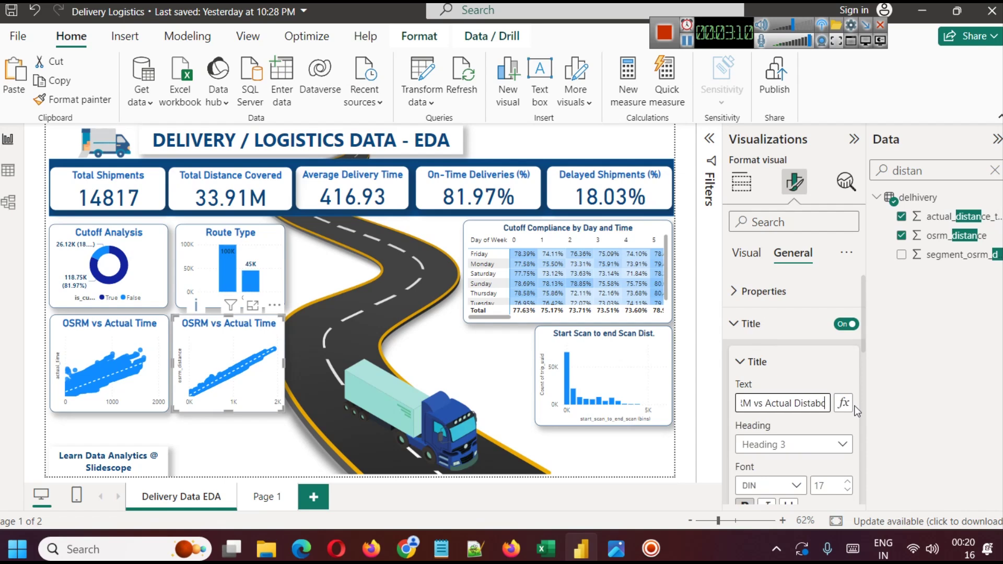
key("BackSpace")
key("BackSpace")
type("nce")
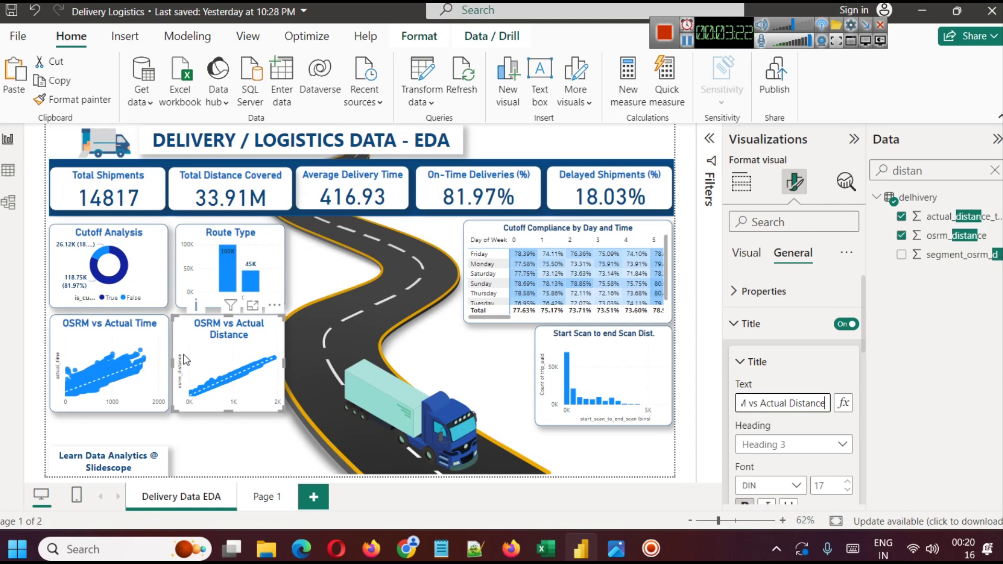
Swap the distance scatter chart's axes so osrm_distance is on the X axis and actual_distance_to_destination on the Y axis.
left_click(747, 254)
left_click(741, 181)
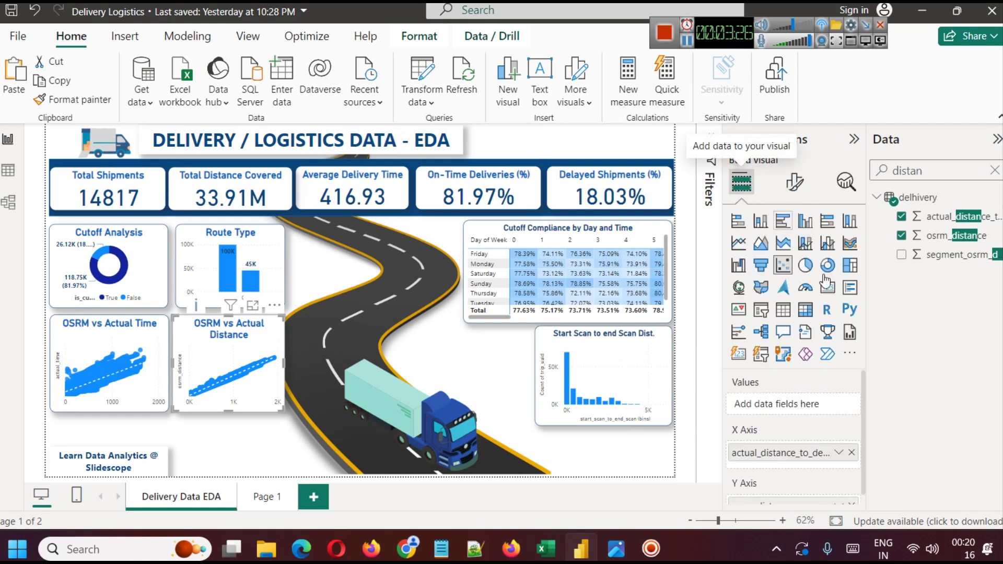
scroll(804, 433, "down", 2)
left_click_drag(788, 389, 775, 444)
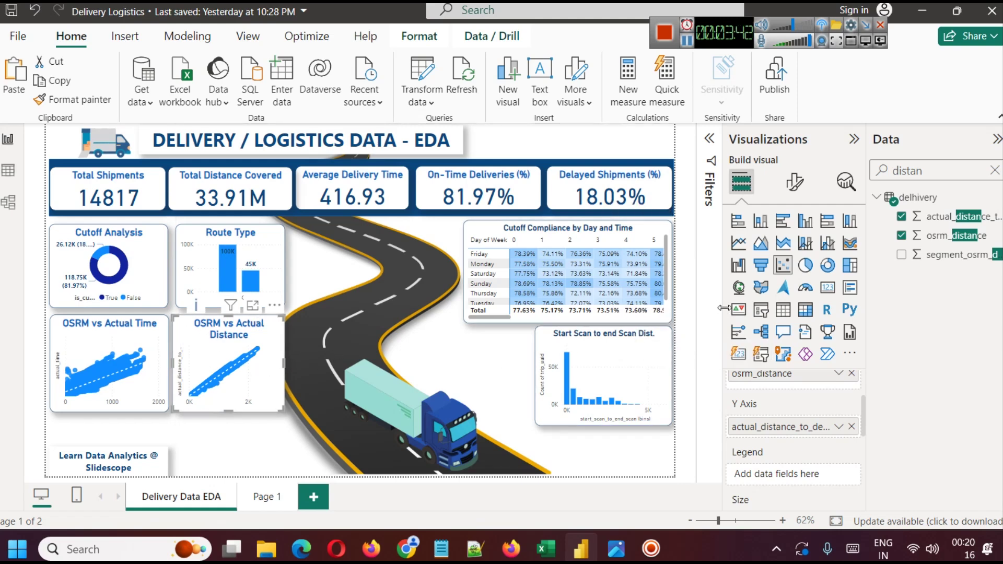
Set the background transparency of the OSRM vs Actual Distance chart to 83%.
left_click(795, 182)
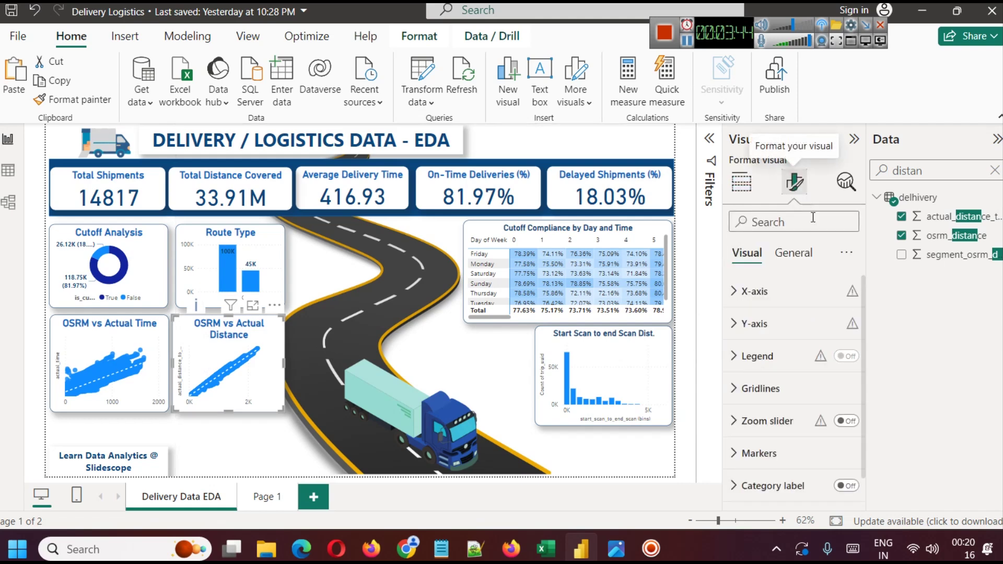
left_click(802, 253)
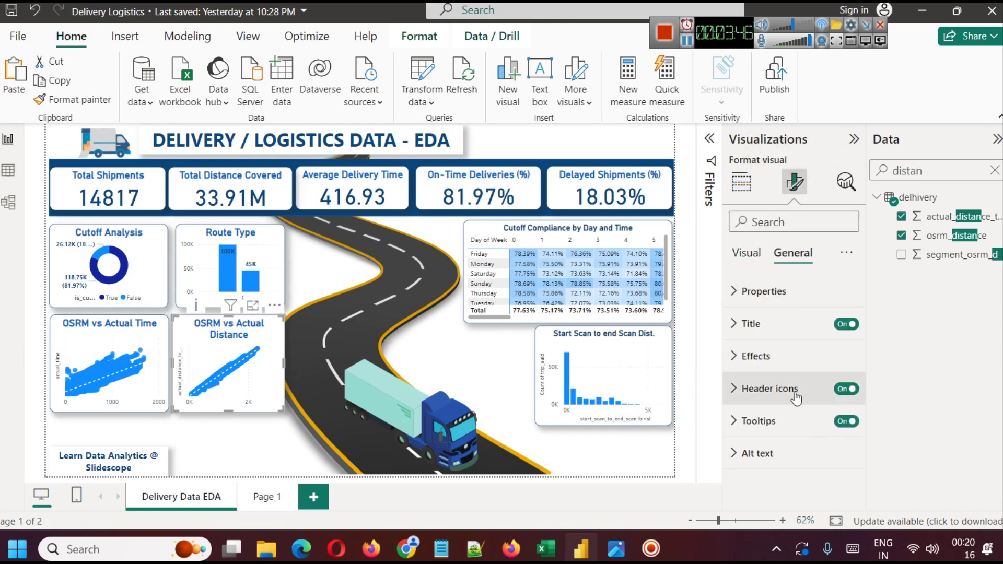
left_click(762, 356)
scroll(782, 378, "down", 2)
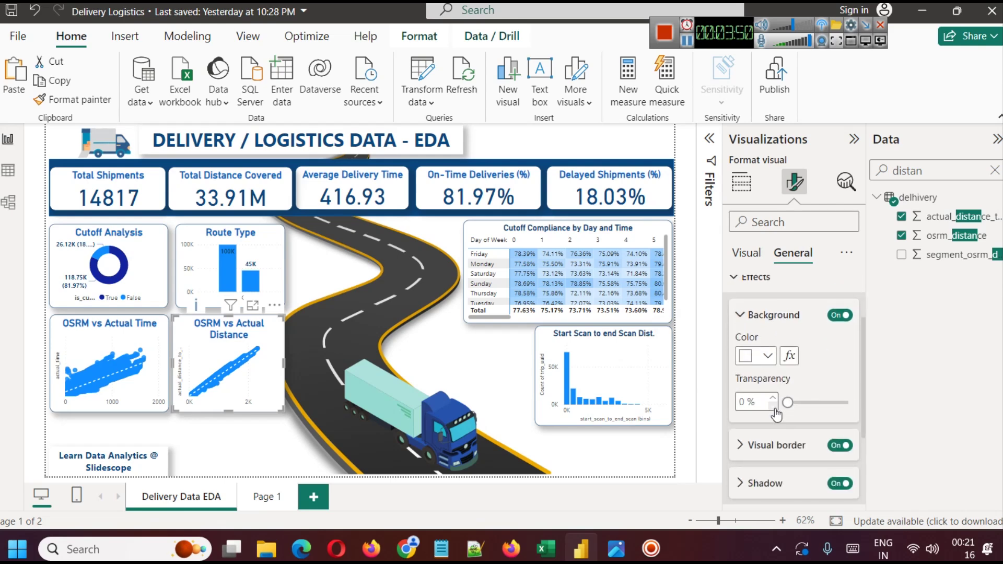
left_click_drag(788, 400, 845, 401)
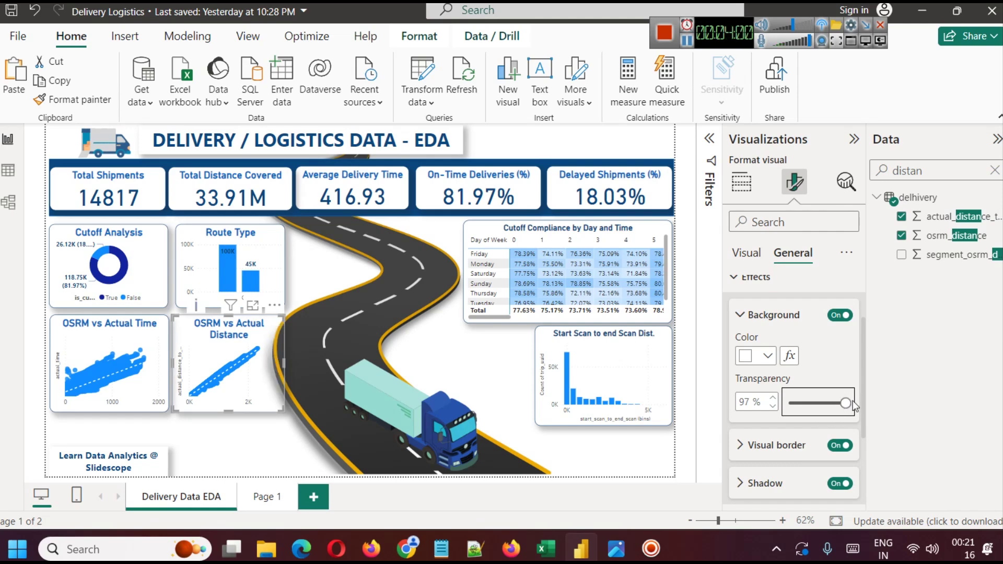
left_click_drag(845, 402, 837, 405)
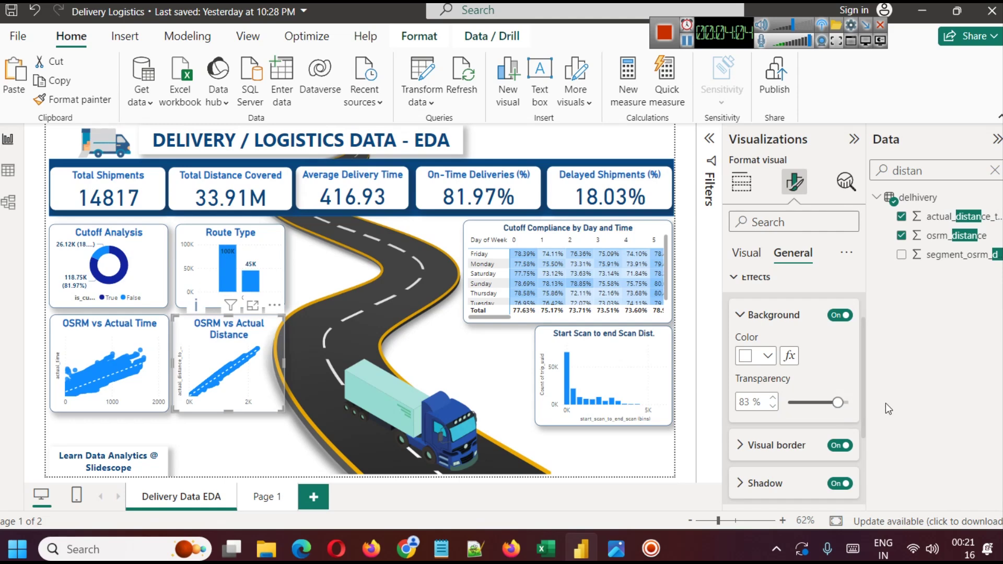
left_click(196, 425)
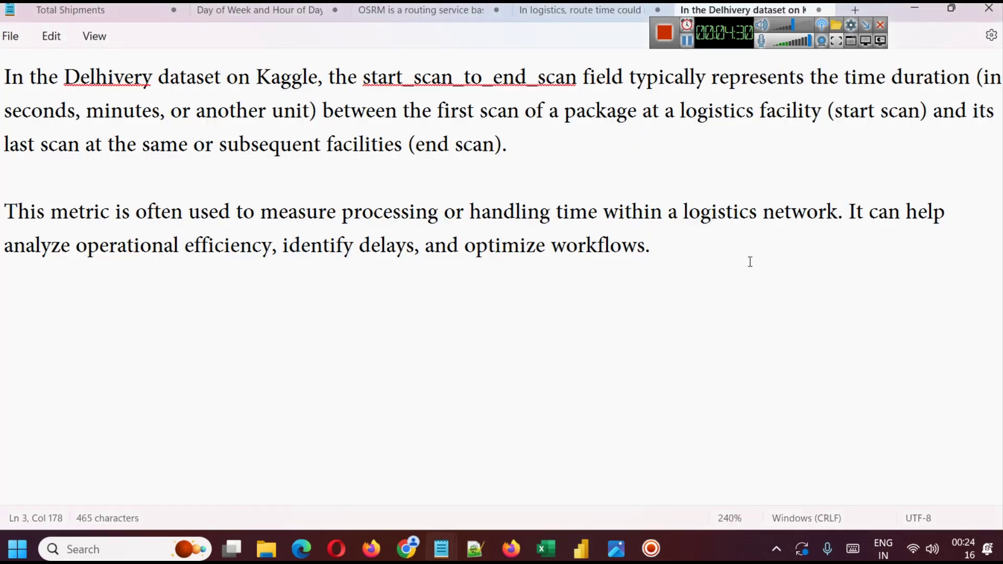
Add definitions of od_start_time and od_end_time as the start and end times of the origin-destination trip below the scan-time note.
key("Return")
key("Return")
type("od_start_time: The start time of the origin-destination trip.  od_end_time: The end time of the origin-destination trip.")
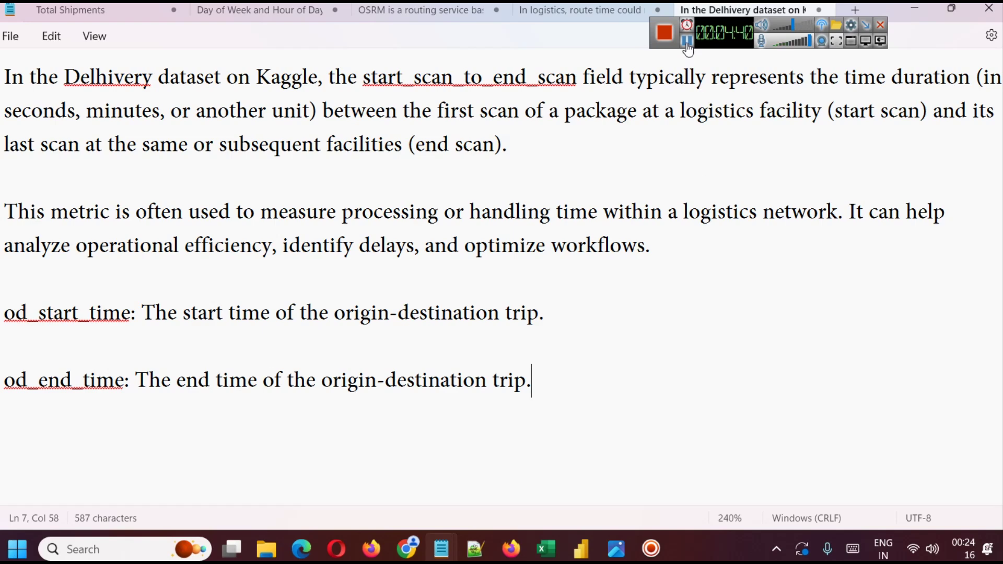
Switch to Power BI and examine the levels in the date hierarchy of od_end_time.
key("alt+Tab")
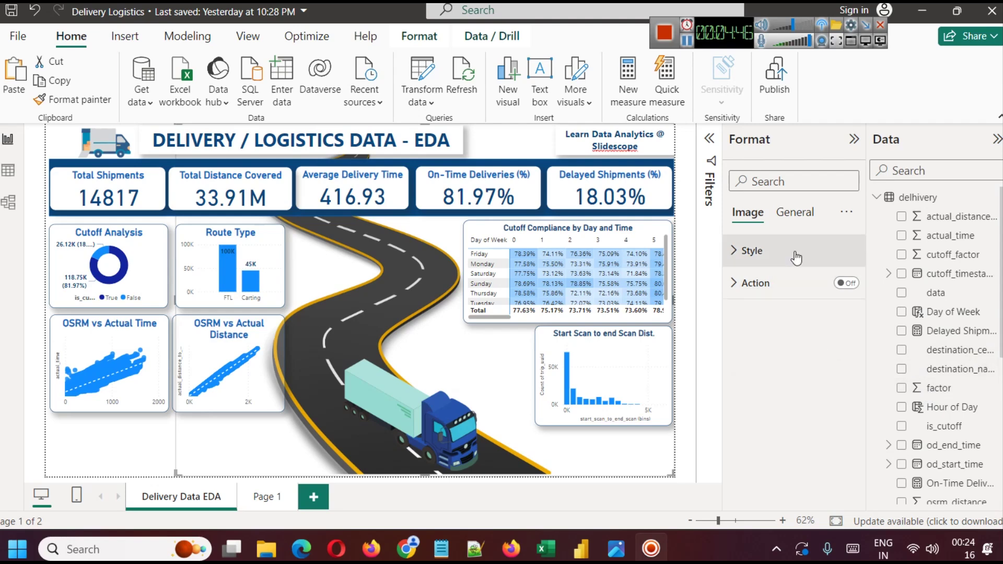
scroll(962, 360, "down", 3)
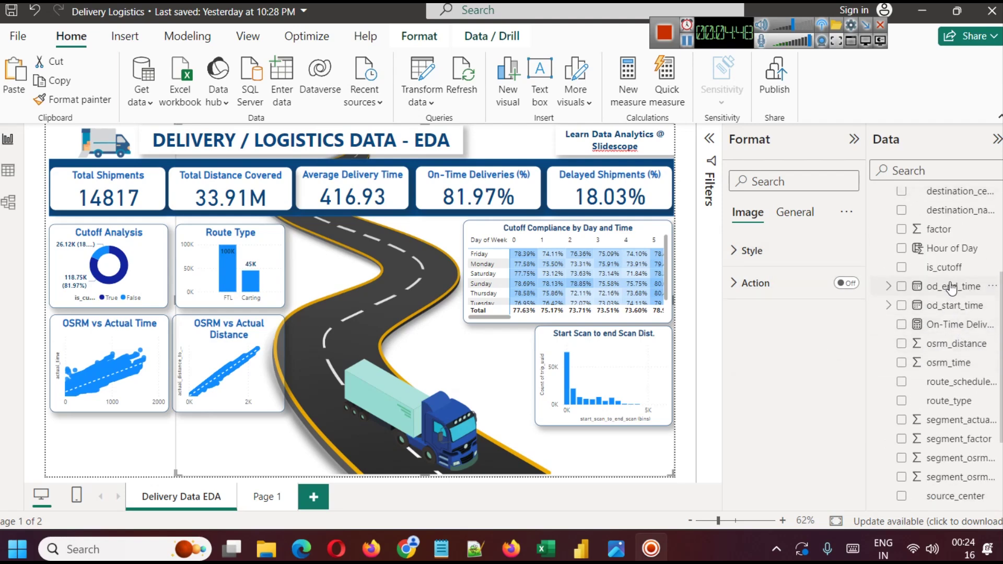
left_click(888, 286)
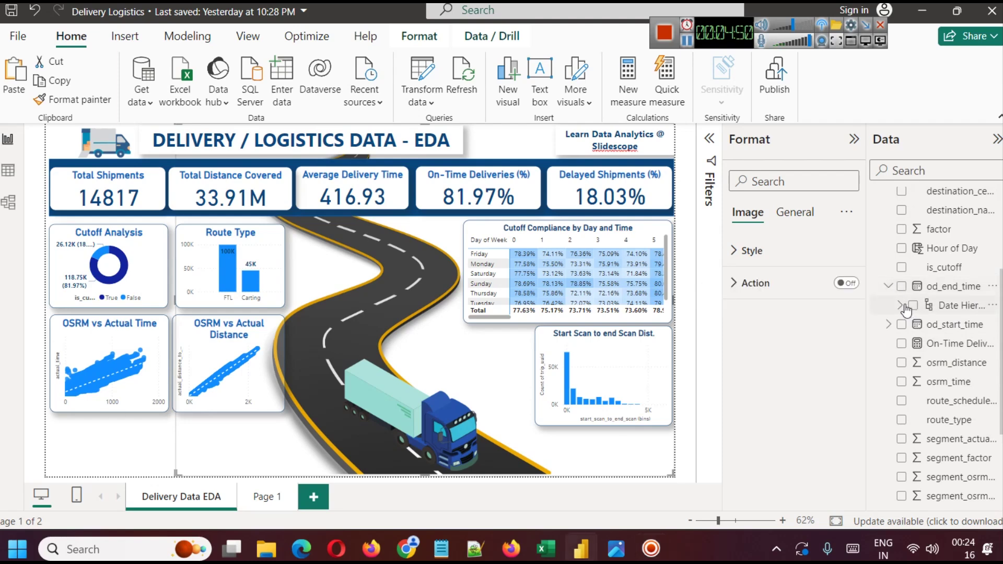
left_click(900, 305)
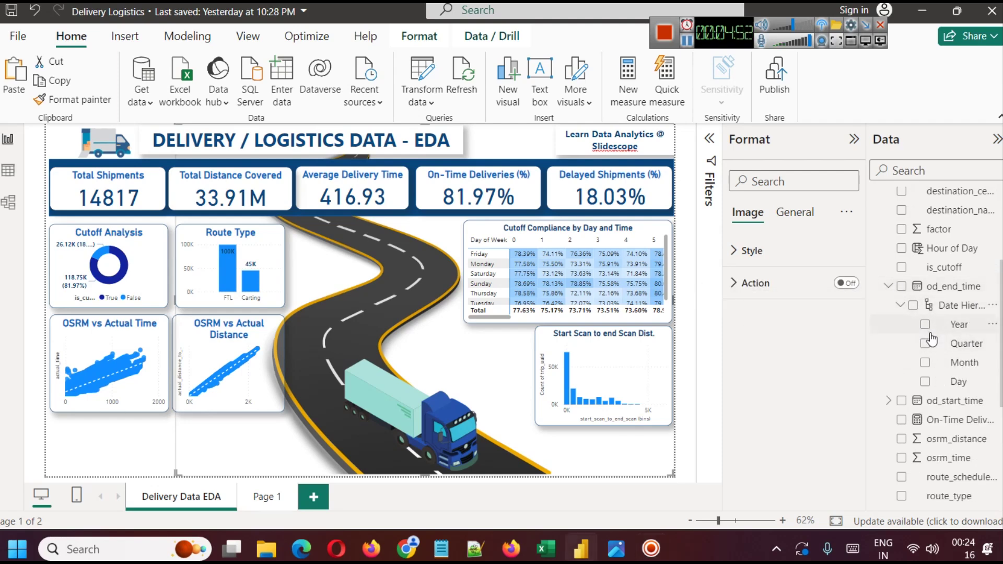
left_click(889, 287)
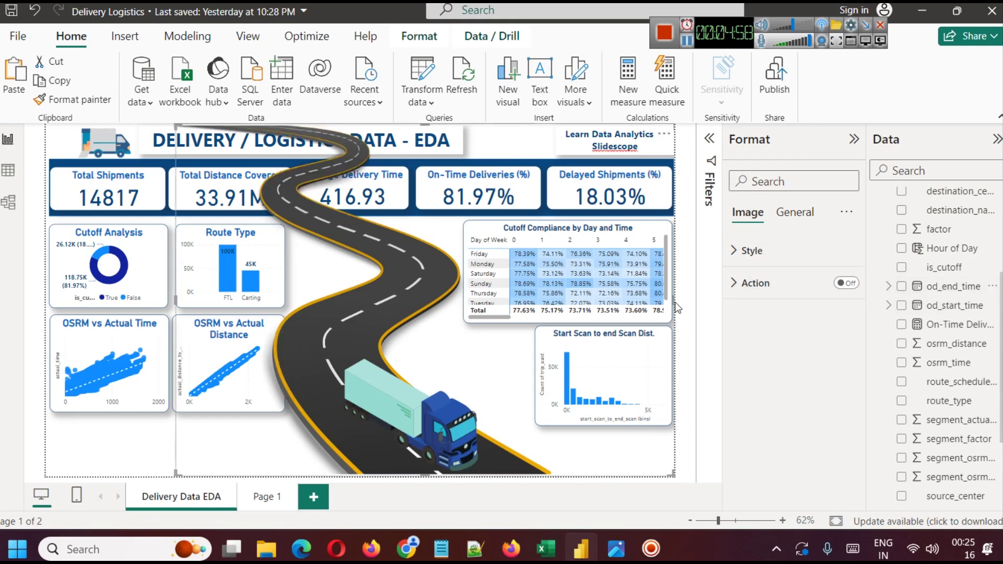
Insert a line chart below the two OSRM scatter charts and size it to span their combined width.
left_click(86, 455)
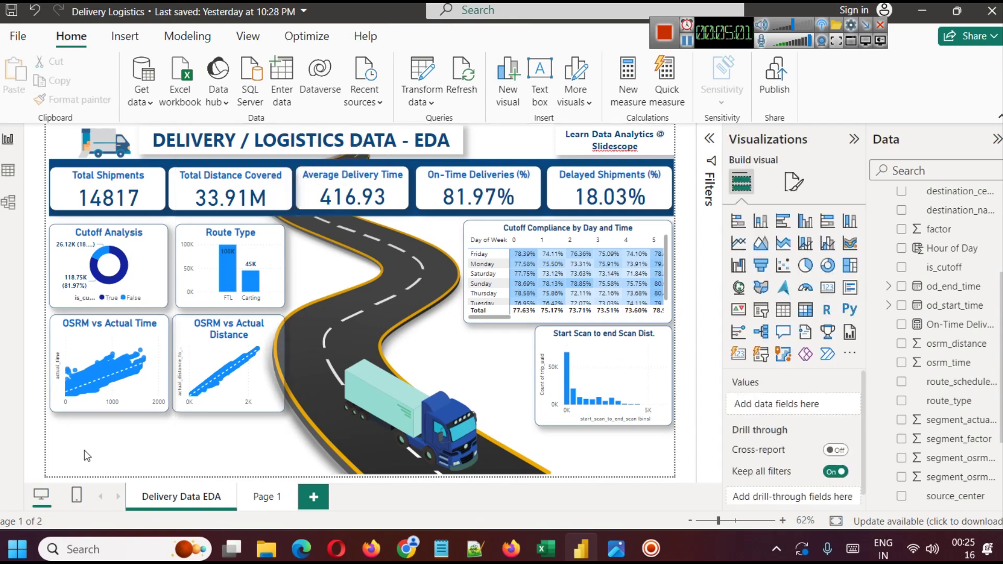
left_click(738, 243)
left_click_drag(132, 240, 99, 407)
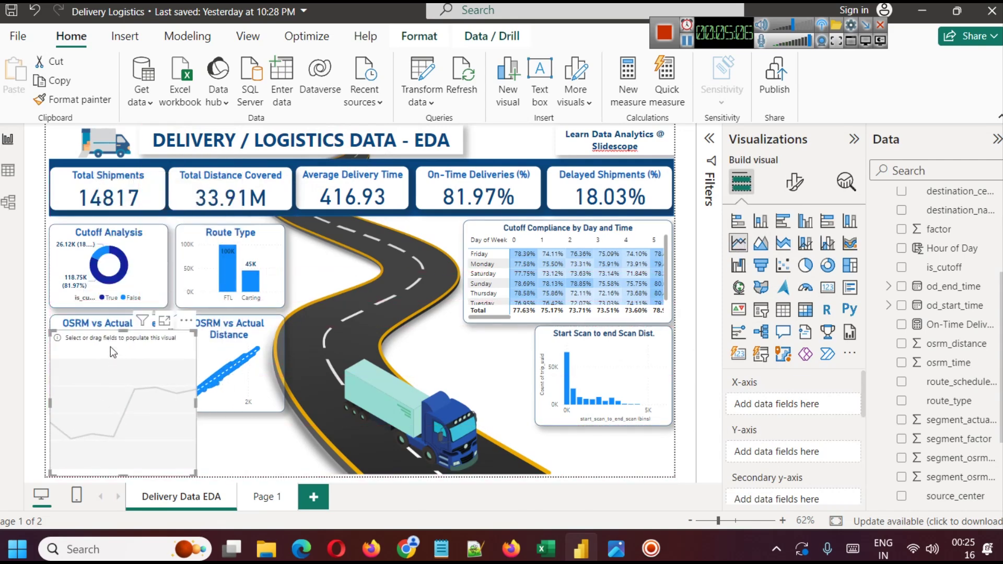
left_click_drag(123, 333, 119, 423)
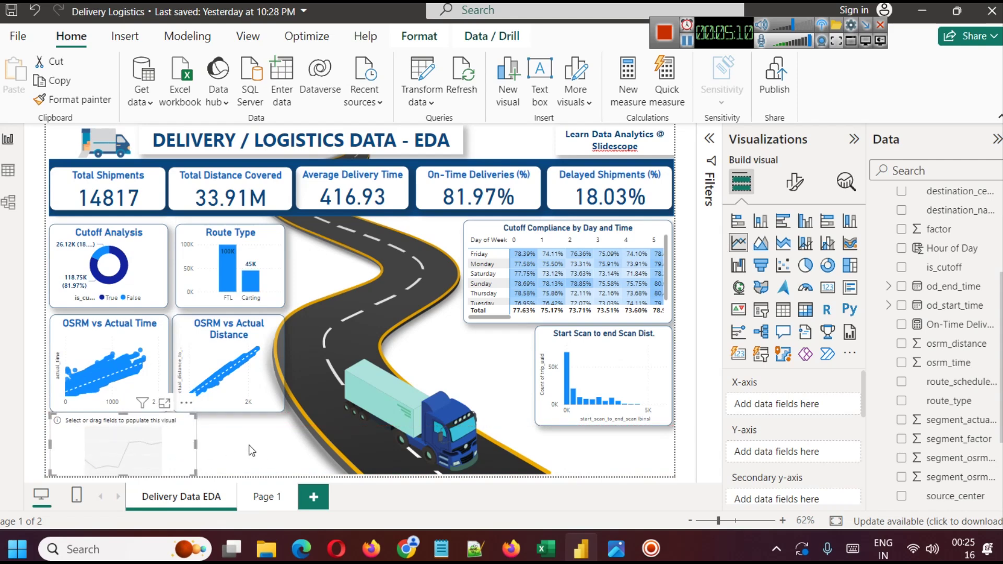
left_click_drag(252, 450, 285, 449)
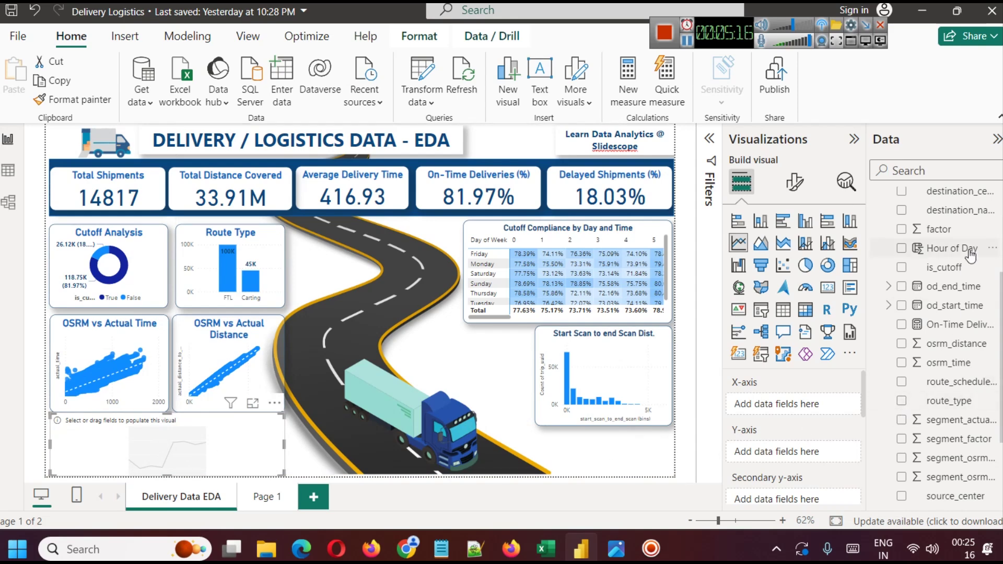
Assign od_start_time to the line chart's X-axis and the count of trip_uuid to its Y-axis.
left_click_drag(955, 305, 797, 407)
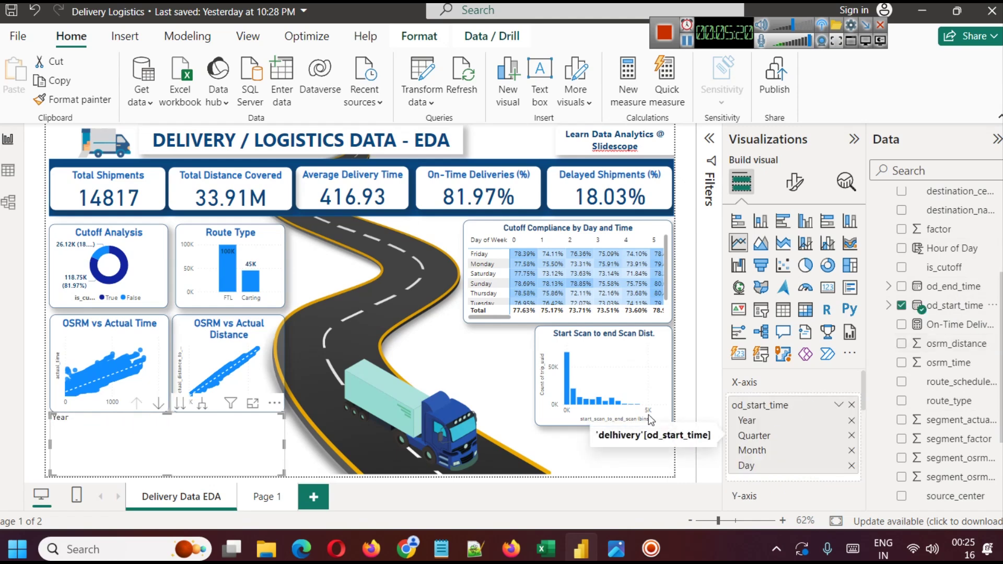
scroll(965, 373, "up", 3)
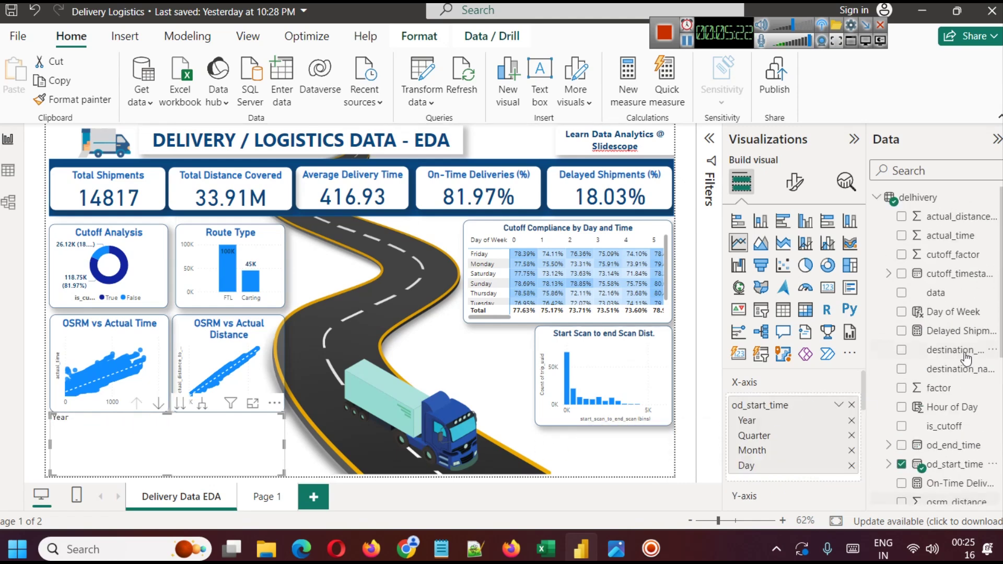
scroll(968, 350, "down", 5)
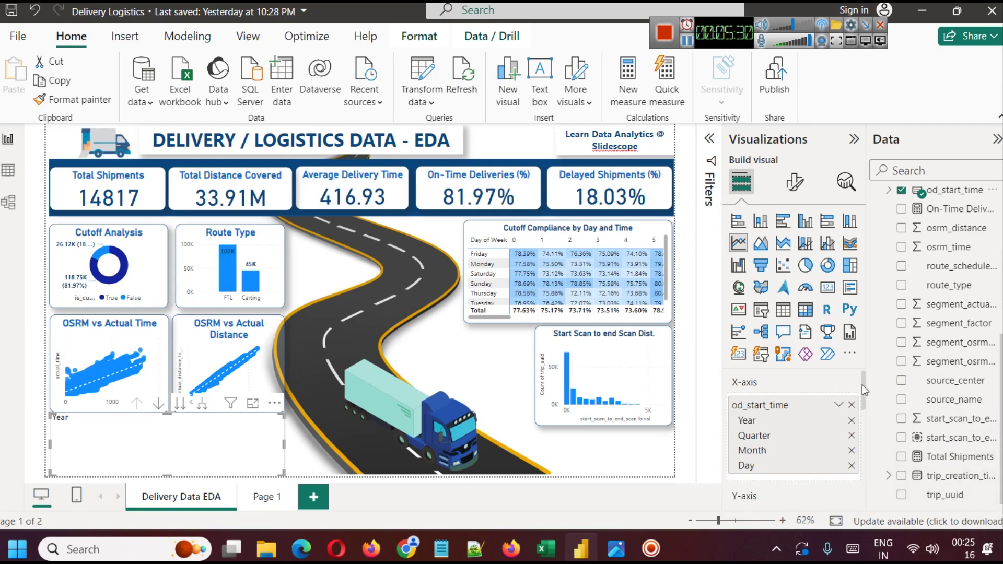
left_click_drag(862, 384, 864, 399)
left_click_drag(946, 499, 814, 469)
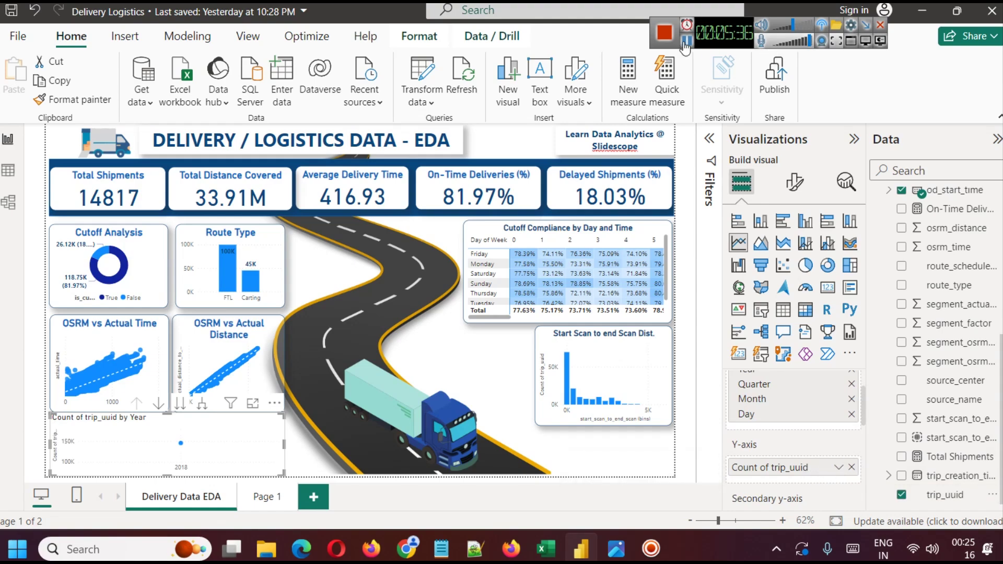
left_click(685, 48)
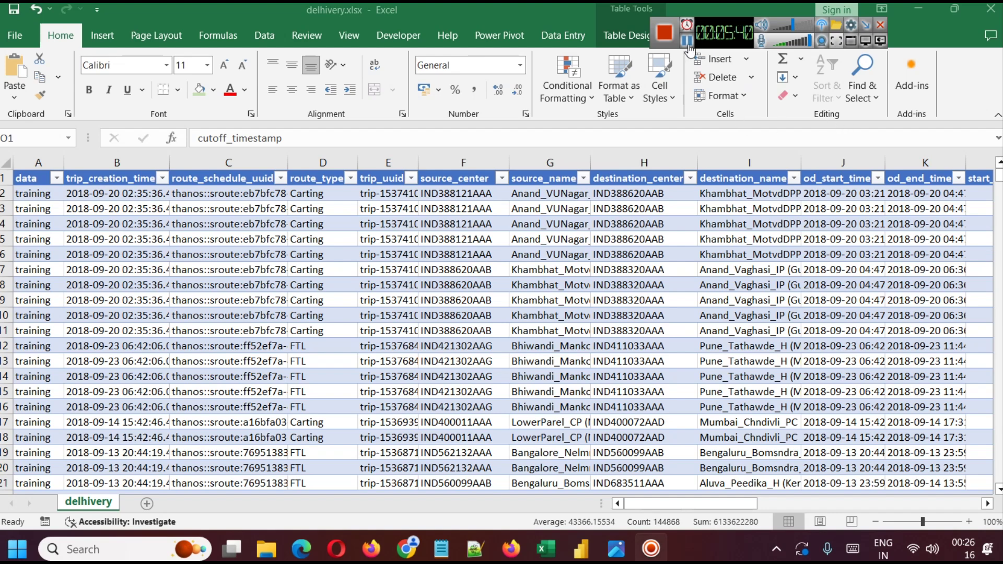
left_click(686, 42)
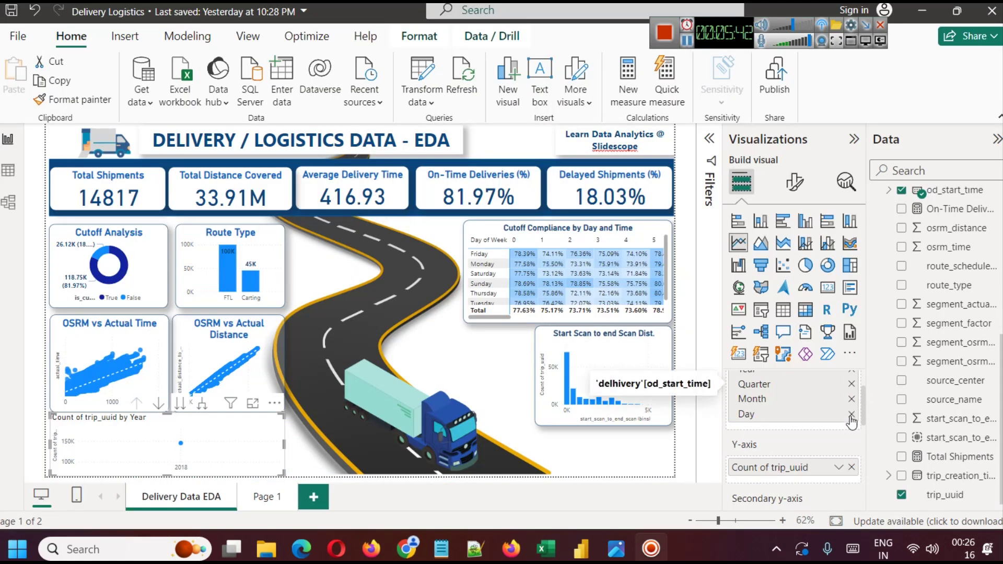
Remove the Day, Quarter and Year levels of od_start_time from the line chart's X-axis.
left_click(850, 415)
left_click(852, 384)
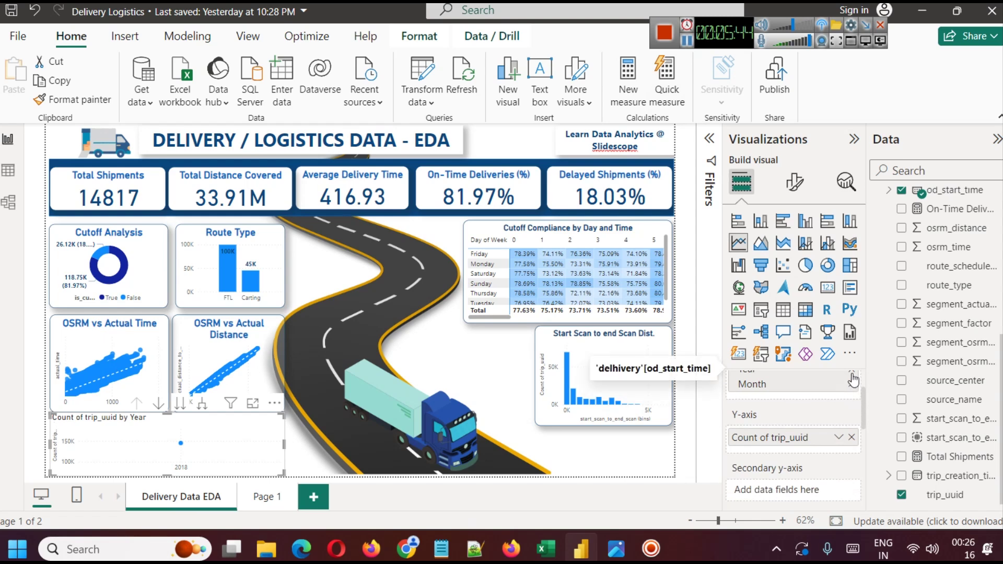
left_click(850, 375)
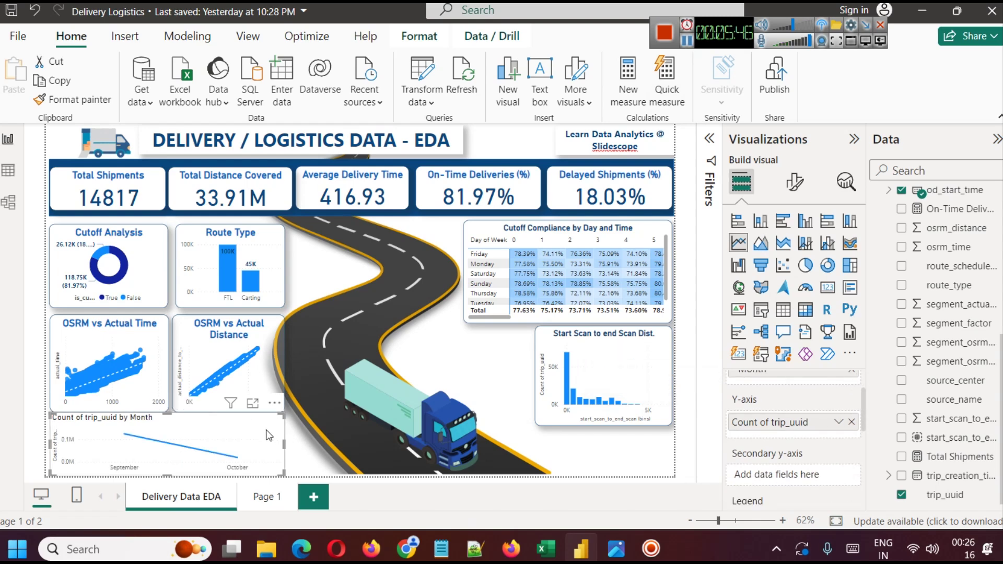
mouse_move(187, 444)
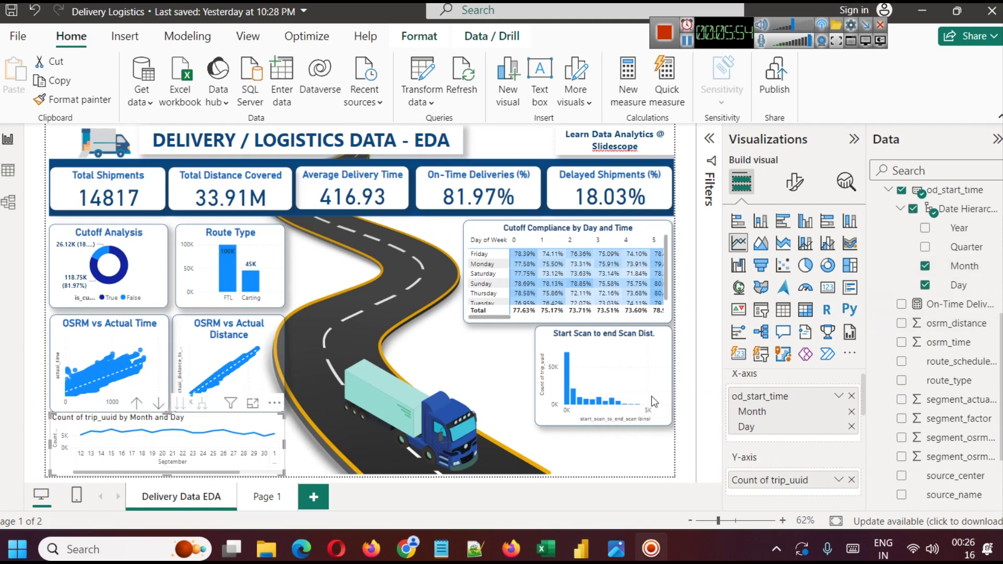
Convert the trip-count line chart into an area chart with route_type as its legend, and inspect it in focus mode.
mouse_move(108, 440)
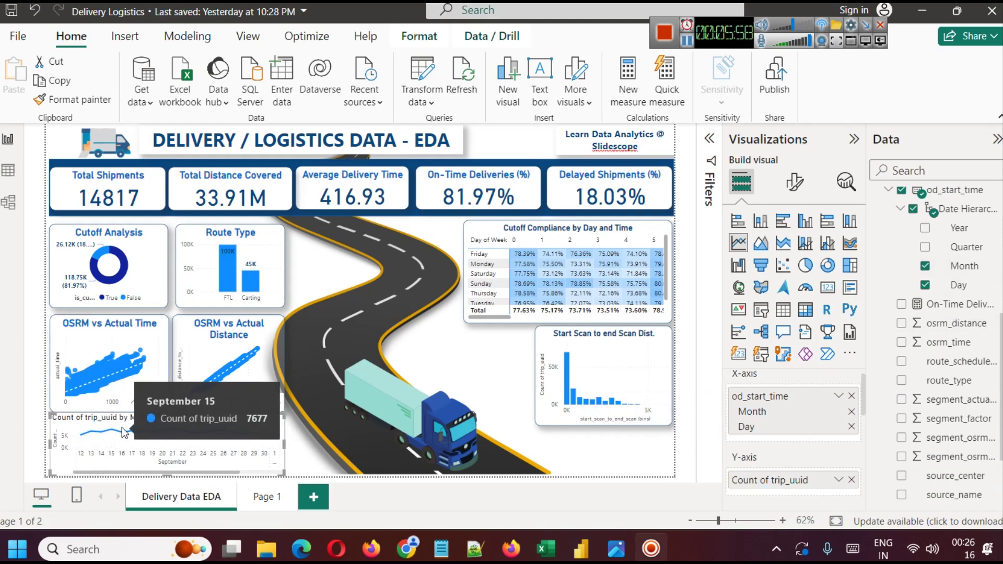
mouse_move(184, 432)
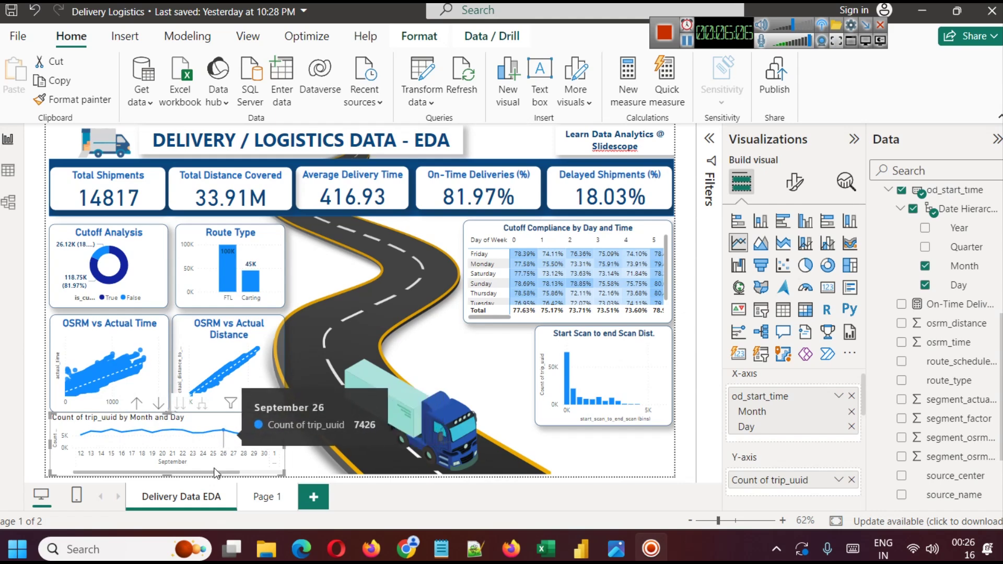
left_click_drag(242, 474, 117, 471)
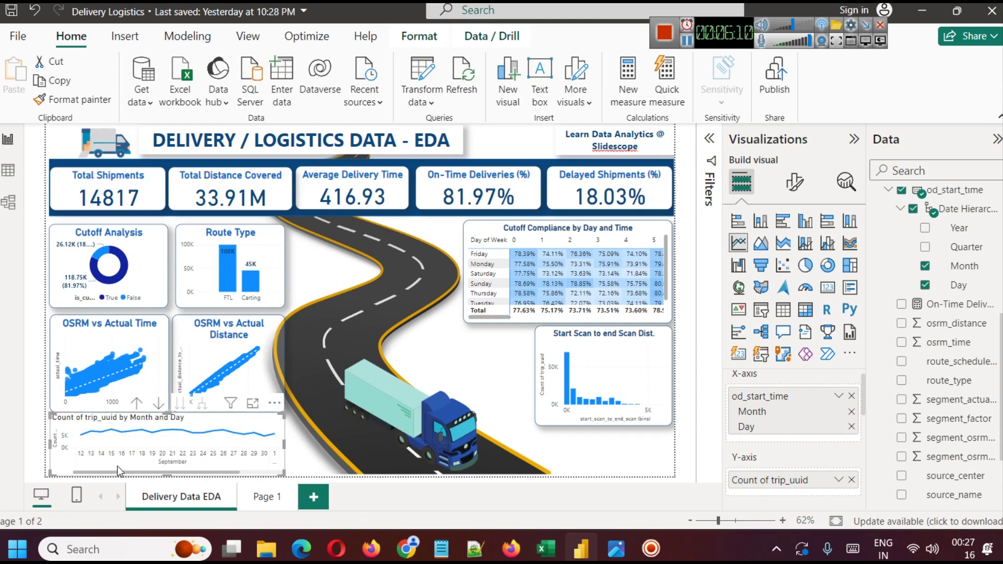
left_click(761, 252)
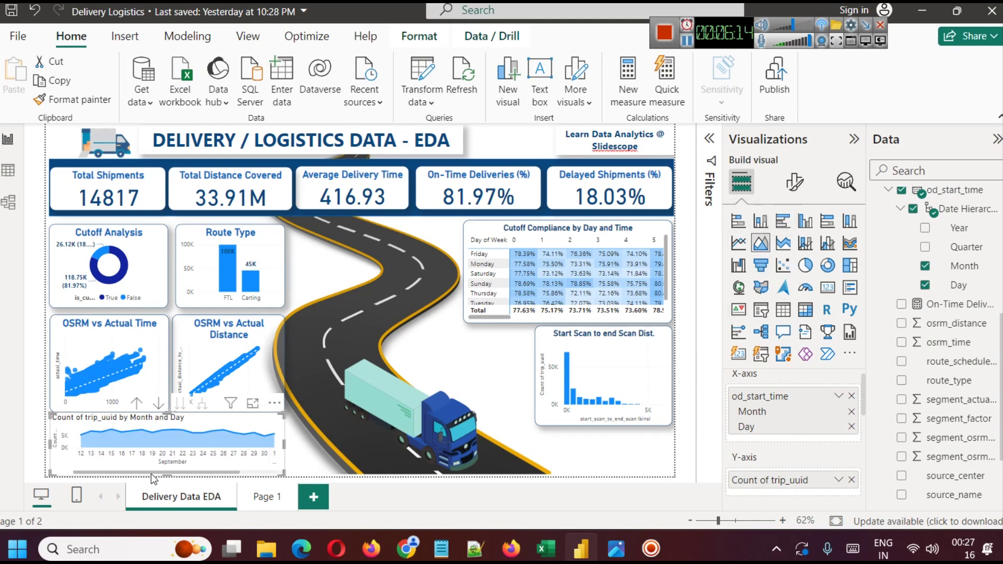
scroll(810, 428, "down", 3)
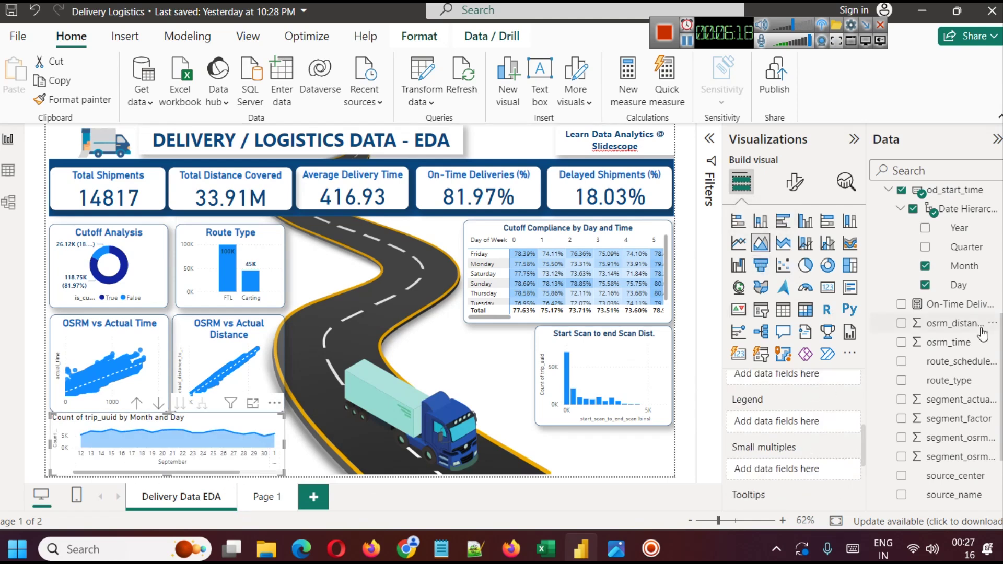
left_click_drag(953, 389, 820, 426)
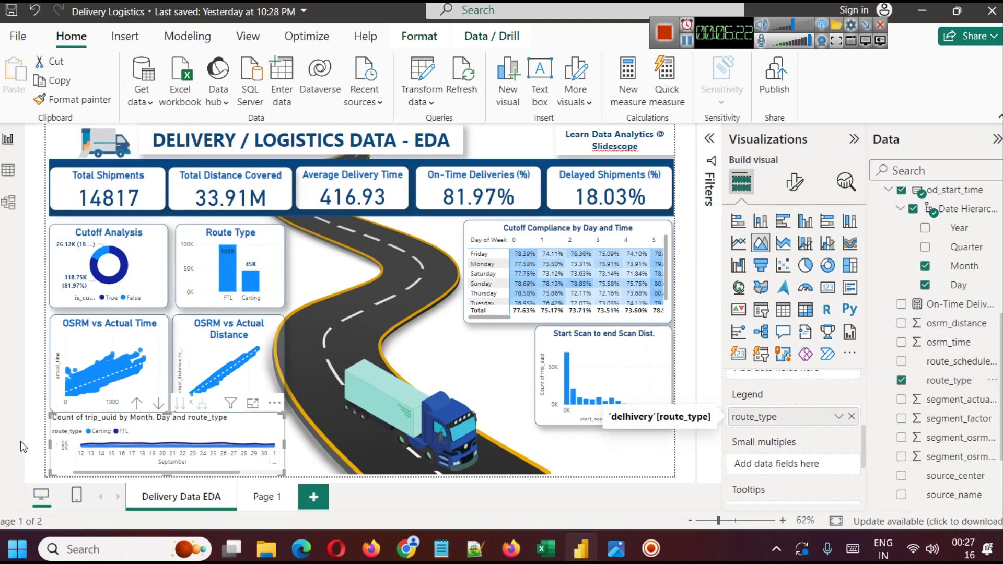
left_click(253, 402)
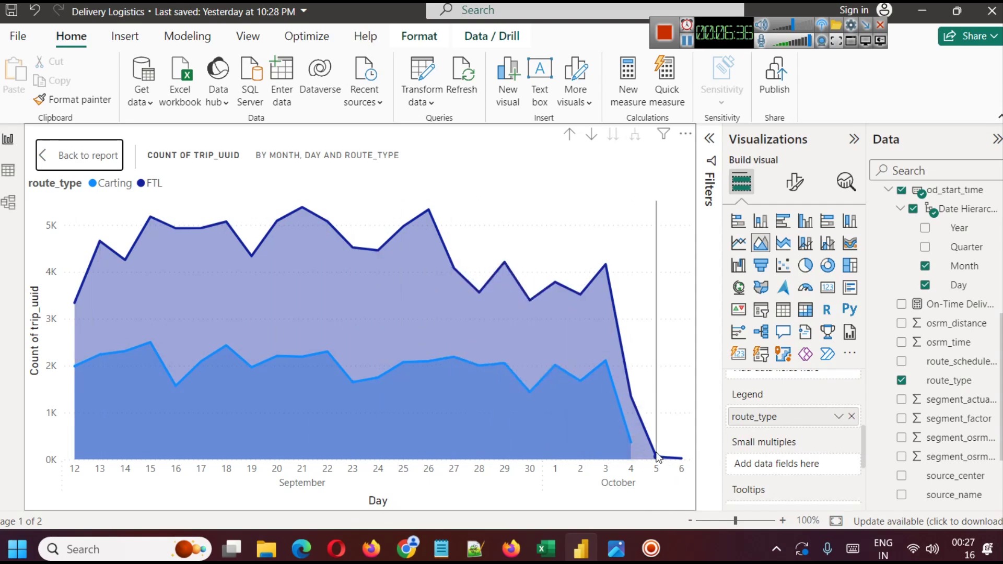
left_click(68, 166)
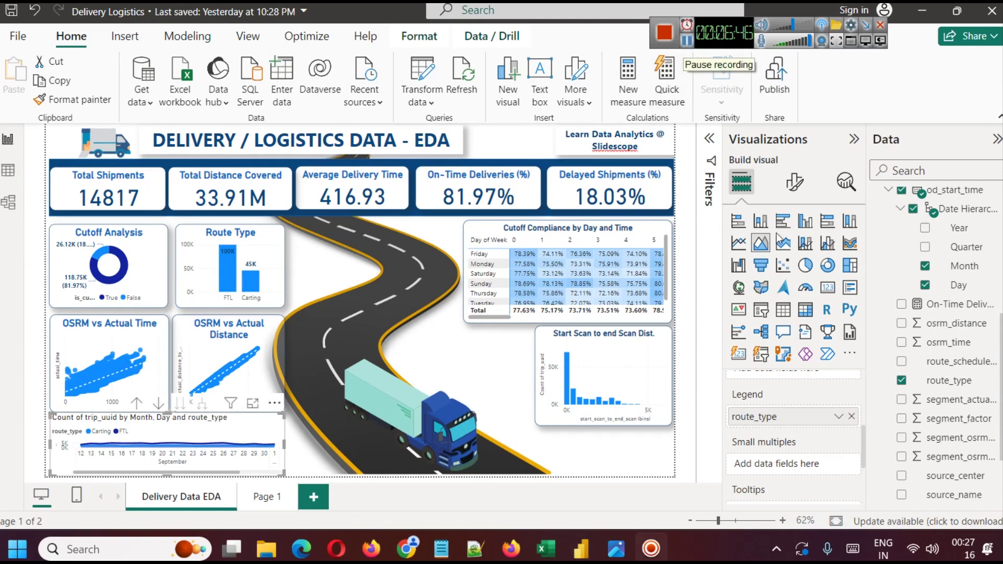
Turn off the title of the trip-count area chart.
left_click(795, 182)
left_click(793, 253)
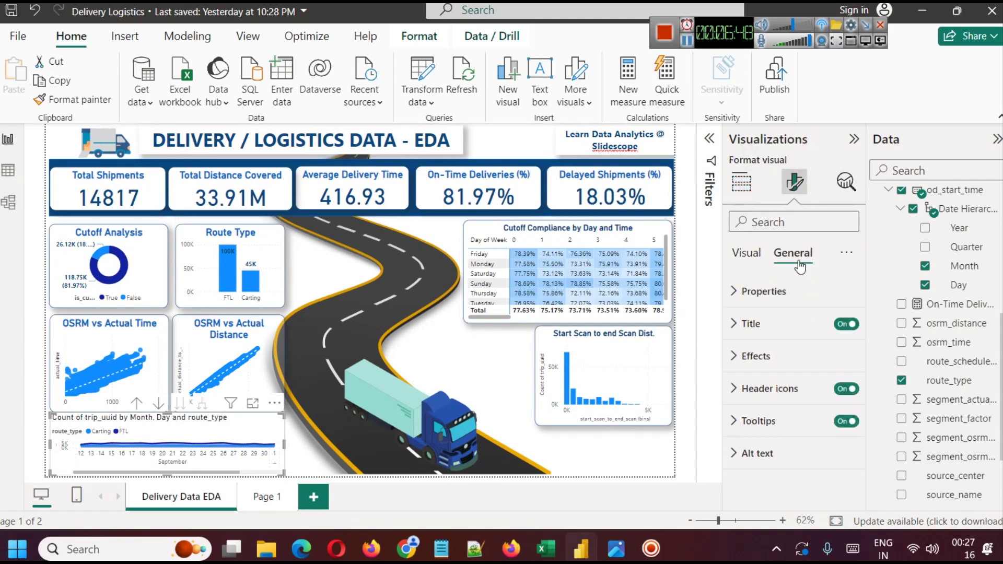
left_click(845, 324)
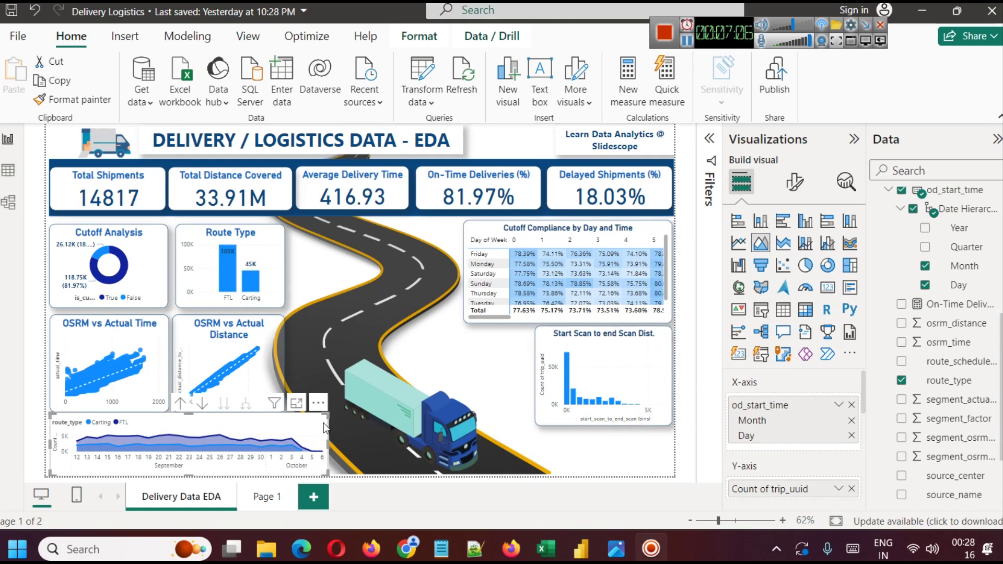
Set the area chart's background transparency to 77% and switch its background off.
left_click(795, 183)
left_click(792, 253)
left_click(768, 356)
scroll(766, 384, "down", 2)
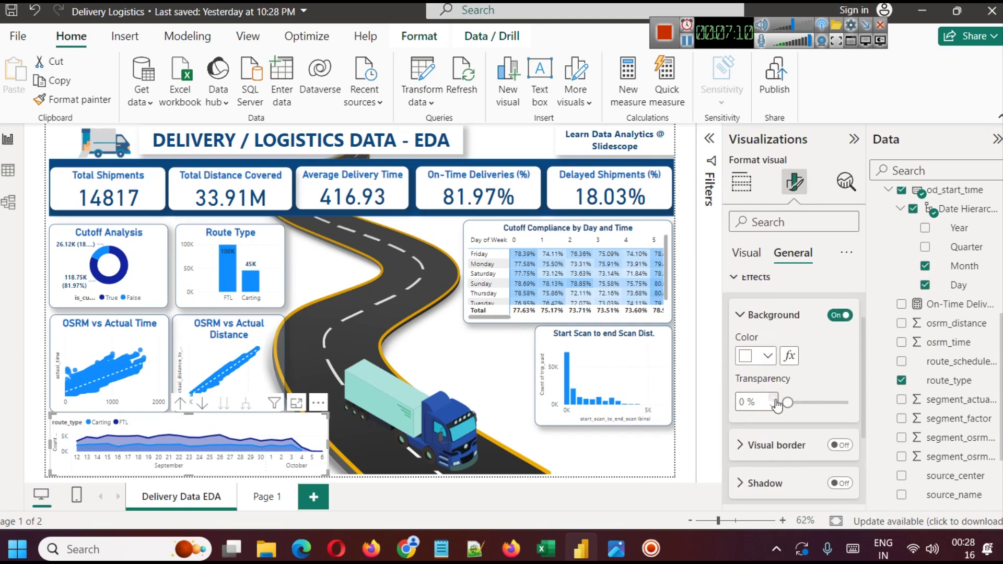
left_click_drag(787, 402, 831, 412)
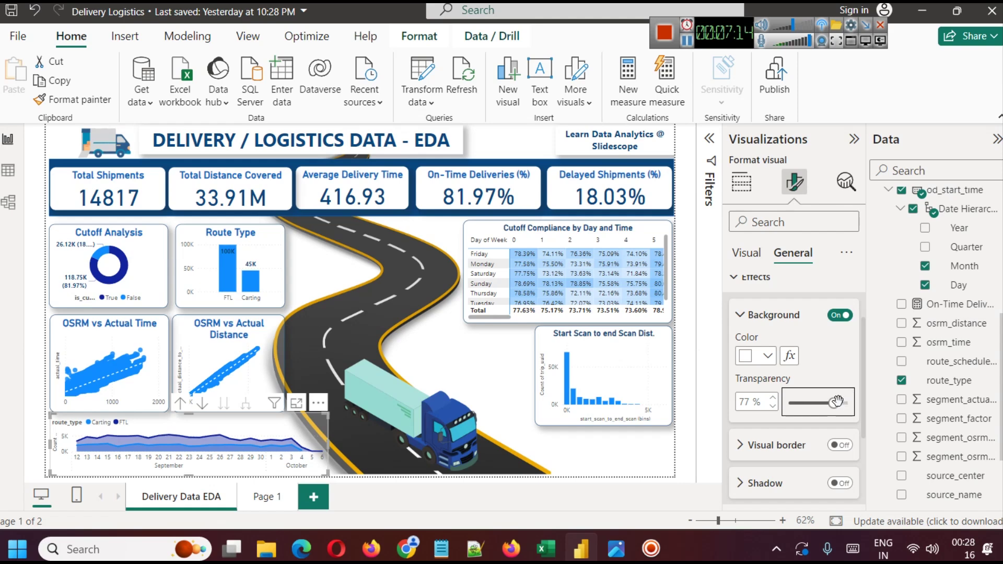
left_click(839, 314)
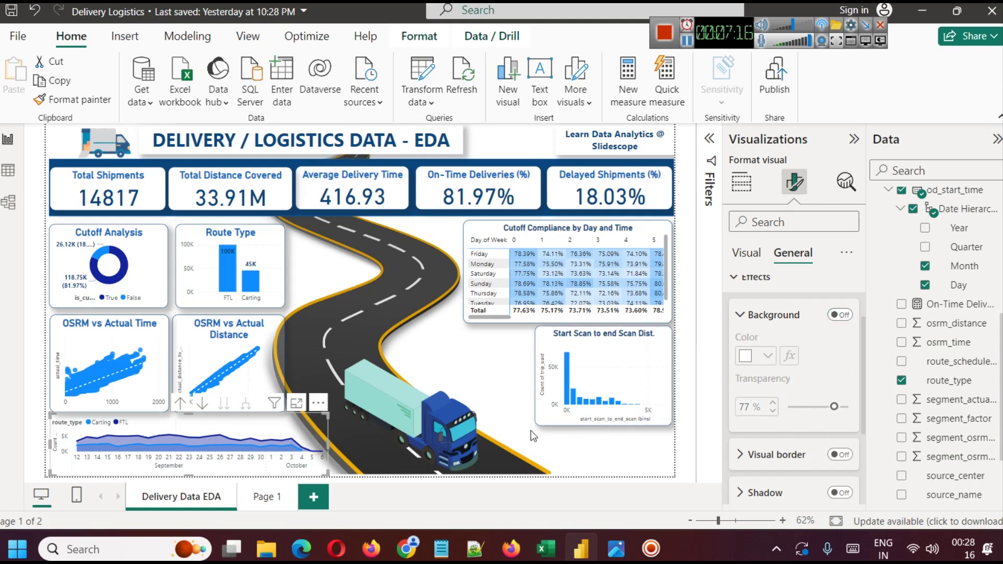
Turn off the background, visual border and shadow of the OSRM vs Actual Distance scatter chart.
left_click(509, 393)
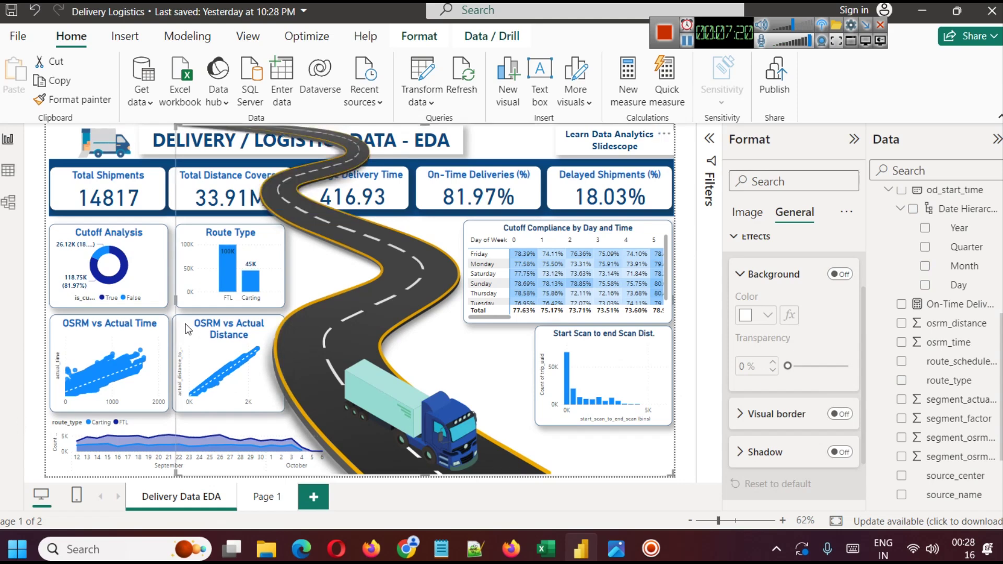
left_click(175, 365)
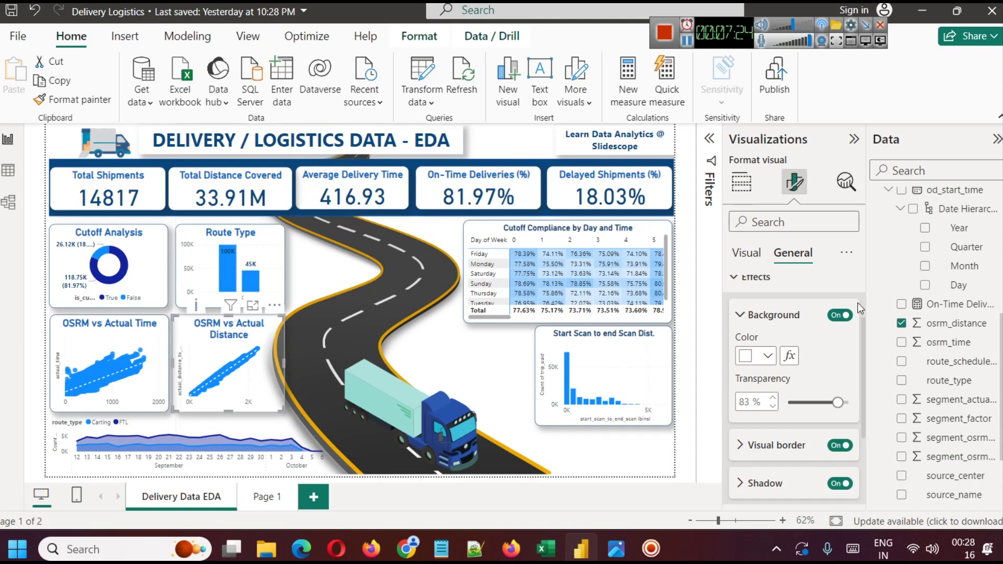
left_click(836, 315)
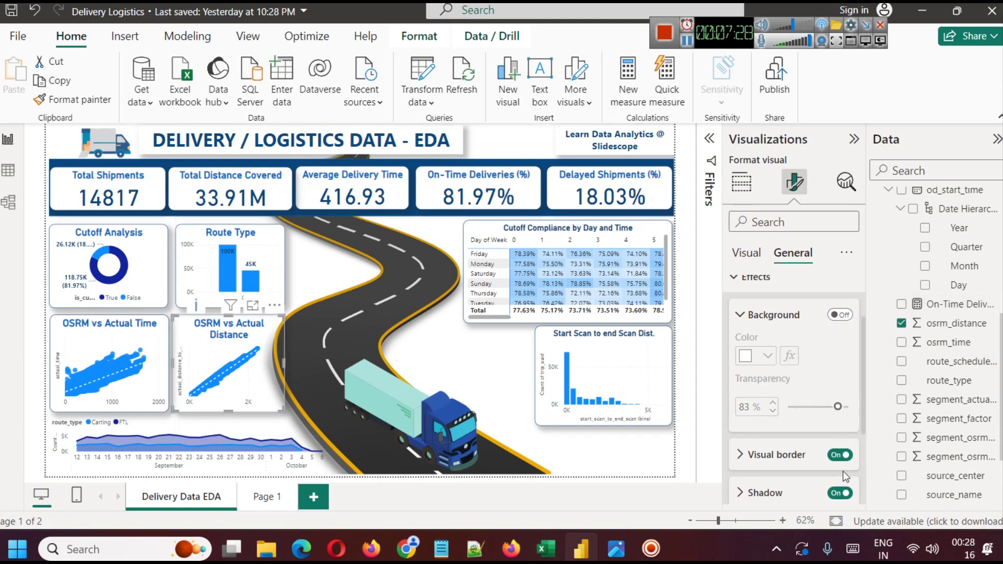
left_click(840, 455)
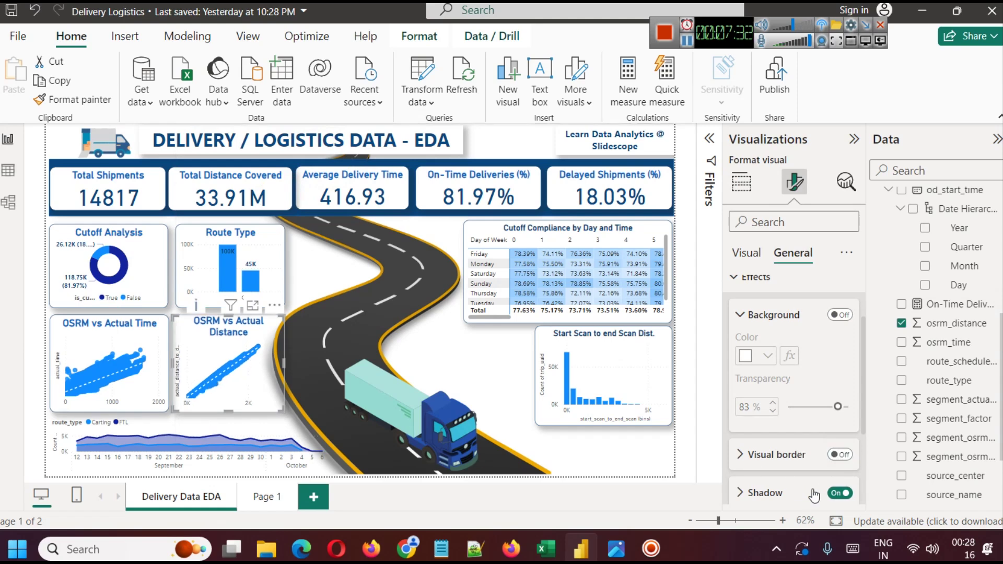
left_click(840, 493)
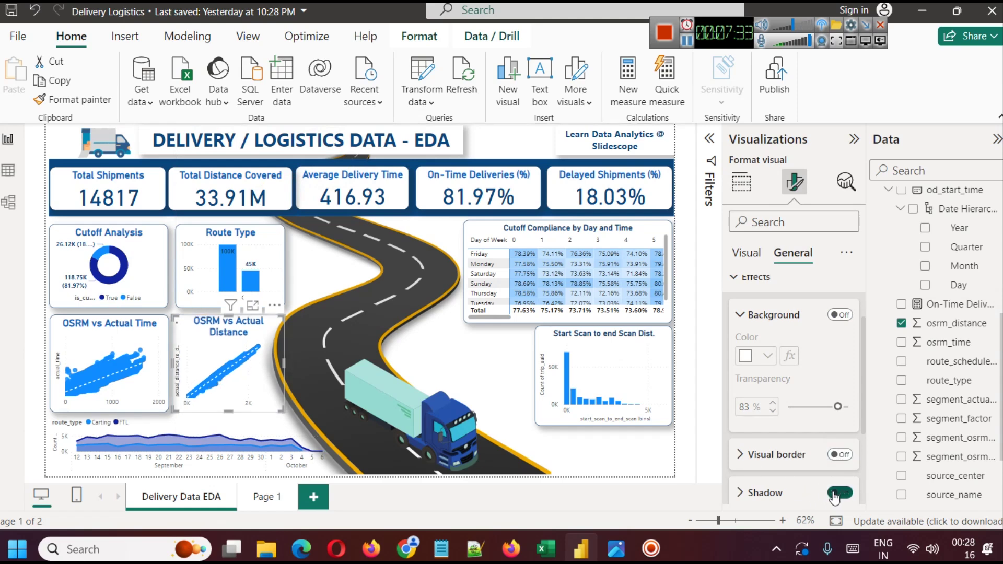
left_click(26, 337)
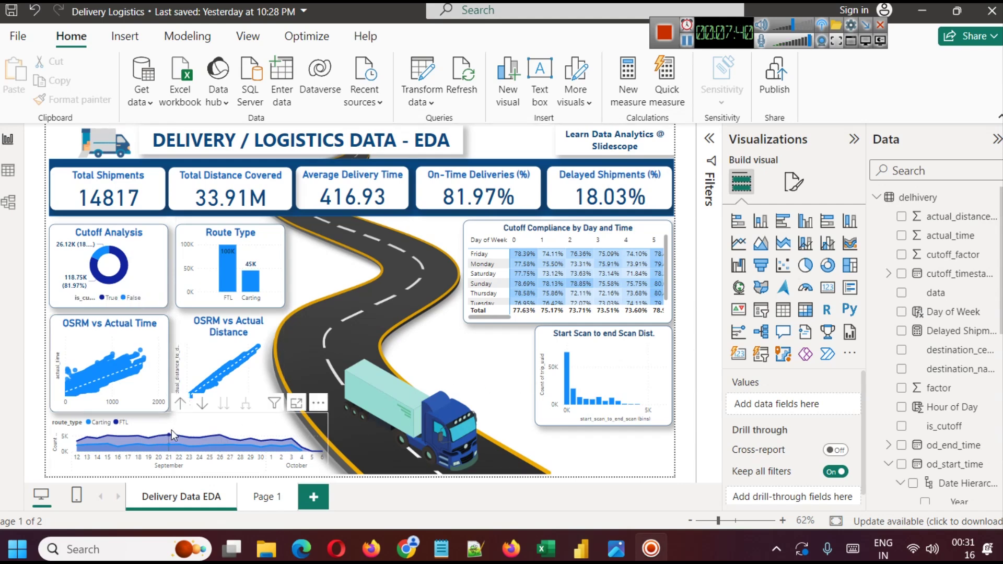
Add route_type as the legend of the Start Scan to end Scan Dist. column chart.
left_click(616, 353)
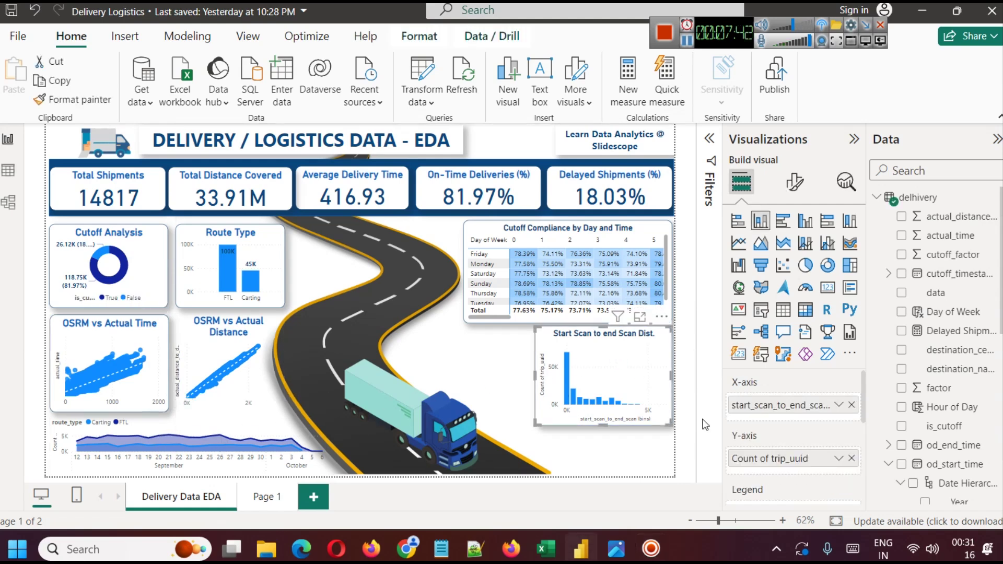
scroll(776, 448, "down", 2)
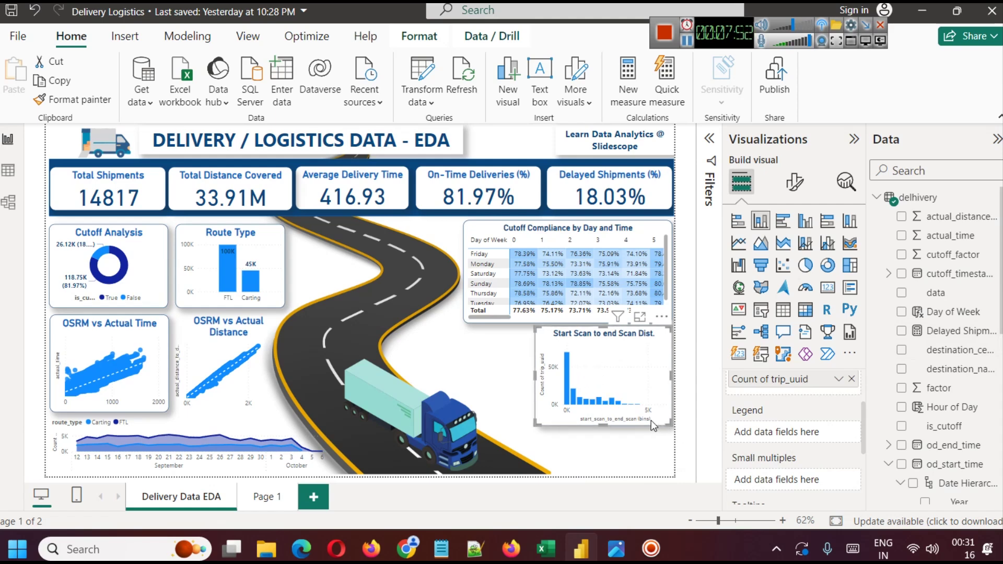
left_click(922, 169)
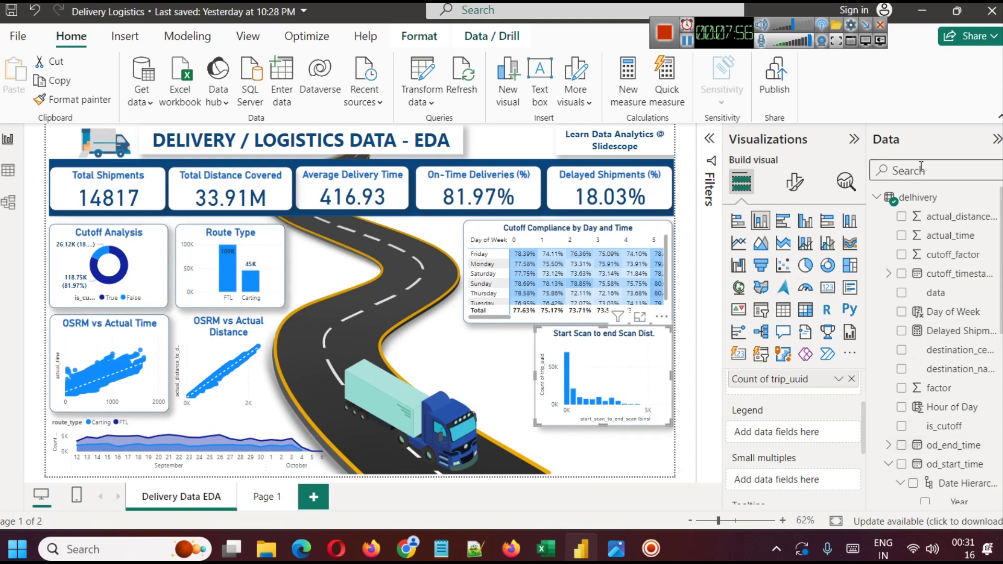
type("rout")
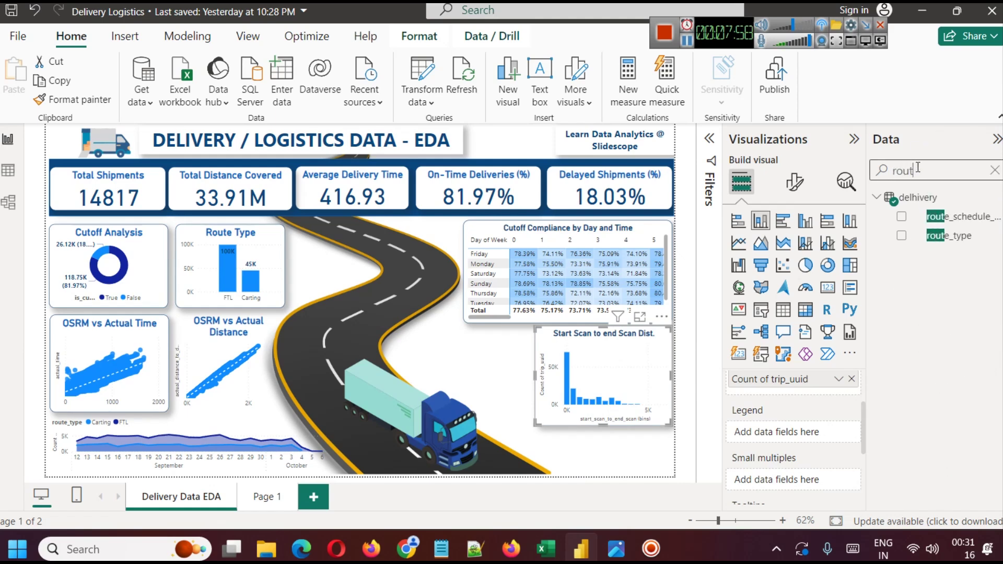
left_click_drag(959, 236, 810, 433)
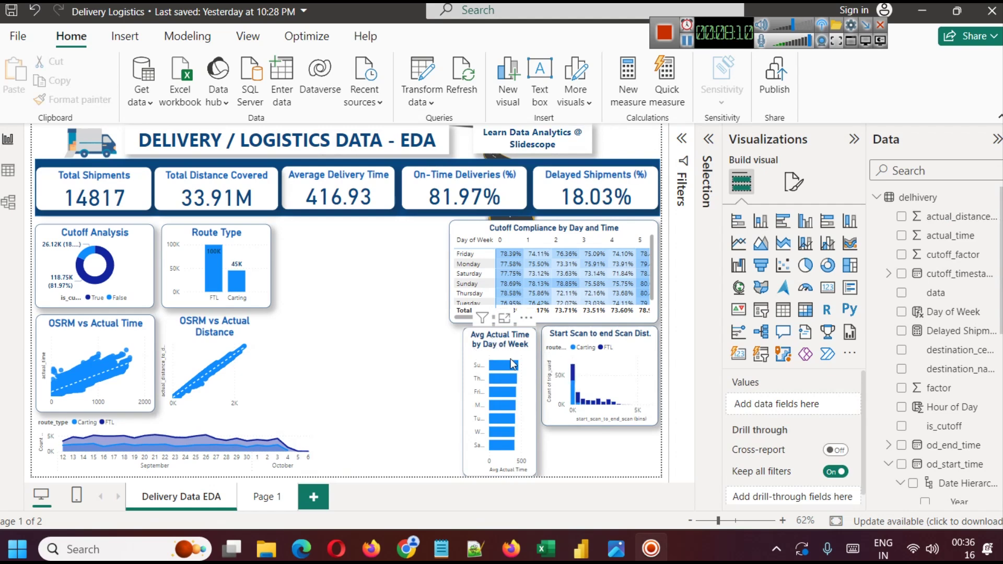
Try route_type as the legend of the Avg Actual Time by Day of Week bar chart.
mouse_move(510, 374)
mouse_move(498, 450)
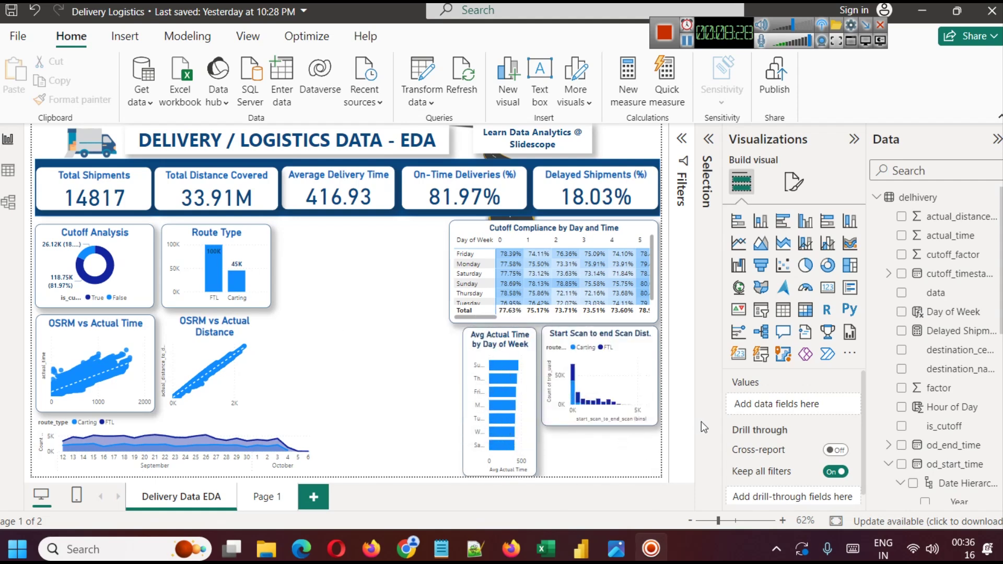
left_click(506, 344)
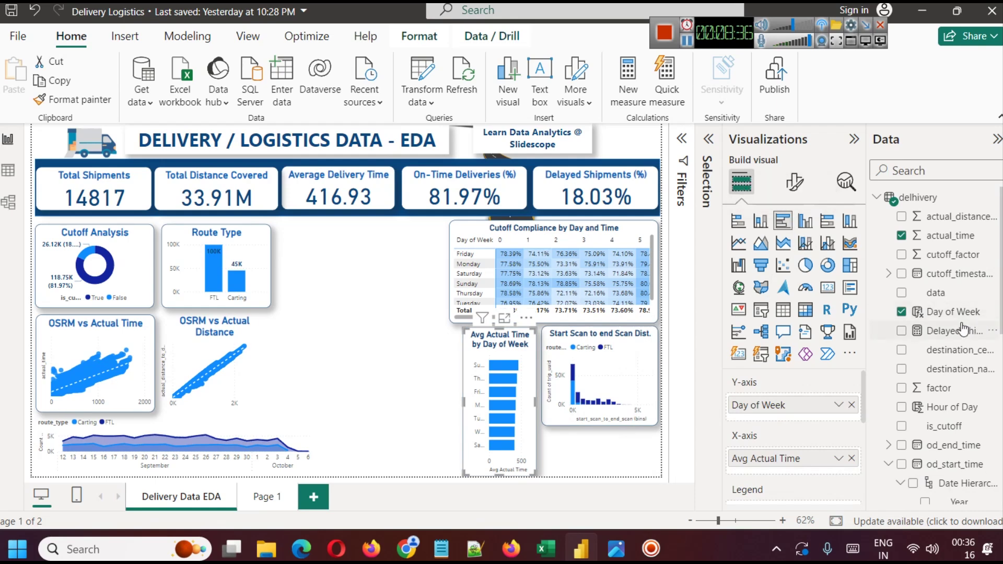
left_click(925, 171)
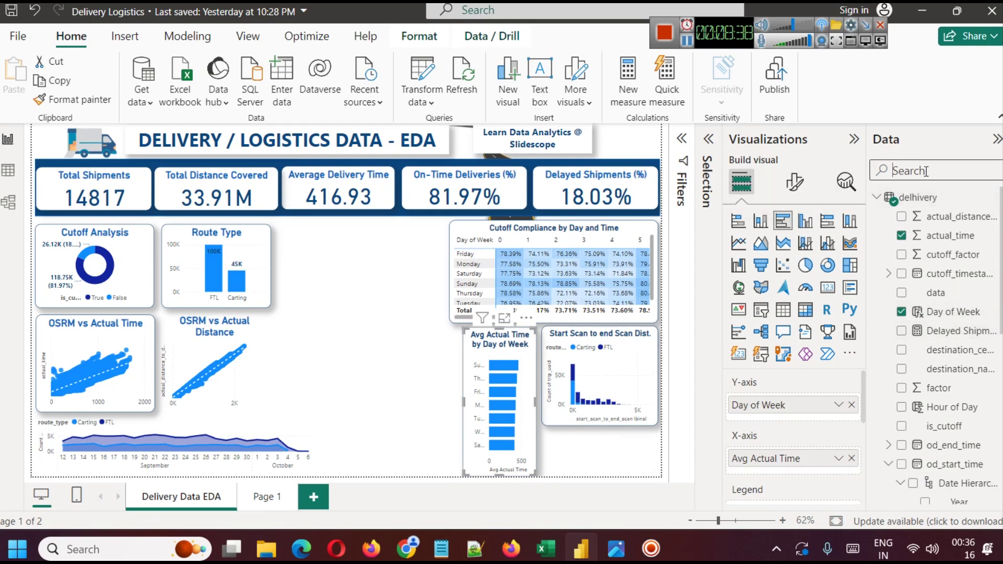
type("rout")
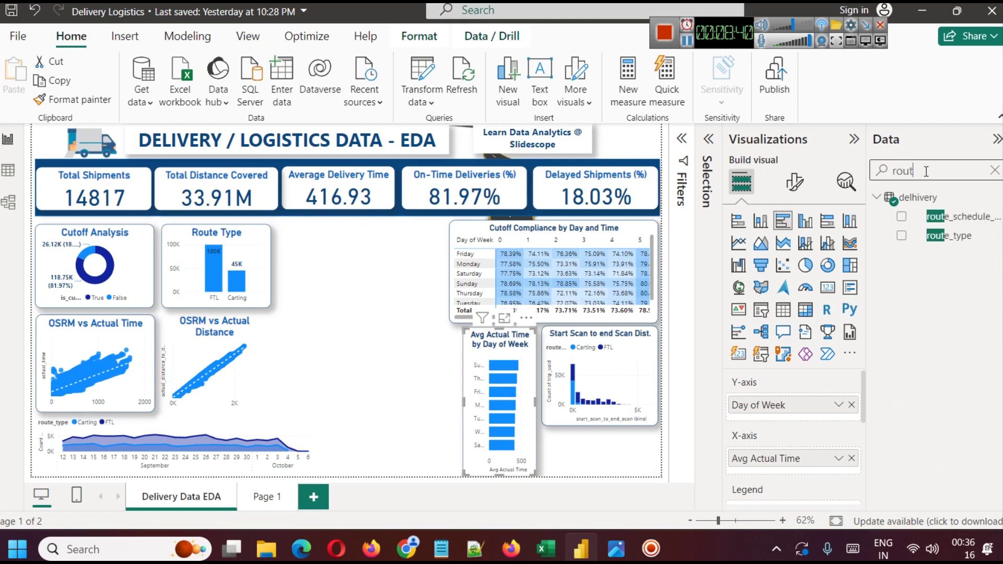
left_click_drag(943, 236, 880, 306)
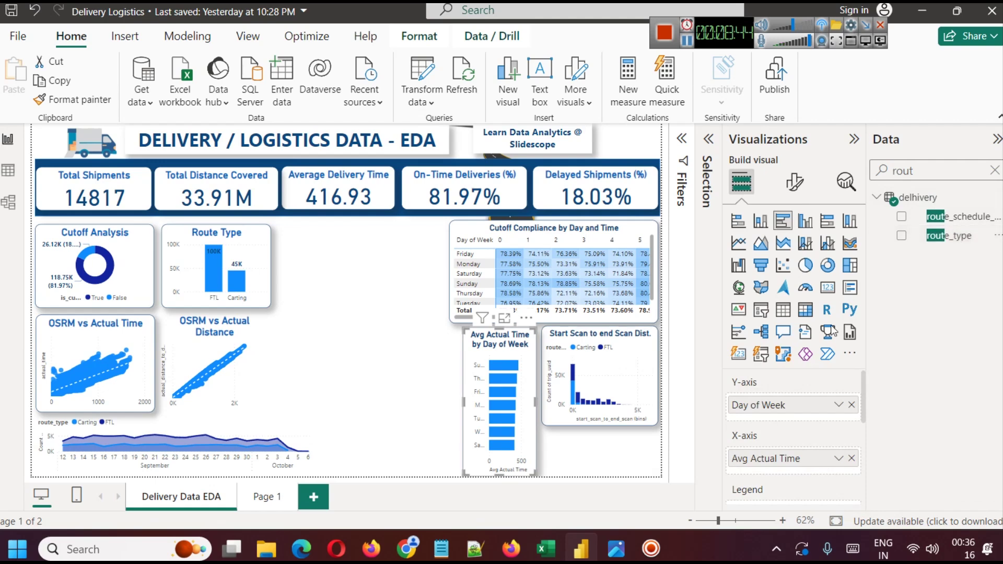
scroll(865, 390, "down", 1)
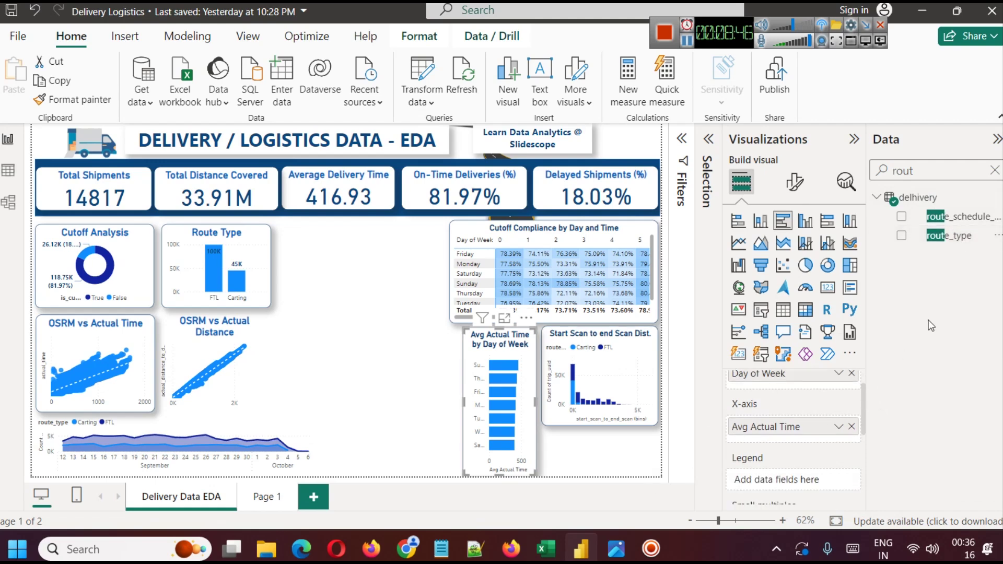
left_click_drag(945, 236, 789, 475)
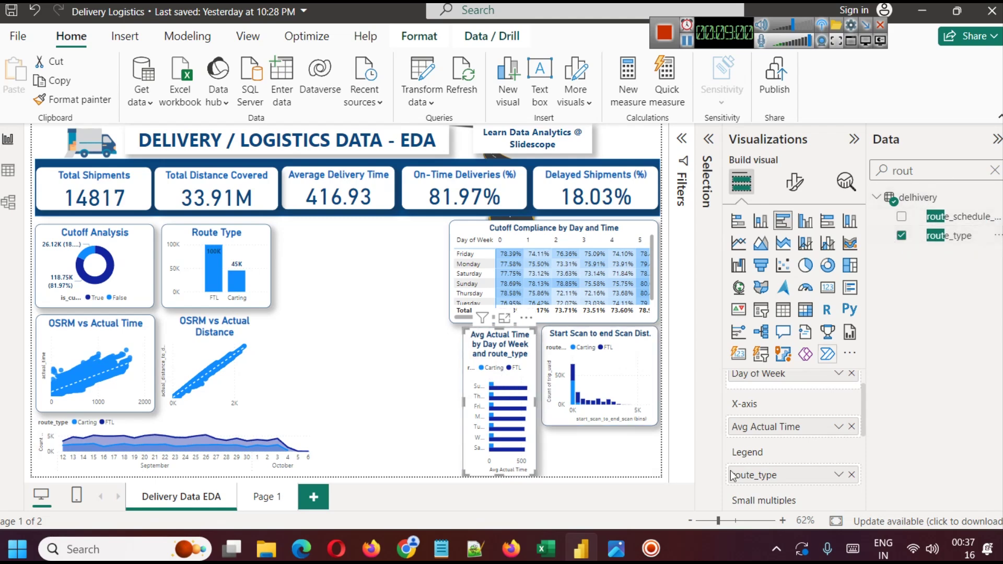
left_click(851, 474)
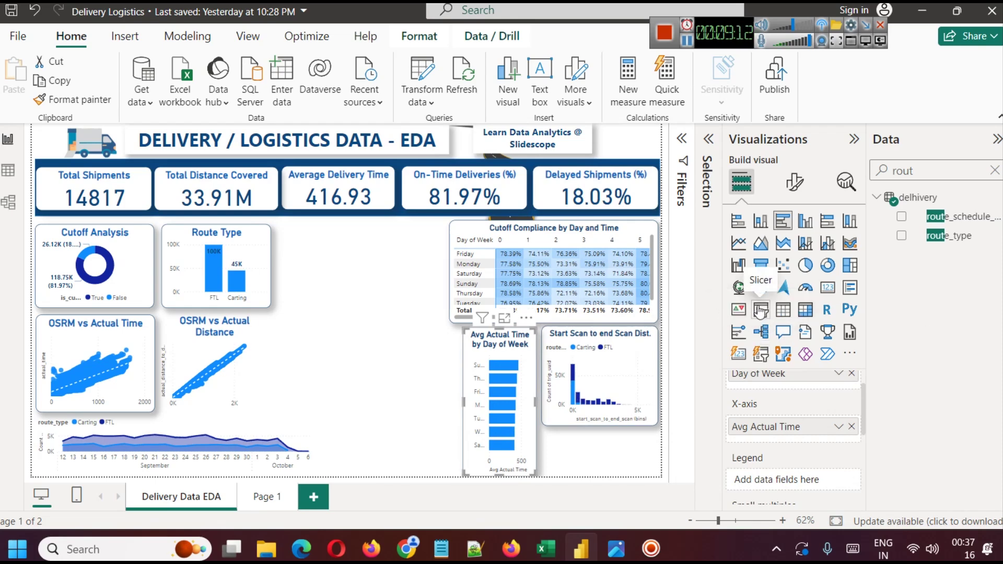
Add a new empty slicer beneath the Start Scan to end Scan Dist. chart, sized to match that chart's width.
left_click(760, 310)
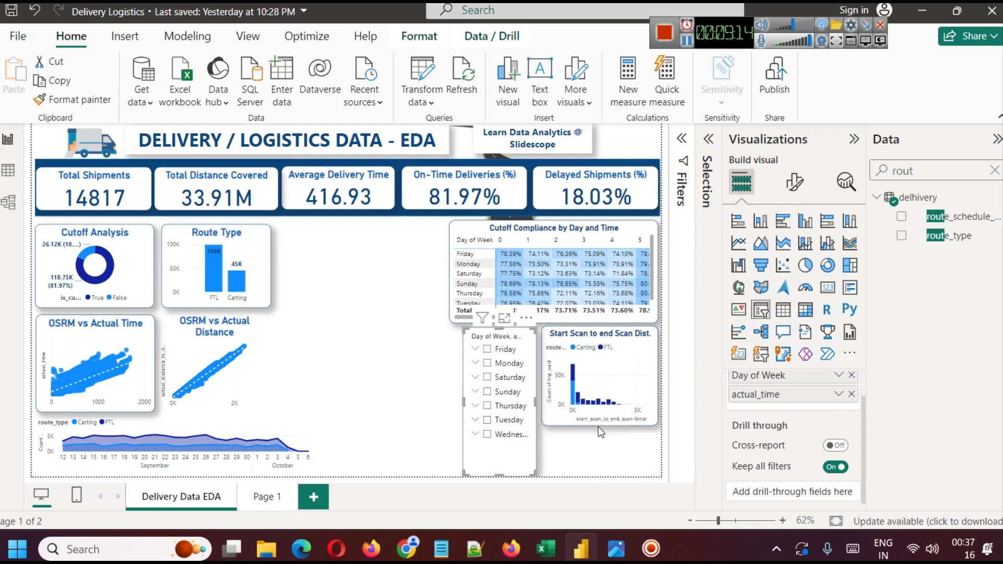
key("ctrl+z")
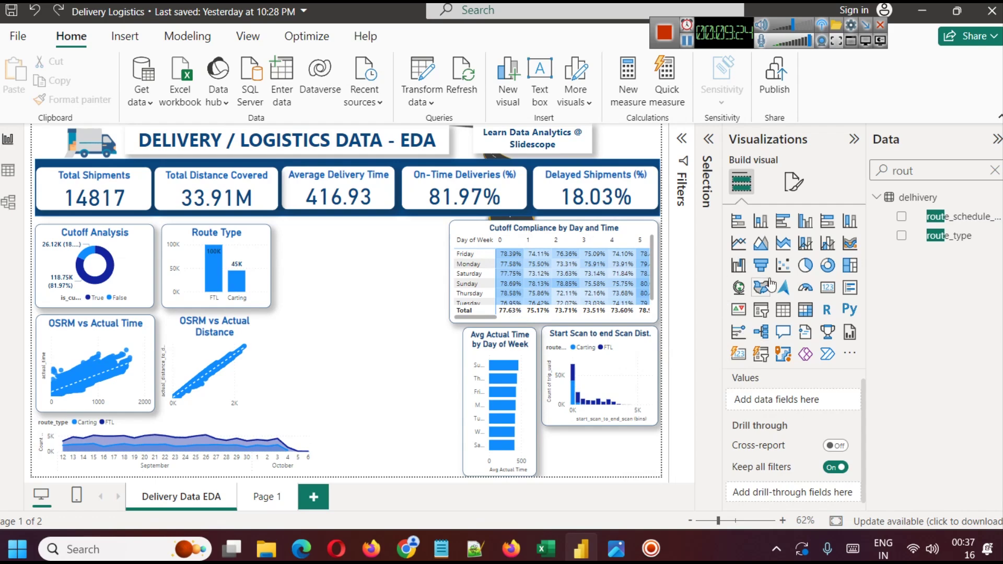
left_click(761, 311)
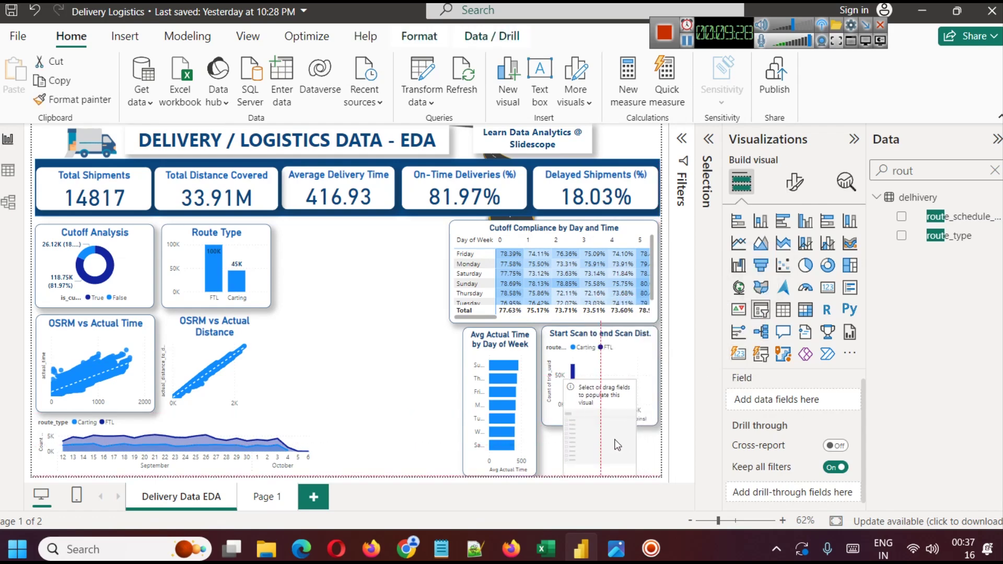
left_click_drag(609, 381, 608, 428)
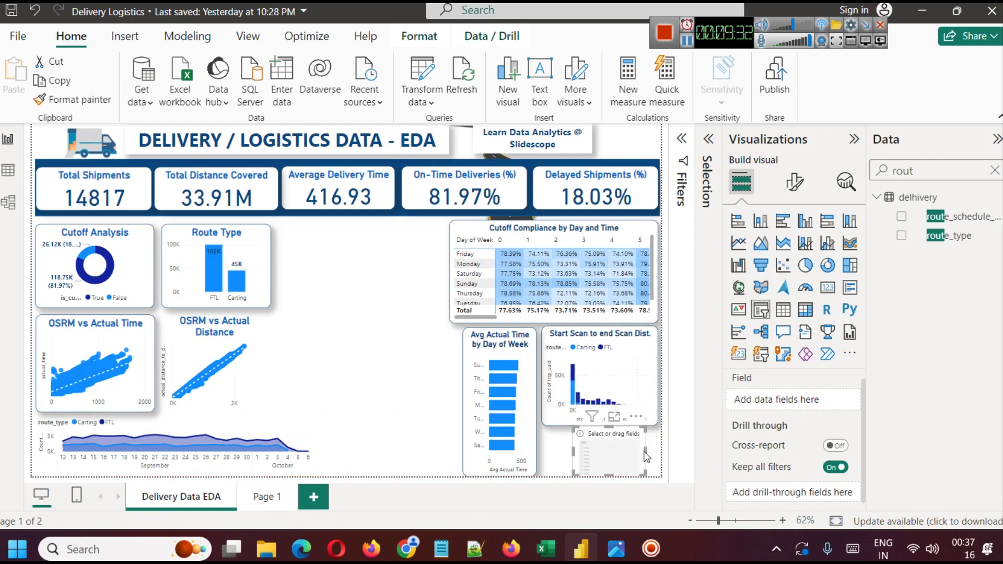
left_click_drag(648, 449, 658, 449)
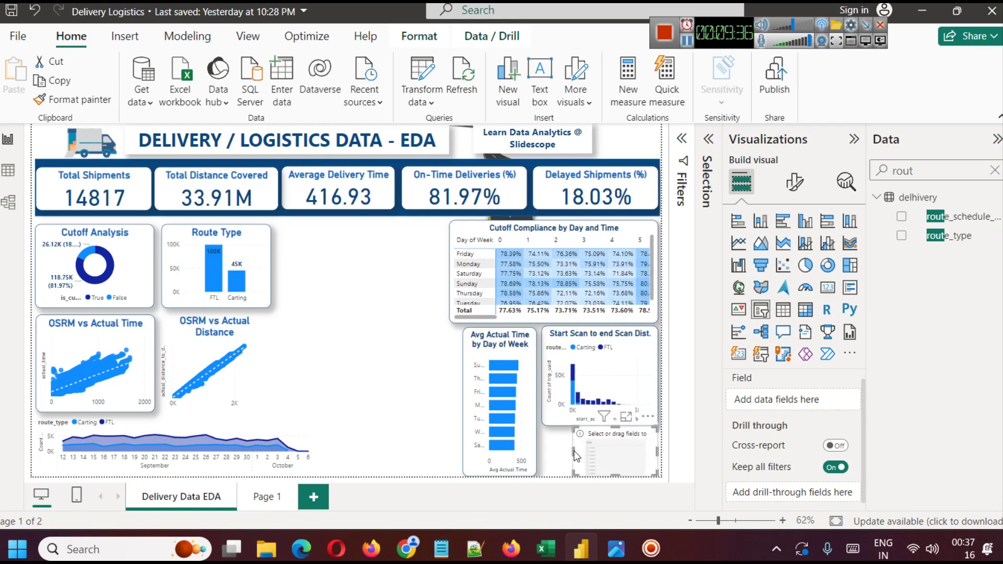
left_click_drag(573, 450, 555, 457)
left_click_drag(549, 455, 541, 455)
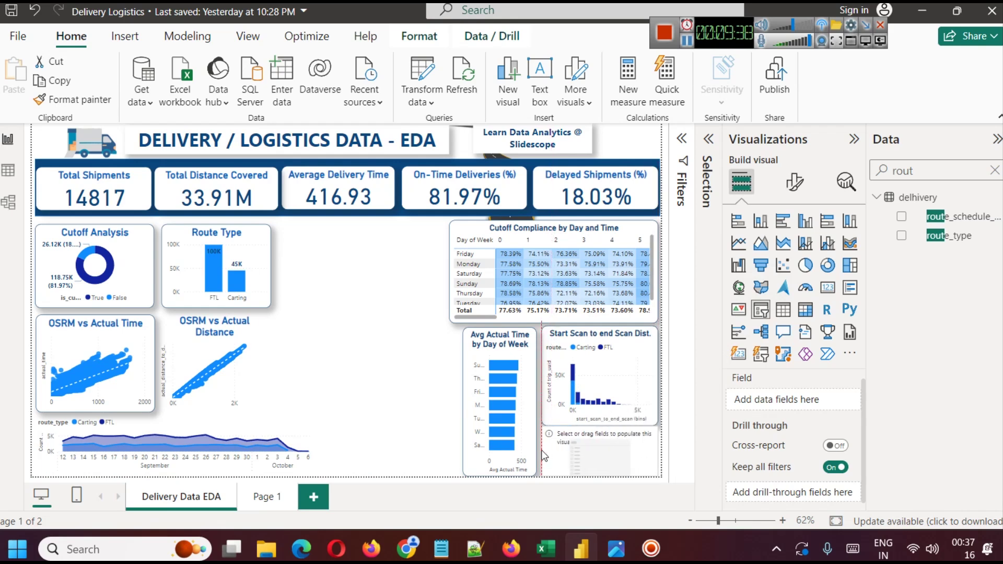
left_click_drag(599, 425, 600, 434)
left_click_drag(642, 462, 626, 461)
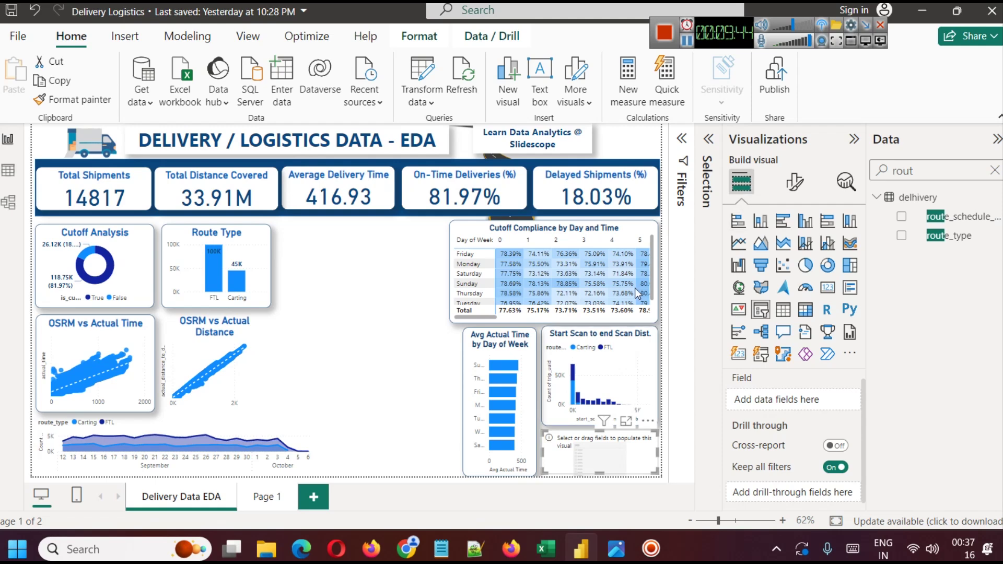
Use route_type as the field of the new slicer.
left_click(794, 183)
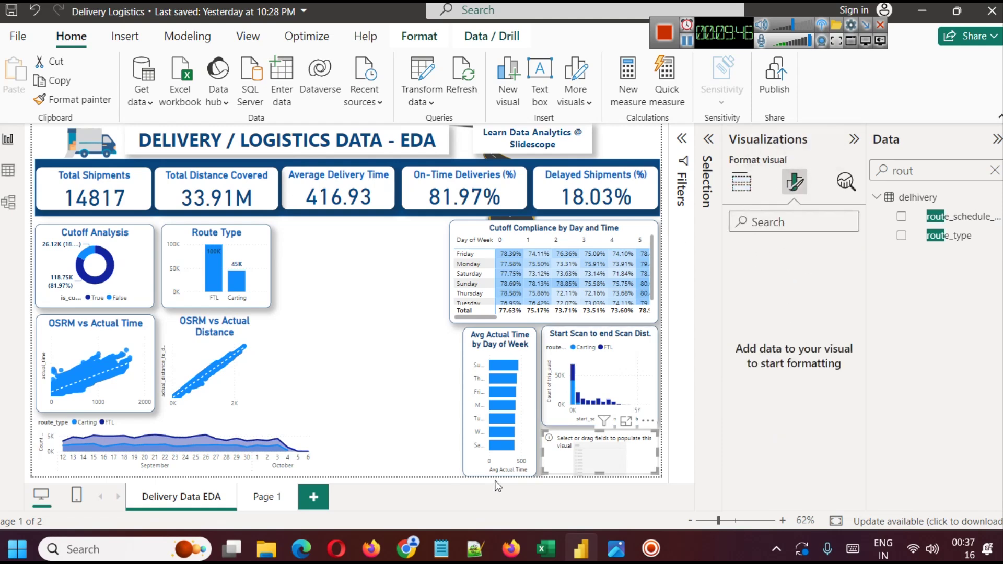
left_click(741, 182)
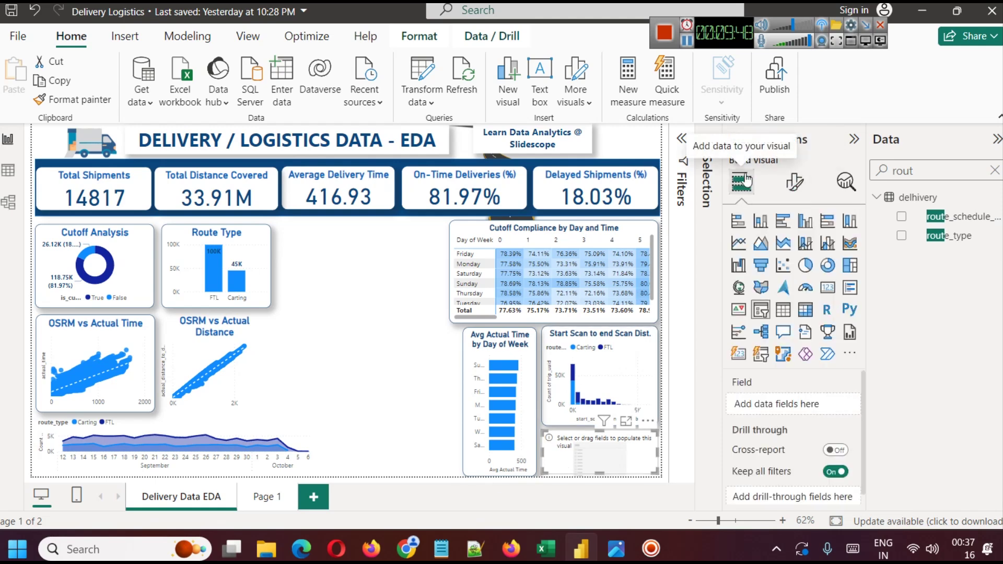
left_click_drag(954, 240, 805, 413)
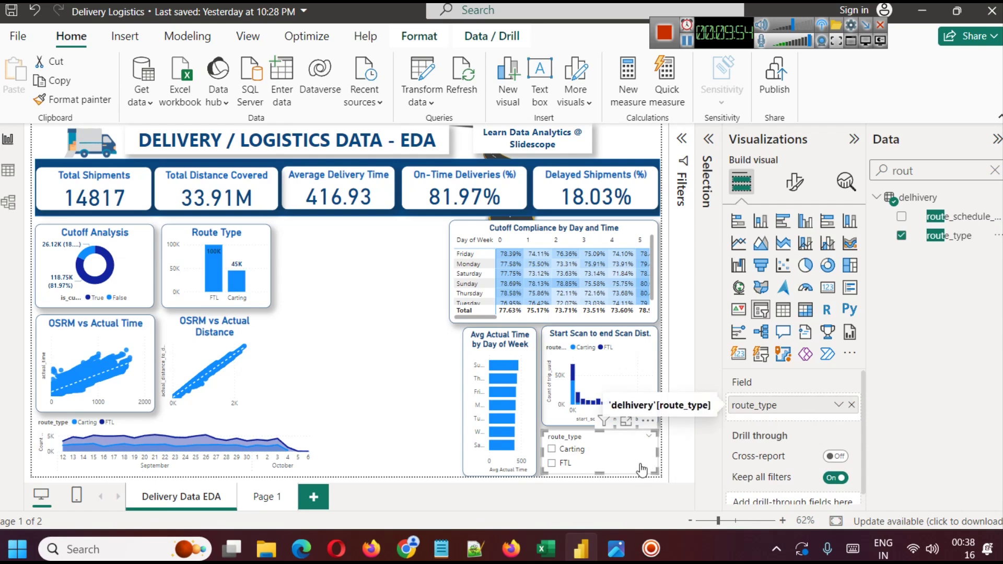
Turn off the slicer's header and give it the title "Route Type".
left_click(804, 188)
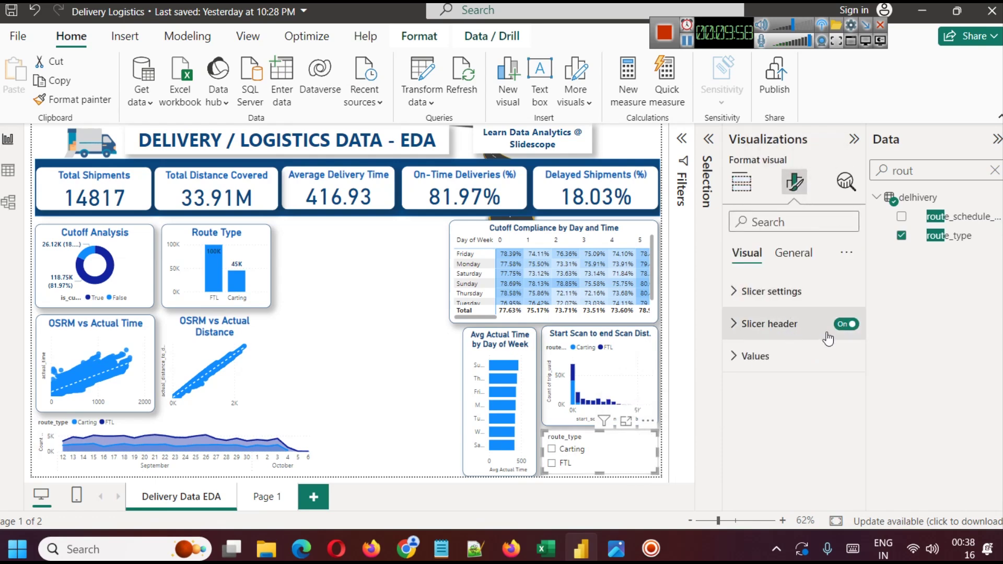
left_click(845, 325)
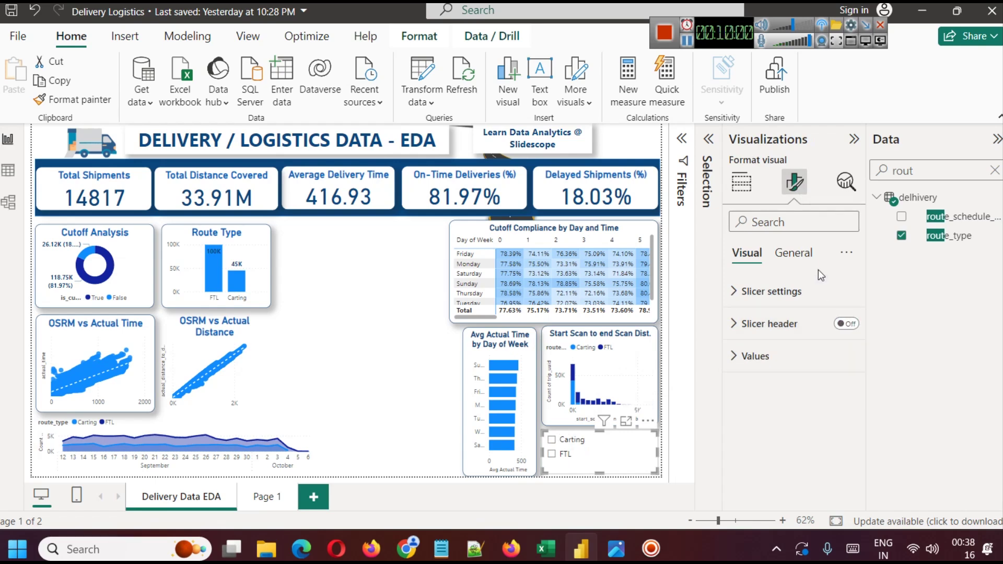
left_click(793, 254)
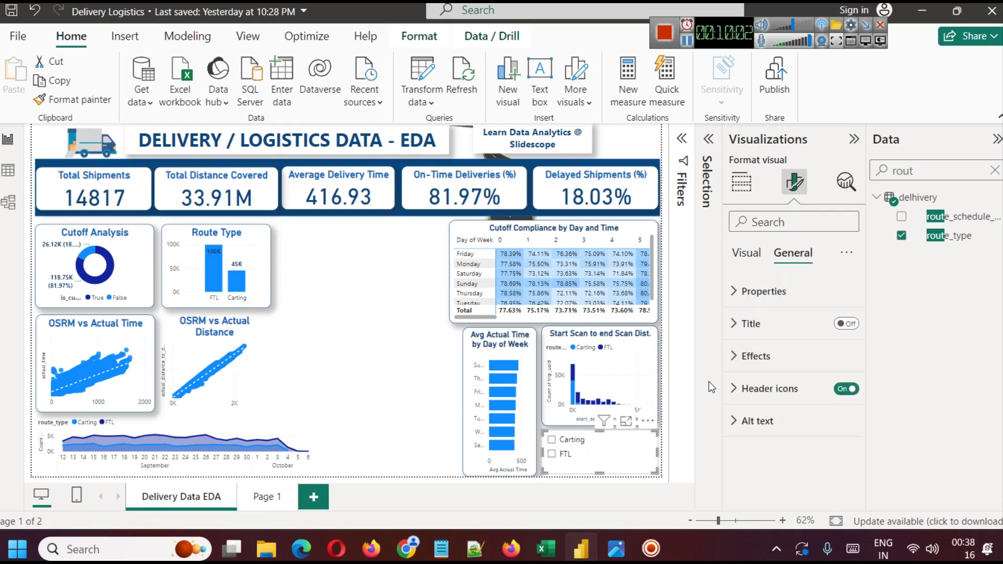
left_click(846, 324)
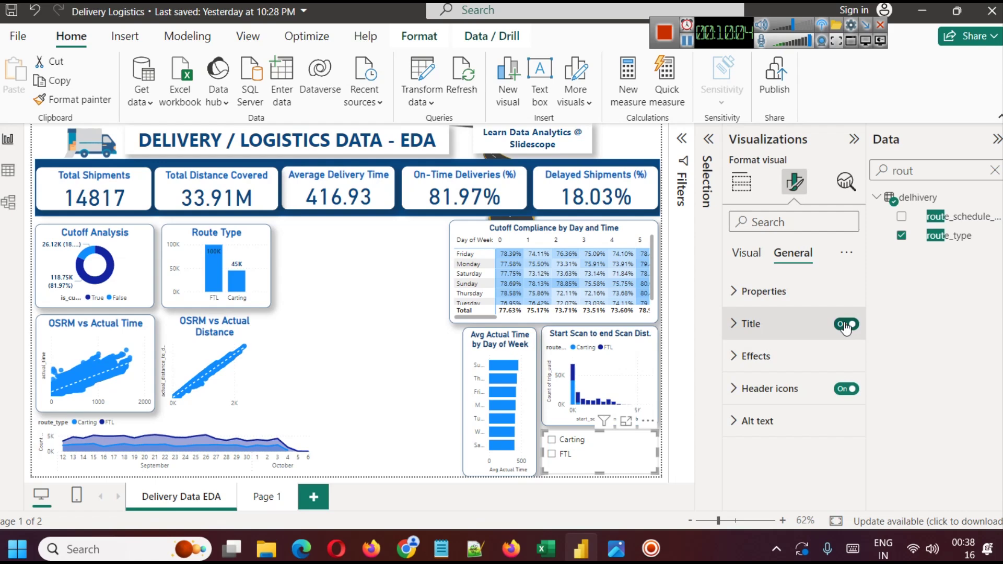
left_click(755, 325)
left_click(773, 400)
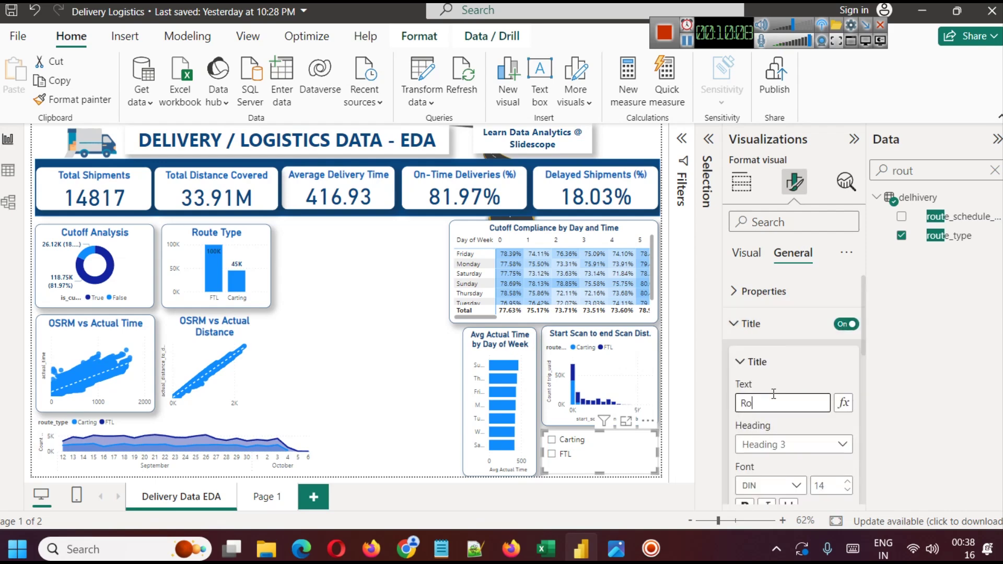
type("Route Type")
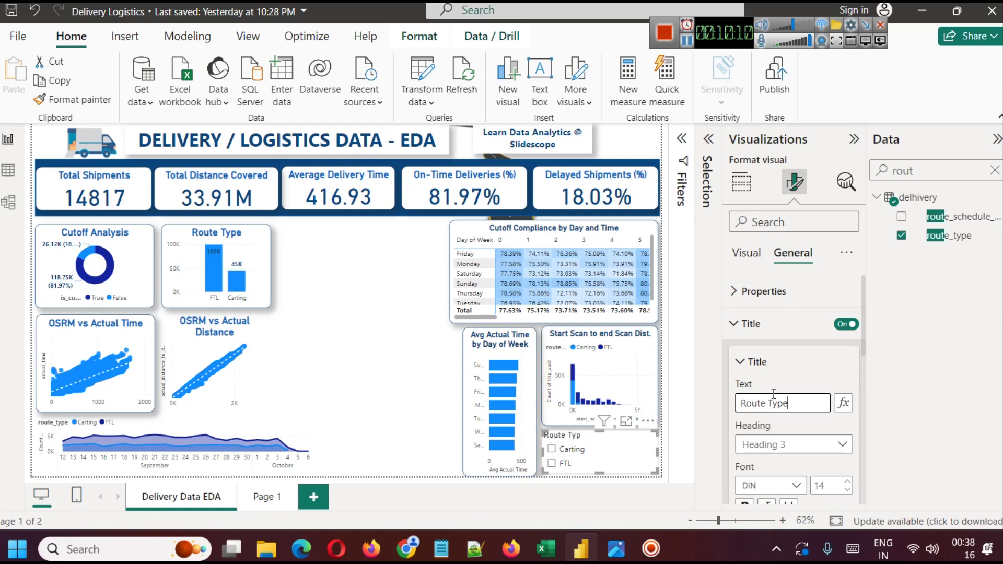
Make the slicer's title bold, centered and dark blue.
scroll(783, 427, "down", 3)
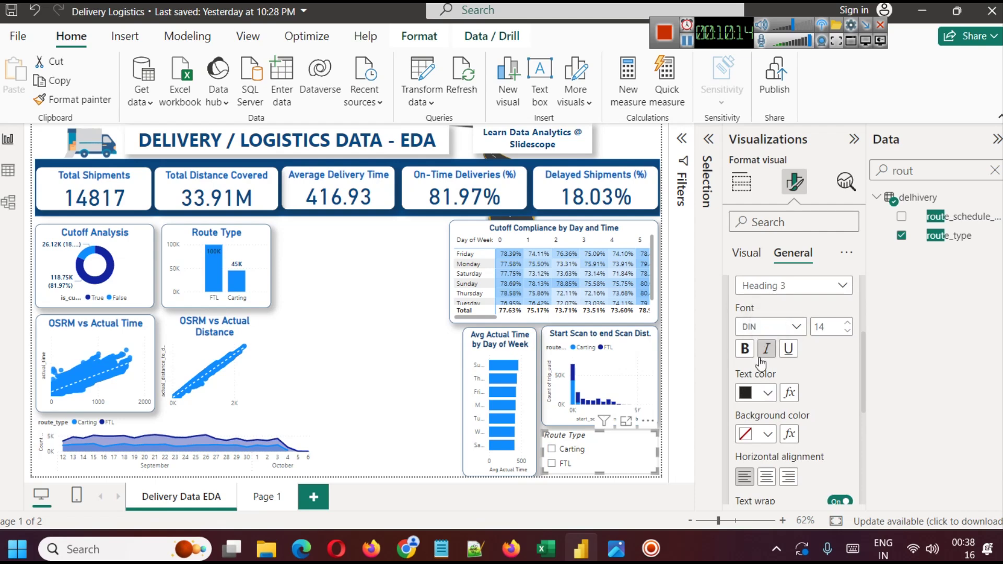
left_click(746, 350)
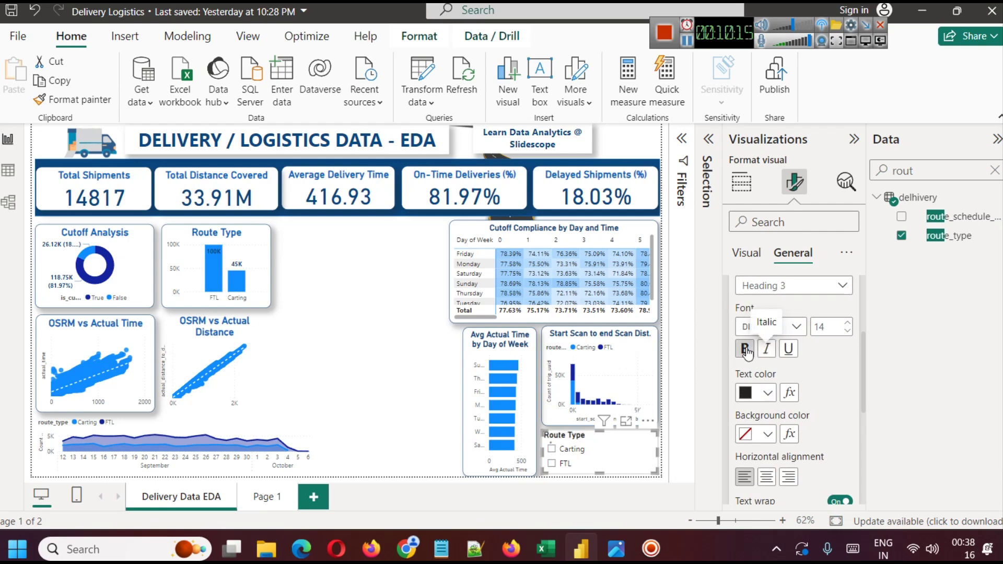
left_click(767, 477)
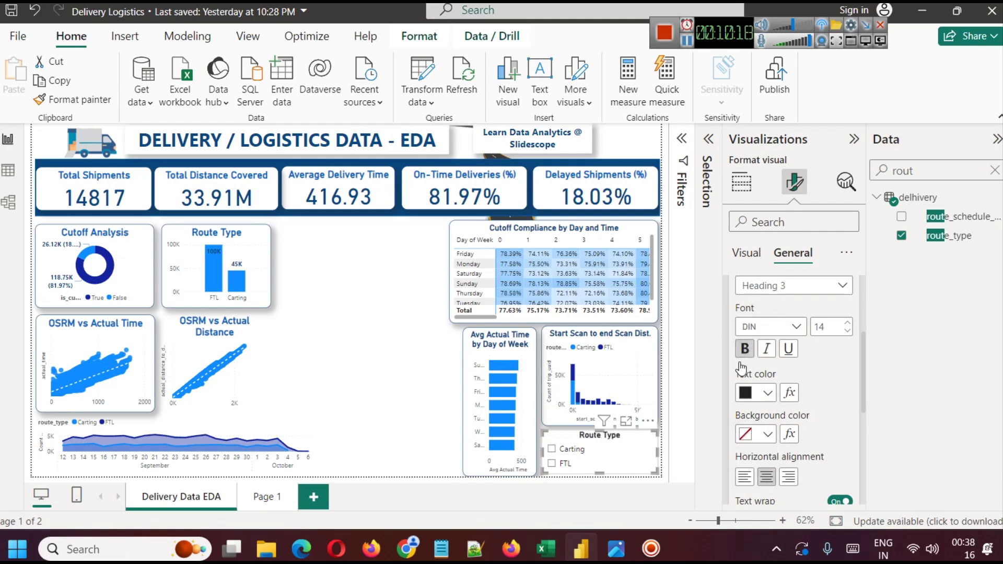
left_click(768, 393)
left_click(754, 324)
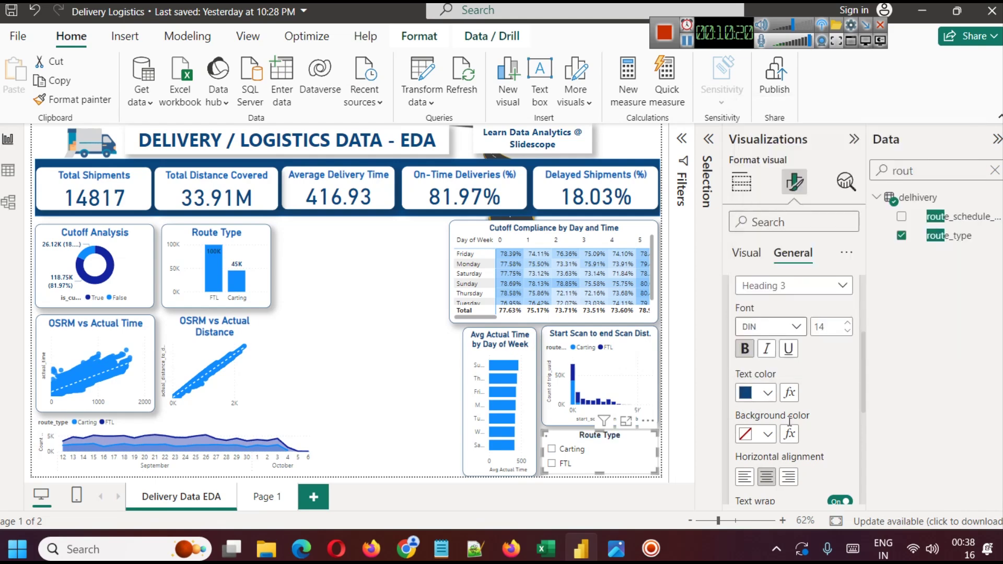
scroll(833, 440, "down", 3)
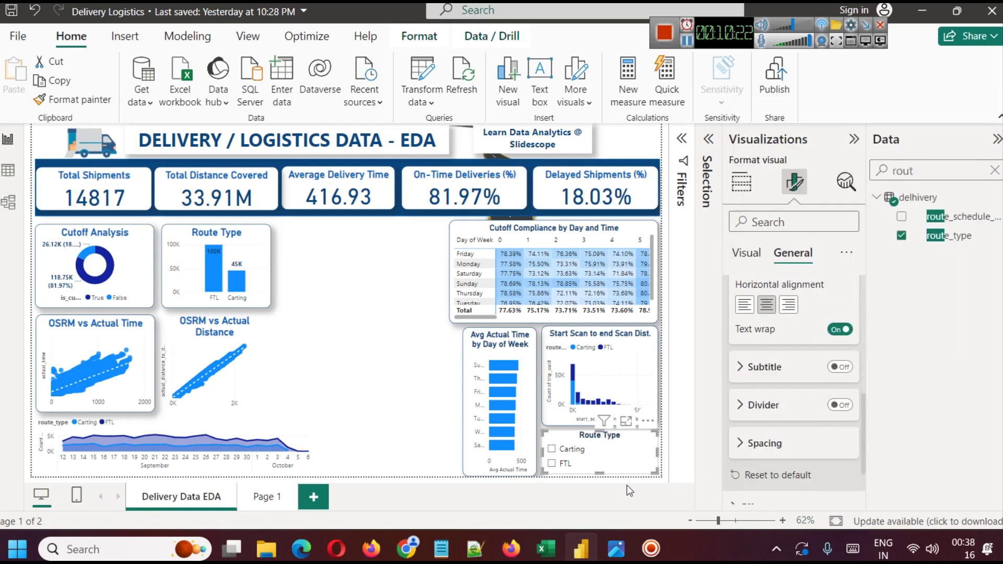
left_click(407, 427)
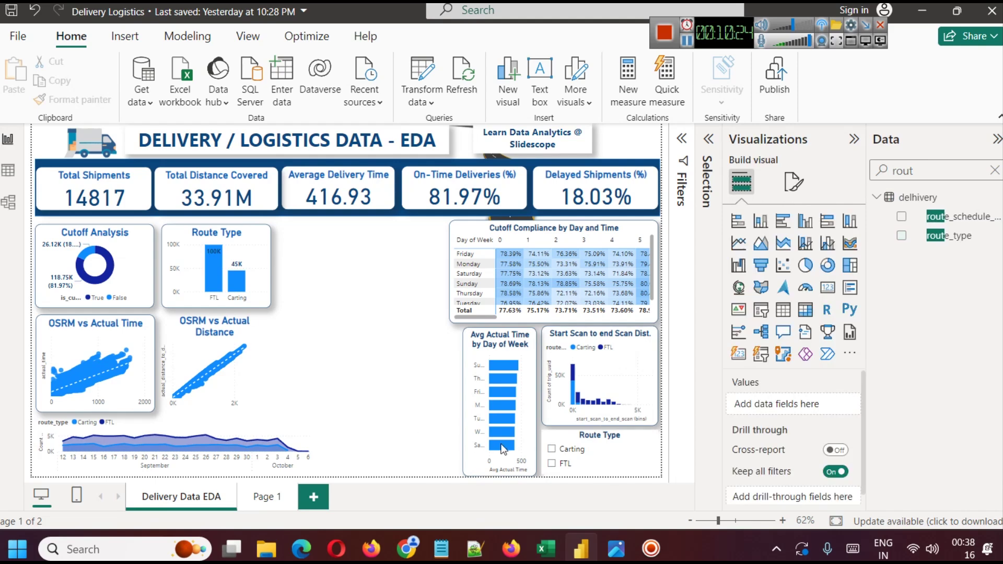
Turn on the visual border and shadow of the Route Type slicer.
left_click(568, 437)
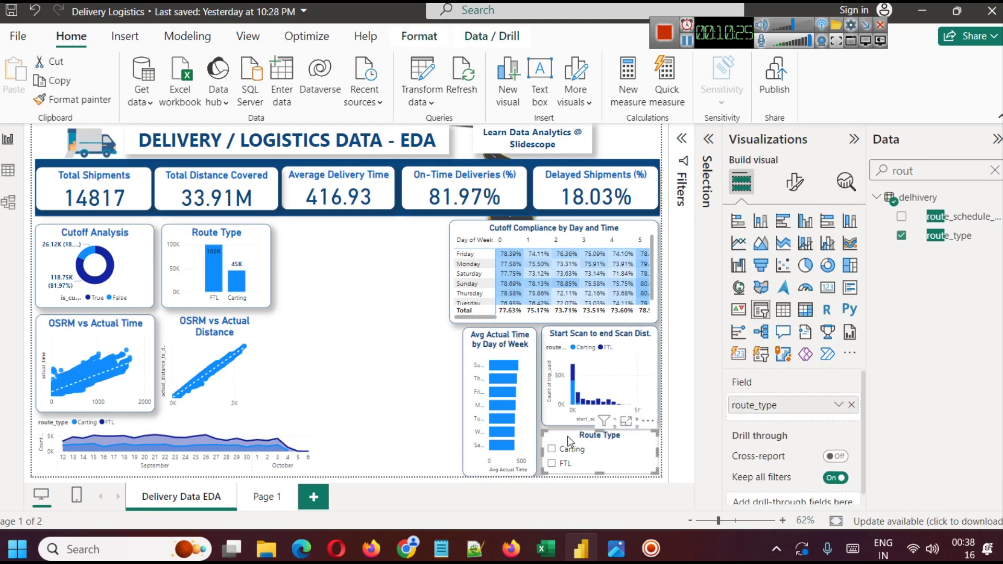
left_click(794, 183)
left_click(793, 253)
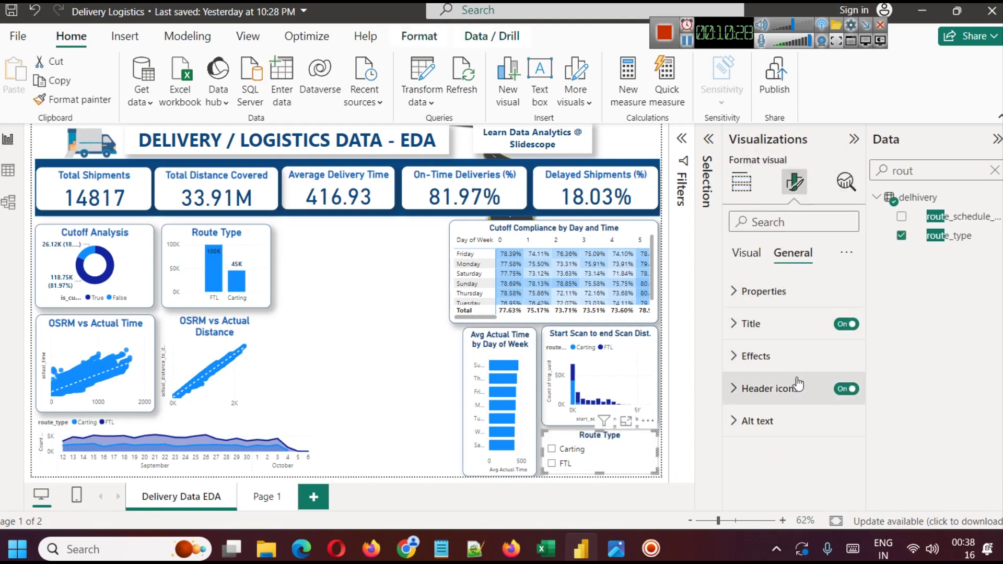
left_click(804, 376)
scroll(799, 377, "down", 1)
left_click(837, 403)
left_click(839, 366)
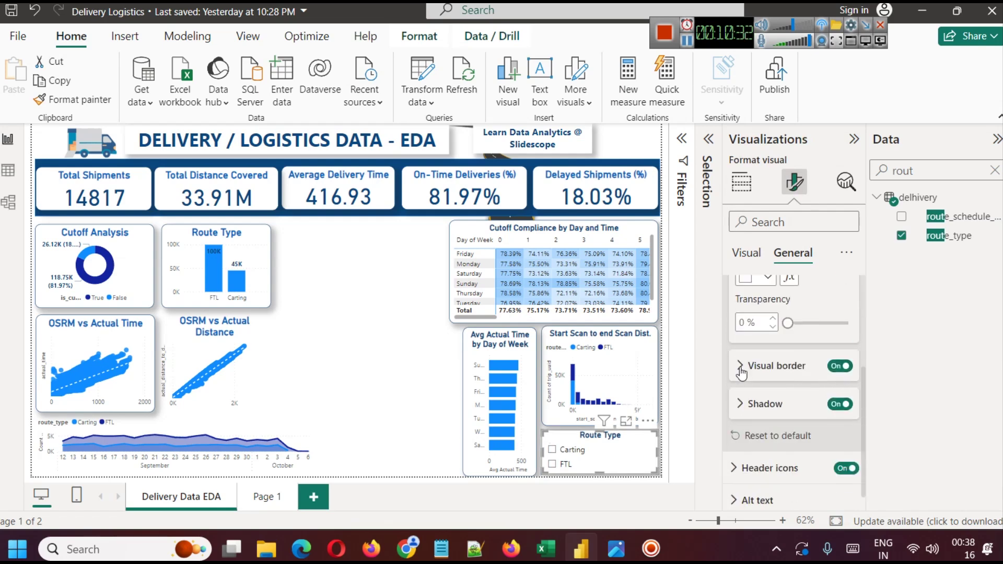
Set the slicer's border color to dark blue with 12 px rounded corners.
left_click(740, 369)
left_click(761, 407)
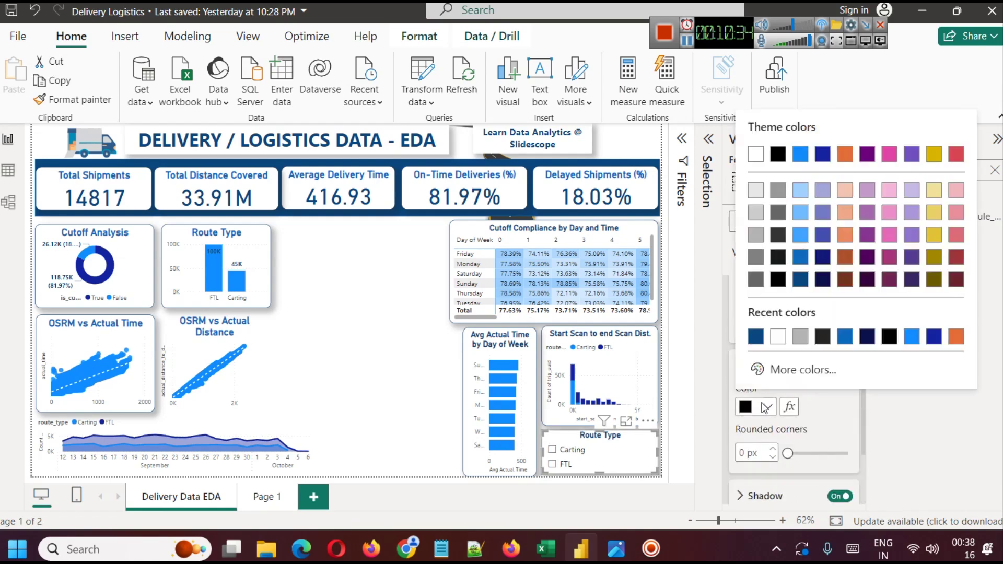
left_click(756, 337)
type("12")
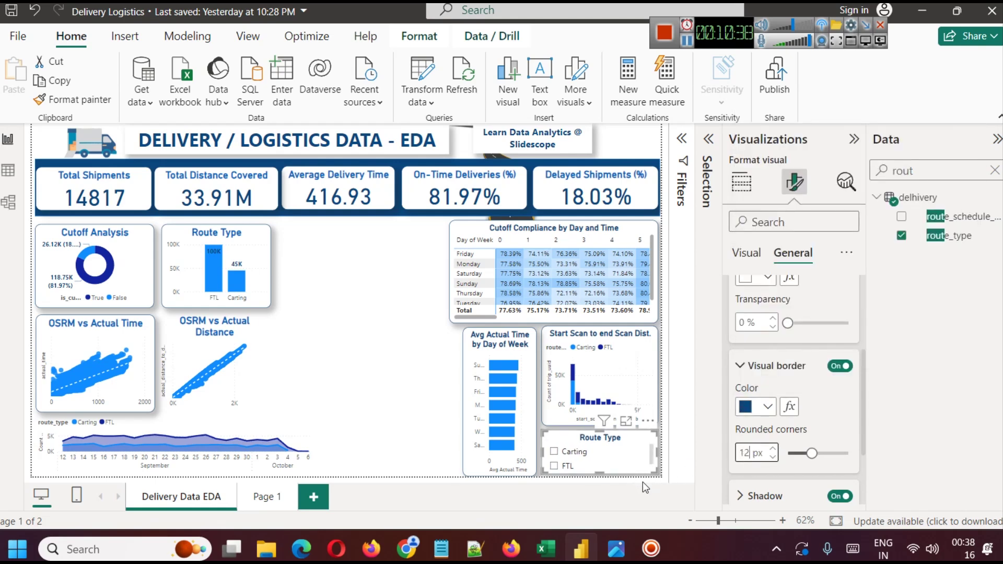
left_click(645, 490)
left_click(392, 395)
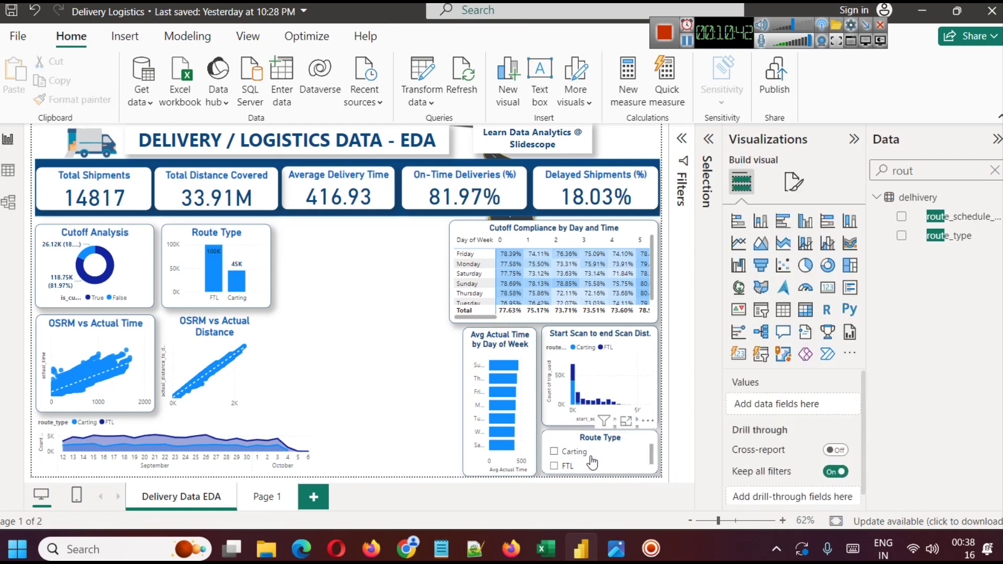
Change the Route Type slicer's style to Tile.
left_click(556, 445)
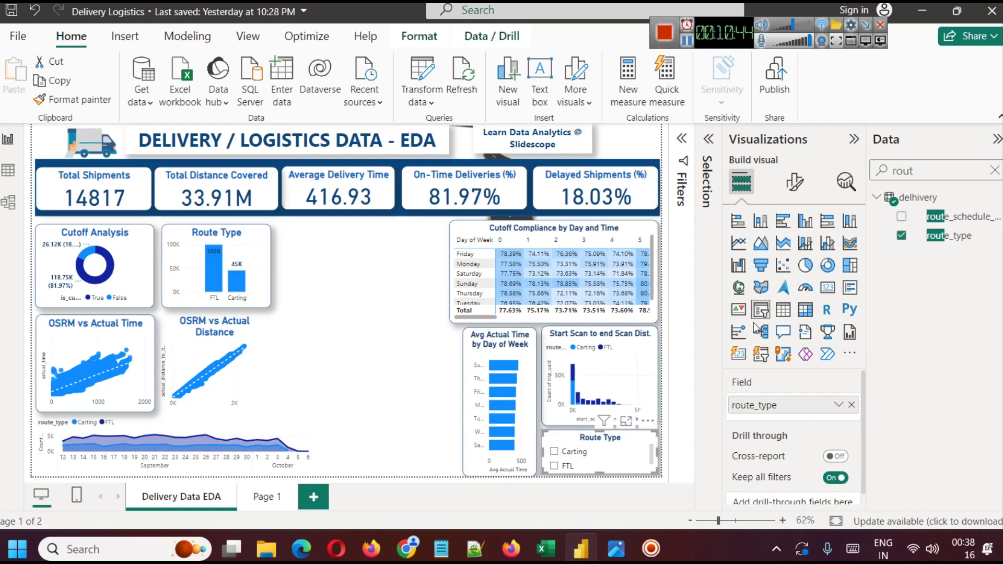
left_click(792, 183)
left_click(747, 291)
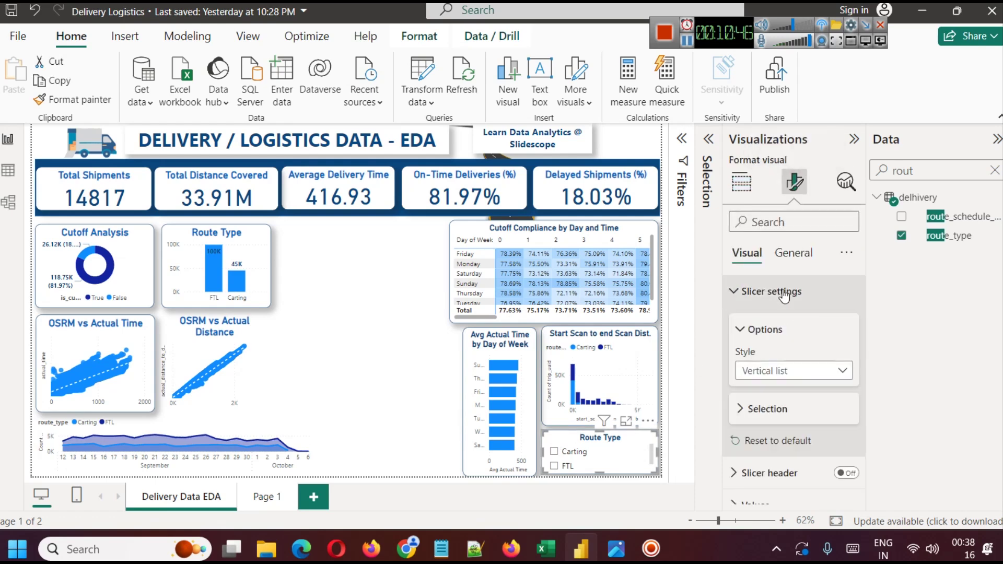
left_click(778, 372)
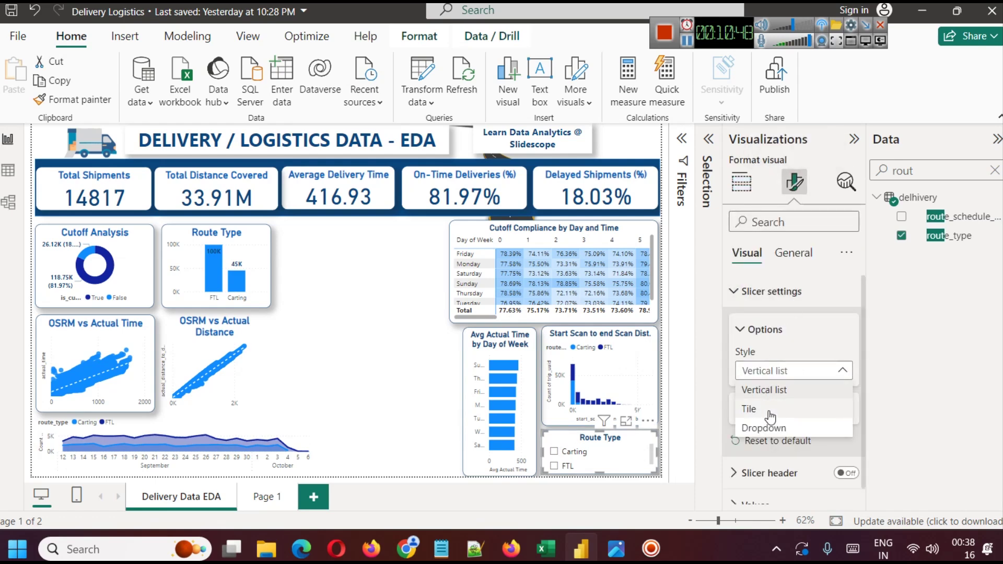
left_click(770, 412)
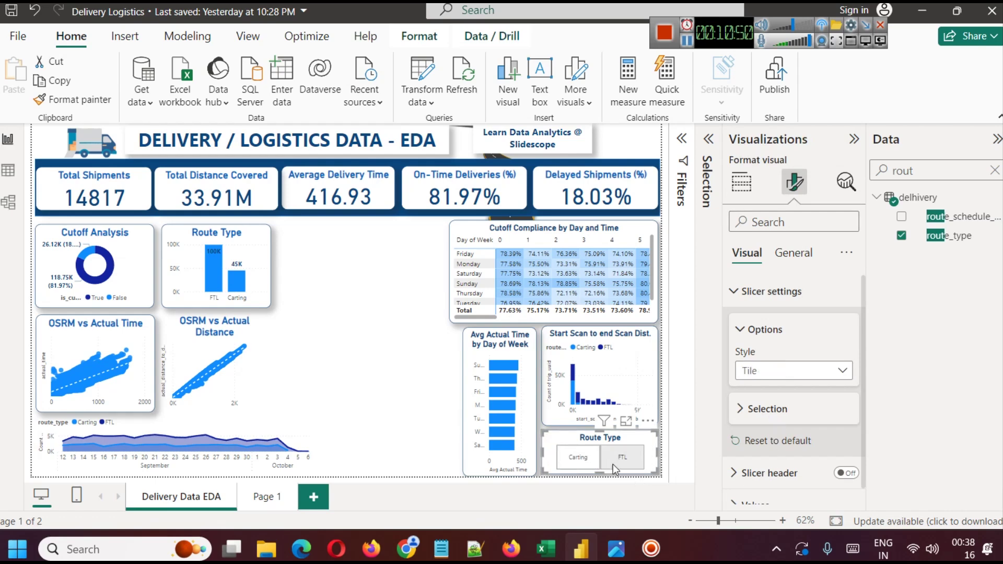
Check how the dashboard visuals respond to filtering by Carting and by FTL, and clear the slicer selection.
left_click(579, 469)
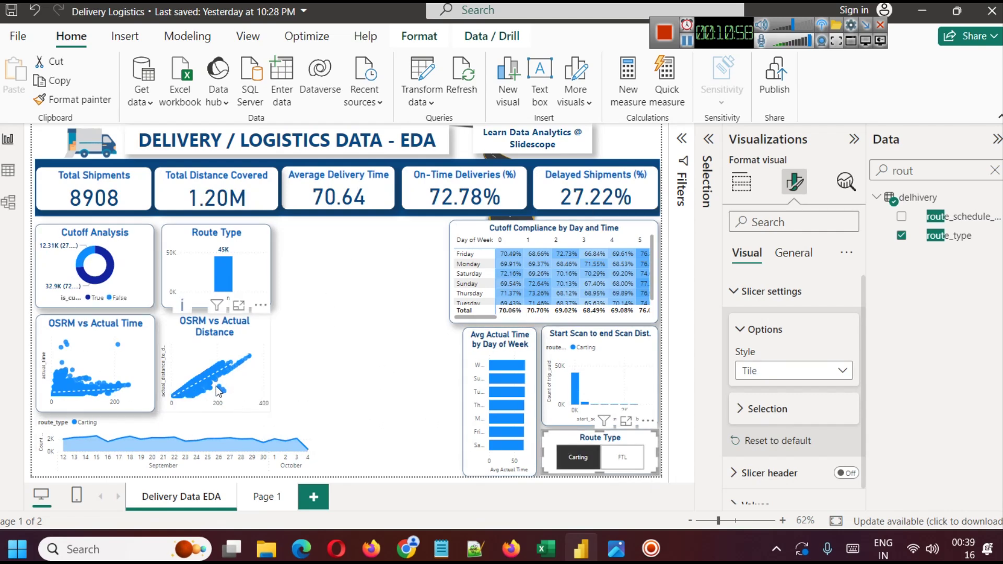
mouse_move(223, 389)
left_click(577, 457)
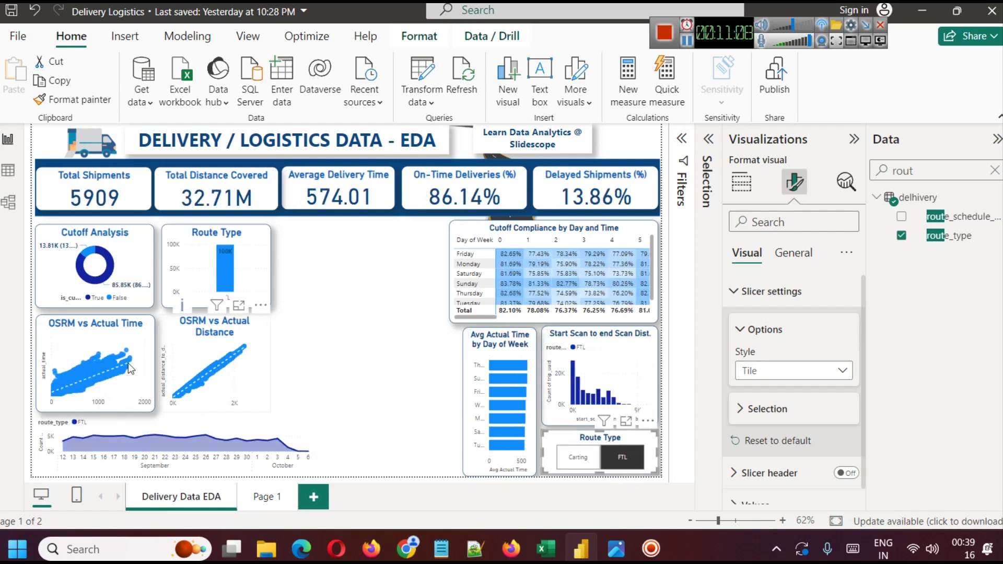
left_click(630, 467)
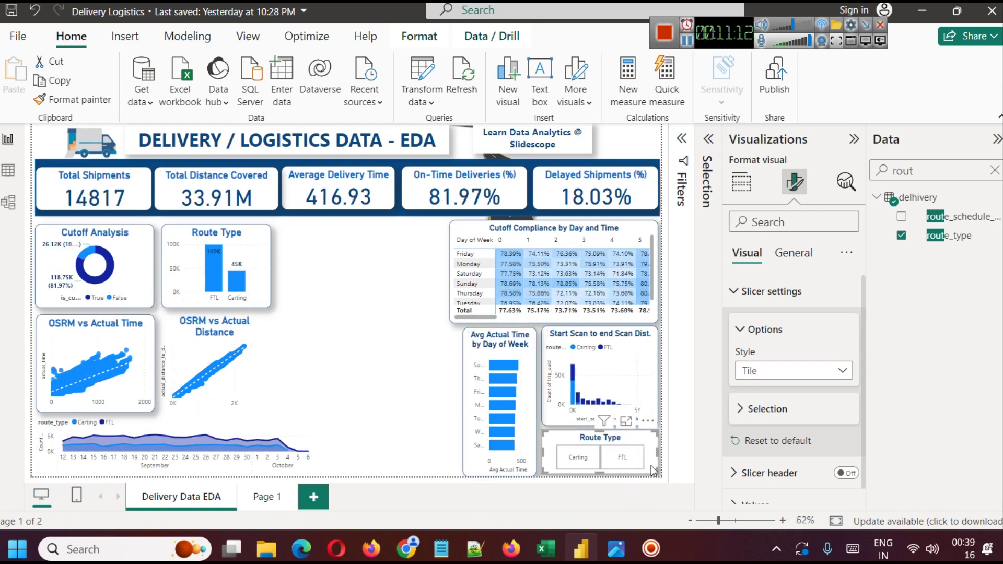
Make the Route Type slicer's value labels bold and dark blue with a larger font size.
scroll(791, 365, "down", 1)
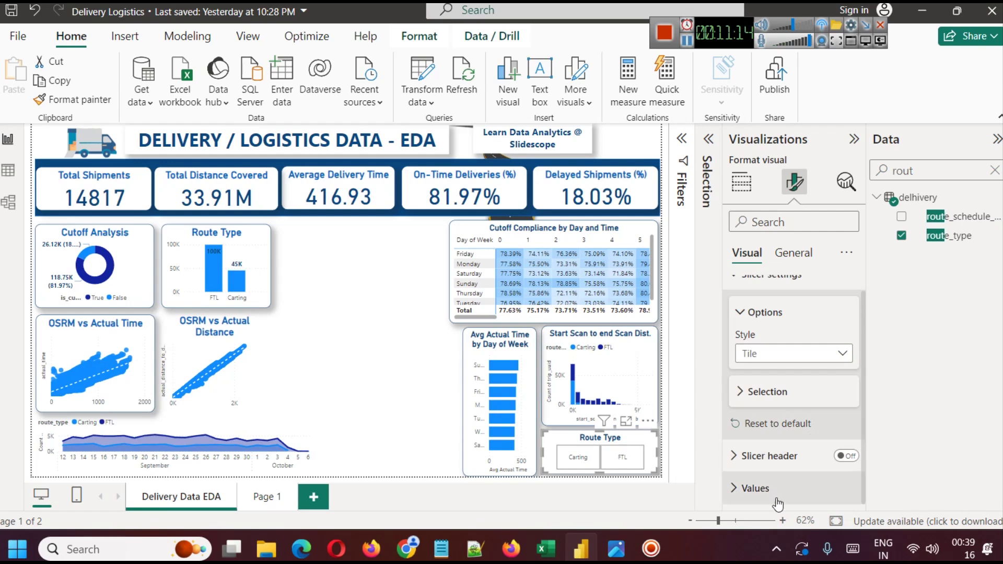
left_click(792, 486)
left_click(846, 406)
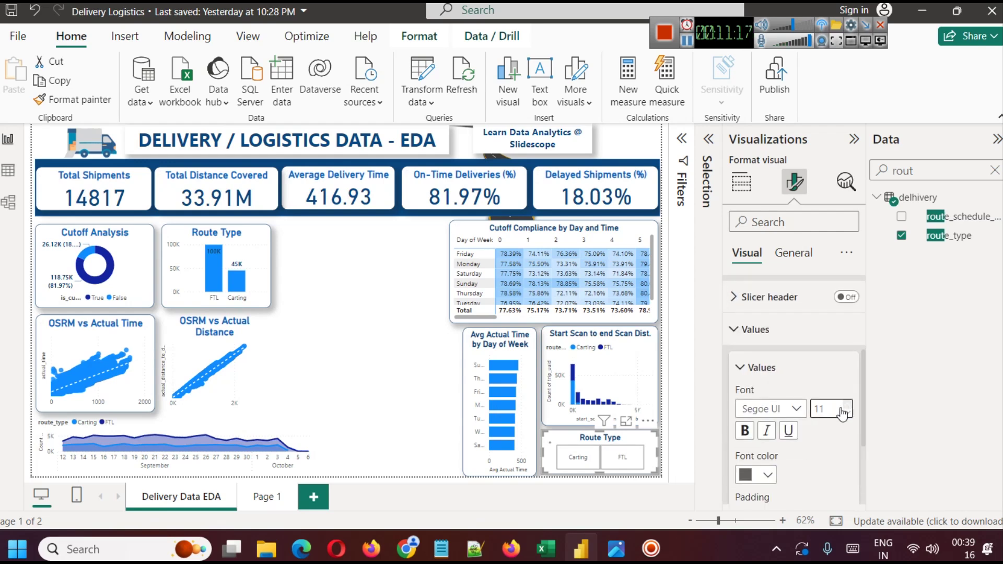
left_click(747, 434)
left_click(757, 475)
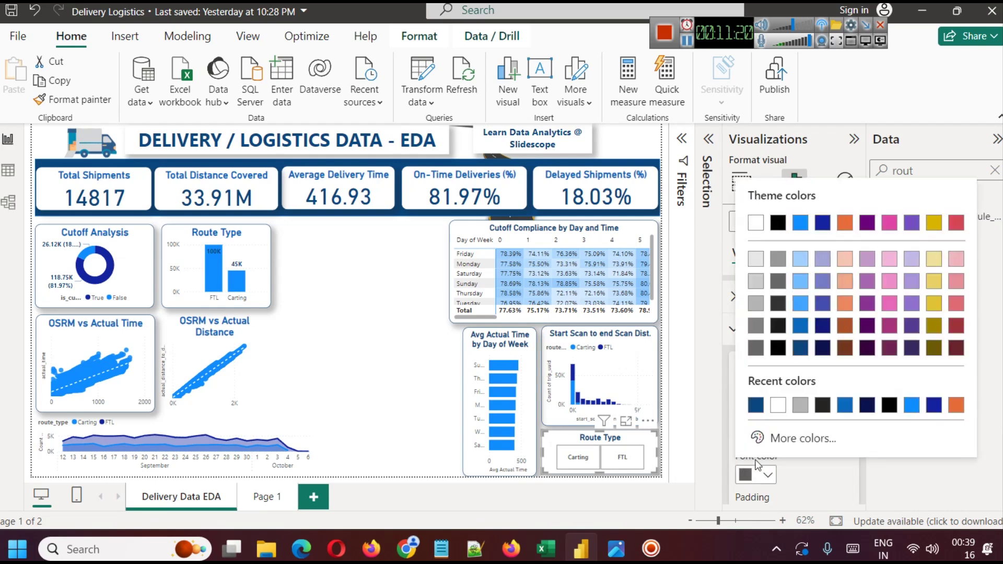
left_click(755, 405)
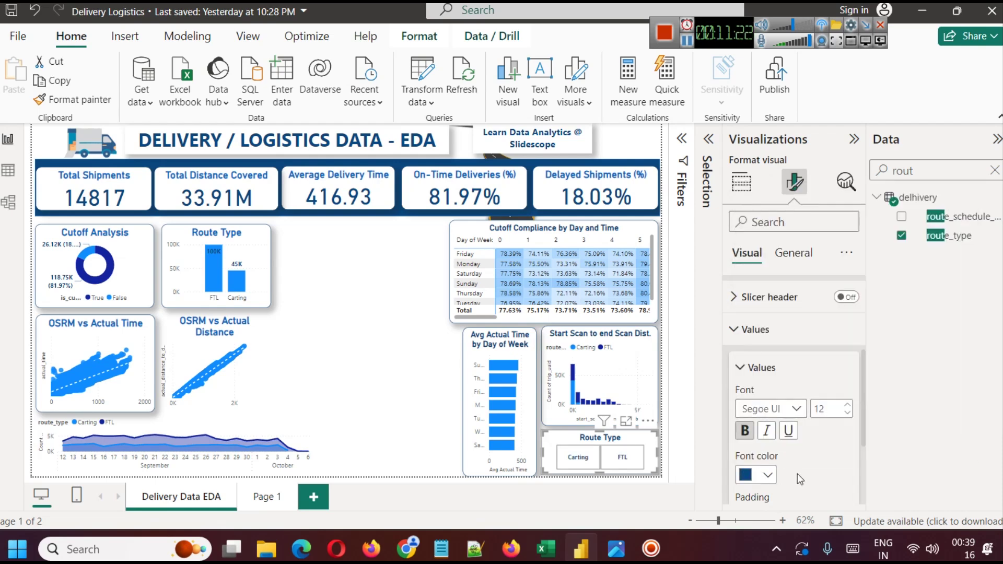
left_click(848, 406)
left_click(421, 418)
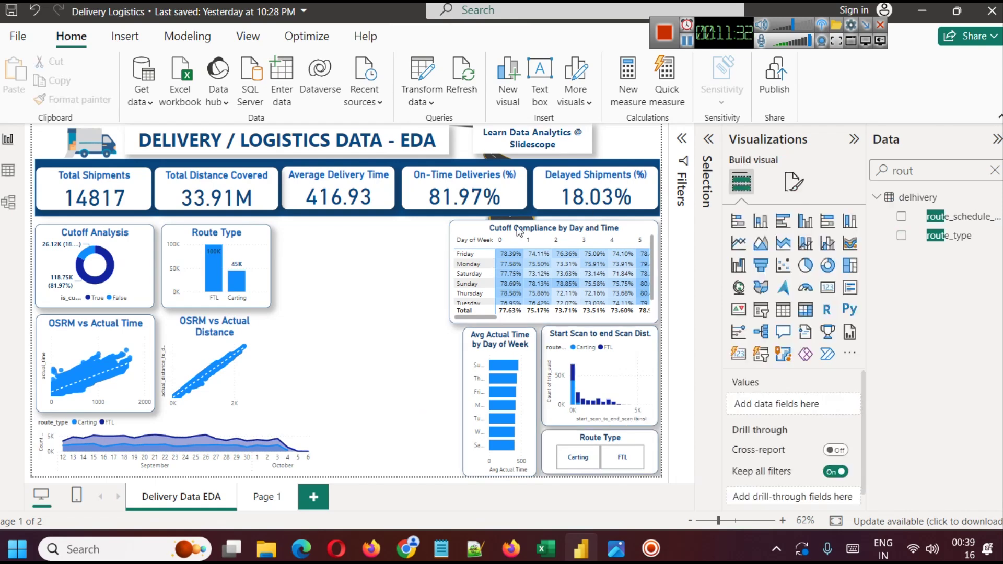
Try enlarging the road-and-truck image to fill the page behind the charts.
left_click(457, 147)
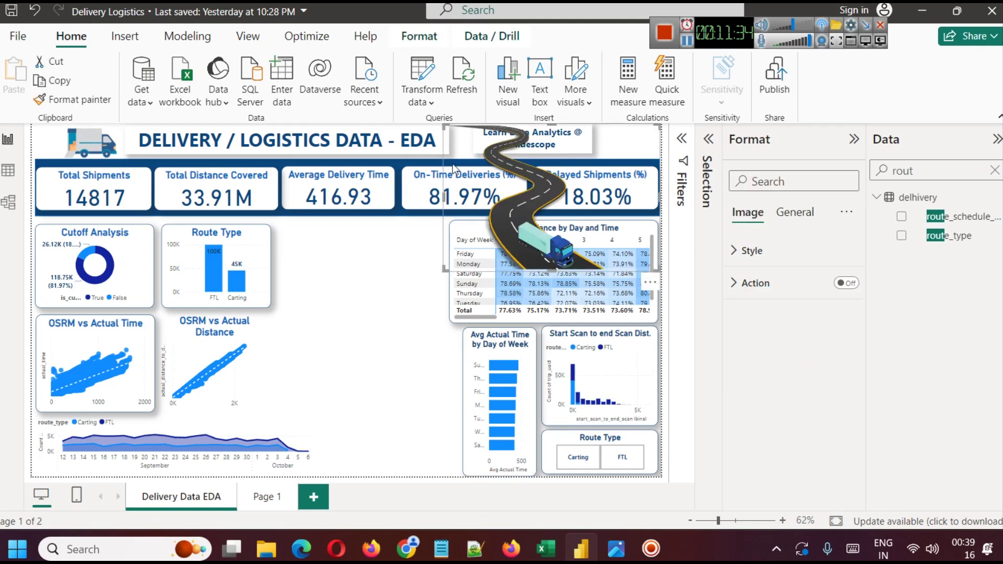
left_click_drag(443, 270, 149, 497)
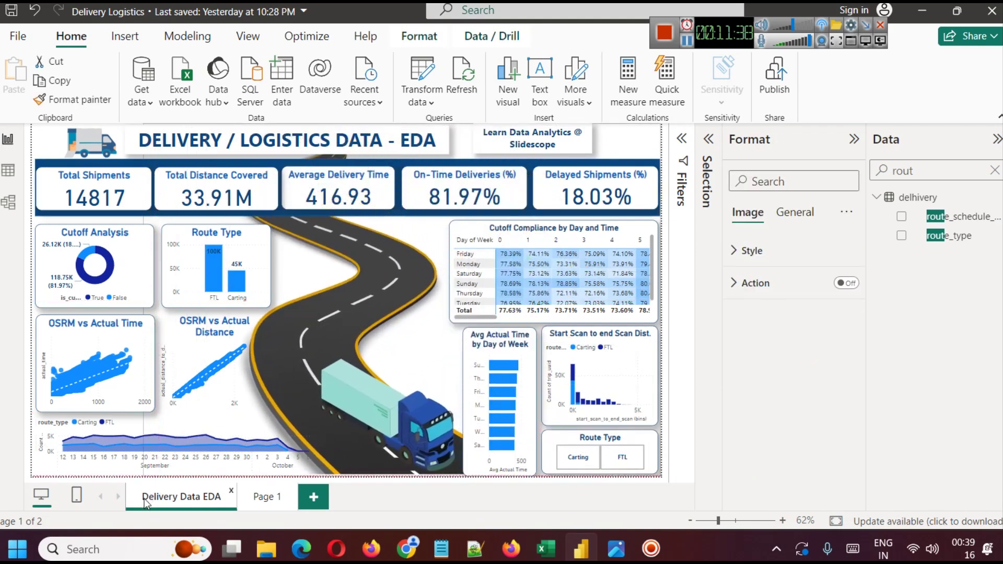
left_click_drag(146, 503, 429, 279)
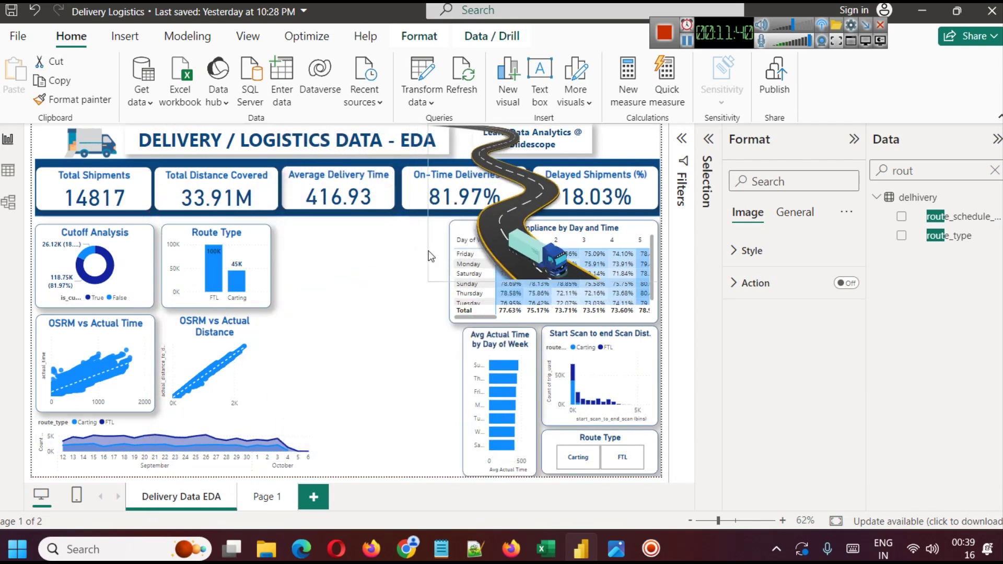
Clear the field search and turn off the background of the Avg Actual Time by Day of Week chart.
left_click(467, 343)
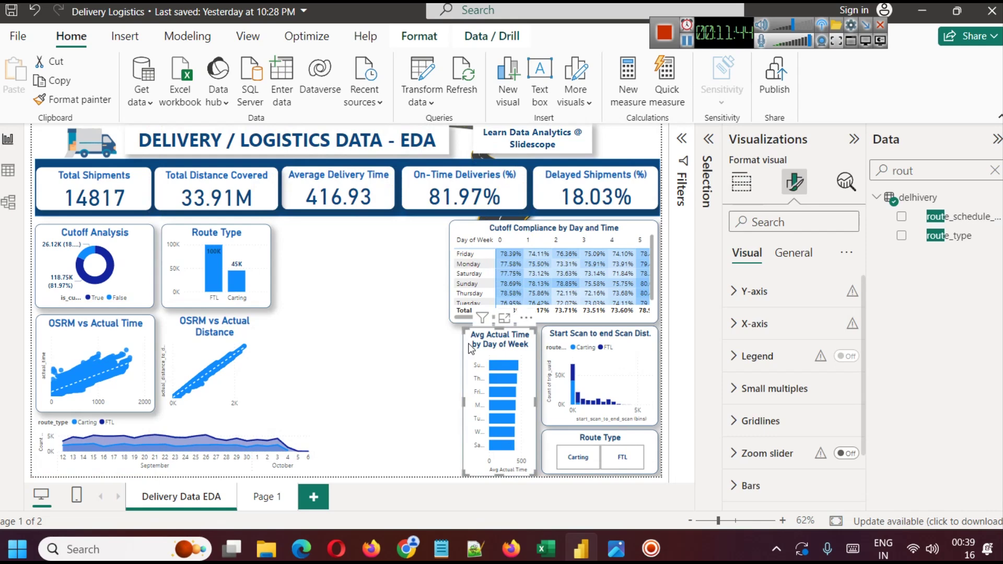
left_click(799, 257)
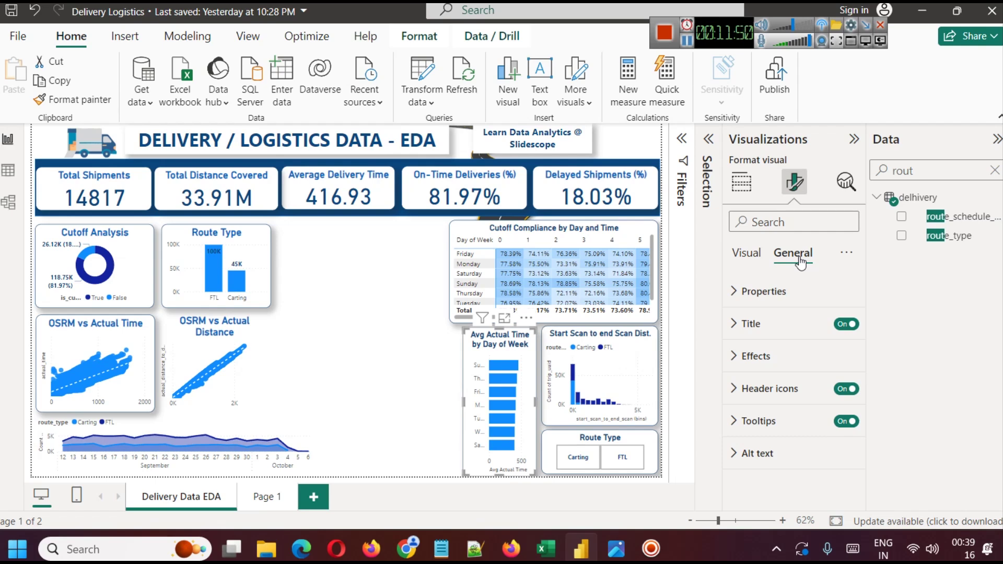
left_click(995, 172)
scroll(948, 383, "down", 10)
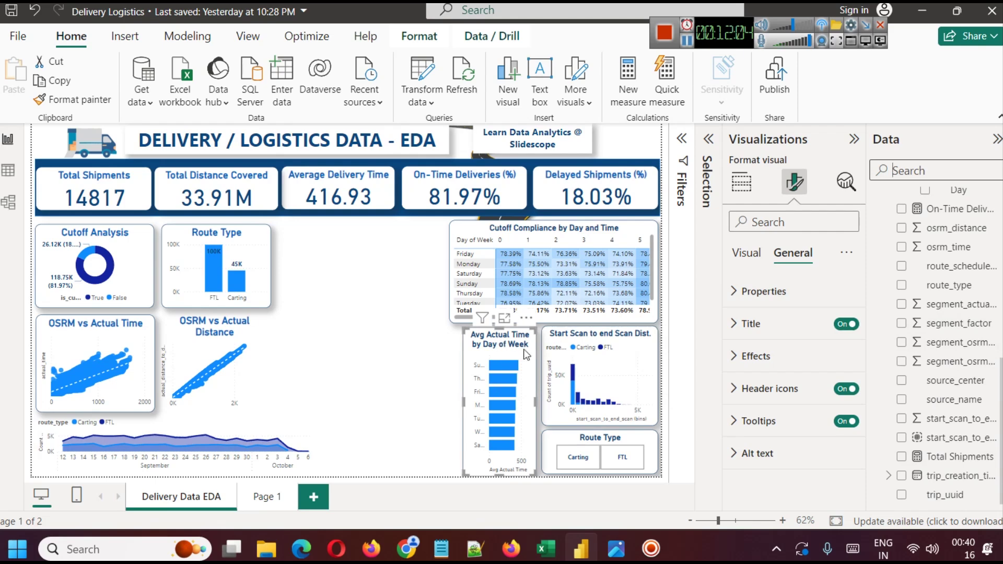
left_click(788, 355)
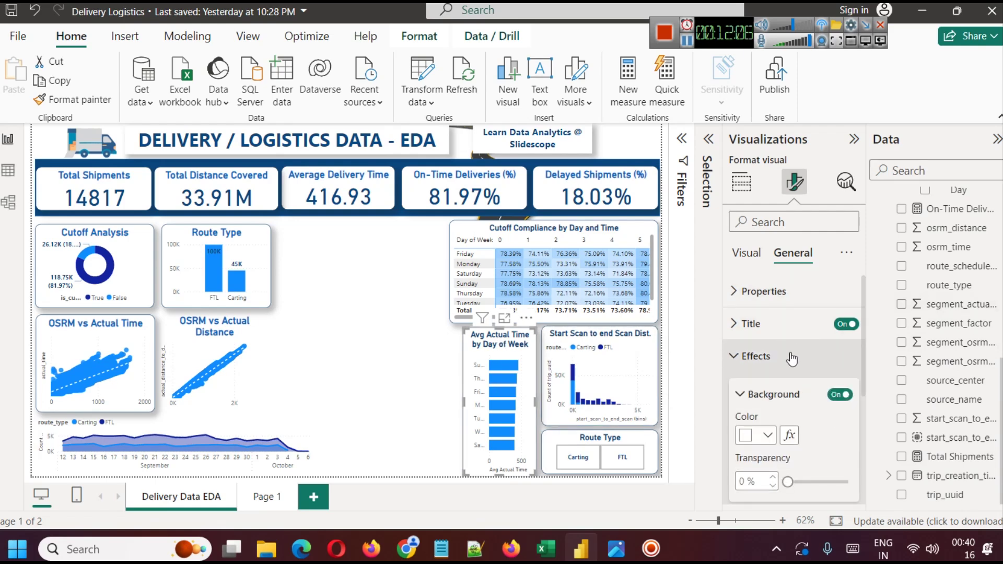
left_click(838, 396)
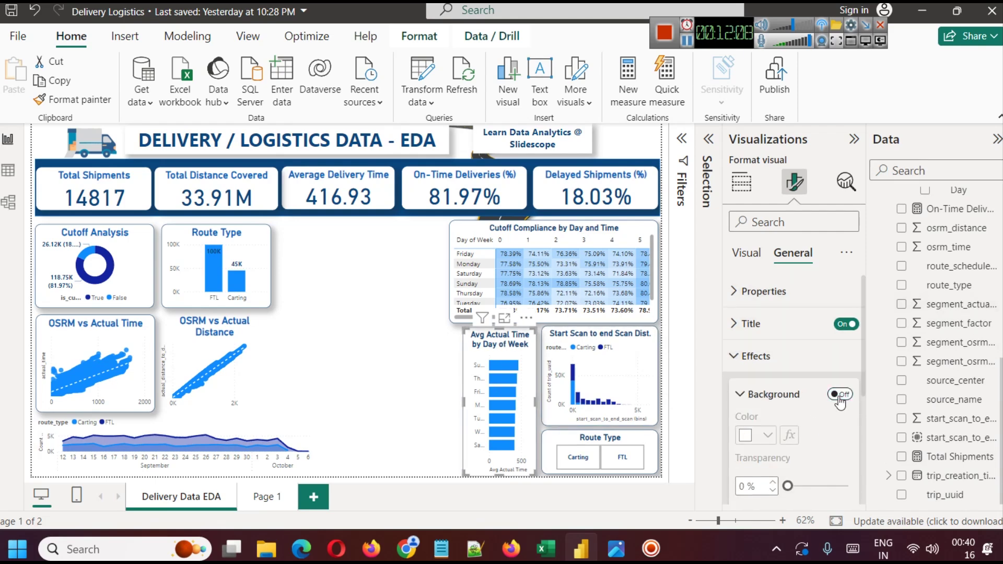
scroll(795, 426, "down", 2)
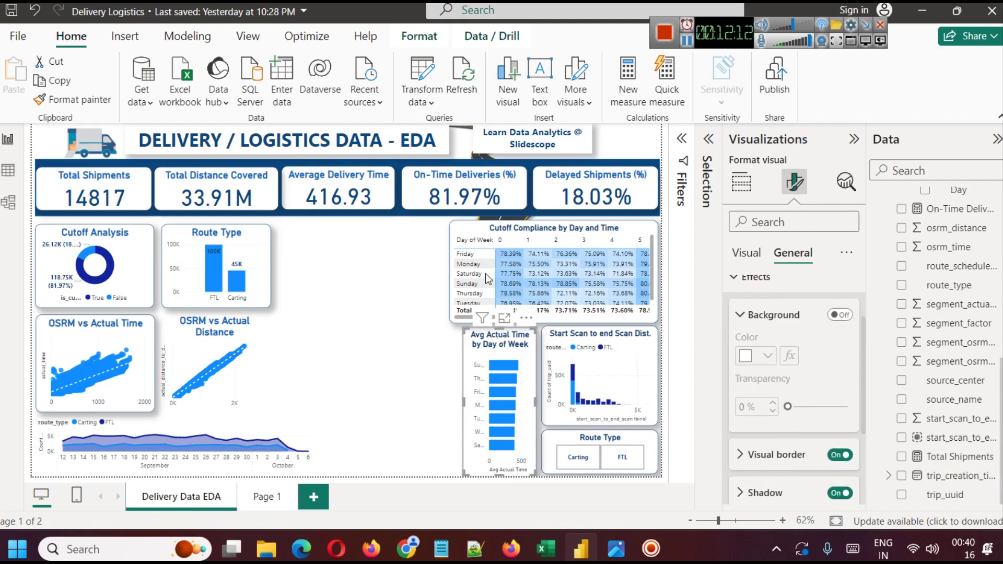
Test the enlarged road-and-truck image behind the Avg Actual Time by Day of Week chart.
left_click(459, 149)
left_click_drag(444, 278, 256, 457)
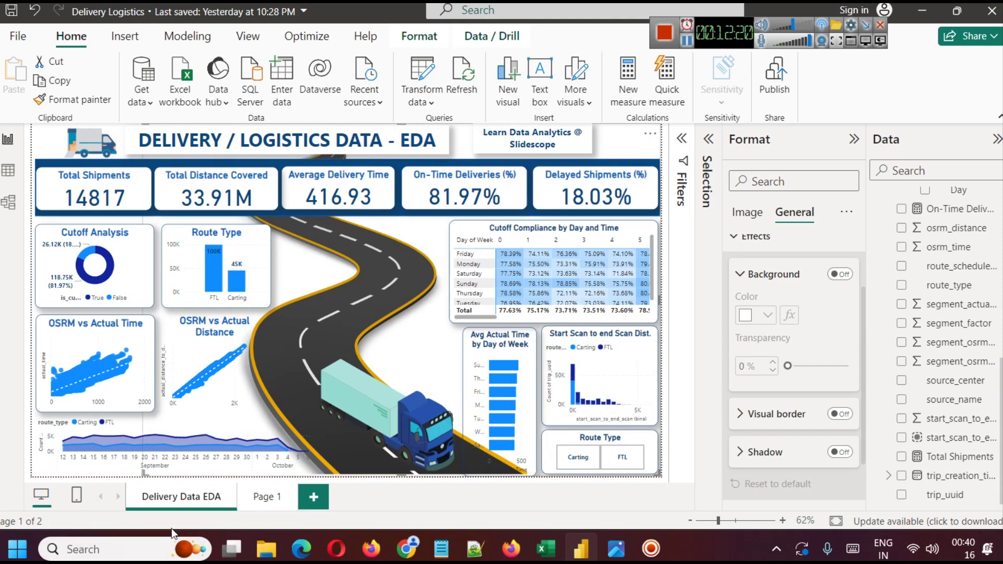
left_click(279, 375)
Sort the Avg Actual Time by Day of Week chart by Avg Actual Time in ascending order.
left_click(526, 317)
mouse_move(644, 414)
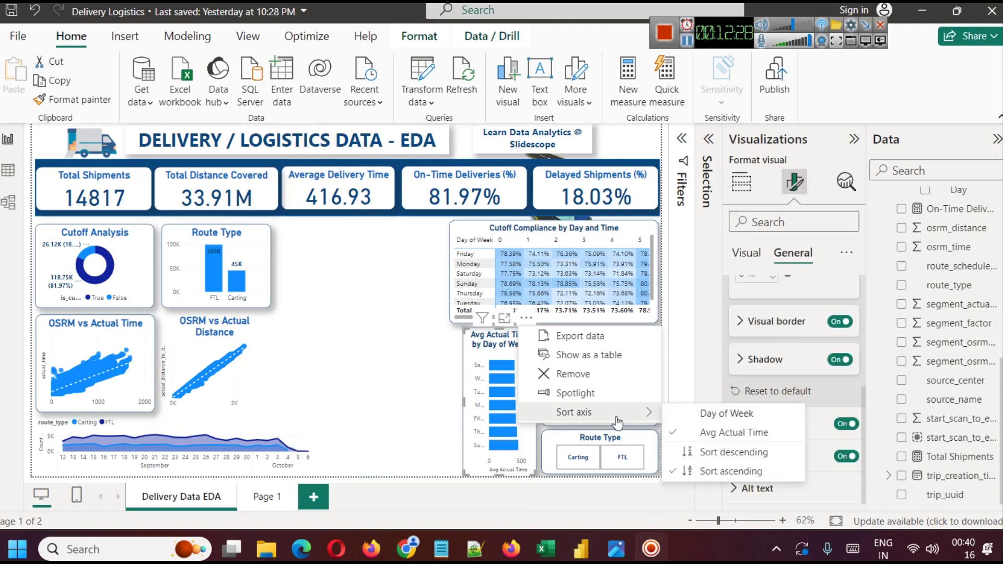
left_click(476, 355)
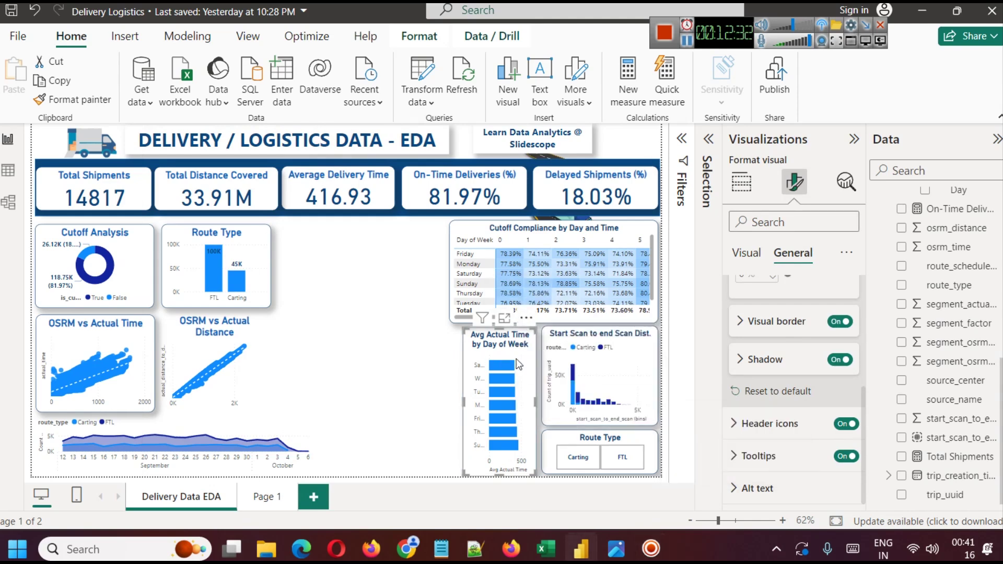
mouse_move(499, 366)
left_click(686, 46)
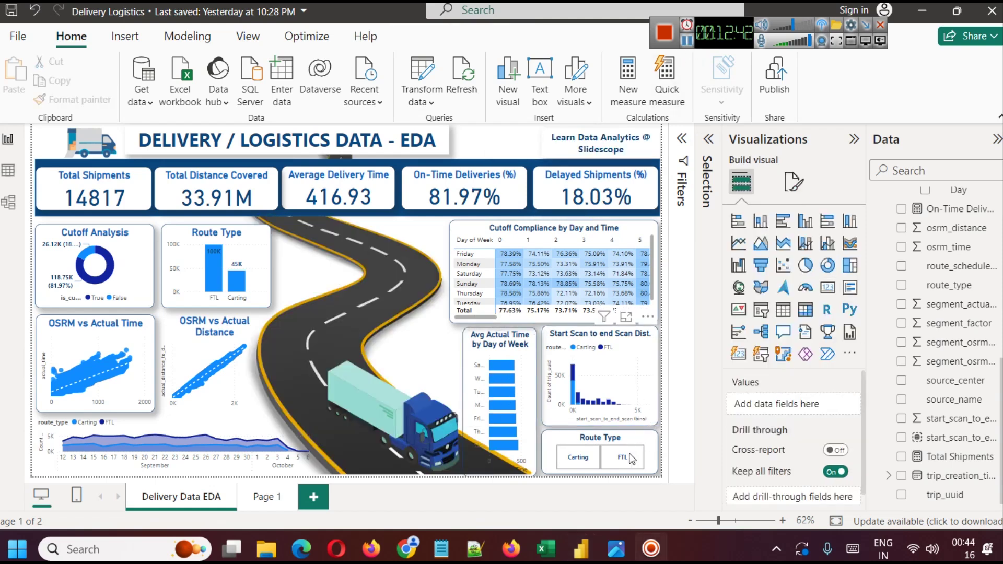
Compare the dashboard figures with the Route Type slicer set to FTL and to Carting, and clear the slicer selection.
left_click(625, 458)
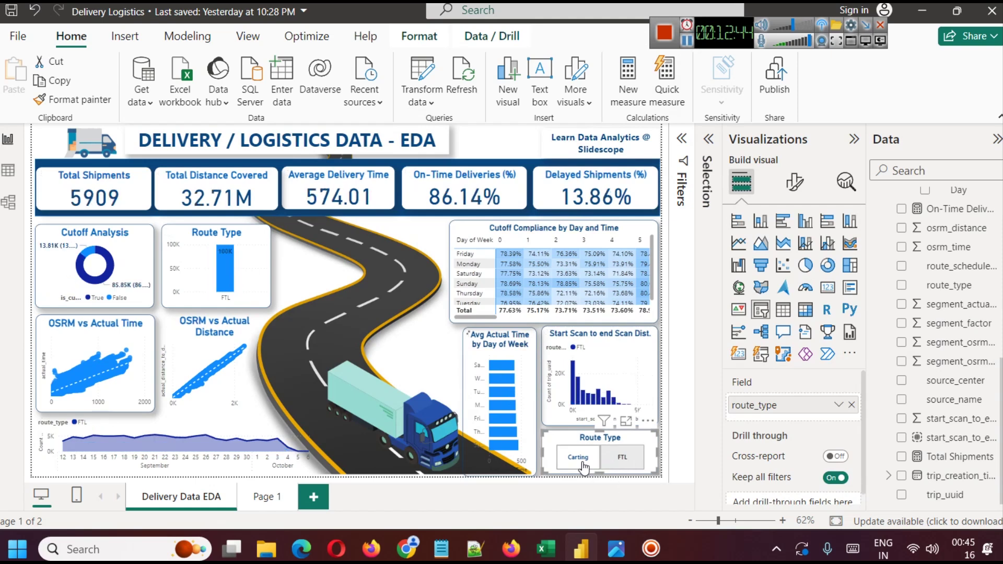
left_click(581, 464)
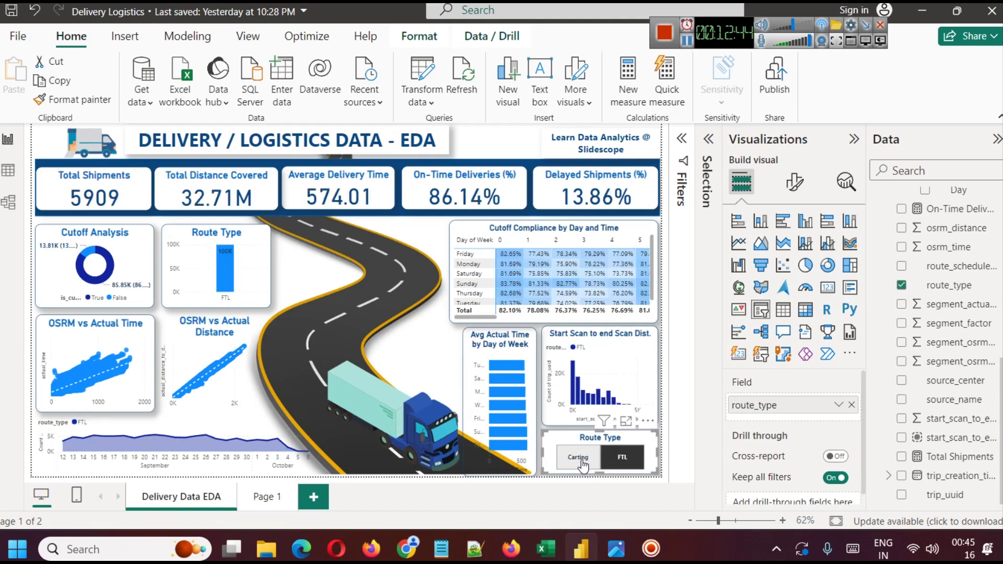
left_click(609, 464)
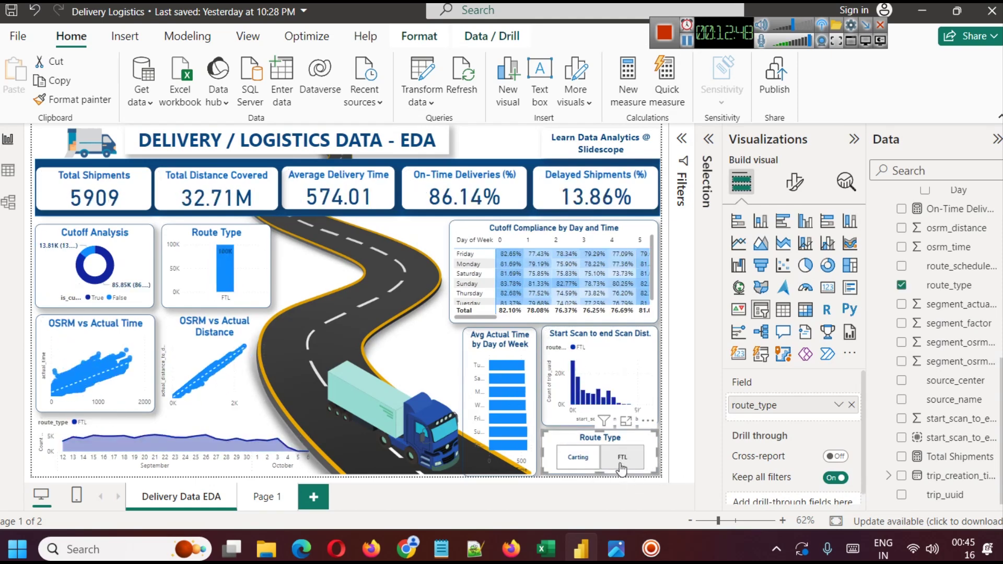
left_click(621, 468)
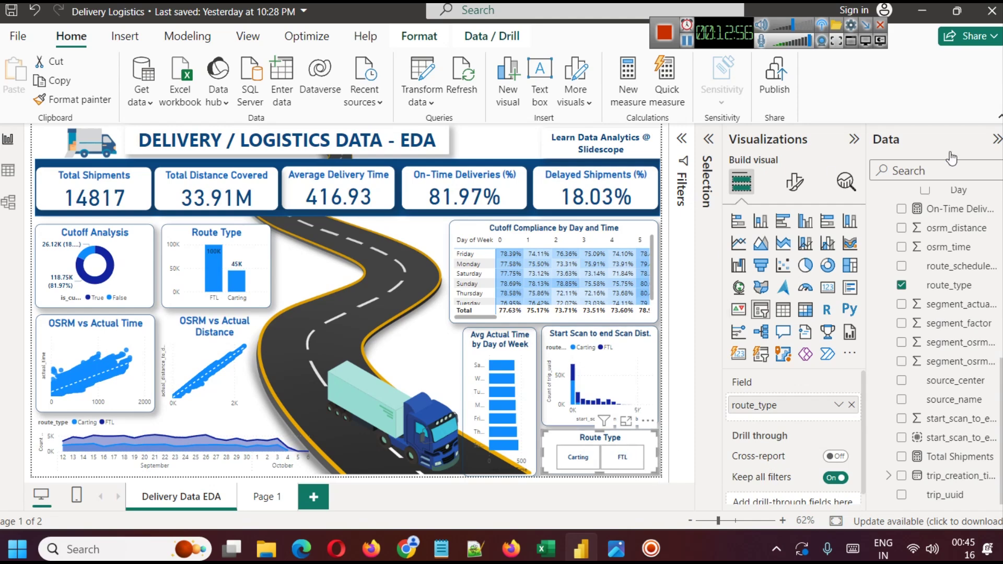
Collapse the Visualizations and Data panes and the ribbon to give the report canvas more room.
left_click(854, 139)
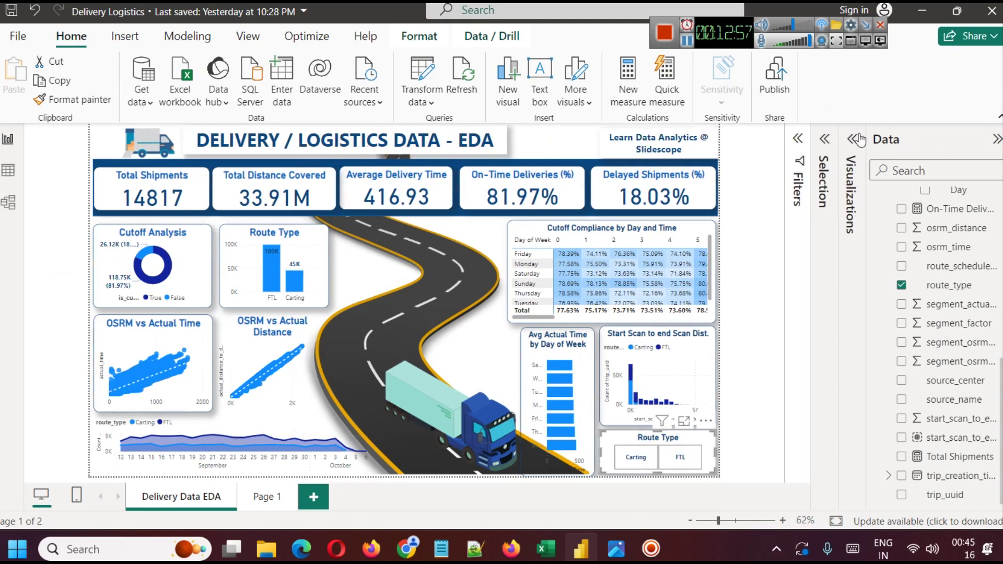
left_click(994, 142)
left_click(998, 116)
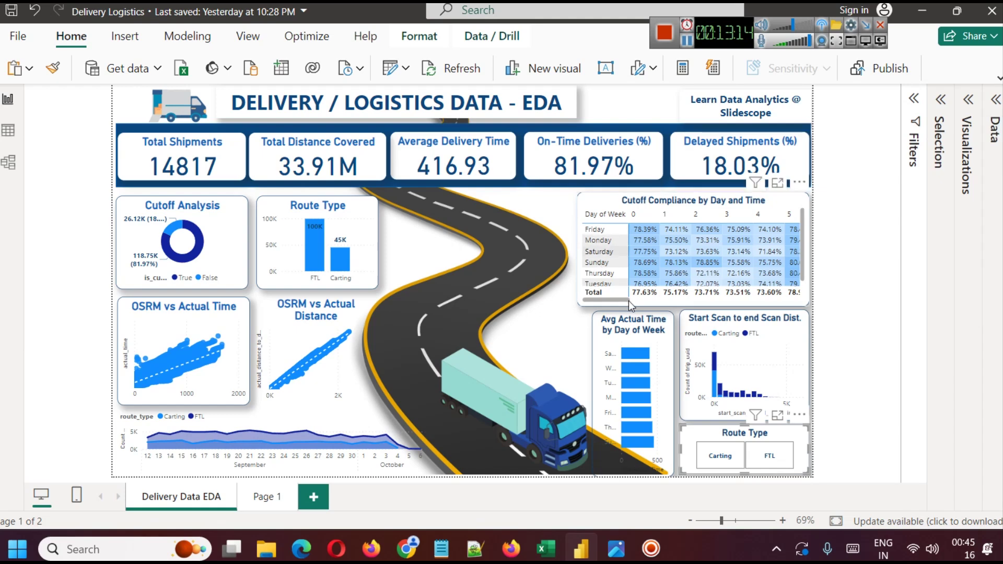
Examine the later hour columns of the Cutoff Compliance by Day and Time matrix.
scroll(711, 303, "right", 4)
scroll(709, 303, "right", 4)
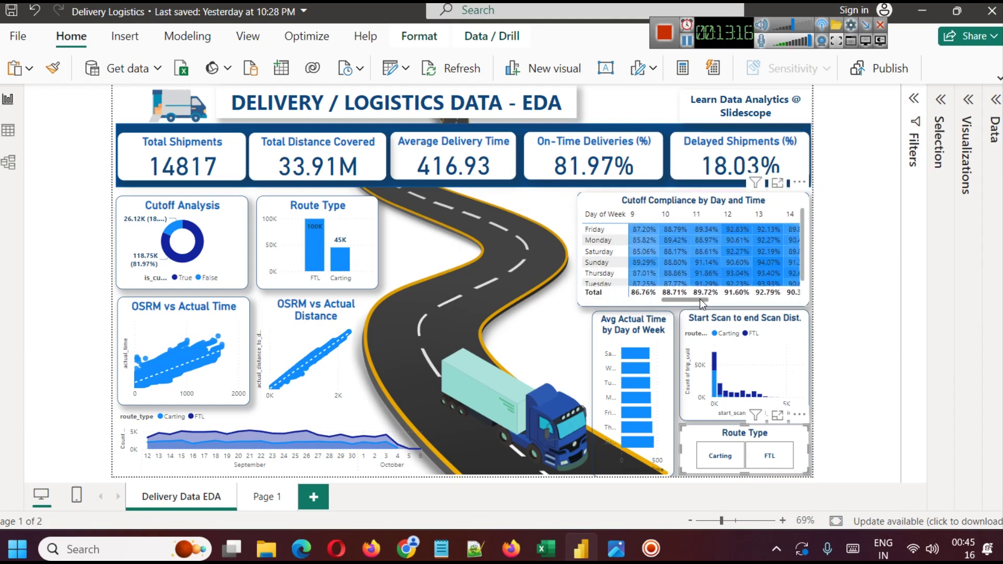
left_click(687, 302)
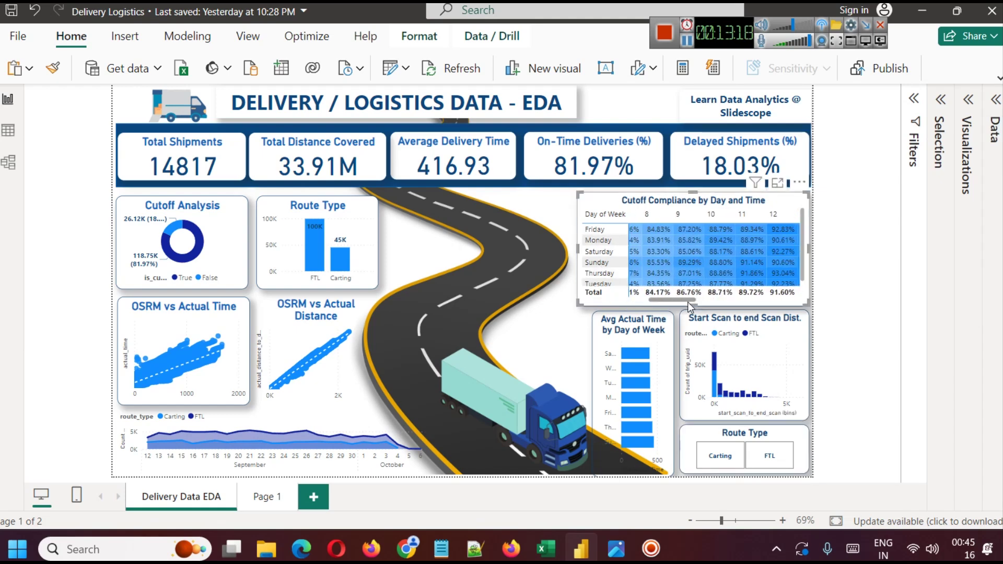
left_click(878, 261)
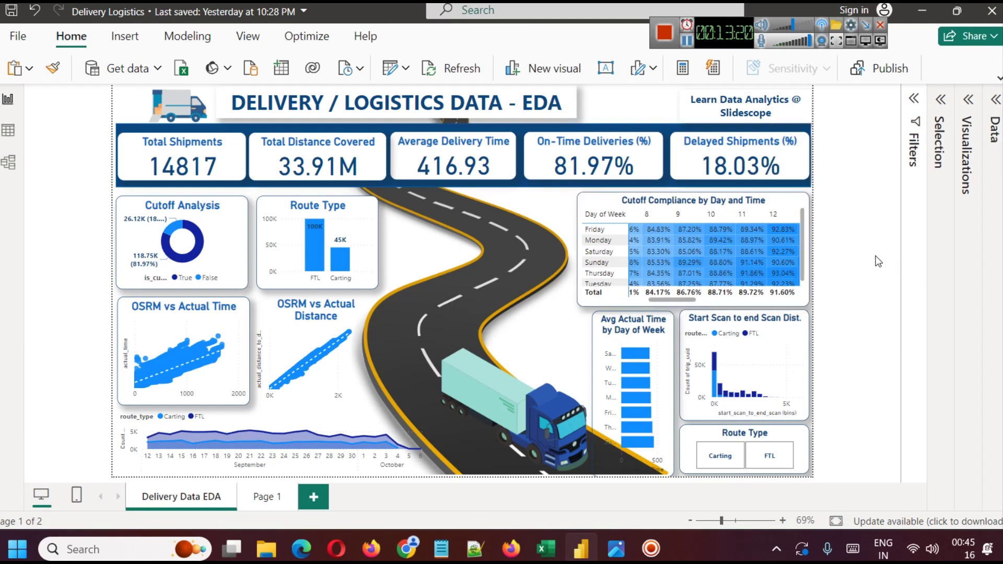